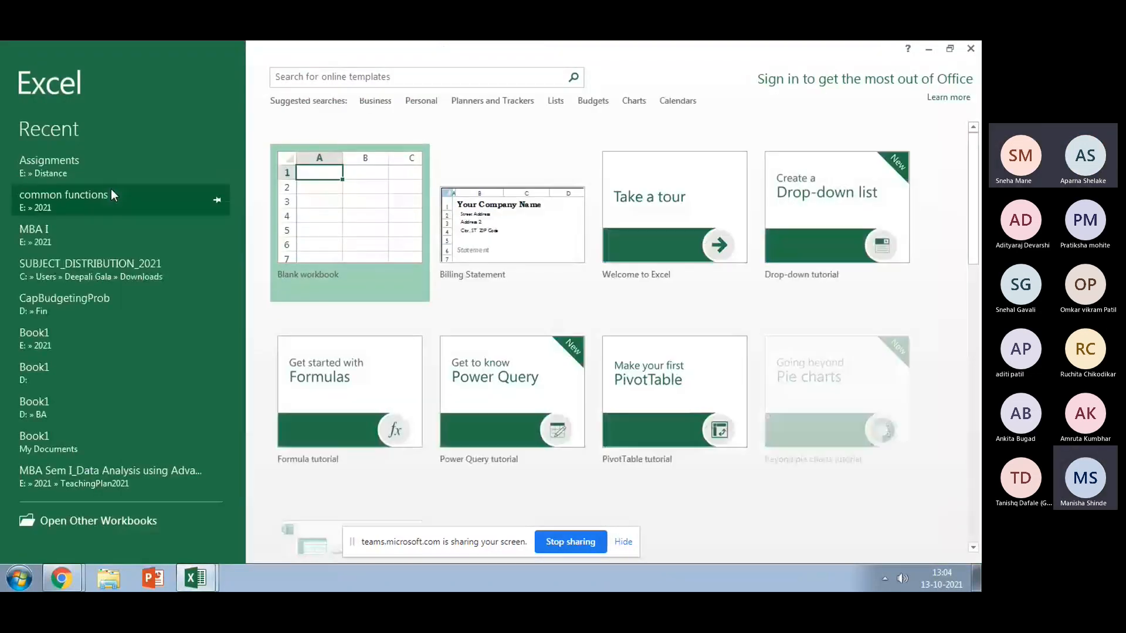
# Step: Open the recent common functions workbook and look over the SumifEx and if sheets
pyautogui.click(110, 194)
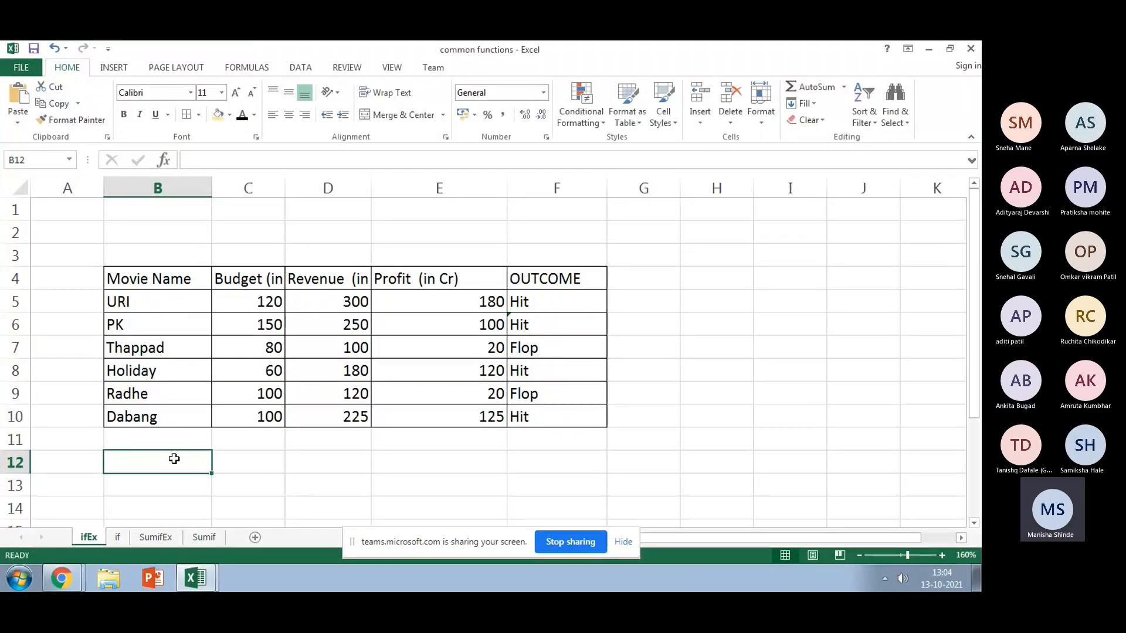
pyautogui.click(156, 538)
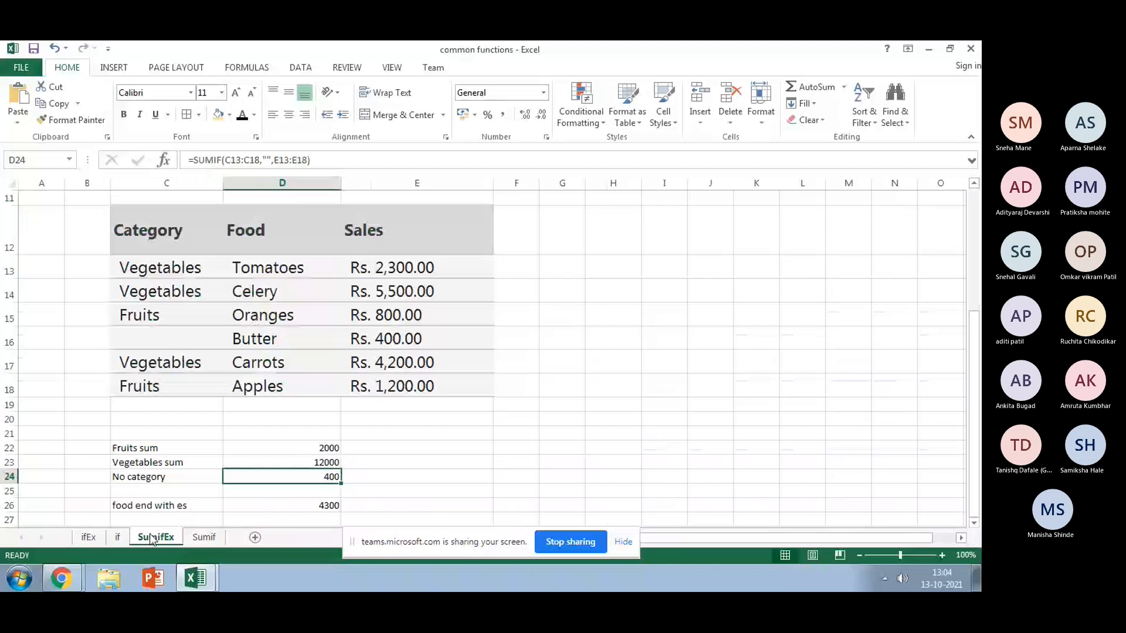
pyautogui.scroll(-2, 176, 536)
pyautogui.click(117, 538)
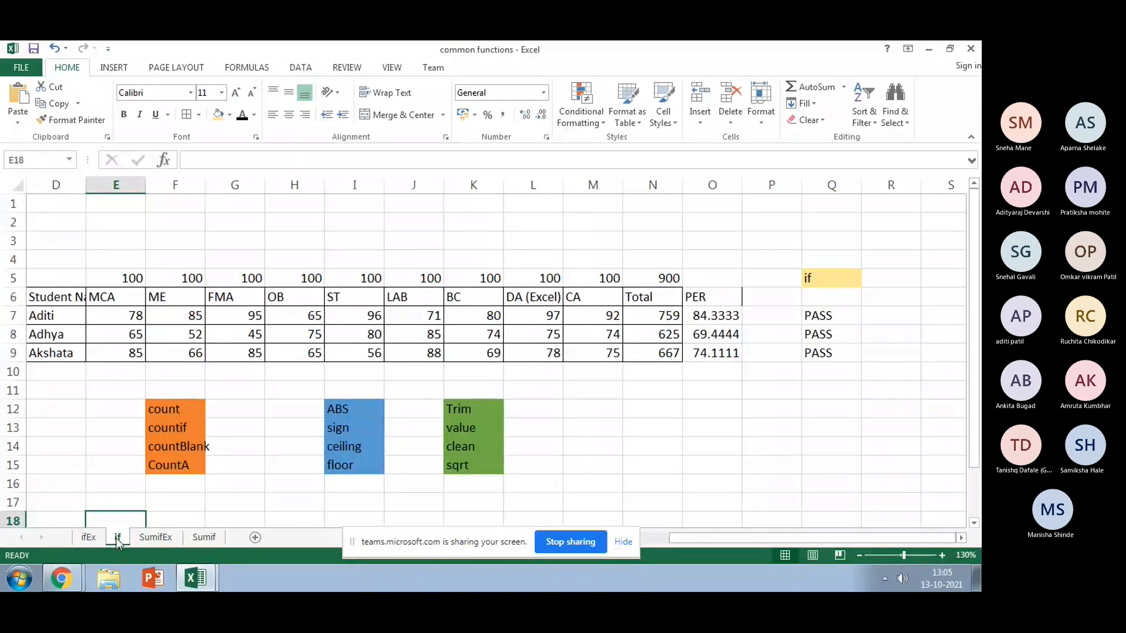
# Step: Rename the if sheet to Functions
pyautogui.rightClick(118, 541)
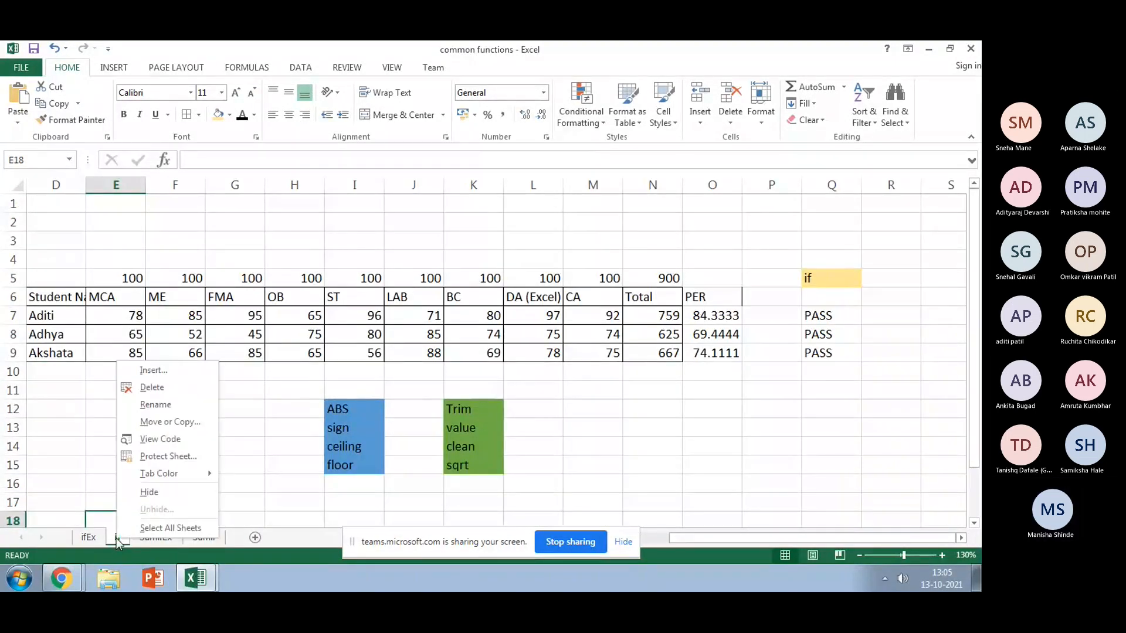
pyautogui.click(171, 410)
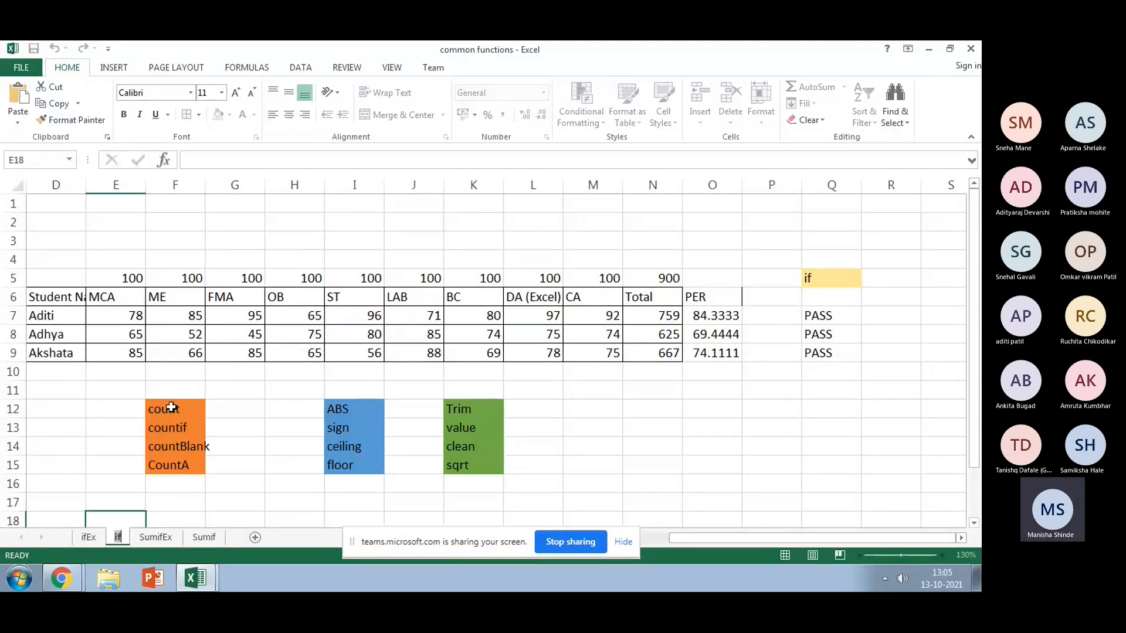
pyautogui.write('Functions')
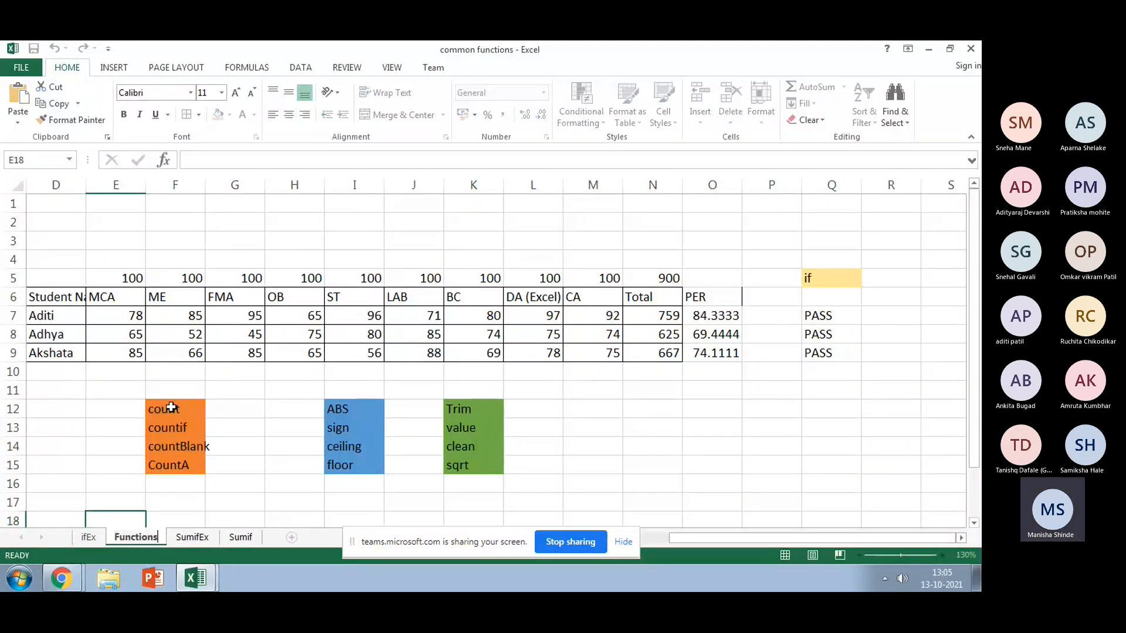
pyautogui.press('Return')
# Step: Select cells E12, G10 and E2 to inspect the marks table
pyautogui.click(94, 408)
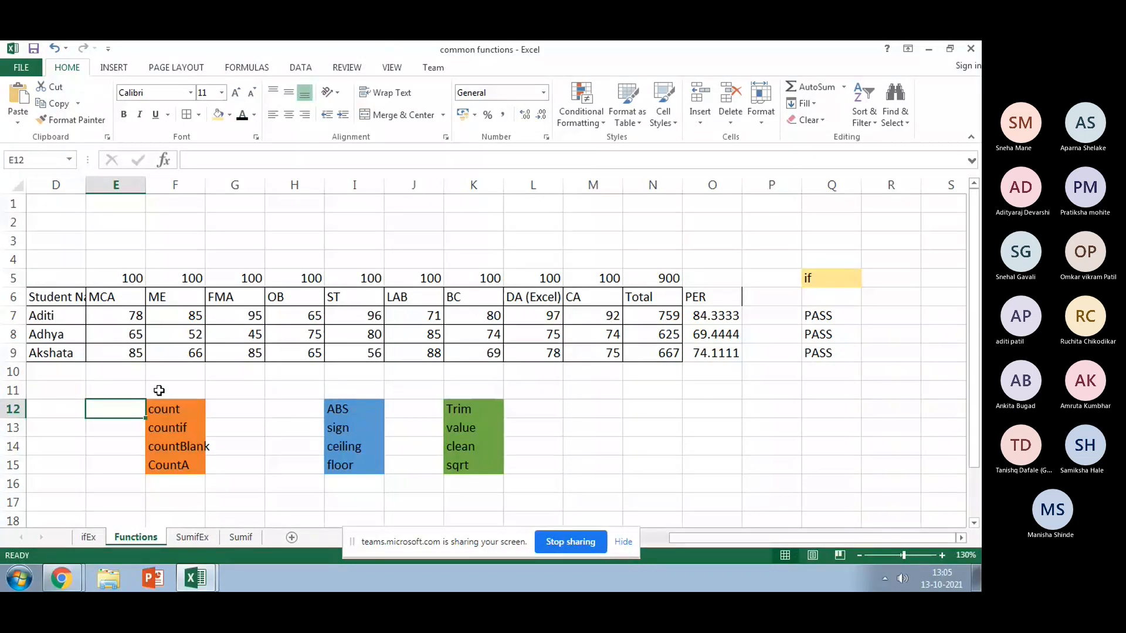
pyautogui.click(244, 368)
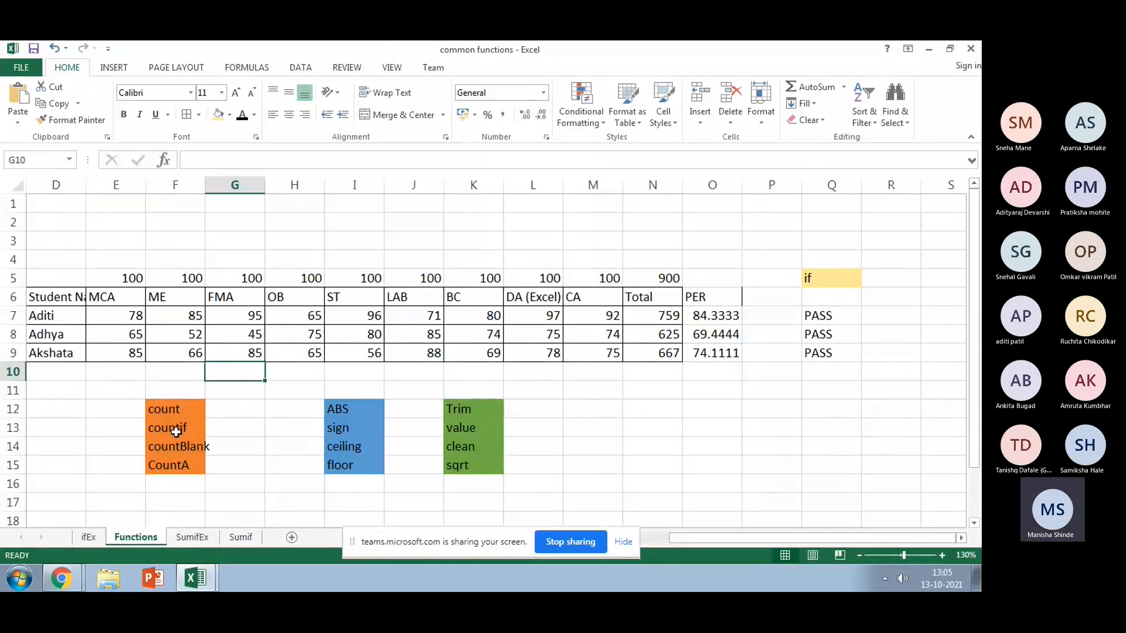
pyautogui.moveTo(698, 539); pyautogui.dragTo(651, 539)
pyautogui.keyDown('ctrl'); pyautogui.scroll(1, 587, 450); pyautogui.keyUp('ctrl')
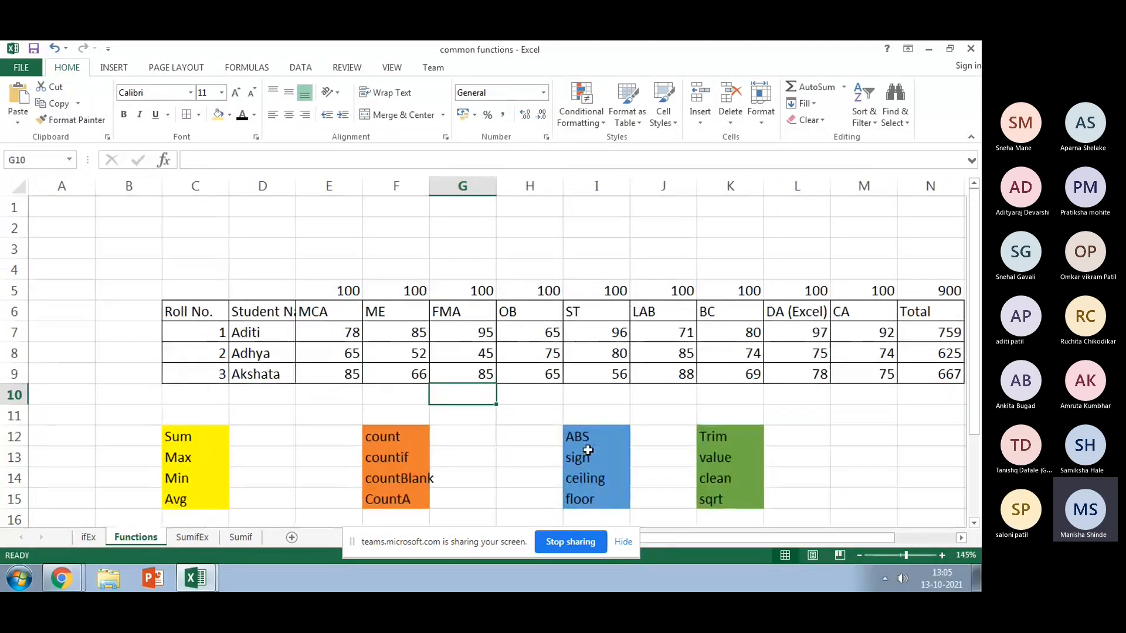
pyautogui.keyDown('ctrl'); pyautogui.scroll(-1, 588, 450); pyautogui.keyUp('ctrl')
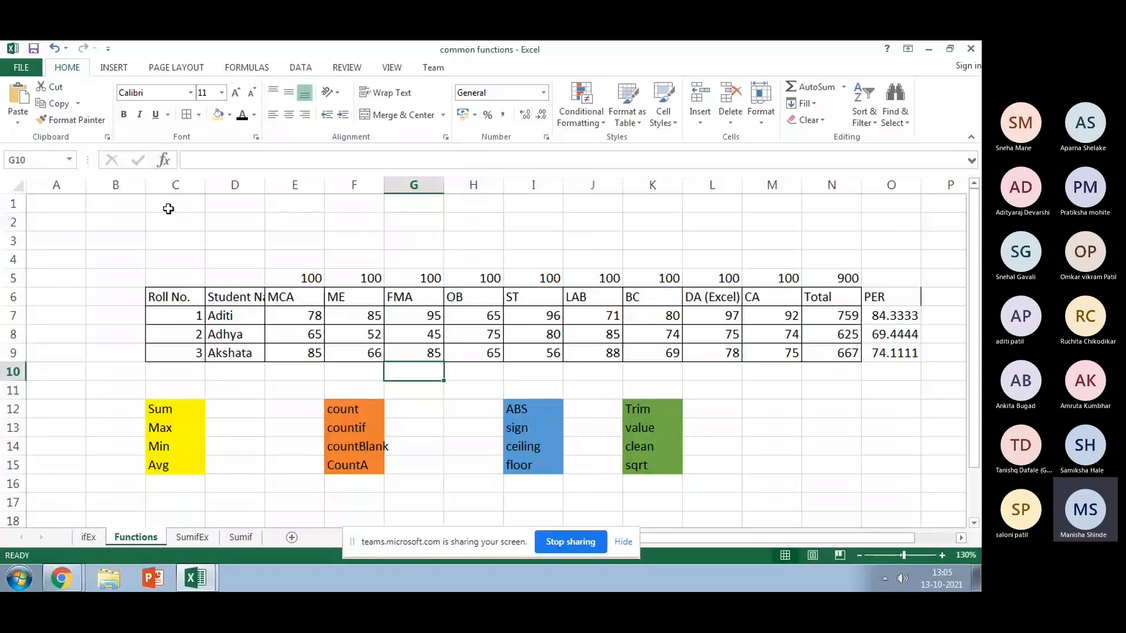
pyautogui.click(300, 229)
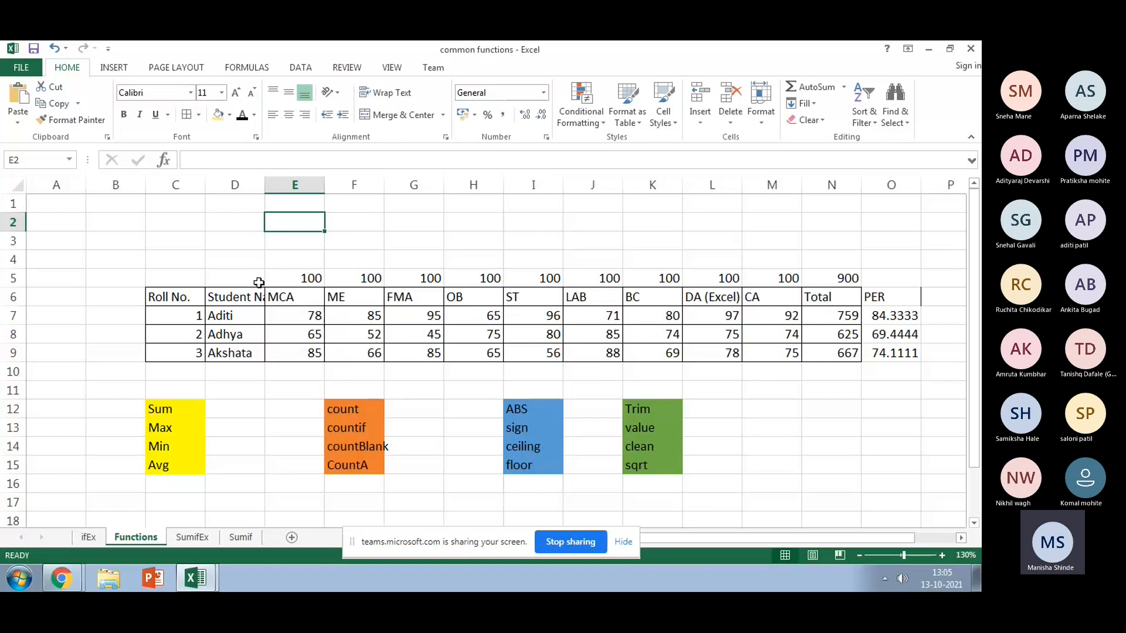
# Step: Select cell C4 and view the Data and Review ribbon commands
pyautogui.click(188, 261)
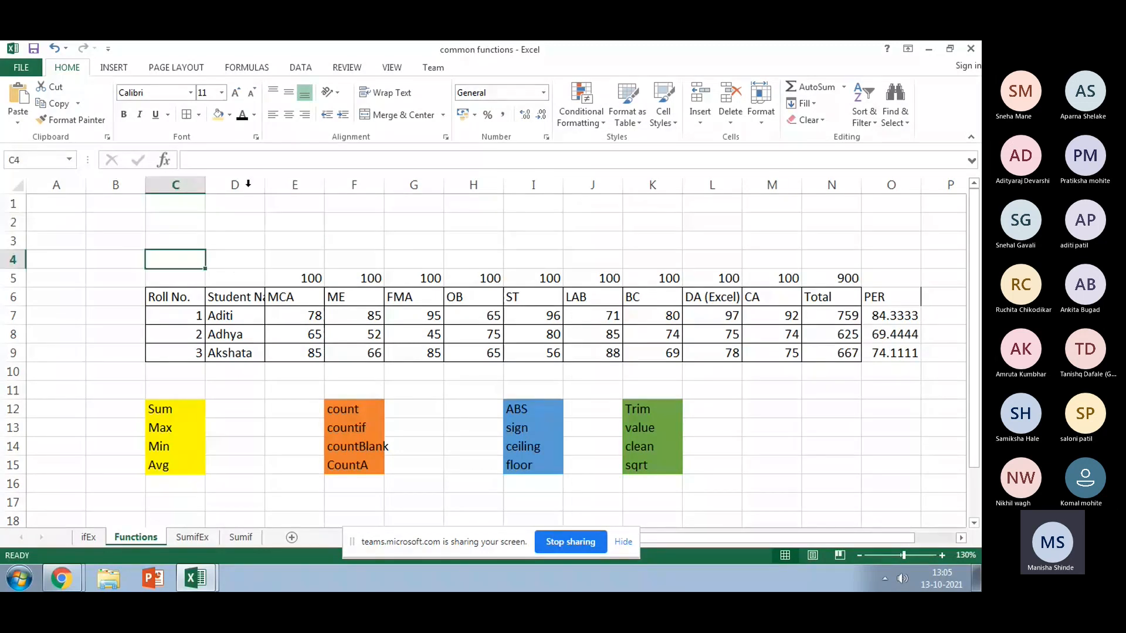
pyautogui.click(309, 69)
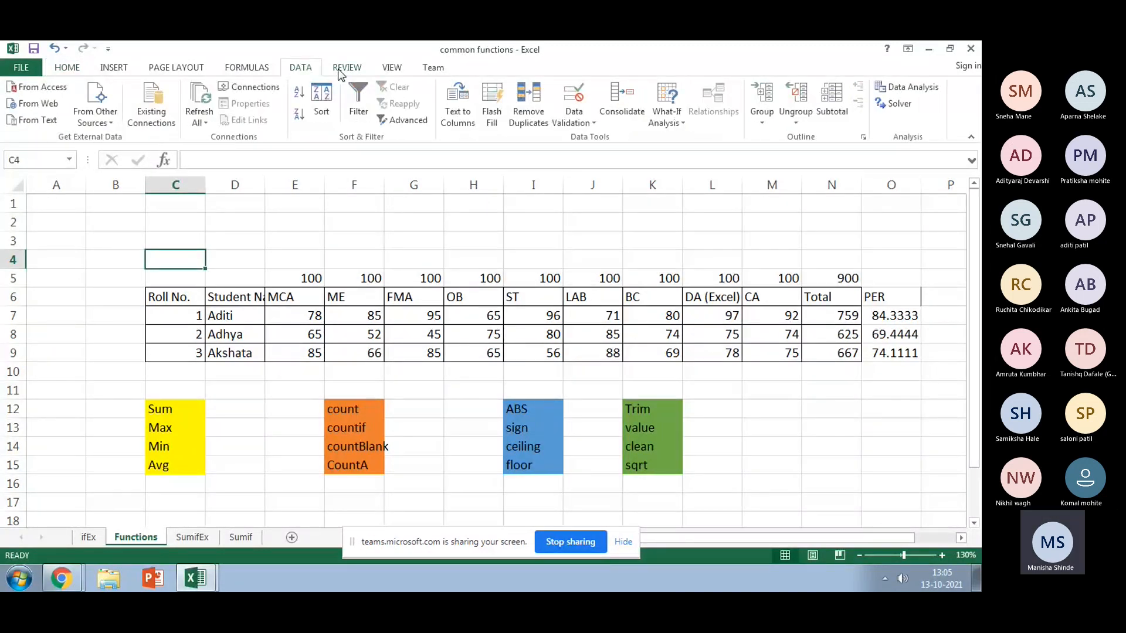
pyautogui.click(343, 69)
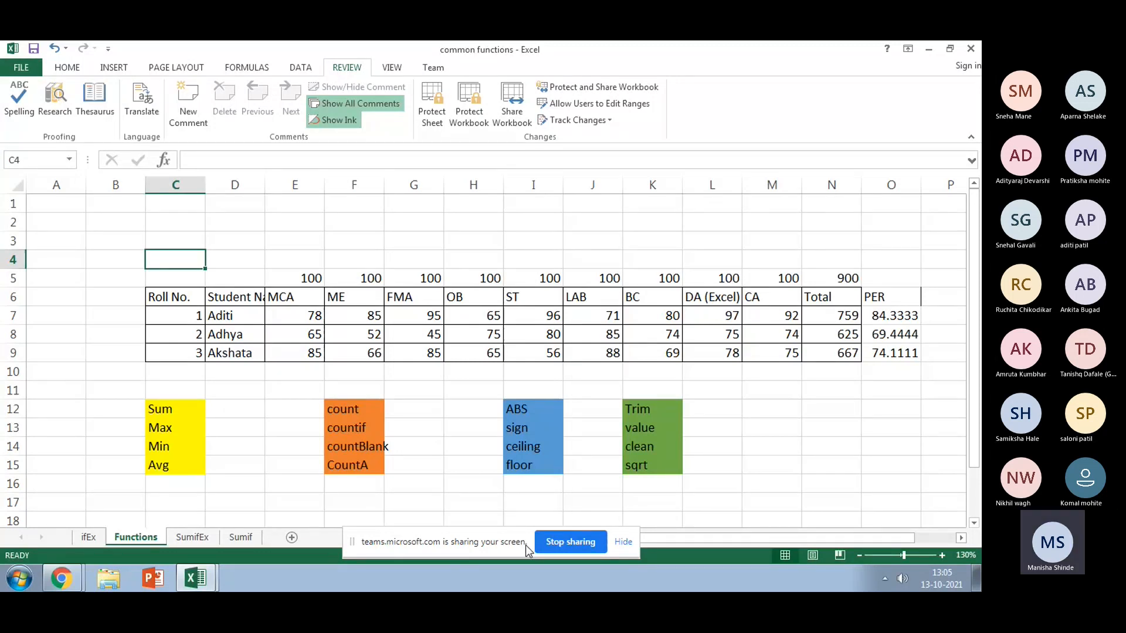
pyautogui.click(351, 547)
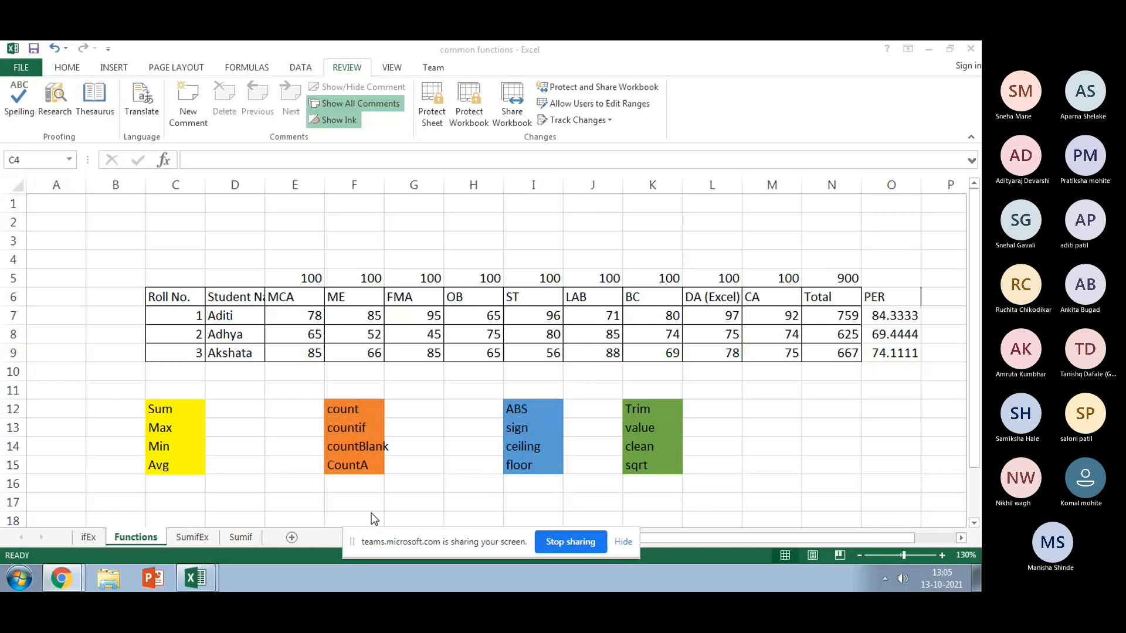
pyautogui.moveTo(418, 554); pyautogui.dragTo(428, 523)
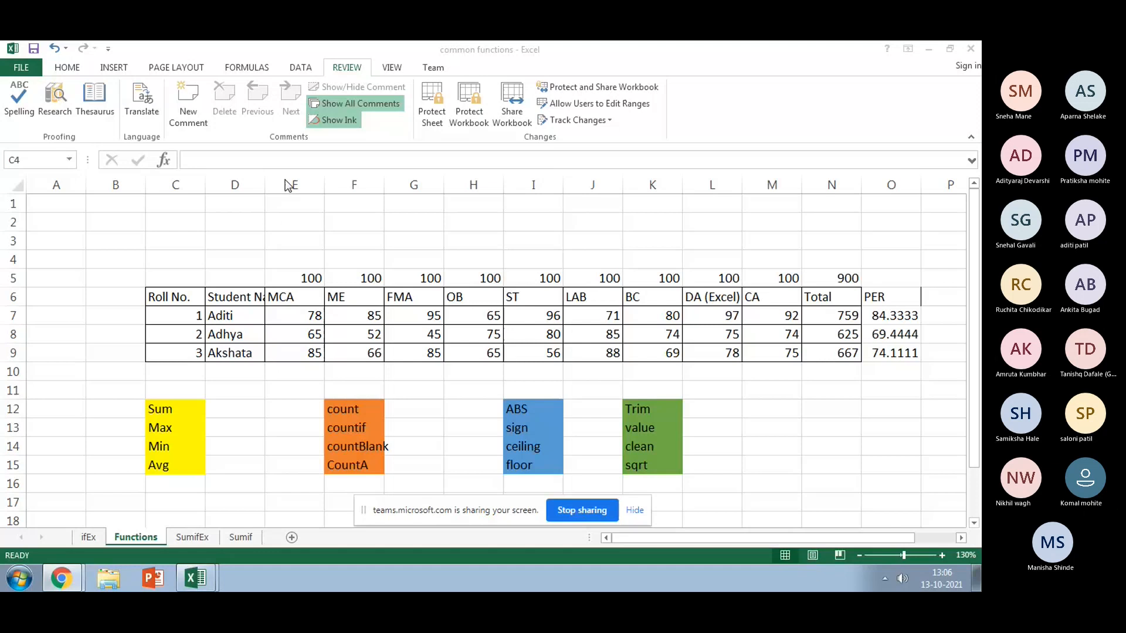
# Step: Cycle through the Home, Insert, Page Layout, Formulas and Data tabs, ending on Review
pyautogui.click(67, 69)
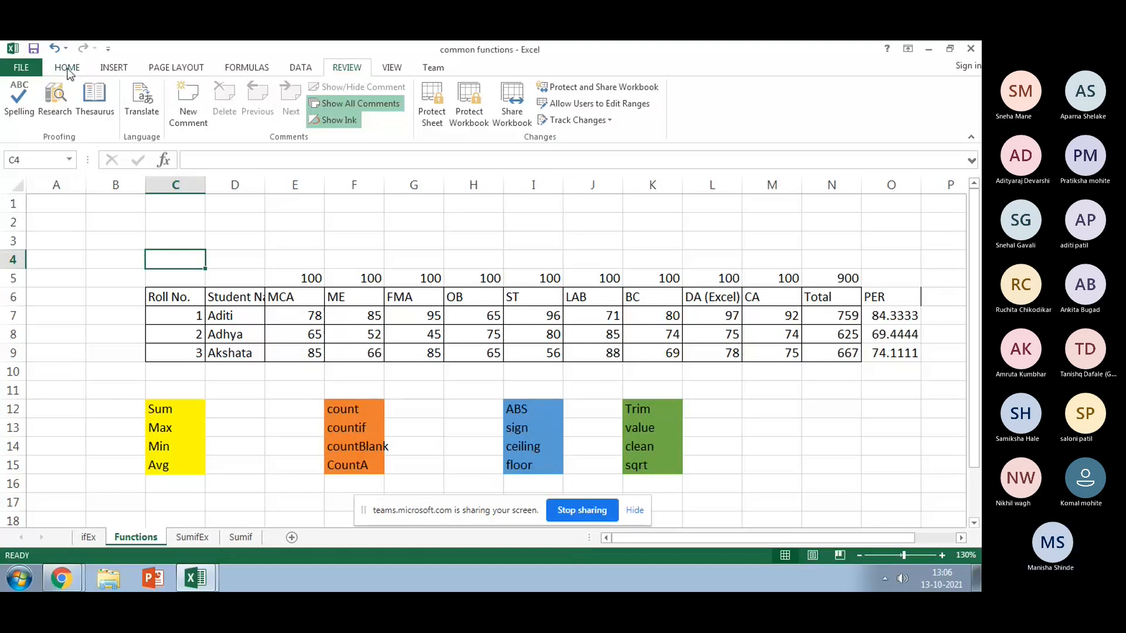
pyautogui.click(68, 69)
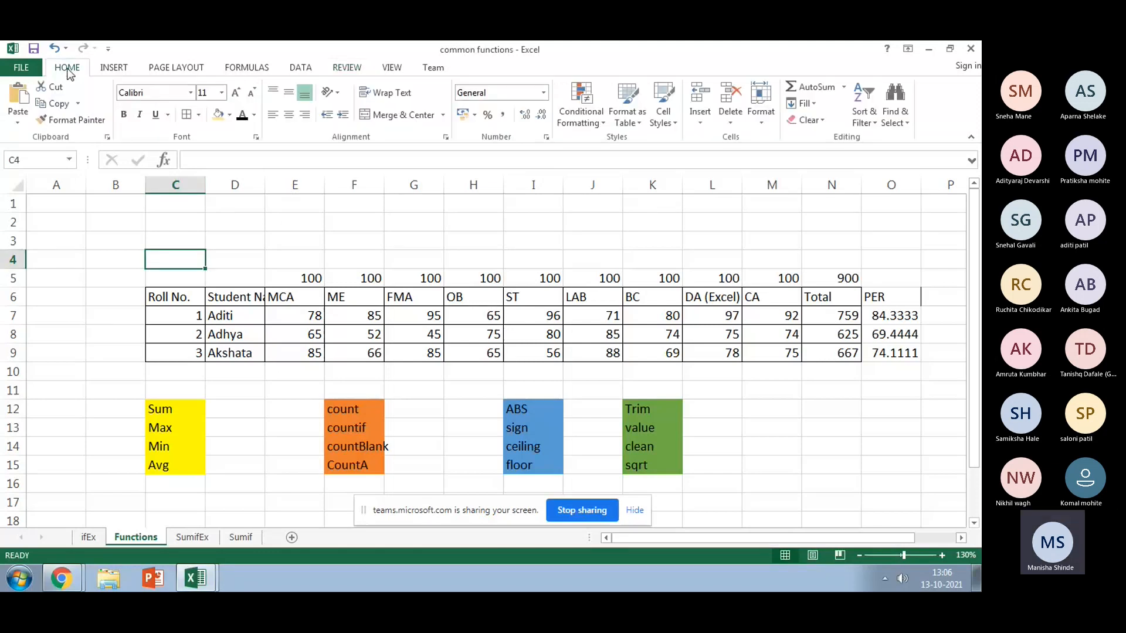
pyautogui.click(113, 70)
pyautogui.click(172, 69)
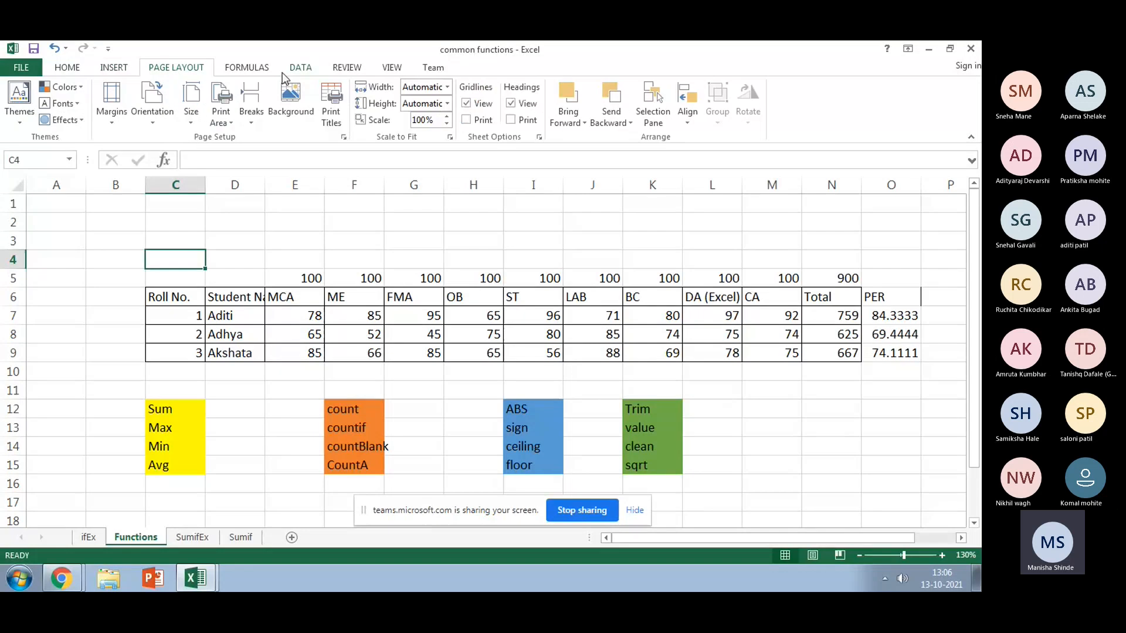
pyautogui.click(261, 69)
pyautogui.click(299, 69)
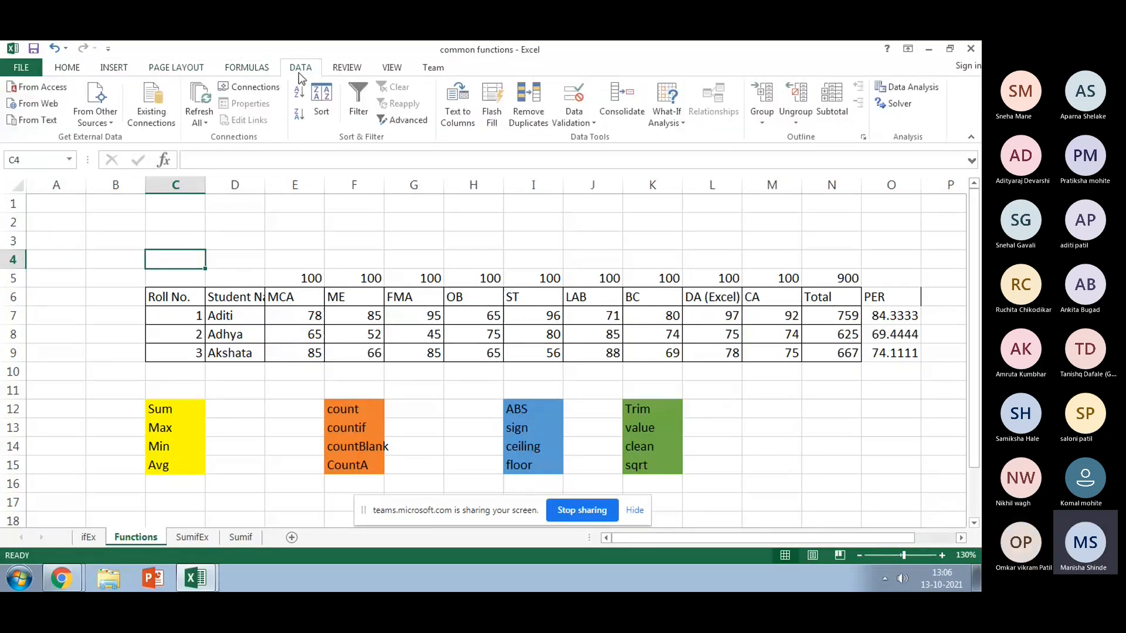
pyautogui.click(350, 70)
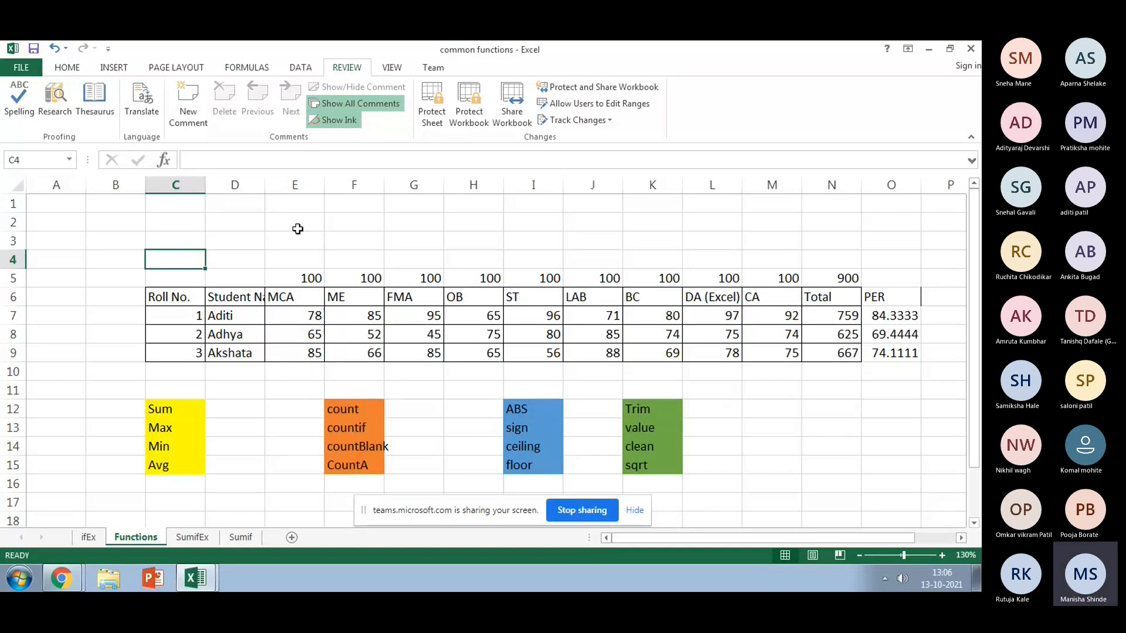
# Step: Protect the Functions sheet with a confirmed password, allowing Delete rows and Delete columns
pyautogui.click(433, 120)
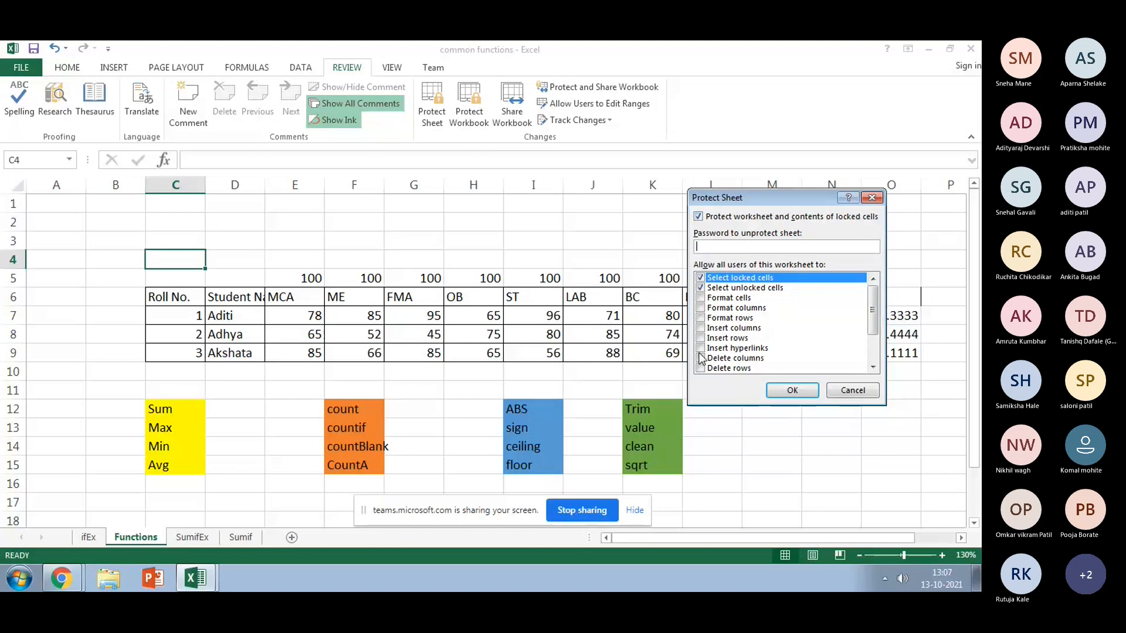
pyautogui.scroll(-1, 701, 358)
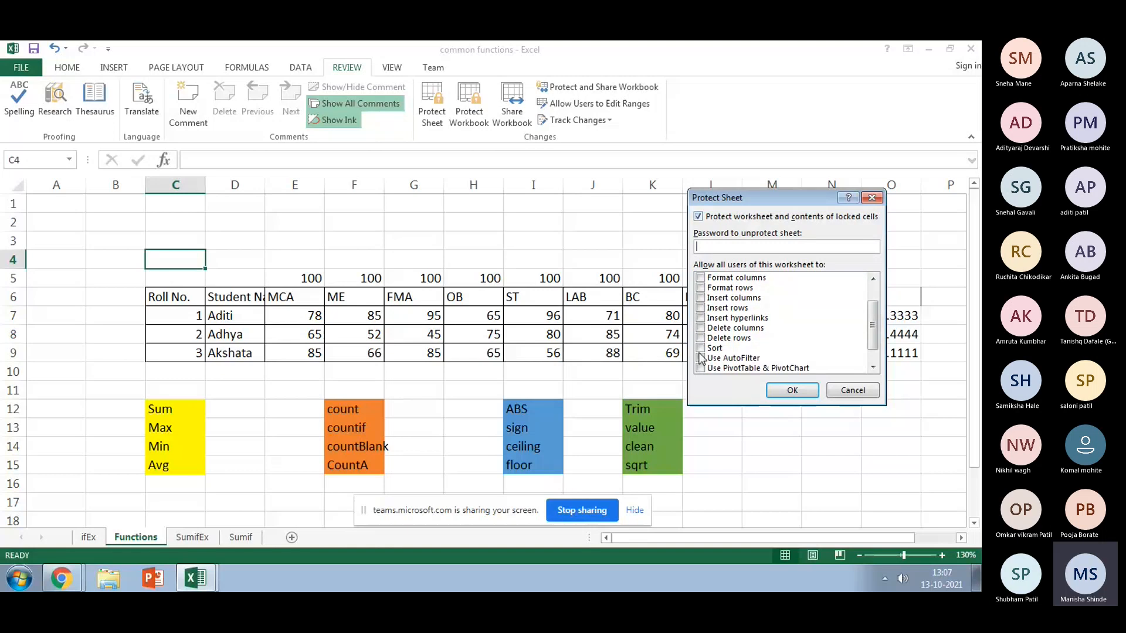
pyautogui.click(701, 339)
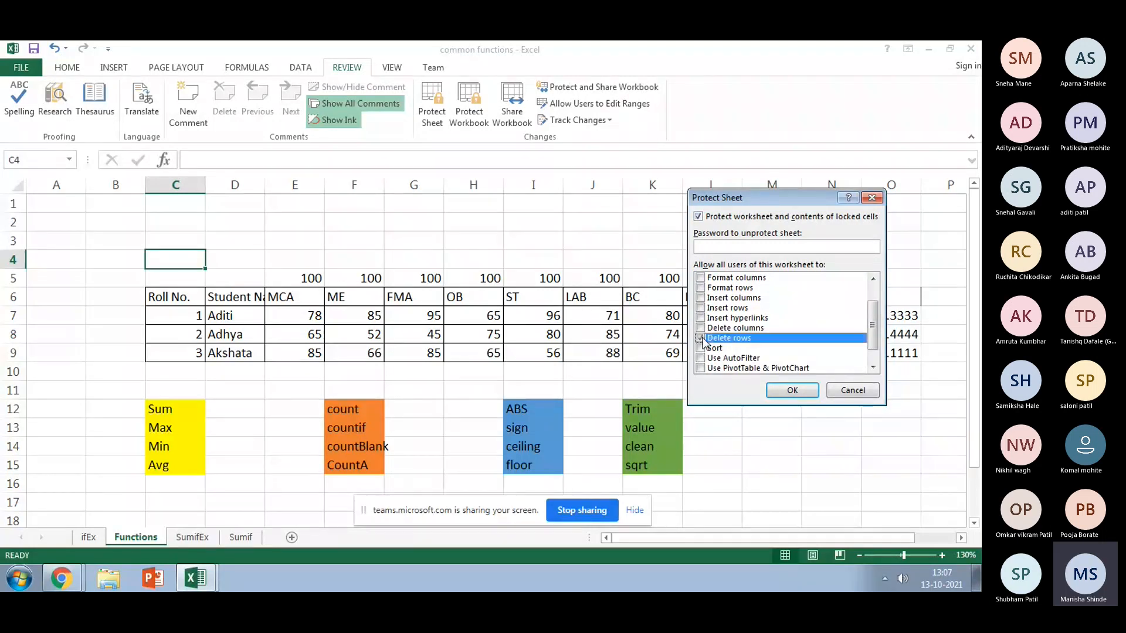
pyautogui.click(700, 329)
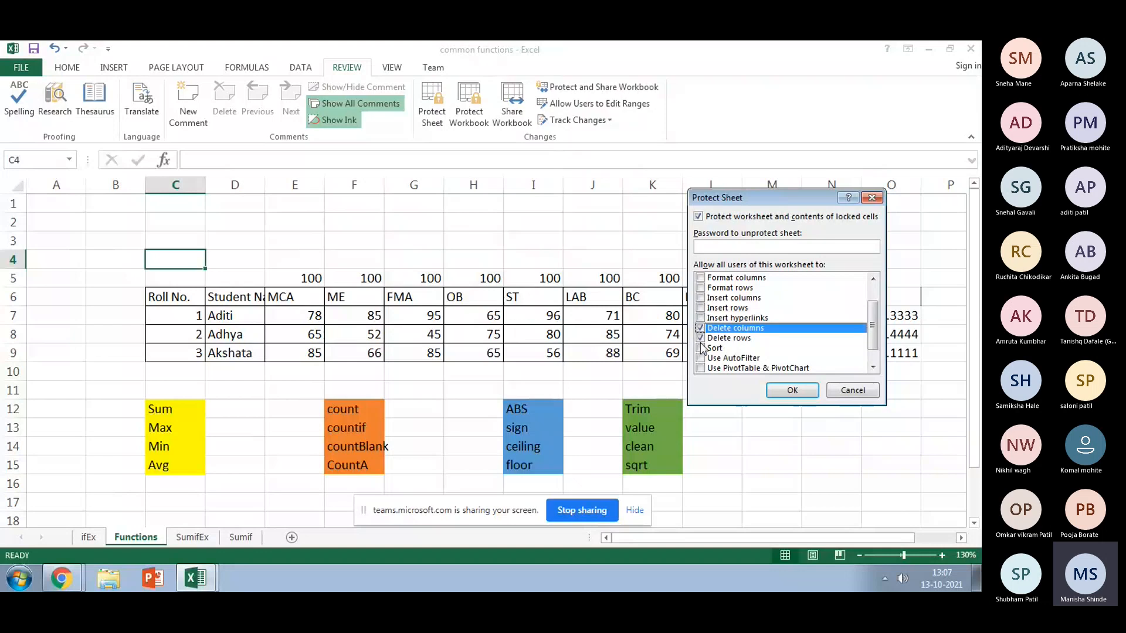
pyautogui.click(716, 253)
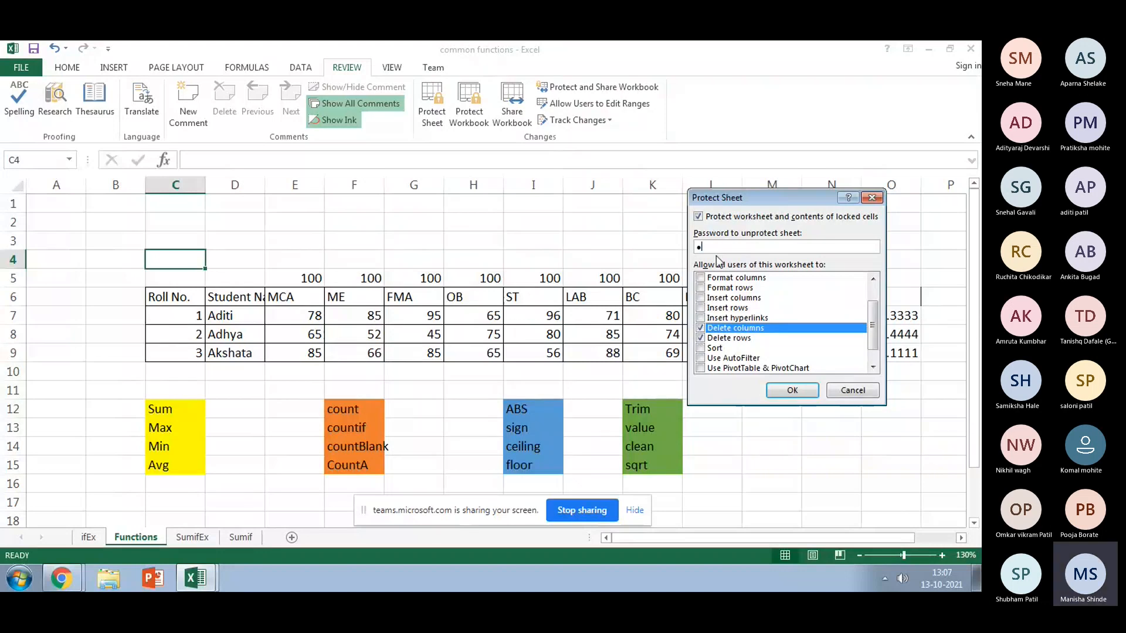
pyautogui.press('BackSpace')
pyautogui.write('•••••')
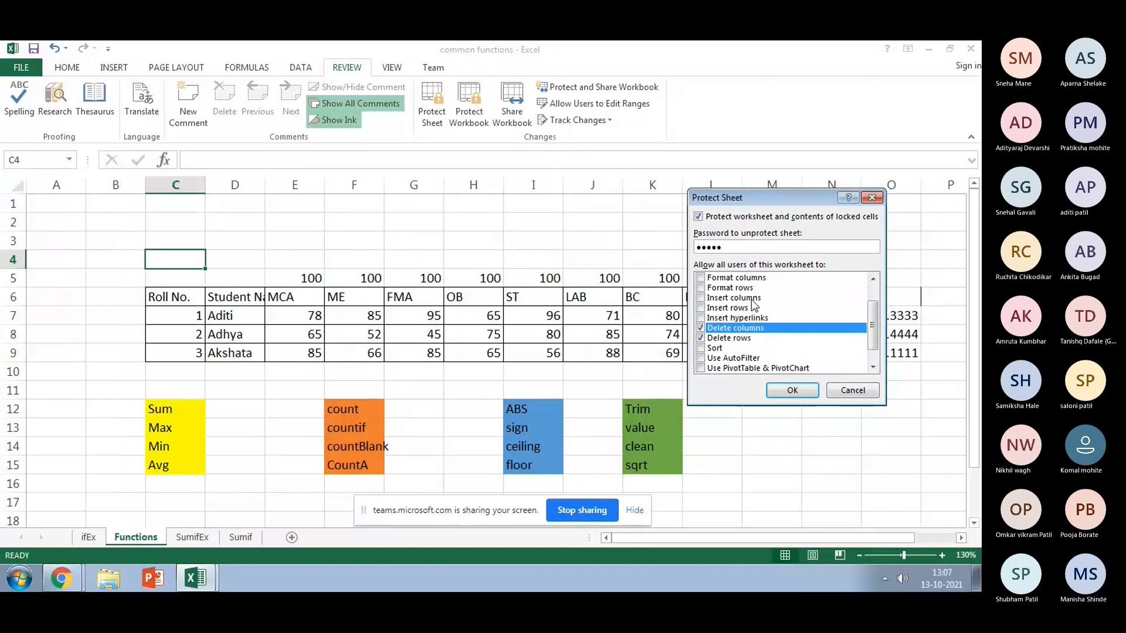
pyautogui.click(791, 391)
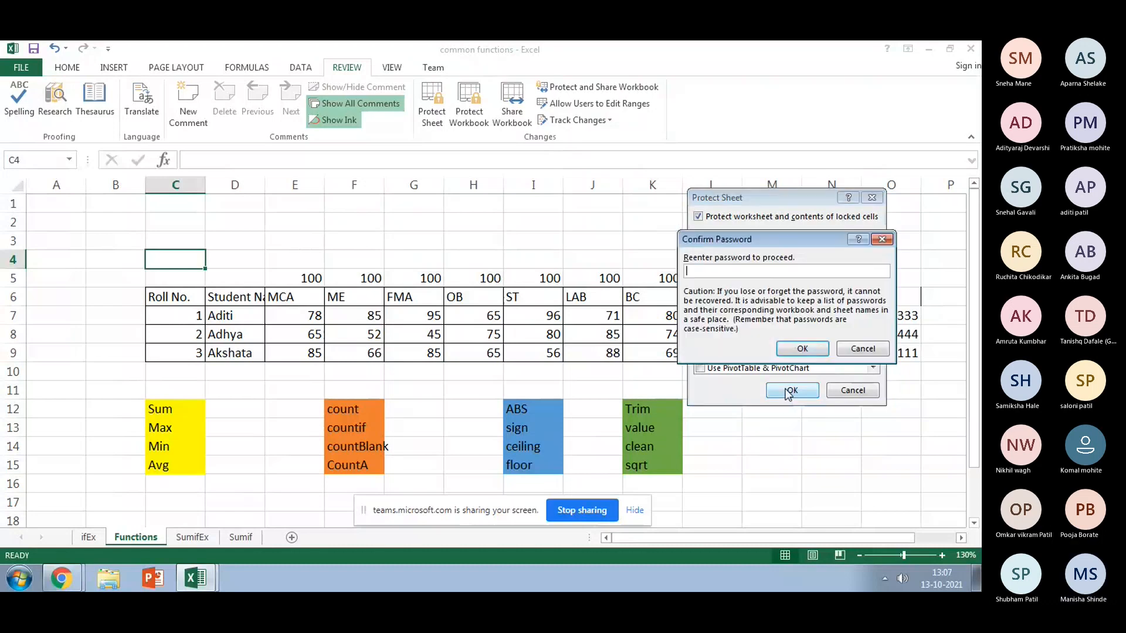
pyautogui.write('•••••')
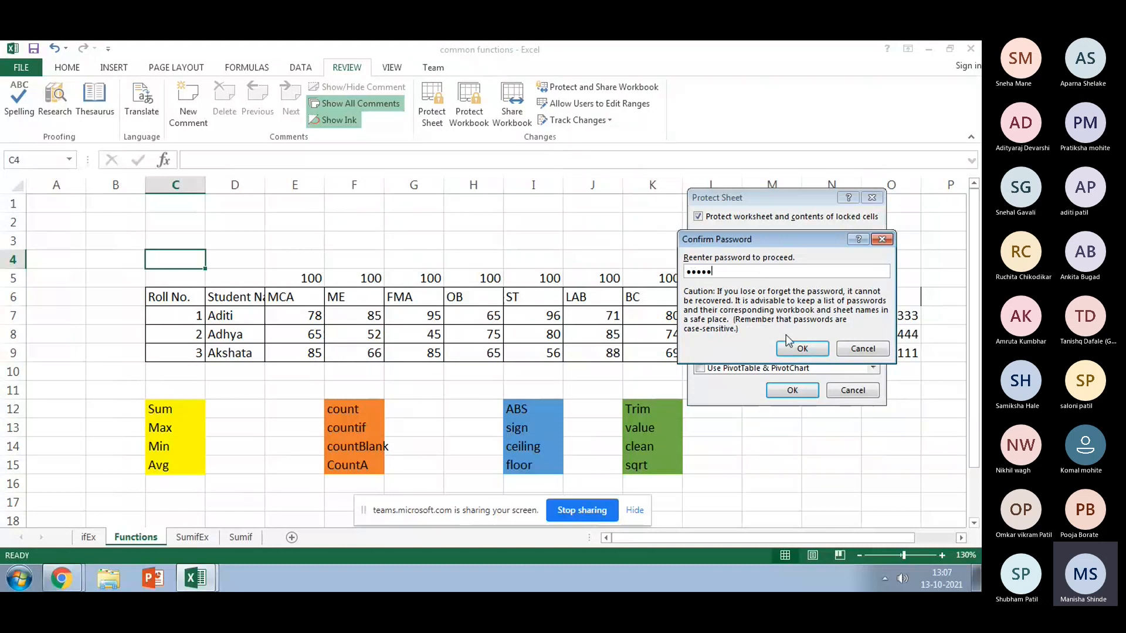
pyautogui.click(801, 350)
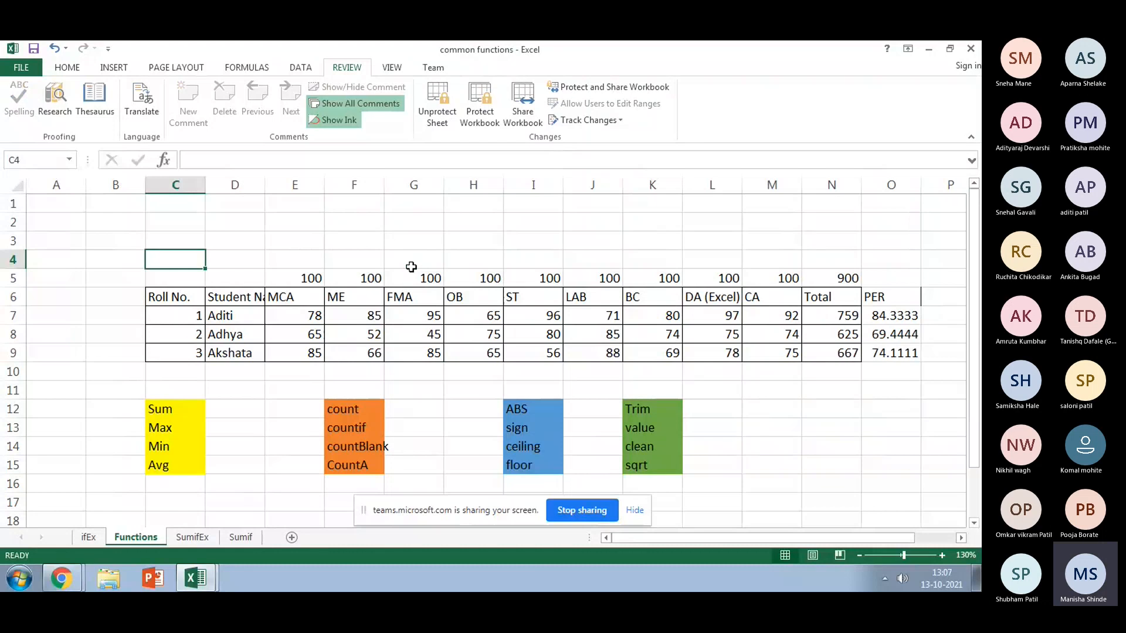
# Step: Try entering a formula in D12 and deleting the FMA mark 95, dismissing each protected-sheet warning
pyautogui.click(372, 255)
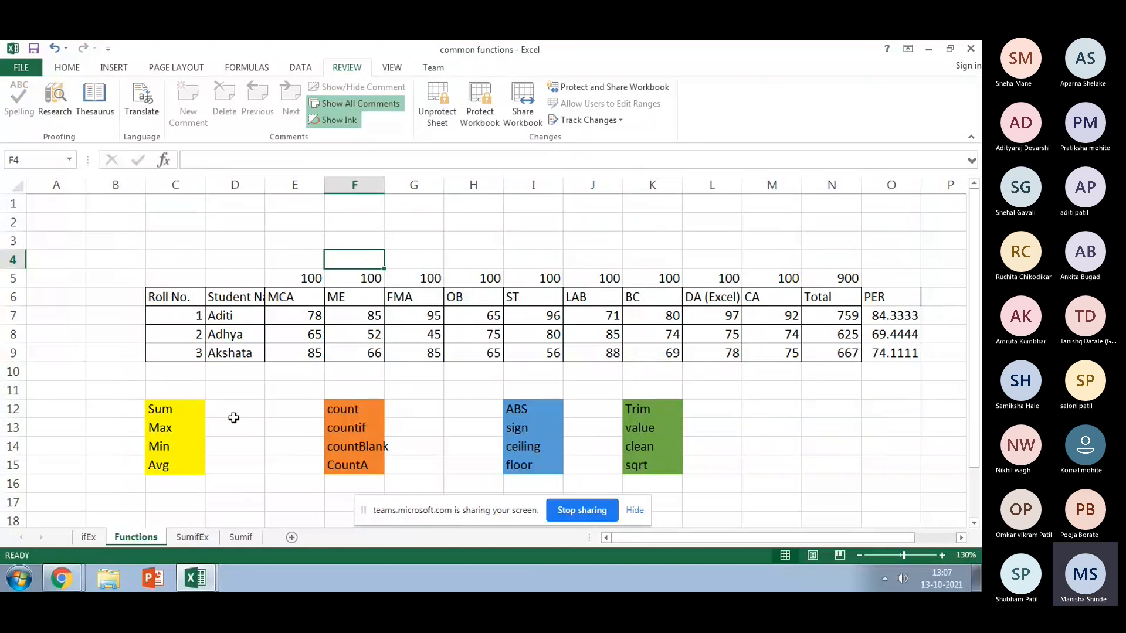
pyautogui.click(234, 412)
pyautogui.write('=')
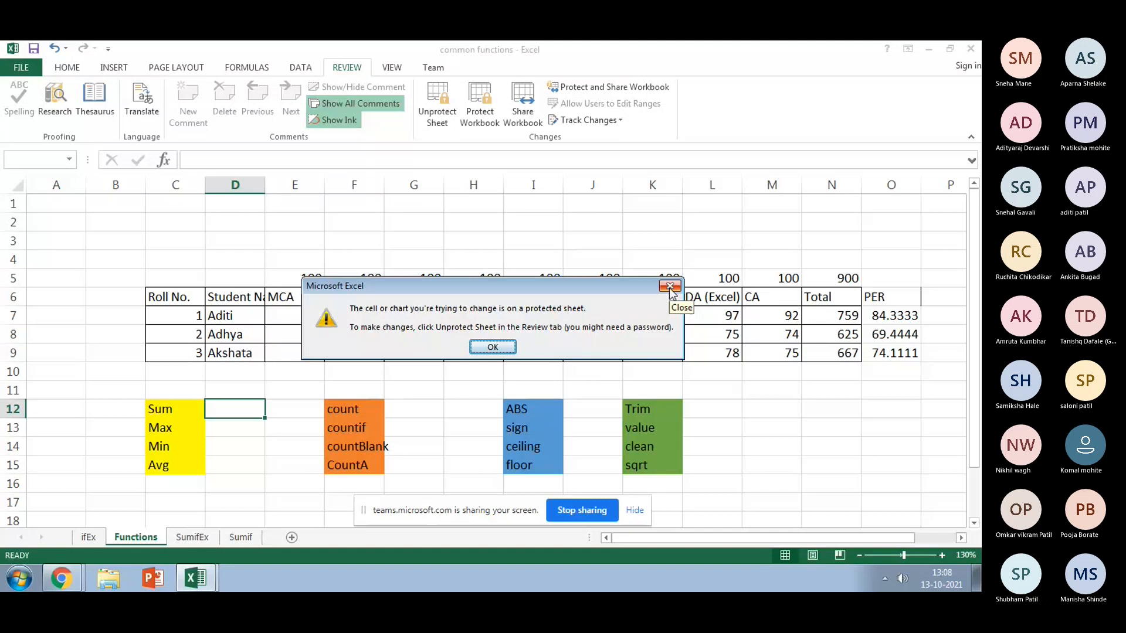
pyautogui.click(489, 342)
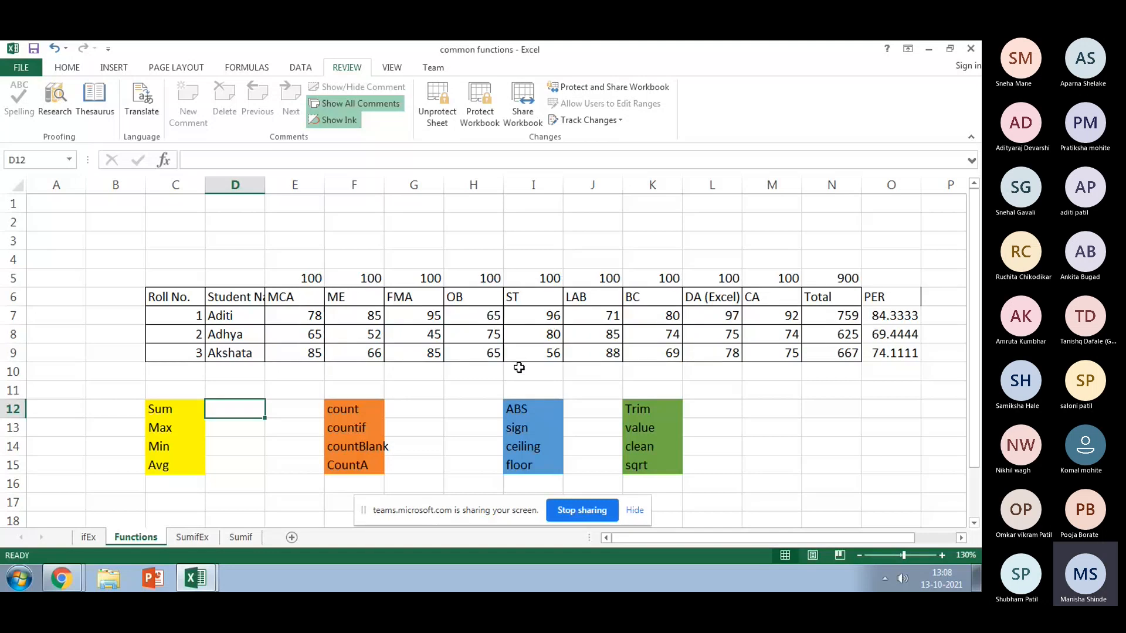
pyautogui.click(399, 316)
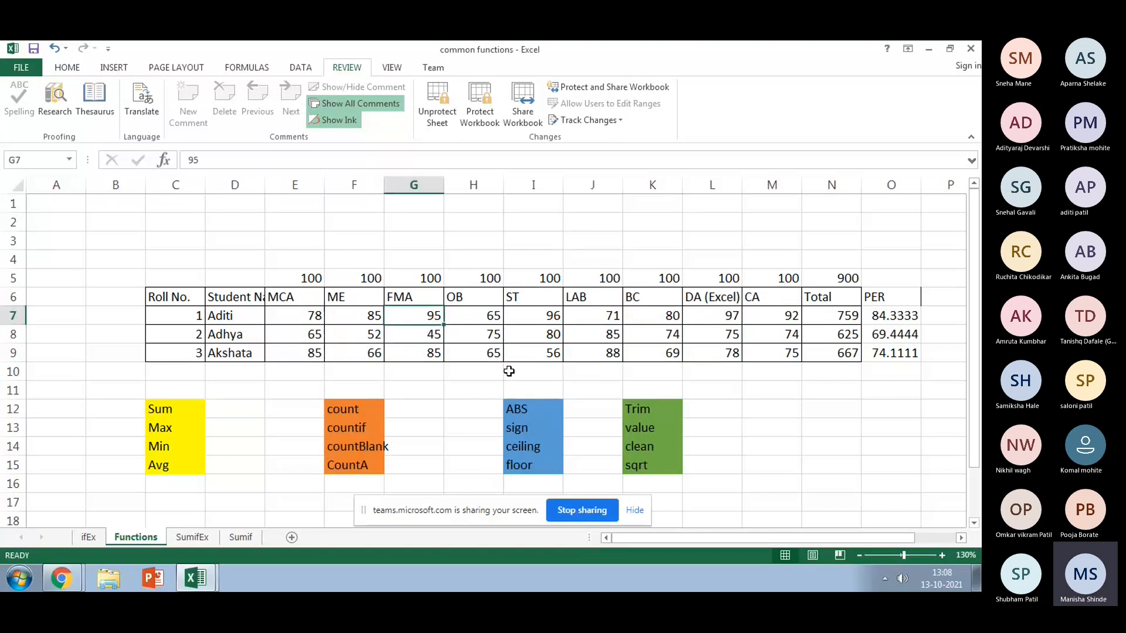
pyautogui.press('Delete')
pyautogui.click(488, 348)
pyautogui.click(405, 392)
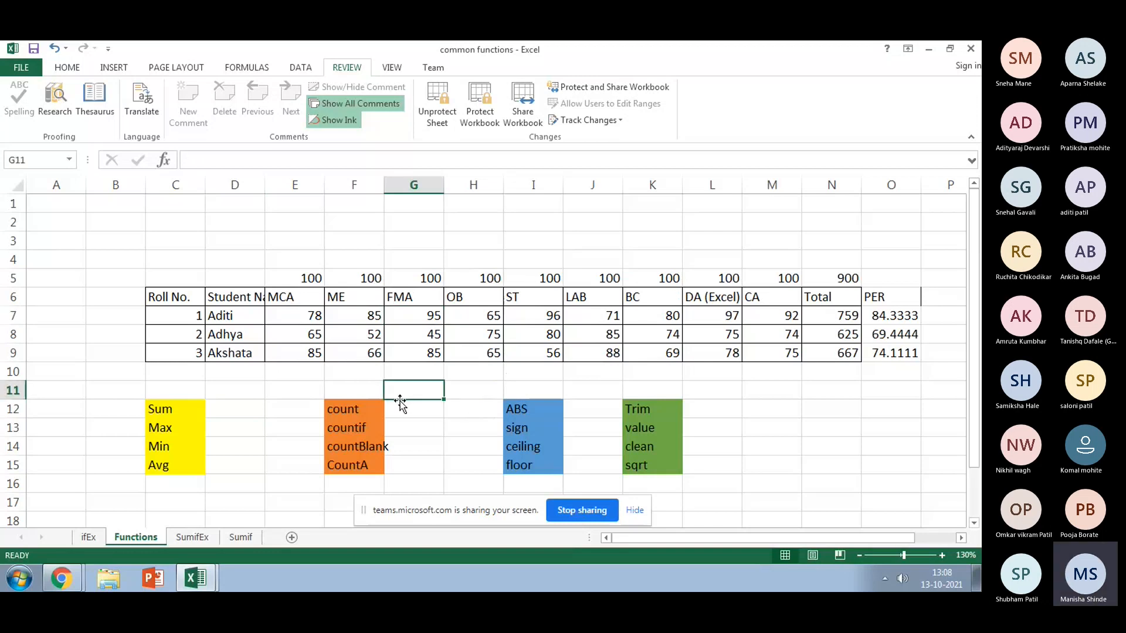
# Step: On the SumifEx sheet, type 467 in D29 and erase it
pyautogui.click(193, 537)
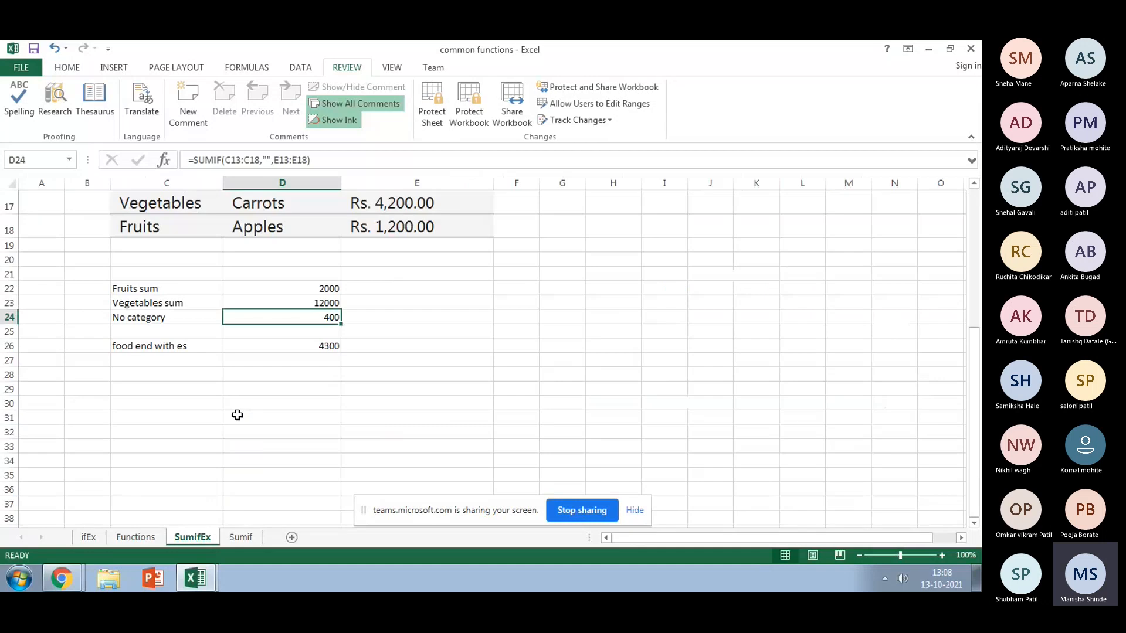
pyautogui.click(233, 384)
pyautogui.write('467')
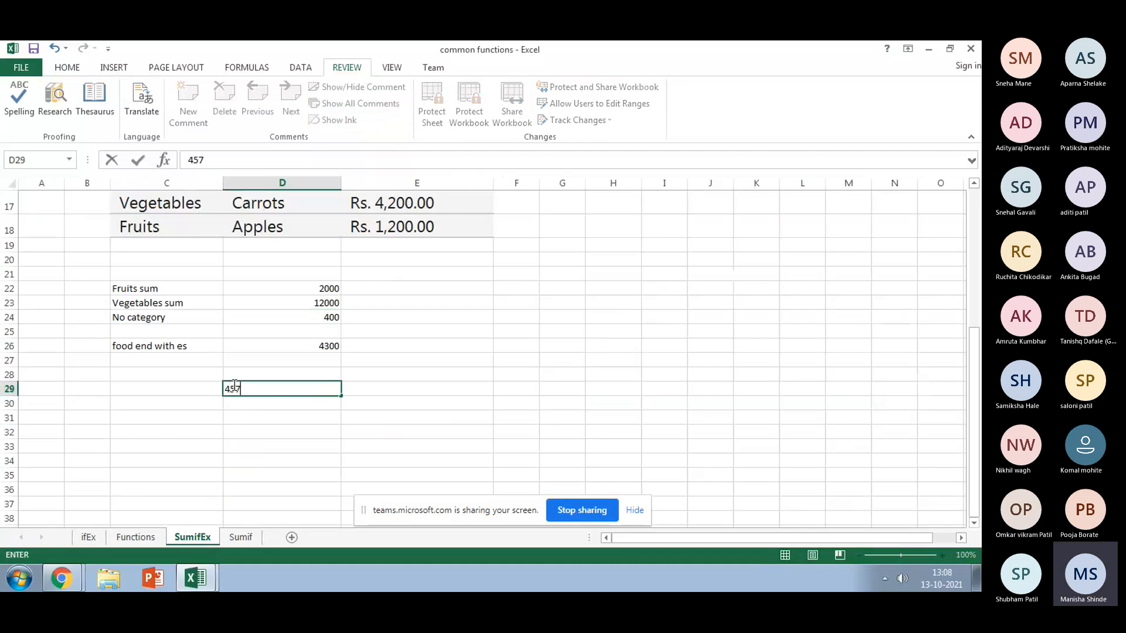
pyautogui.press('BackSpace')
pyautogui.press('BackSpace')
pyautogui.press('BackSpace')
# Step: Try typing 4 into G2 on the Functions sheet and dismiss the protected-sheet warning
pyautogui.click(126, 539)
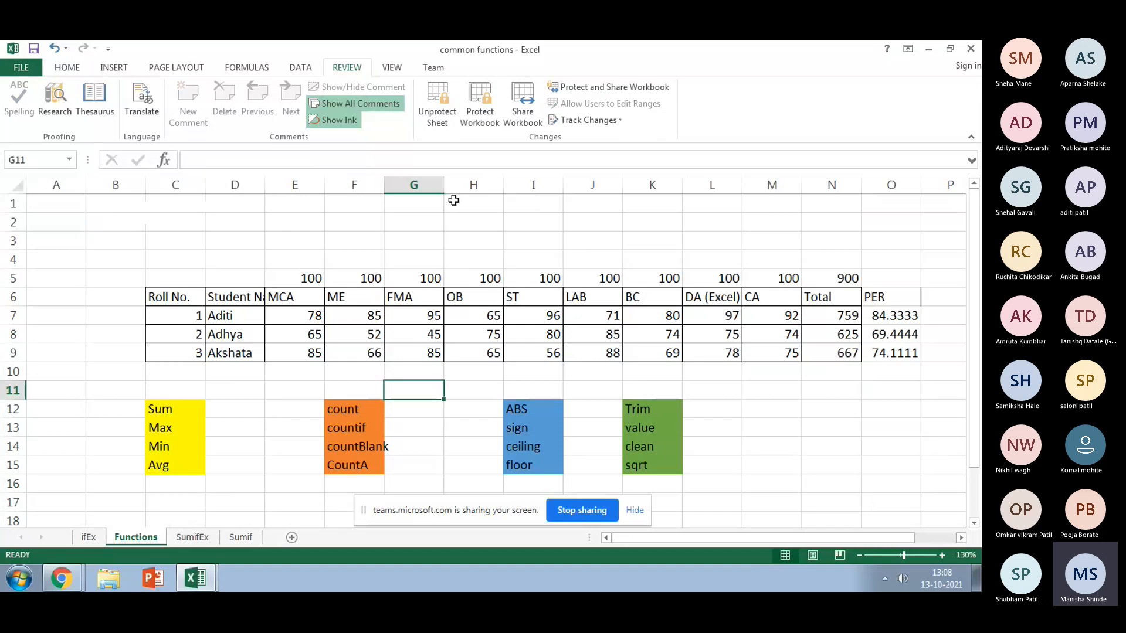
pyautogui.click(437, 223)
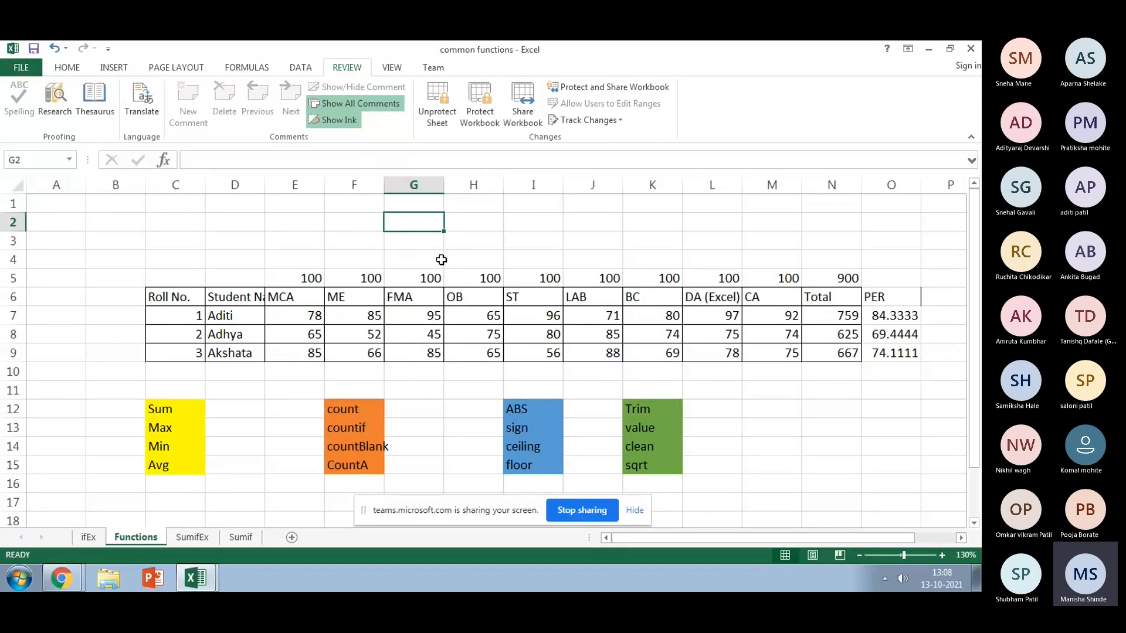
pyautogui.write('4')
pyautogui.click(490, 349)
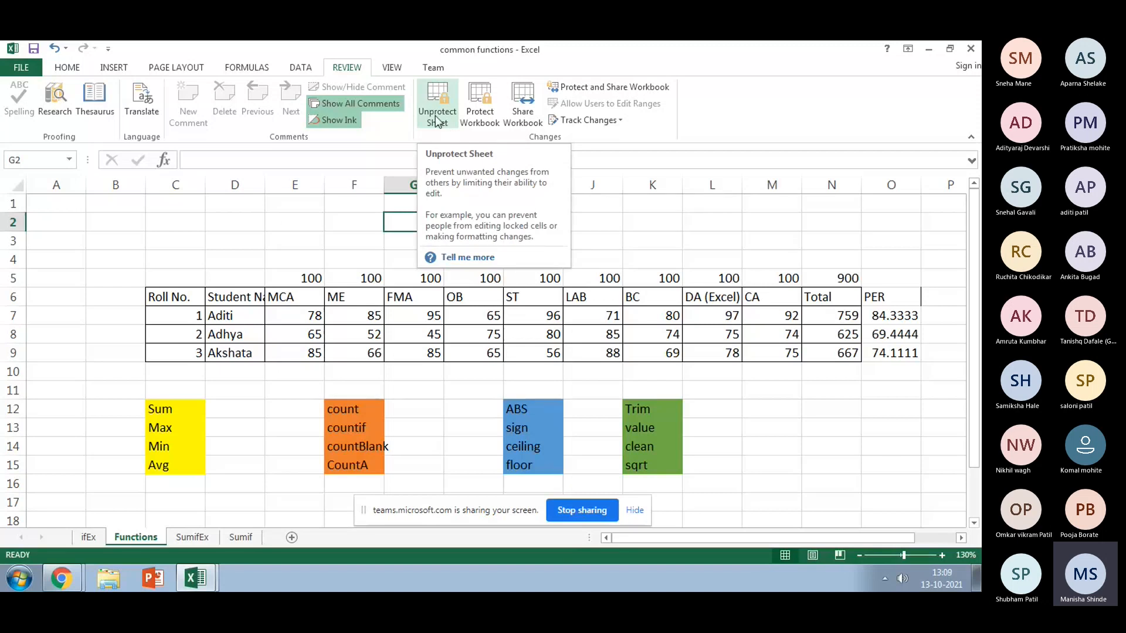
# Step: Switch among the ifEx, SumifEx, Sumif and Functions sheets, ending on ifEx
pyautogui.click(89, 538)
pyautogui.click(210, 538)
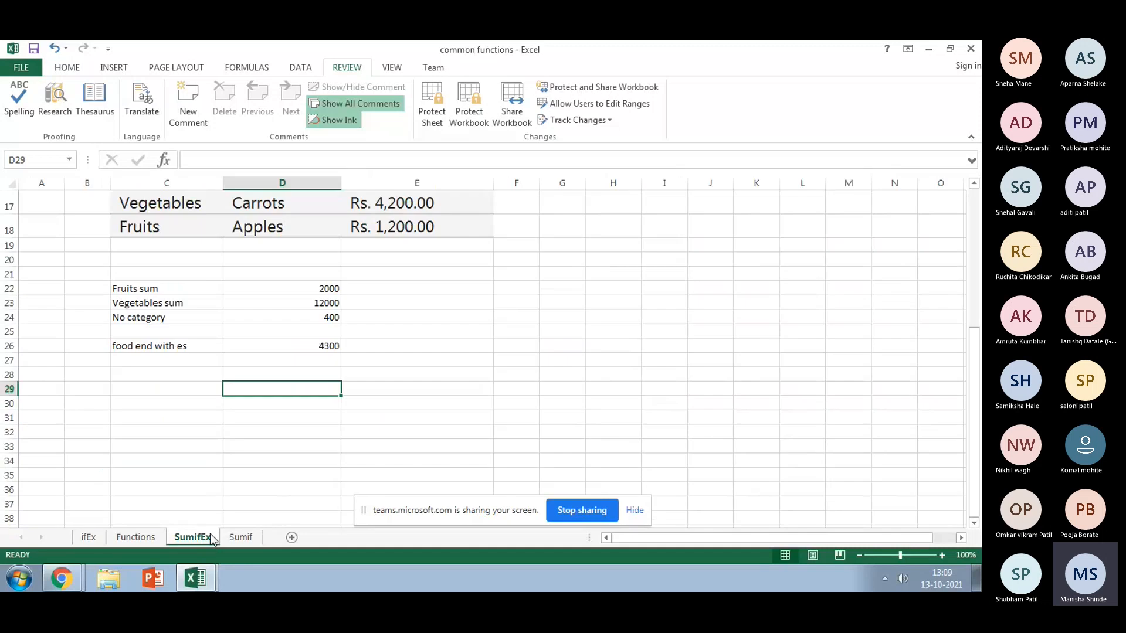
pyautogui.click(240, 537)
pyautogui.click(191, 538)
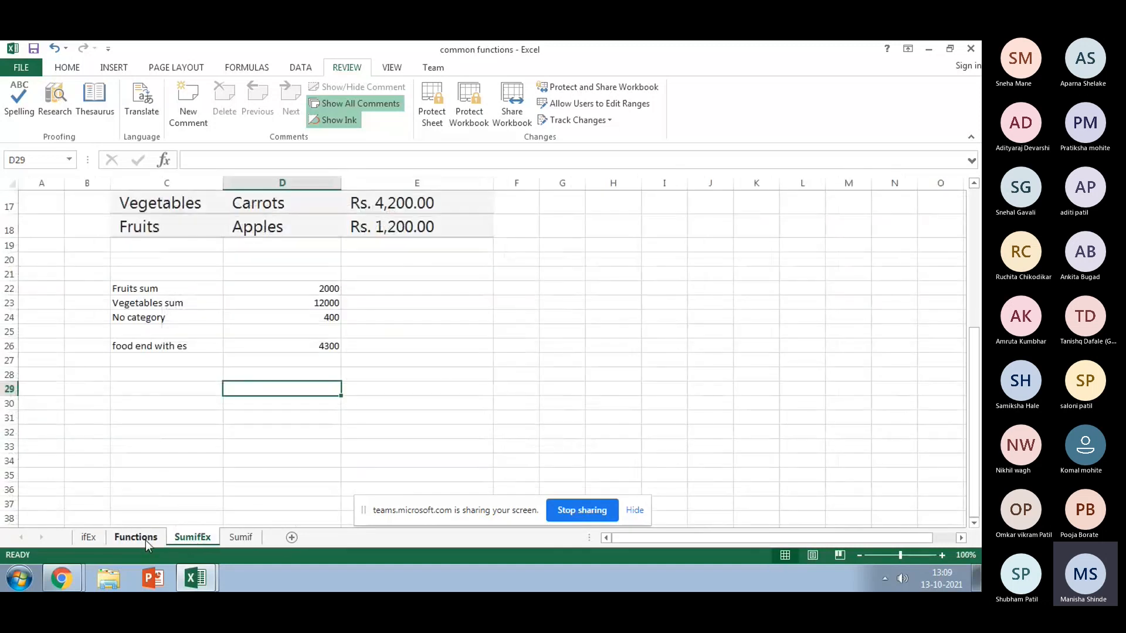
pyautogui.click(87, 538)
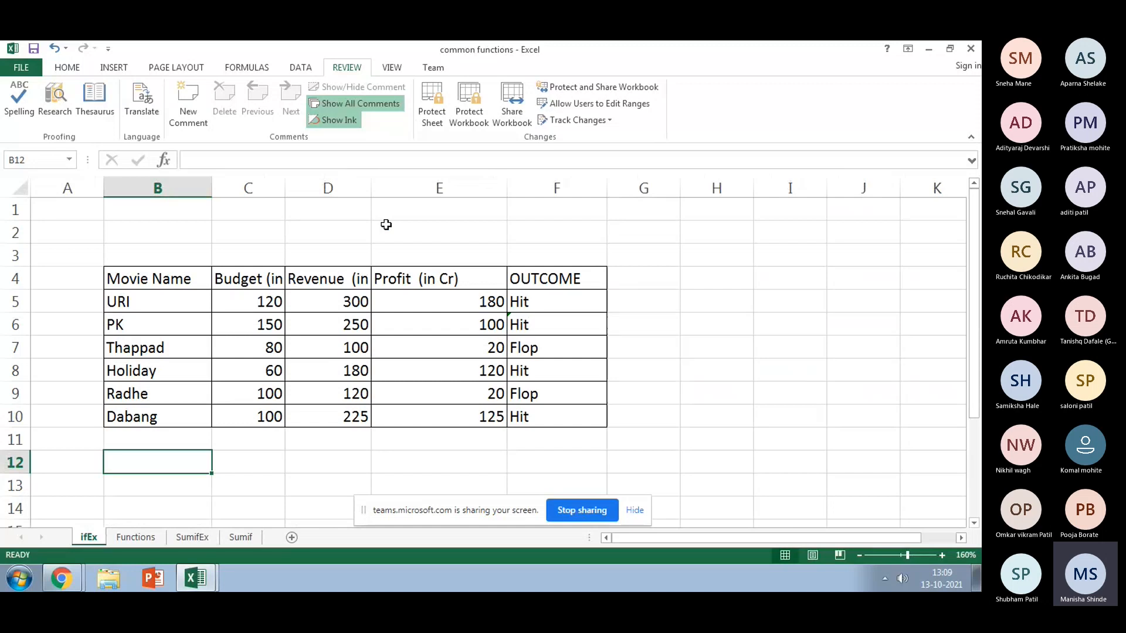
pyautogui.click(135, 538)
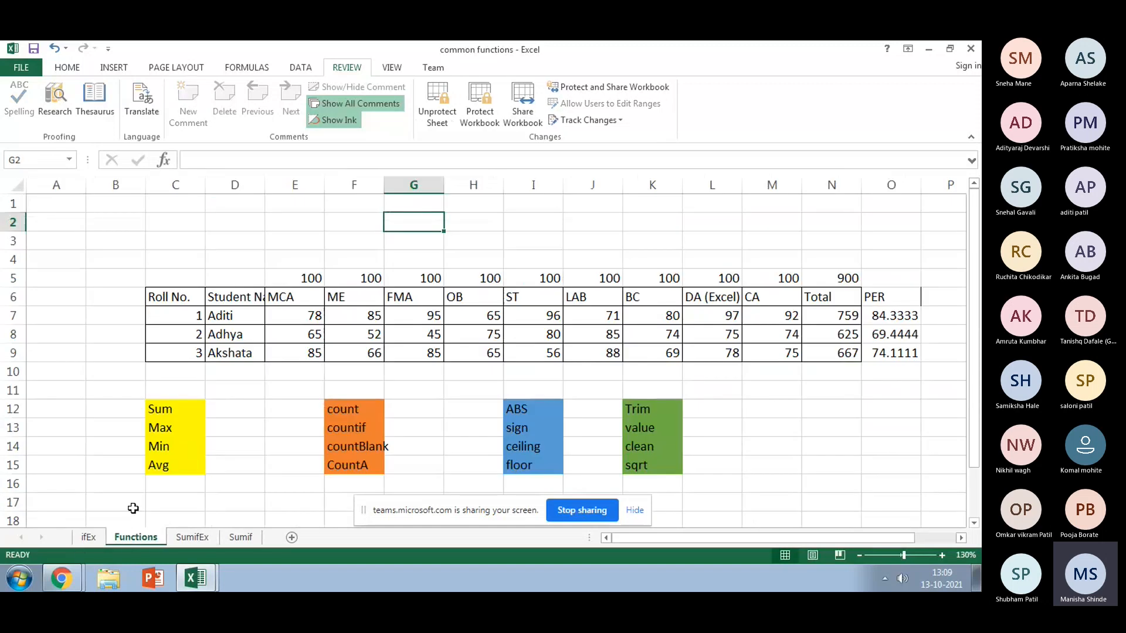
pyautogui.click(87, 538)
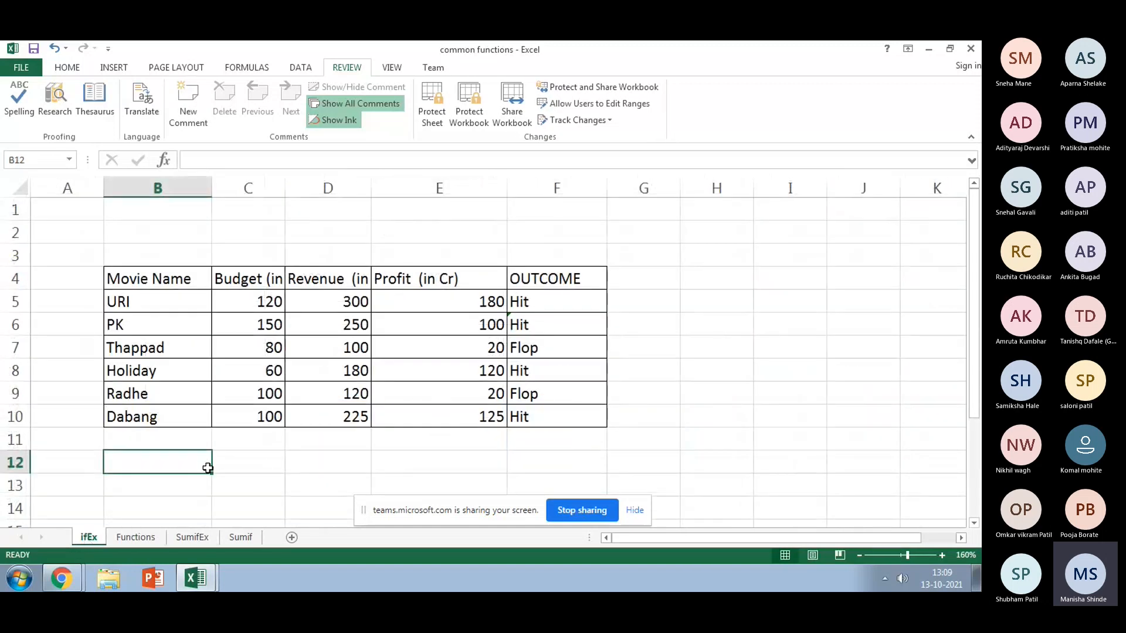
# Step: Enter test text 'gdrg' in B12 on ifEx, then delete it
pyautogui.write('gdrg')
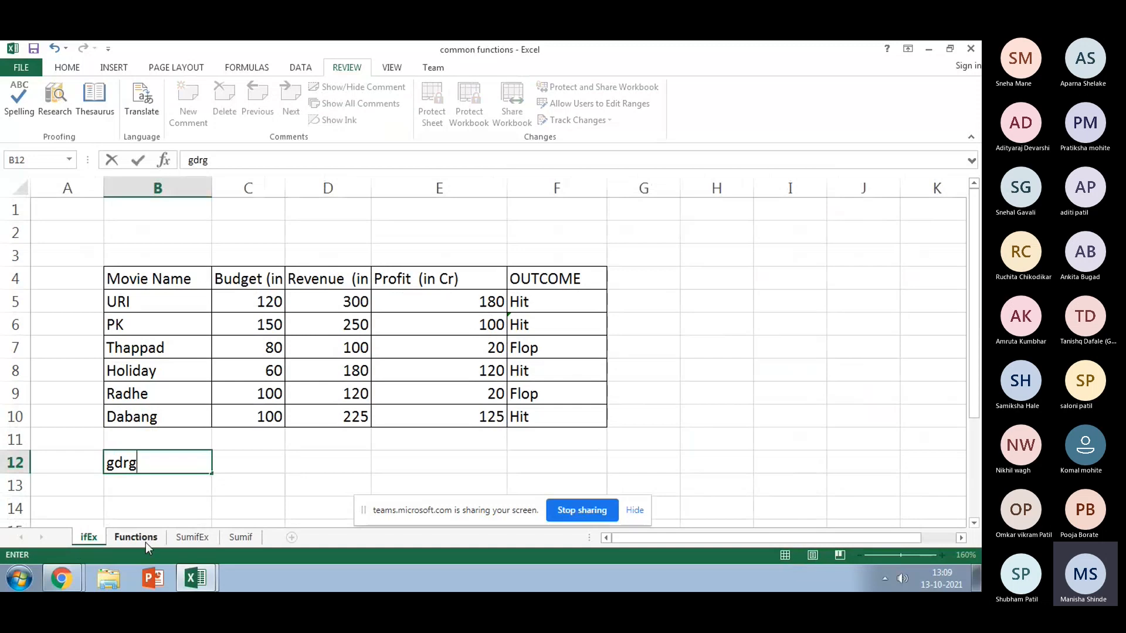
pyautogui.press('Return')
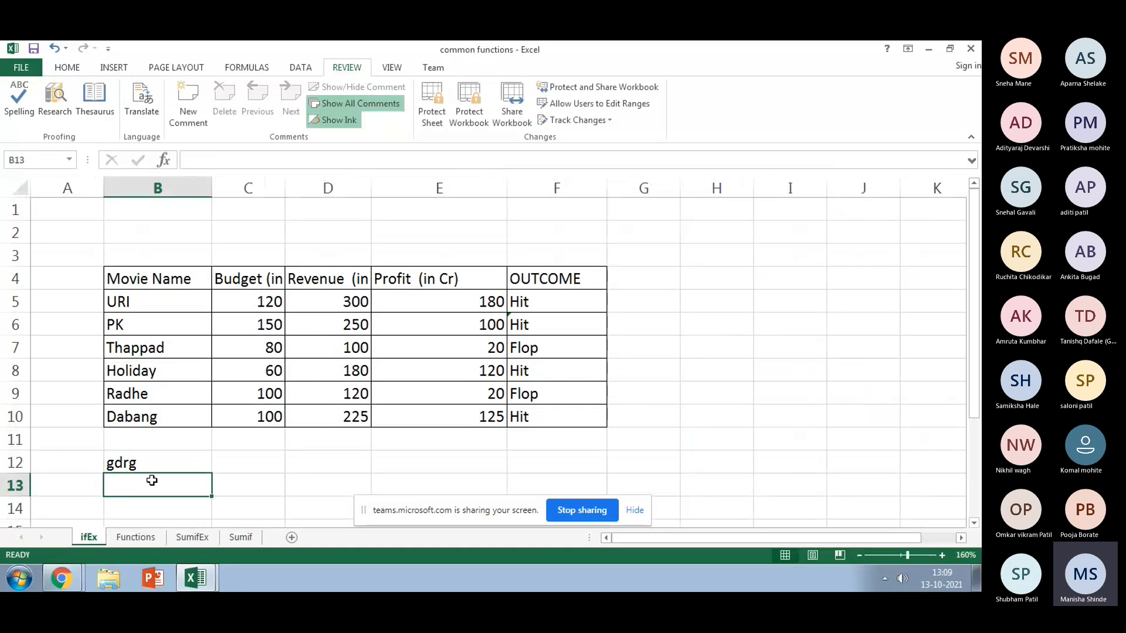
pyautogui.click(139, 466)
pyautogui.press('Delete')
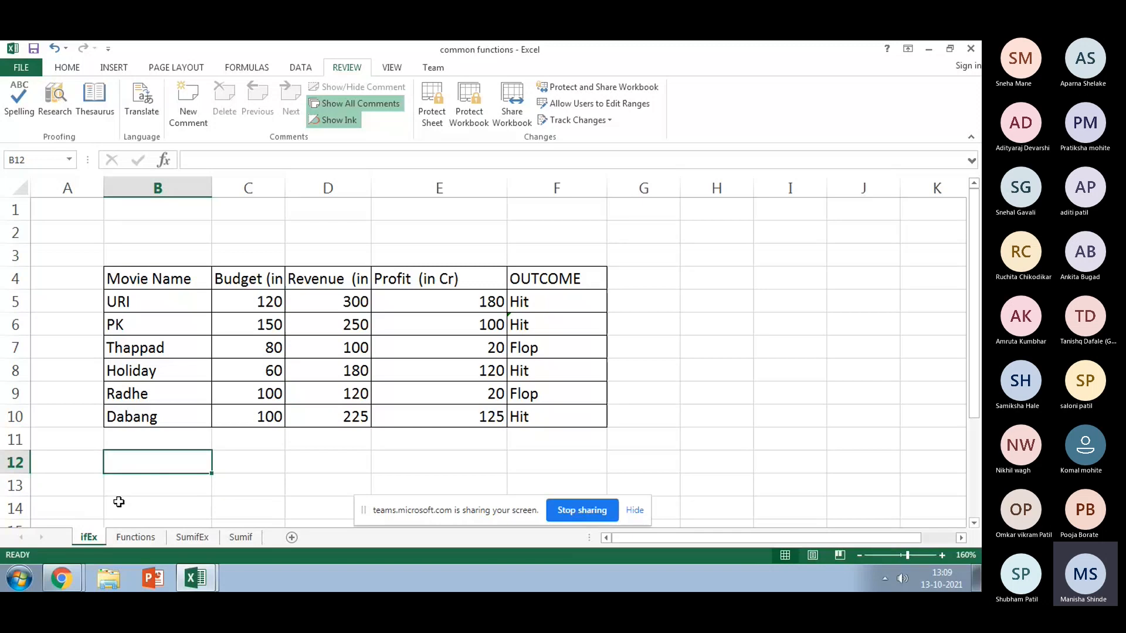
pyautogui.click(131, 533)
# Step: Try typing into D2, dismiss the warning, and select the MCA, ME and FMA marks
pyautogui.click(250, 225)
pyautogui.press('g')
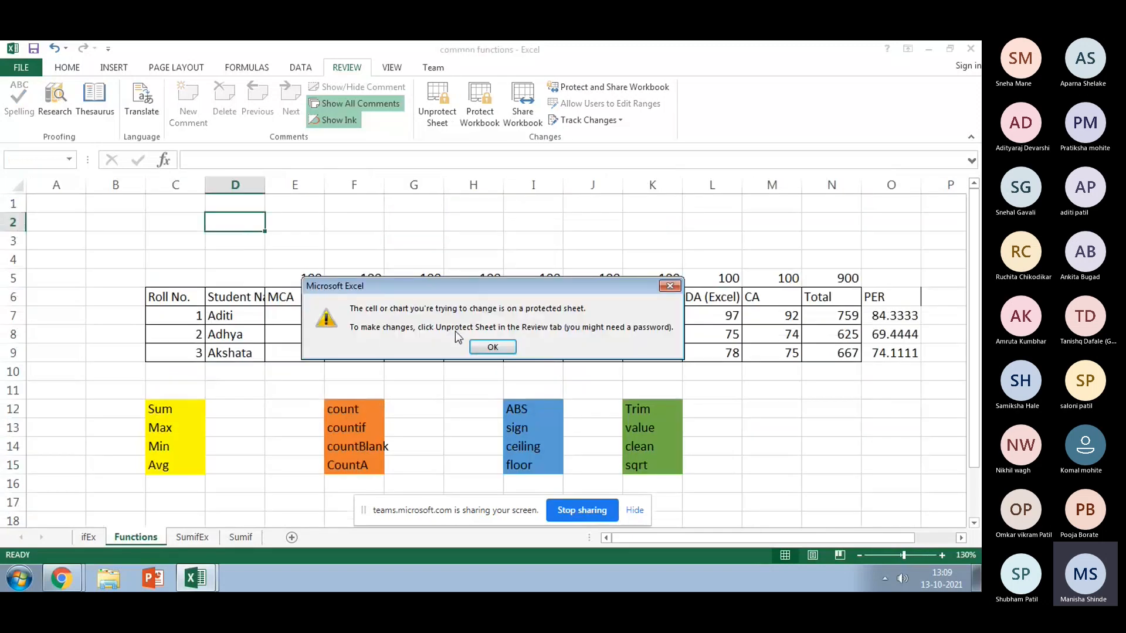
pyautogui.click(472, 343)
pyautogui.moveTo(316, 316); pyautogui.dragTo(401, 346)
# Step: Select the student names, the ME maximum and the FMA and ME header cells
pyautogui.click(62, 69)
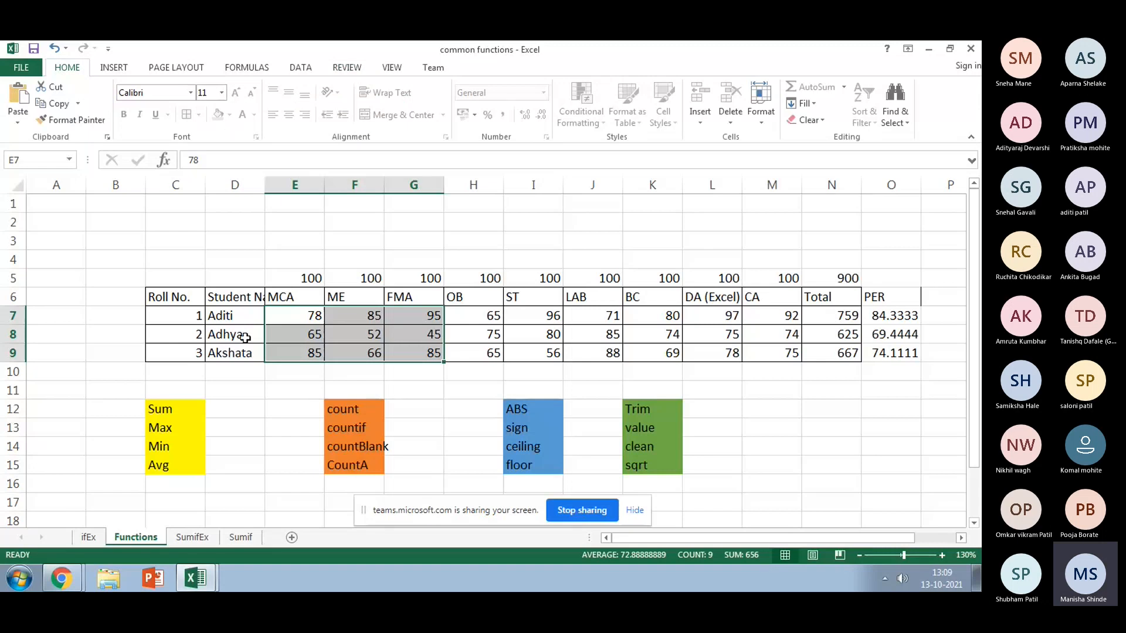
pyautogui.moveTo(224, 315); pyautogui.dragTo(226, 349)
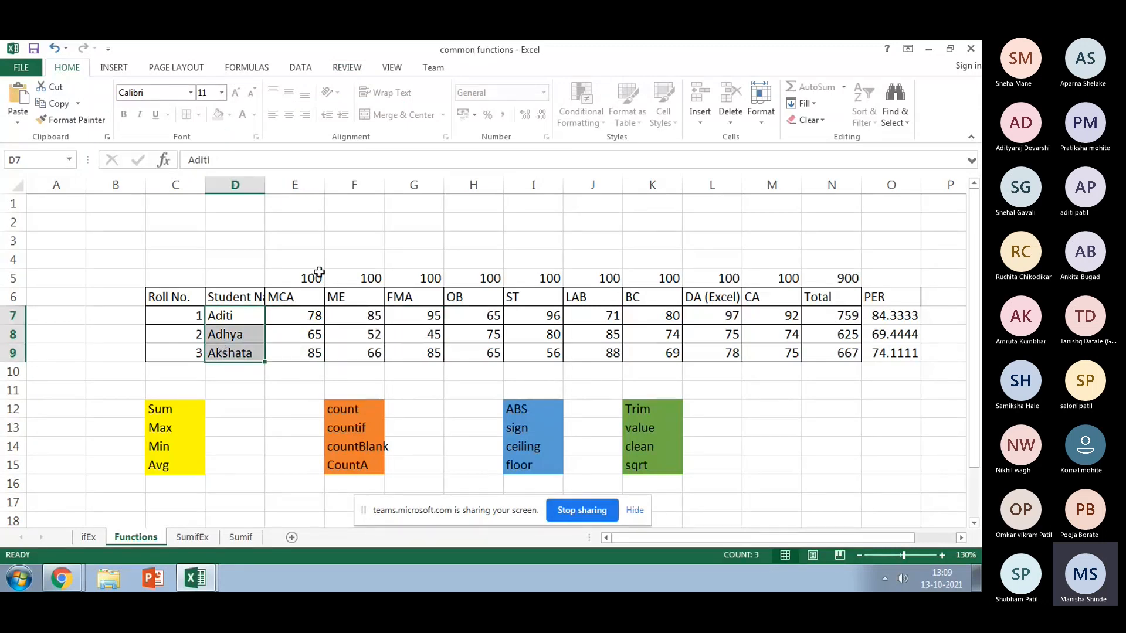
pyautogui.click(358, 277)
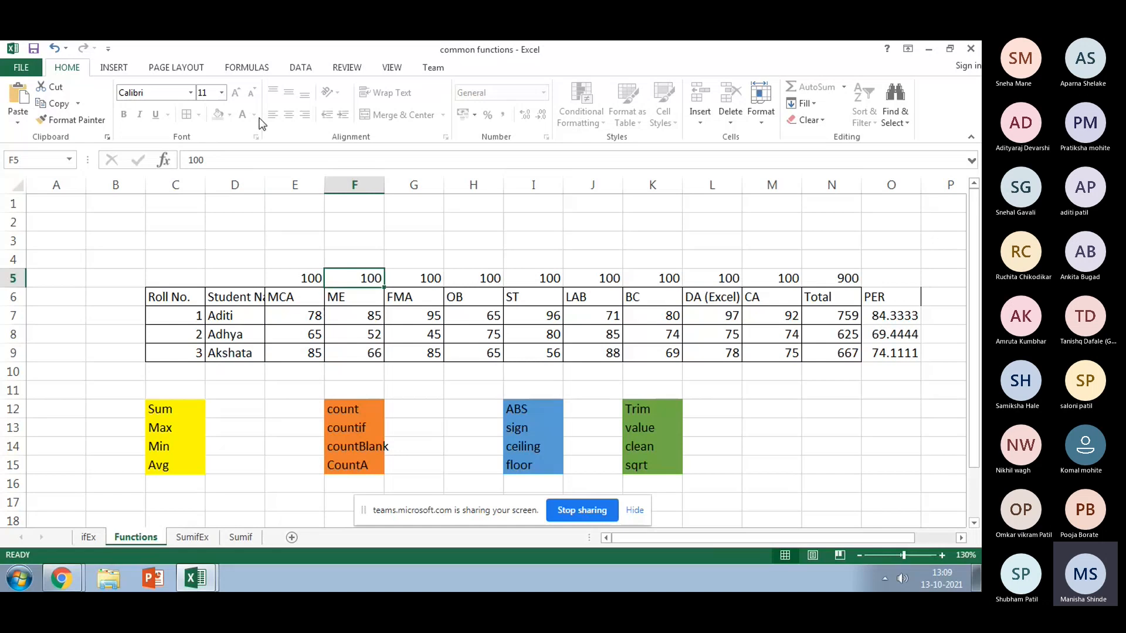
pyautogui.click(402, 301)
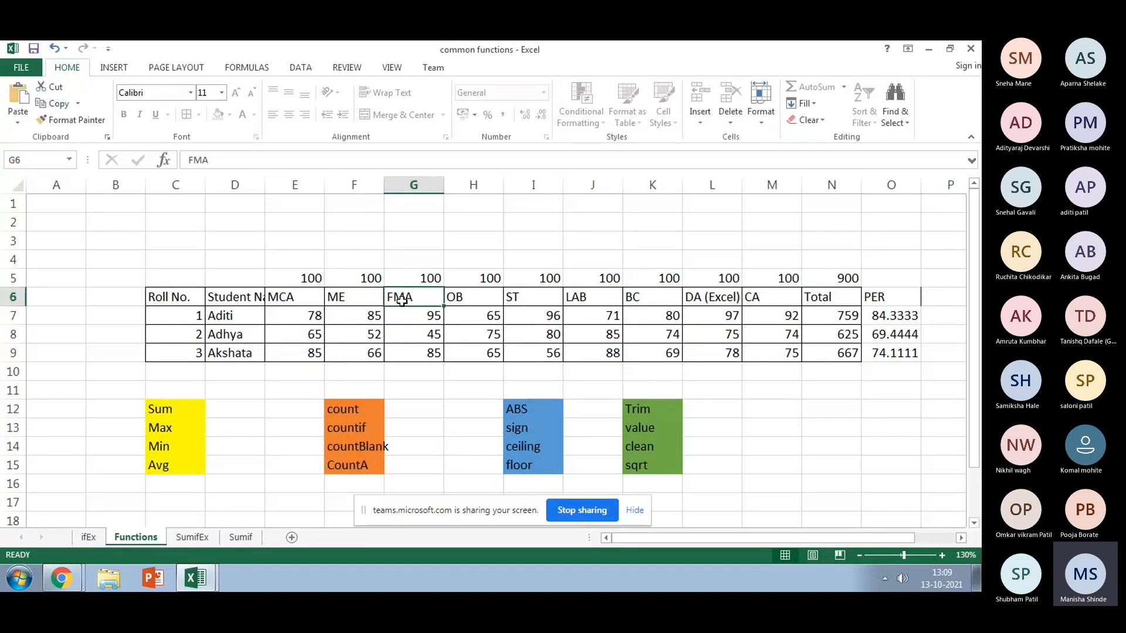
pyautogui.moveTo(367, 301); pyautogui.dragTo(351, 307)
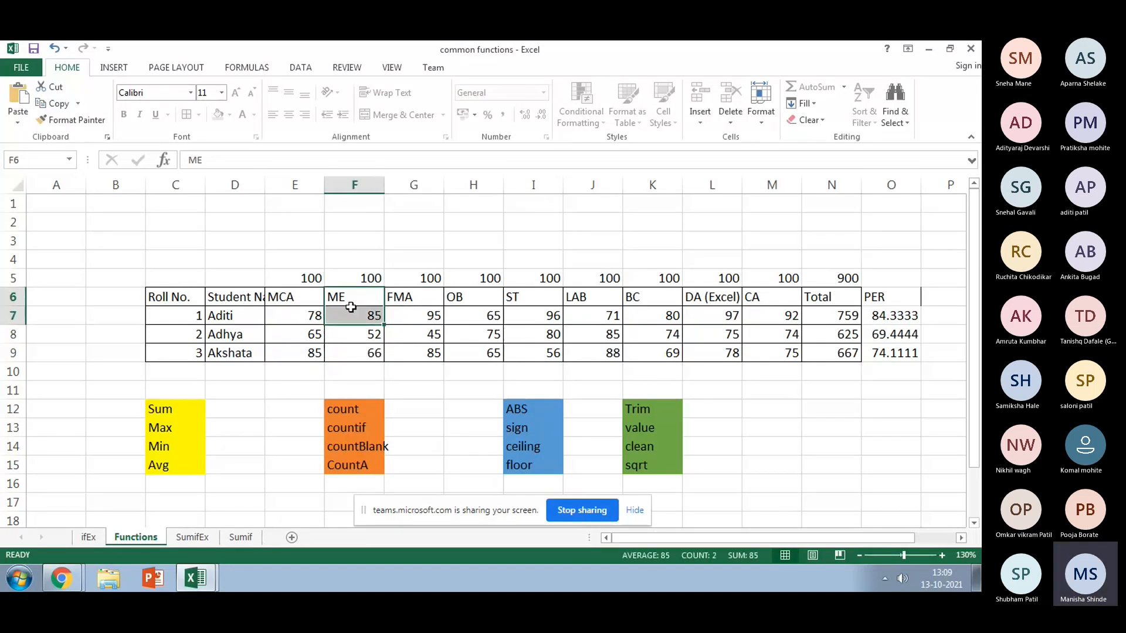
pyautogui.click(355, 241)
pyautogui.click(344, 69)
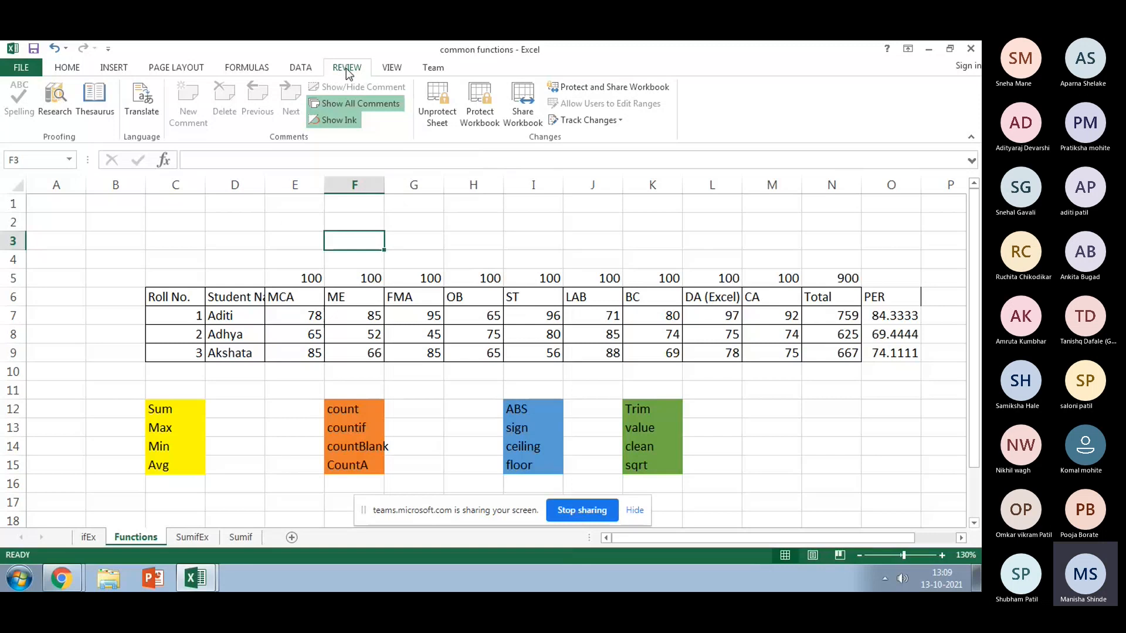
# Step: Unprotect the Functions sheet, re-entering the correct password after an incorrect-password error
pyautogui.click(443, 119)
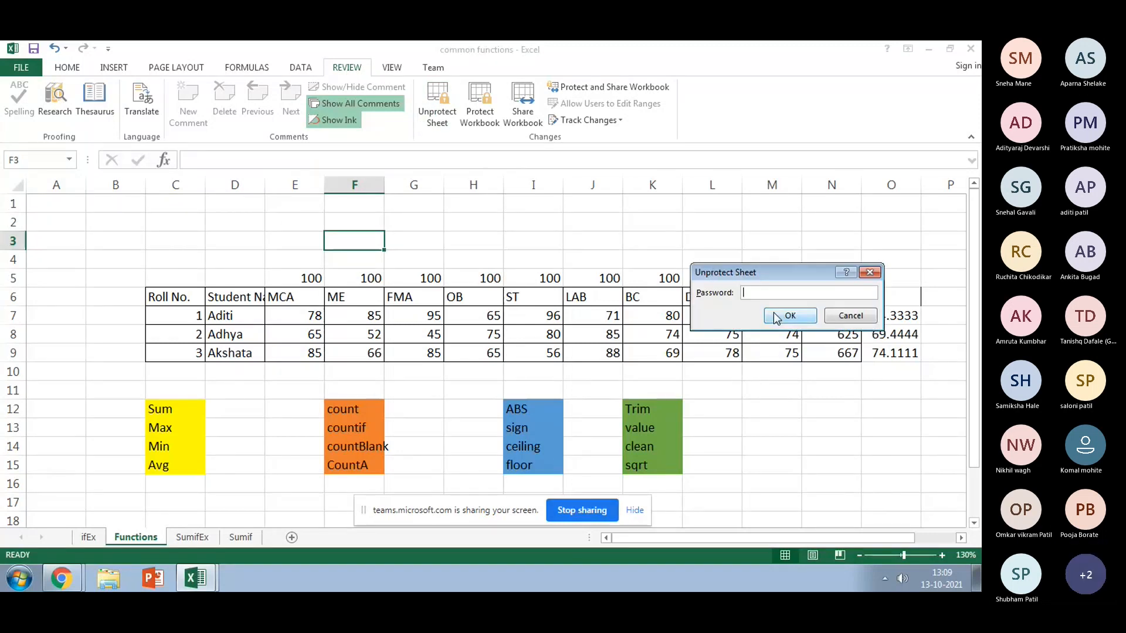
pyautogui.write('12')
pyautogui.click(777, 317)
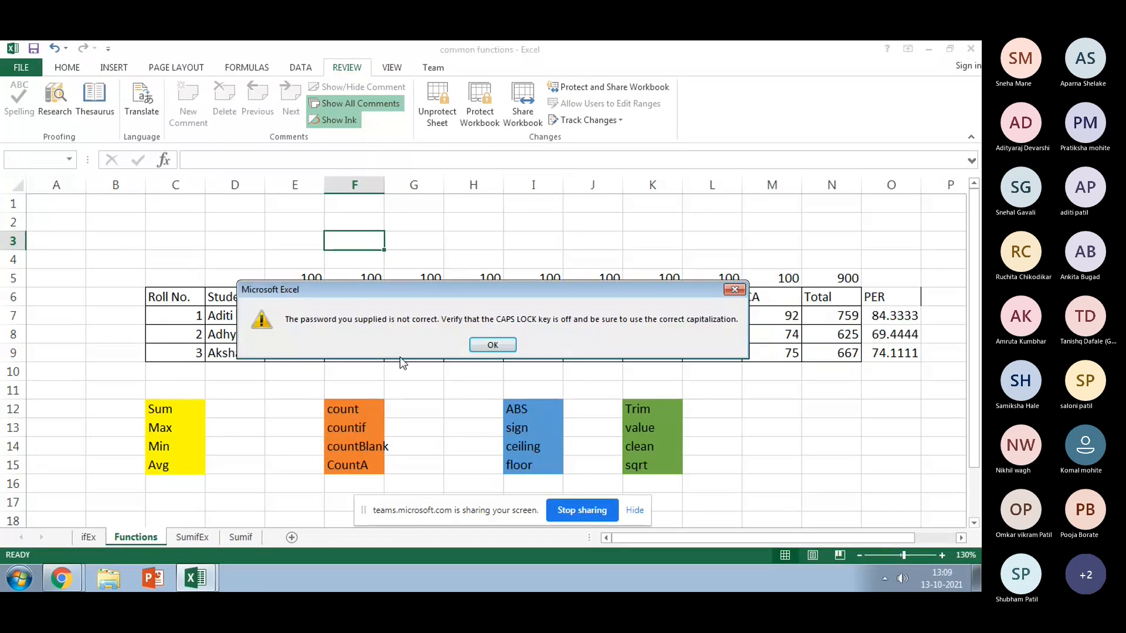
pyautogui.click(504, 347)
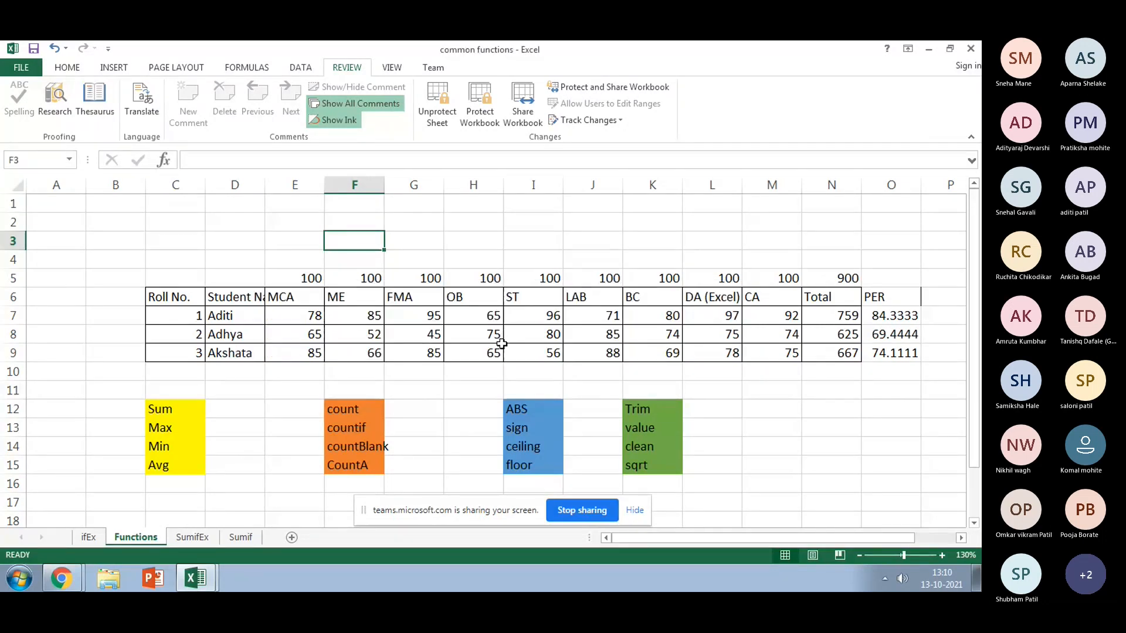
pyautogui.click(439, 115)
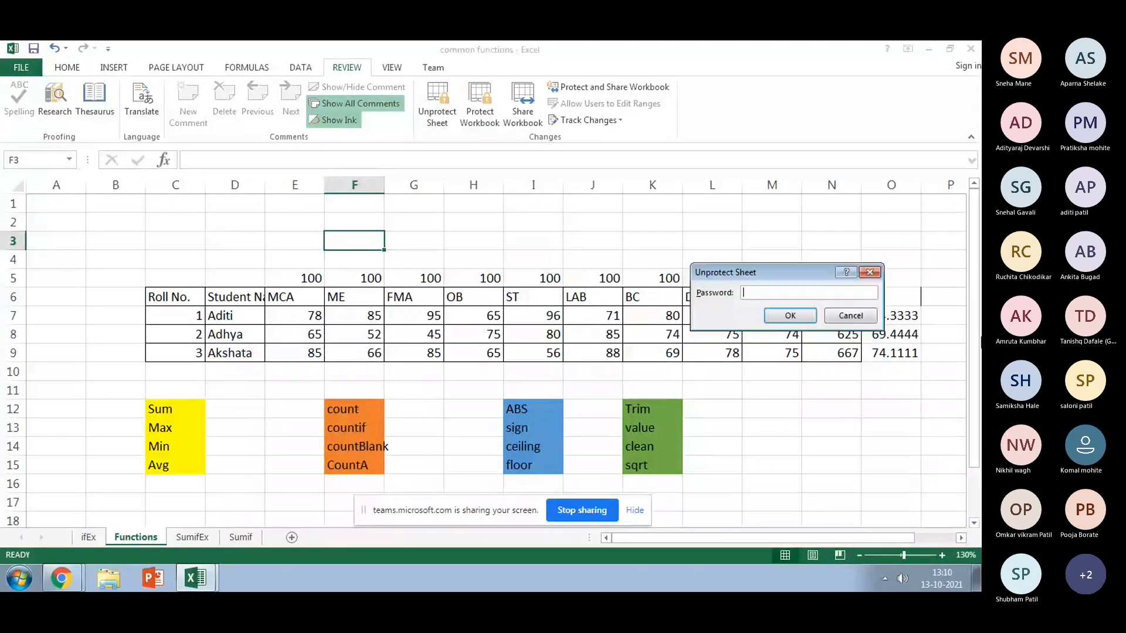
pyautogui.write('1234')
pyautogui.click(778, 315)
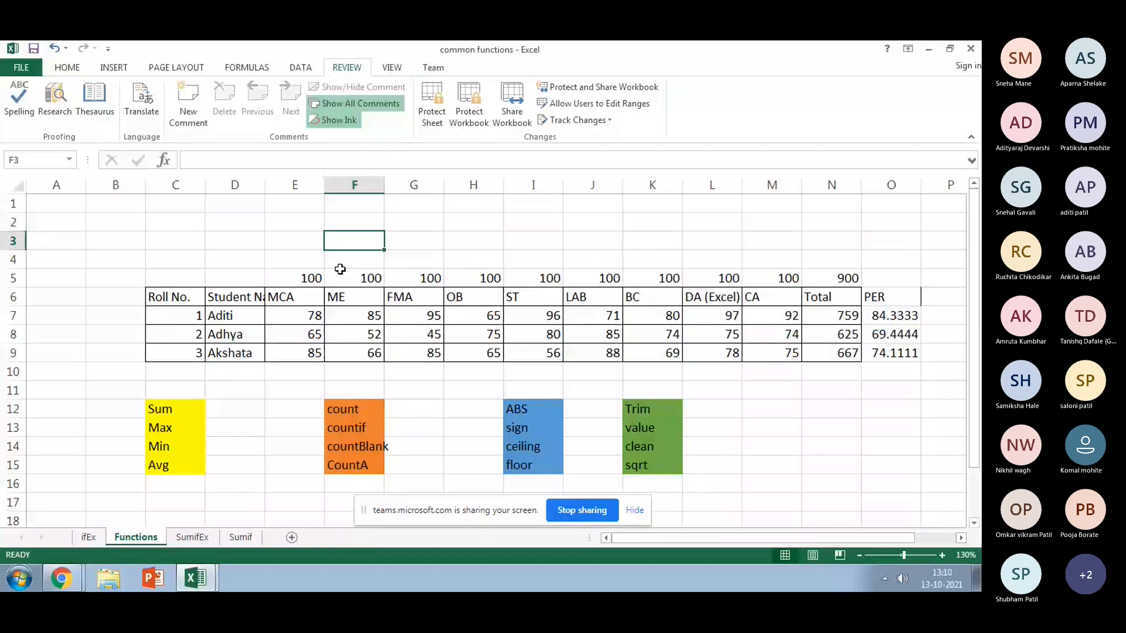
# Step: Enter =SUM(E7:E9) in D12 to total the MCA marks as 228
pyautogui.click(272, 388)
pyautogui.click(254, 418)
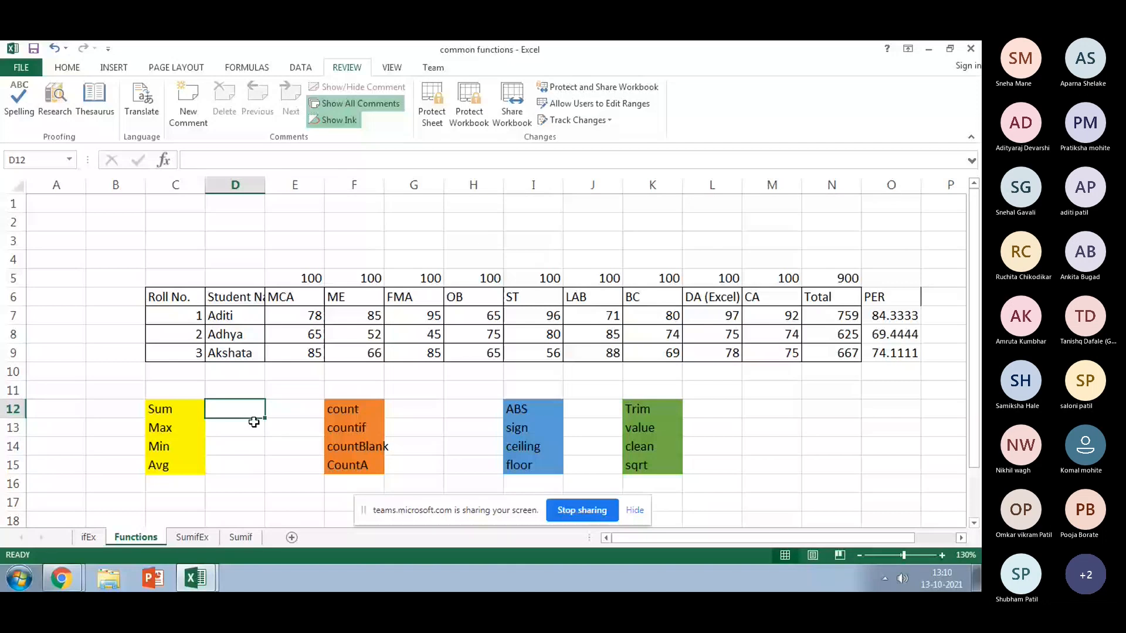
pyautogui.write('=')
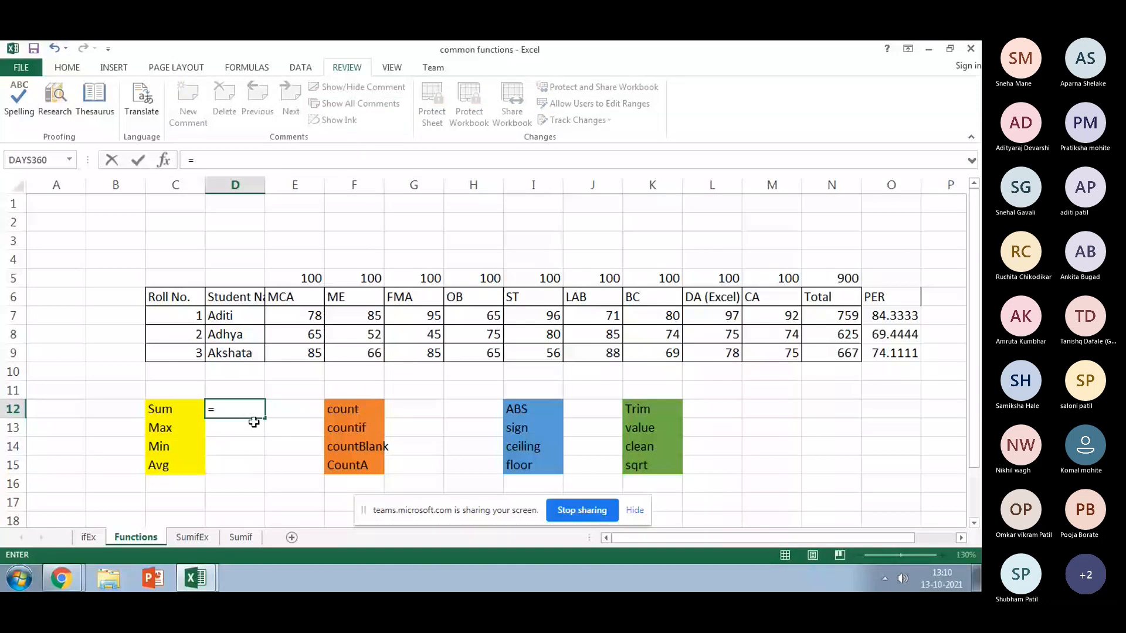
pyautogui.write('sum(')
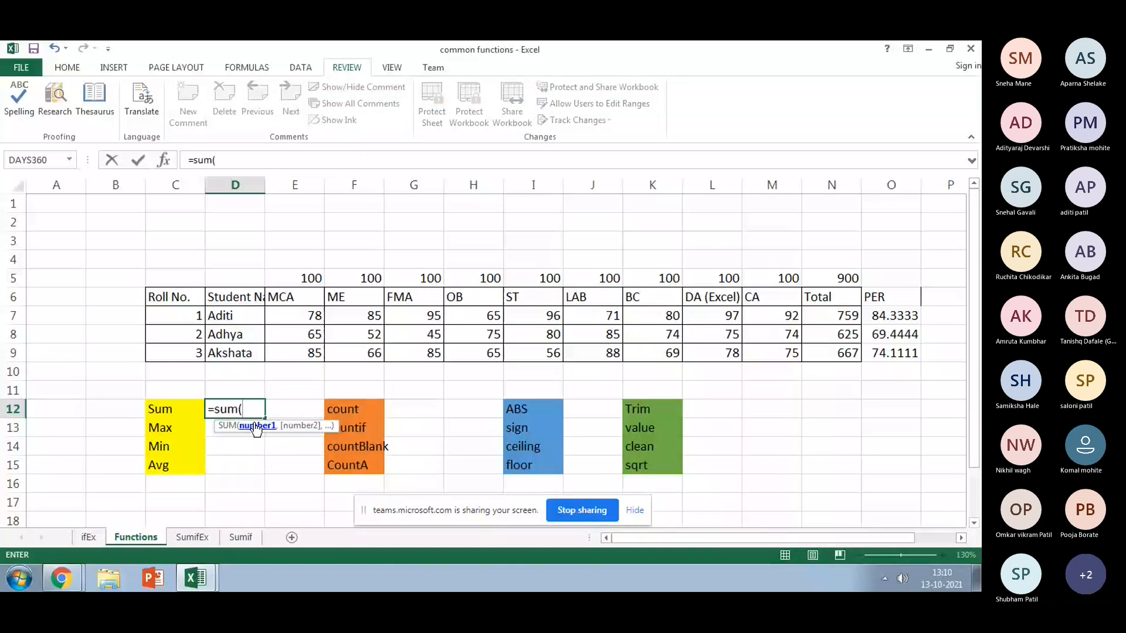
pyautogui.moveTo(308, 316); pyautogui.dragTo(317, 354)
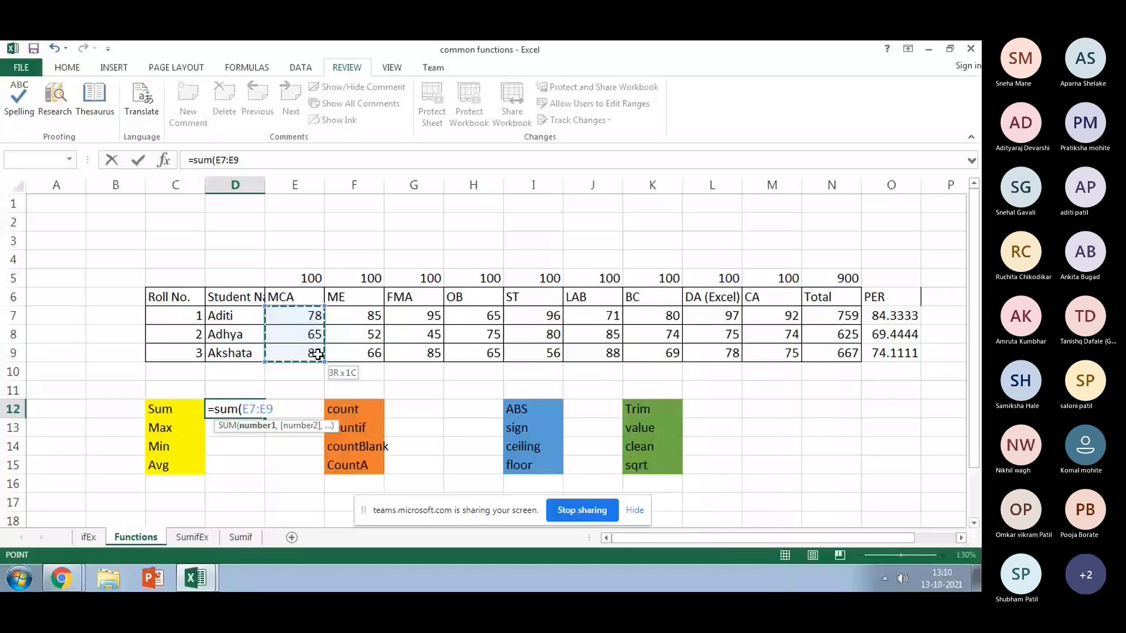
pyautogui.press('Return')
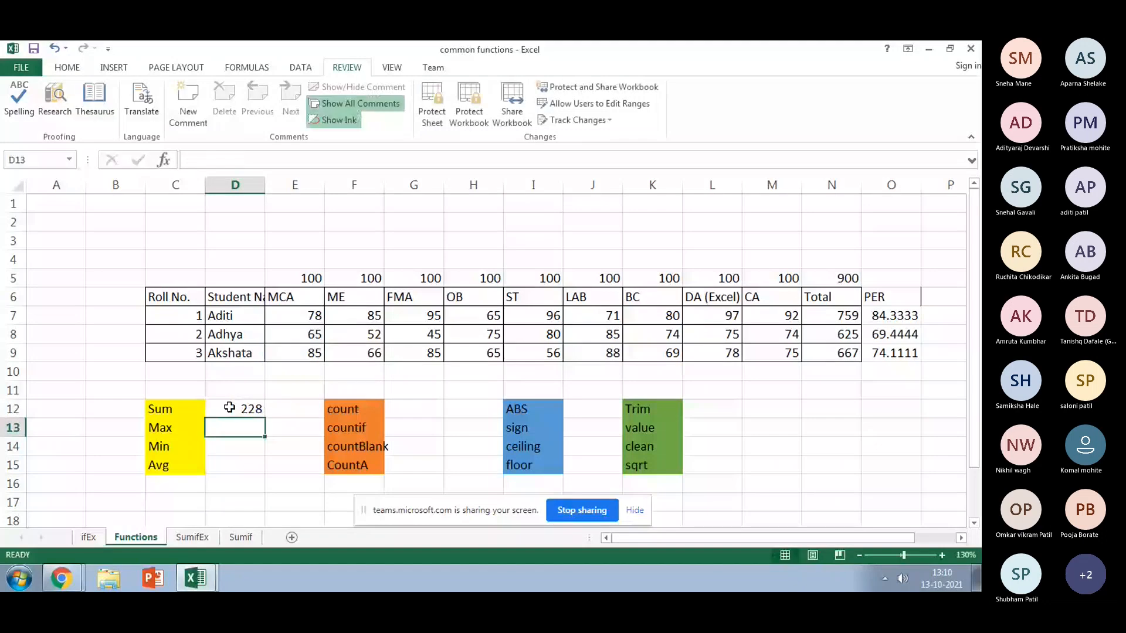
pyautogui.click(229, 408)
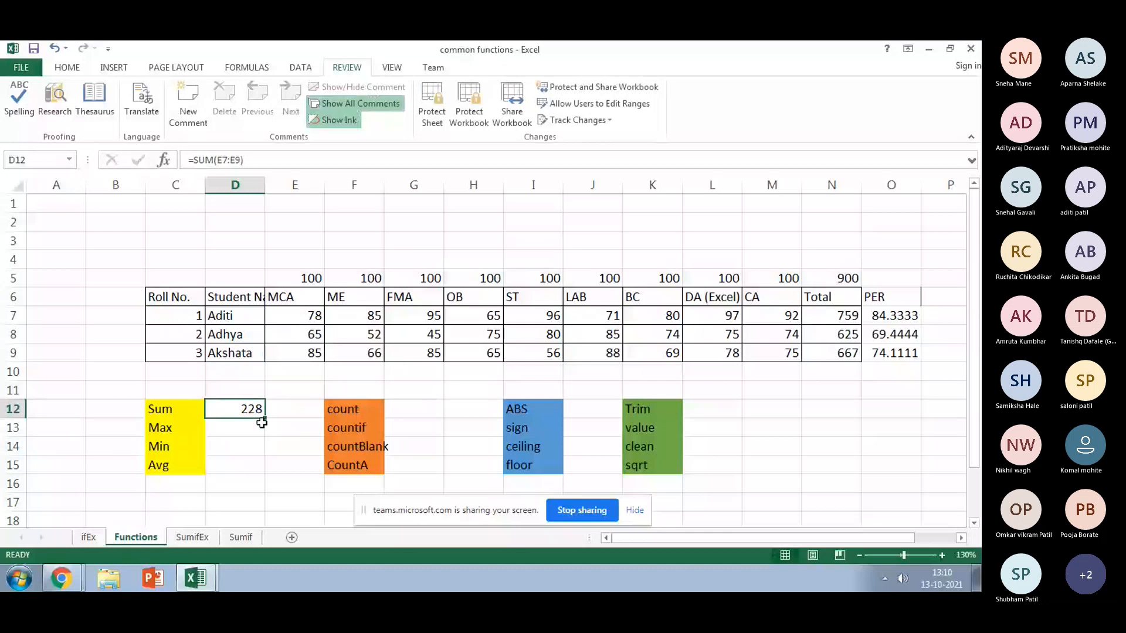
# Step: Type the heading 'Commom Functions' into cell G2
pyautogui.click(414, 222)
pyautogui.write('Commo')
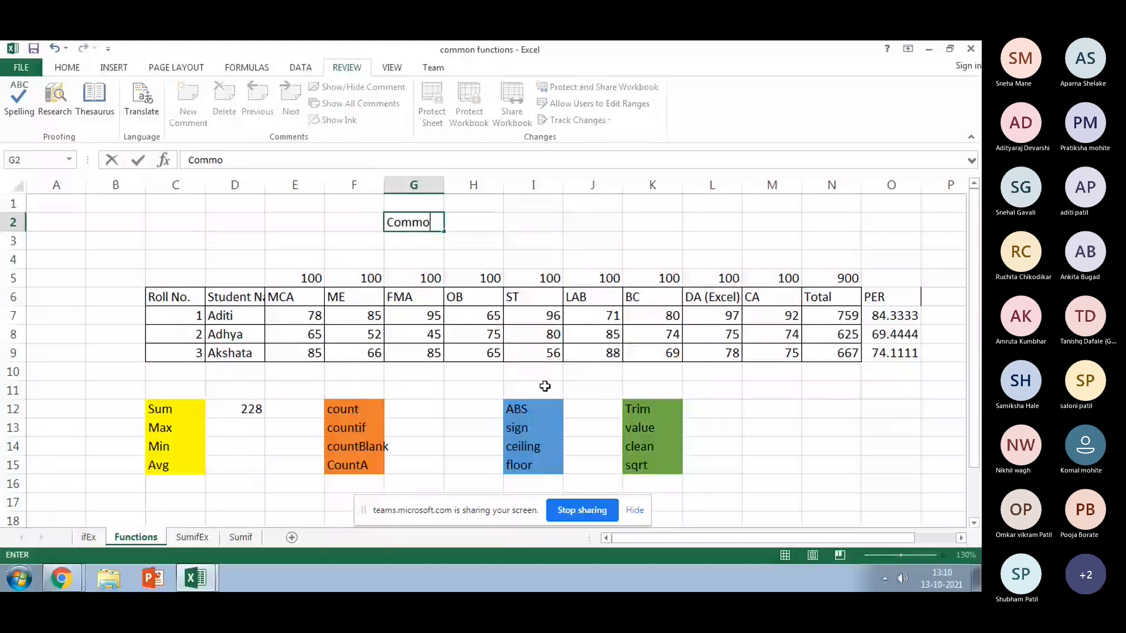
pyautogui.write('m Functions')
pyautogui.press('Return')
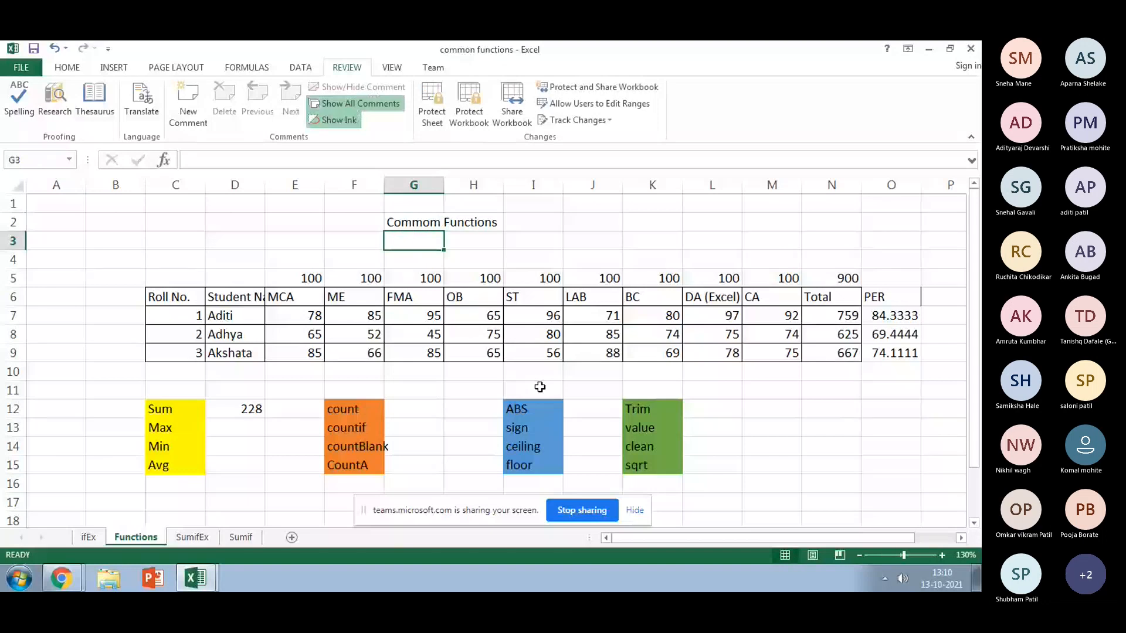
pyautogui.click(461, 355)
pyautogui.click(259, 318)
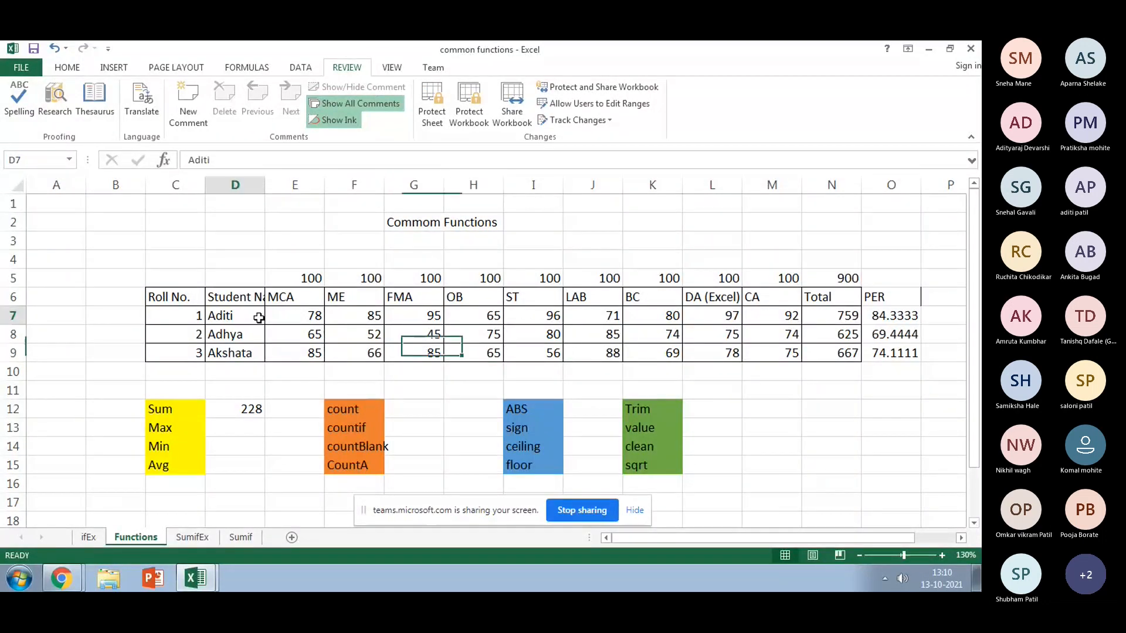
pyautogui.click(280, 321)
pyautogui.rightClick(279, 322)
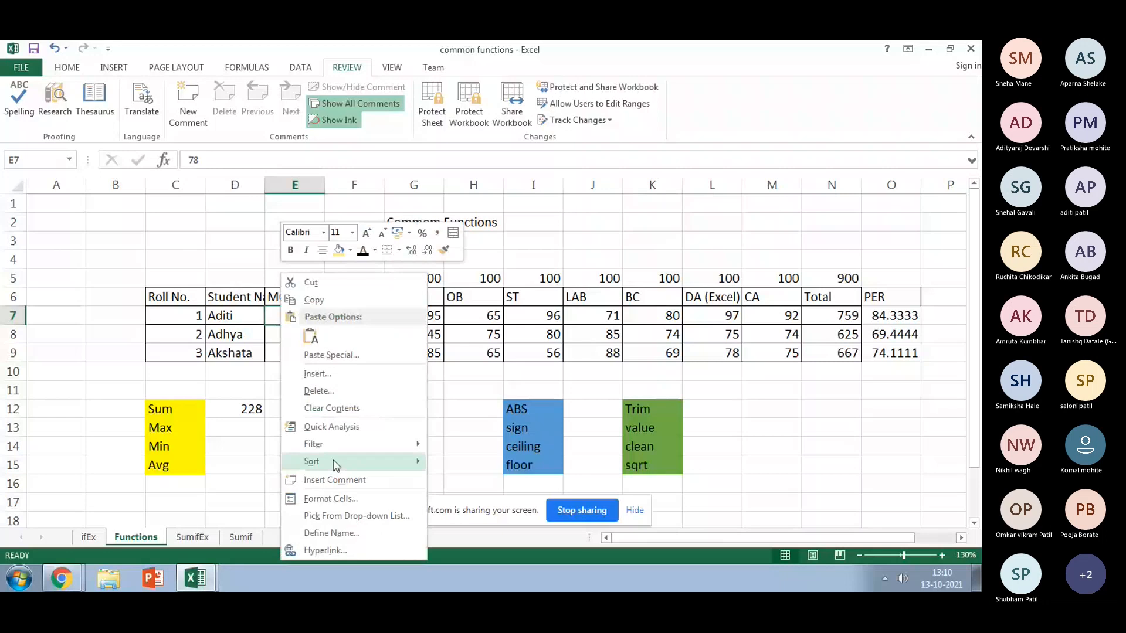
pyautogui.click(339, 500)
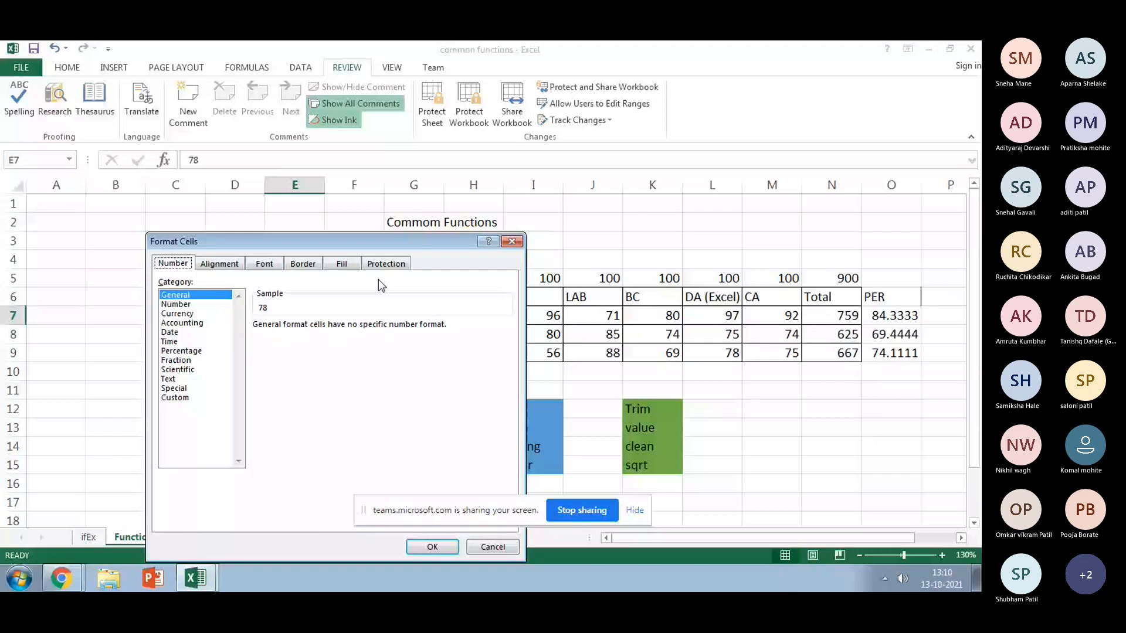
pyautogui.click(385, 263)
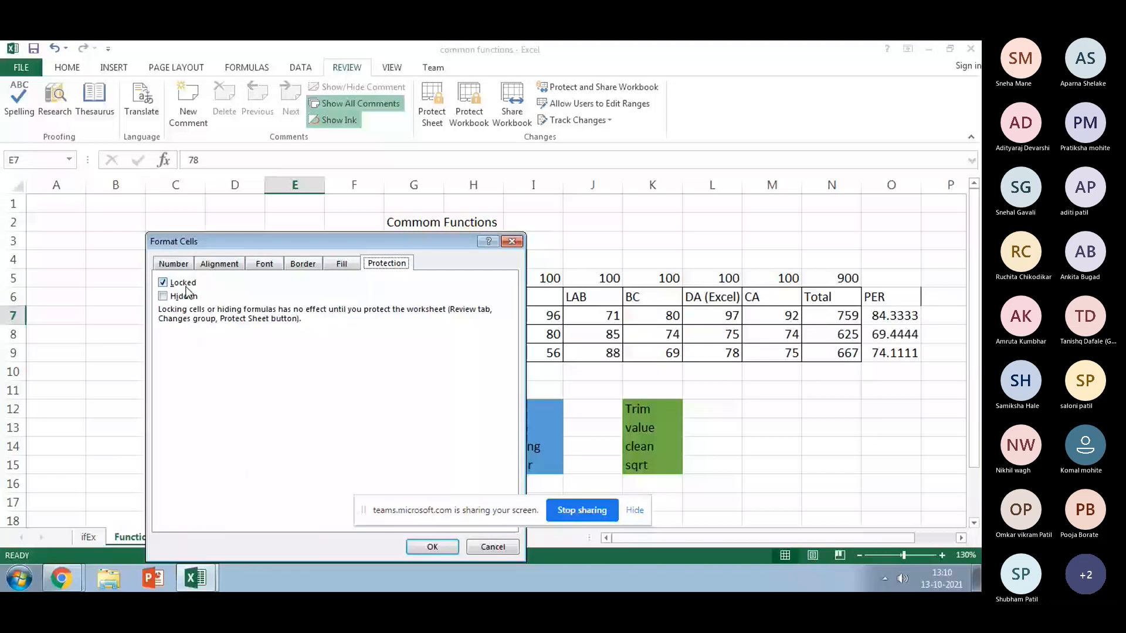
pyautogui.click(432, 548)
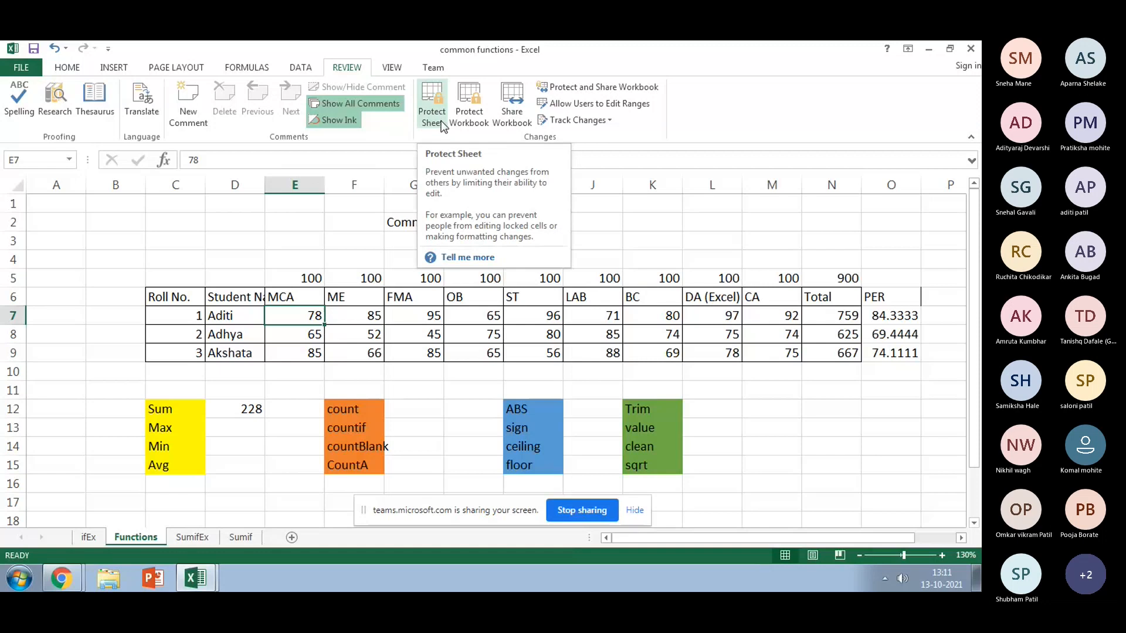
# Step: Delete the 228 sum from D12 and select the G2 heading
pyautogui.click(253, 410)
pyautogui.press('Delete')
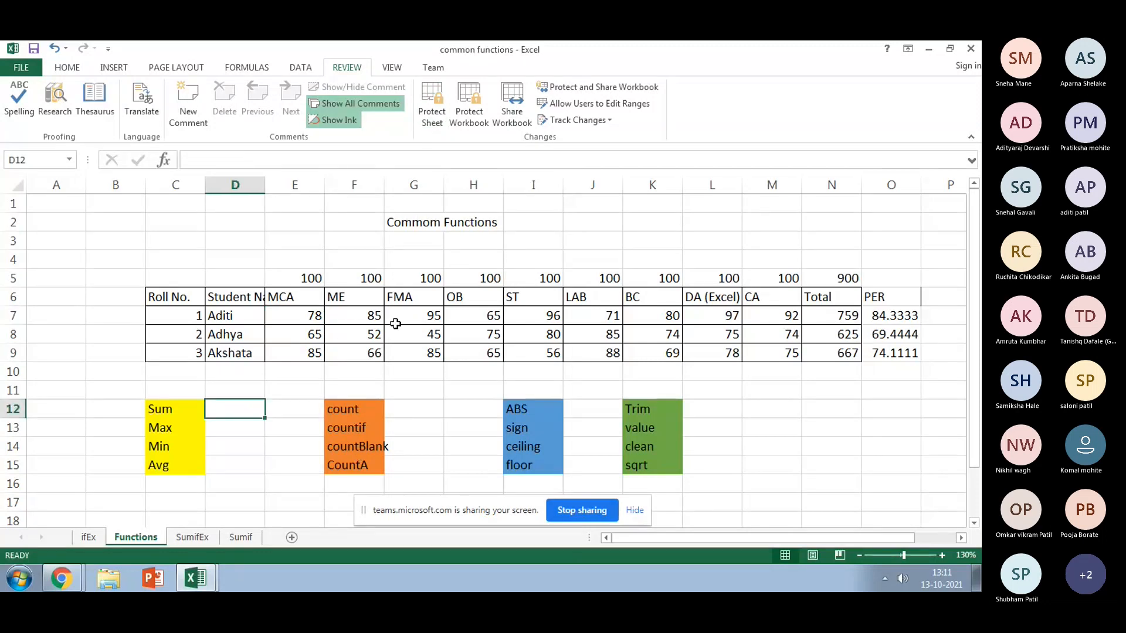
pyautogui.click(423, 217)
# Step: Open Highlight Changes, tick tracking changes while editing, then cancel without sharing
pyautogui.click(578, 120)
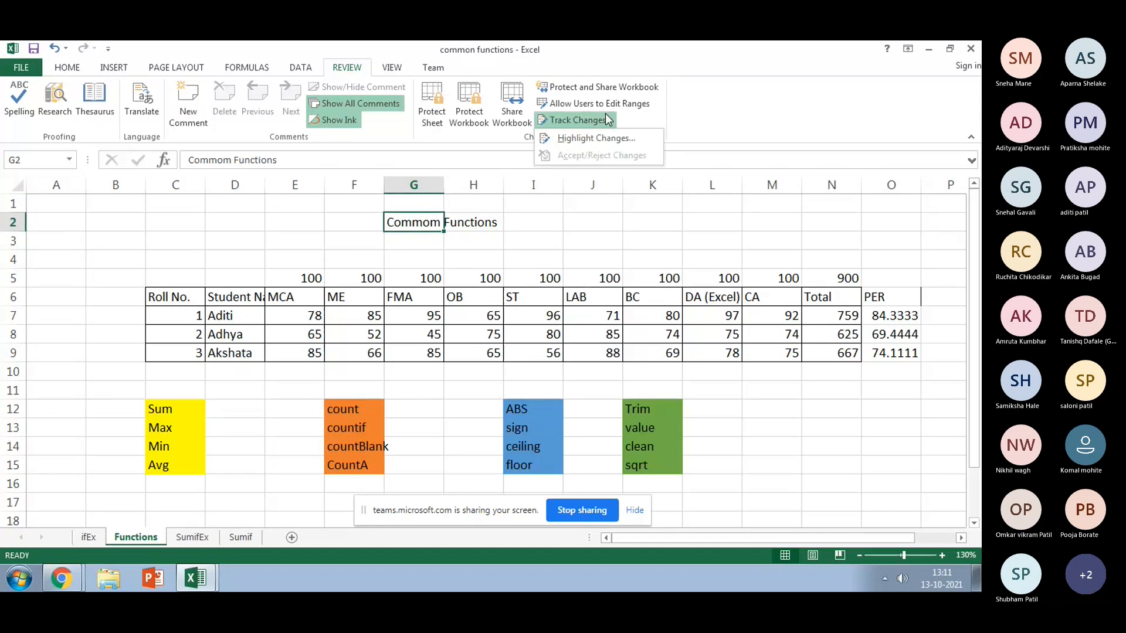
pyautogui.click(623, 141)
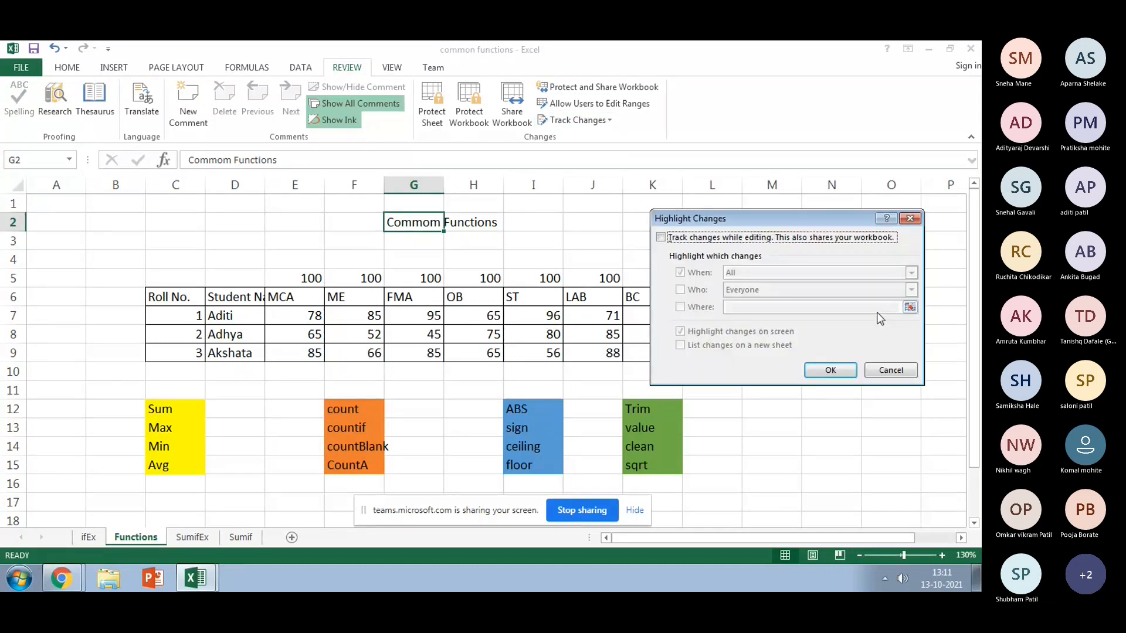
pyautogui.click(899, 368)
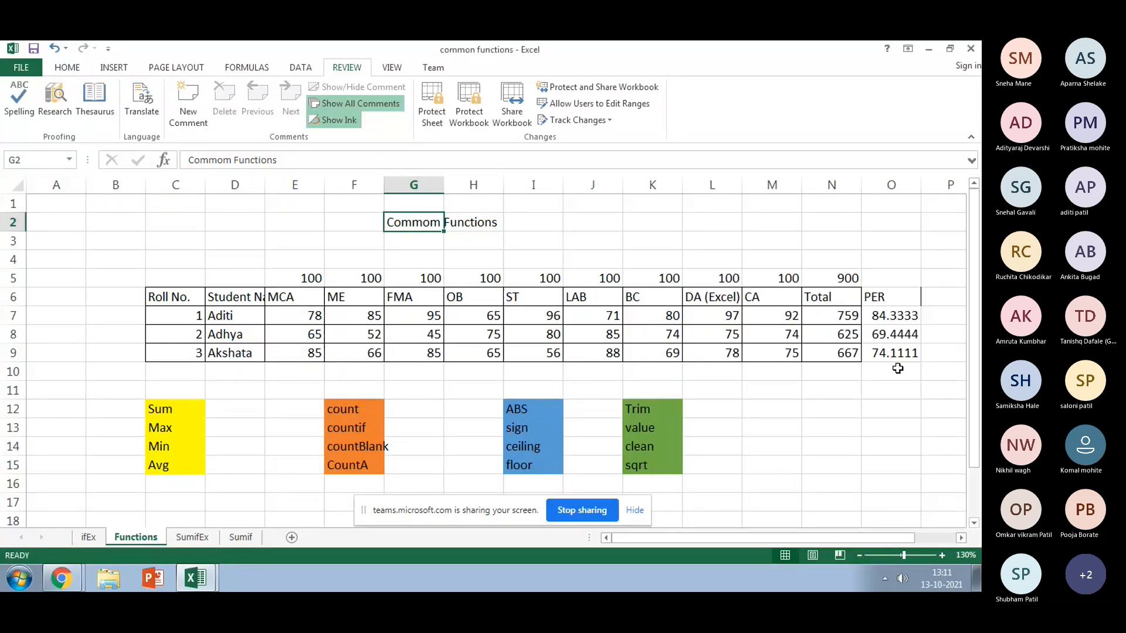
pyautogui.click(606, 120)
pyautogui.click(622, 140)
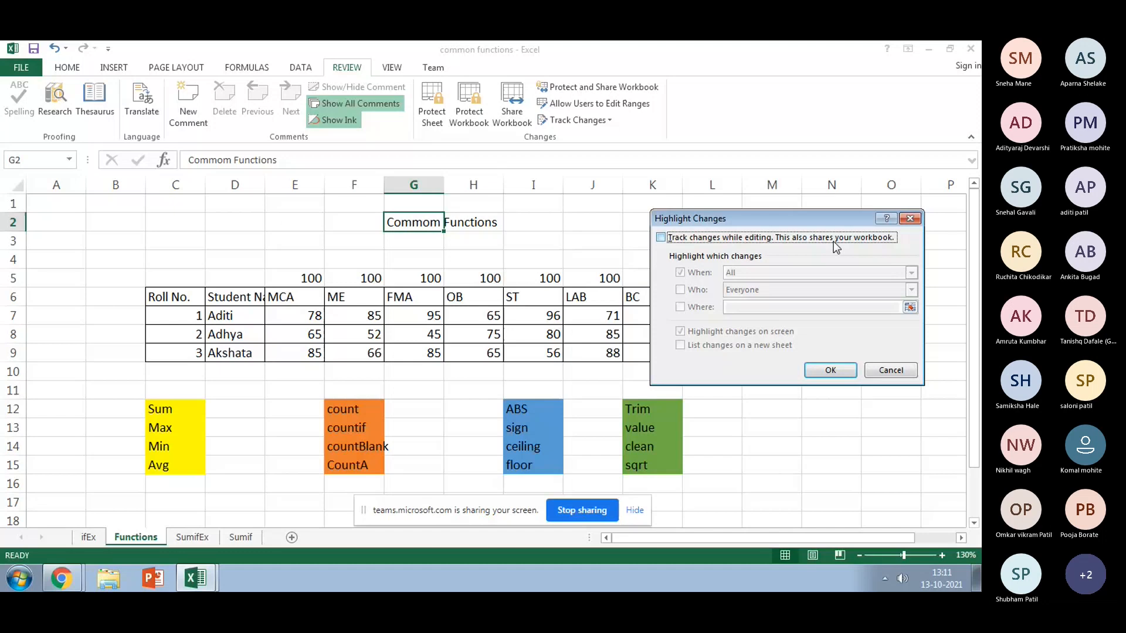
pyautogui.click(660, 238)
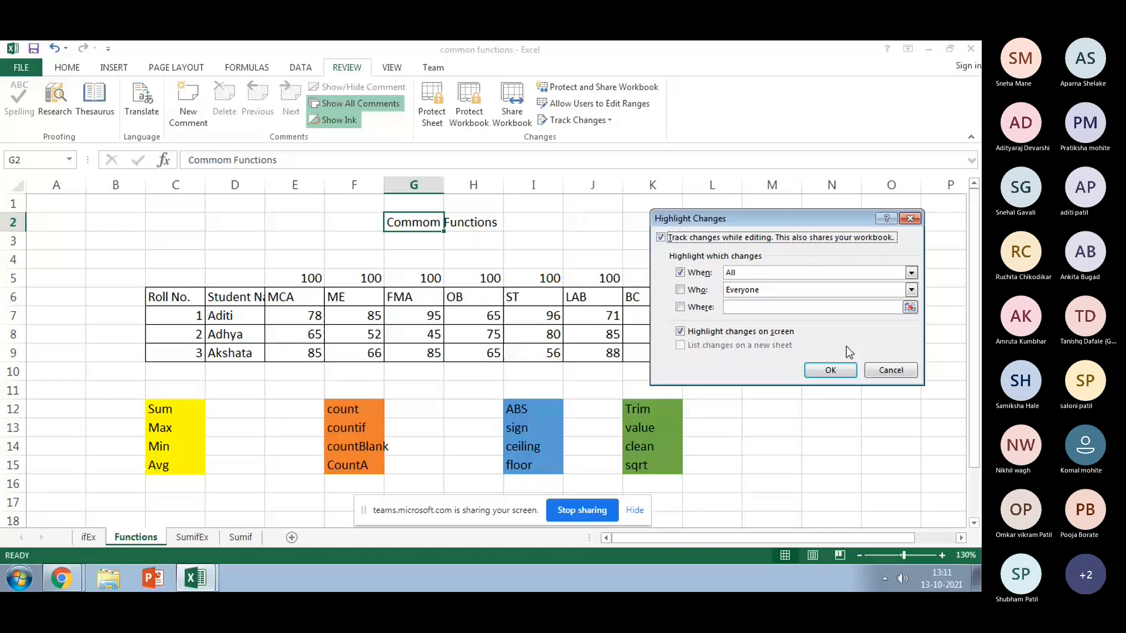
pyautogui.click(904, 372)
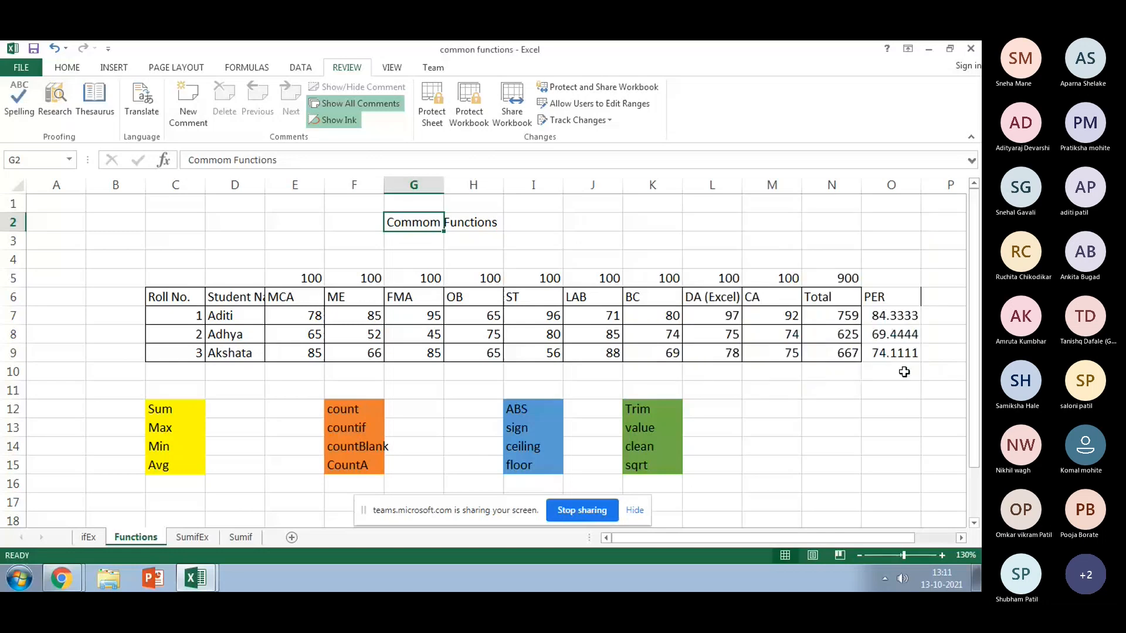
# Step: Create an editable range covering G2:H2 with a confirmed range password
pyautogui.click(576, 103)
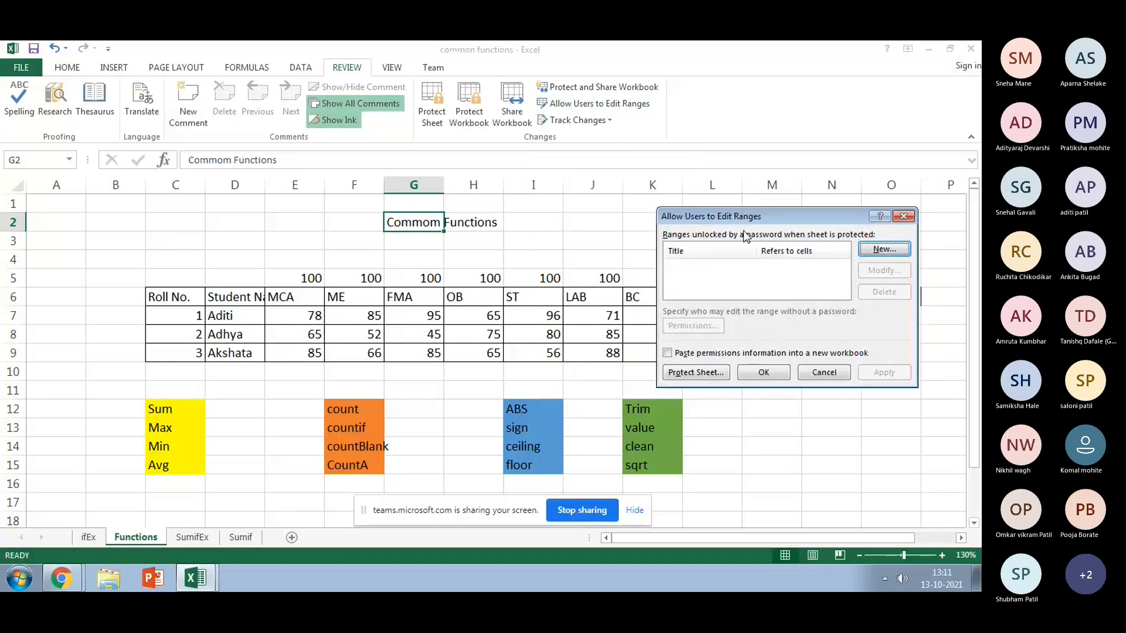
pyautogui.click(879, 260)
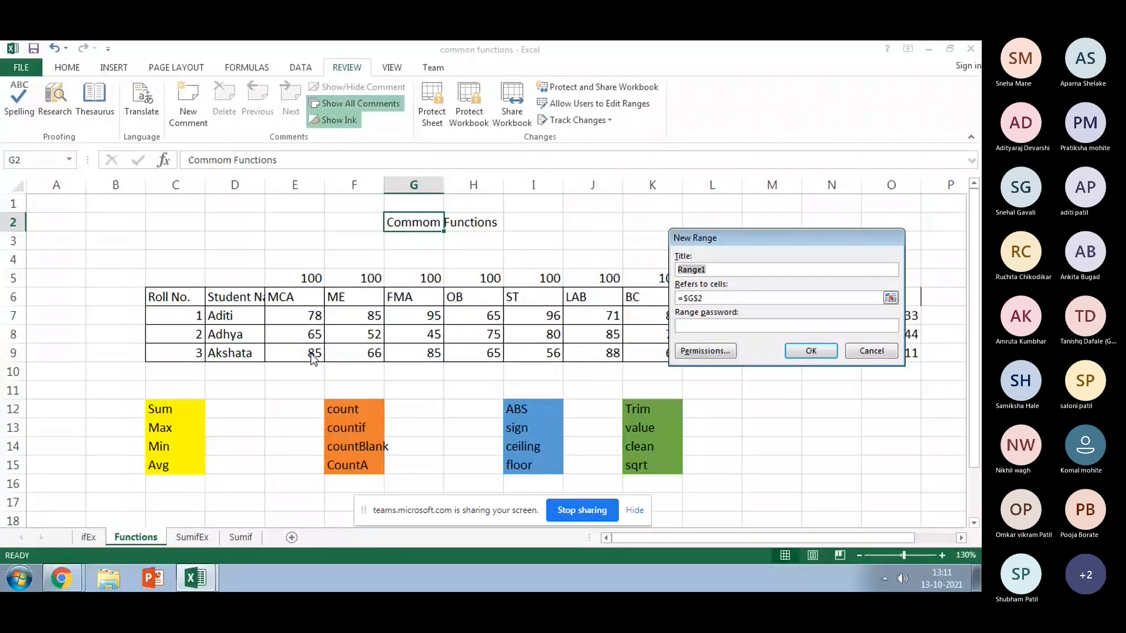
pyautogui.moveTo(720, 244); pyautogui.dragTo(654, 121)
pyautogui.click(658, 175)
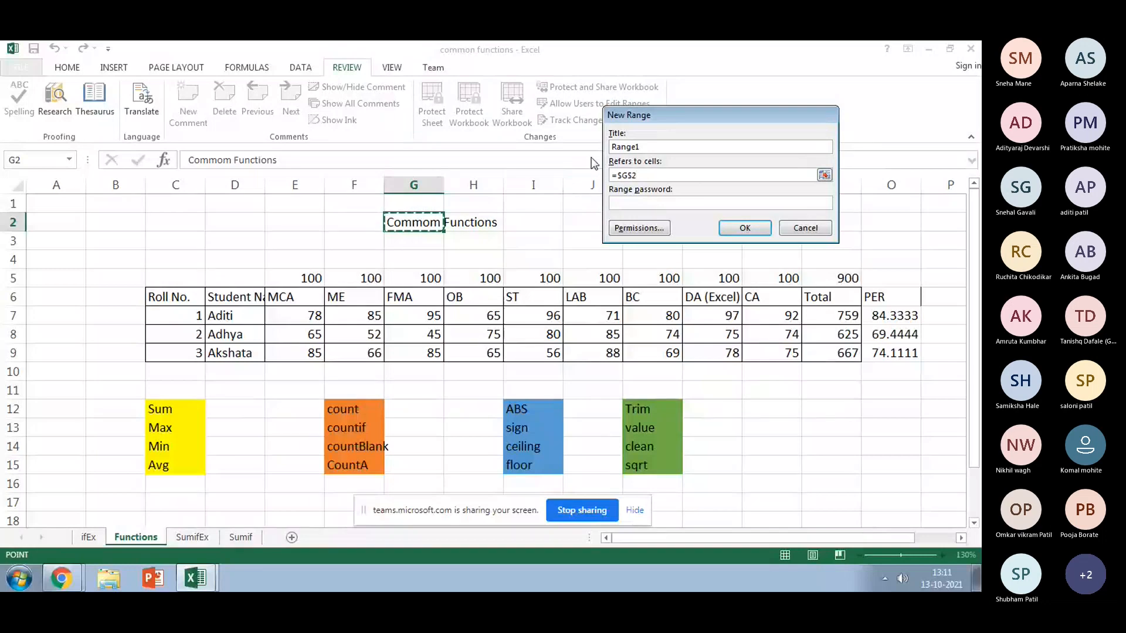
pyautogui.moveTo(418, 223); pyautogui.dragTo(491, 223)
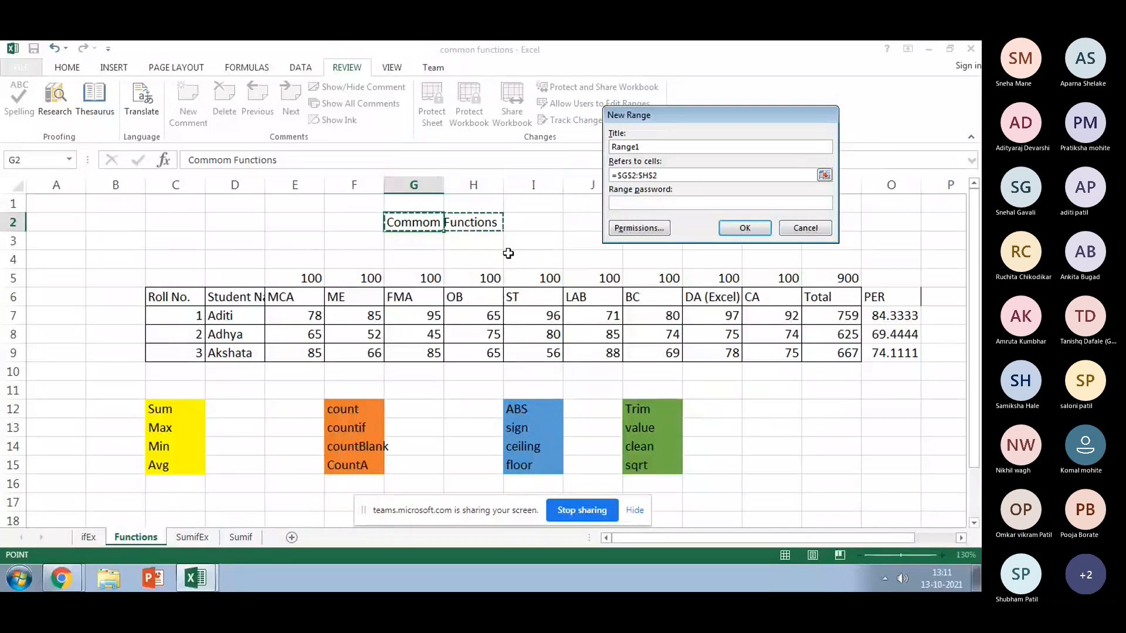
pyautogui.click(630, 203)
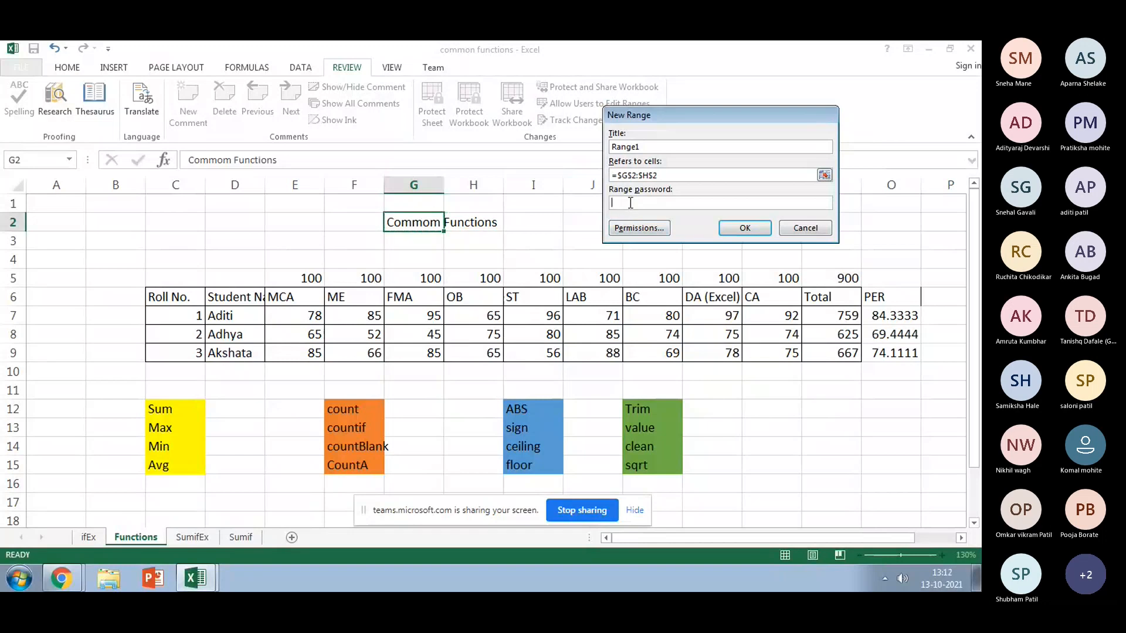
pyautogui.write('12345')
pyautogui.click(743, 228)
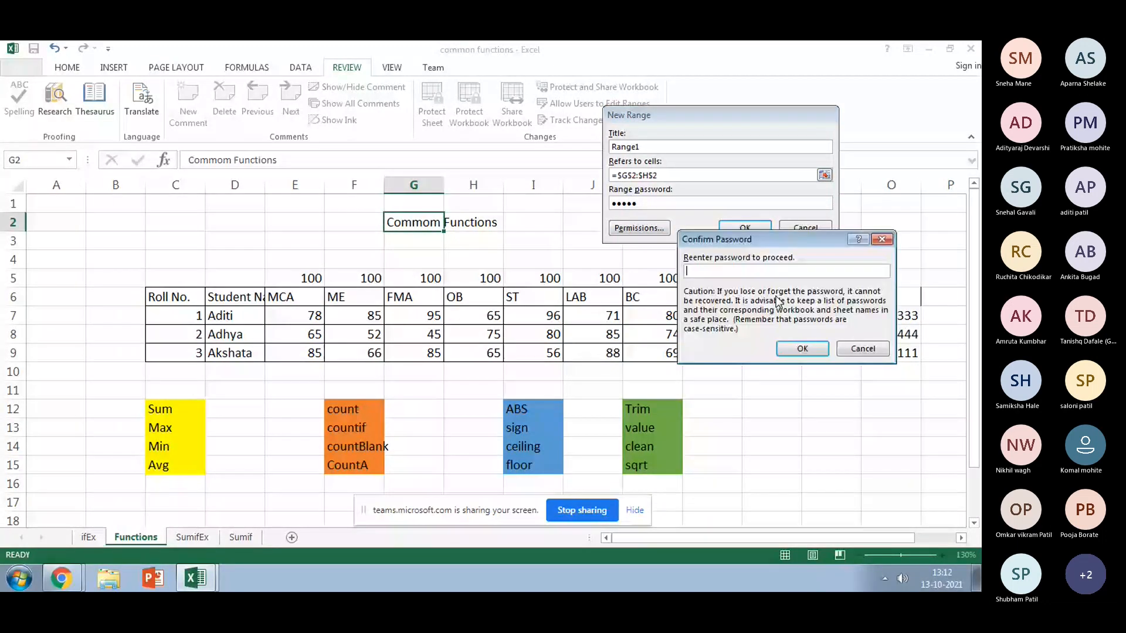
pyautogui.write('12345')
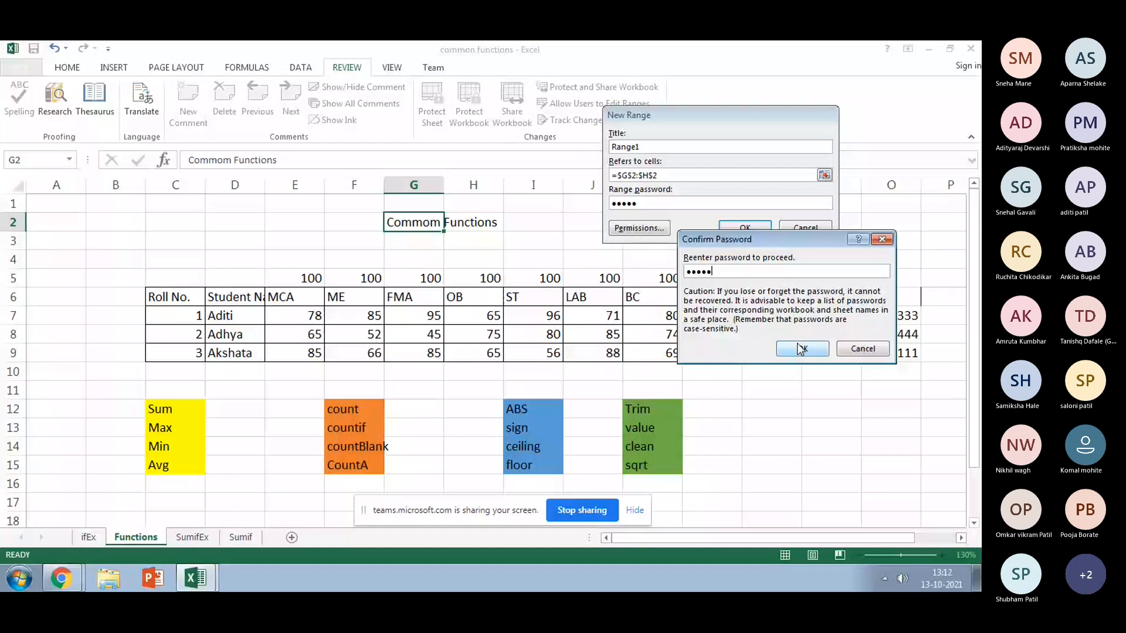
pyautogui.click(801, 349)
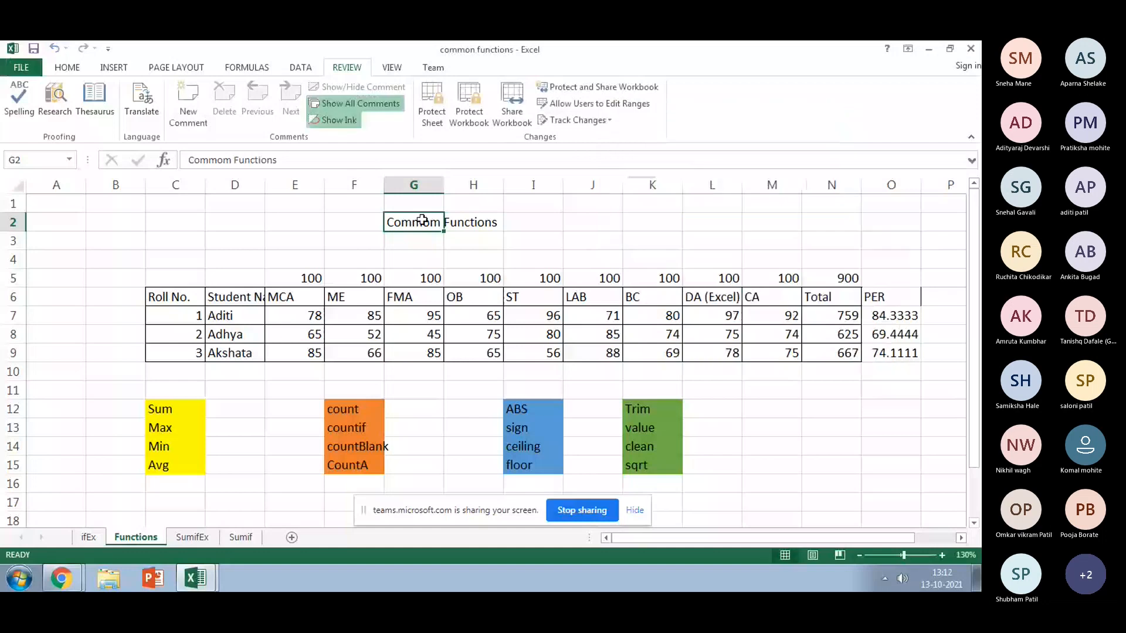
# Step: Protect the sheet with a password and test editing the G2 heading
pyautogui.click(417, 312)
pyautogui.press('Delete')
pyautogui.click(415, 371)
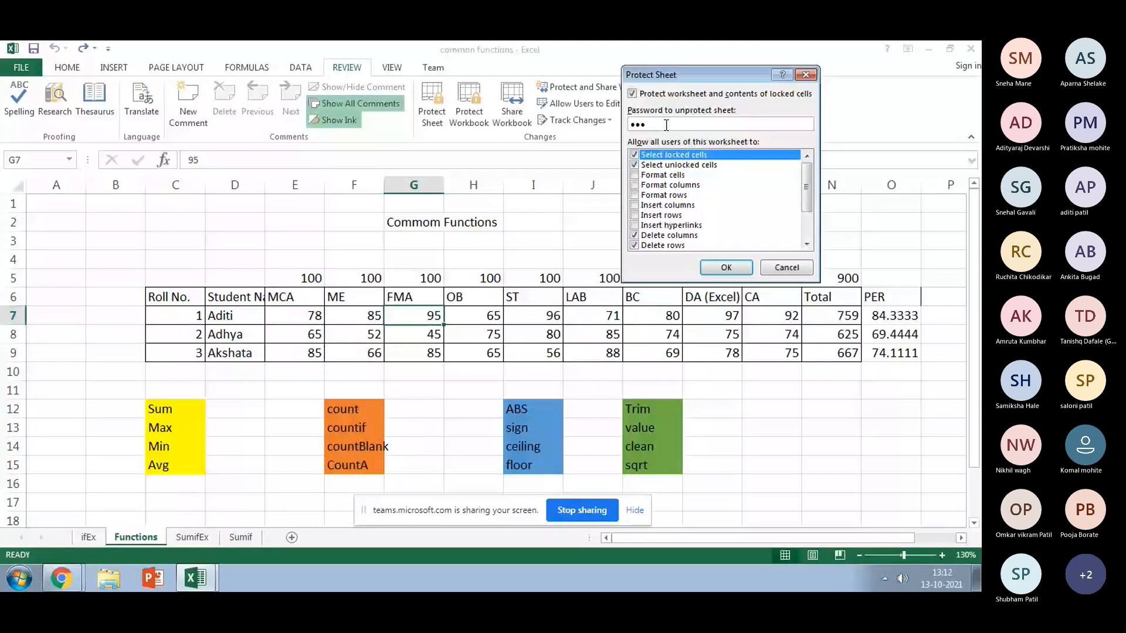
pyautogui.click(415, 223)
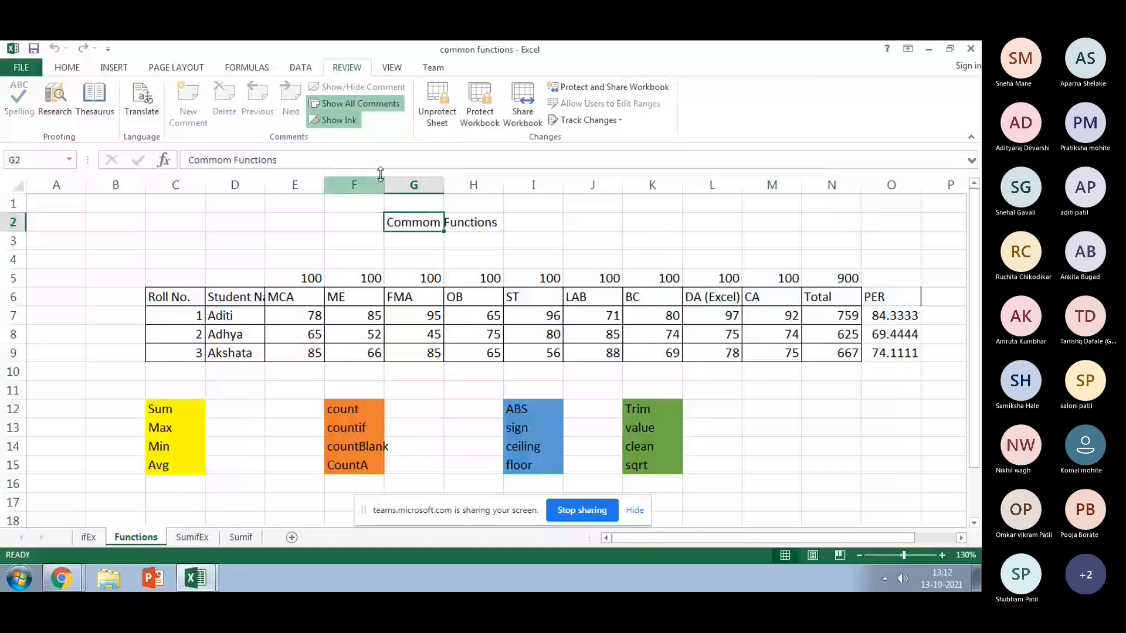
pyautogui.click(324, 168)
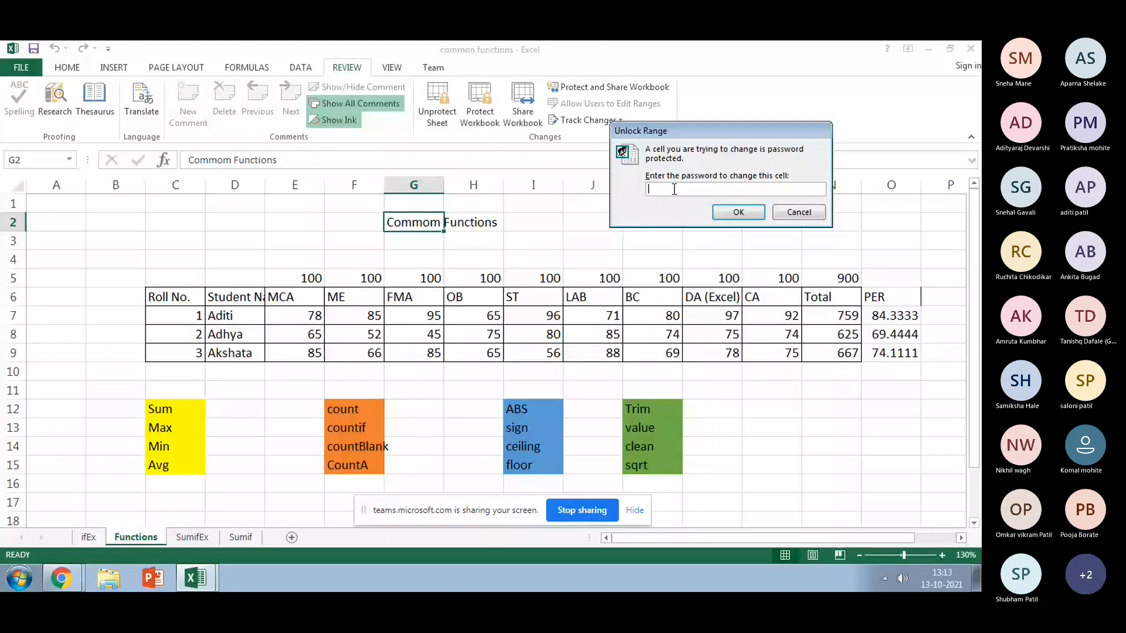
# Step: Unlock the heading range with its password and extend G2 to 'Commom Functions for Data Analysis'
pyautogui.write('12345')
pyautogui.click(739, 212)
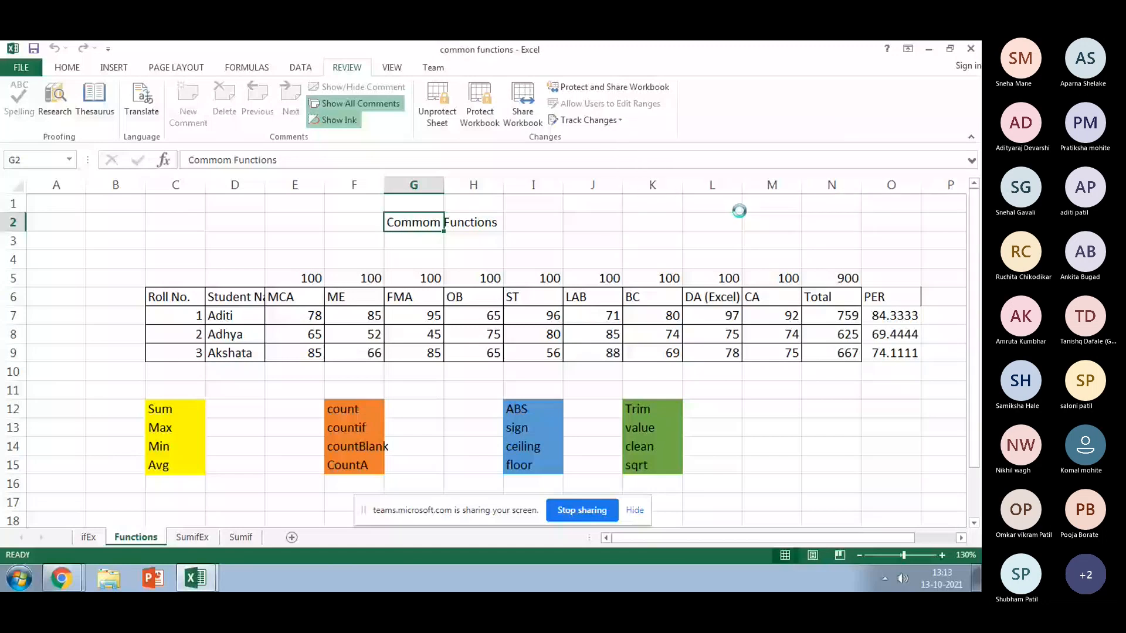
pyautogui.press('F2')
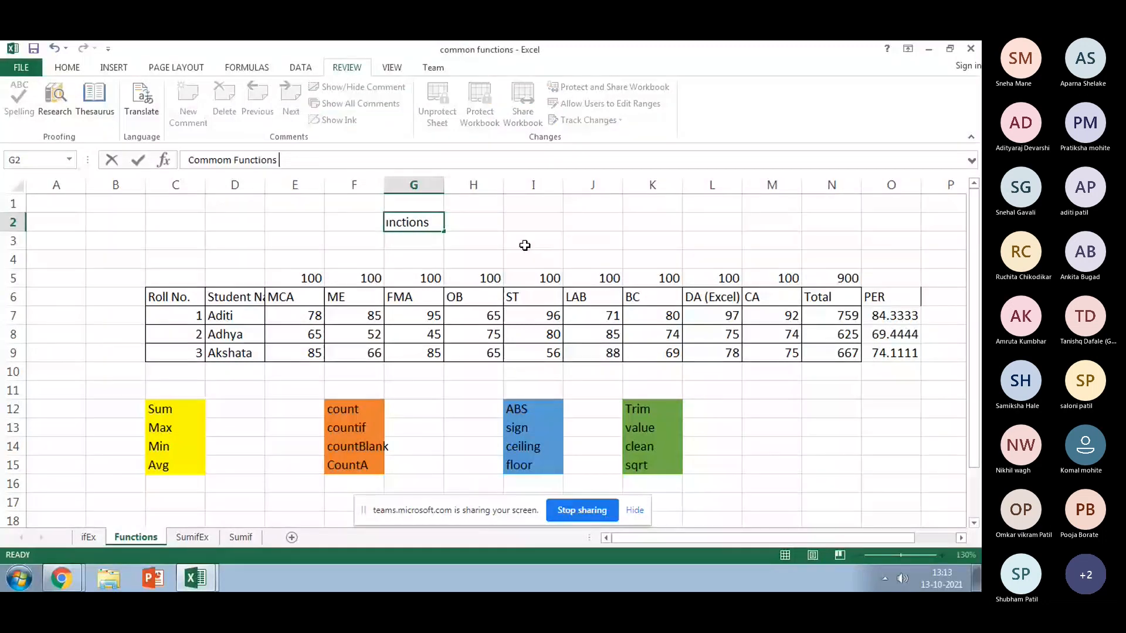
pyautogui.write('for Data')
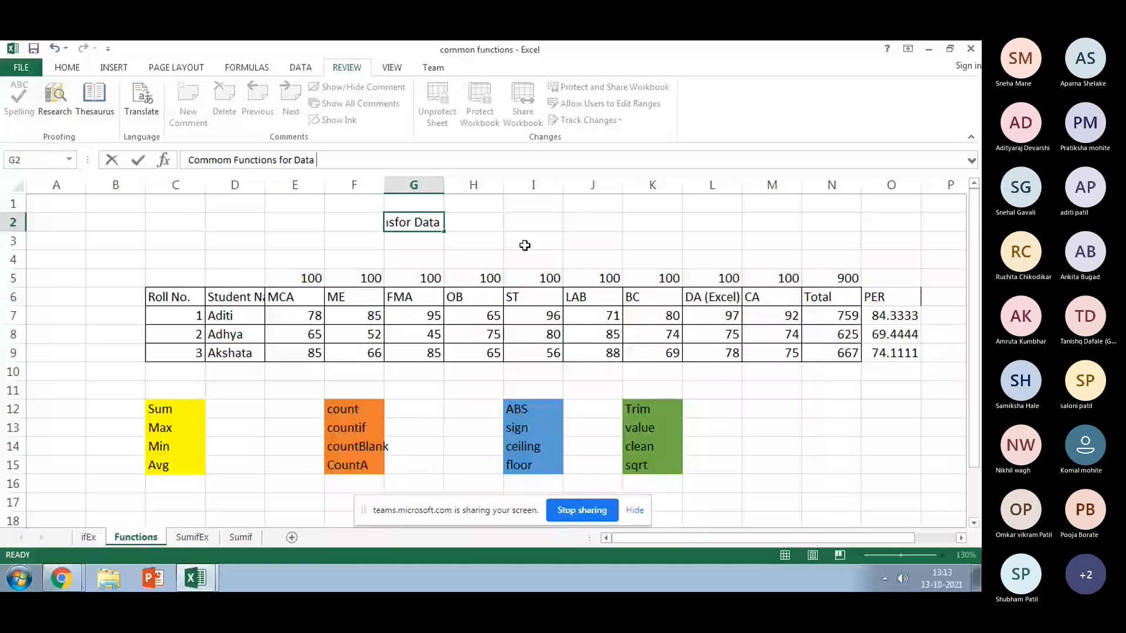
pyautogui.write(' Analysis')
pyautogui.click(793, 318)
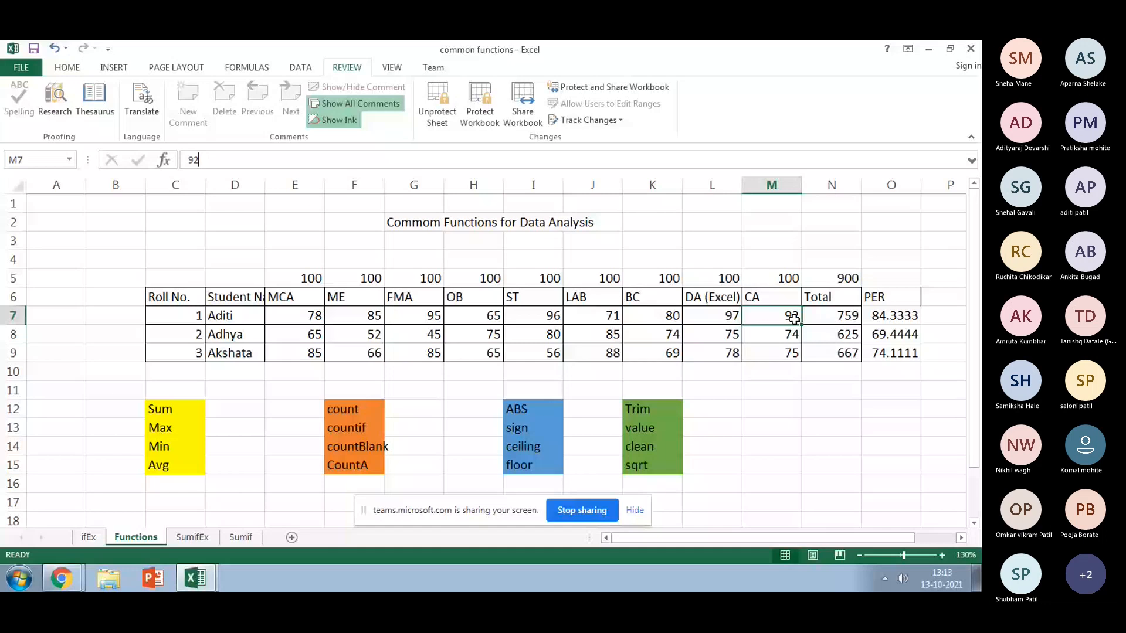
# Step: Try editing a locked mark and the student name in D7, dismissing each protected-sheet warning
pyautogui.doubleClick(447, 315)
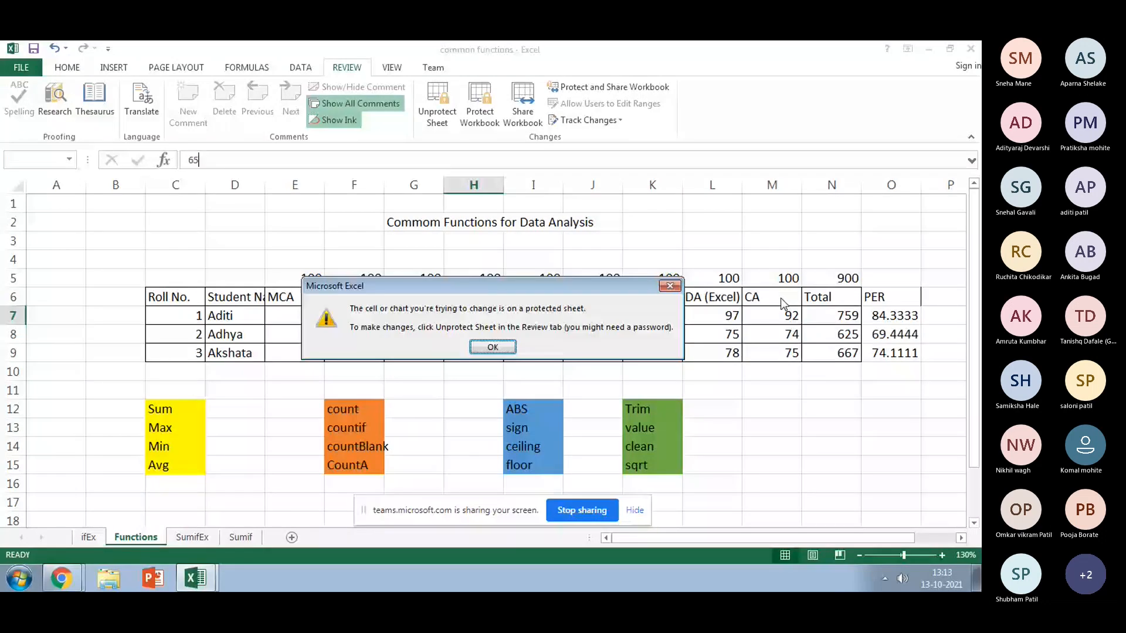
pyautogui.press('Return')
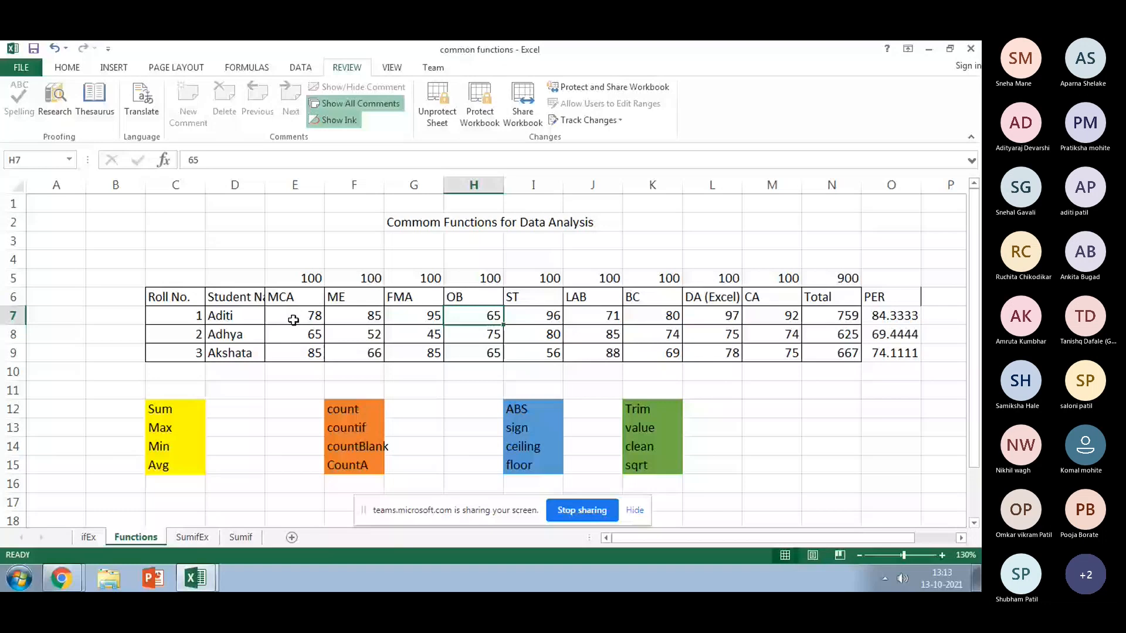
pyautogui.doubleClick(243, 317)
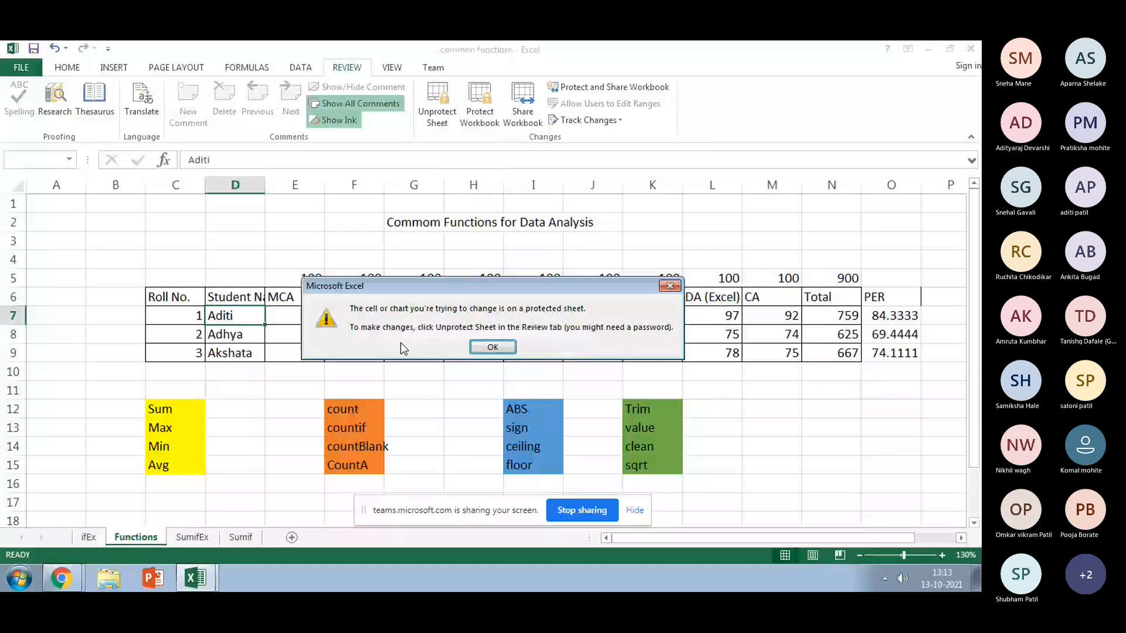
pyautogui.press('Return')
# Step: Unprotect the Functions sheet with its password from the Review tab
pyautogui.click(440, 117)
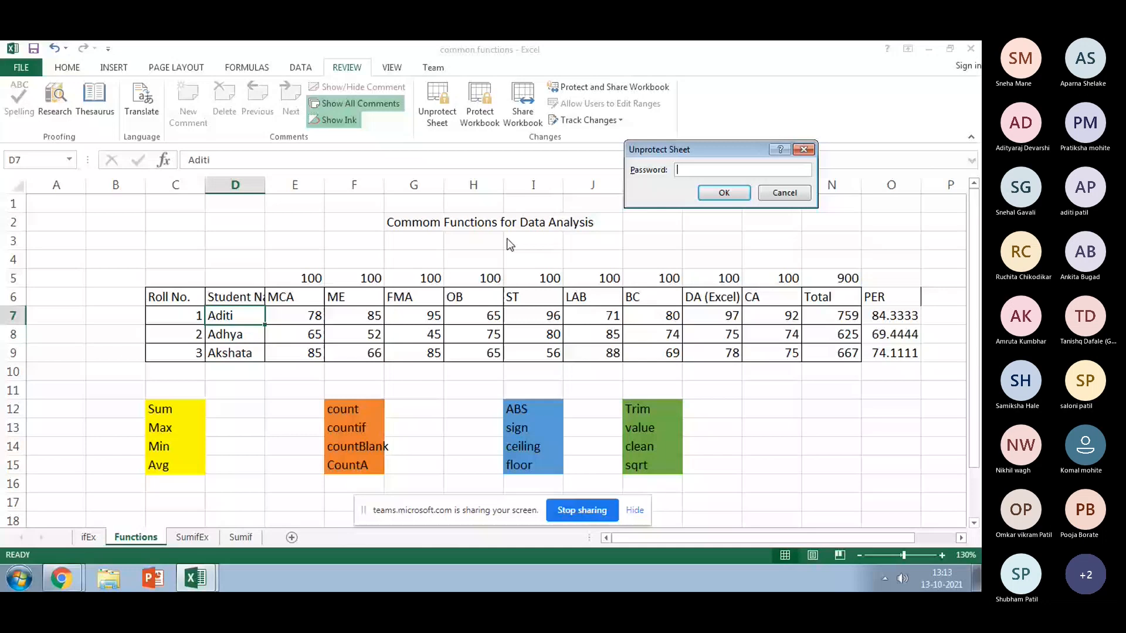
pyautogui.write('1')
pyautogui.press('Return')
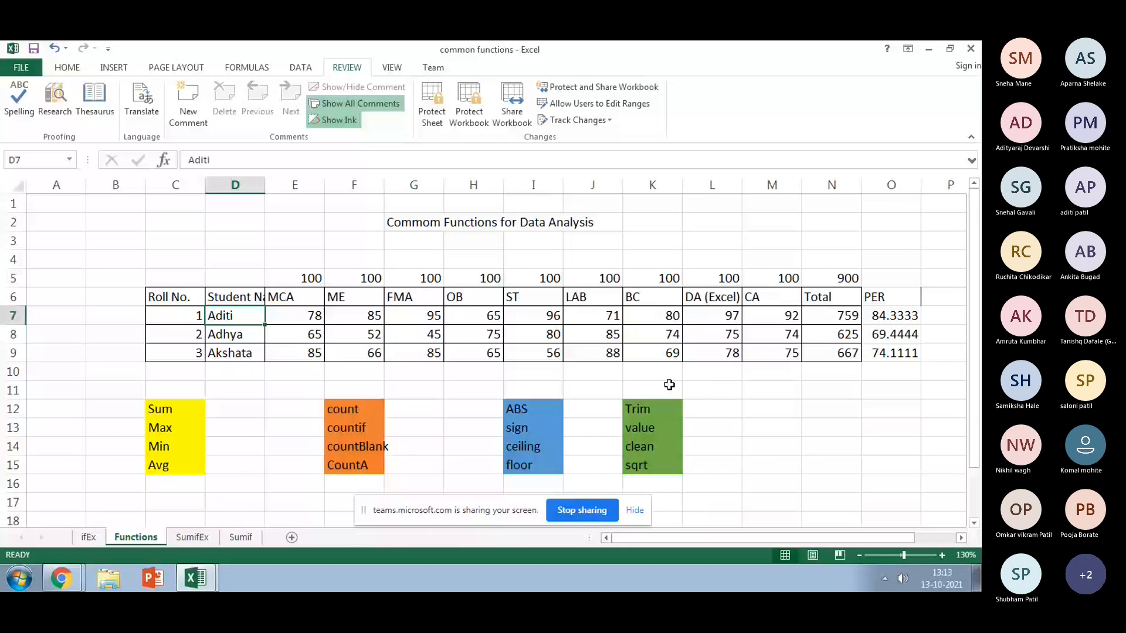
pyautogui.click(62, 566)
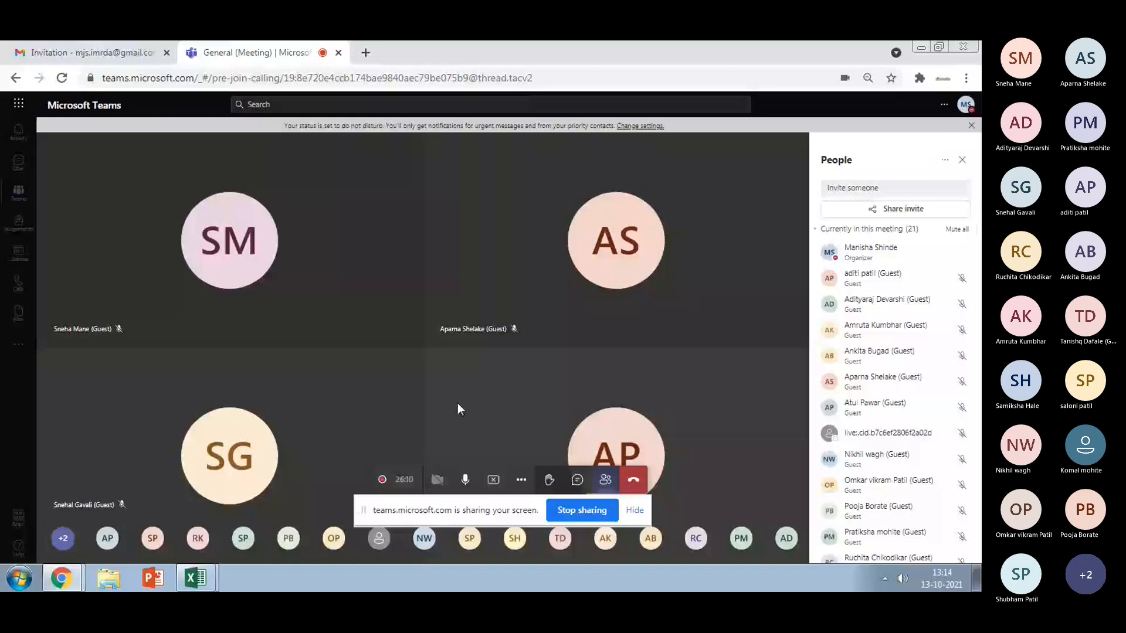
pyautogui.scroll(-4, 903, 402)
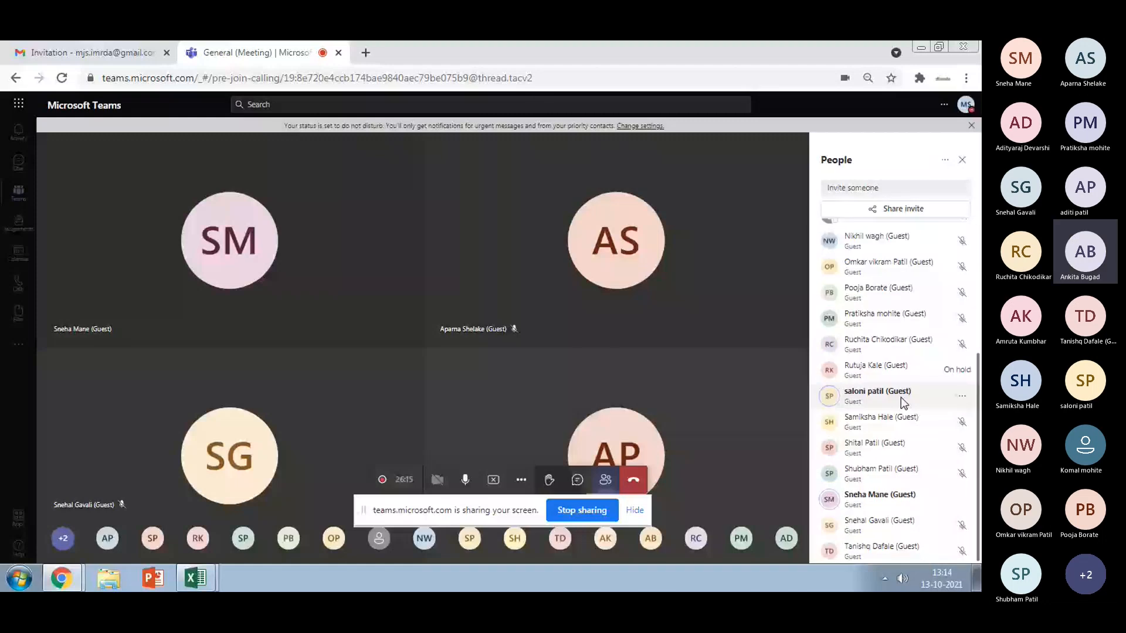
pyautogui.moveTo(199, 579)
pyautogui.click(198, 523)
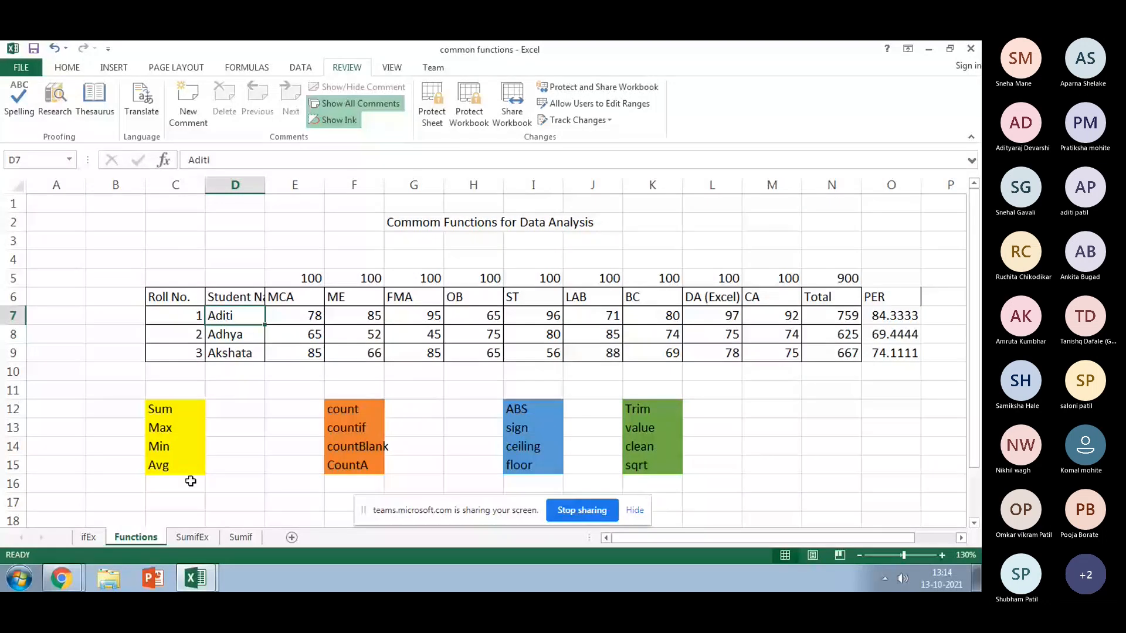
# Step: Switch to the SumifEx sheet and insert three blank rows at rows 11–13
pyautogui.hotkey('ctrl', 'pageup')
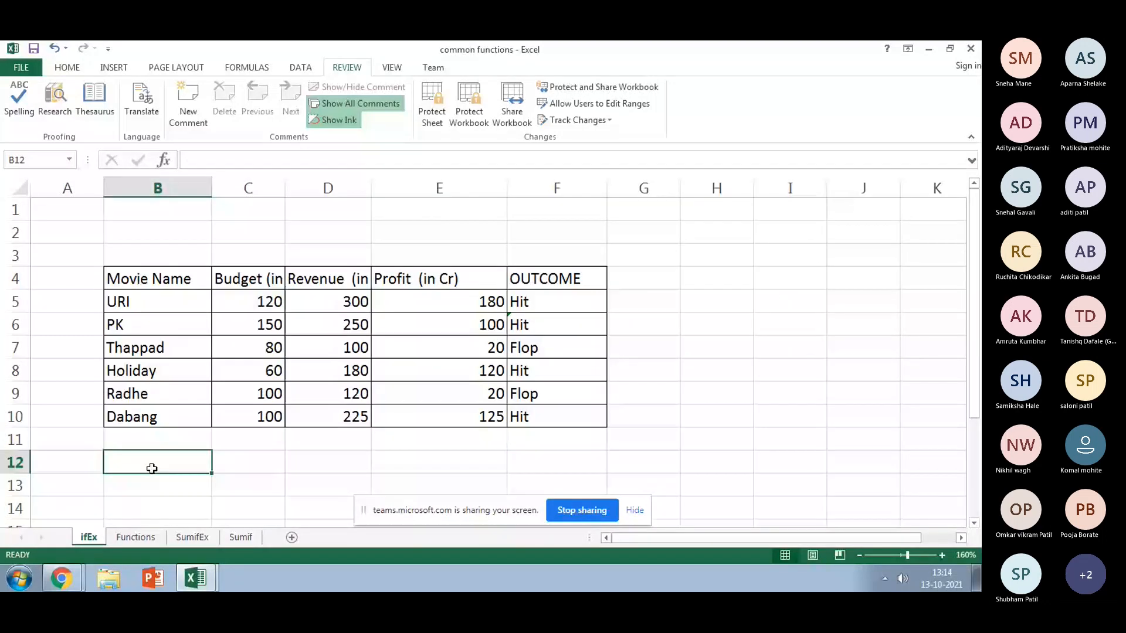
pyautogui.click(141, 537)
pyautogui.click(194, 537)
pyautogui.scroll(5, 185, 417)
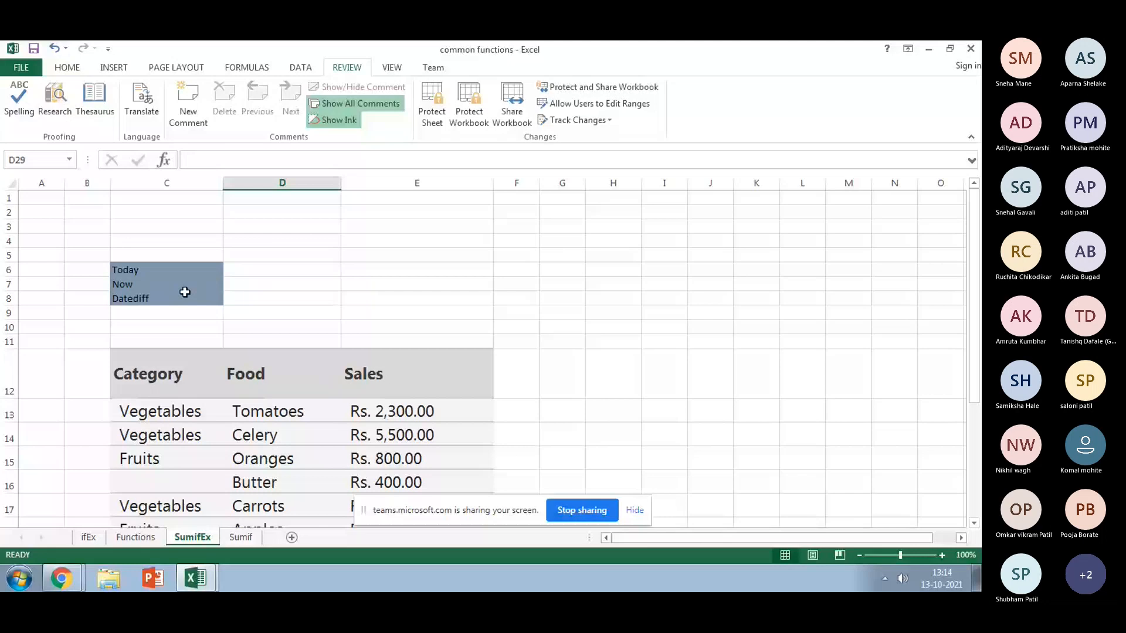
pyautogui.moveTo(9, 342); pyautogui.dragTo(5, 415)
pyautogui.rightClick(3, 418)
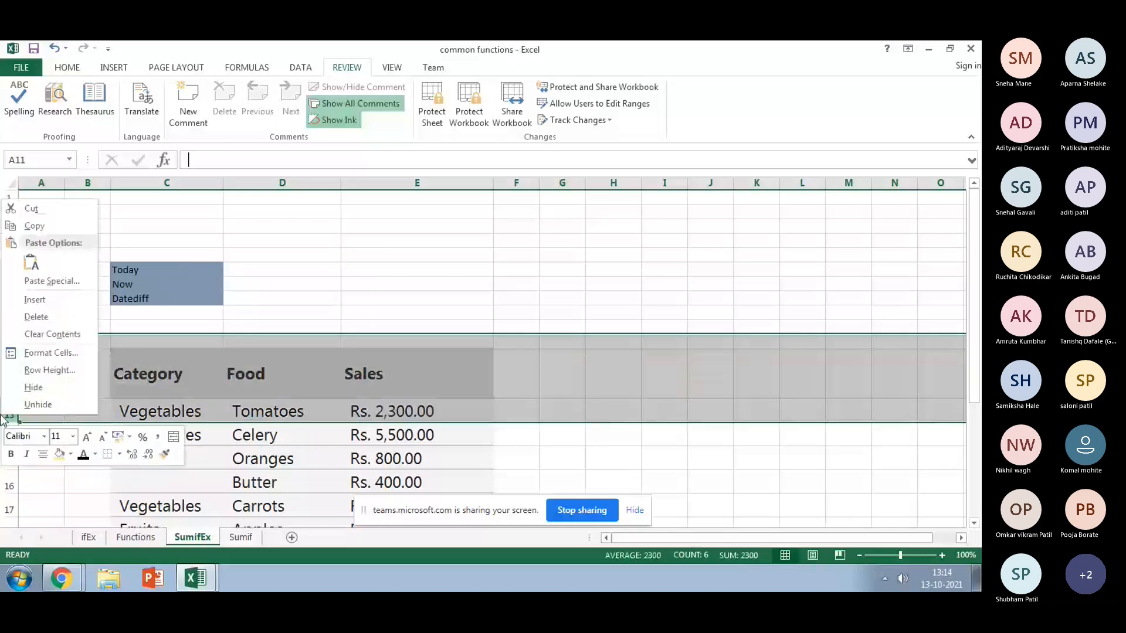
pyautogui.click(34, 299)
# Step: Start a =today formula in D6, then clear it and leave D6 empty
pyautogui.click(276, 270)
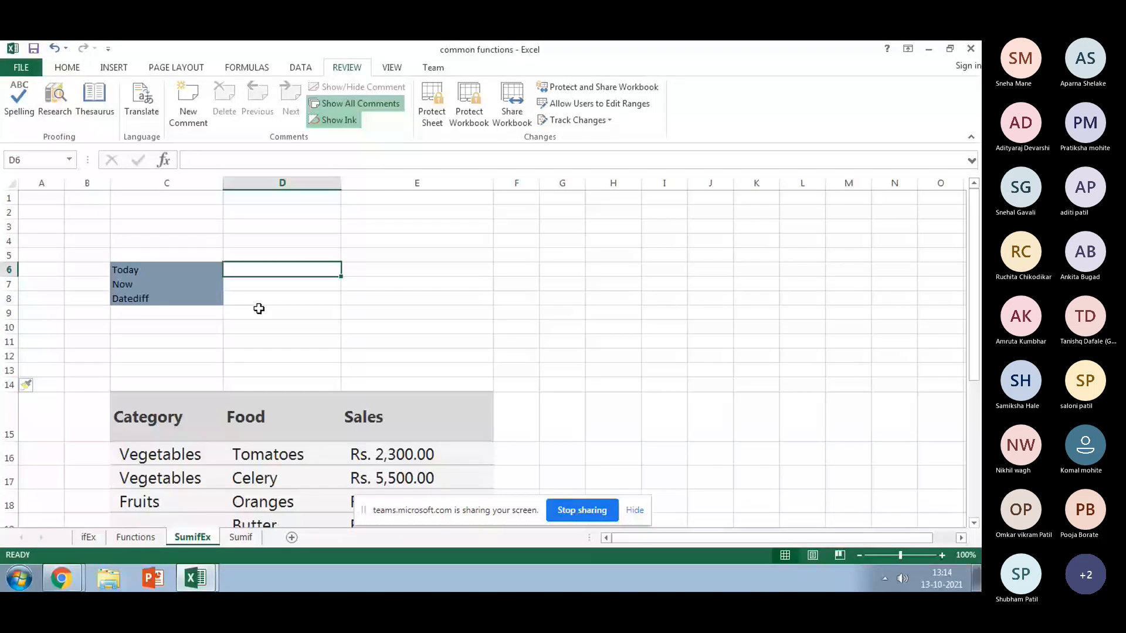
pyautogui.write('=t')
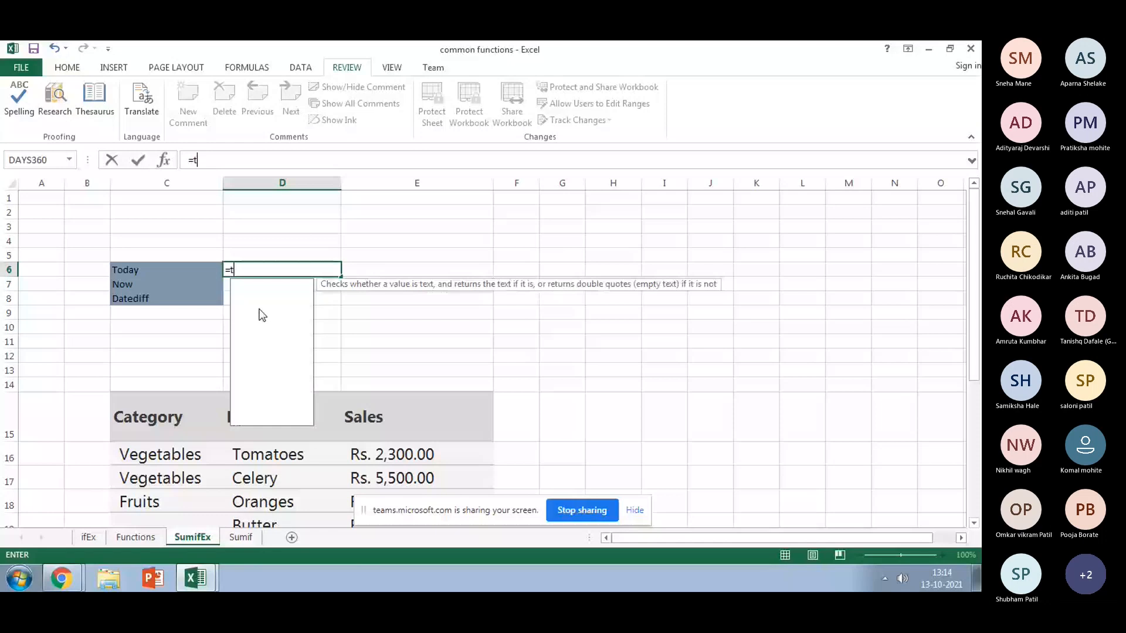
pyautogui.write('o')
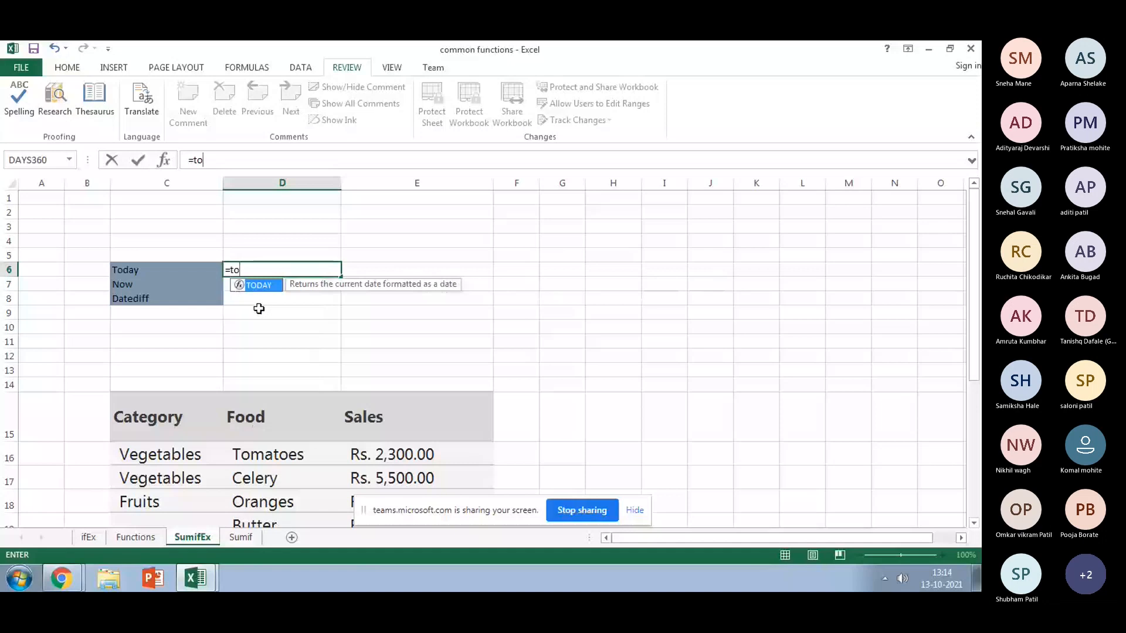
pyautogui.write('day')
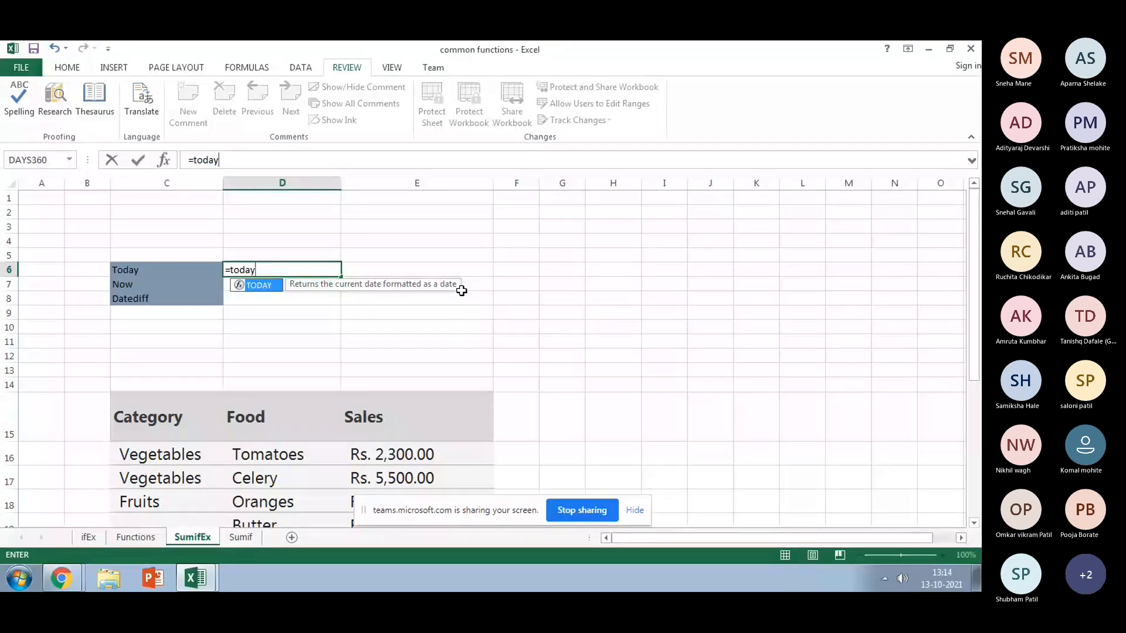
pyautogui.press('BackSpace')
pyautogui.press('BackSpace')
pyautogui.press('BackSpace')
pyautogui.press('BackSpace')
pyautogui.press('BackSpace')
pyautogui.press('BackSpace')
pyautogui.click(377, 315)
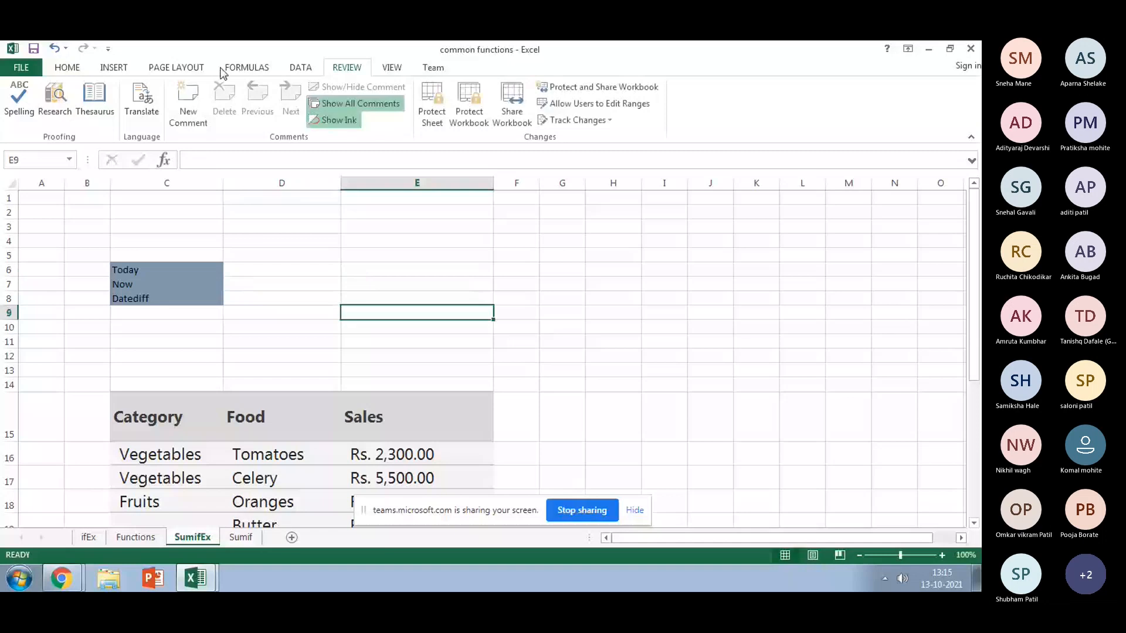
# Step: Browse the Date & Time, Recently Used and Financial function lists on the Formulas tab
pyautogui.click(229, 69)
pyautogui.click(235, 111)
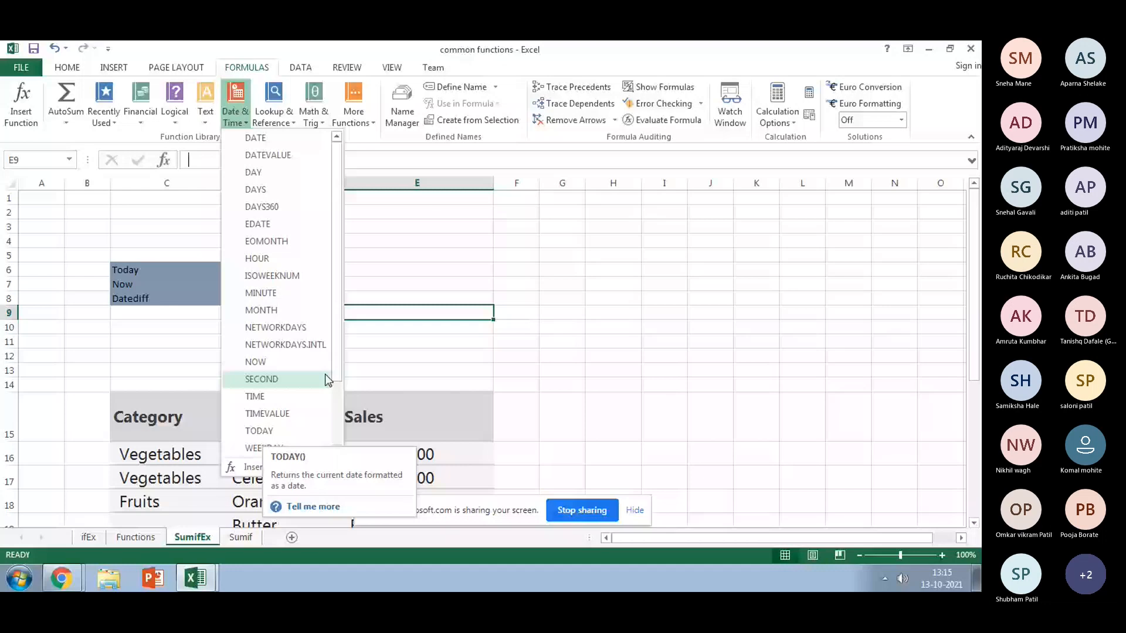
pyautogui.click(275, 269)
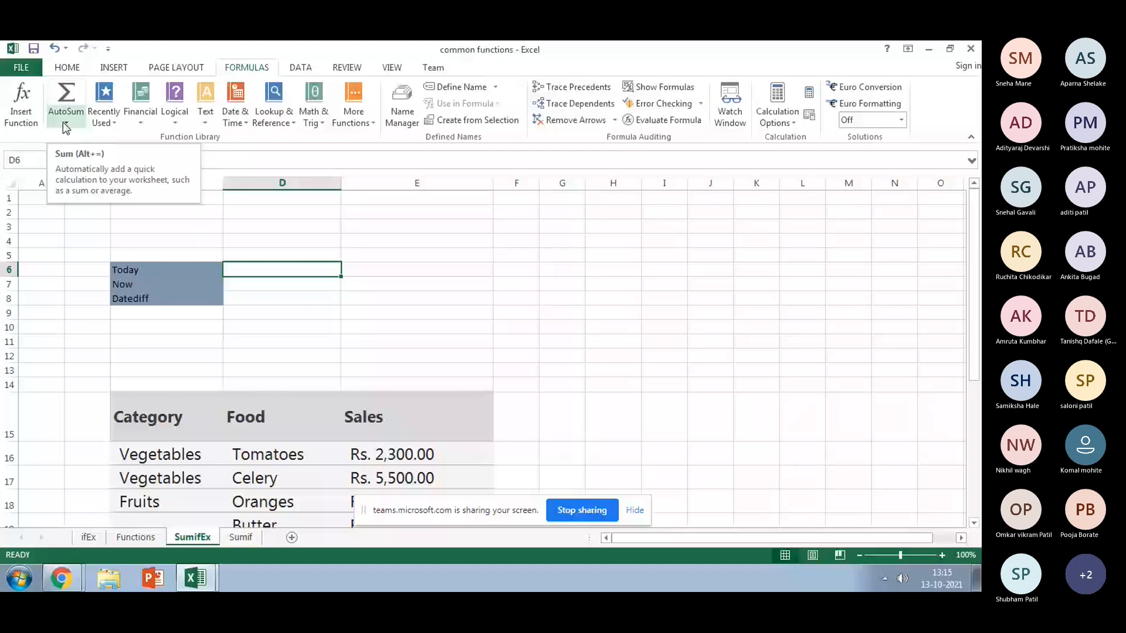
pyautogui.click(104, 116)
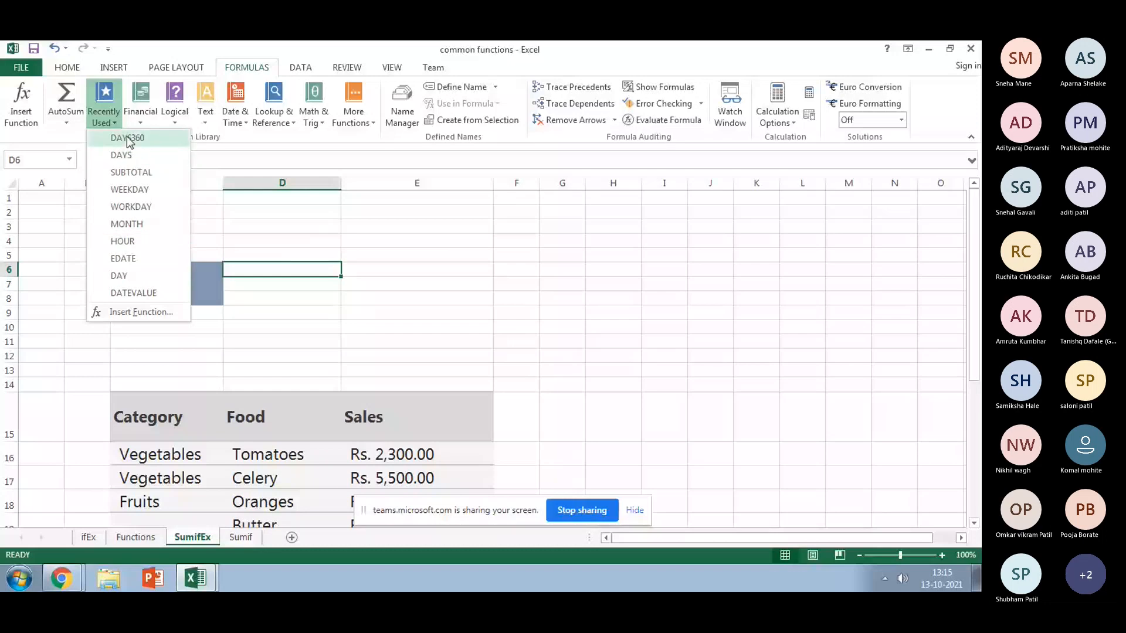
pyautogui.click(141, 105)
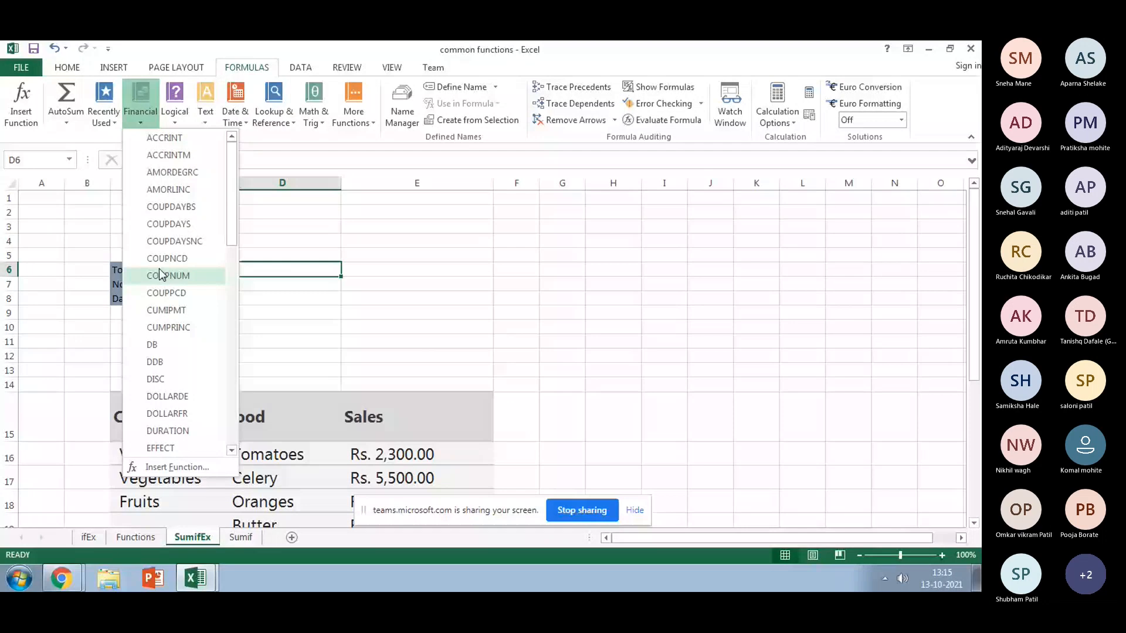
pyautogui.scroll(-3, 161, 276)
pyautogui.scroll(-1, 162, 276)
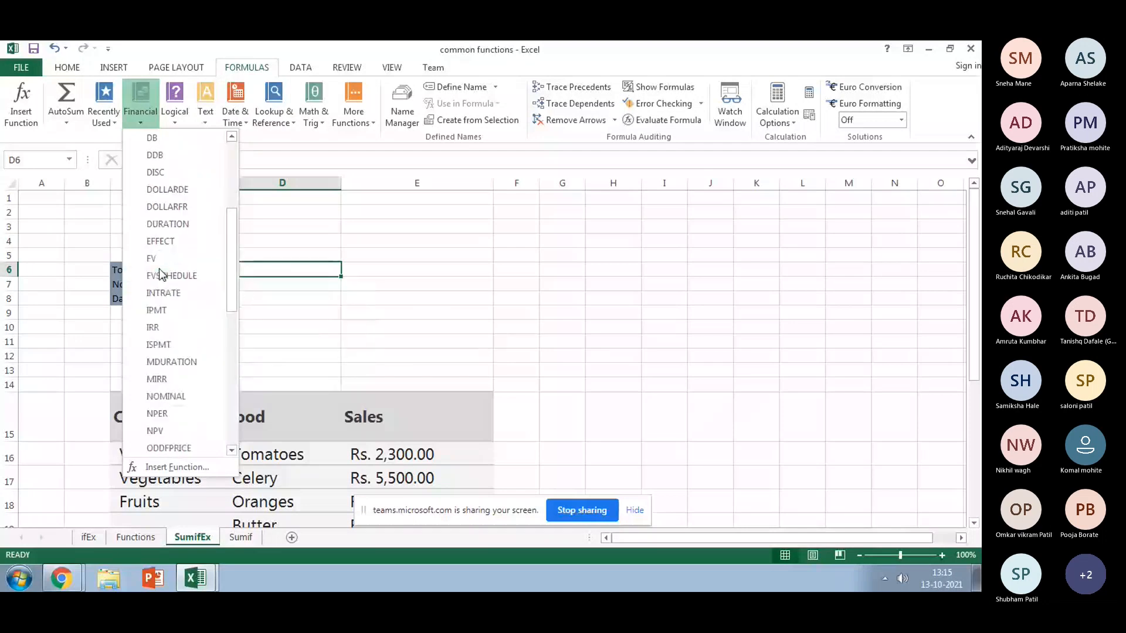
pyautogui.scroll(-2, 162, 276)
pyautogui.scroll(-6, 162, 276)
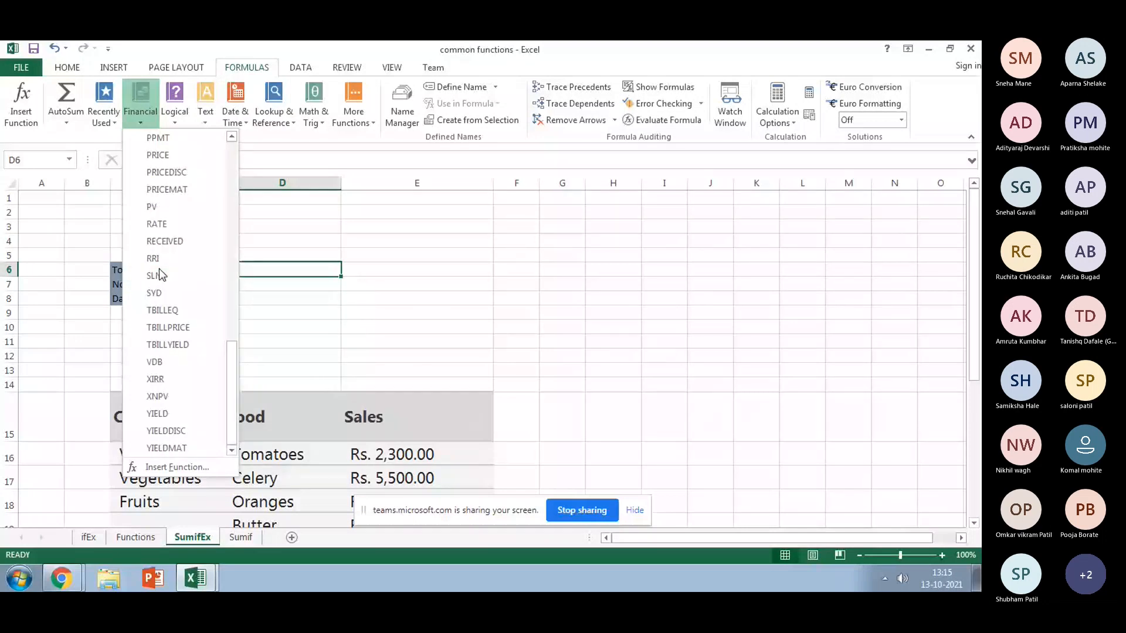
pyautogui.scroll(4, 161, 276)
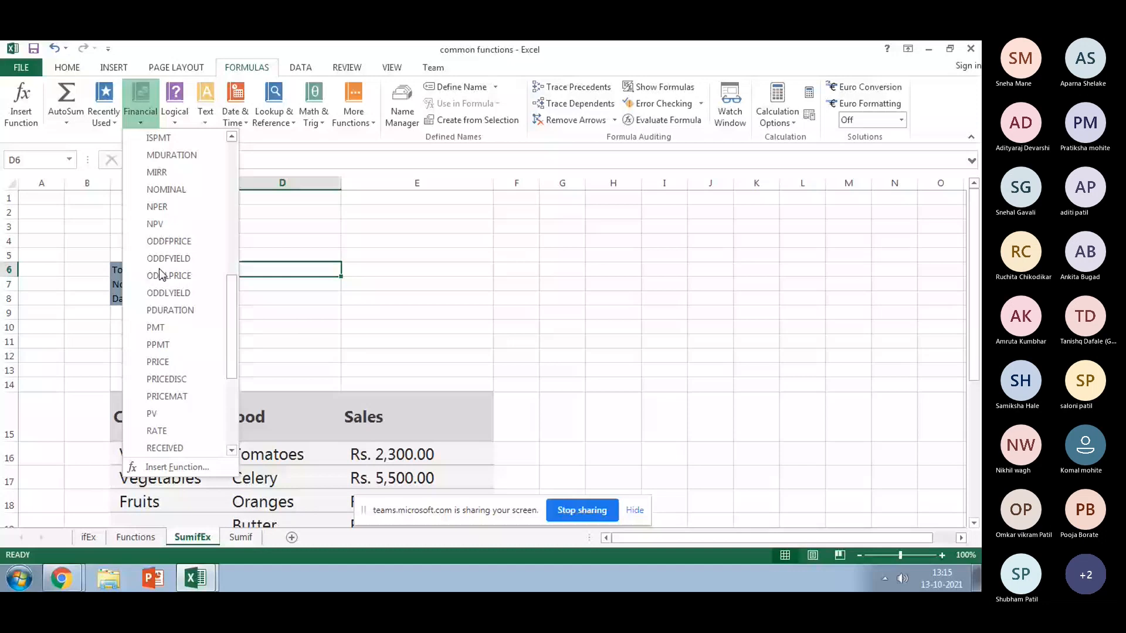
pyautogui.scroll(5, 162, 276)
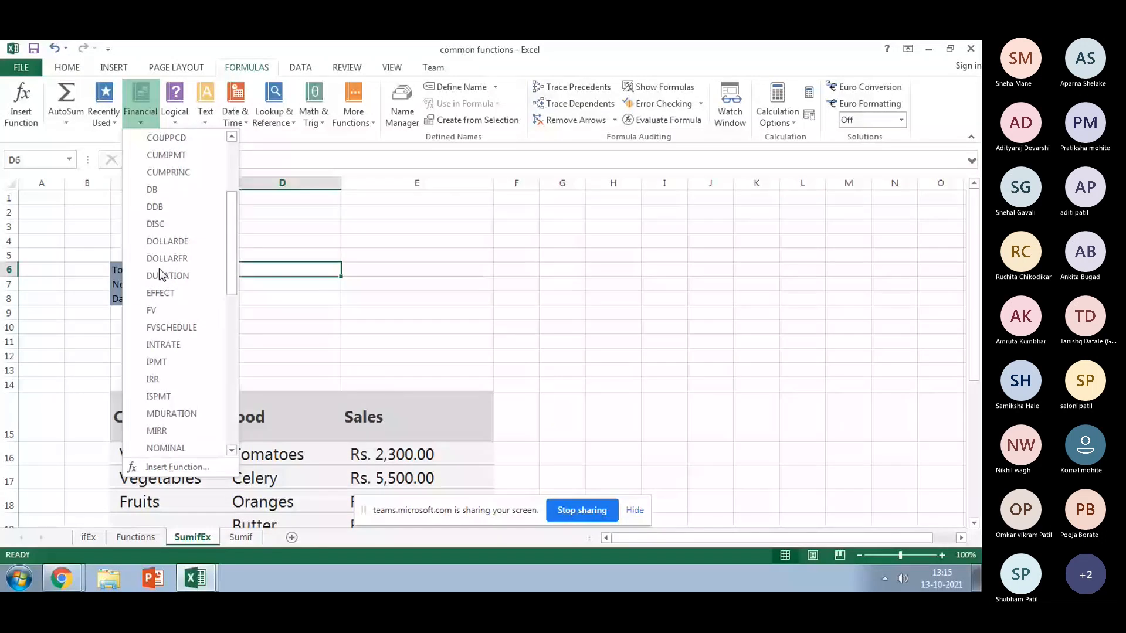
pyautogui.scroll(-2, 161, 276)
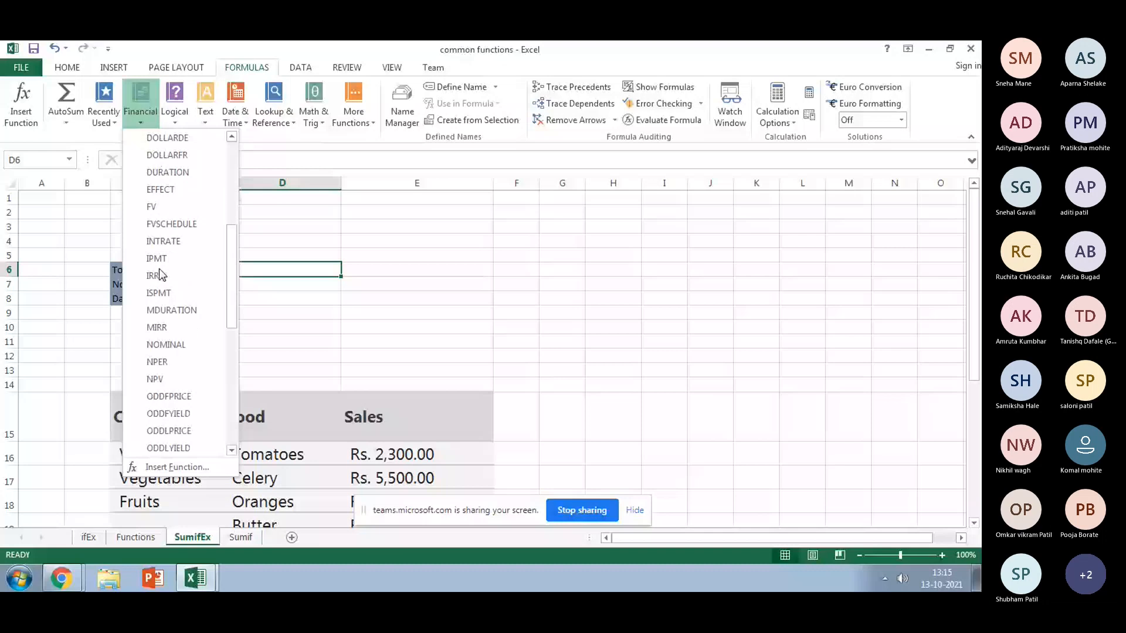
pyautogui.scroll(2, 162, 275)
# Step: Browse the Logical, Text, Date & Time and Lookup & Reference function lists, ending on D6
pyautogui.click(178, 120)
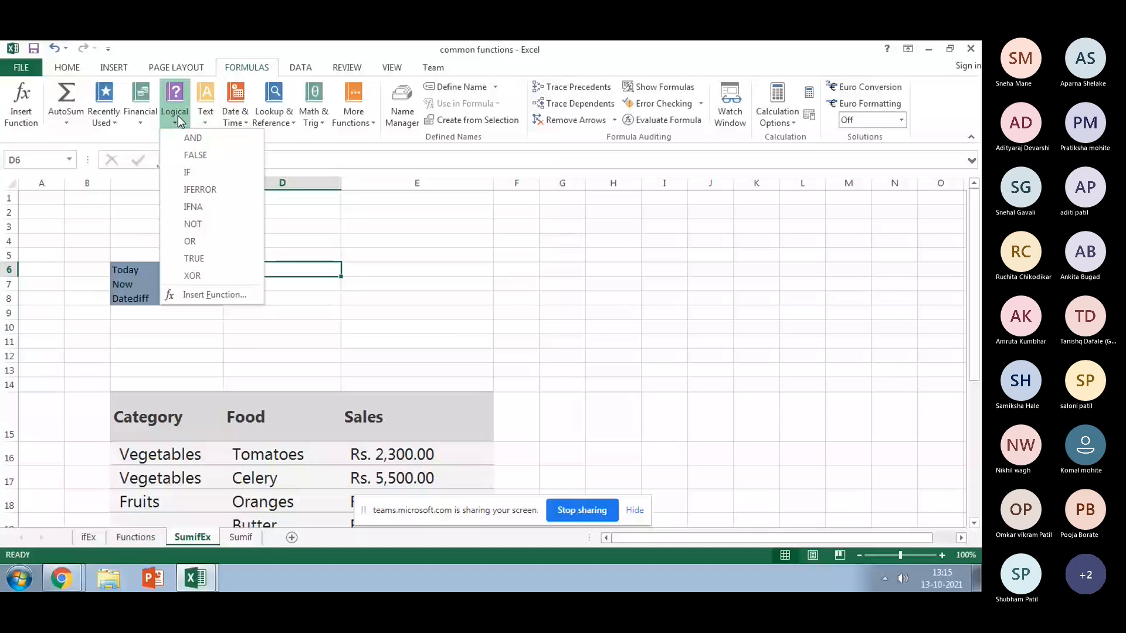
pyautogui.click(205, 112)
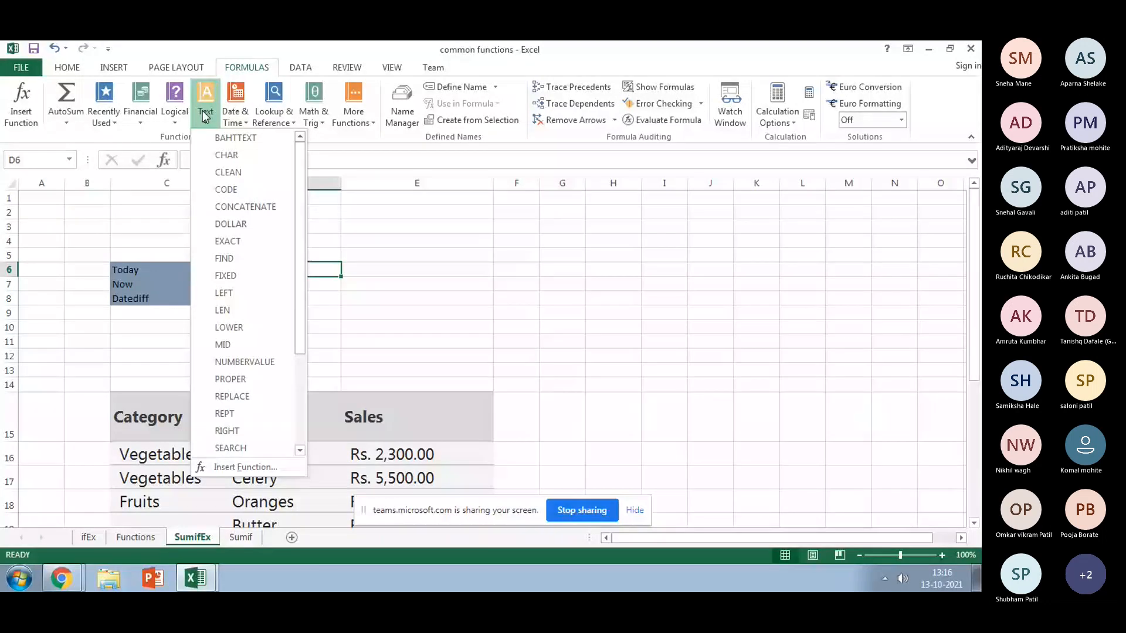
pyautogui.click(240, 118)
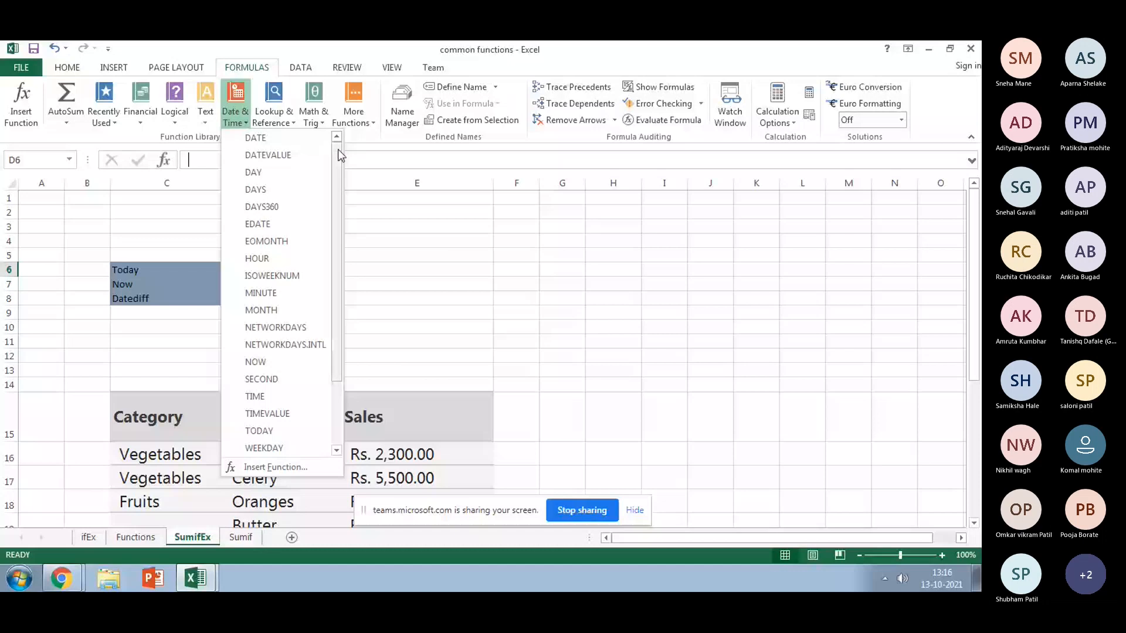
pyautogui.click(419, 206)
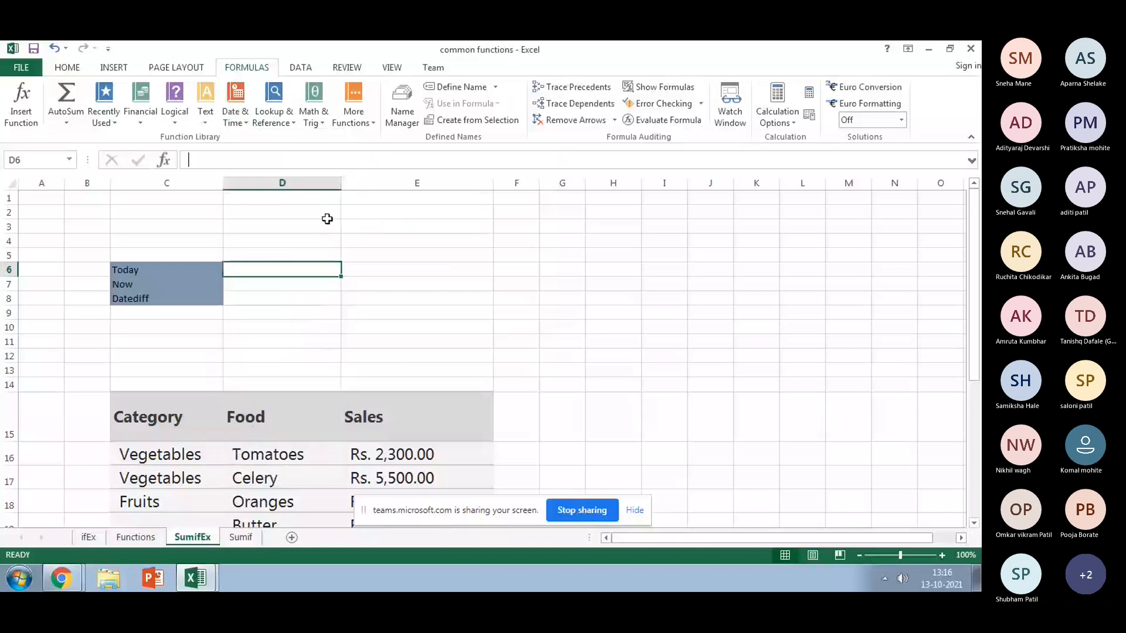
pyautogui.click(292, 125)
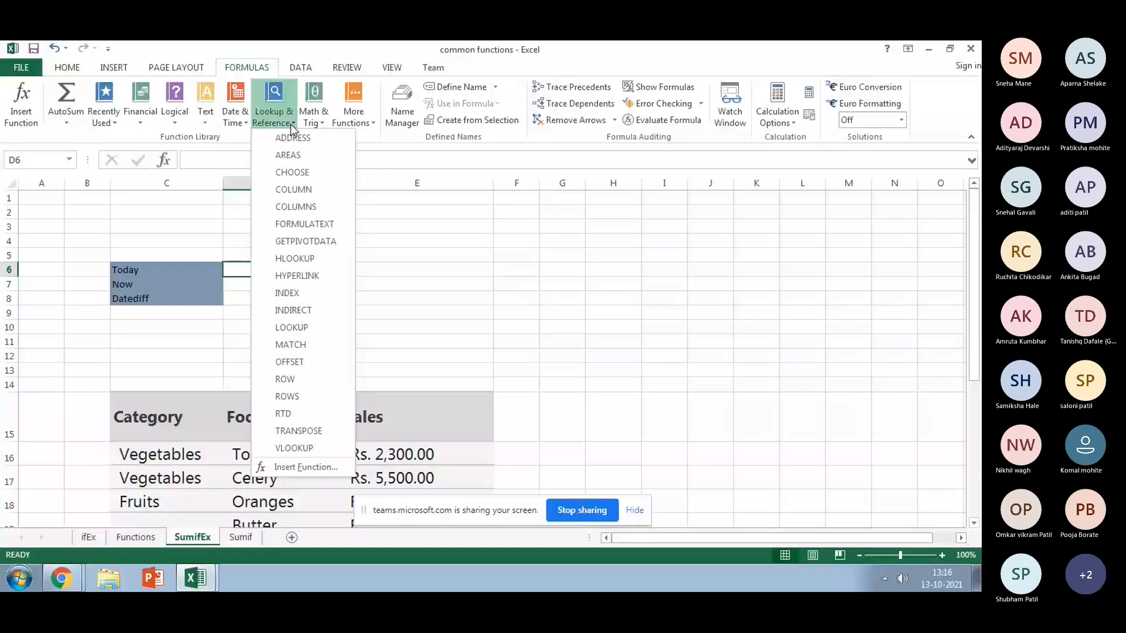
pyautogui.click(399, 357)
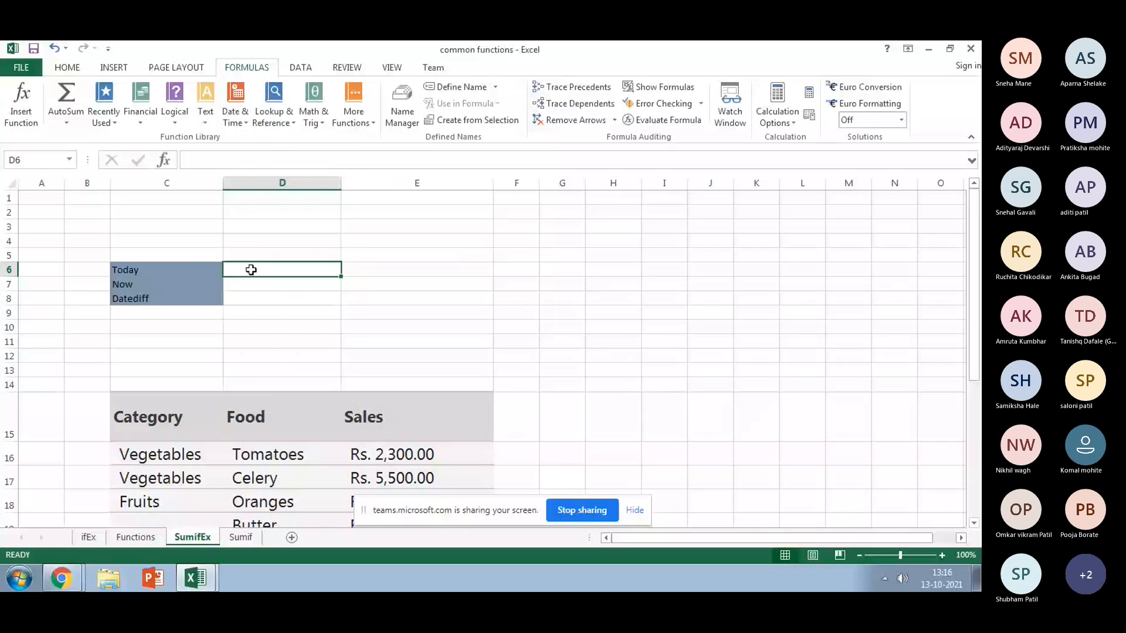
# Step: Enter =TODAY() in D6, correcting the stray character, so it shows 13-10-2021
pyautogui.write('=')
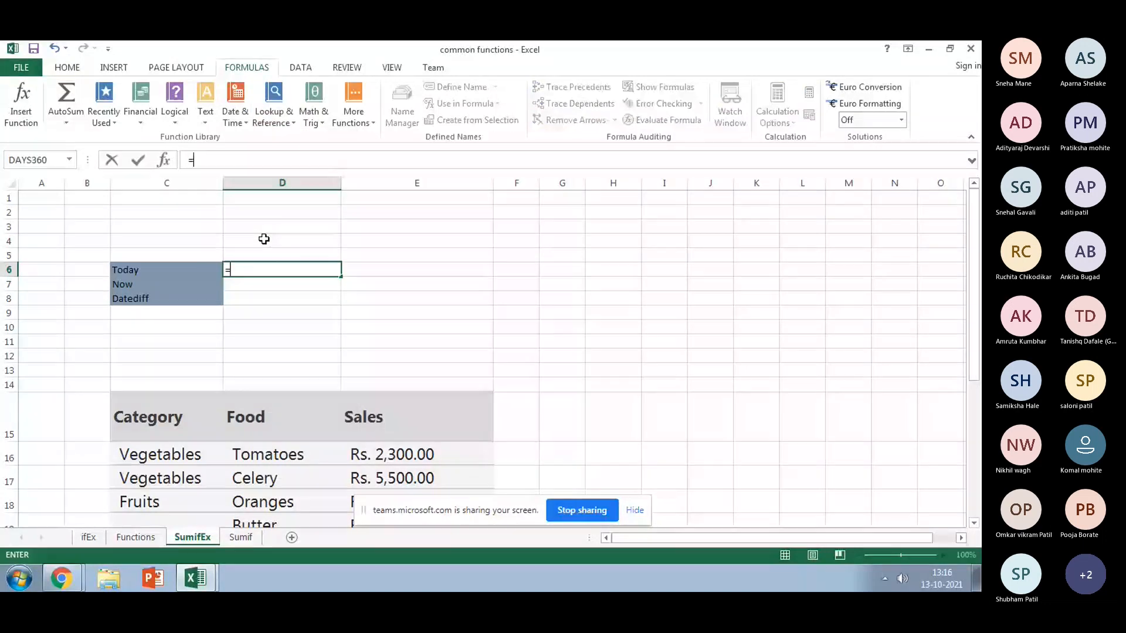
pyautogui.write('Today(')
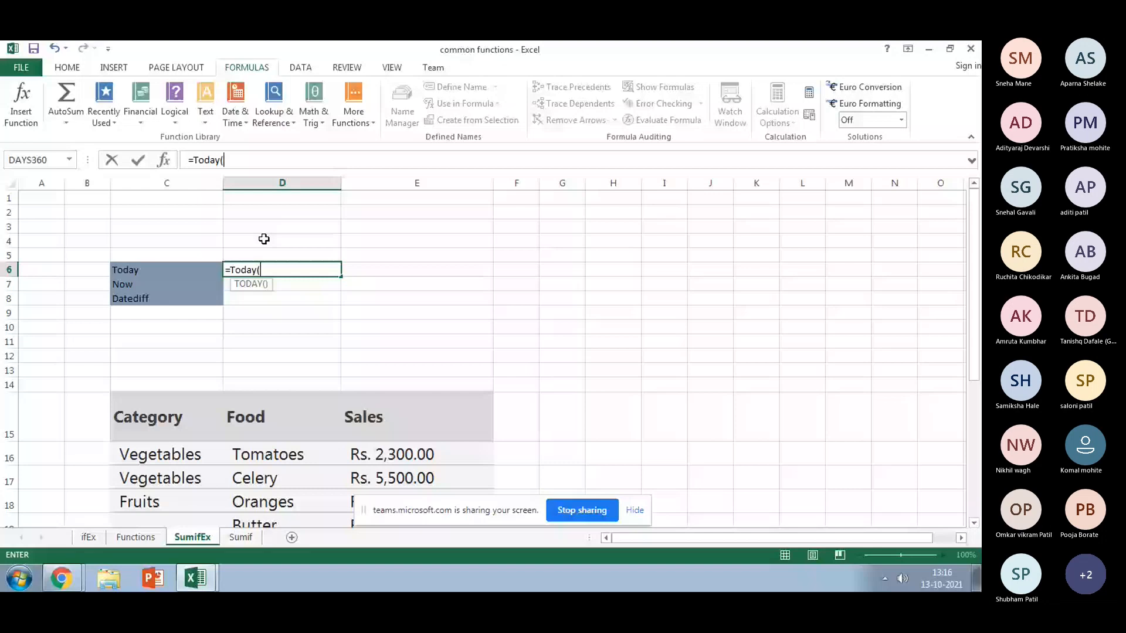
pyautogui.write('_)')
pyautogui.press('Left')
pyautogui.press('BackSpace')
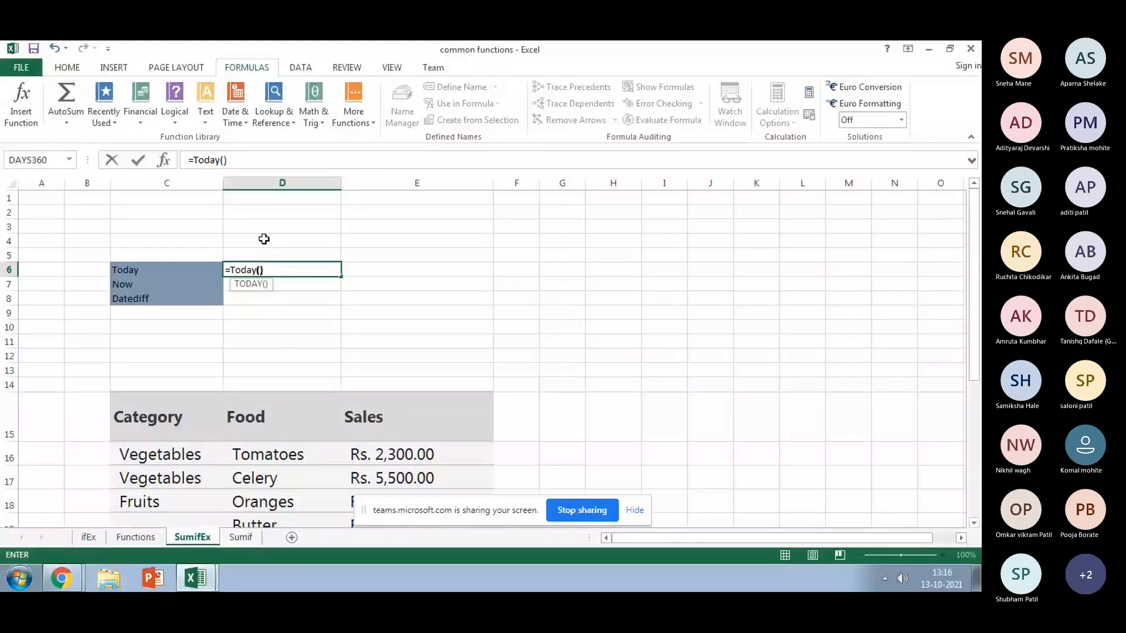
pyautogui.moveTo(259, 270); pyautogui.dragTo(275, 271)
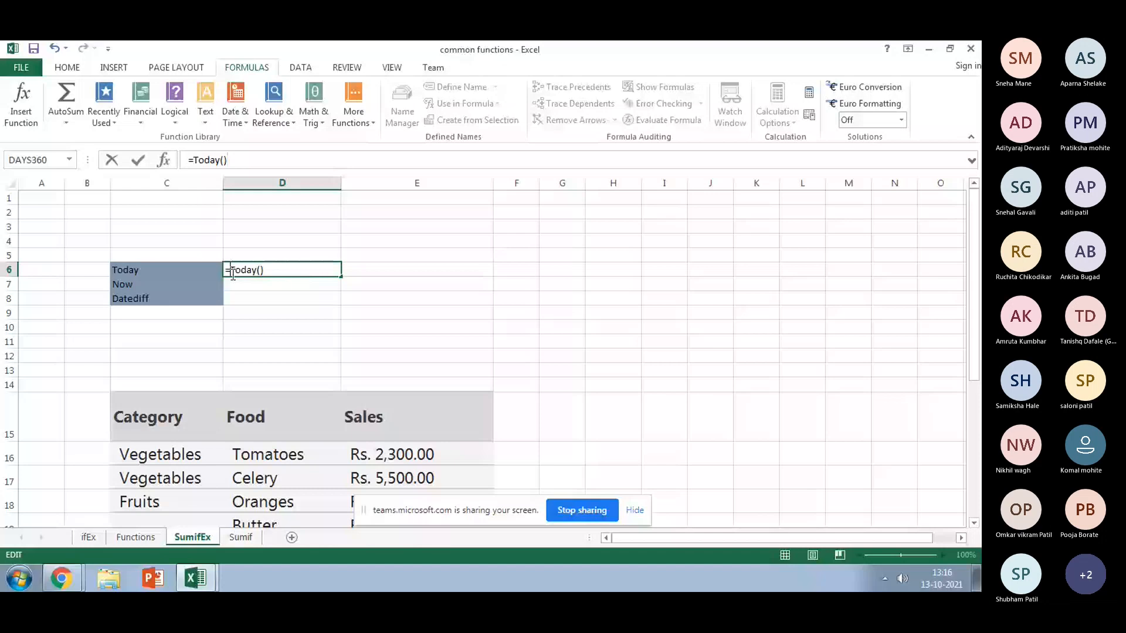
pyautogui.moveTo(265, 270); pyautogui.dragTo(256, 270)
pyautogui.press('Return')
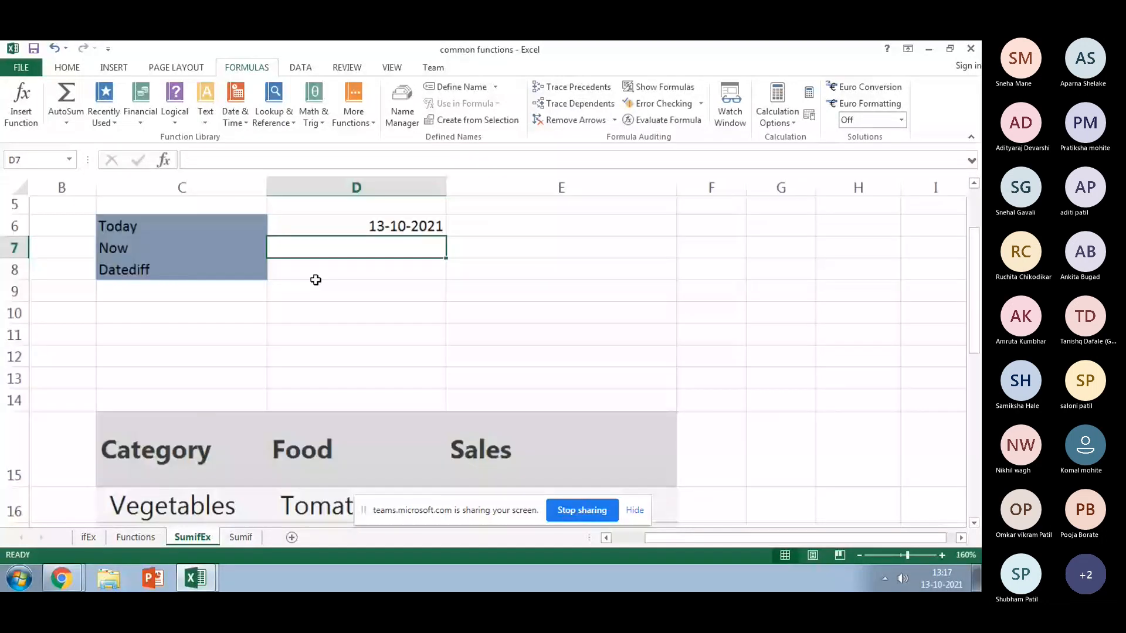
pyautogui.scroll(7, 309, 309)
pyautogui.moveTo(674, 537); pyautogui.dragTo(639, 537)
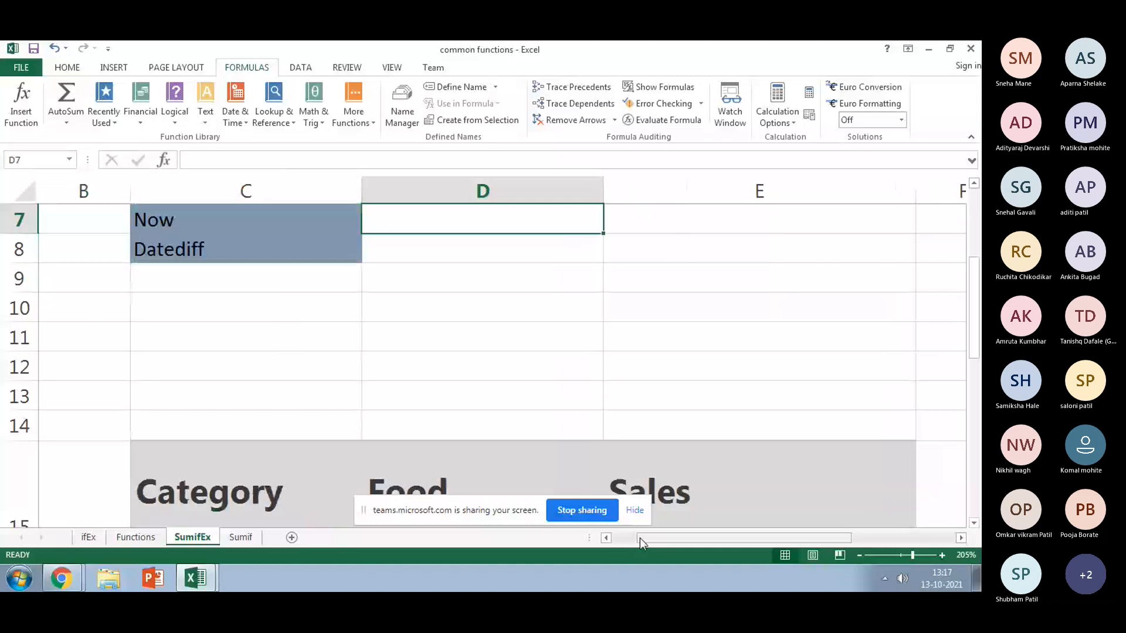
pyautogui.moveTo(639, 537); pyautogui.dragTo(614, 537)
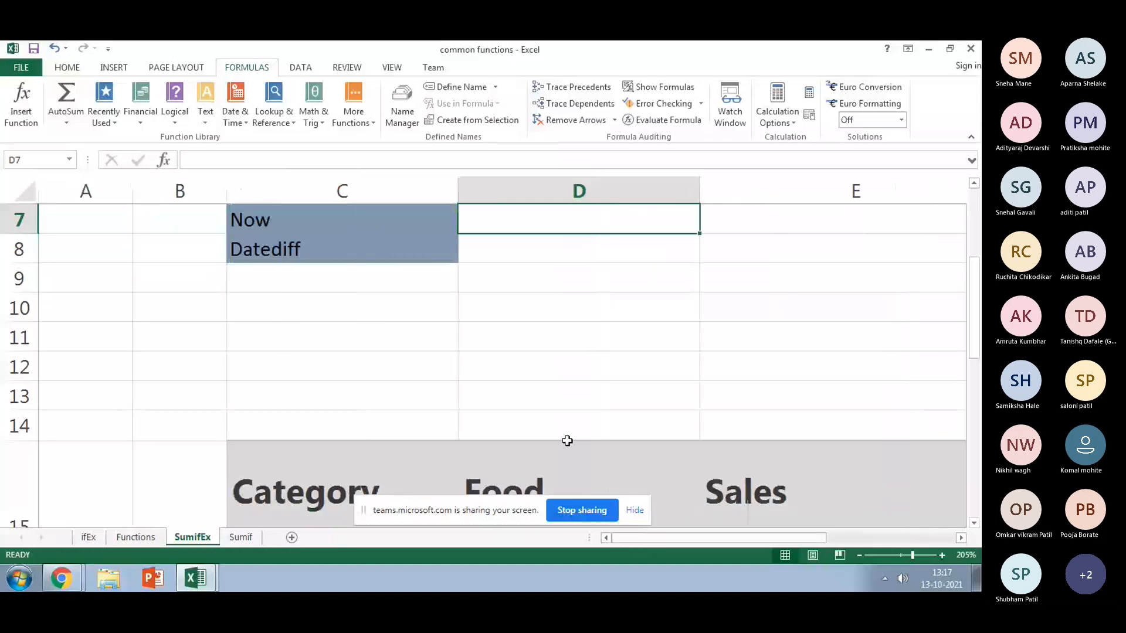
pyautogui.scroll(2, 567, 441)
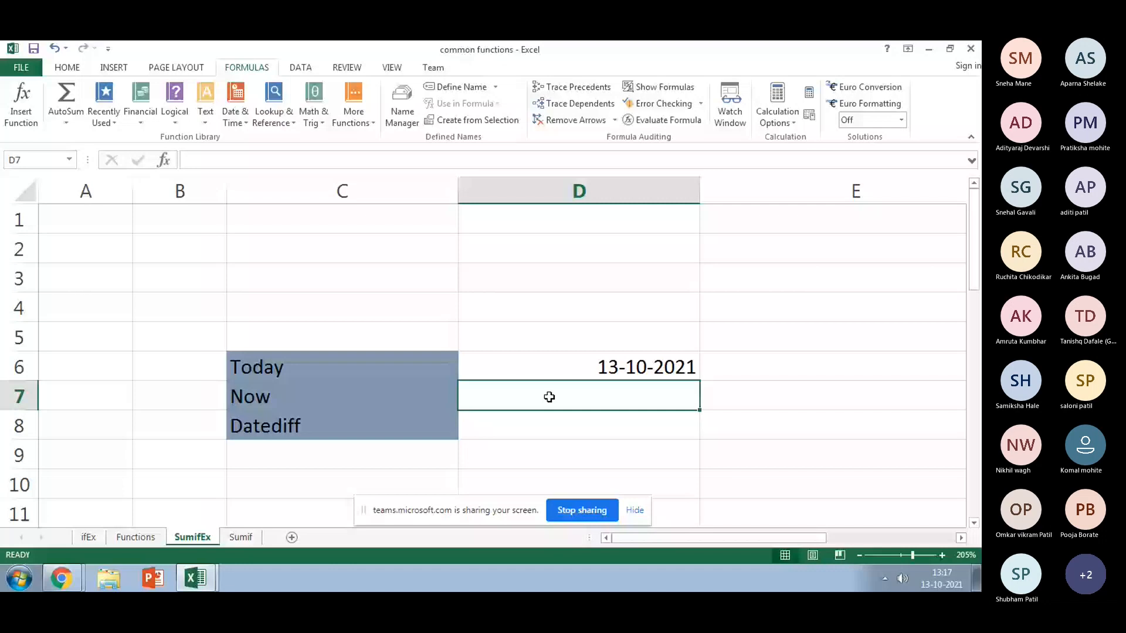
pyautogui.write('=now')
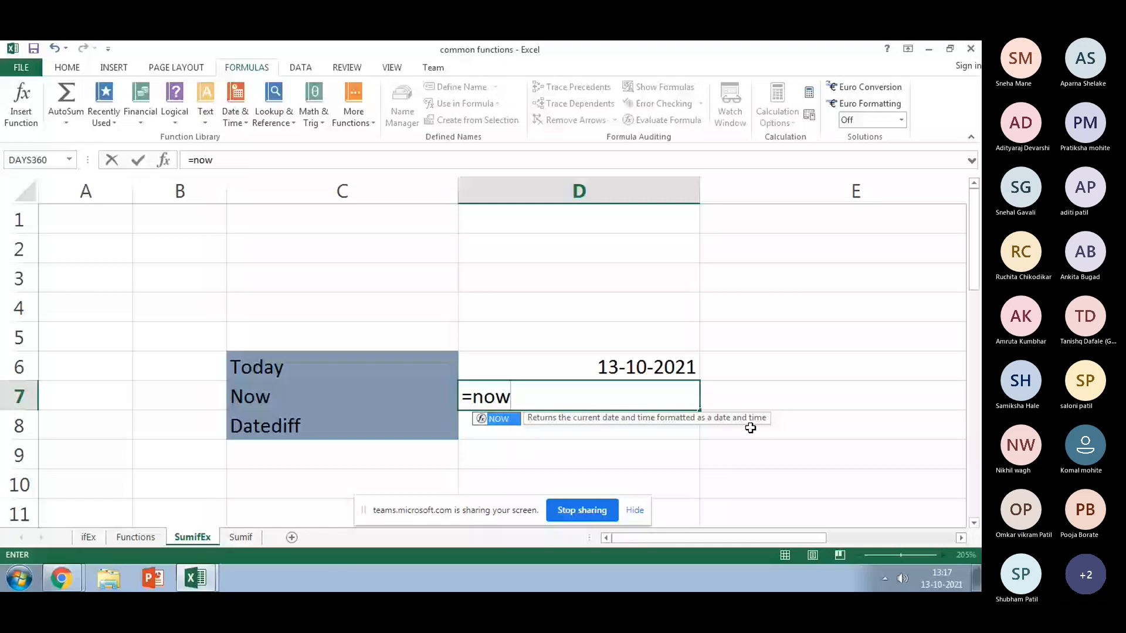
pyautogui.write('()')
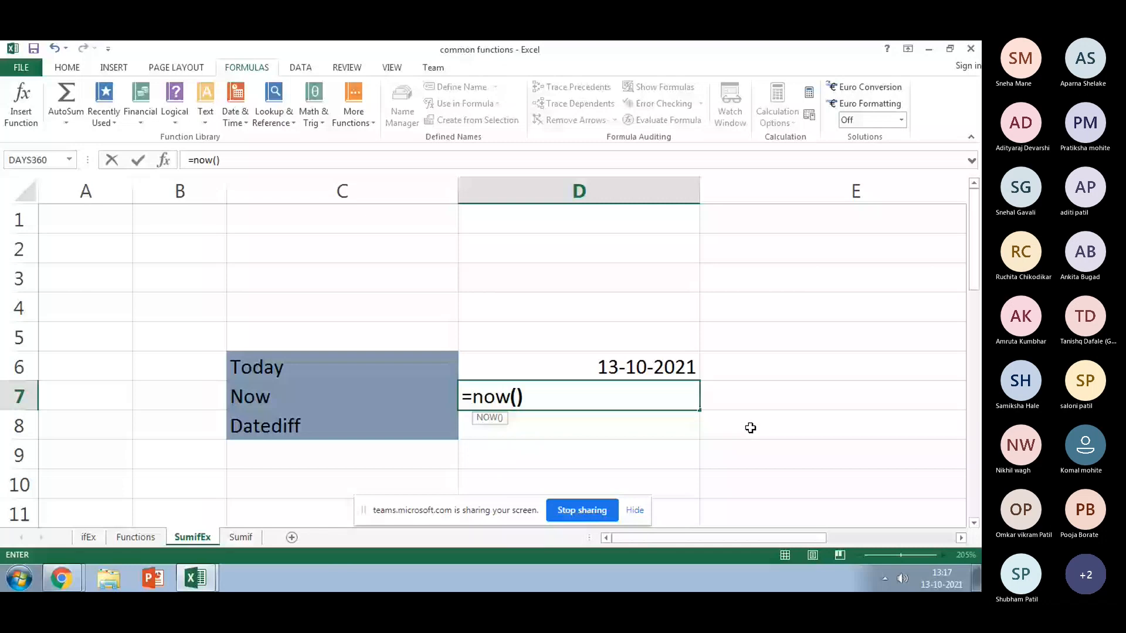
pyautogui.press('Return')
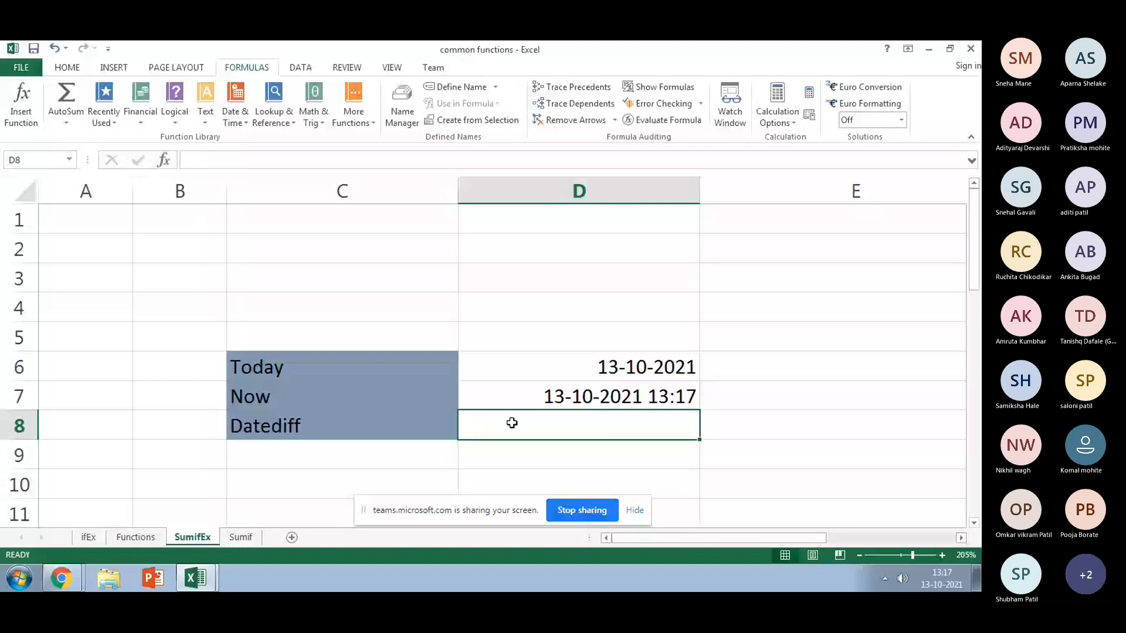
# Step: Start a =Datediff( formula in D8, then cancel the unfinished entry
pyautogui.write('Date')
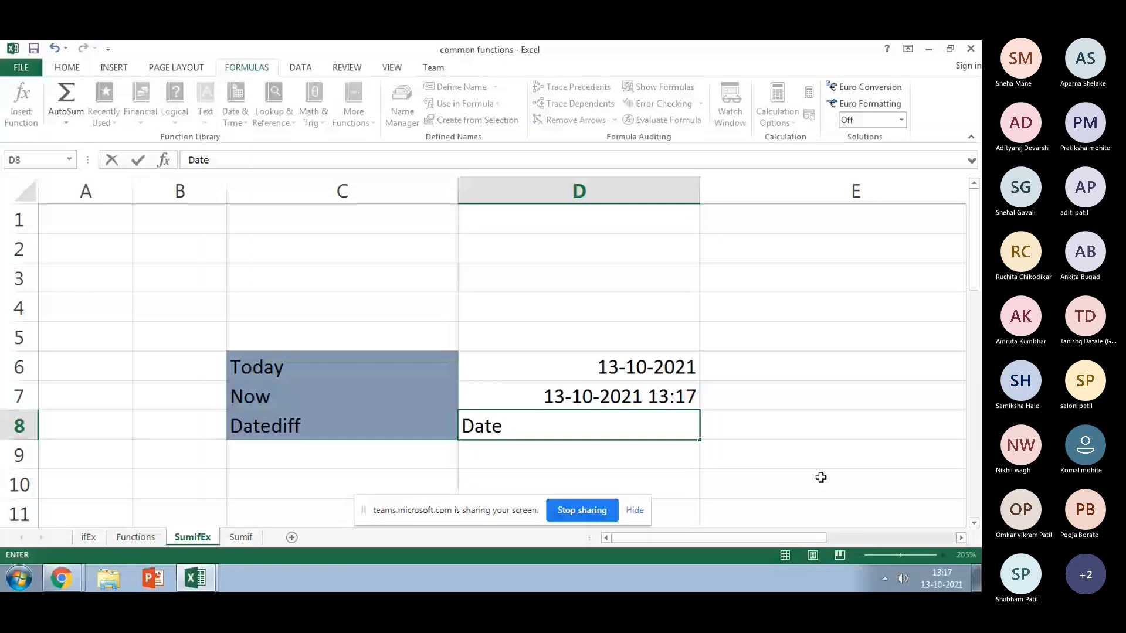
pyautogui.write('d')
pyautogui.press('BackSpace')
pyautogui.press('BackSpace')
pyautogui.press('BackSpace')
pyautogui.press('BackSpace')
pyautogui.press('BackSpace')
pyautogui.write('=Dated')
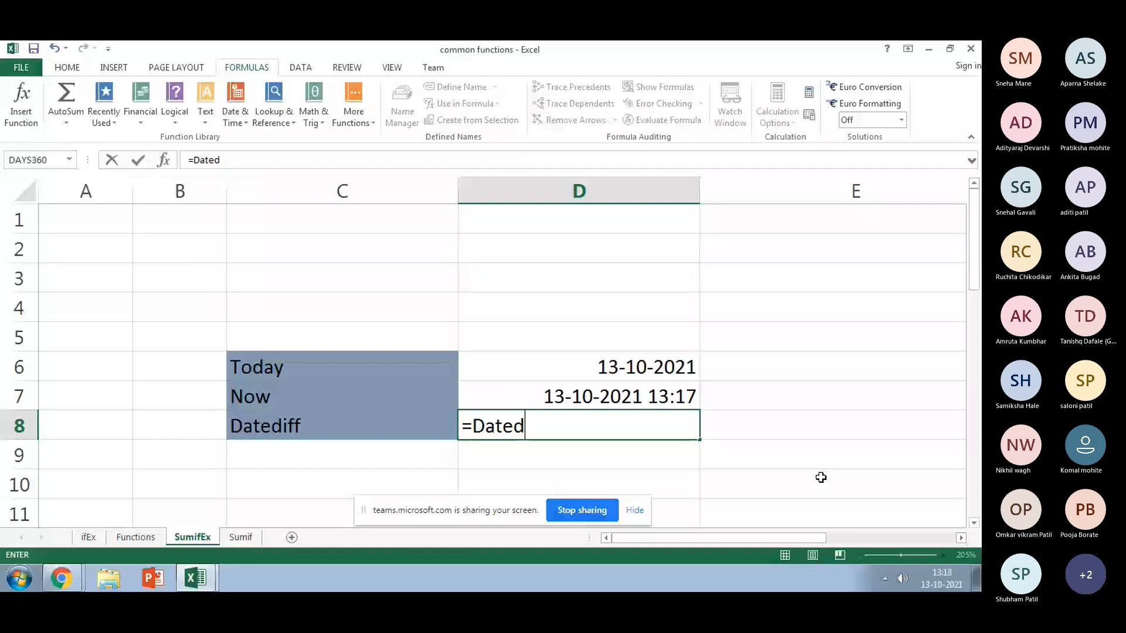
pyautogui.write('iff(')
pyautogui.press('Escape')
pyautogui.click(687, 367)
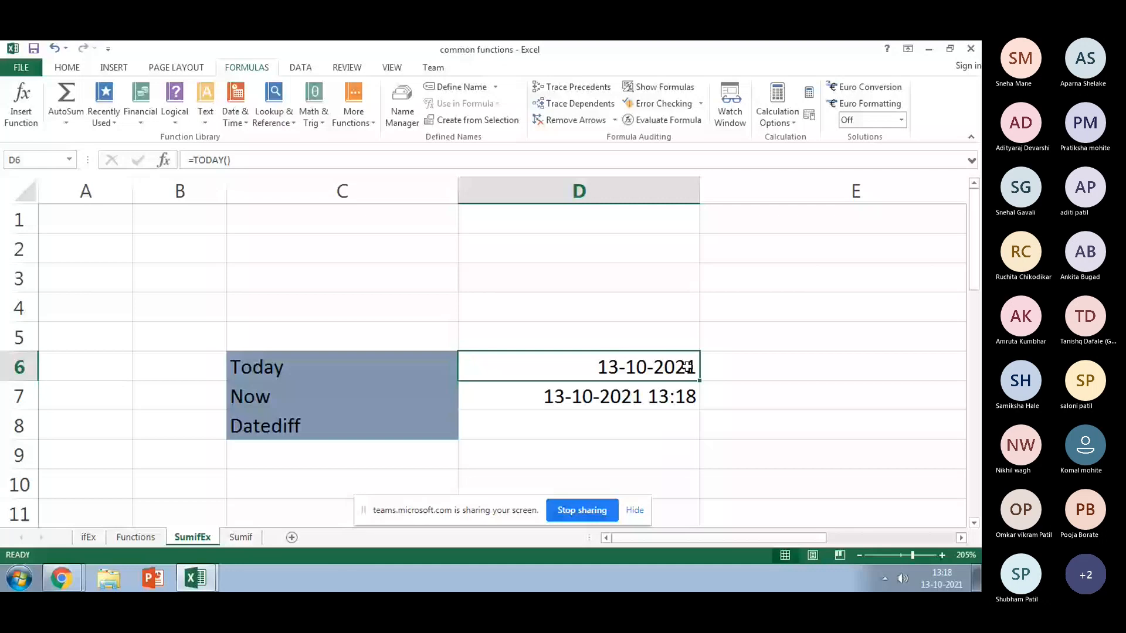
# Step: Enter the date 1-10-2021 in E6 beside today's date
pyautogui.press('Right')
pyautogui.write('1-10-')
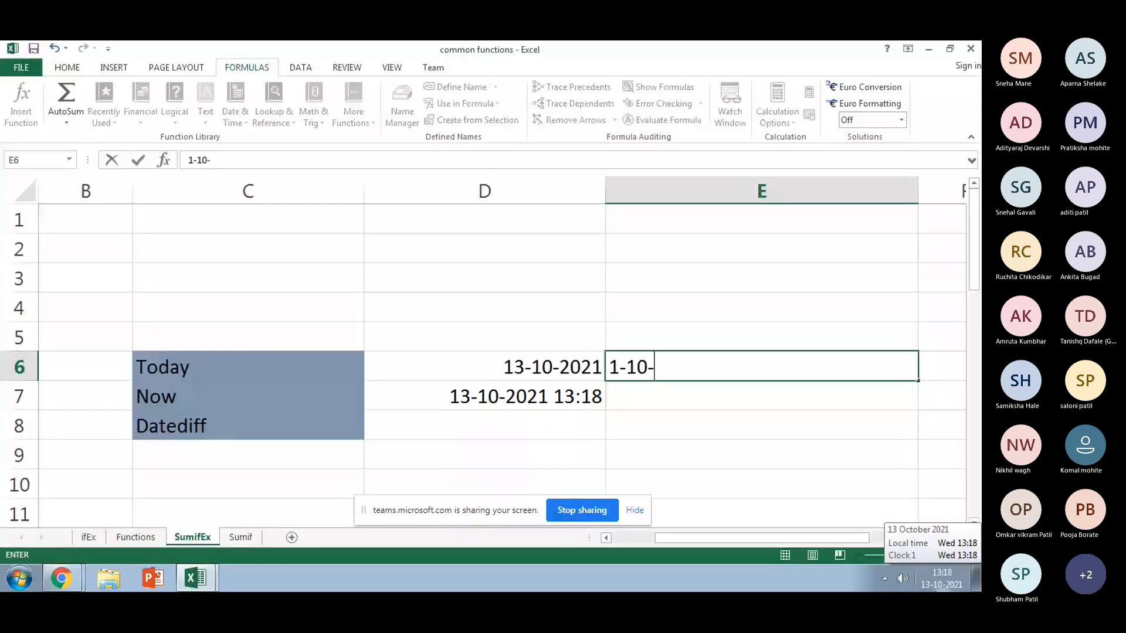
pyautogui.write('2021')
pyautogui.press('Return')
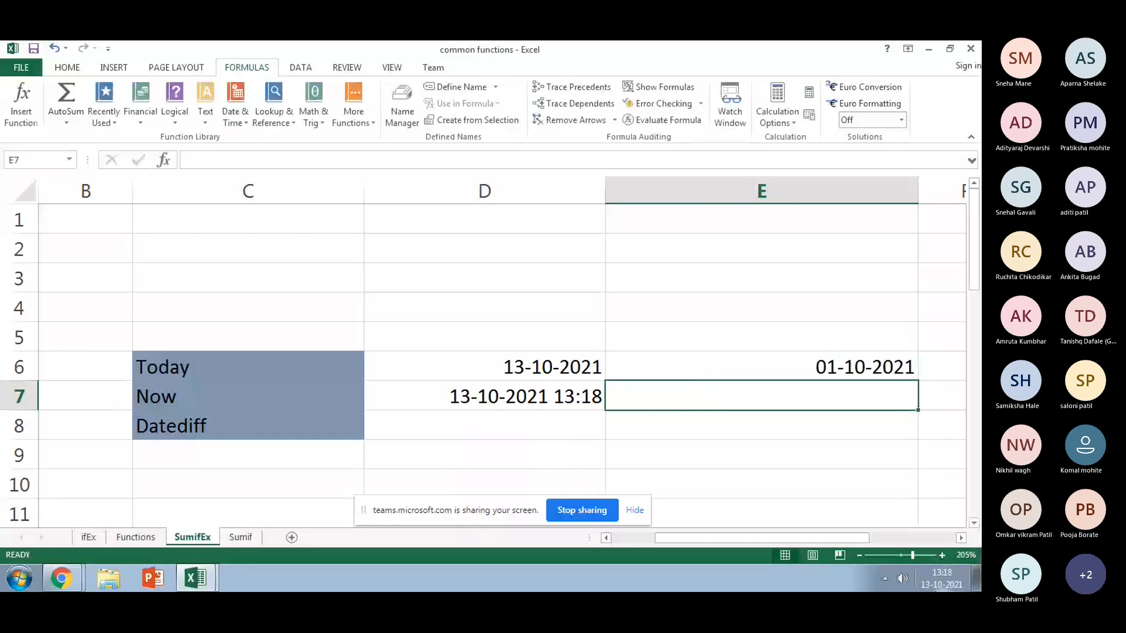
# Step: Enter =Datediff(D6,E6) in D8, which returns #NAME?
pyautogui.click(539, 425)
pyautogui.write('=')
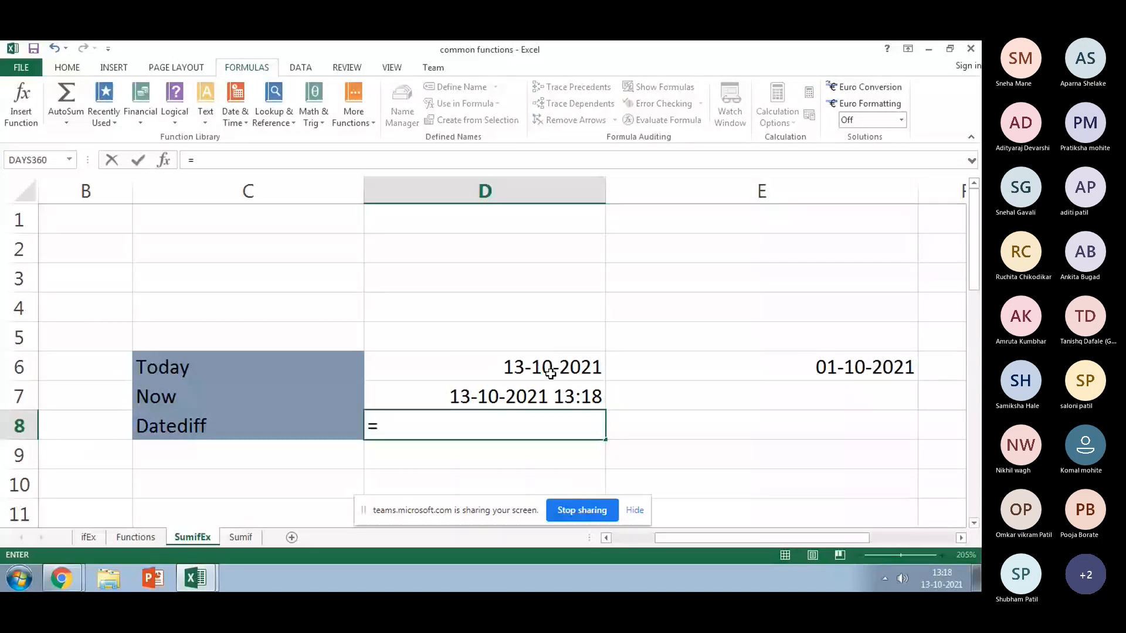
pyautogui.write('Date')
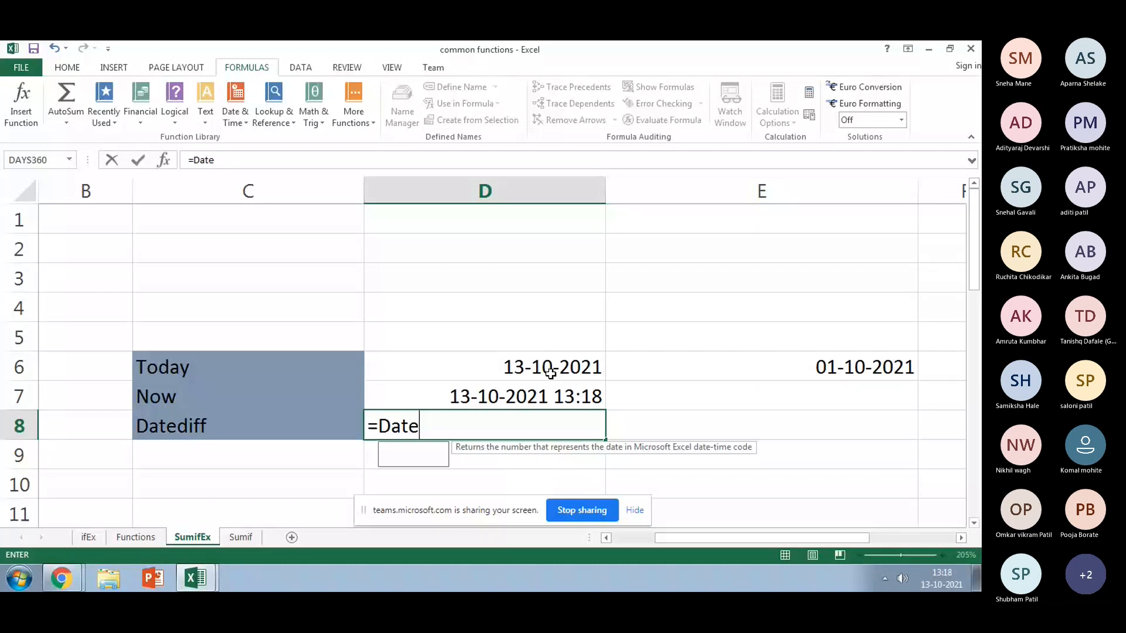
pyautogui.write('diff(')
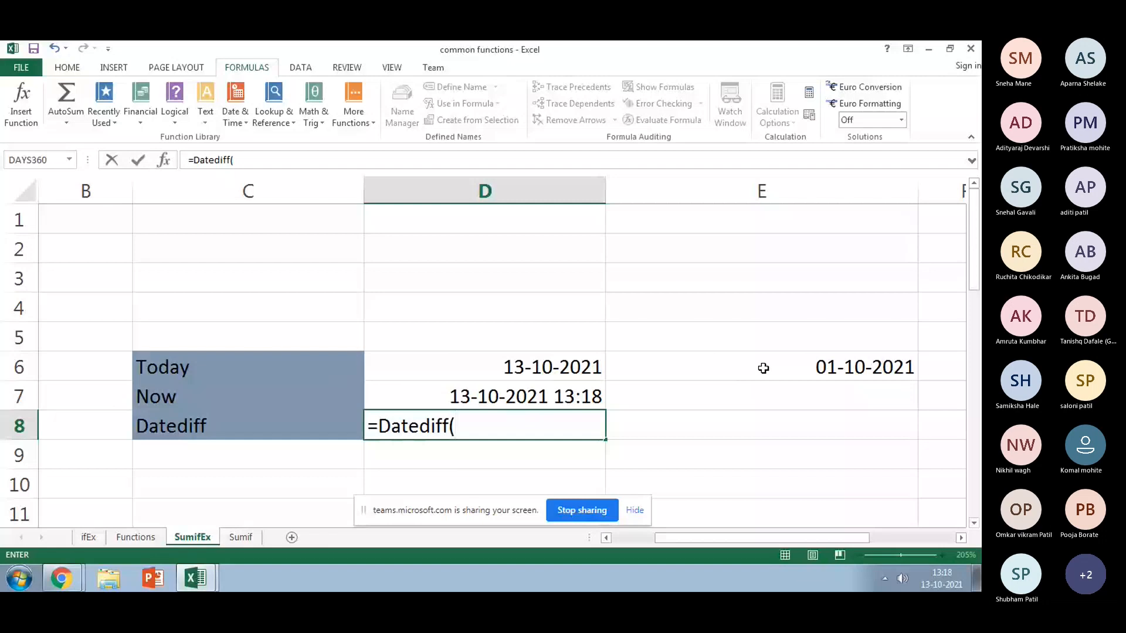
pyautogui.click(572, 367)
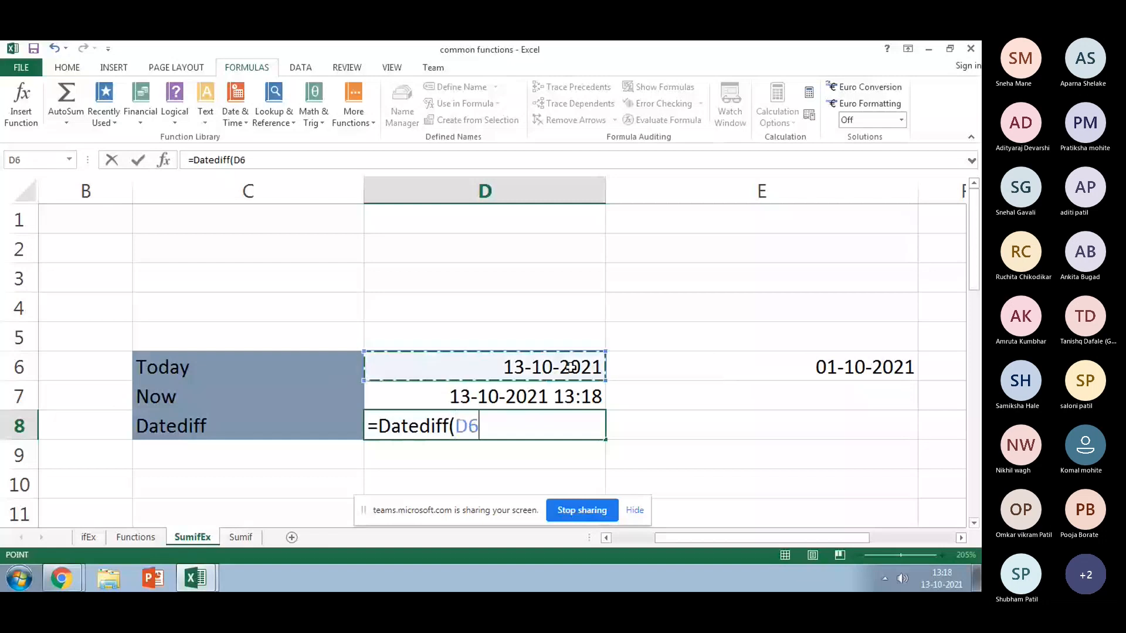
pyautogui.write(',')
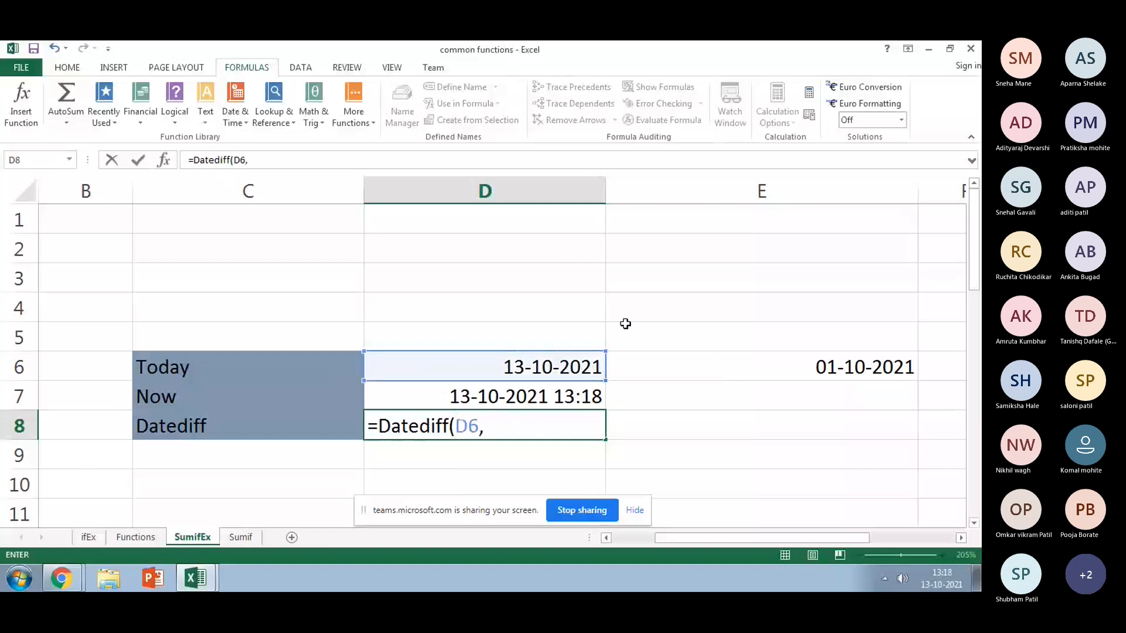
pyautogui.click(811, 367)
pyautogui.write(')')
pyautogui.press('Return')
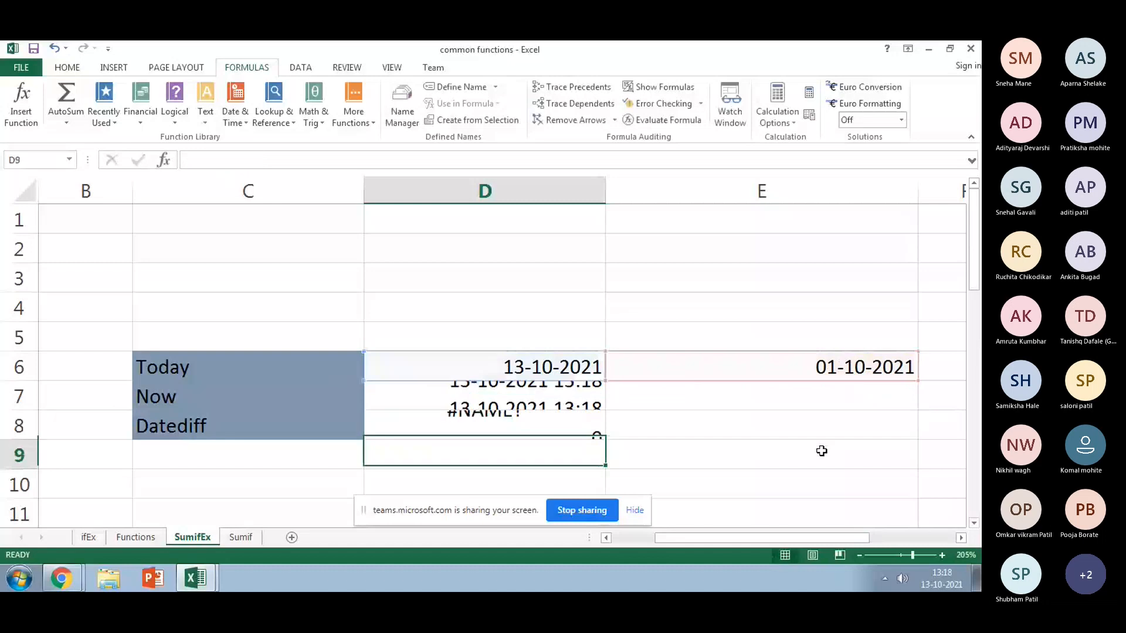
pyautogui.click(519, 412)
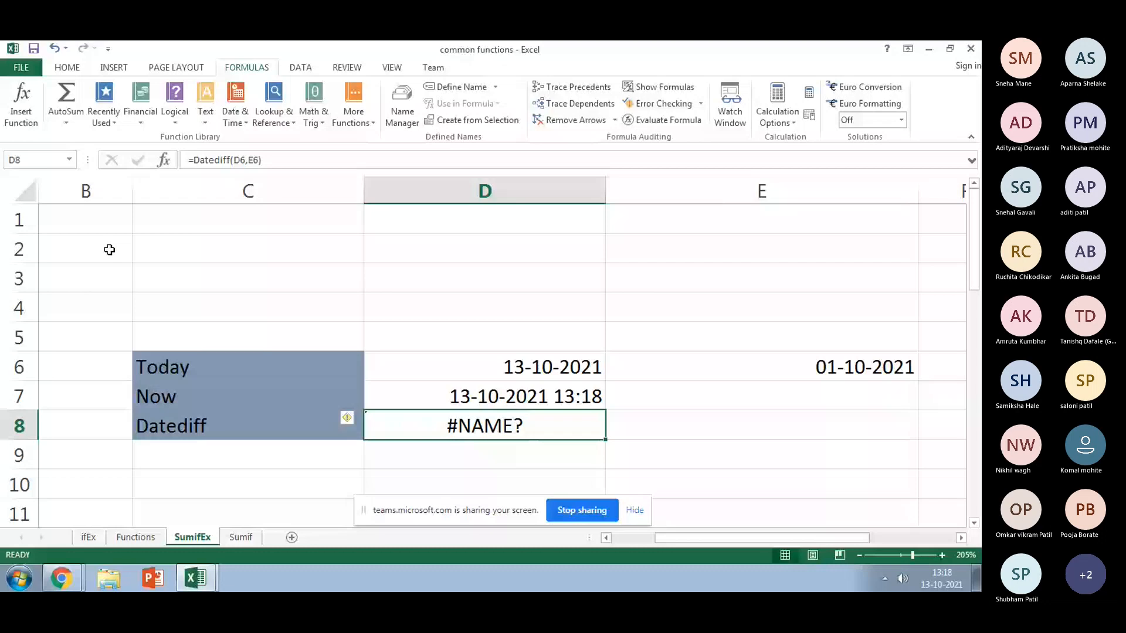
# Step: Check the Date & Time function list, then delete the failing Datediff formula from D8
pyautogui.click(235, 115)
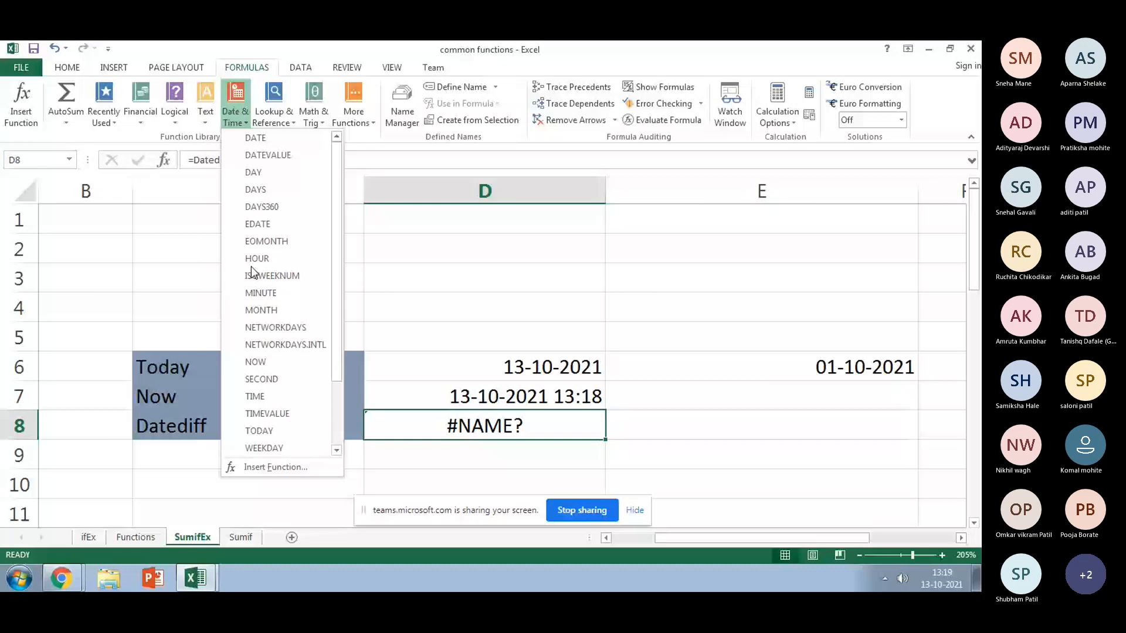
pyautogui.click(199, 159)
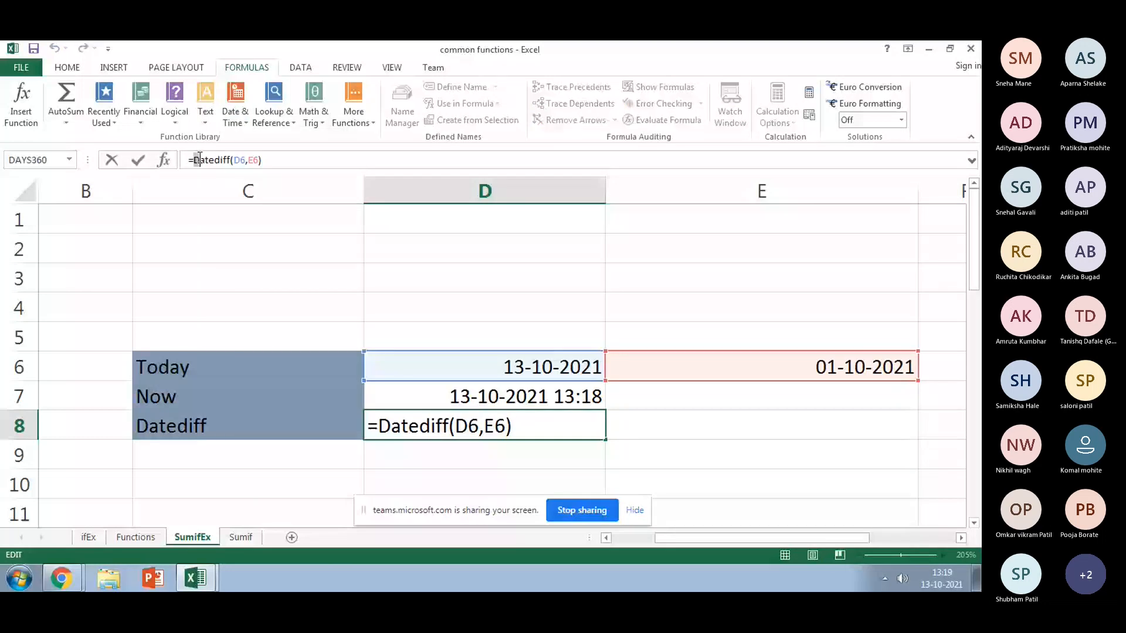
pyautogui.press('Delete')
pyautogui.write('d')
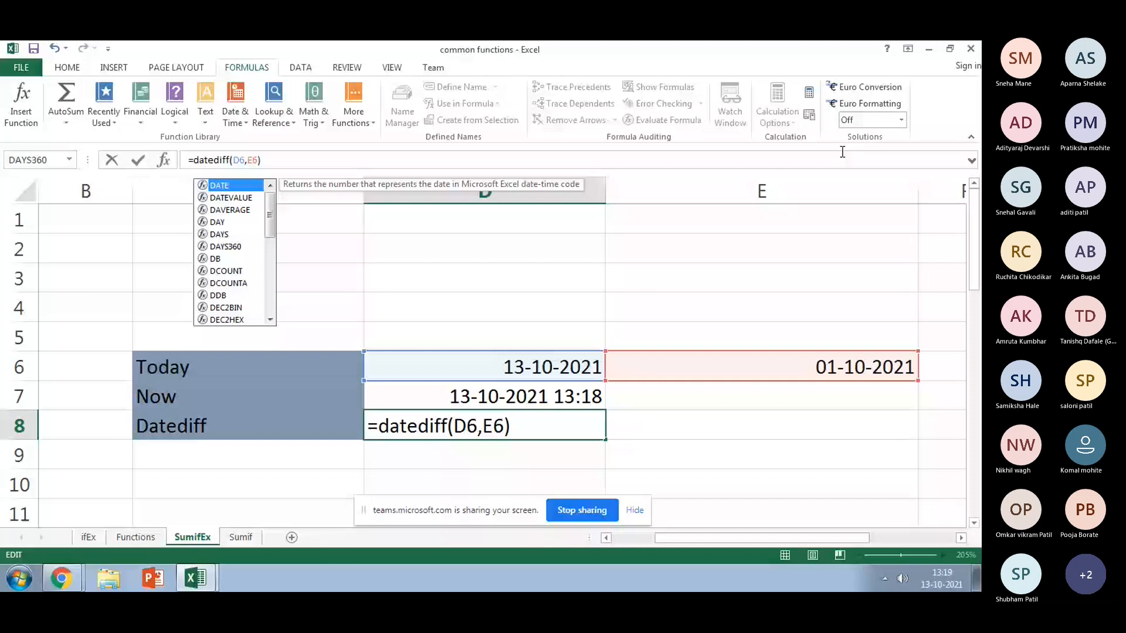
pyautogui.press('Escape')
pyautogui.press('Escape')
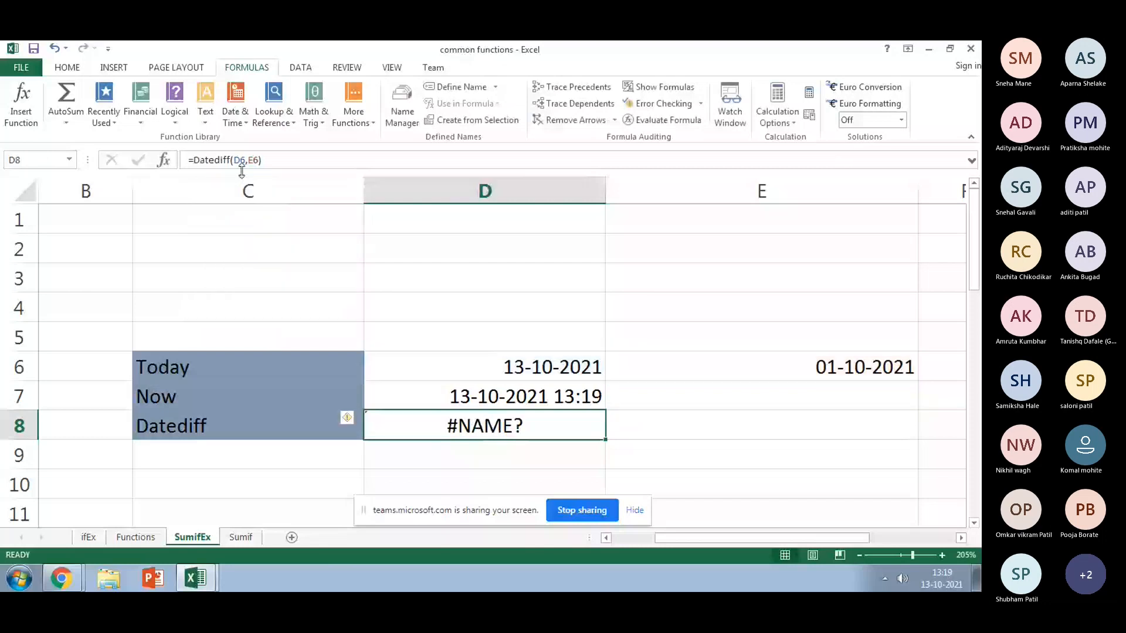
pyautogui.click(471, 447)
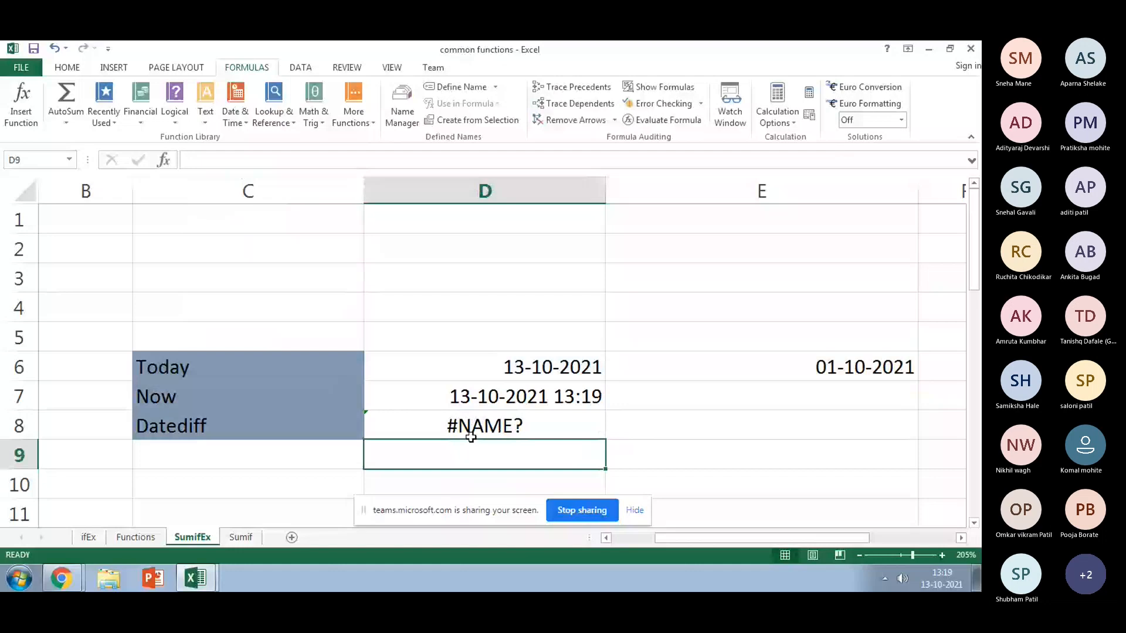
pyautogui.click(470, 434)
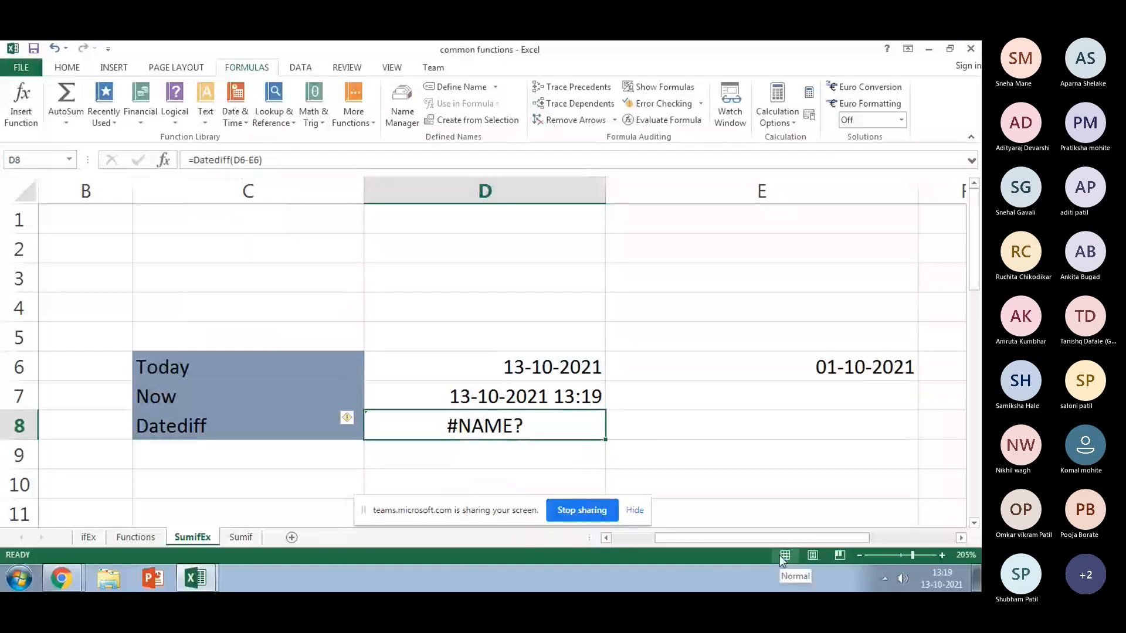
pyautogui.press('Delete')
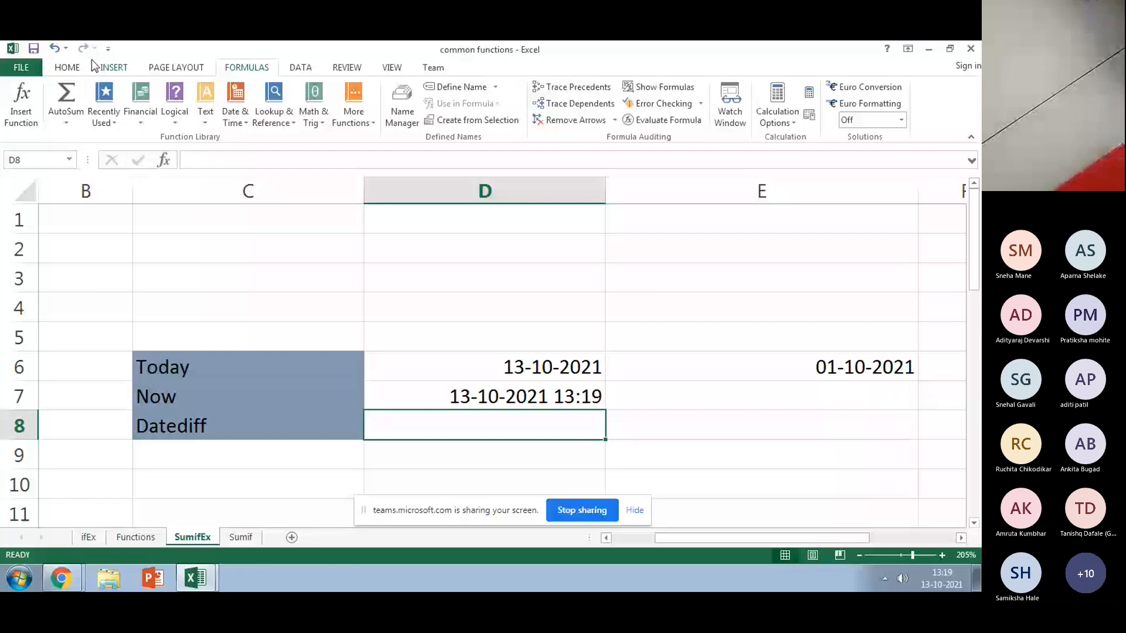
# Step: Browse the Downloads folder down to the 2016 files to open the MBA GEN CBCS 2020 syllabus
pyautogui.click(108, 578)
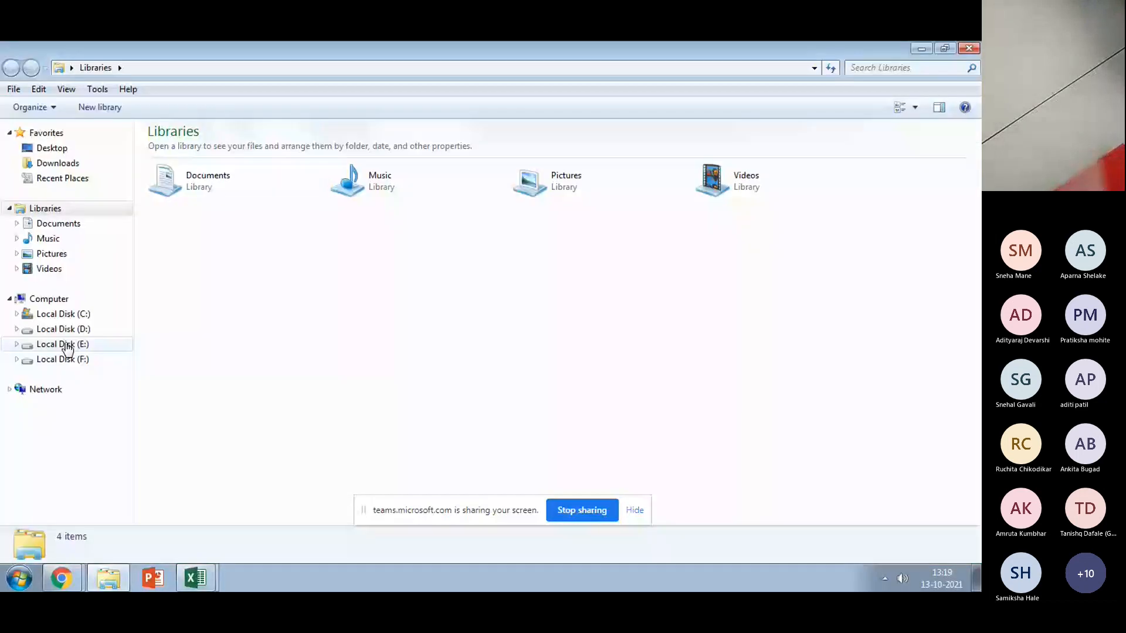
pyautogui.click(59, 165)
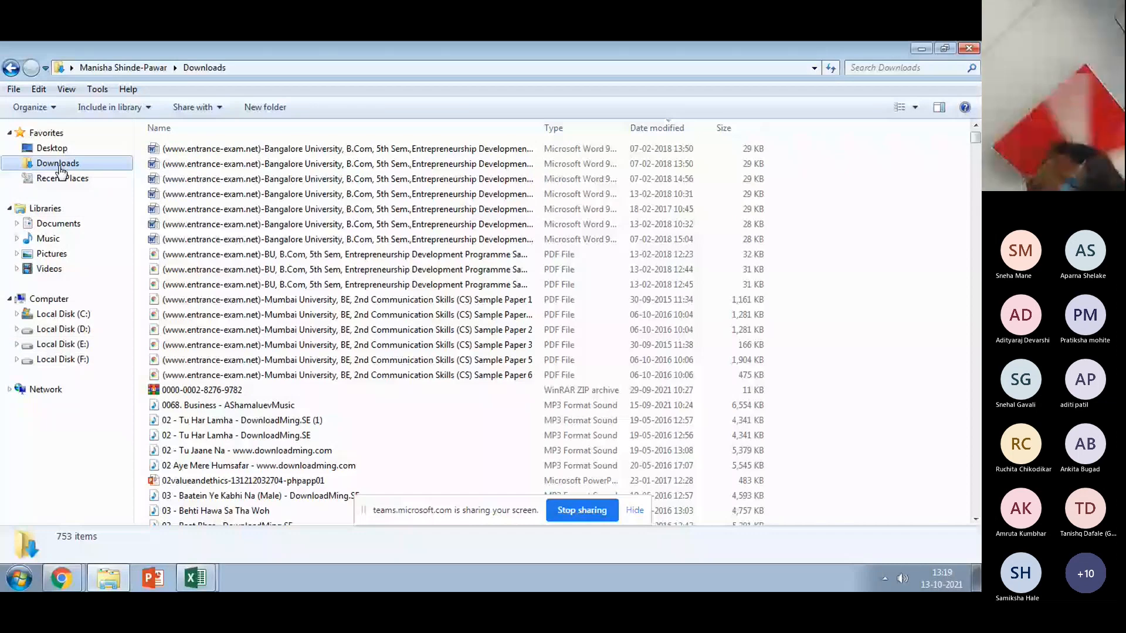
pyautogui.click(210, 225)
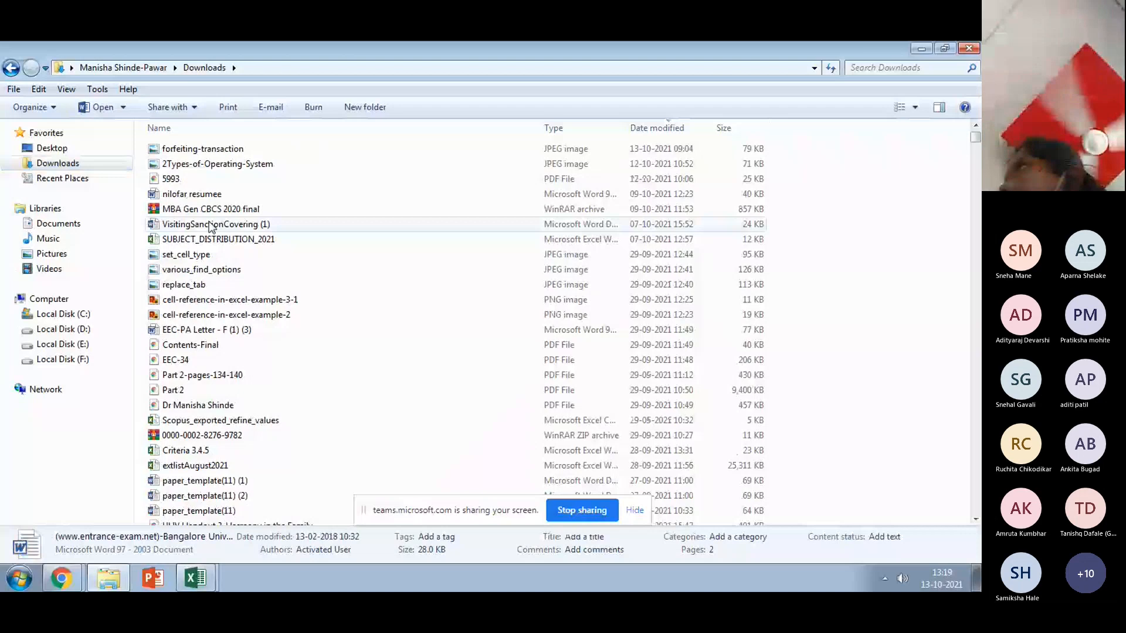
pyautogui.scroll(-10, 210, 227)
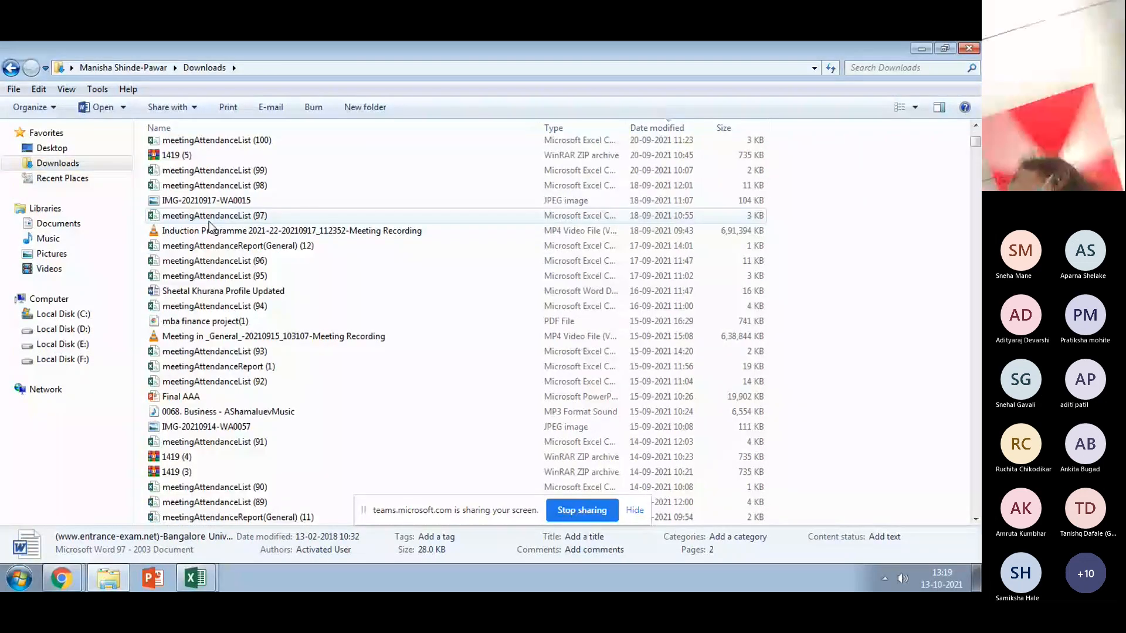
pyautogui.scroll(6, 209, 221)
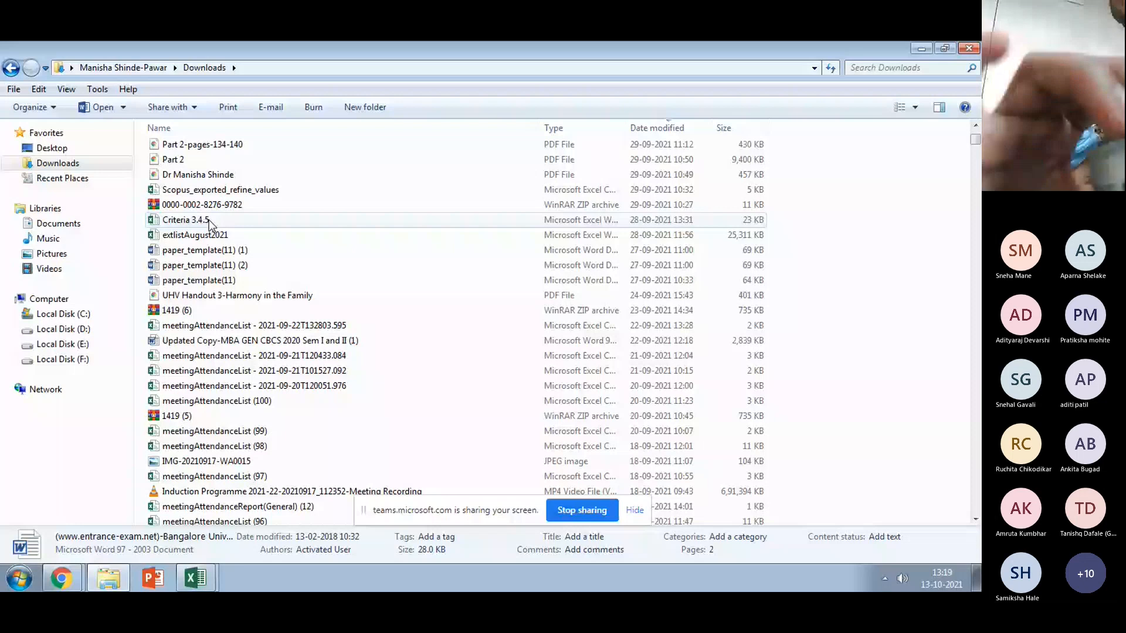
pyautogui.press('u')
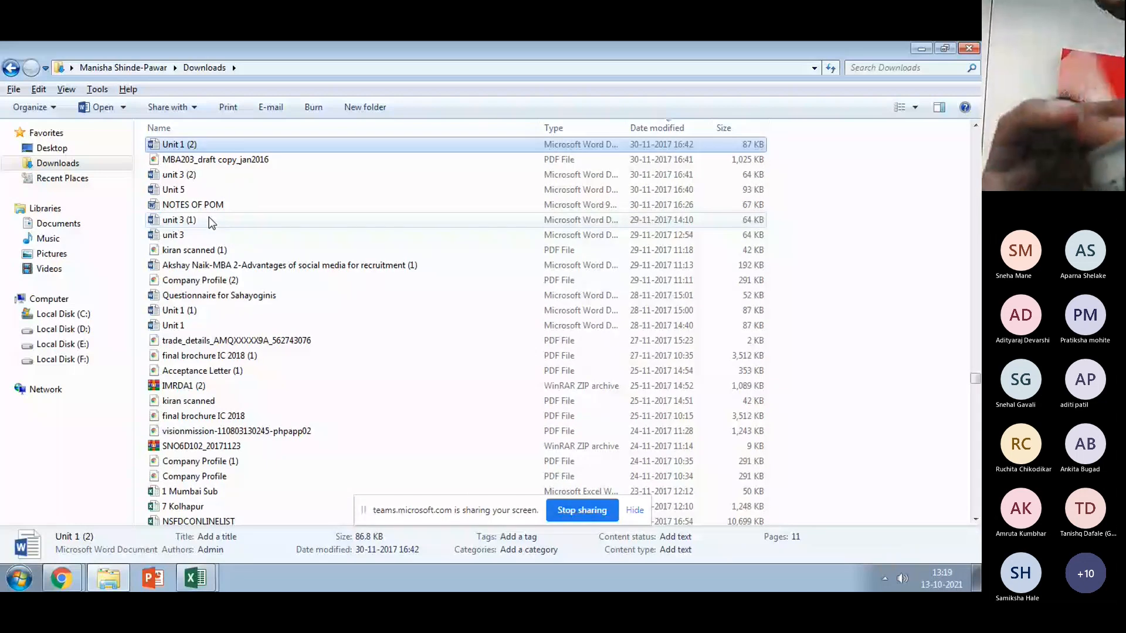
pyautogui.press('u')
pyautogui.press('u')
pyautogui.press('u')
pyautogui.press('u')
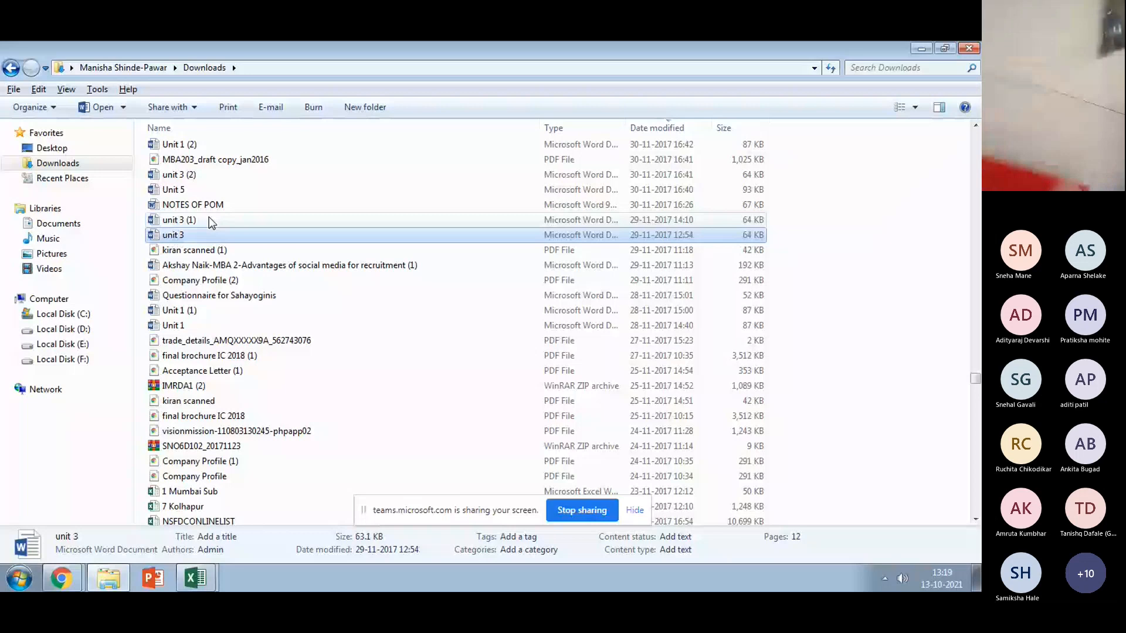
pyautogui.press('u')
pyautogui.press('u')
pyautogui.press('u')
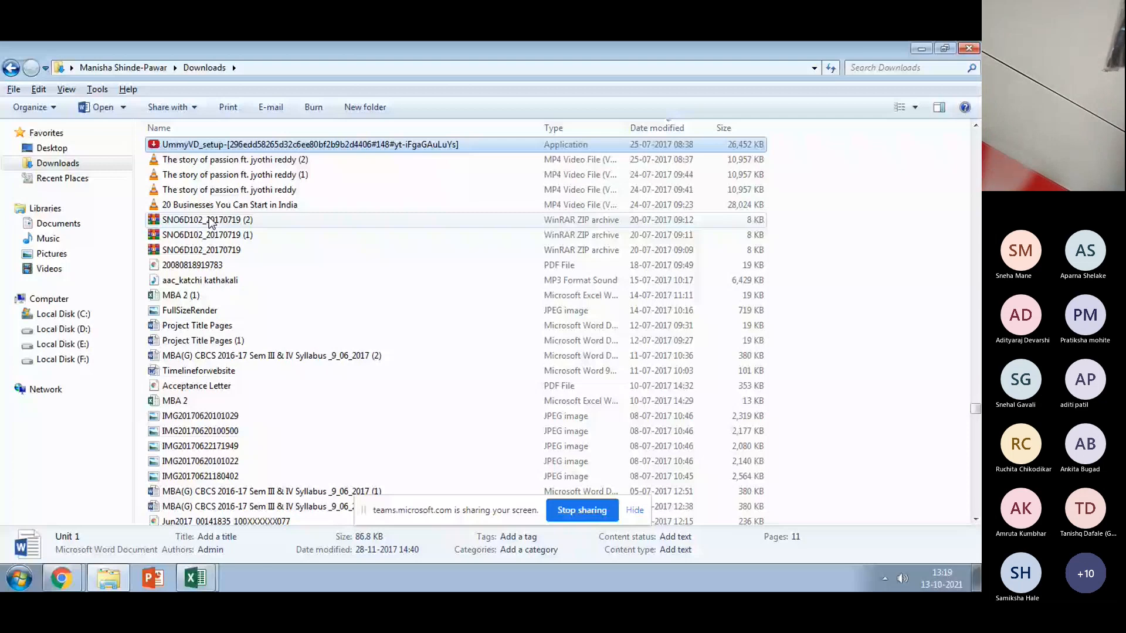
pyautogui.press('u')
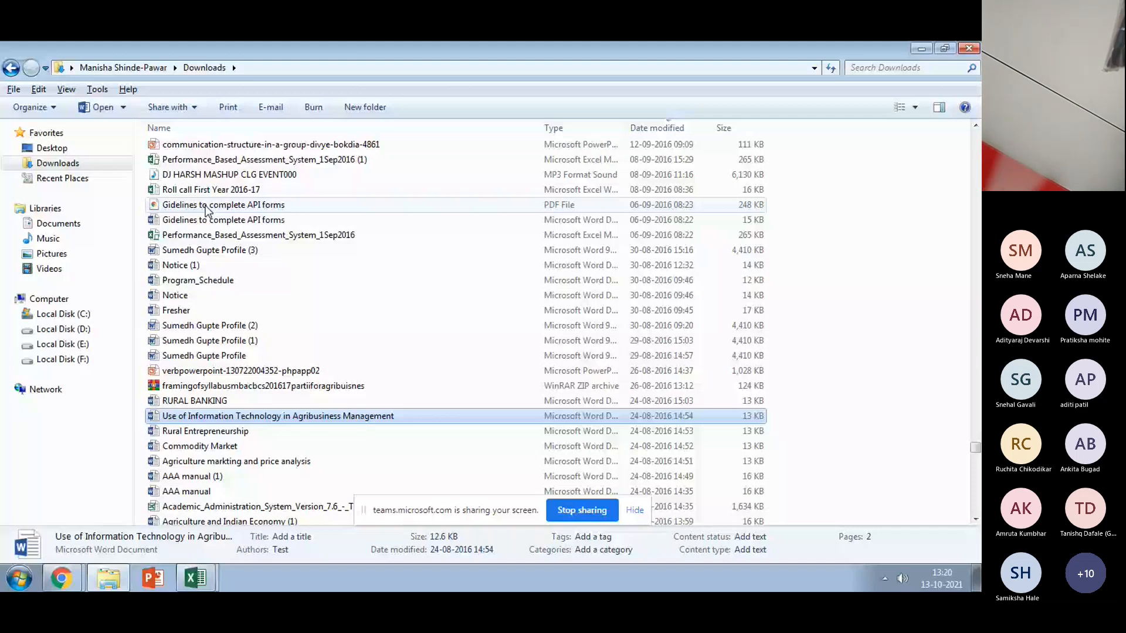
pyautogui.scroll(15, 207, 211)
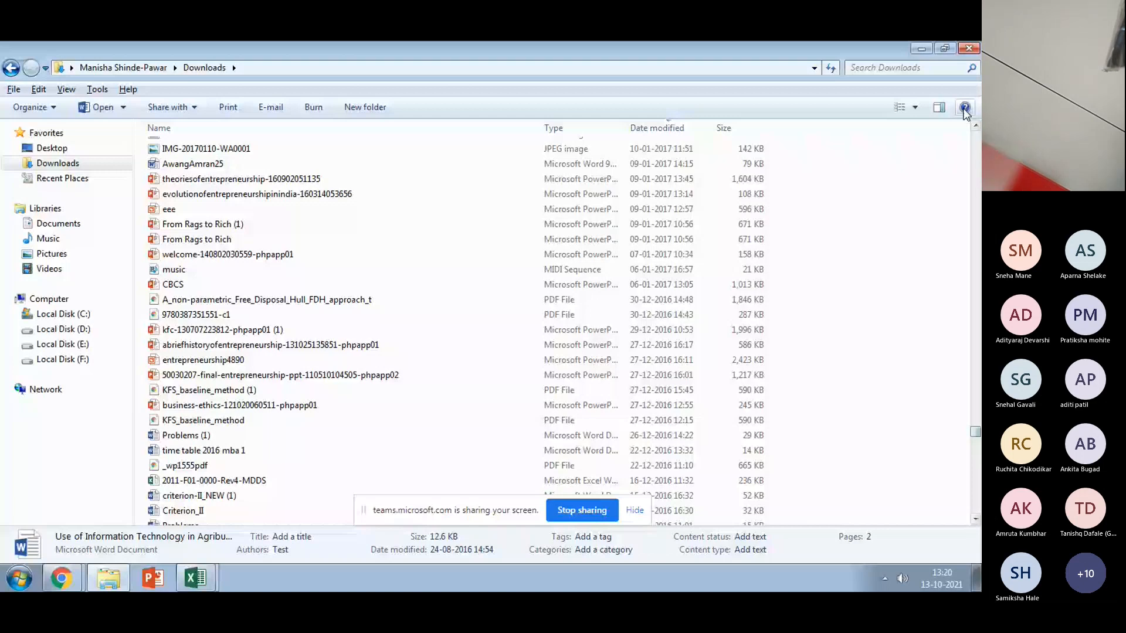
pyautogui.scroll(10, 172, 174)
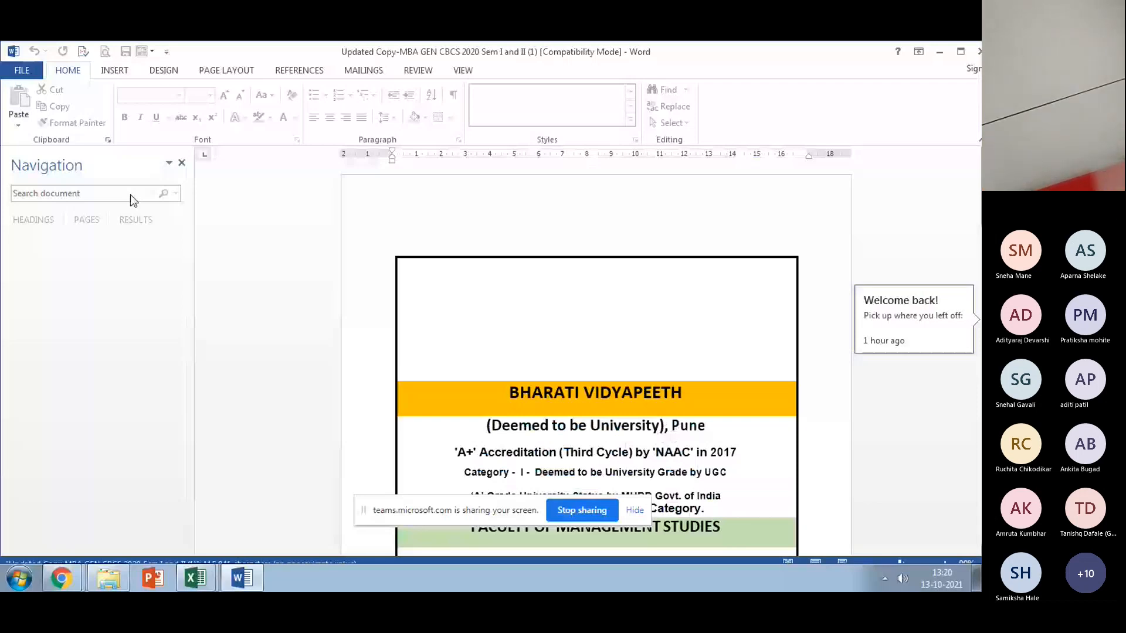
# Step: Search the document for 'data analysis using' and jump to the next match
pyautogui.click(121, 190)
pyautogui.write('data')
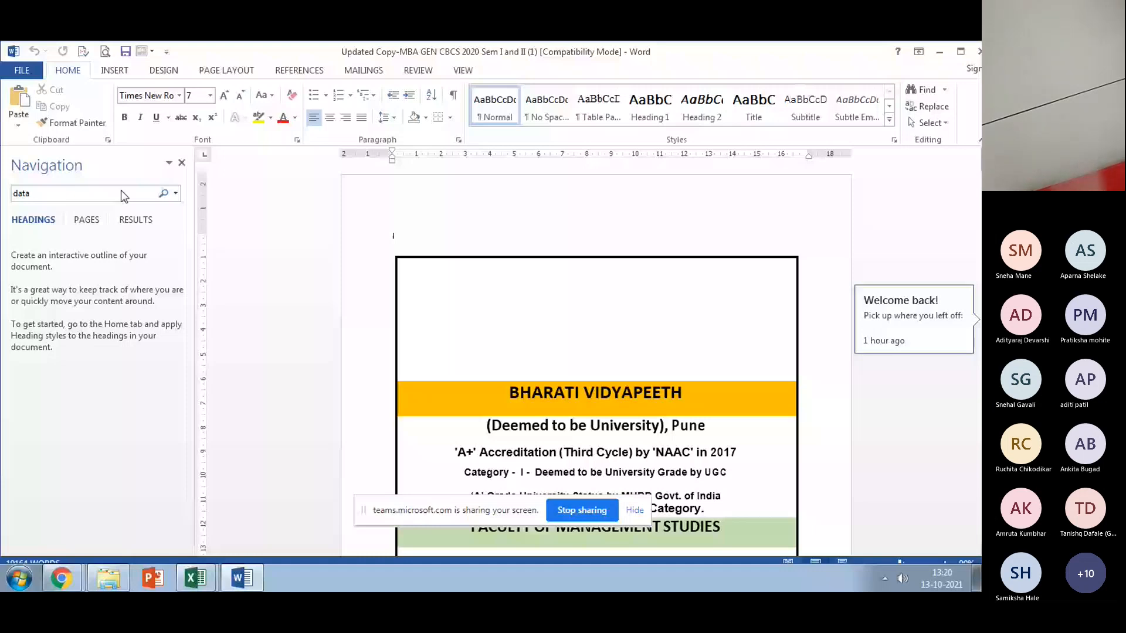
pyautogui.write(' analysis')
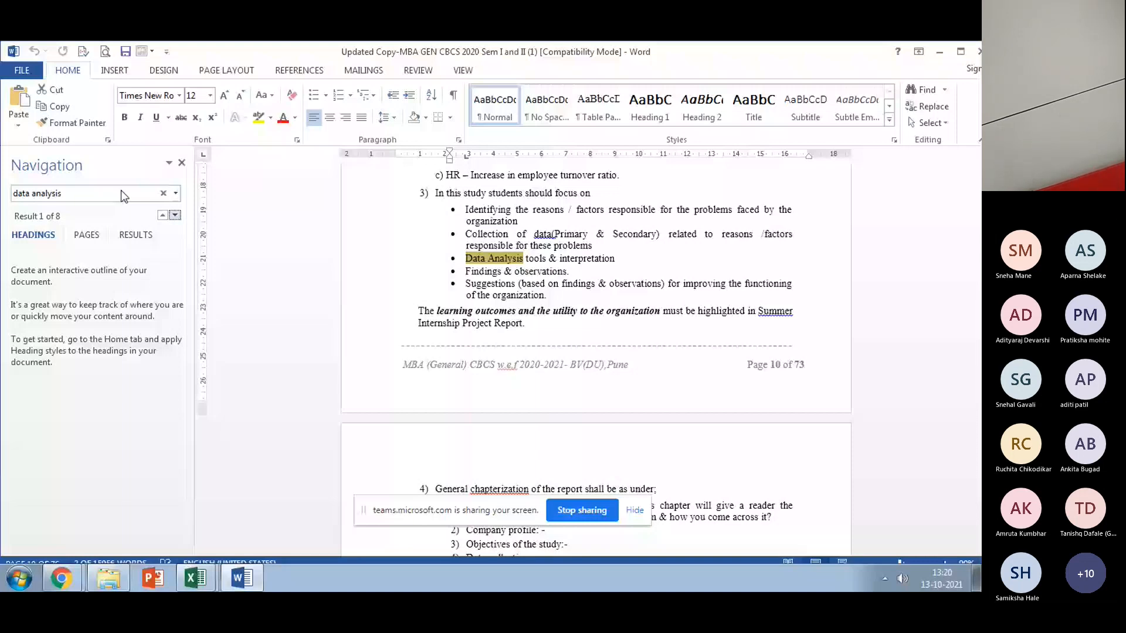
pyautogui.press('Return')
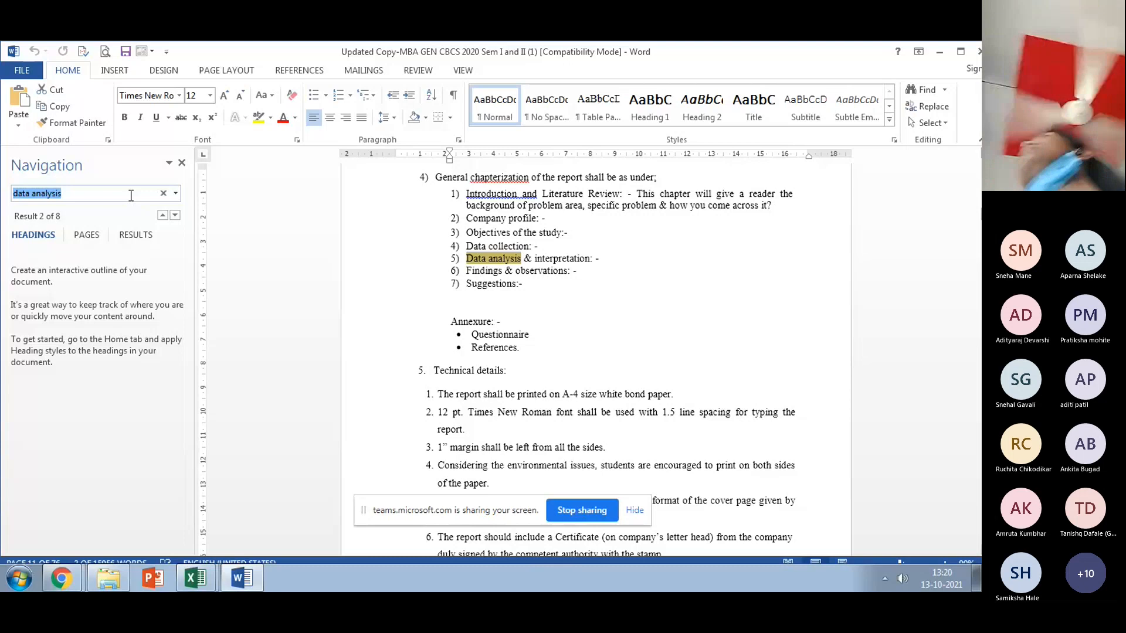
pyautogui.click(131, 195)
pyautogui.write('usin')
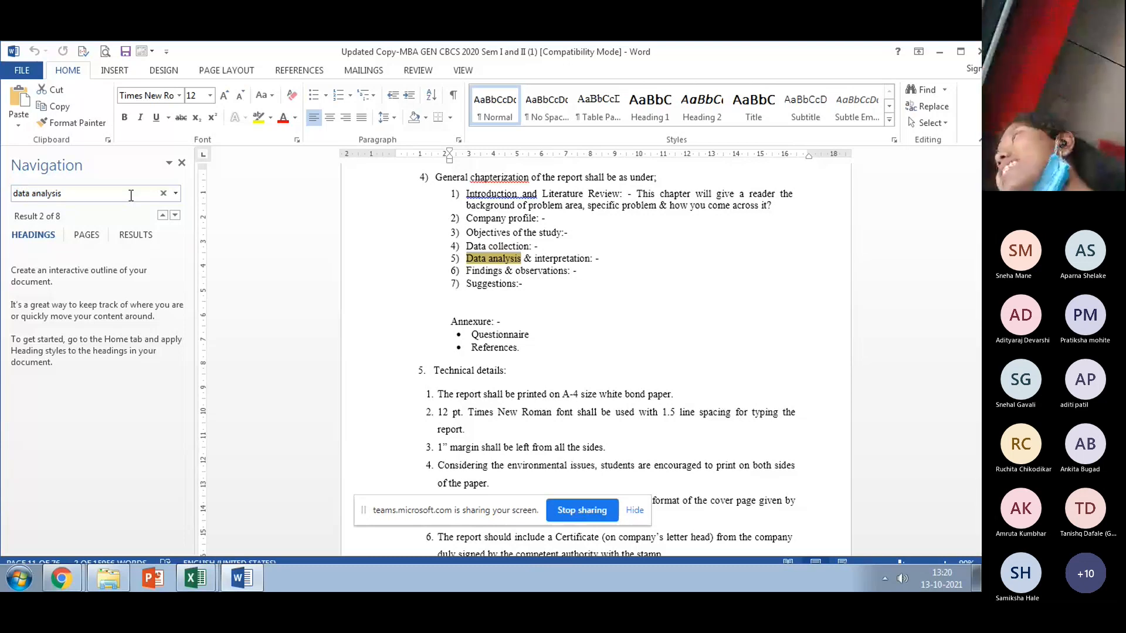
pyautogui.write('g')
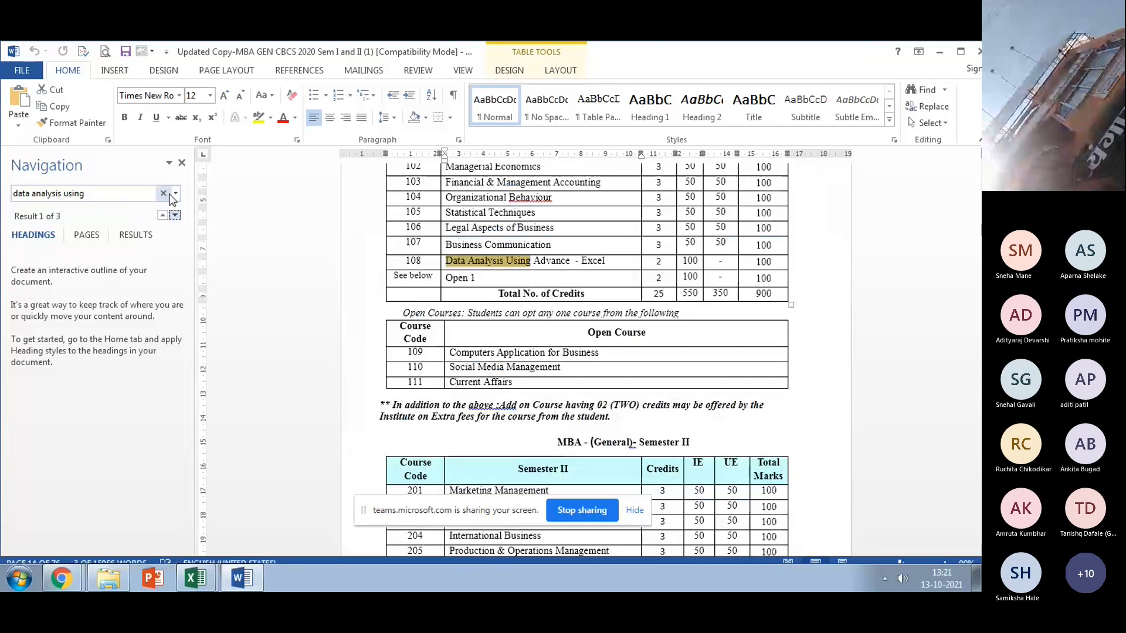
pyautogui.press('Return')
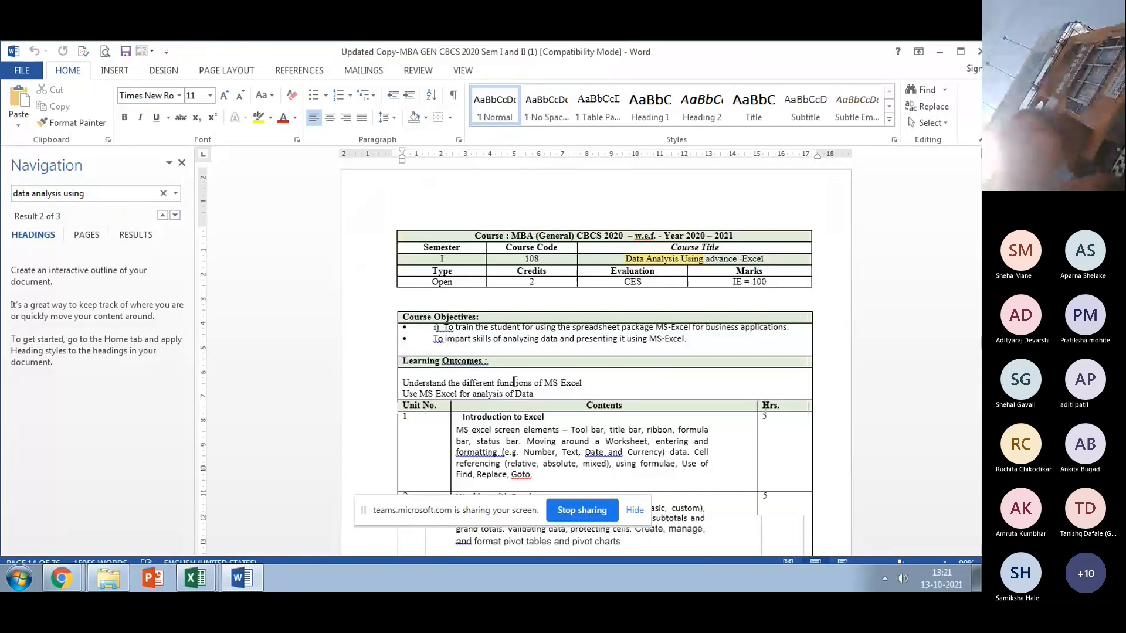
# Step: Close the Navigation pane and scroll to view the course units table
pyautogui.scroll(-6, 514, 381)
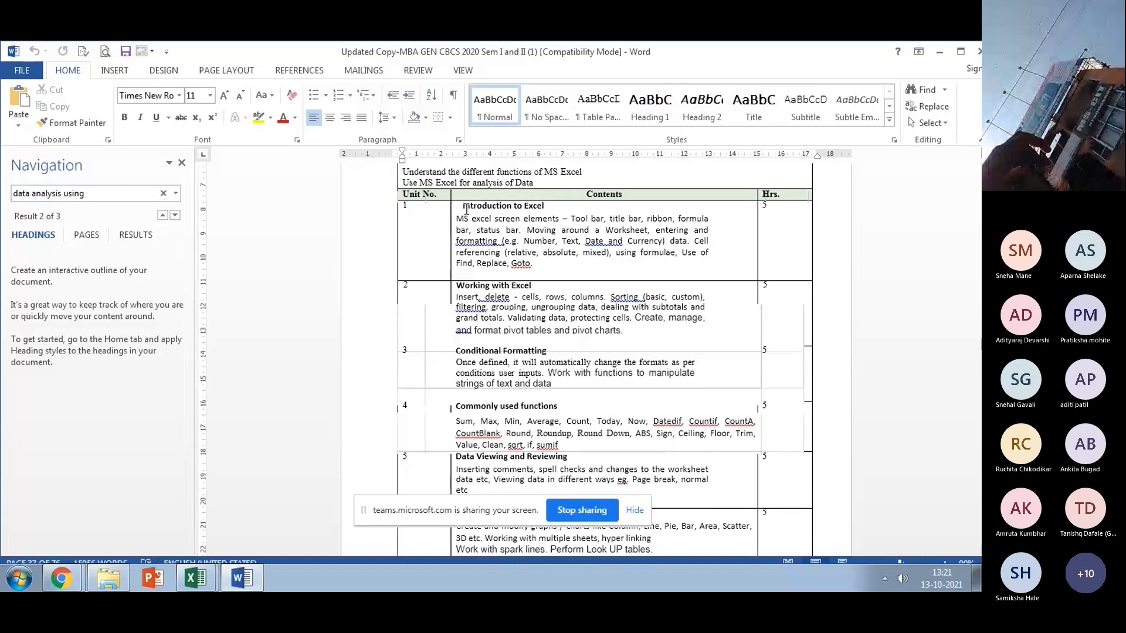
pyautogui.press('Escape')
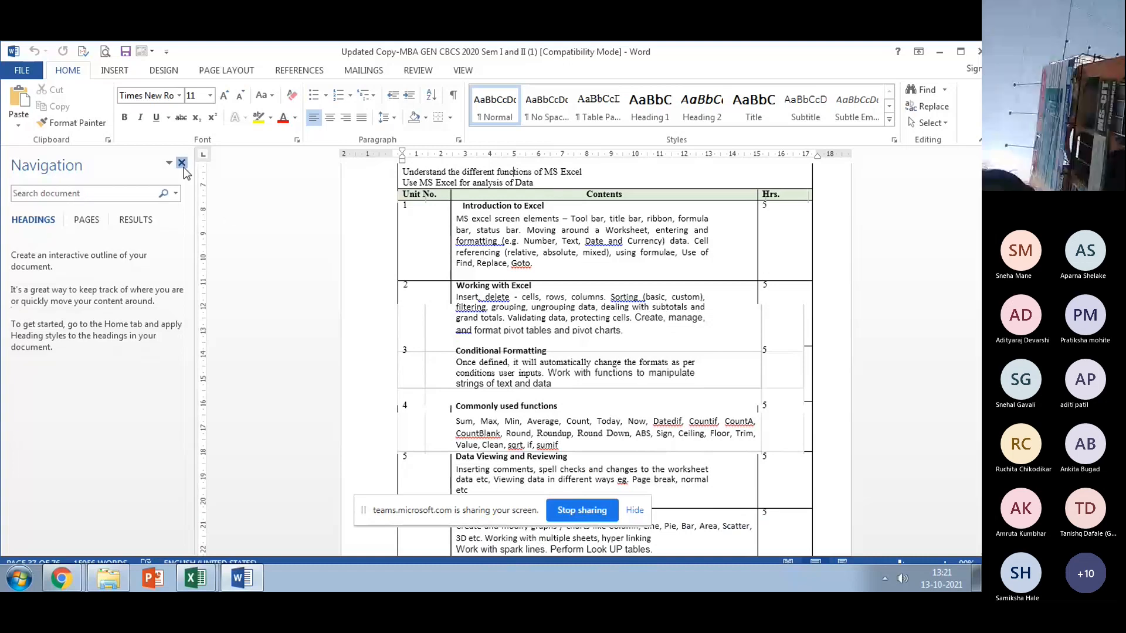
pyautogui.click(183, 164)
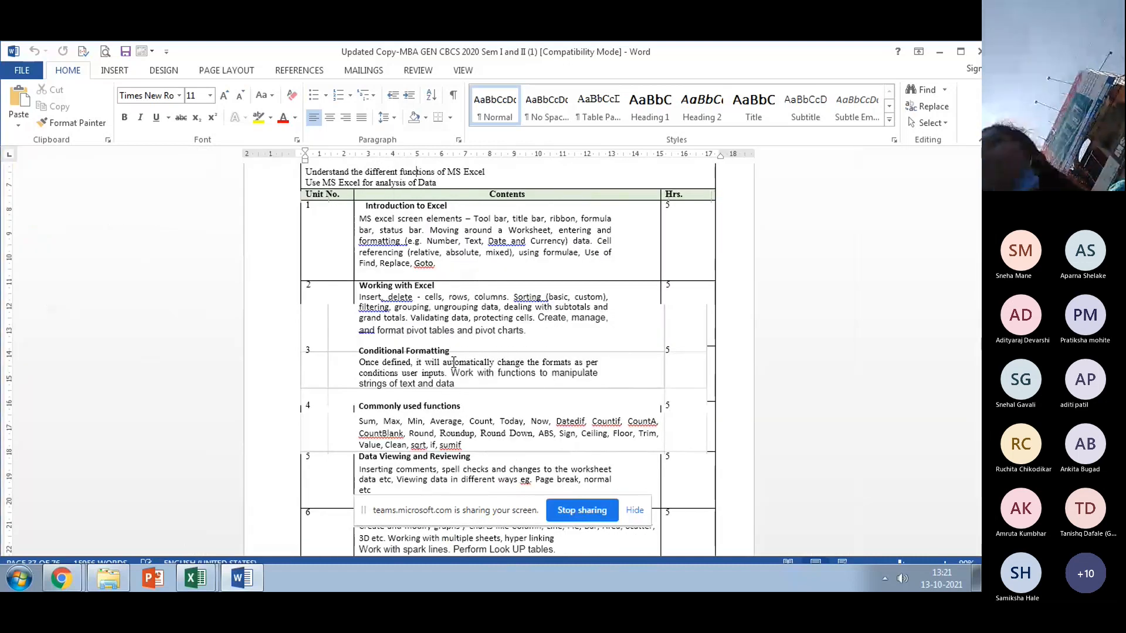
pyautogui.scroll(2, 453, 362)
pyautogui.scroll(-2, 453, 363)
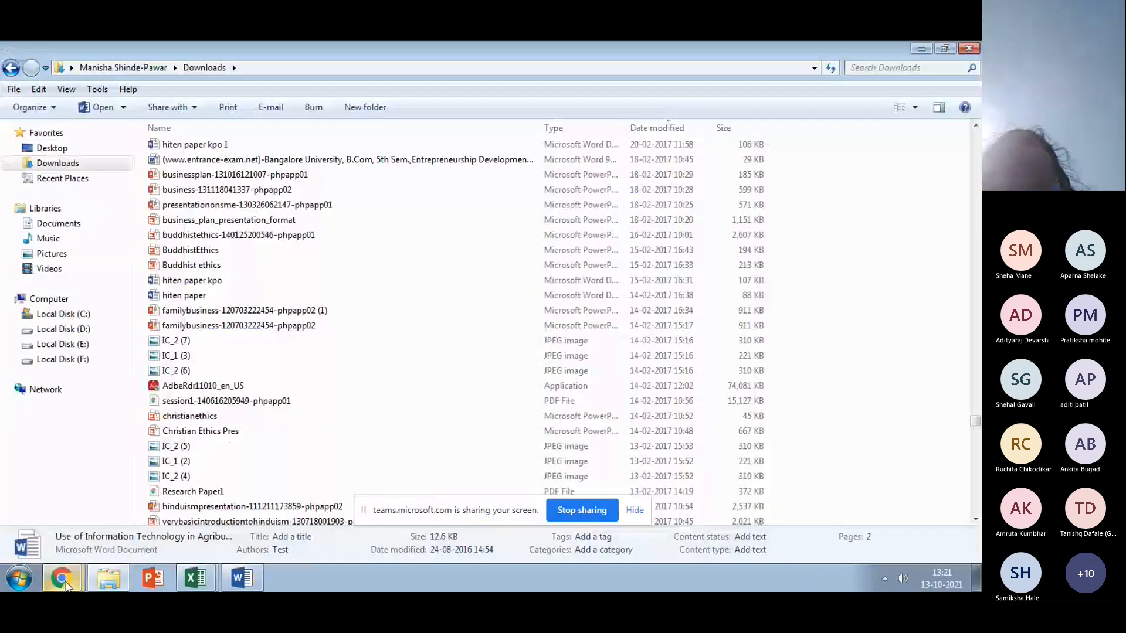
# Step: Bring the common functions Excel workbook back to the front
pyautogui.click(195, 579)
# Step: Enter =DATEDIF(D6,E6) in cell D8
pyautogui.write('=date')
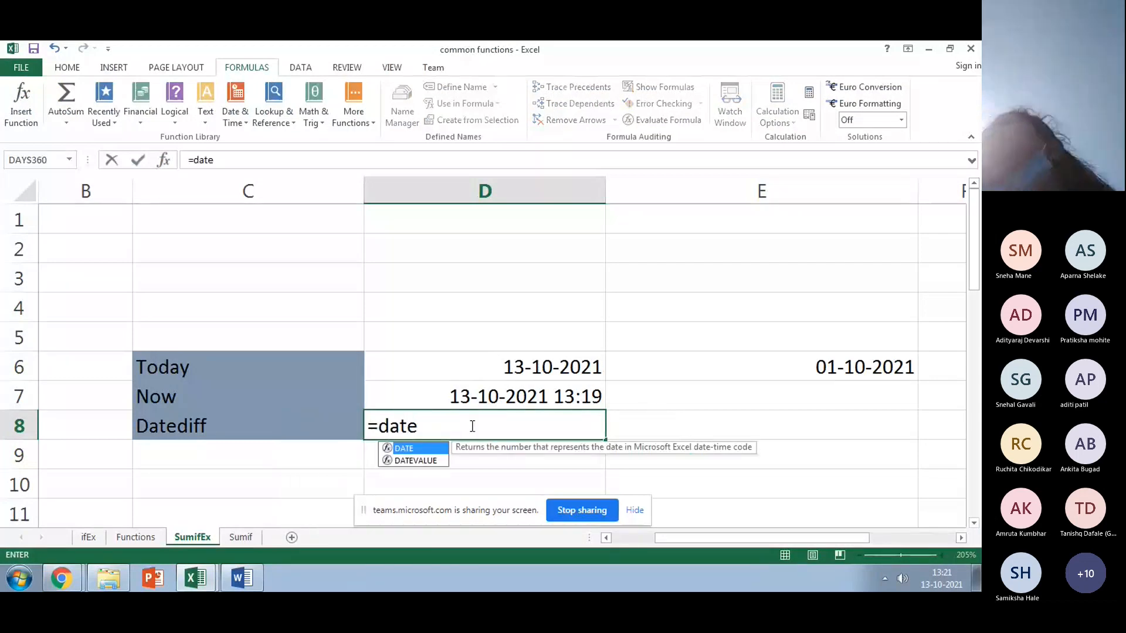
pyautogui.write('dif(')
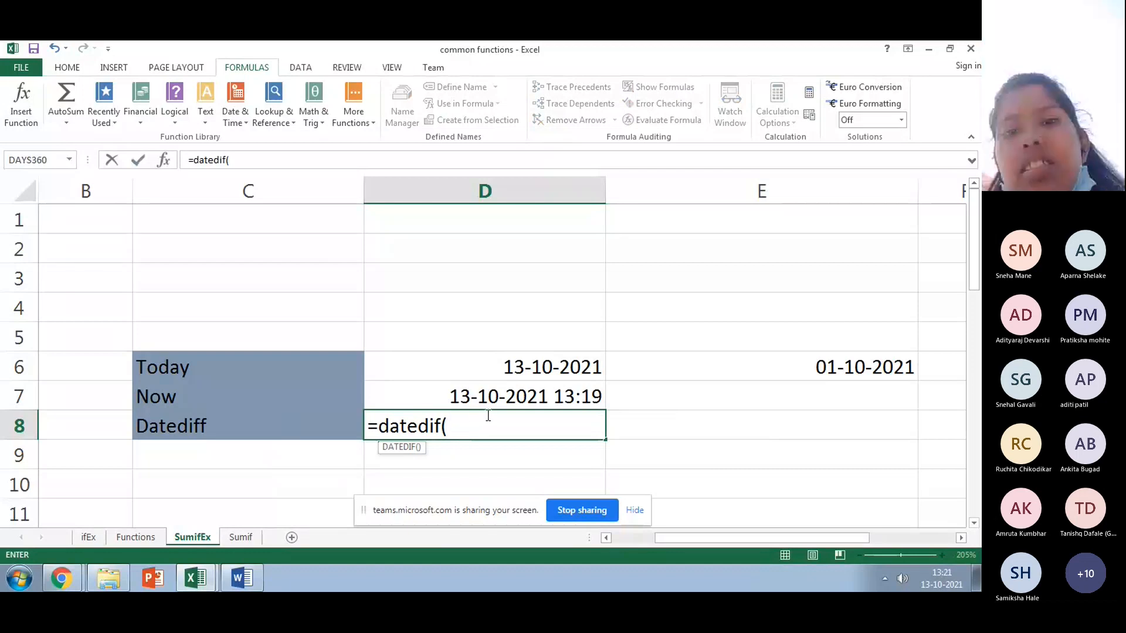
pyautogui.click(531, 371)
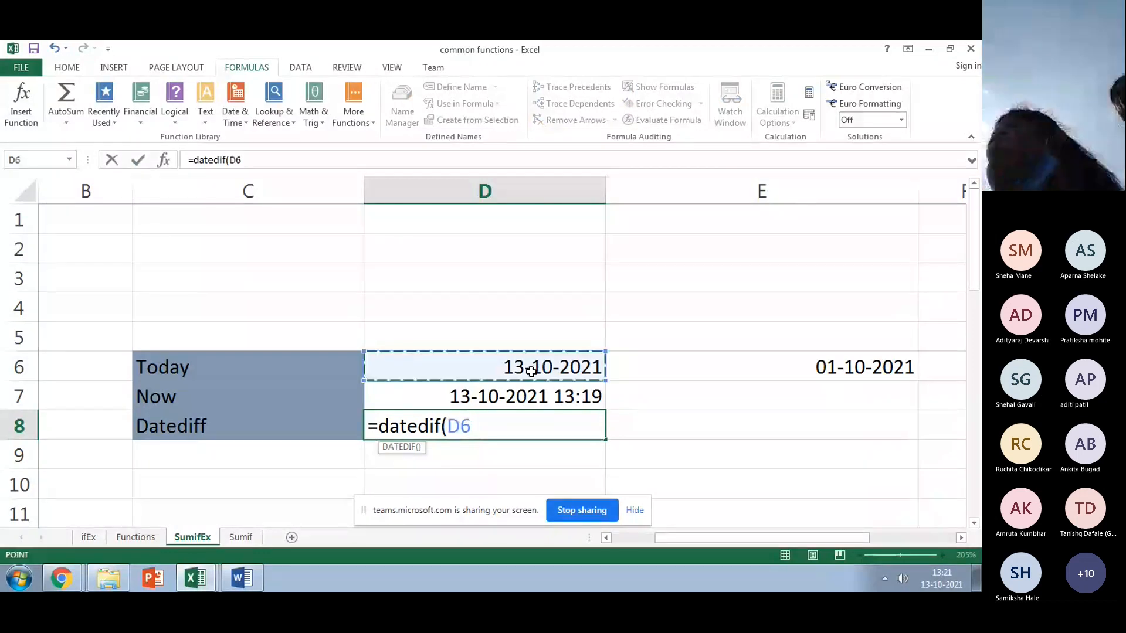
pyautogui.write(',')
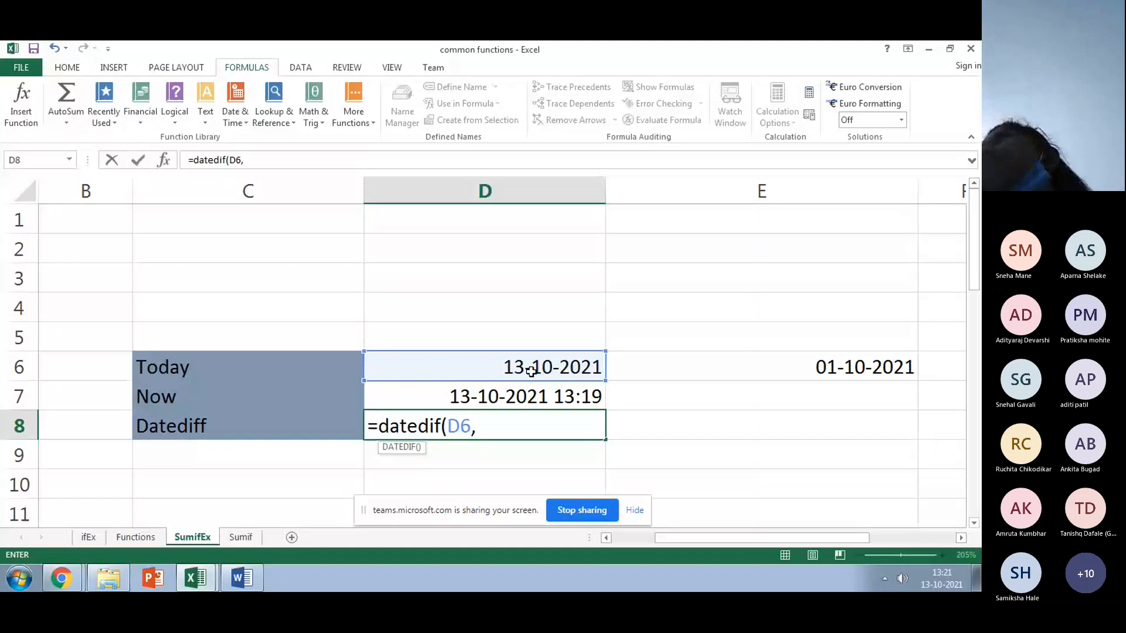
pyautogui.click(768, 364)
pyautogui.write(')')
pyautogui.press('Return')
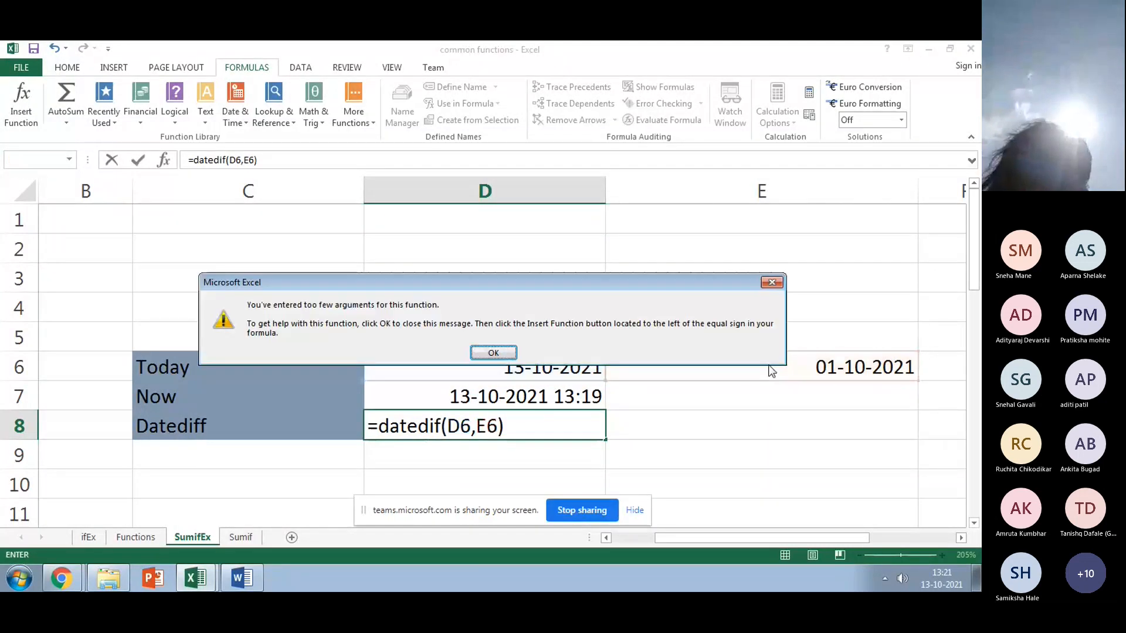
# Step: Dismiss the too-few-arguments warning and remove the formula's closing parenthesis
pyautogui.click(508, 354)
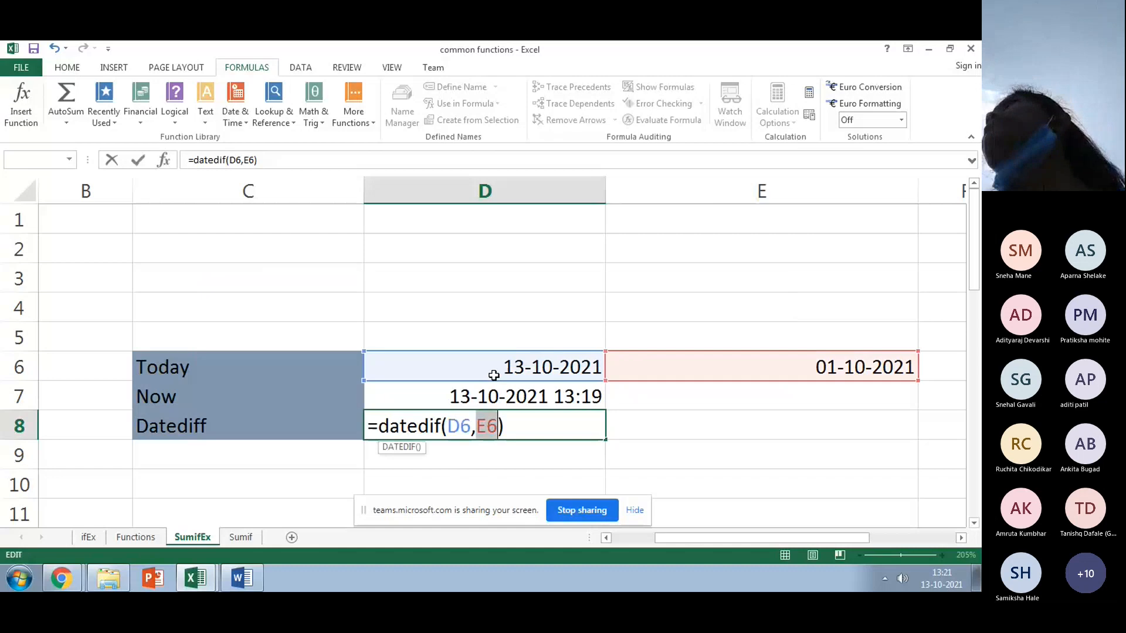
pyautogui.click(512, 427)
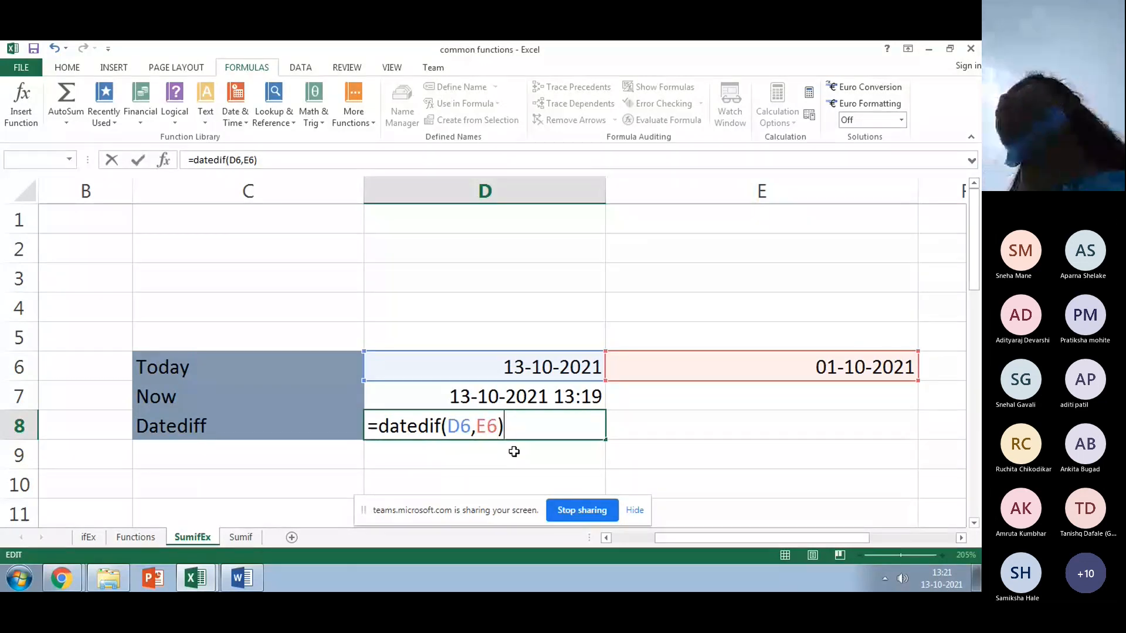
pyautogui.press('BackSpace')
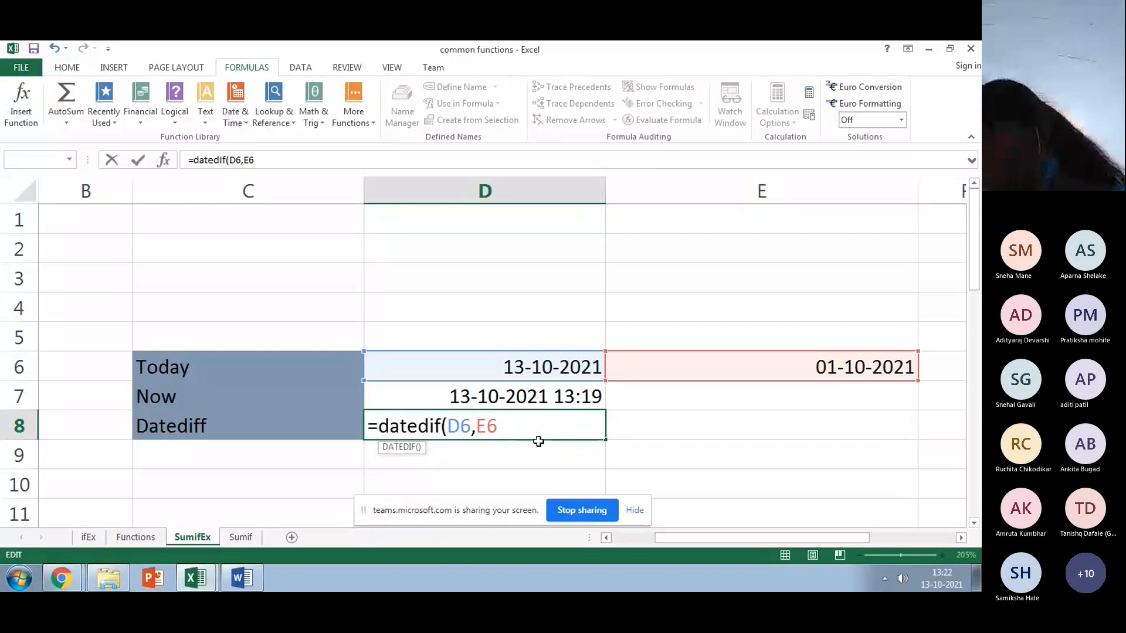
# Step: Add 'days' as the third DATEDIF argument in D8, undoing the accidentally inserted DAYS function
pyautogui.write(',')
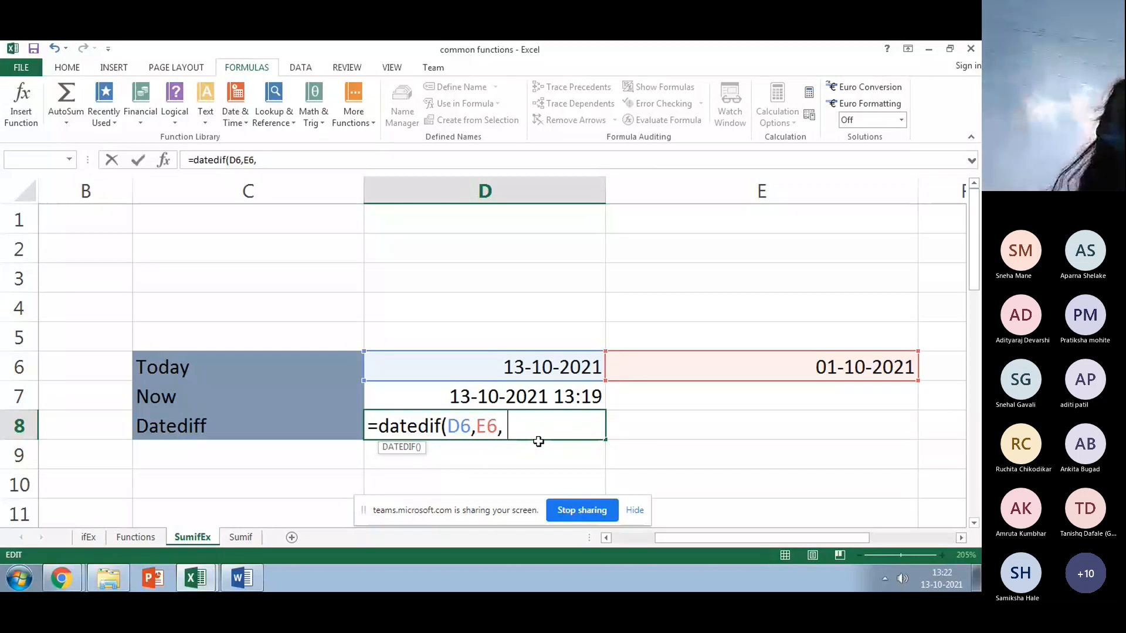
pyautogui.write(' da')
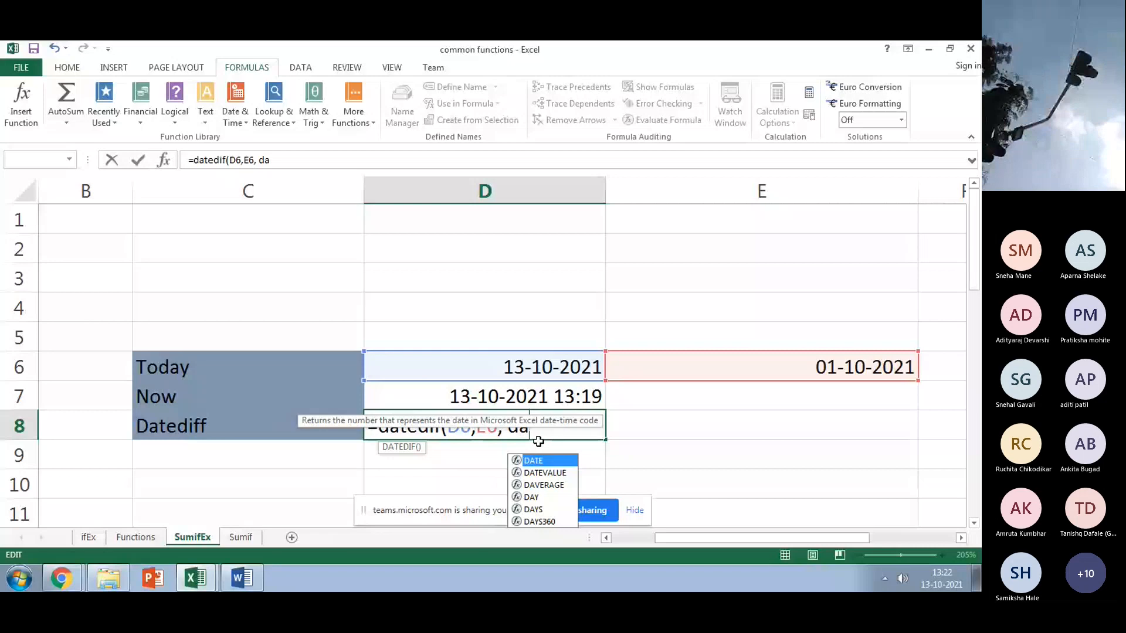
pyautogui.doubleClick(535, 509)
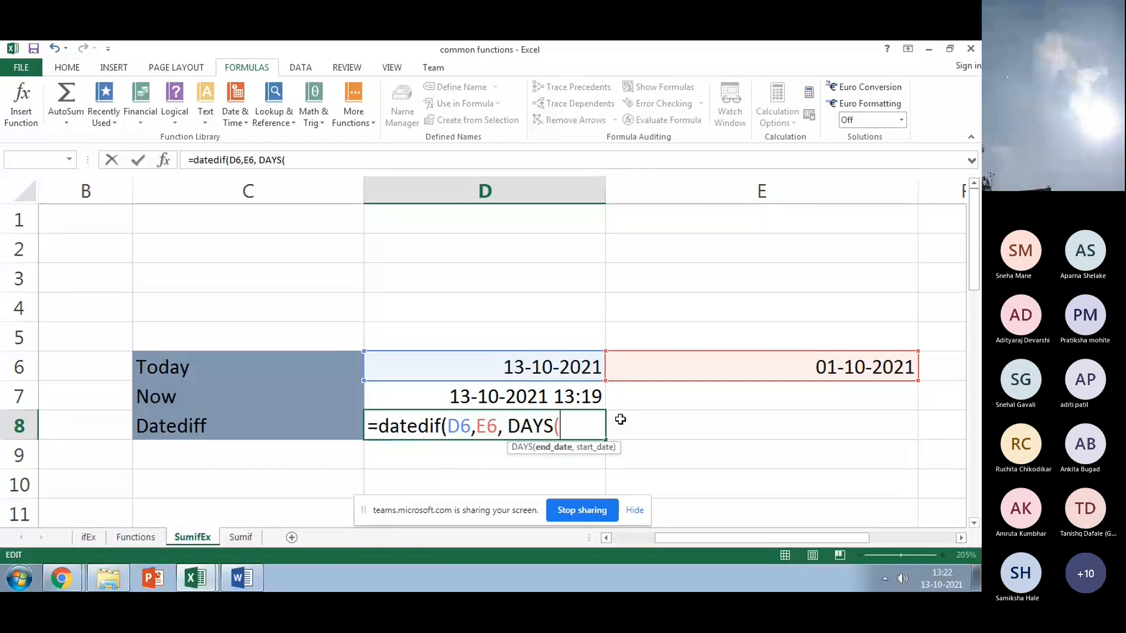
pyautogui.press('BackSpace')
pyautogui.press('BackSpace')
pyautogui.press('BackSpace')
pyautogui.press('BackSpace')
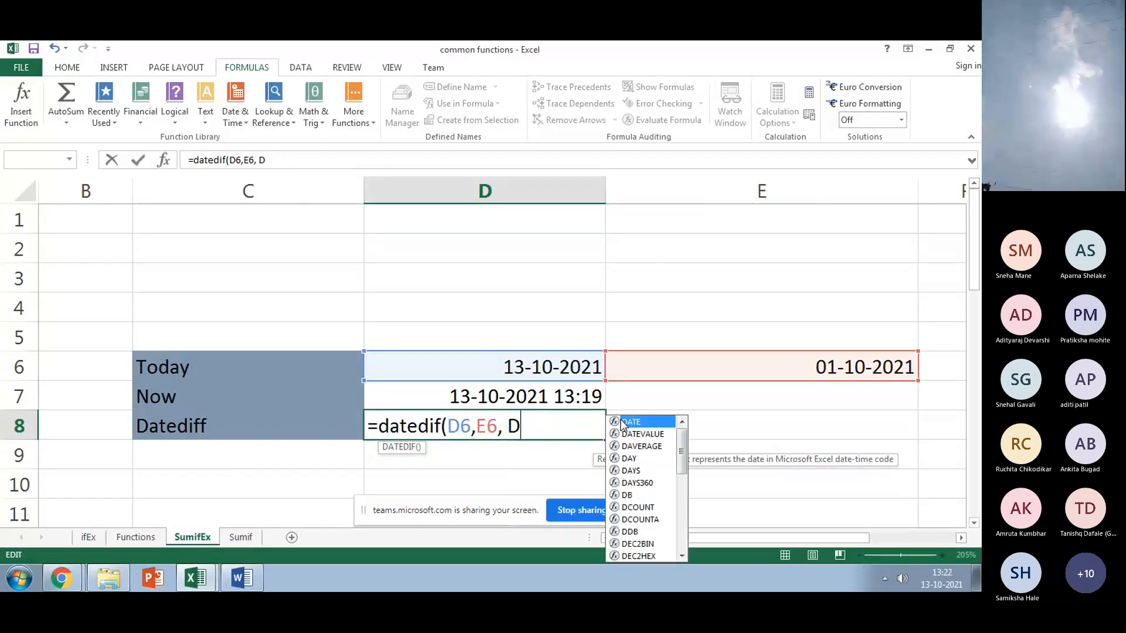
pyautogui.press('BackSpace')
pyautogui.write('d')
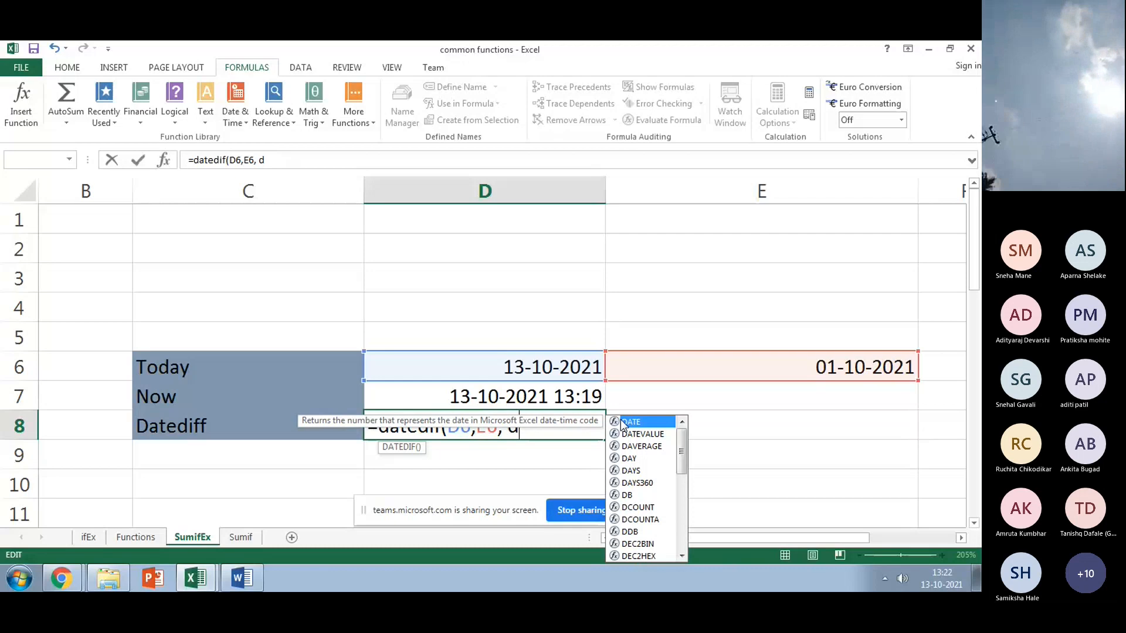
pyautogui.write('a')
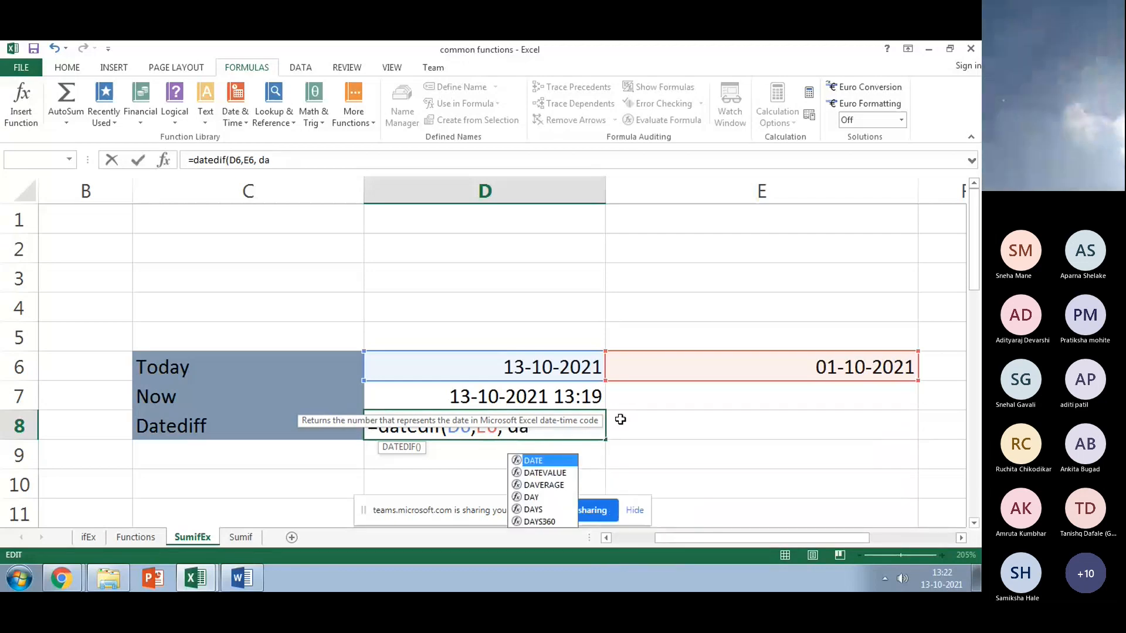
pyautogui.write('ys')
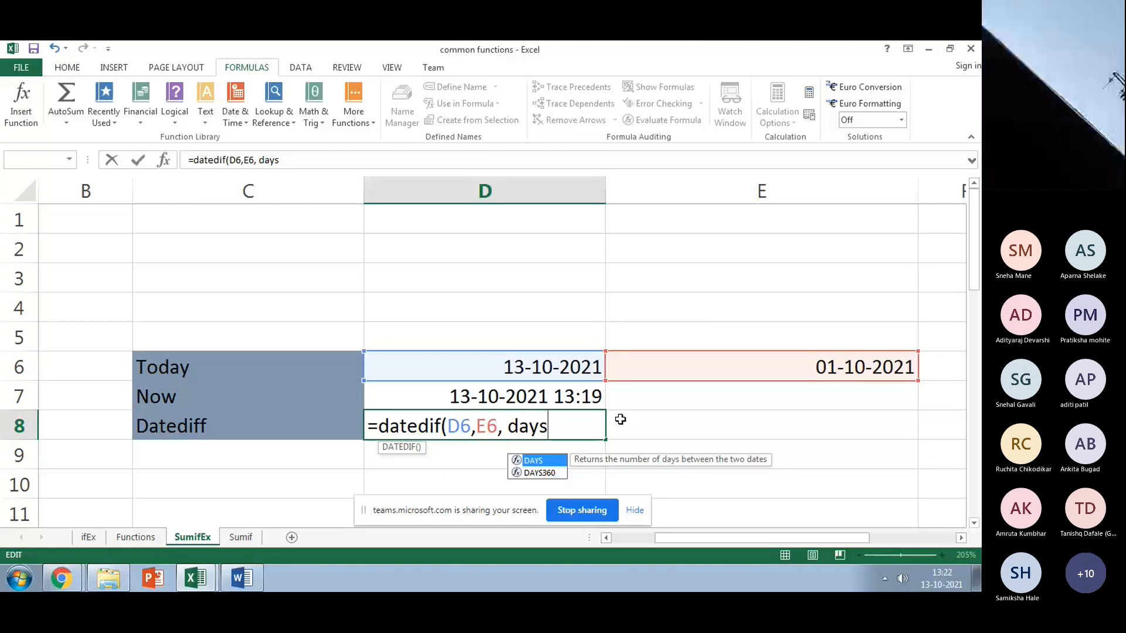
pyautogui.press('Return')
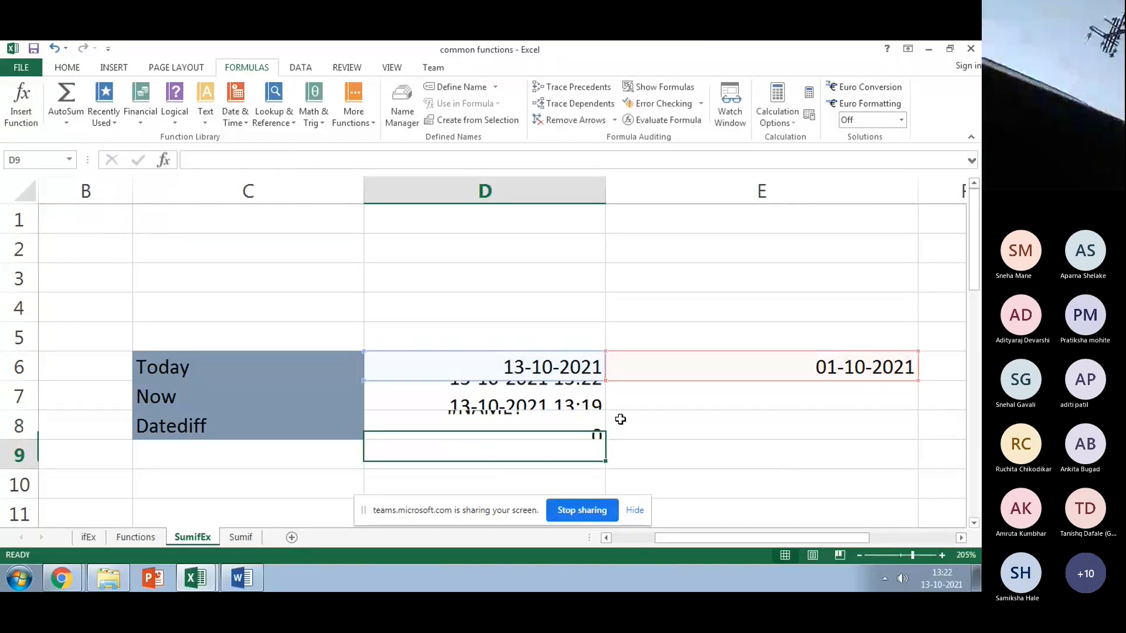
# Step: Replace the days argument in D8's formula with the quoted unit "dd"
pyautogui.click(565, 425)
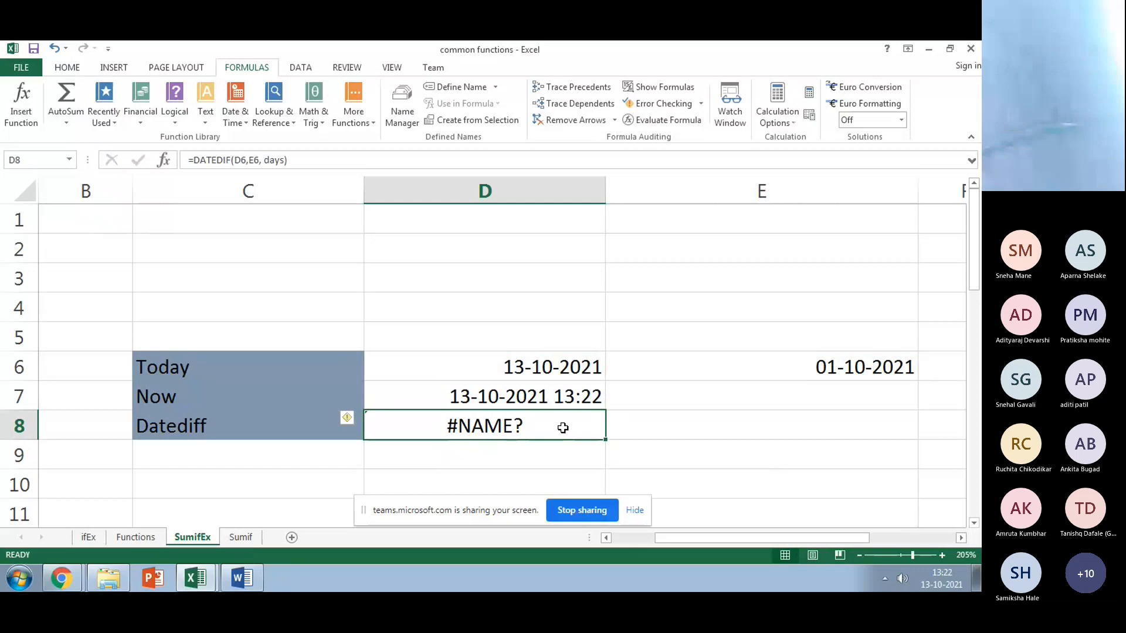
pyautogui.click(279, 161)
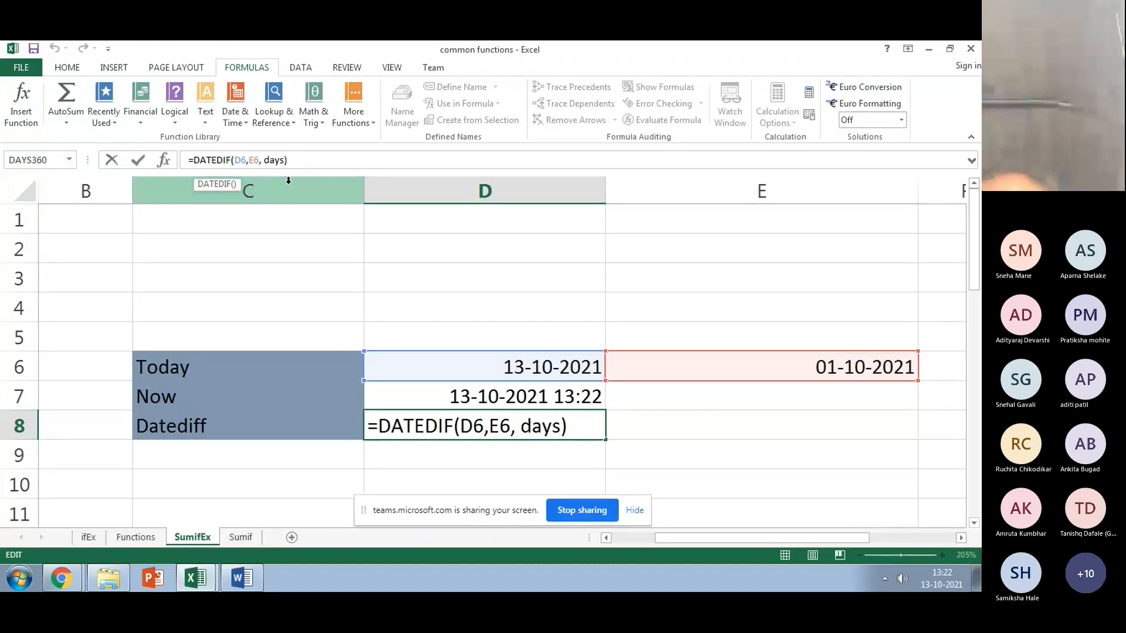
pyautogui.doubleClick(281, 160)
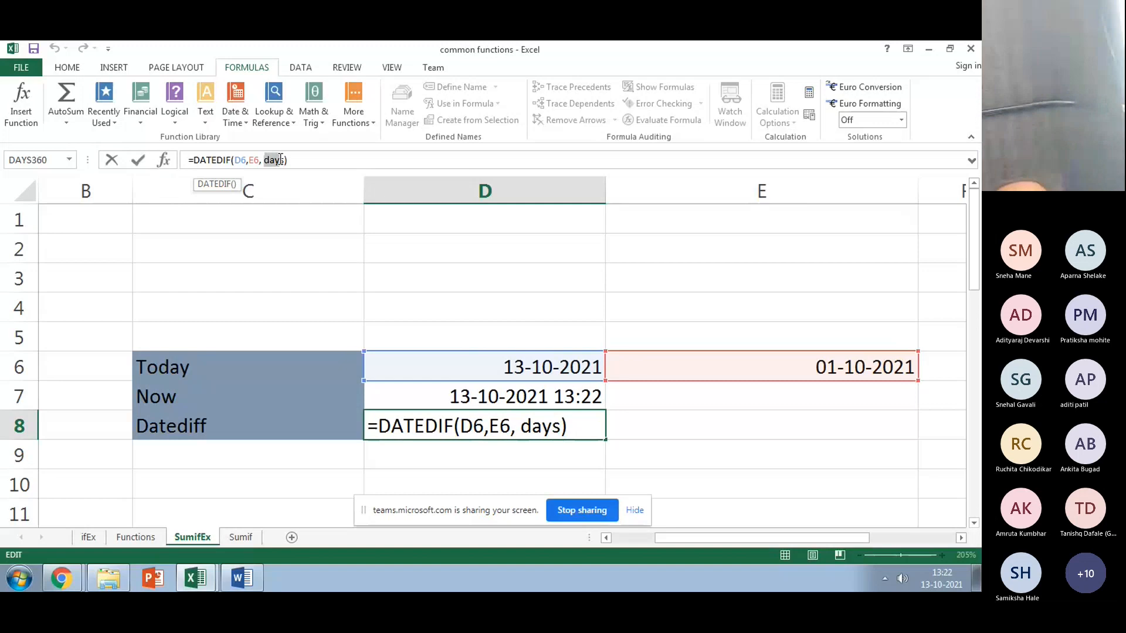
pyautogui.write('"d')
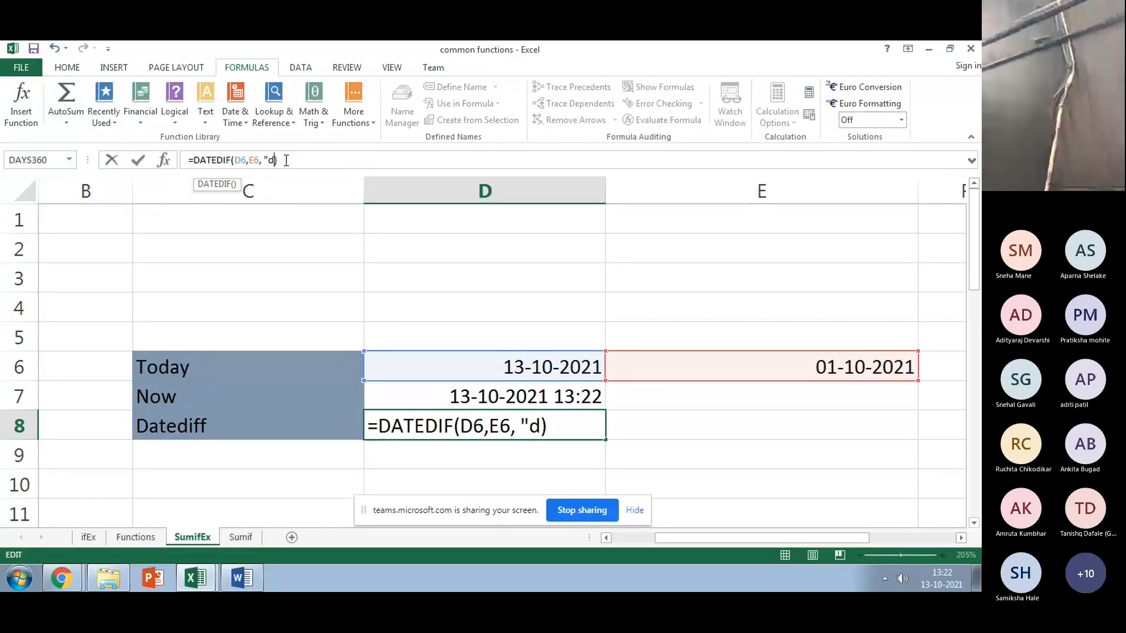
pyautogui.write('d"')
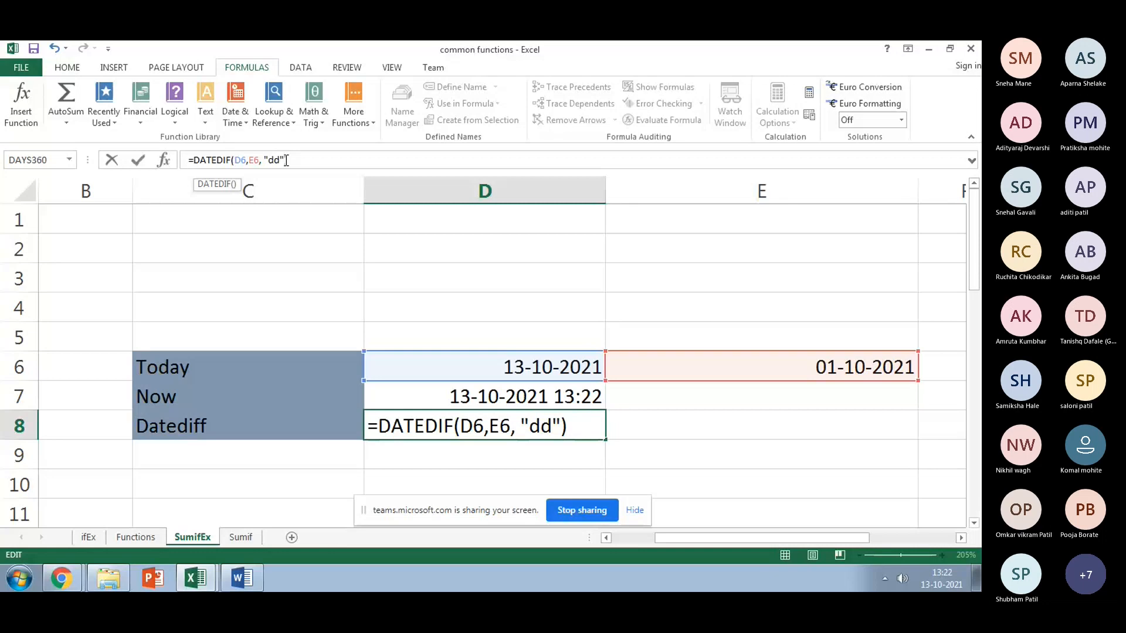
pyautogui.press('Return')
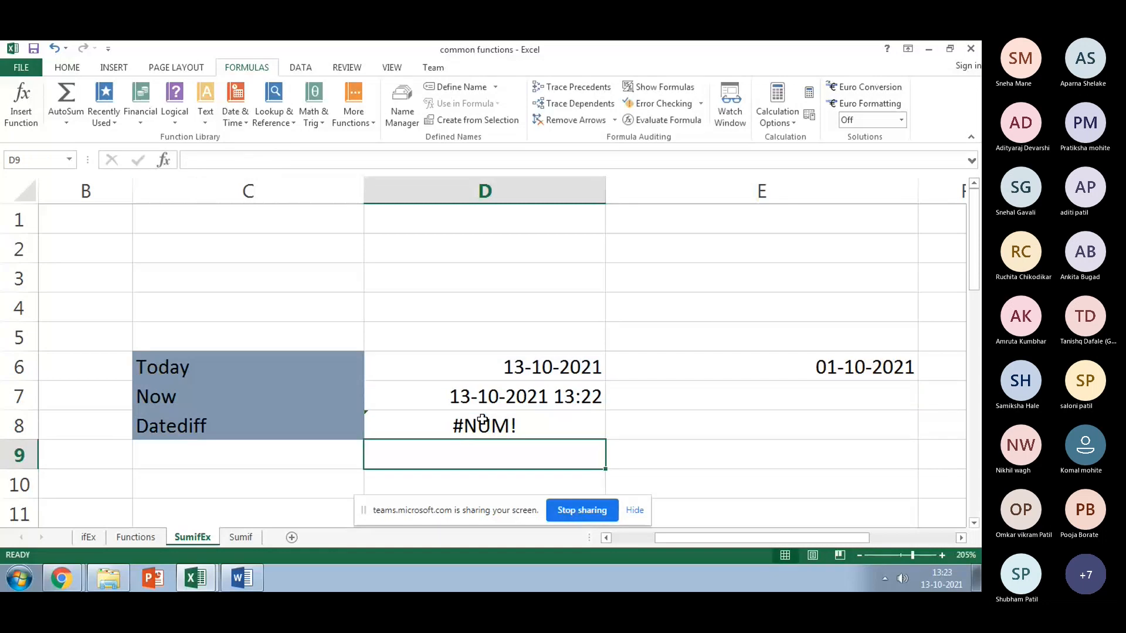
# Step: Re-edit the D8 formula and commit it with the "d" unit
pyautogui.click(482, 420)
pyautogui.click(275, 159)
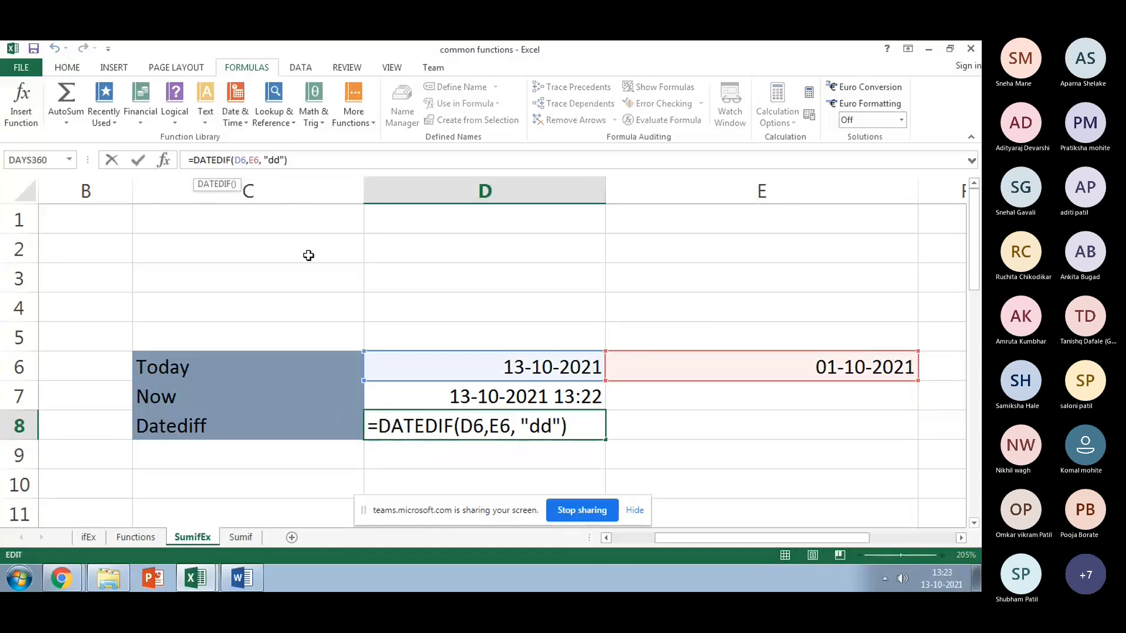
pyautogui.press('Return')
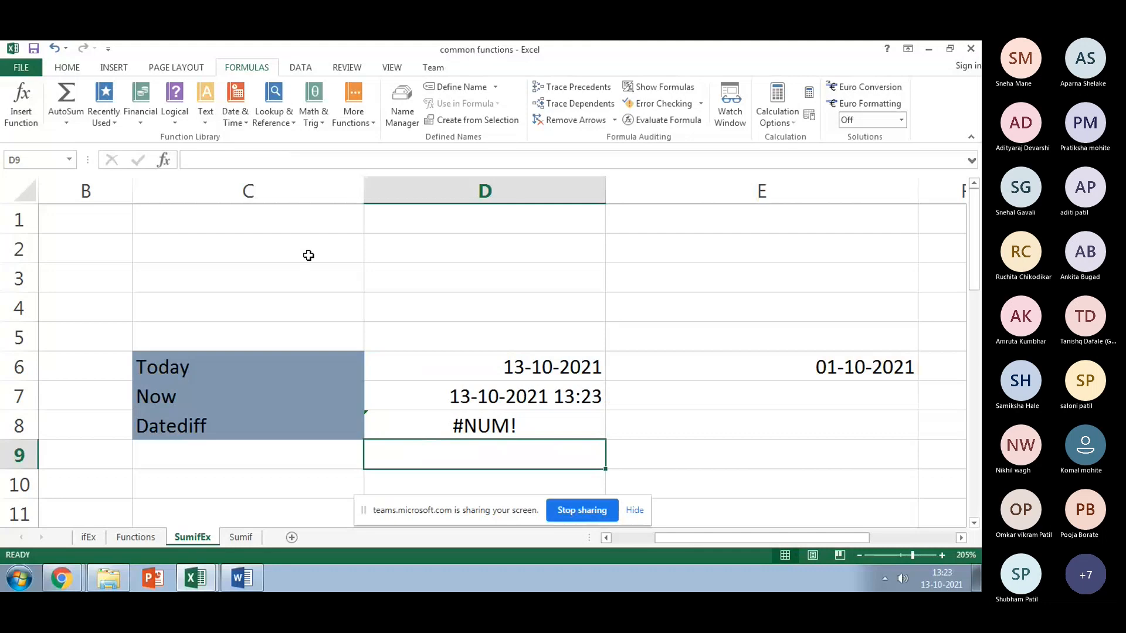
# Step: Change the DATEDIF unit in D8 to "y"
pyautogui.click(555, 427)
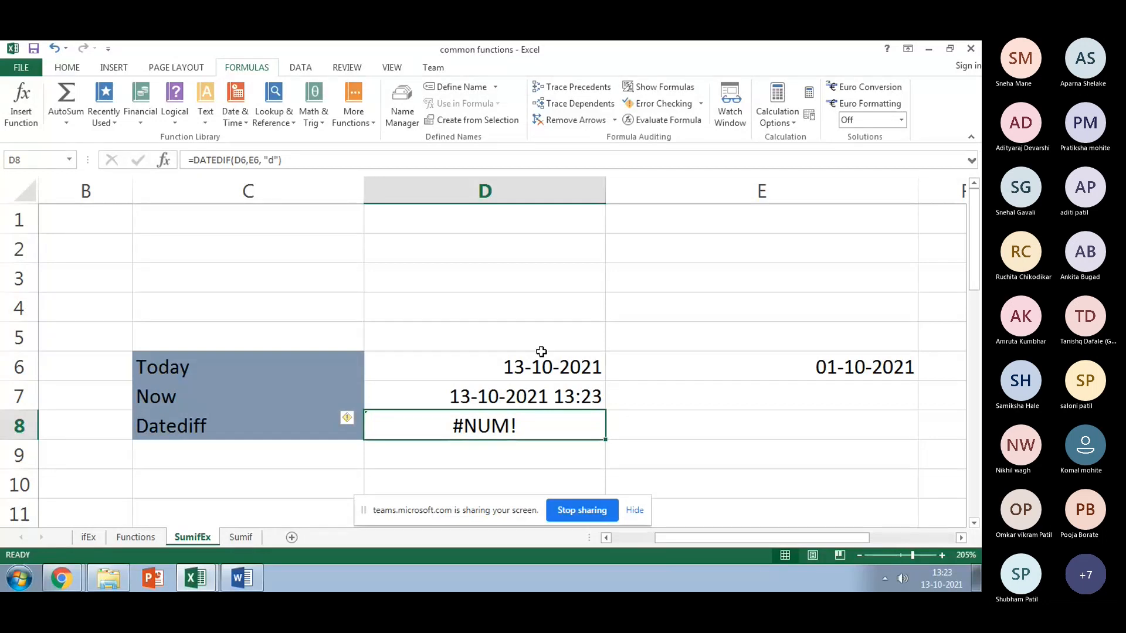
pyautogui.press('F2')
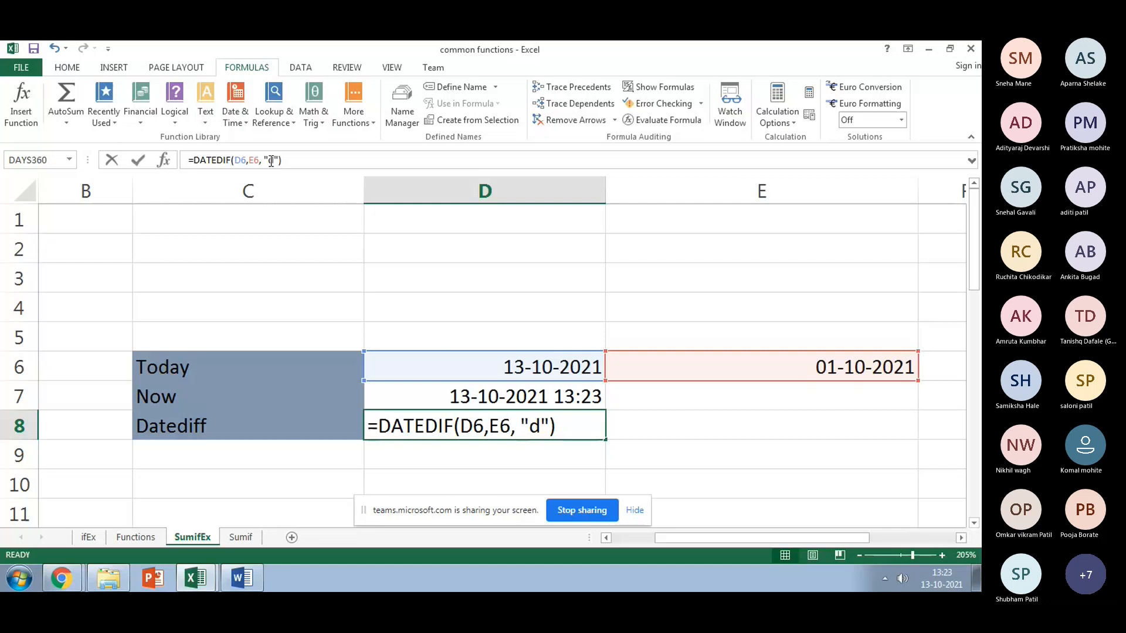
pyautogui.doubleClick(271, 161)
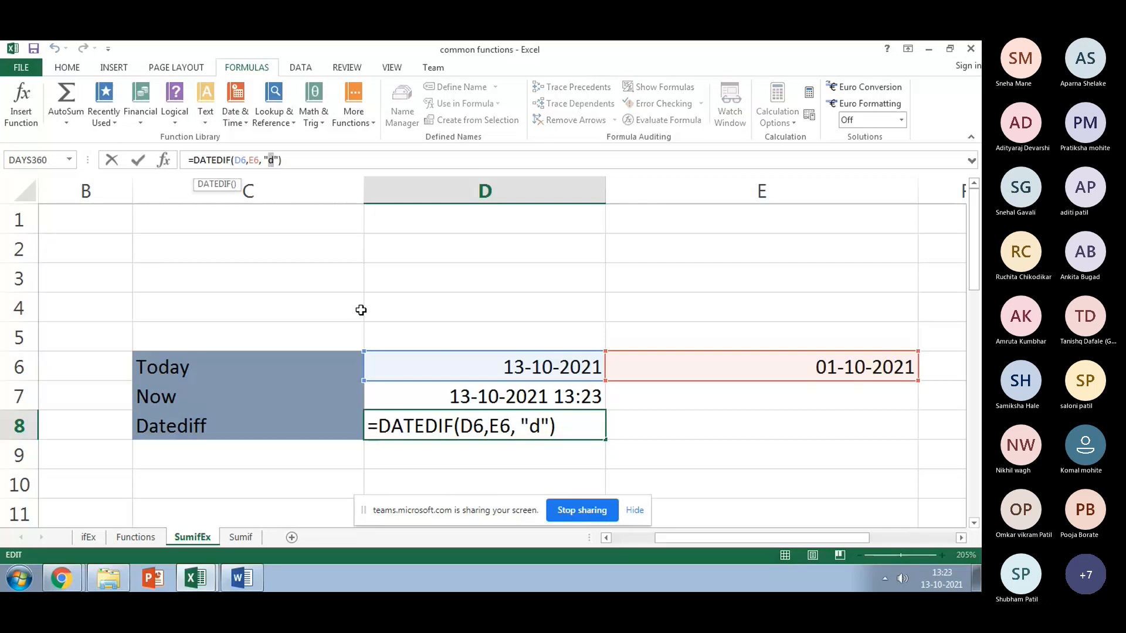
pyautogui.write('y')
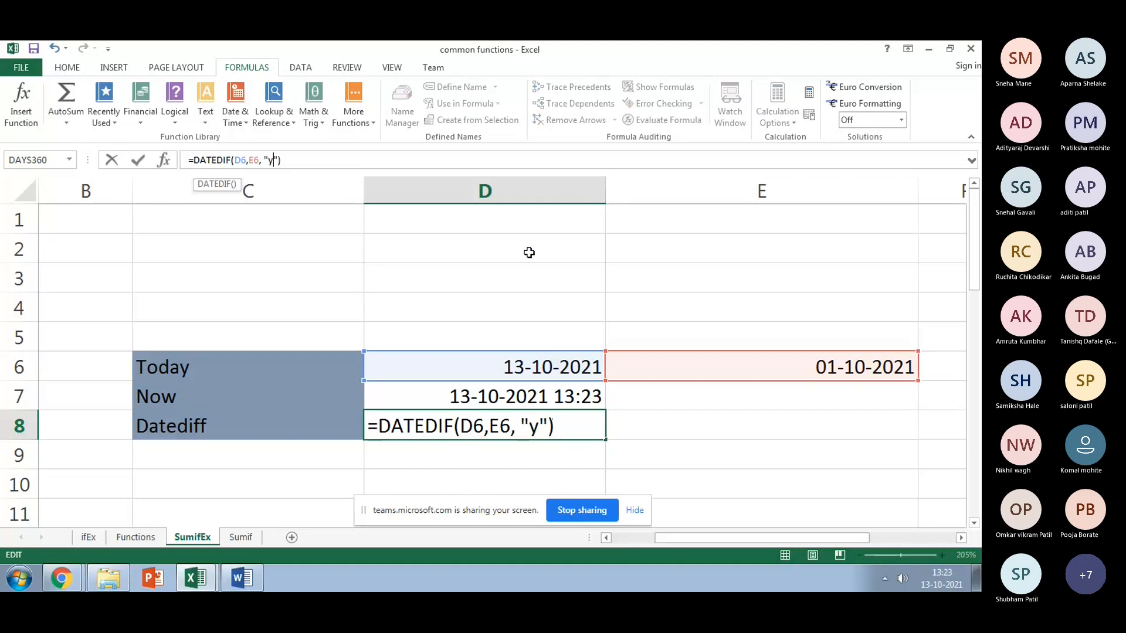
pyautogui.press('Return')
# Step: Change the date in E6 to 01-10-2020
pyautogui.click(572, 354)
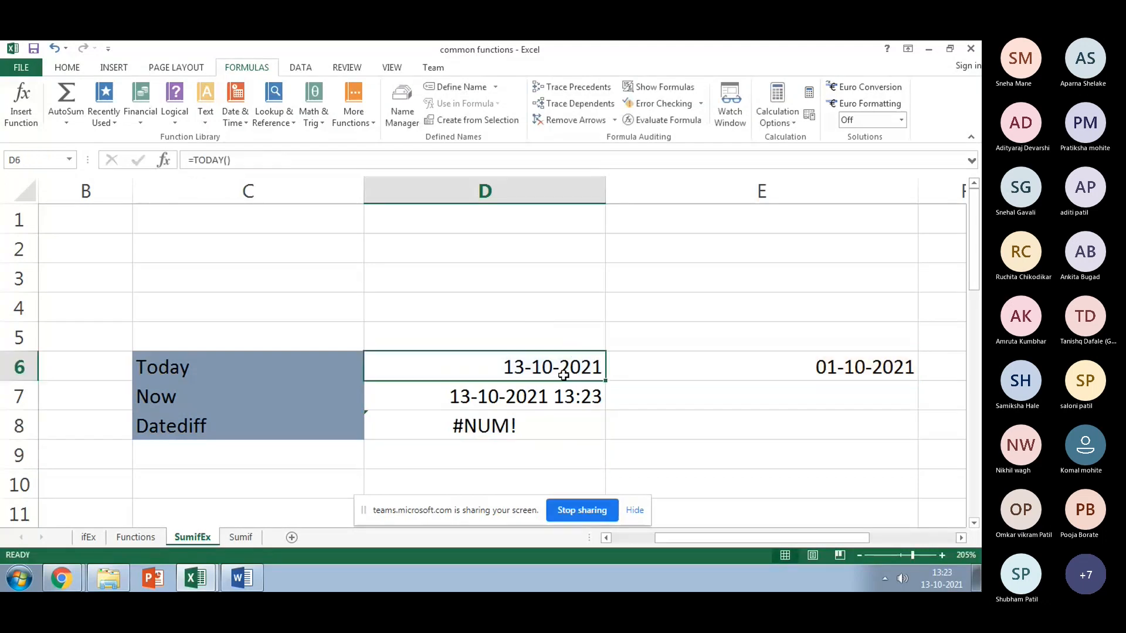
pyautogui.click(742, 354)
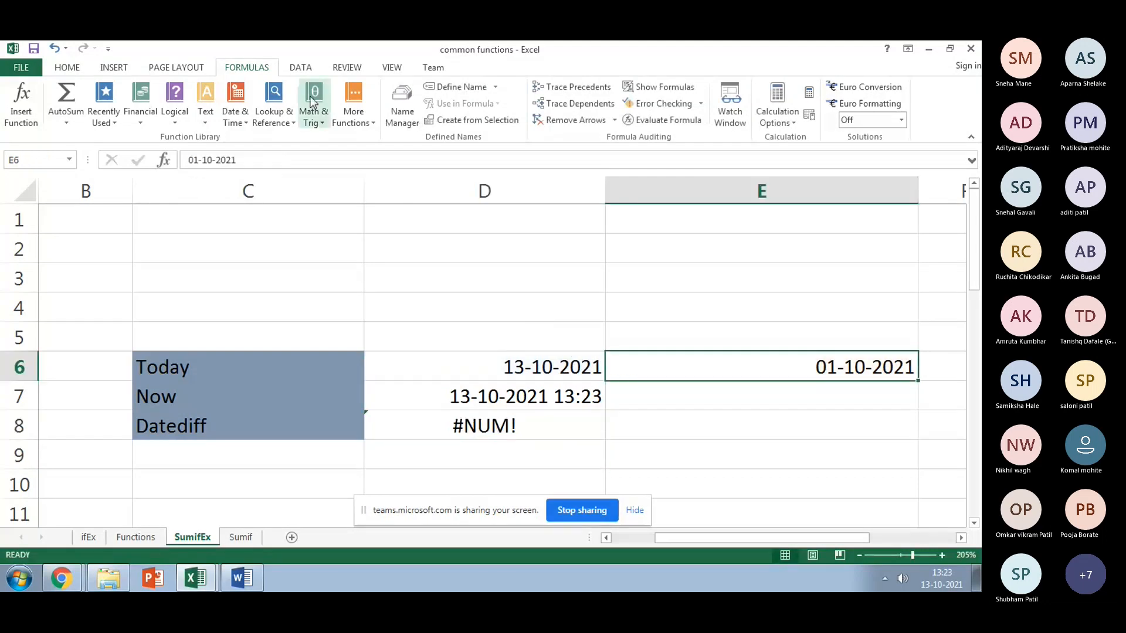
pyautogui.click(252, 158)
pyautogui.press('BackSpace')
pyautogui.write('0')
pyautogui.press('Return')
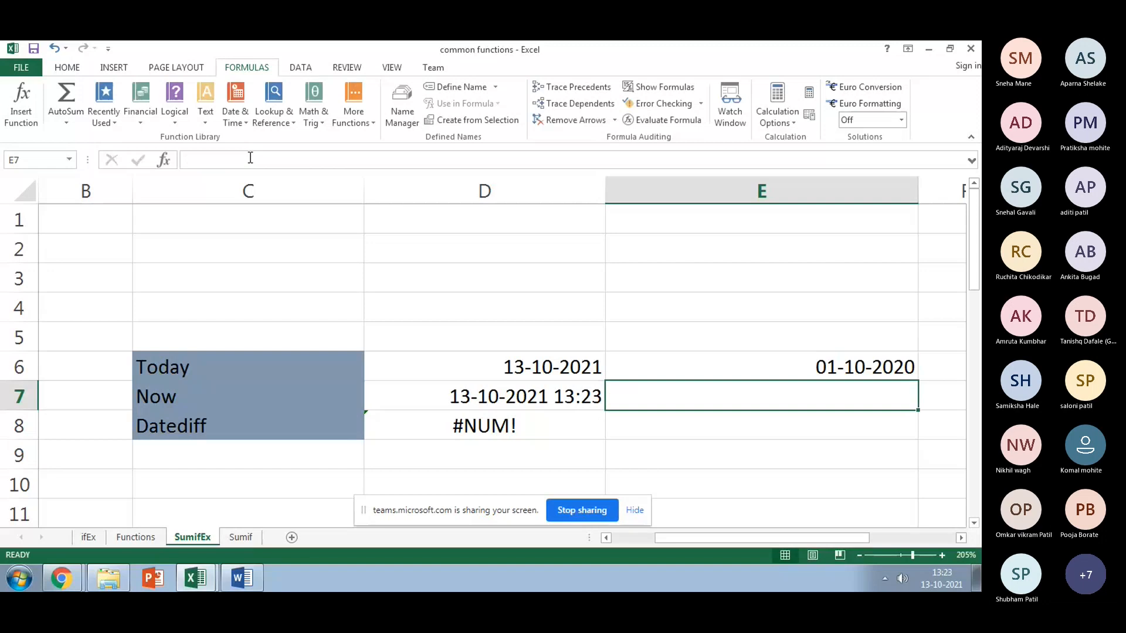
# Step: Swap the date arguments so D8 reads =DATEDIF(E6,D6,"y"), returning 1
pyautogui.click(455, 423)
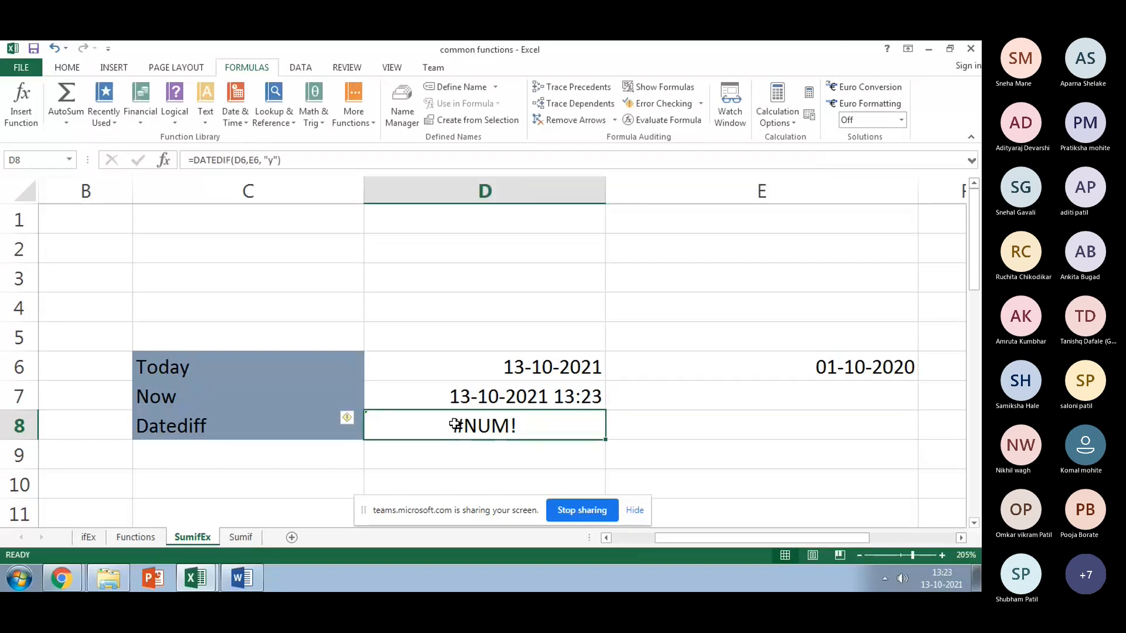
pyautogui.click(237, 159)
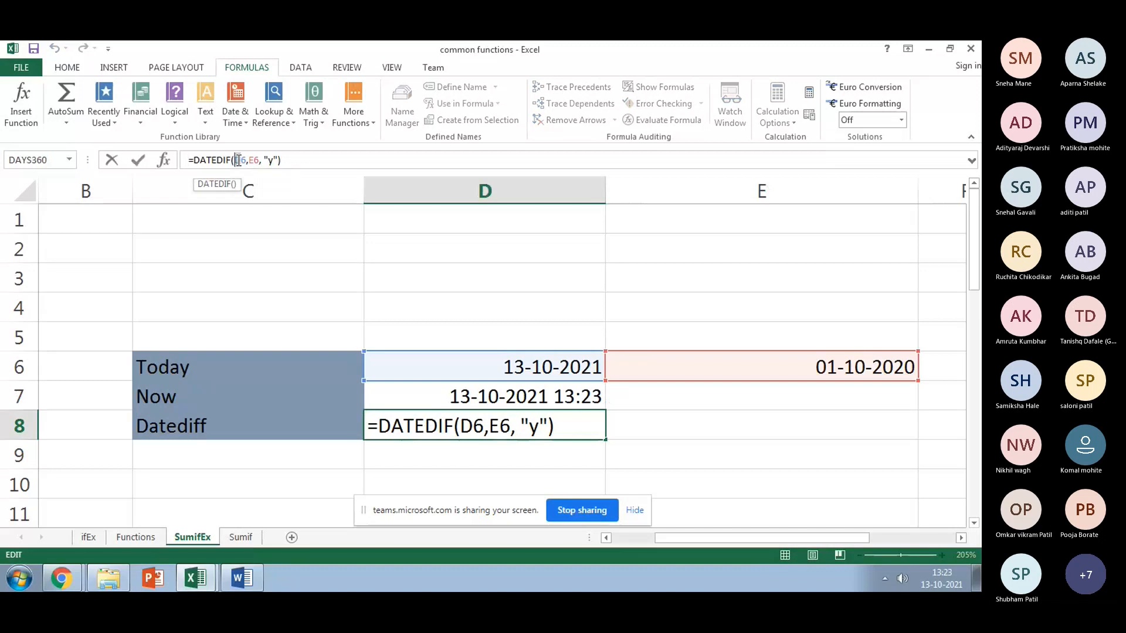
pyautogui.press('Delete')
pyautogui.write('E')
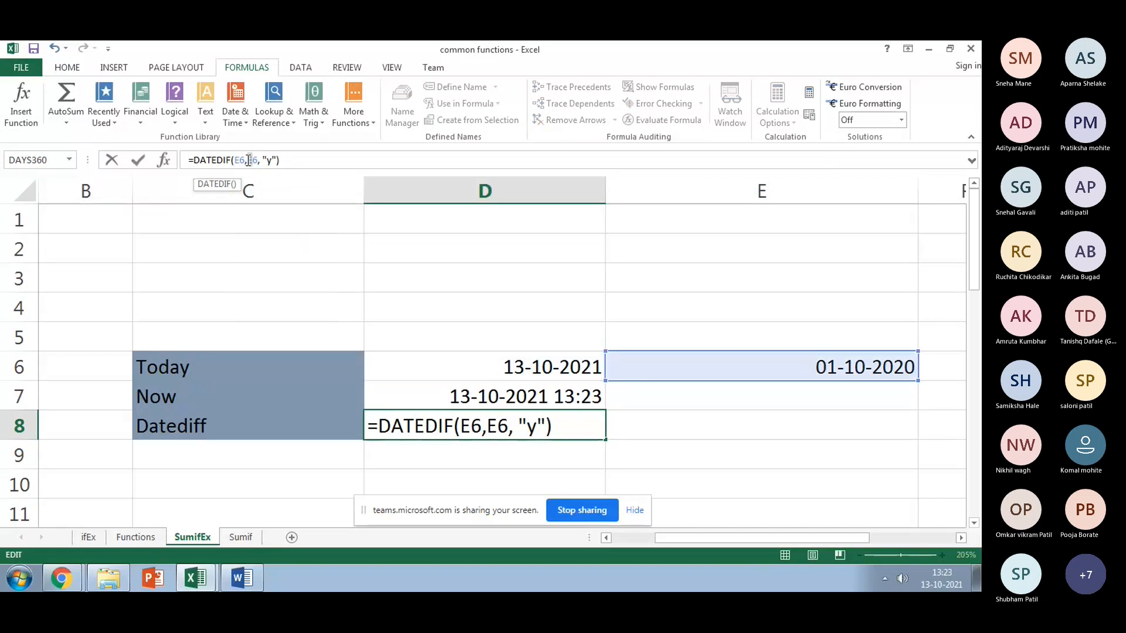
pyautogui.click(249, 160)
pyautogui.press('Delete')
pyautogui.write('D')
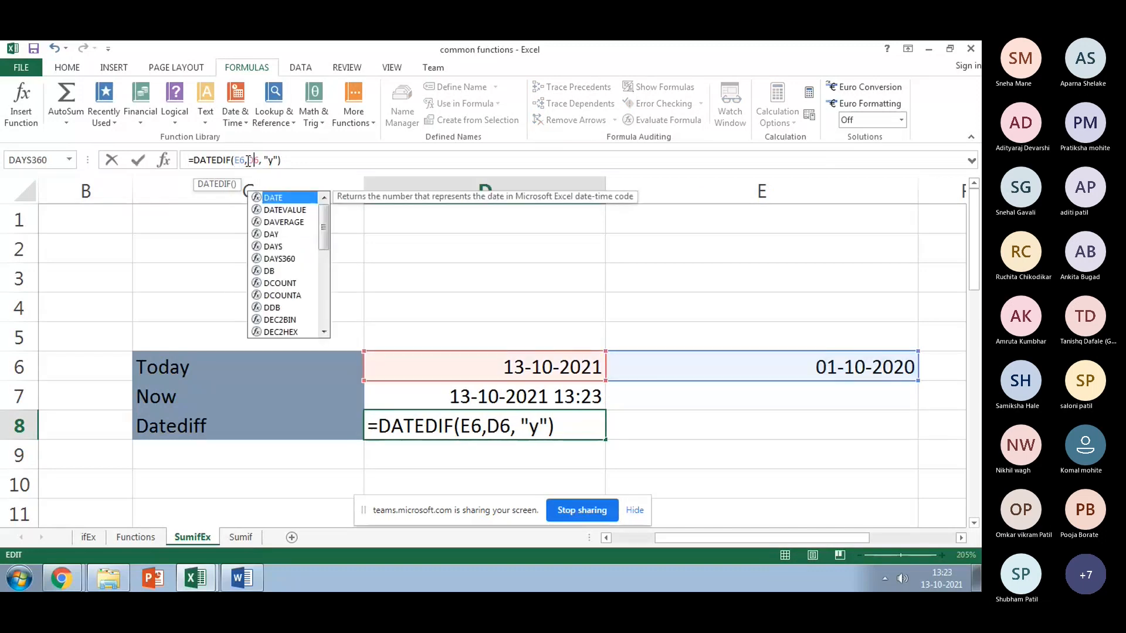
pyautogui.click(304, 158)
pyautogui.press('Return')
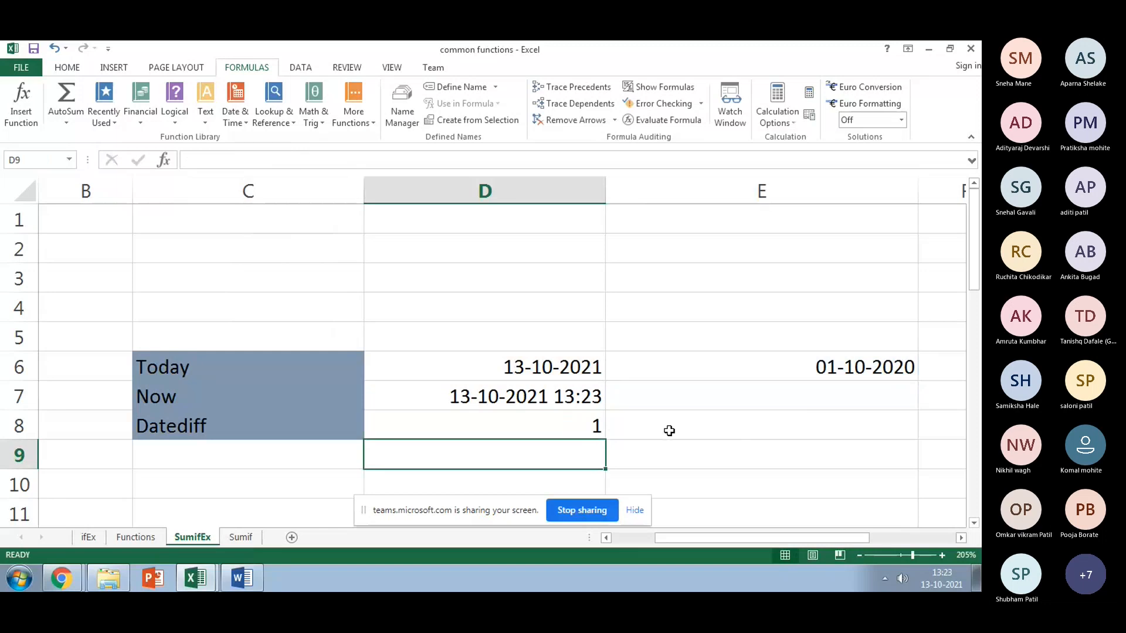
pyautogui.press('Up')
# Step: Change the DATEDIF unit in D8 from "y" to "d"
pyautogui.press('F2')
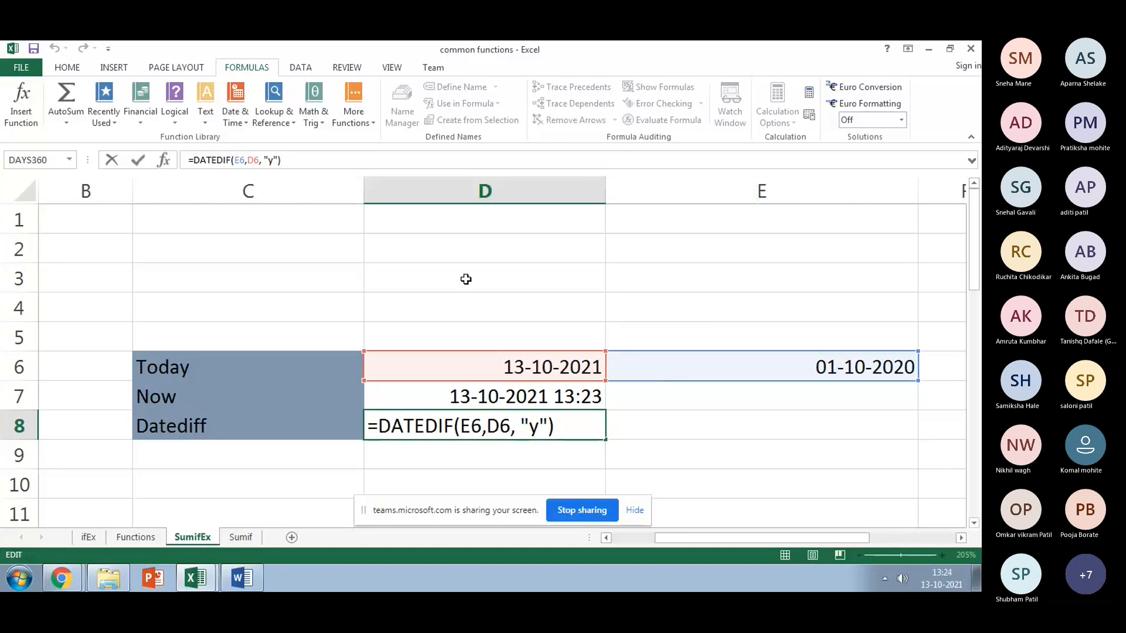
pyautogui.click(270, 160)
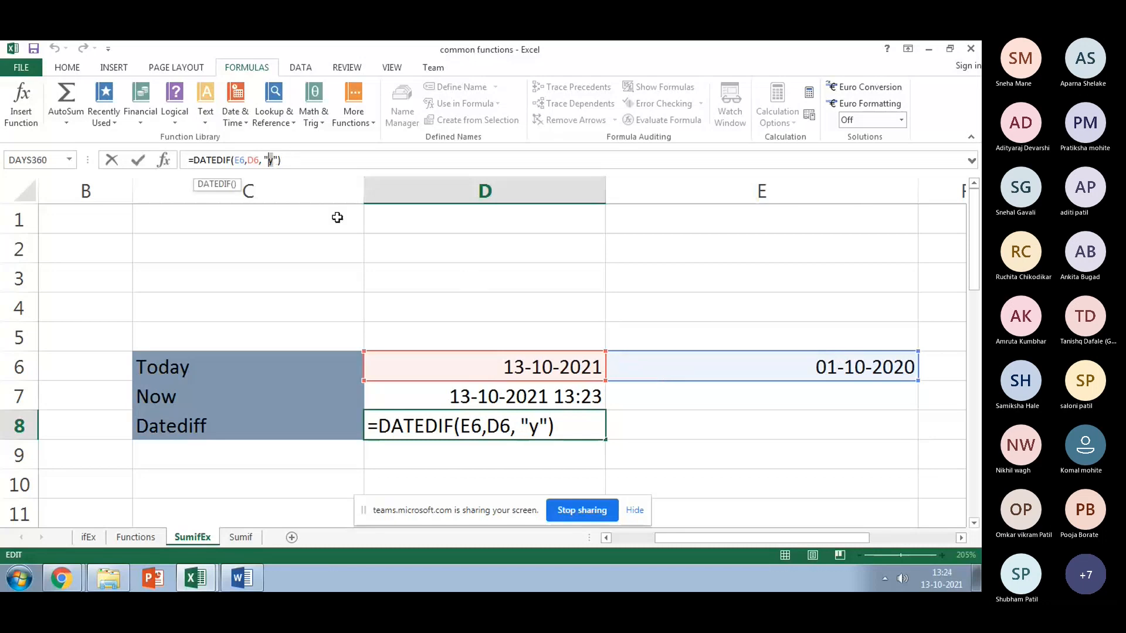
pyautogui.write('d')
pyautogui.press('Return')
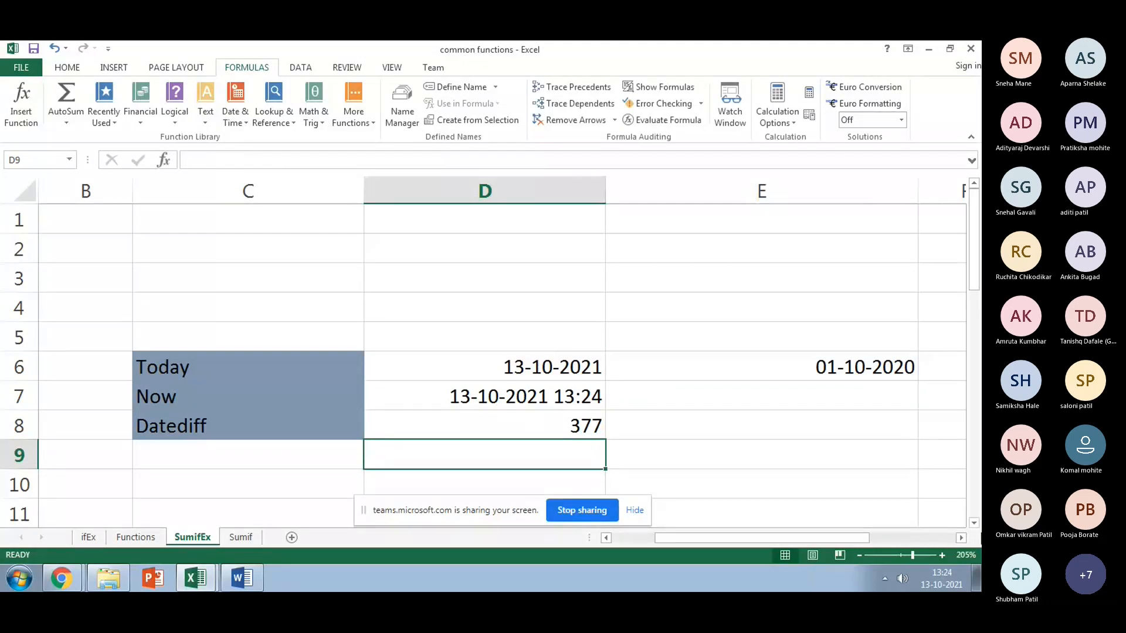
# Step: Change E6's date to 13-10-2020 so D8 returns 365 days
pyautogui.click(519, 370)
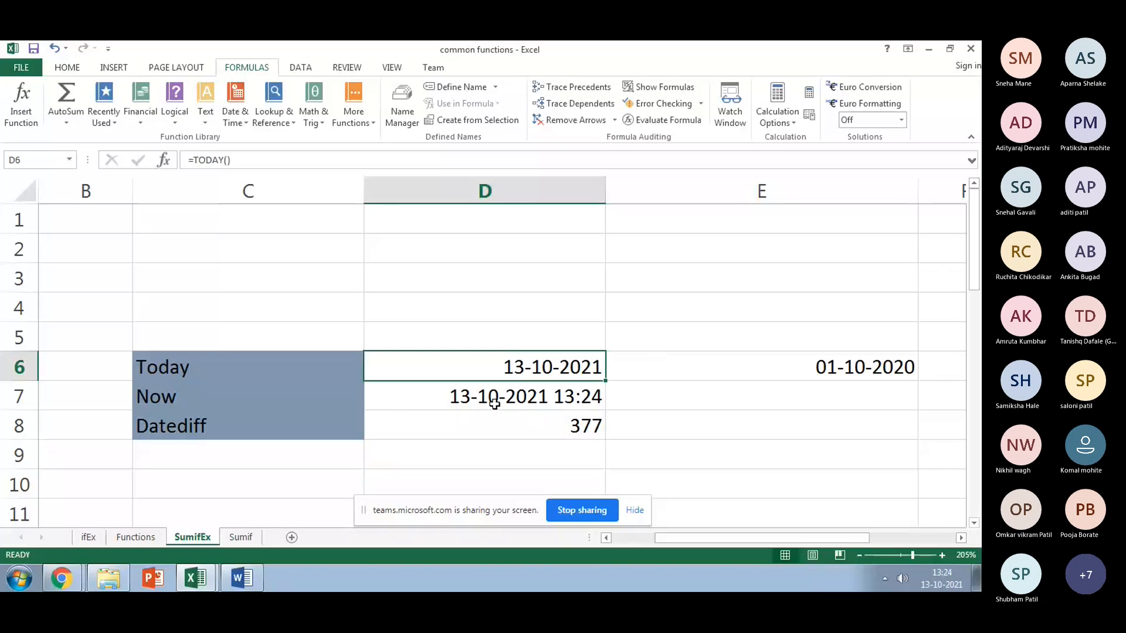
pyautogui.click(762, 368)
pyautogui.doubleClick(194, 160)
pyautogui.write('13')
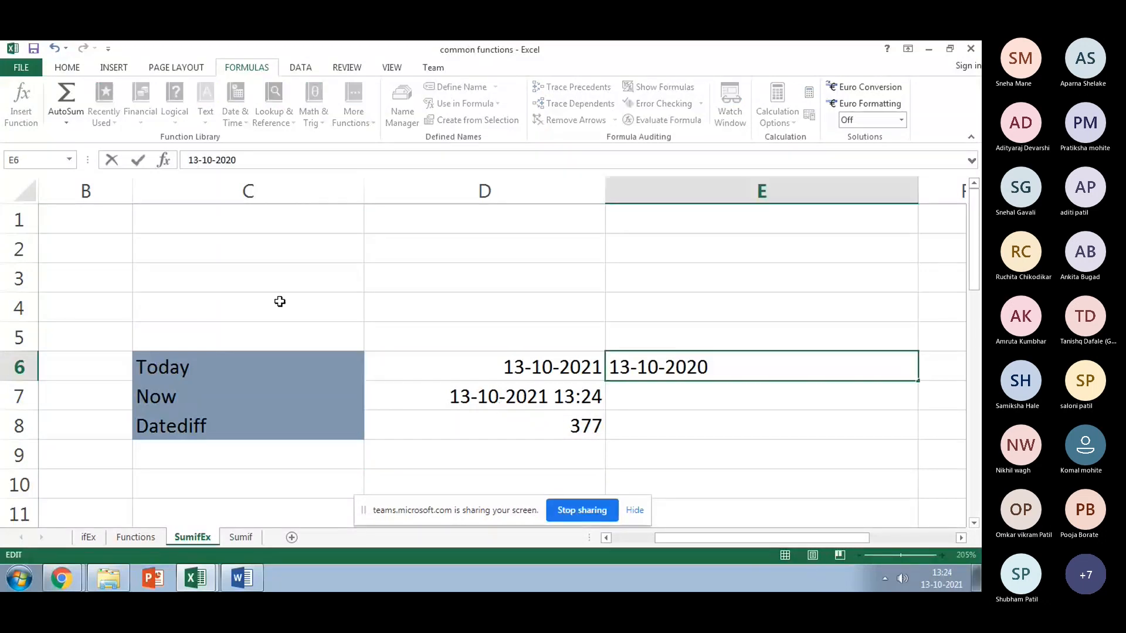
pyautogui.press('Return')
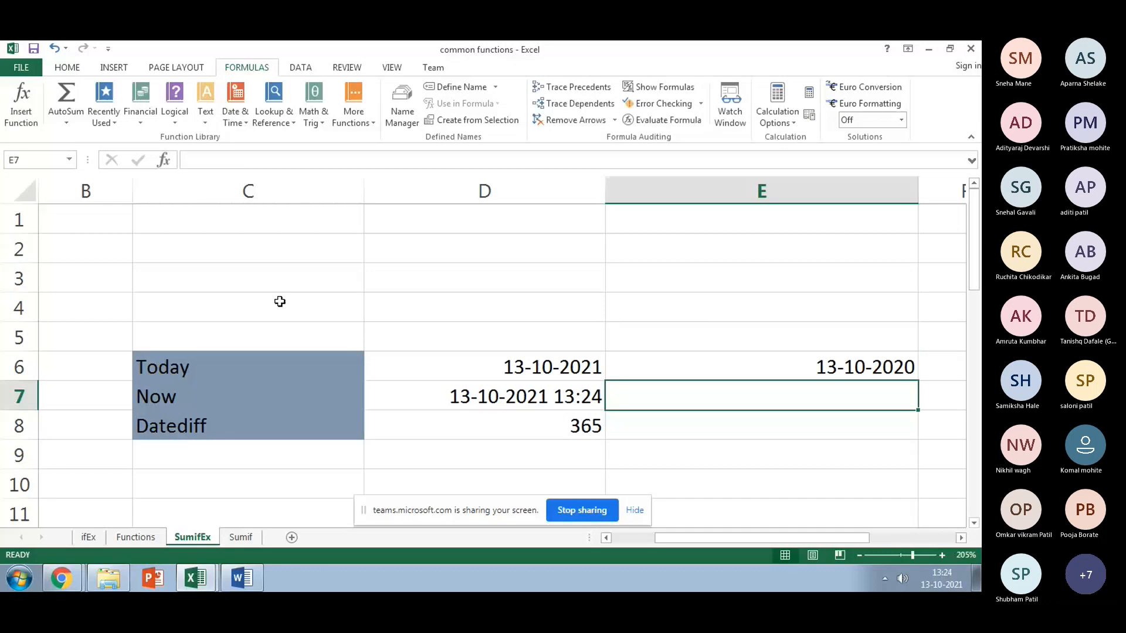
pyautogui.click(454, 427)
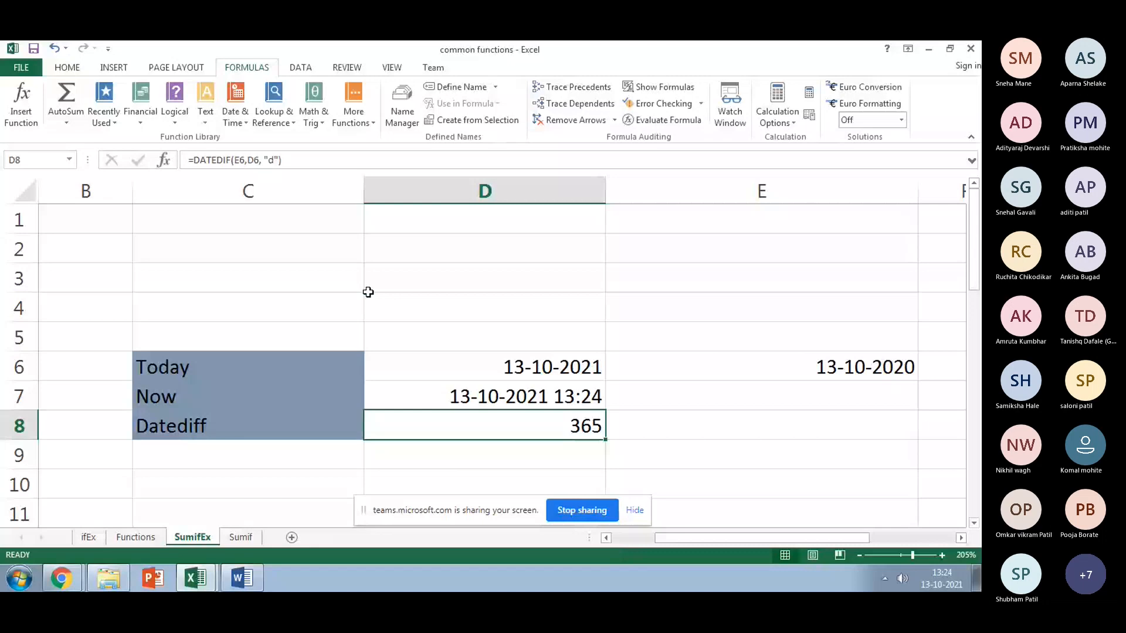
# Step: Scroll the sheet and select cells C10 and C11
pyautogui.scroll(-1, 349, 293)
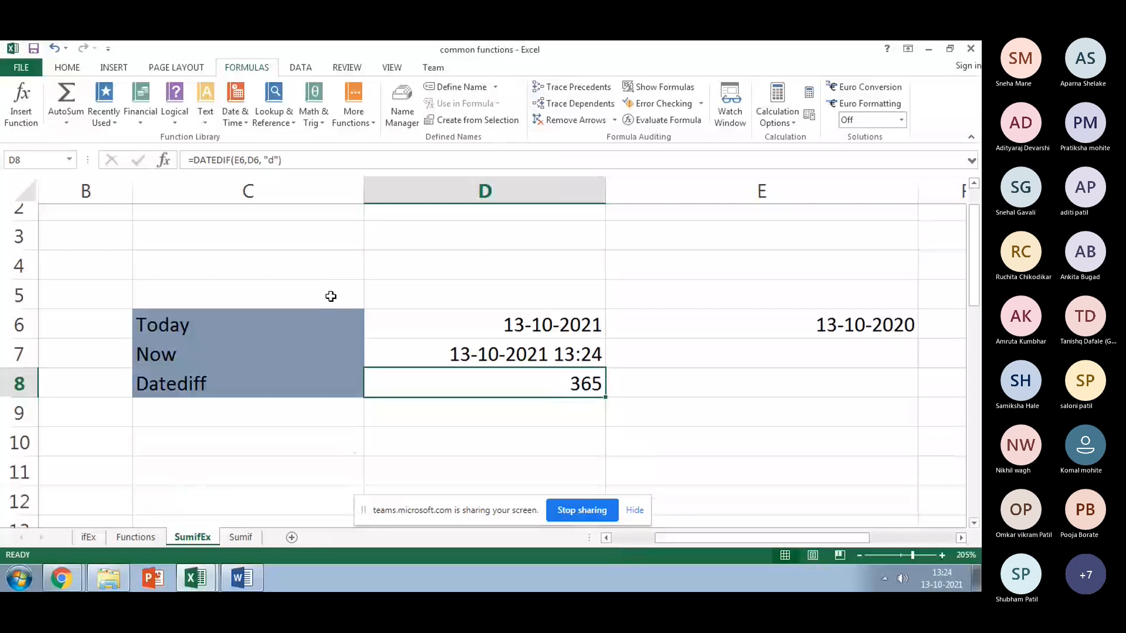
pyautogui.scroll(-1, 330, 296)
pyautogui.click(174, 431)
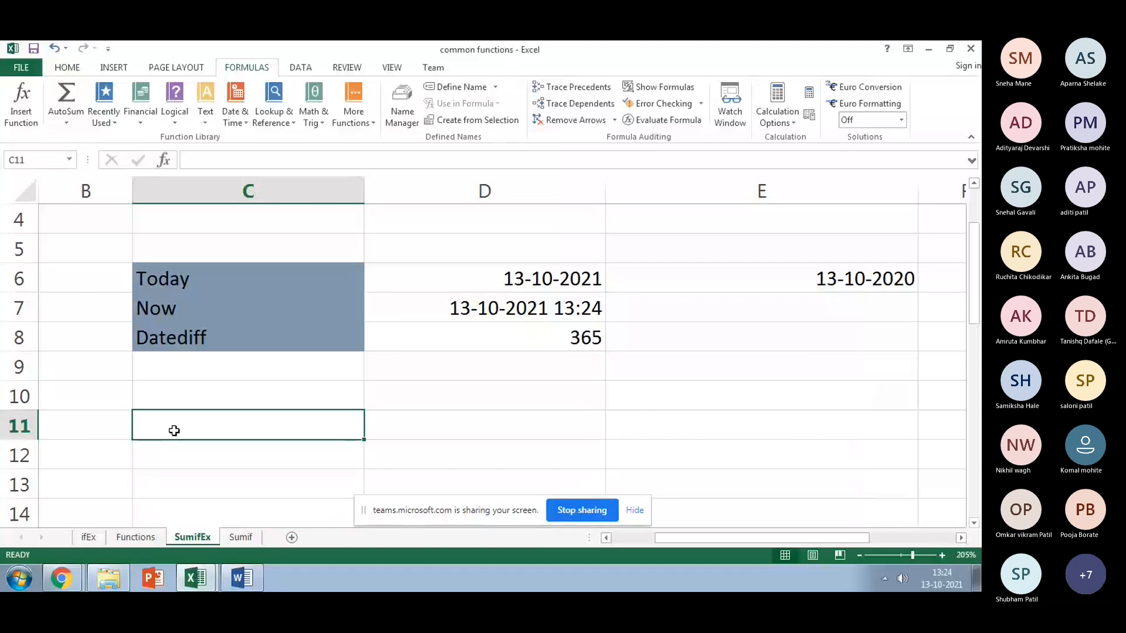
pyautogui.click(189, 397)
pyautogui.scroll(-1, 213, 432)
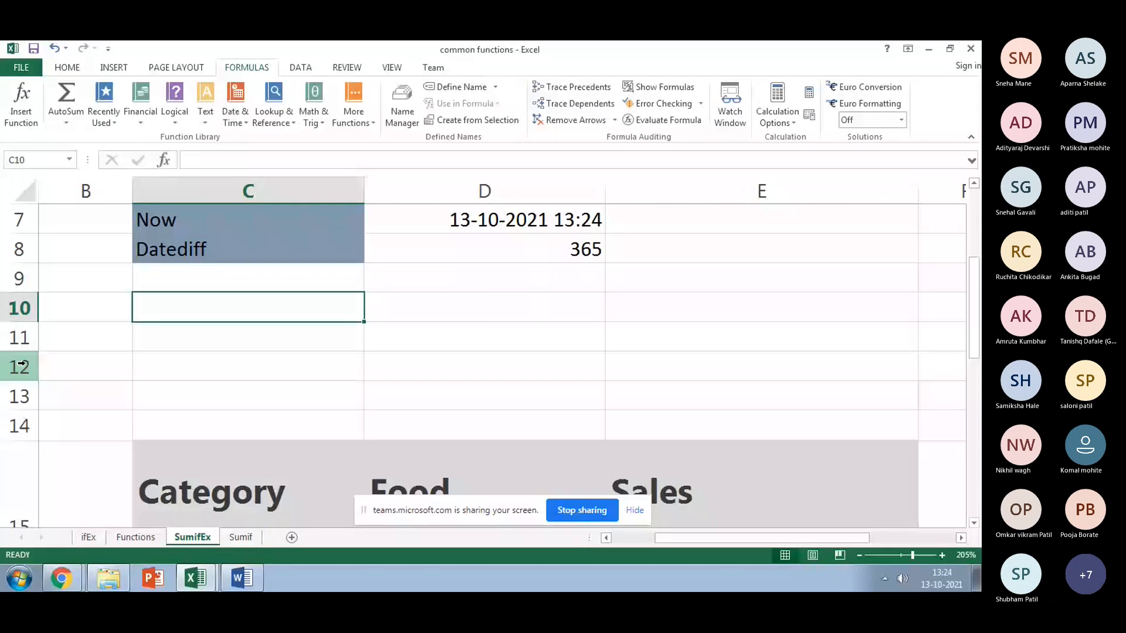
pyautogui.click(212, 341)
pyautogui.scroll(1, 215, 372)
pyautogui.scroll(1, 214, 373)
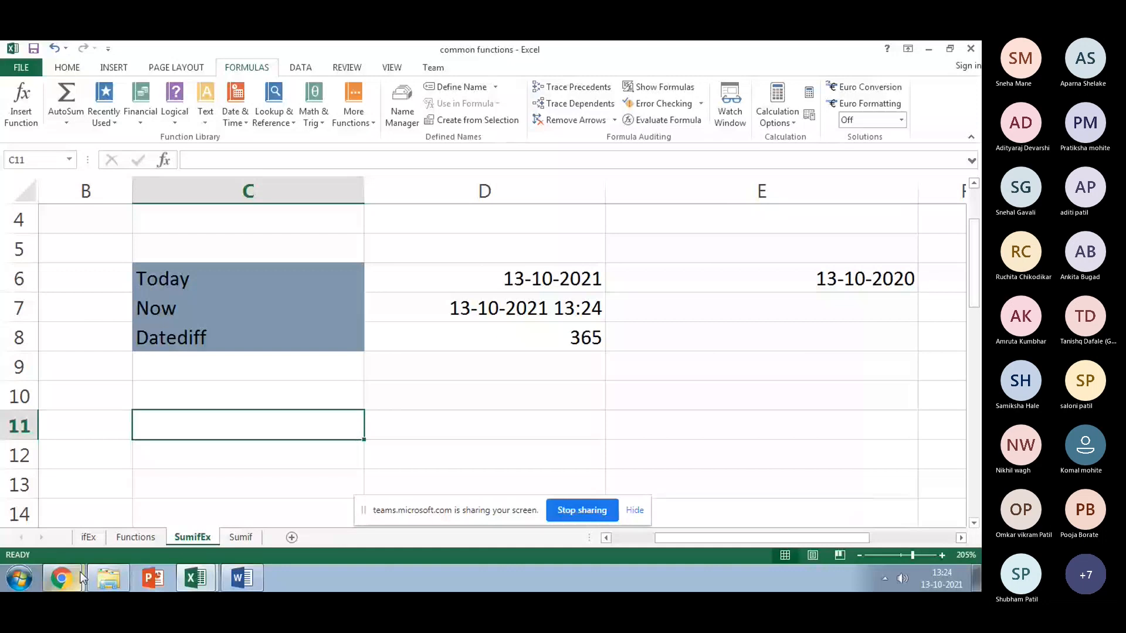
# Step: Bring up the Teams meeting, scroll its participant list, then switch back to Book2
pyautogui.click(62, 578)
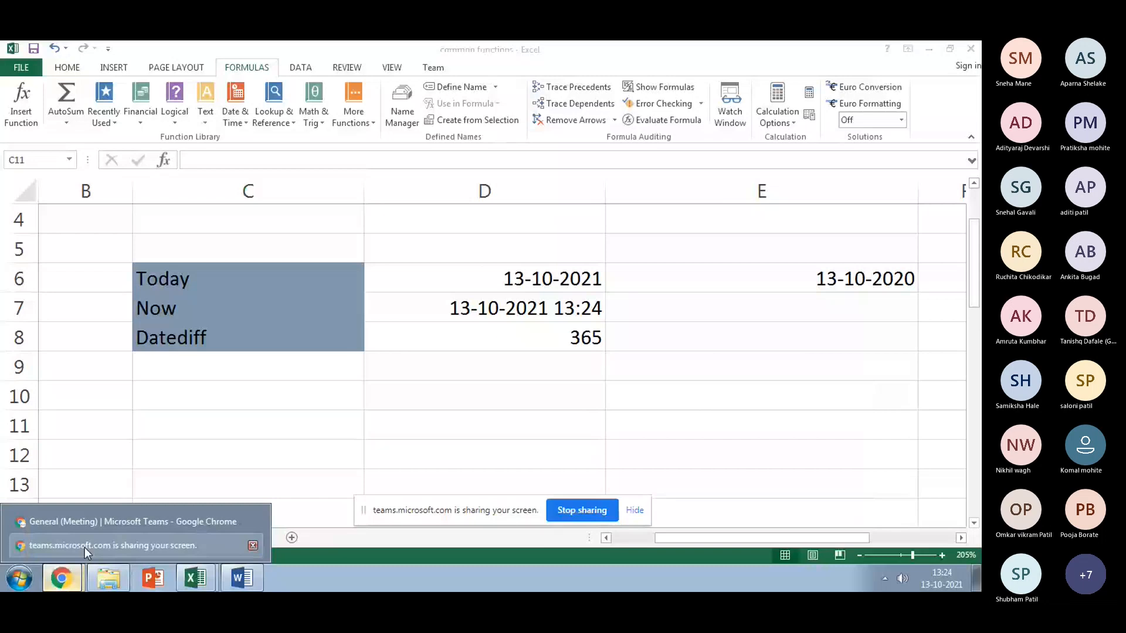
pyautogui.click(85, 547)
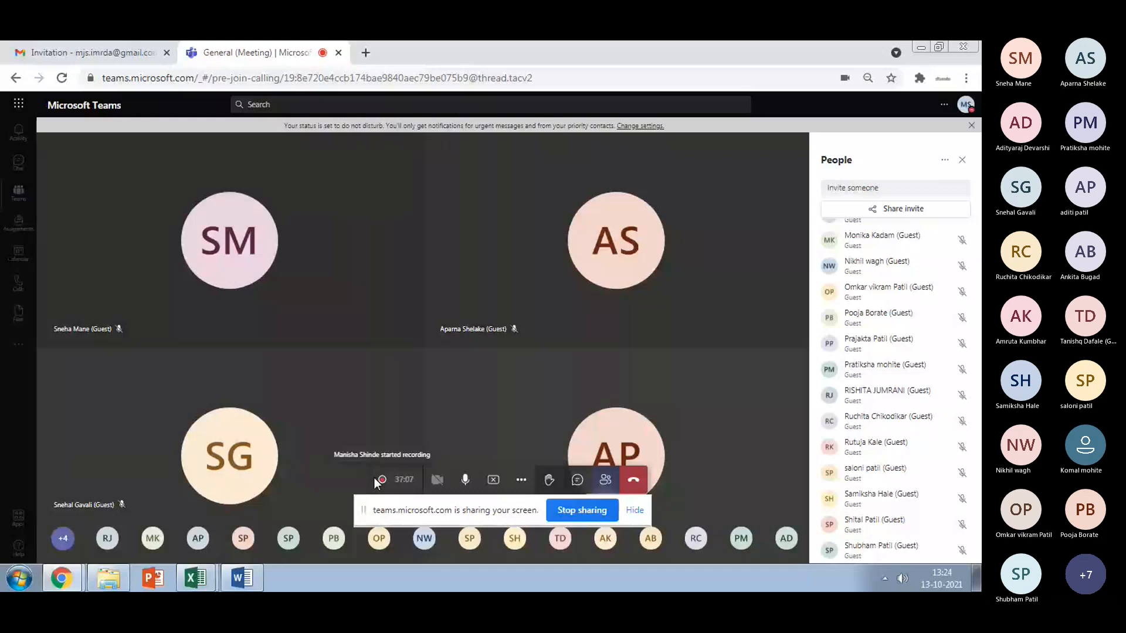
pyautogui.scroll(-2, 846, 425)
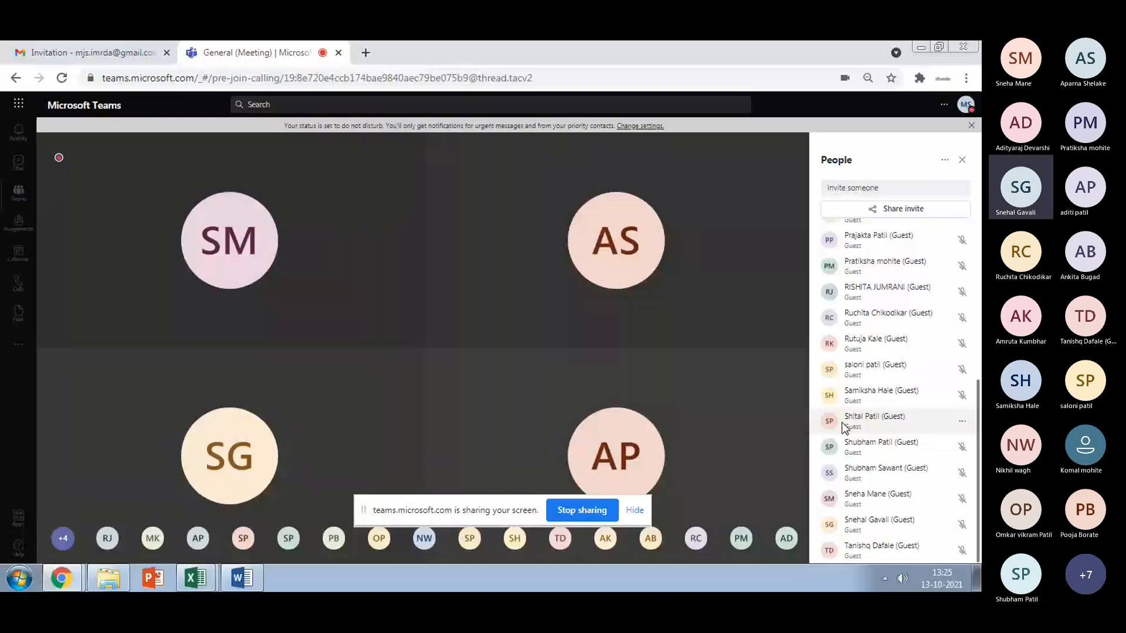
pyautogui.scroll(4, 844, 427)
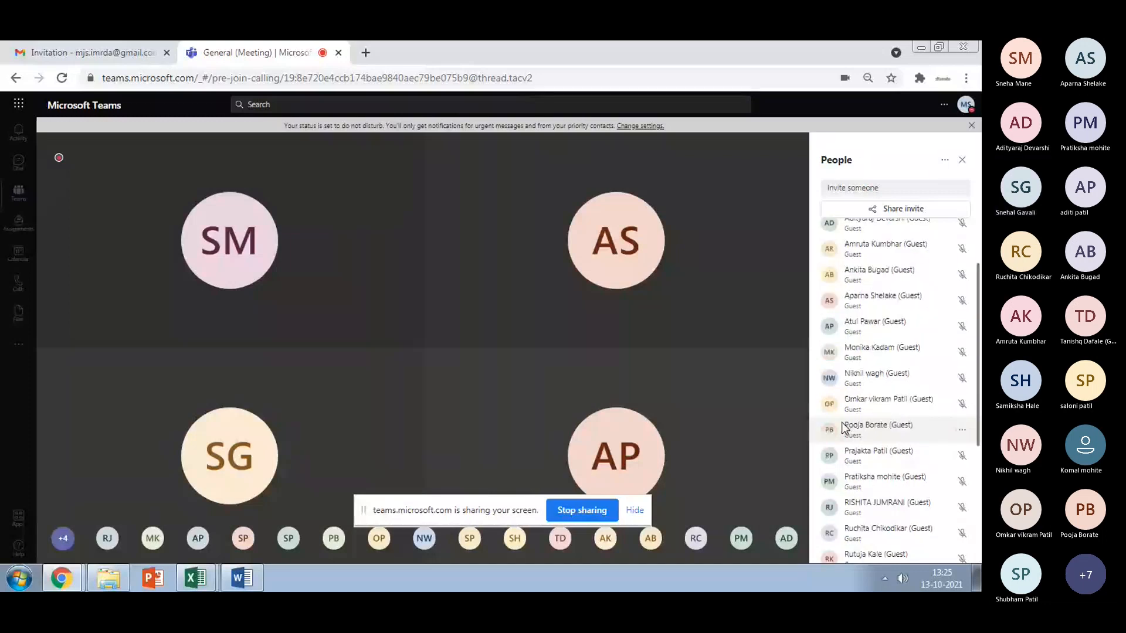
pyautogui.scroll(2, 843, 429)
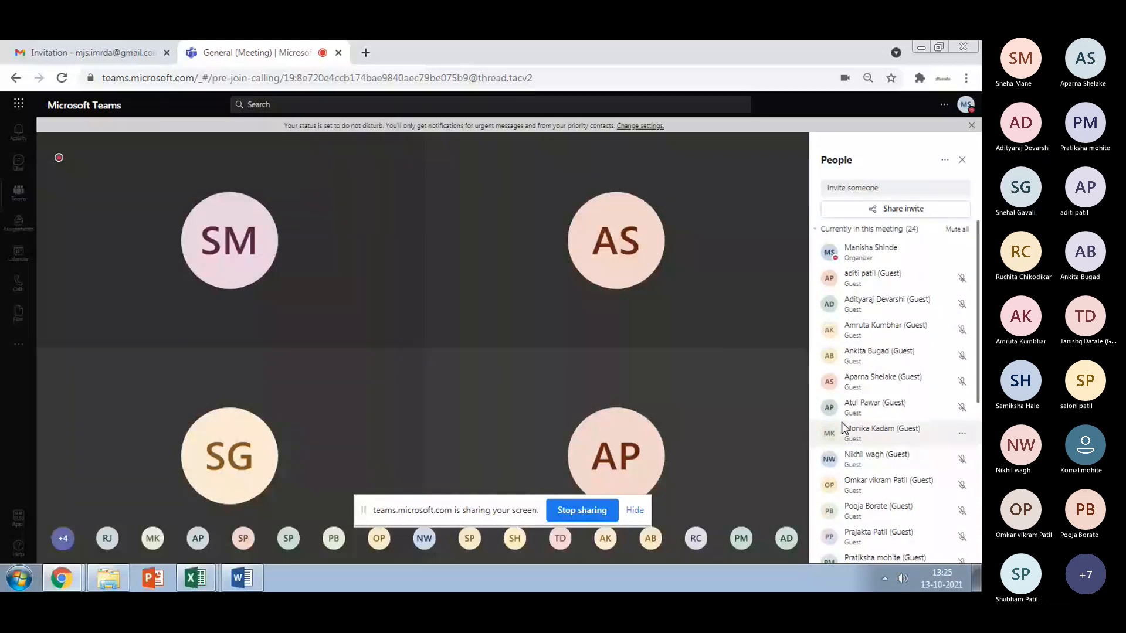
pyautogui.hotkey('alt', 'Tab')
pyautogui.hotkey('alt', 'Tab')
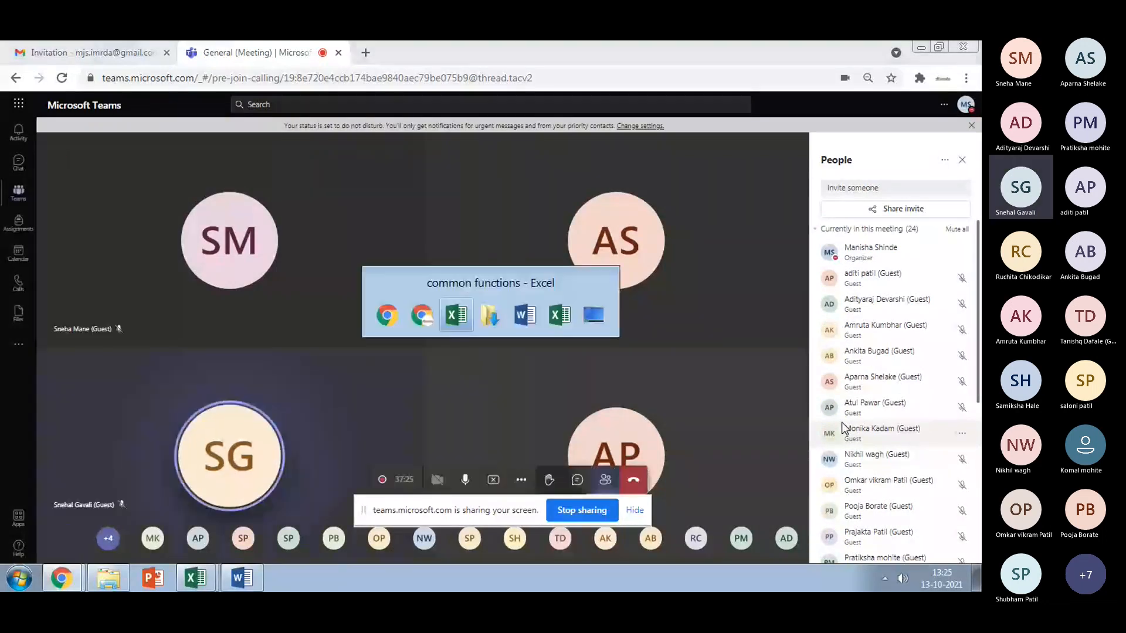
pyautogui.hotkey('alt', 'Tab')
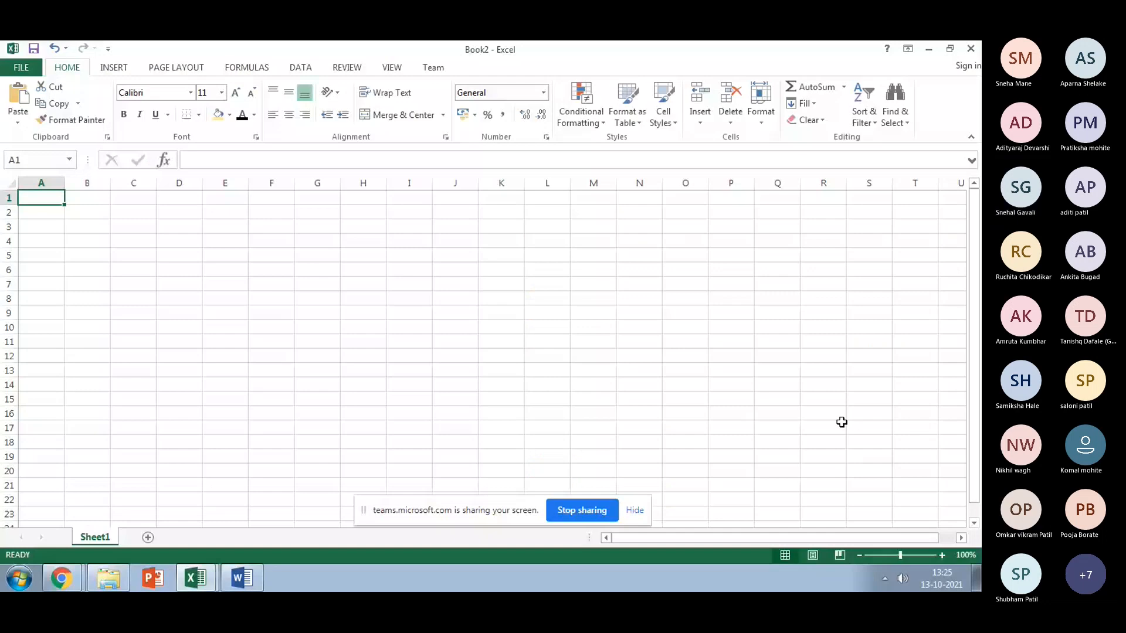
# Step: Enter 1 and 2 in D5:D6 and fill the series down to D15
pyautogui.click(179, 255)
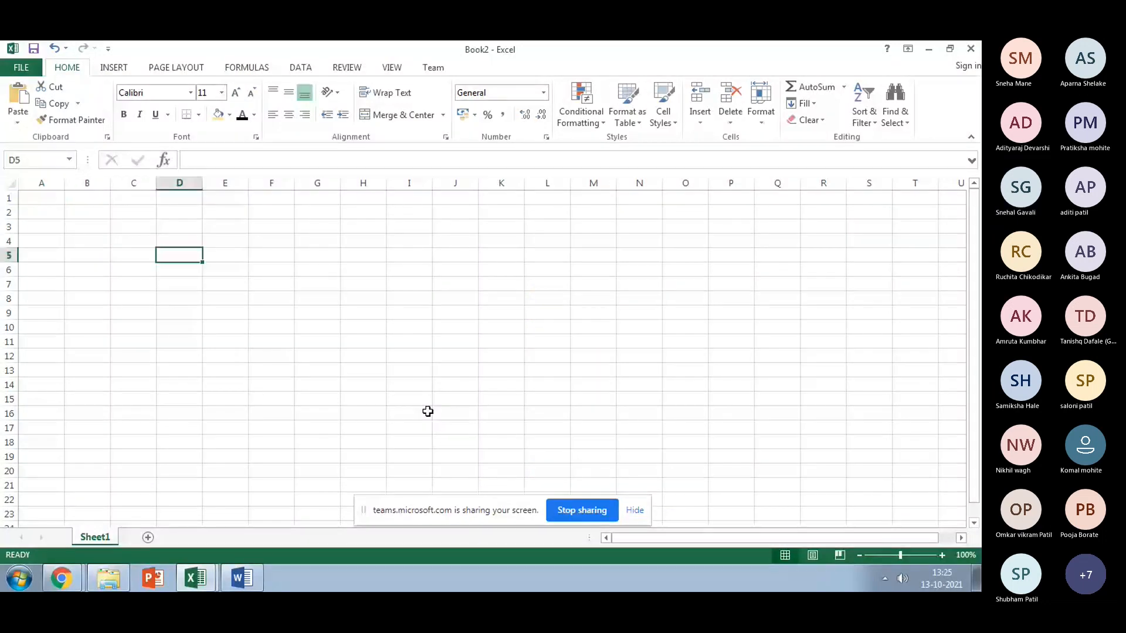
pyautogui.write('1')
pyautogui.press('Return')
pyautogui.write('2')
pyautogui.press('Return')
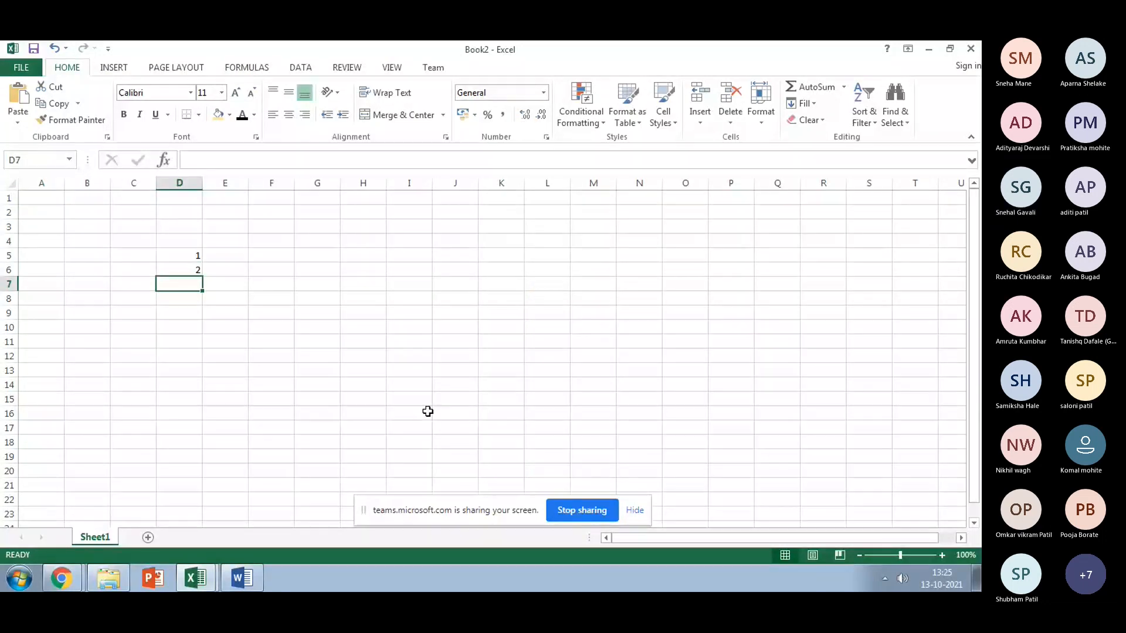
pyautogui.moveTo(182, 255); pyautogui.dragTo(201, 411)
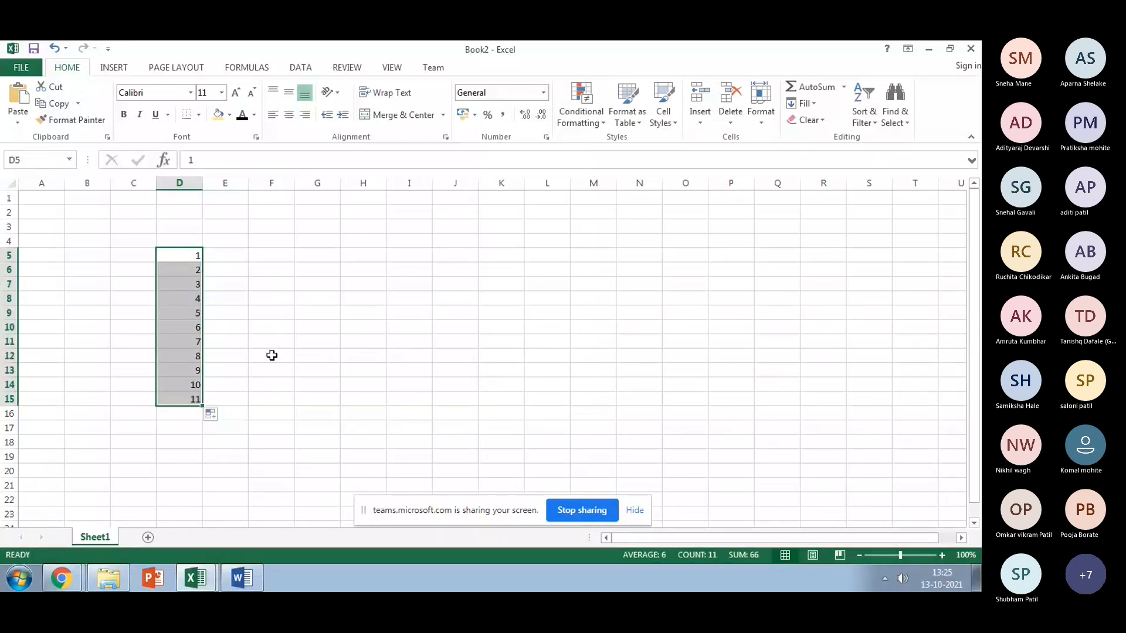
# Step: Enter starting values in E5:E6 and extend the 1–11 counting series down to E15
pyautogui.scroll(3, 272, 356)
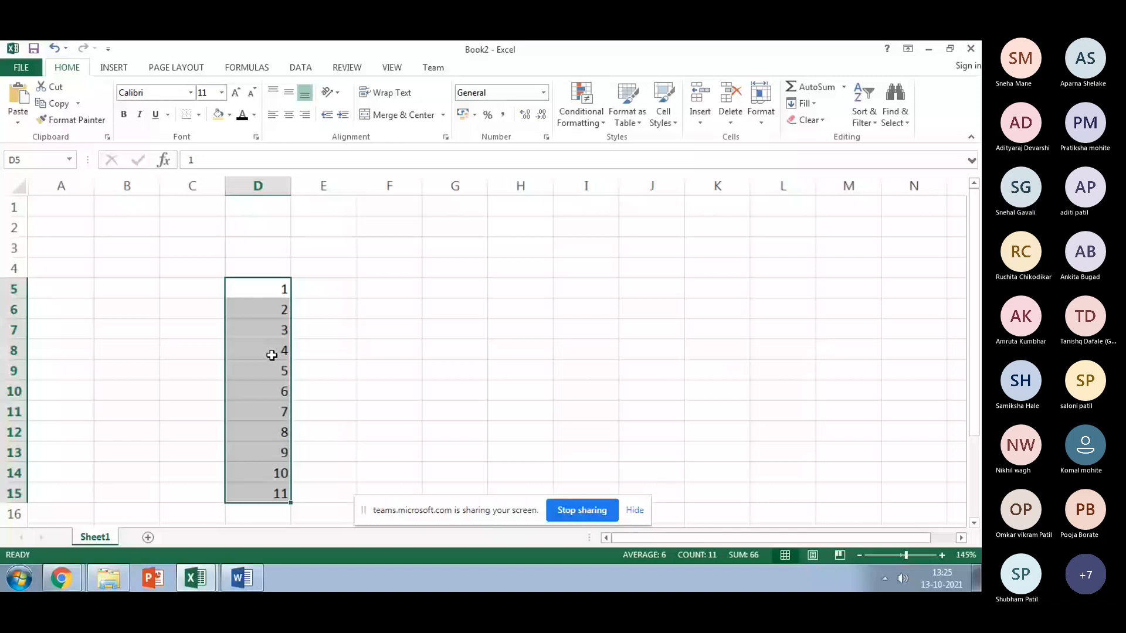
pyautogui.click(313, 290)
pyautogui.write('1')
pyautogui.press('Return')
pyautogui.click(313, 290)
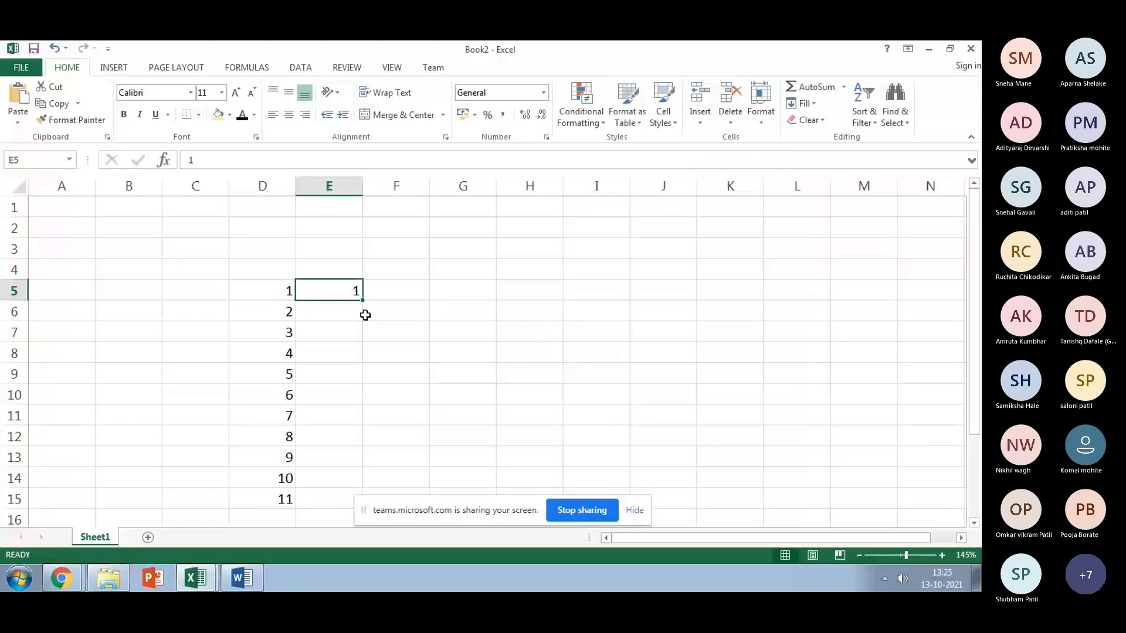
pyautogui.click(353, 312)
pyautogui.write('3')
pyautogui.press('Return')
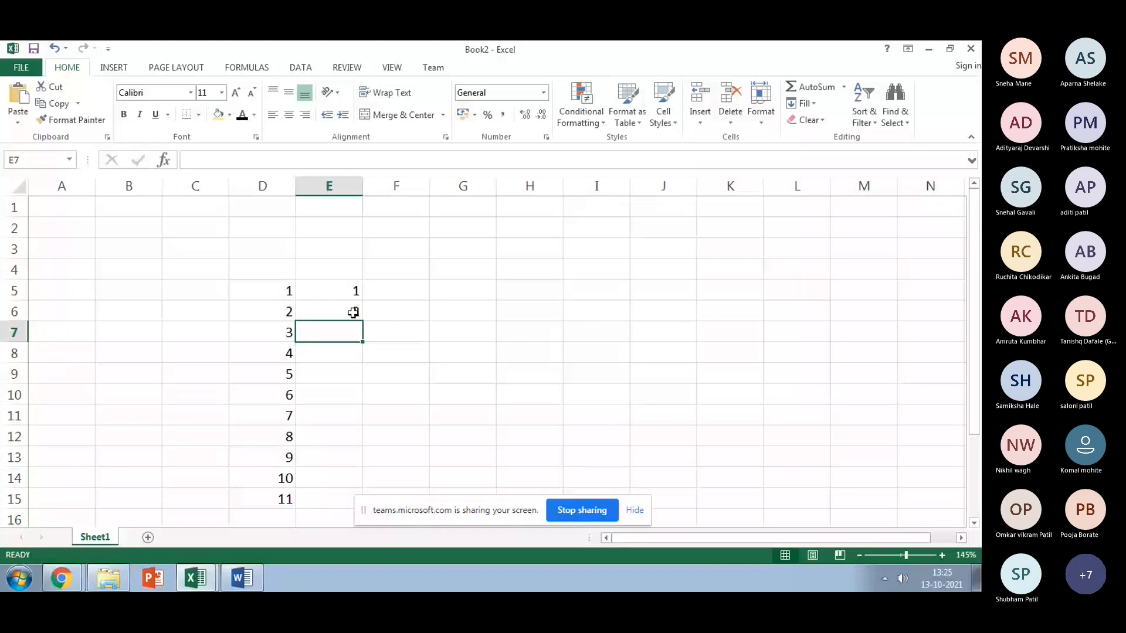
pyautogui.click(353, 313)
pyautogui.moveTo(363, 321); pyautogui.dragTo(362, 437)
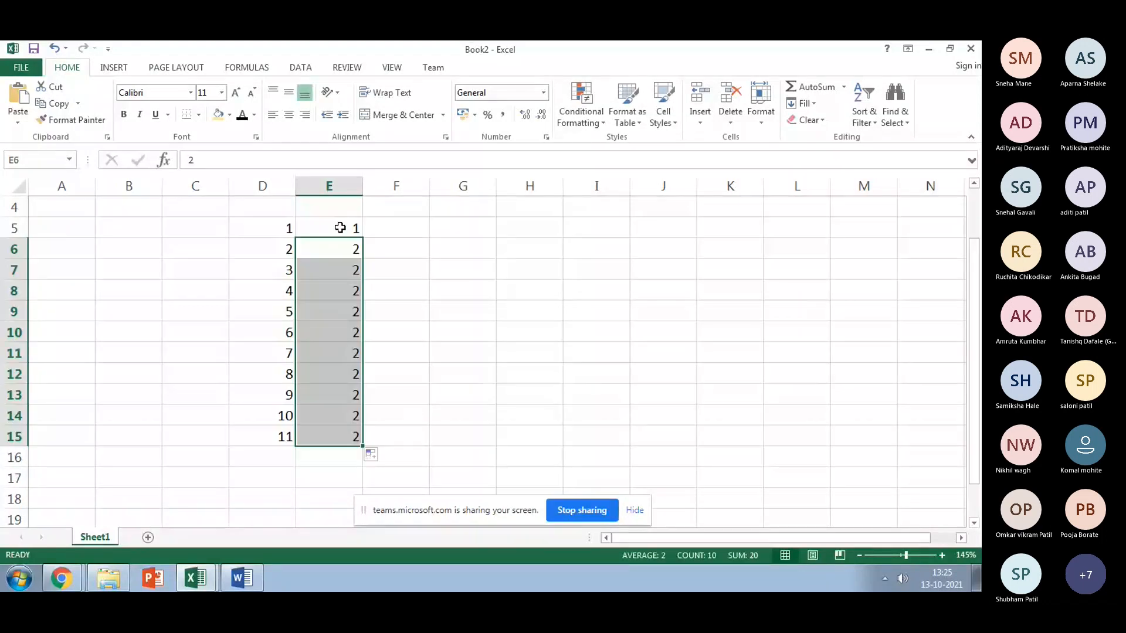
pyautogui.moveTo(339, 226); pyautogui.dragTo(343, 248)
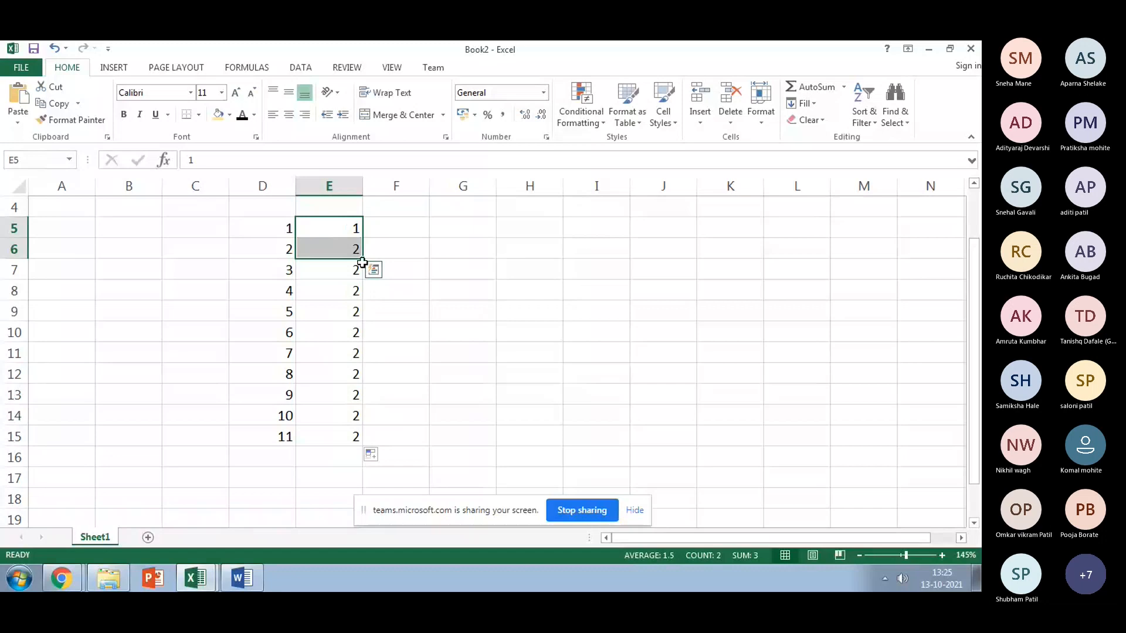
pyautogui.moveTo(363, 260)
pyautogui.mouseDown()
pyautogui.moveTo(347, 223)
pyautogui.moveTo(352, 449)
pyautogui.mouseUp()
# Step: Type 'IMRDA 01' in F5 and fill the labels down to 'IMRDA 11' in F15
pyautogui.scroll(1, 405, 340)
pyautogui.click(405, 291)
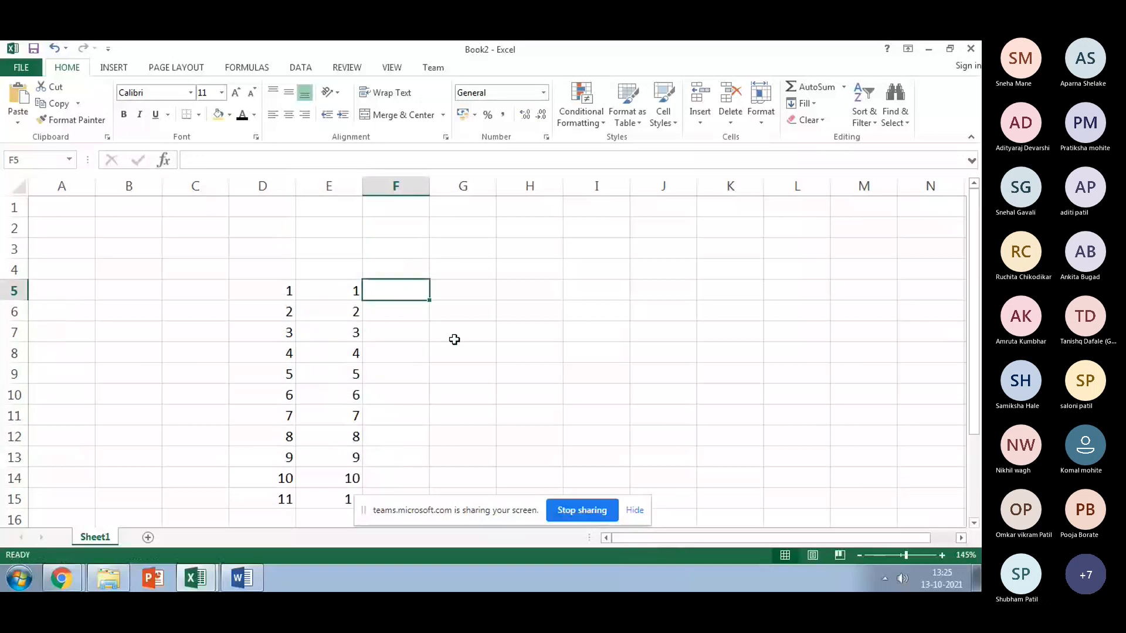
pyautogui.write('IMRDA 01')
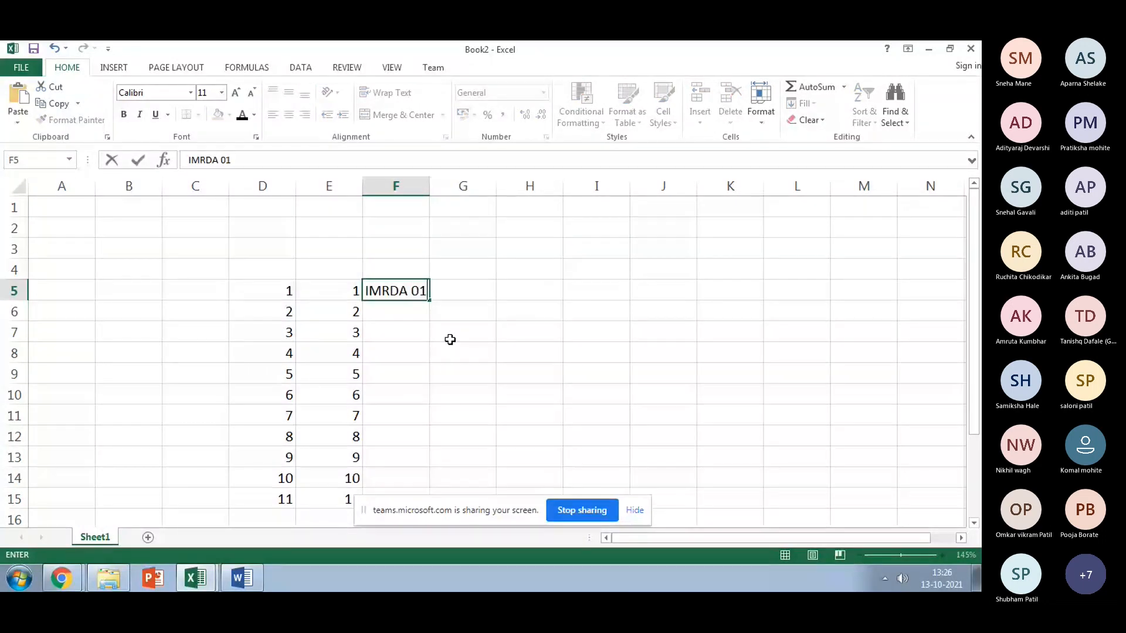
pyautogui.press('Return')
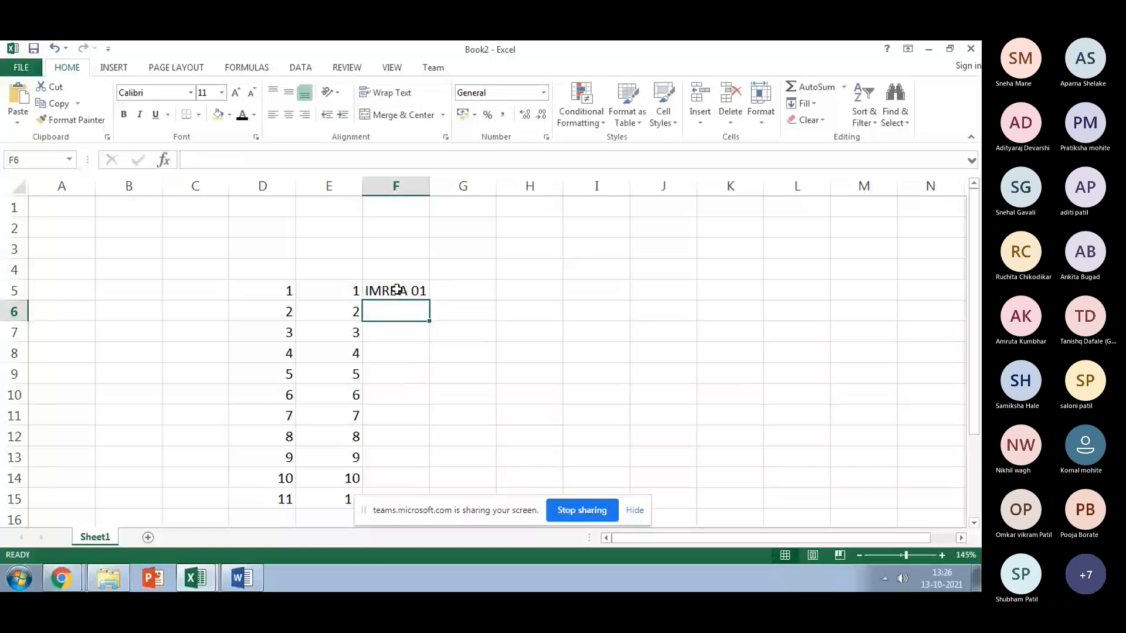
pyautogui.click(397, 290)
pyautogui.moveTo(430, 301); pyautogui.dragTo(392, 311)
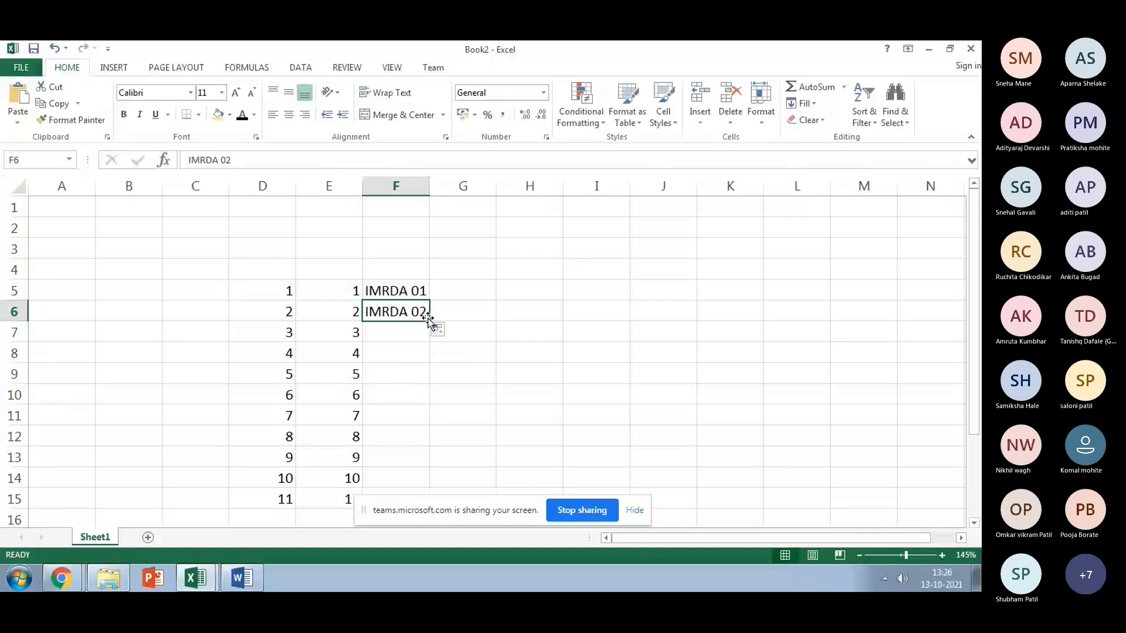
pyautogui.moveTo(413, 292); pyautogui.dragTo(422, 493)
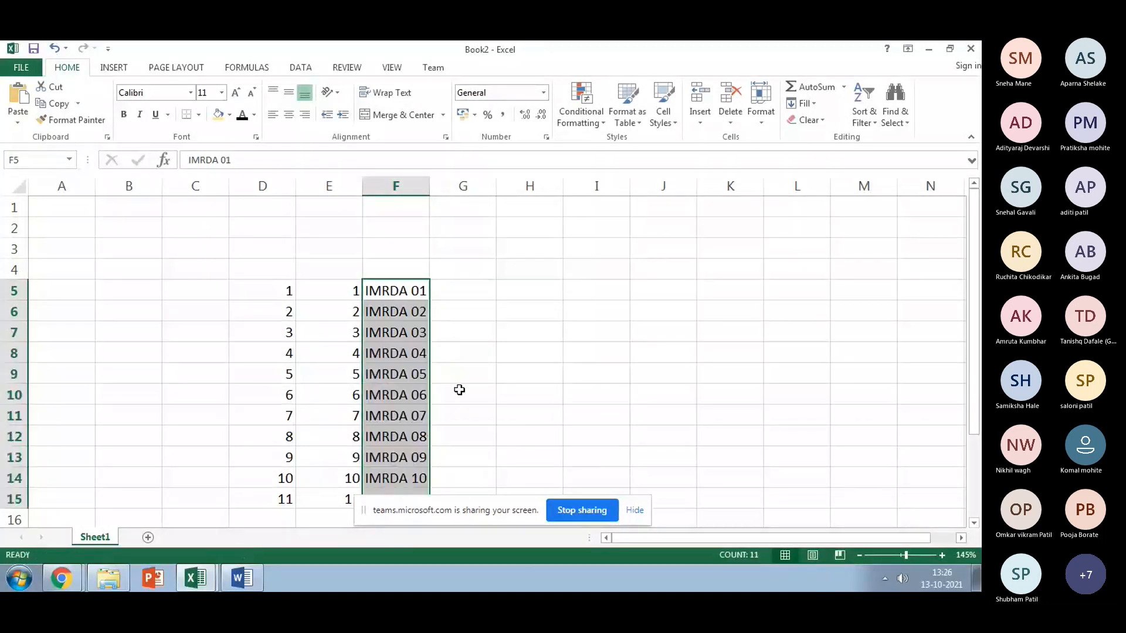
pyautogui.scroll(-2, 460, 389)
pyautogui.scroll(1, 492, 377)
pyautogui.scroll(2, 492, 377)
pyautogui.click(462, 293)
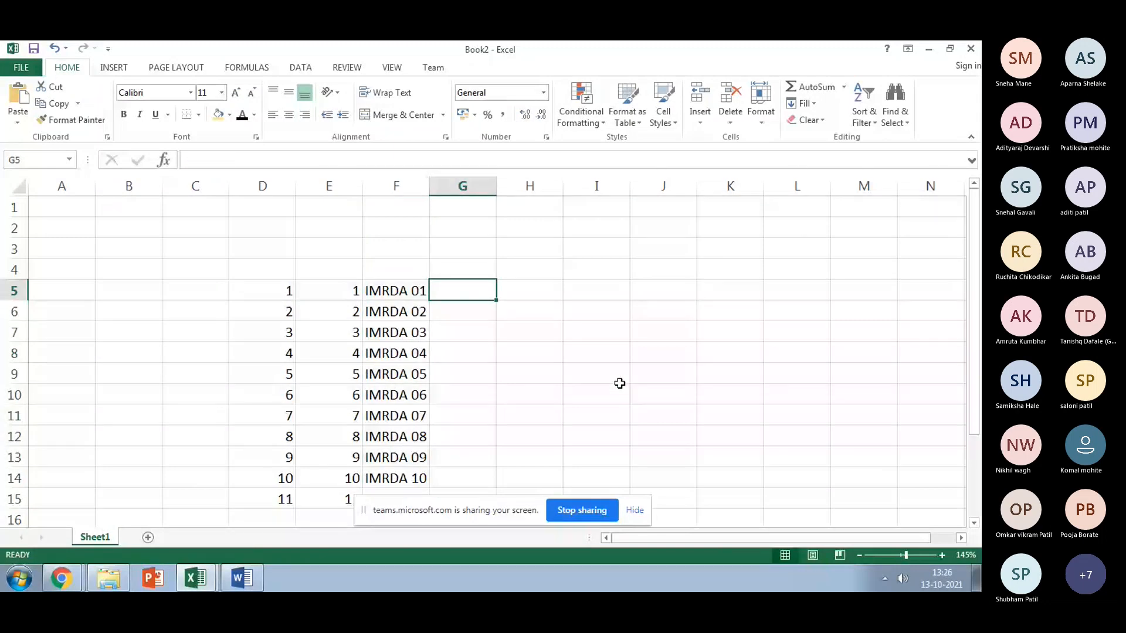
# Step: Enter 0.25 and 0.5 in G5:G6, show two decimals, and fill the 0.25-step series down
pyautogui.write('0')
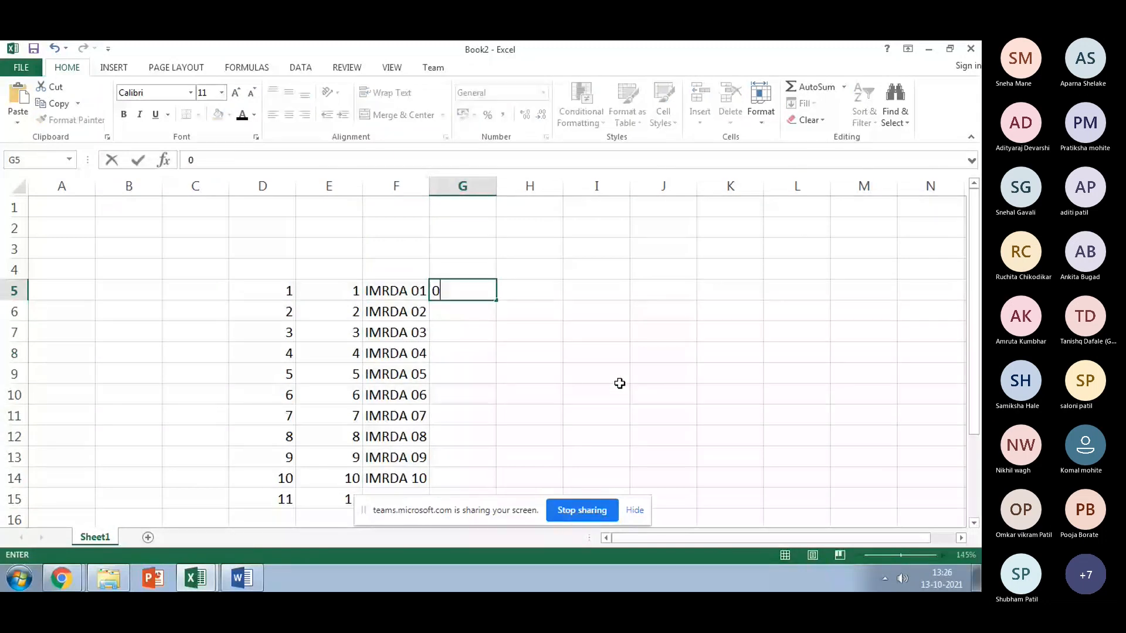
pyautogui.write('.25')
pyautogui.press('Return')
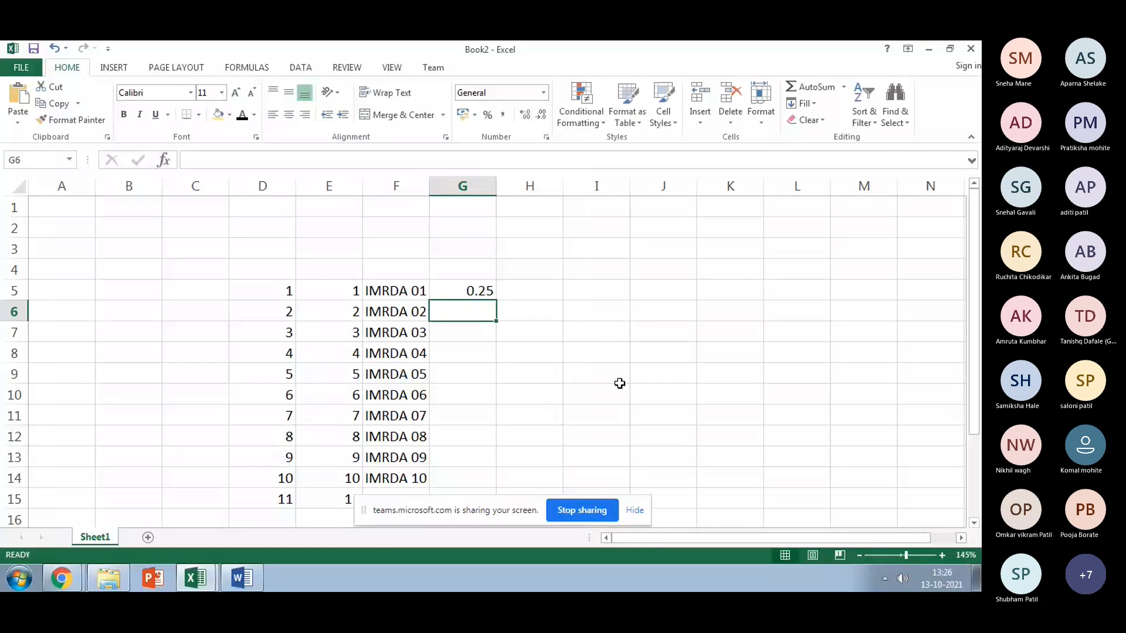
pyautogui.write('0.5')
pyautogui.press('Return')
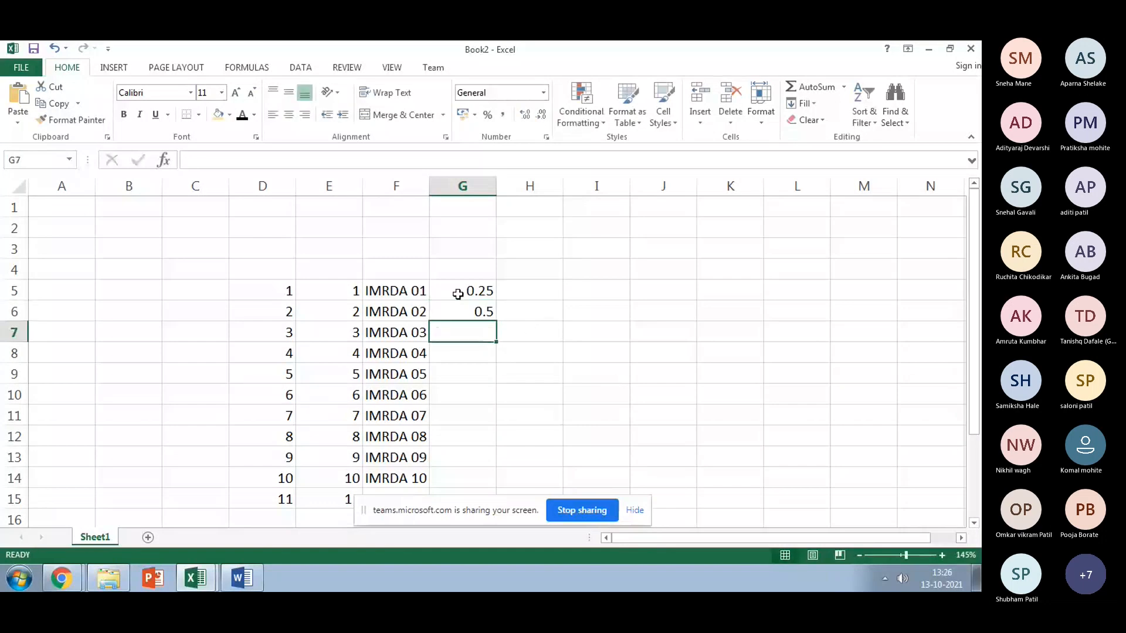
pyautogui.moveTo(458, 294); pyautogui.dragTo(464, 311)
pyautogui.click(540, 115)
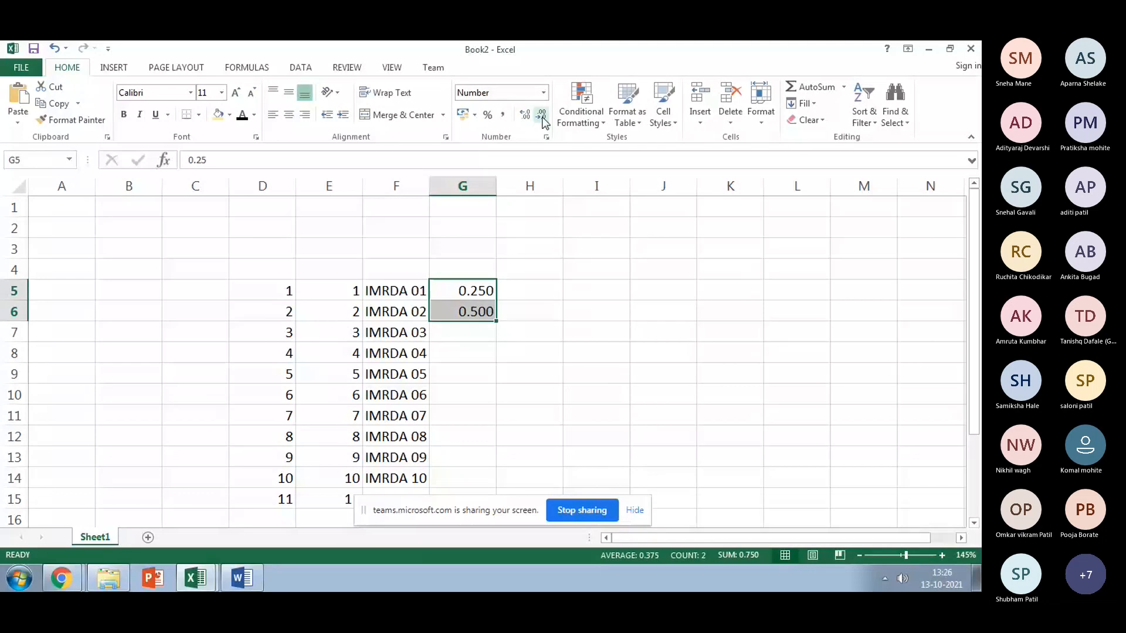
pyautogui.click(542, 117)
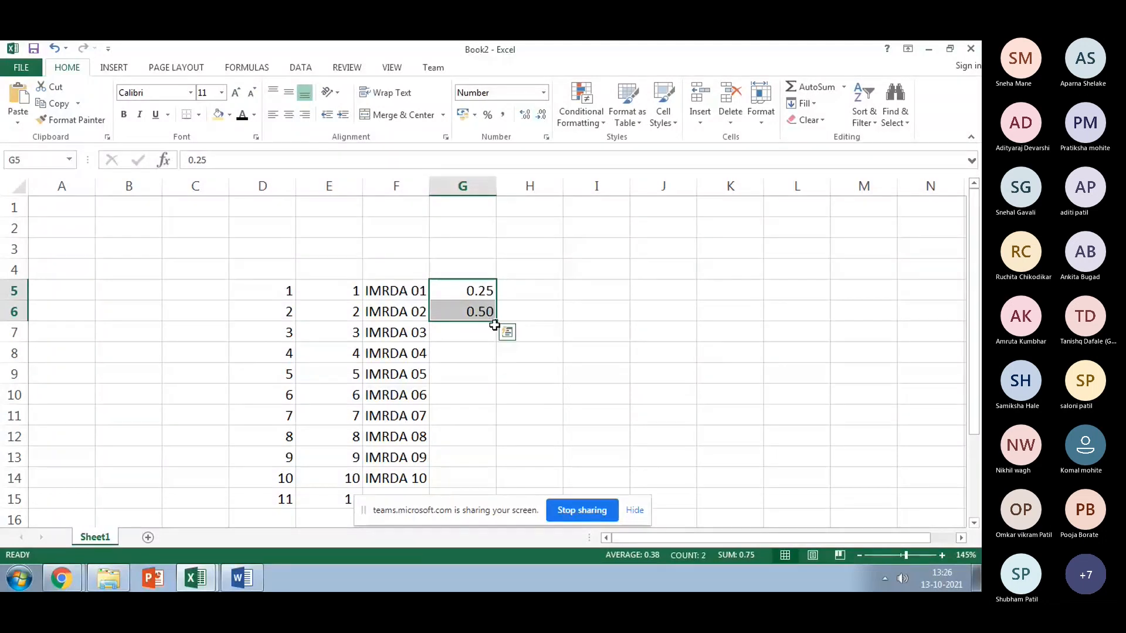
pyautogui.moveTo(495, 322); pyautogui.dragTo(480, 499)
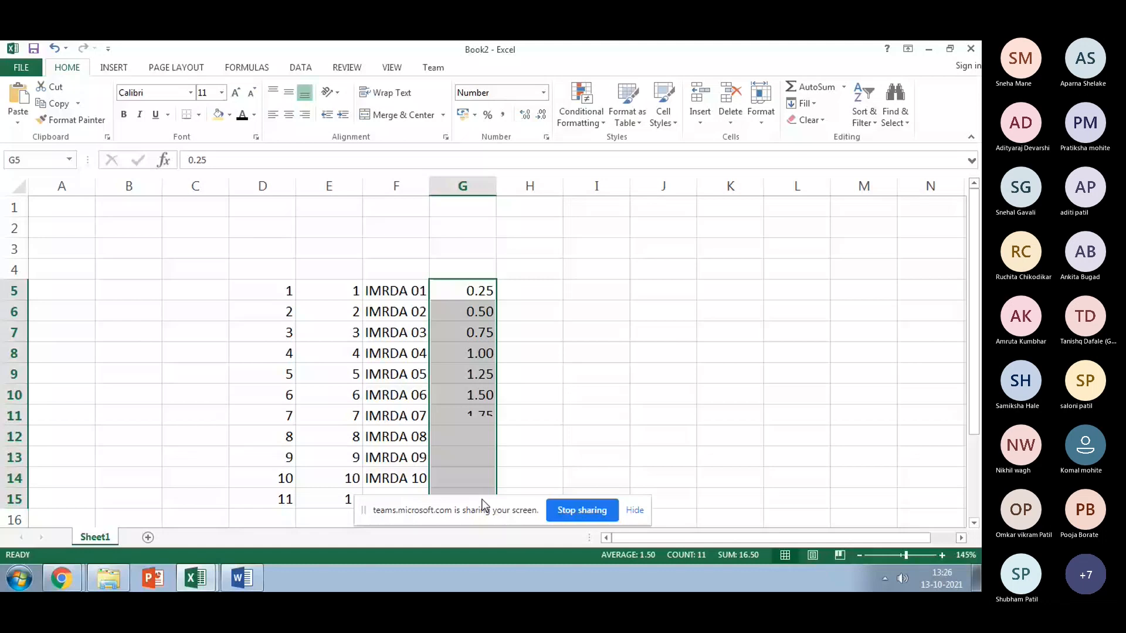
pyautogui.click(520, 290)
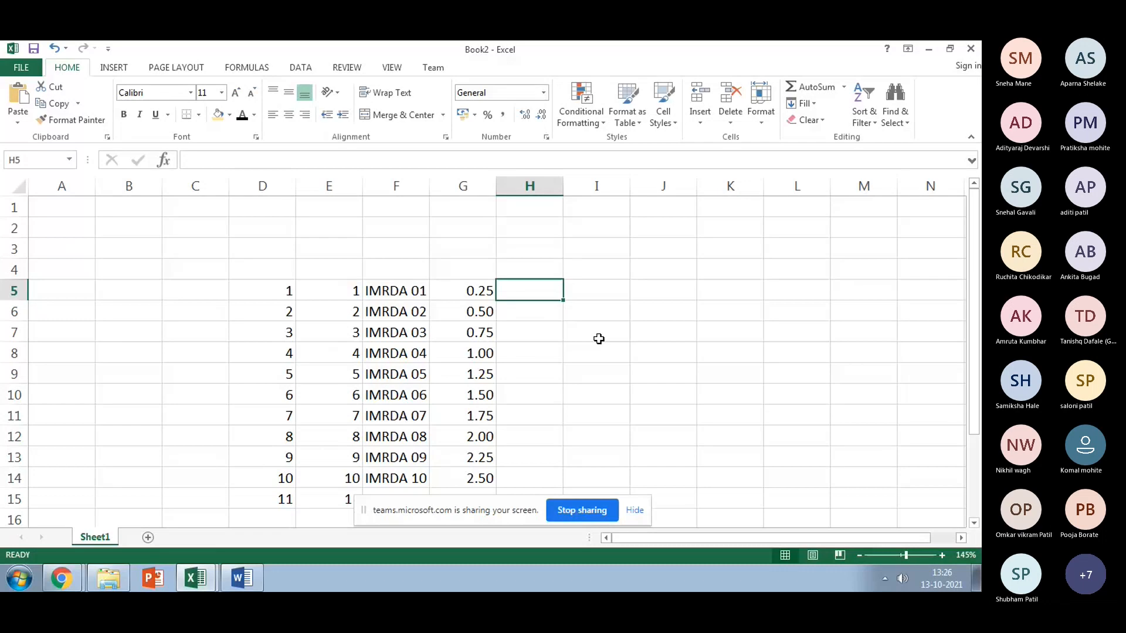
# Step: Enter 3 and 2.75 in H5:H6 and fill the descending 0.25-step series down column H
pyautogui.write('3')
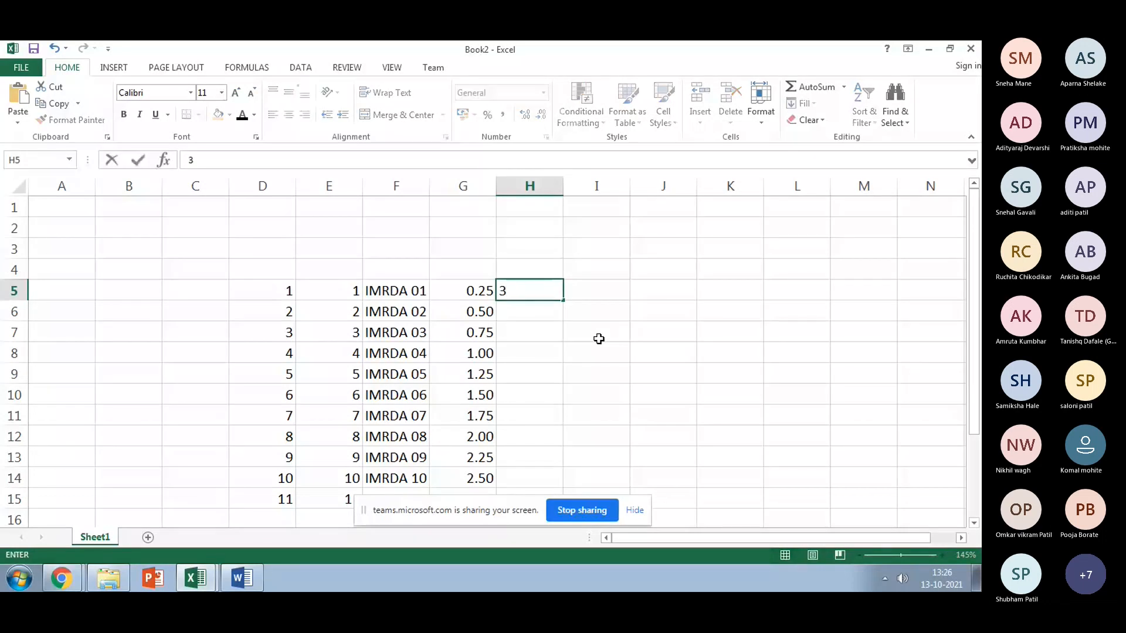
pyautogui.press('Return')
pyautogui.write('2.75')
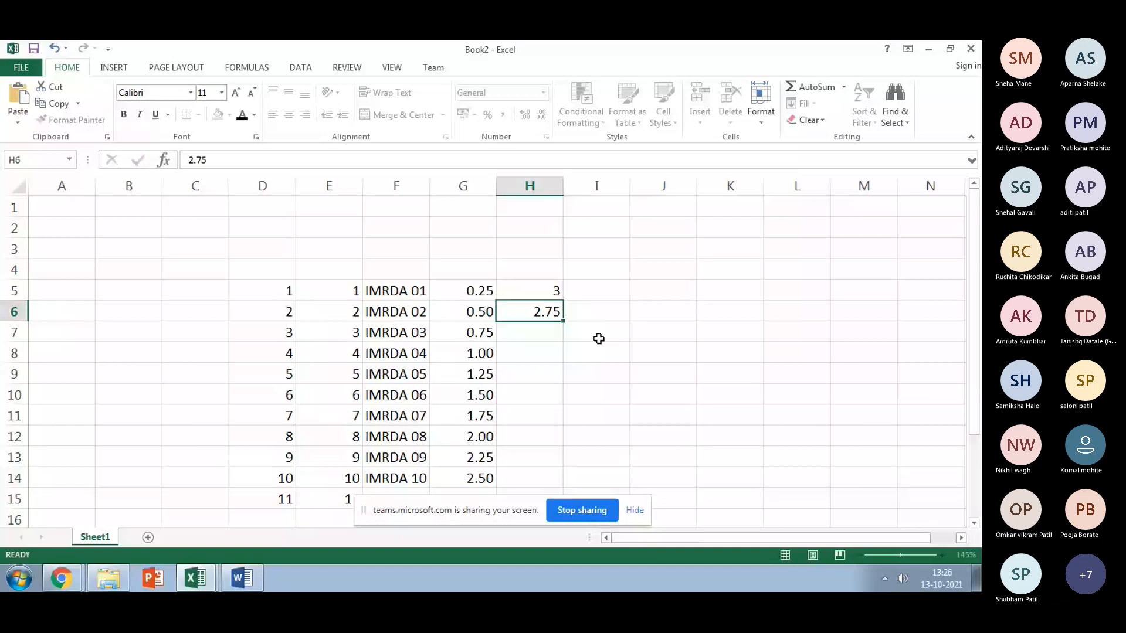
pyautogui.press('Return')
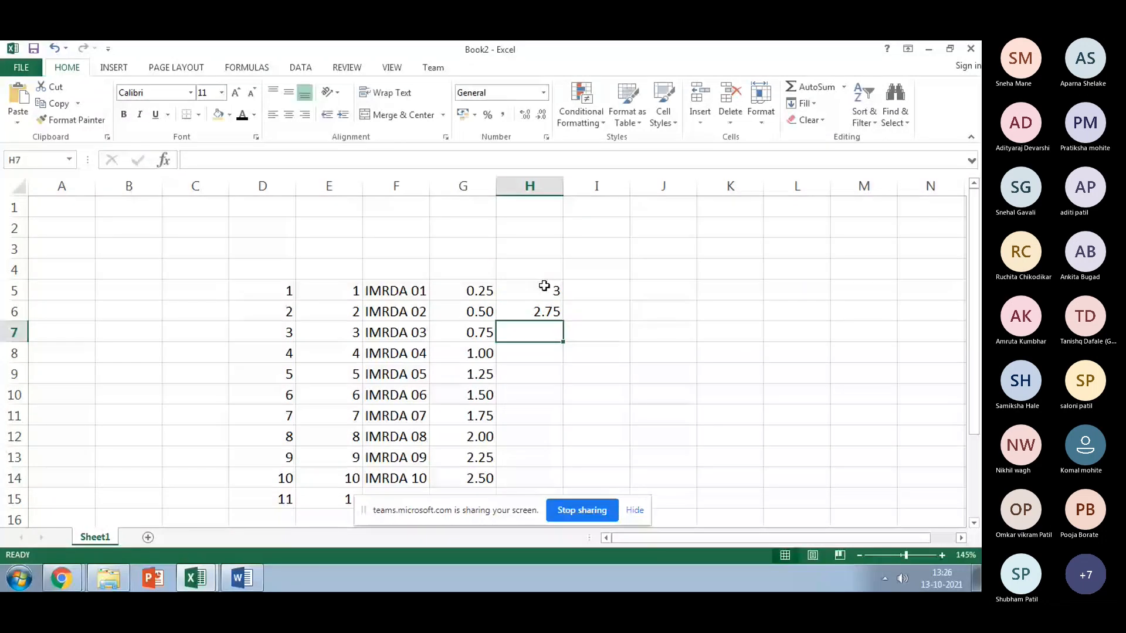
pyautogui.moveTo(545, 286); pyautogui.dragTo(546, 311)
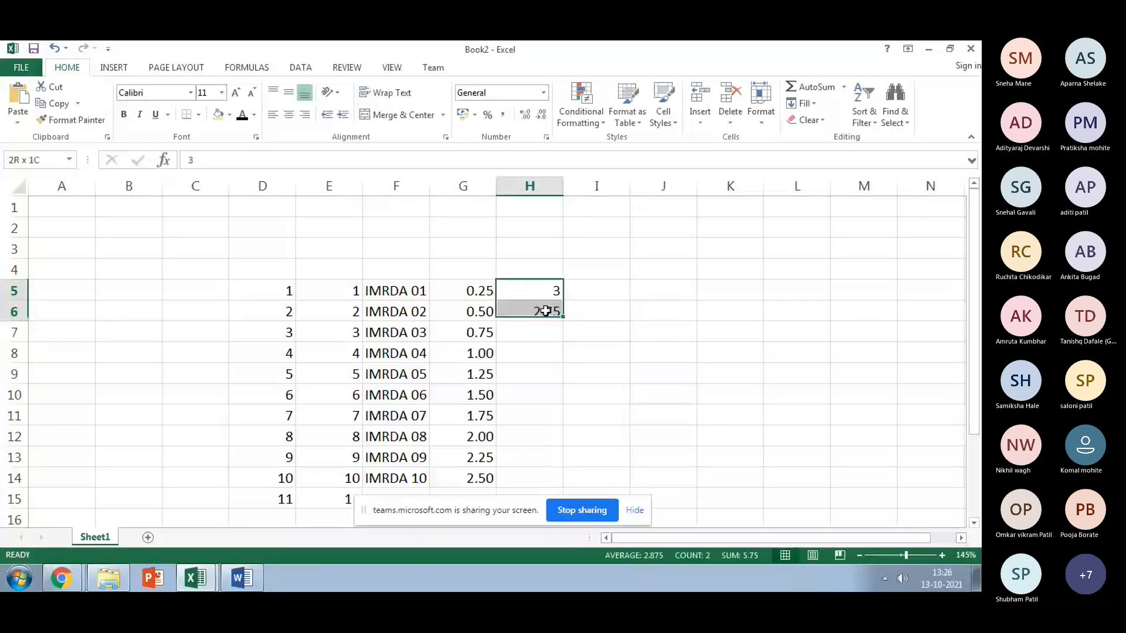
pyautogui.doubleClick(562, 317)
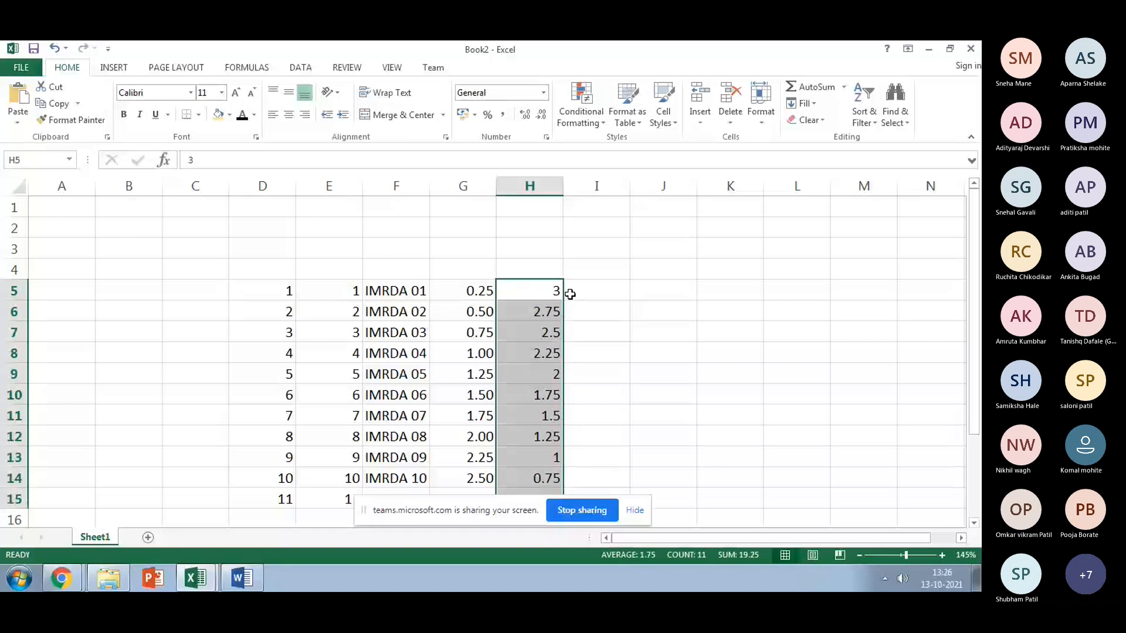
pyautogui.click(605, 293)
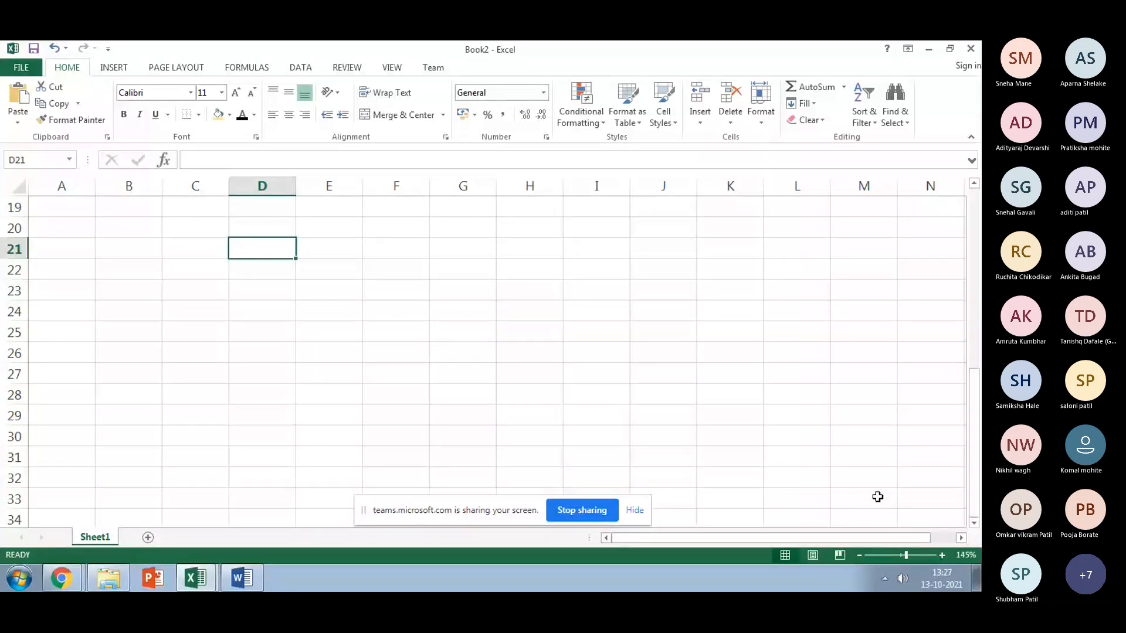
# Step: Enter 01-01-2021 in D21 and fill daily dates down to 10-01-2021 in D30
pyautogui.write('1')
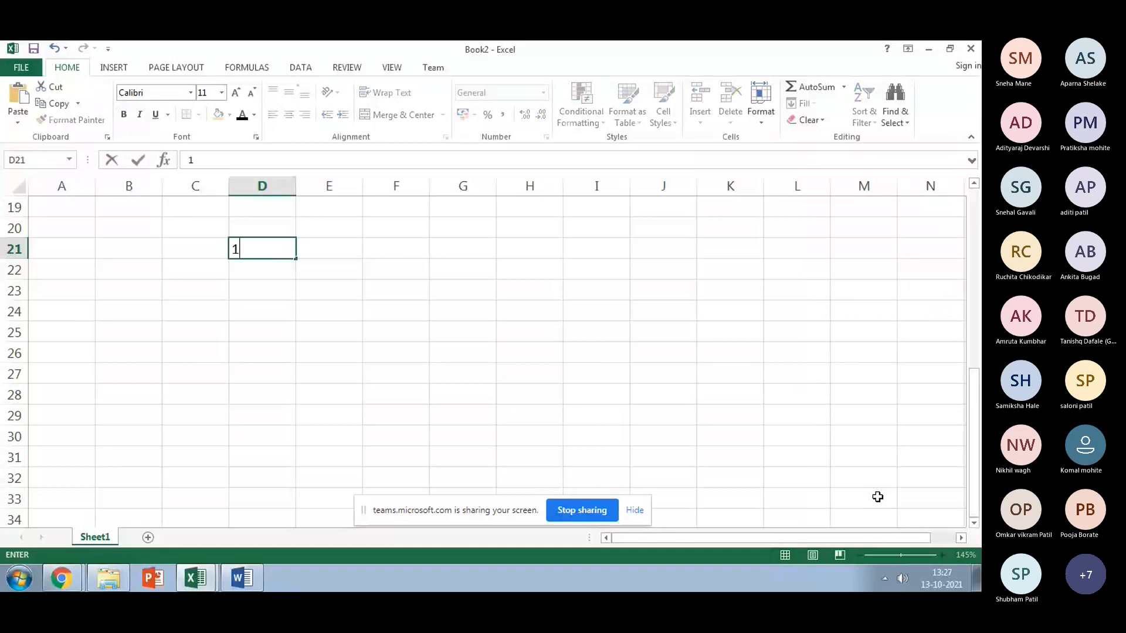
pyautogui.write('-0')
pyautogui.write('1-')
pyautogui.write('2021')
pyautogui.press('Return')
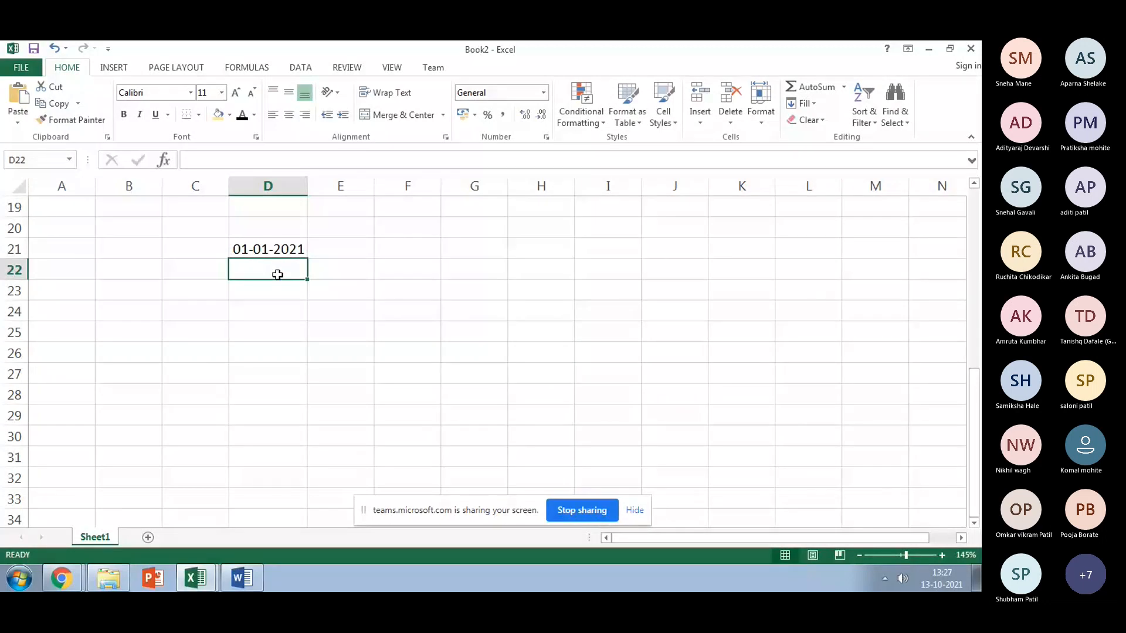
pyautogui.click(280, 248)
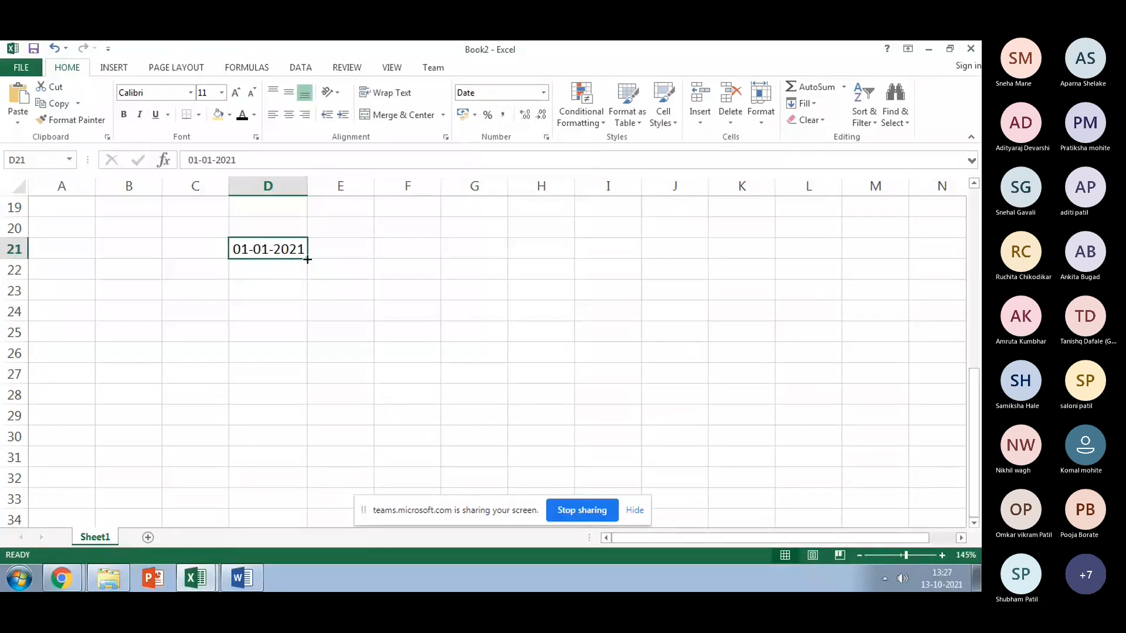
pyautogui.moveTo(308, 259); pyautogui.dragTo(307, 389)
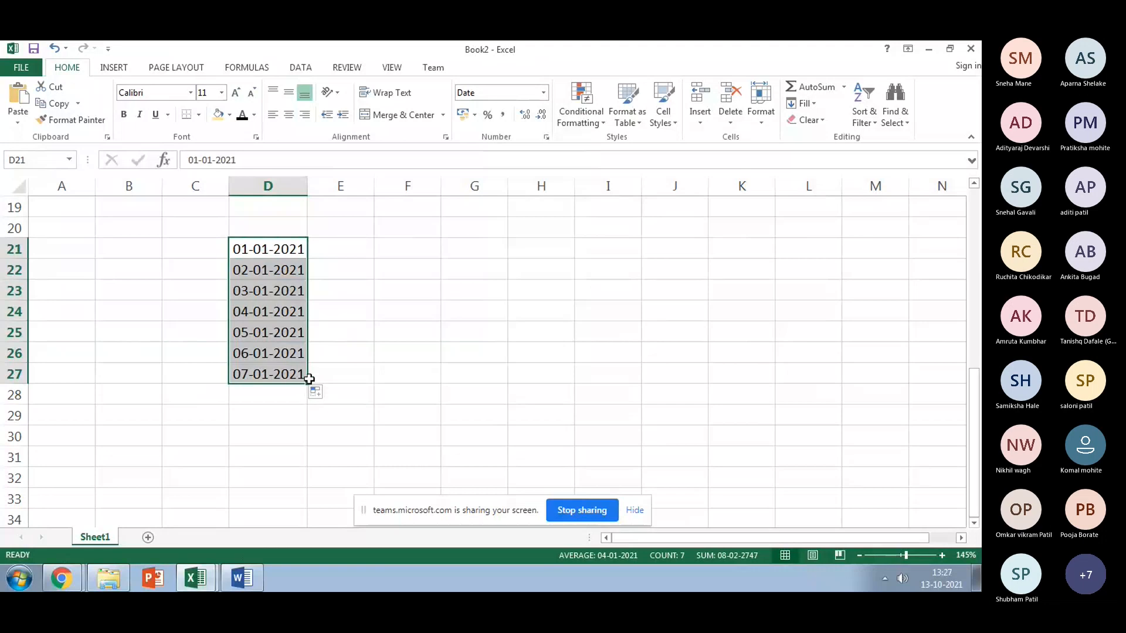
pyautogui.moveTo(307, 382); pyautogui.dragTo(309, 440)
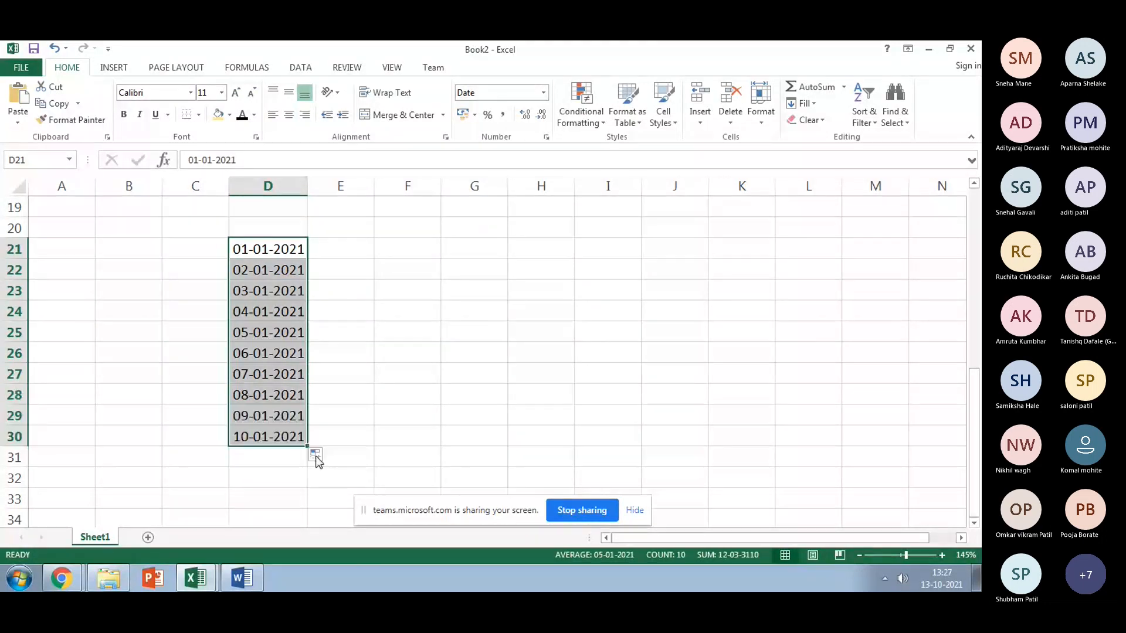
pyautogui.scroll(3, 317, 460)
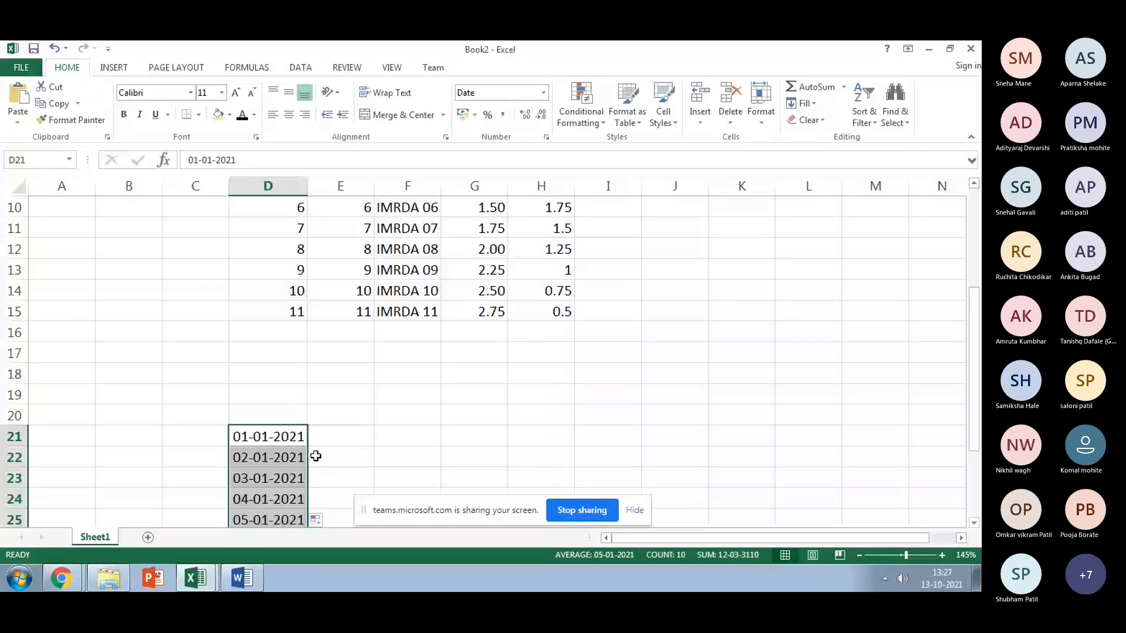
# Step: Enter 100 and 200 in I5:I6 and fill the hundreds series down to 1000 in I14
pyautogui.scroll(3, 316, 461)
pyautogui.click(637, 292)
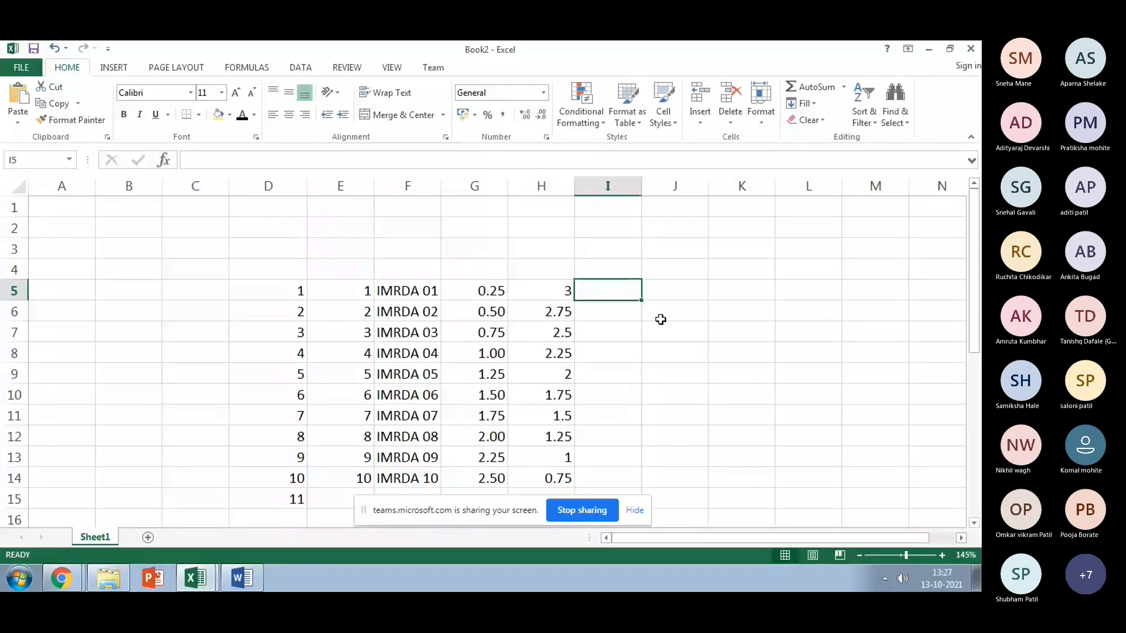
pyautogui.write('100')
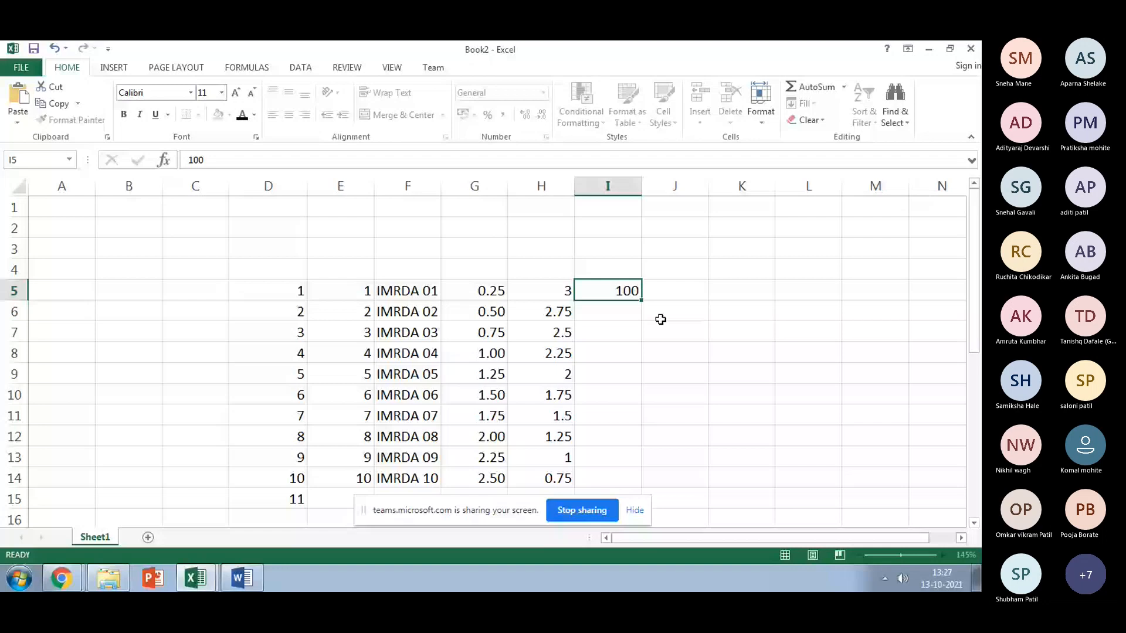
pyautogui.press('Return')
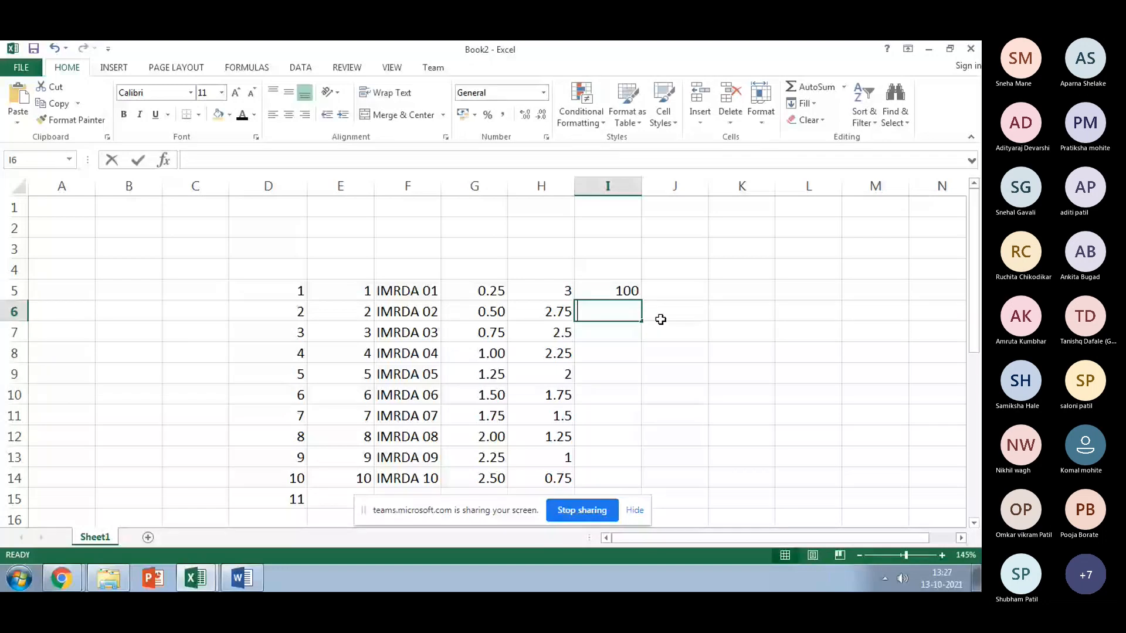
pyautogui.write('200')
pyautogui.moveTo(623, 292); pyautogui.dragTo(622, 309)
pyautogui.doubleClick(642, 324)
# Step: Enter 1001 and 1002 in J5:J6 and fill down to 1010 in J14
pyautogui.press('Right')
pyautogui.write('1001')
pyautogui.press('Return')
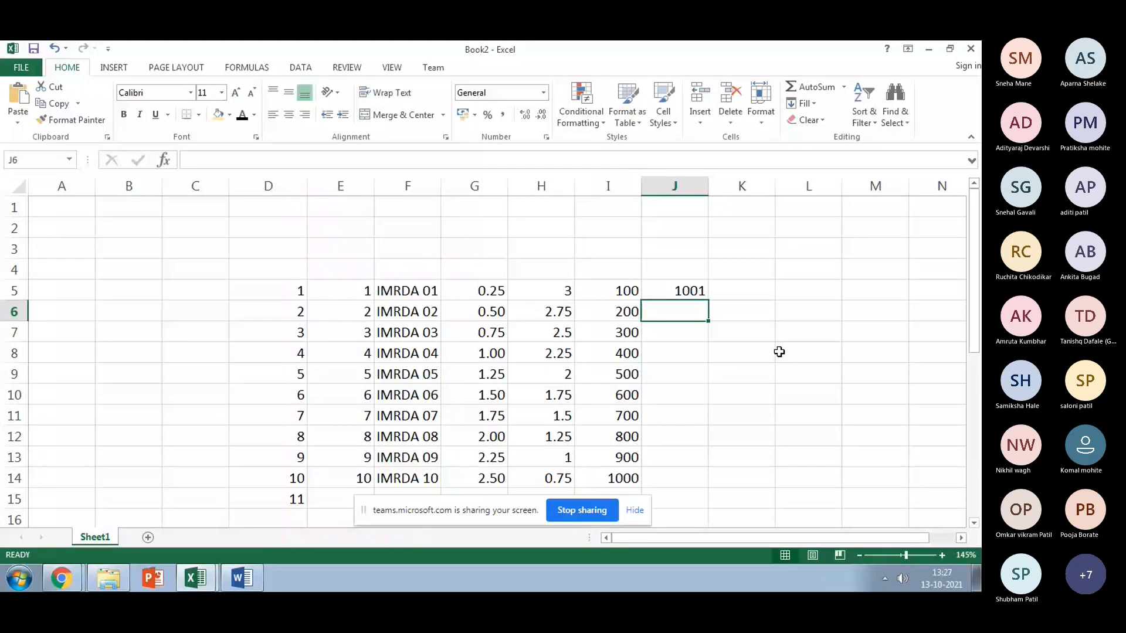
pyautogui.write('10023')
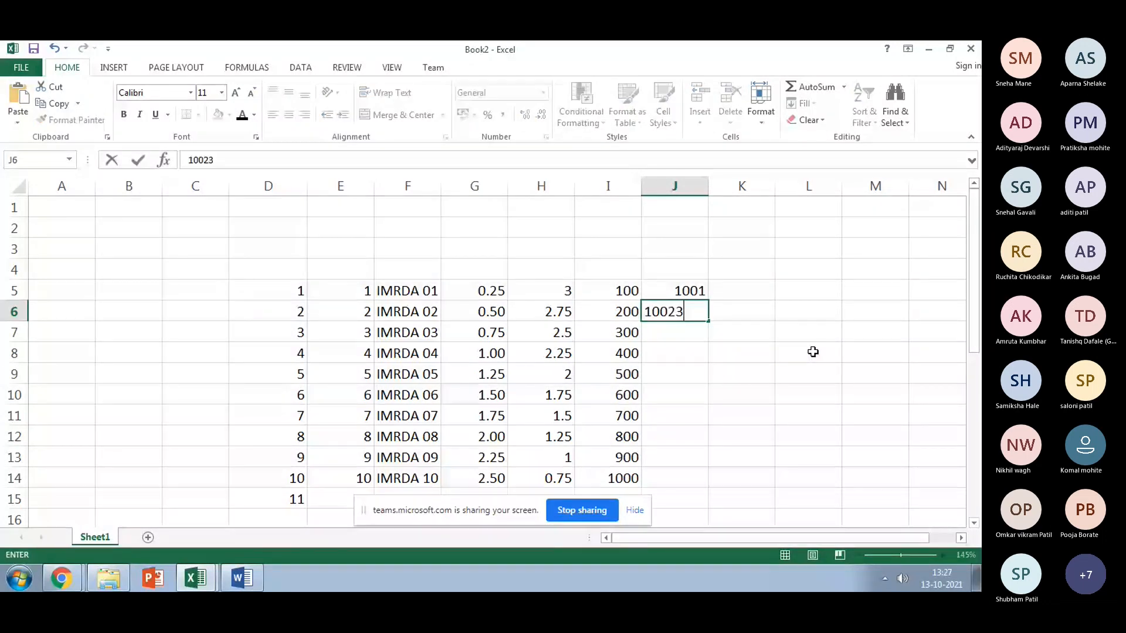
pyautogui.press('BackSpace')
pyautogui.moveTo(674, 290); pyautogui.dragTo(712, 476)
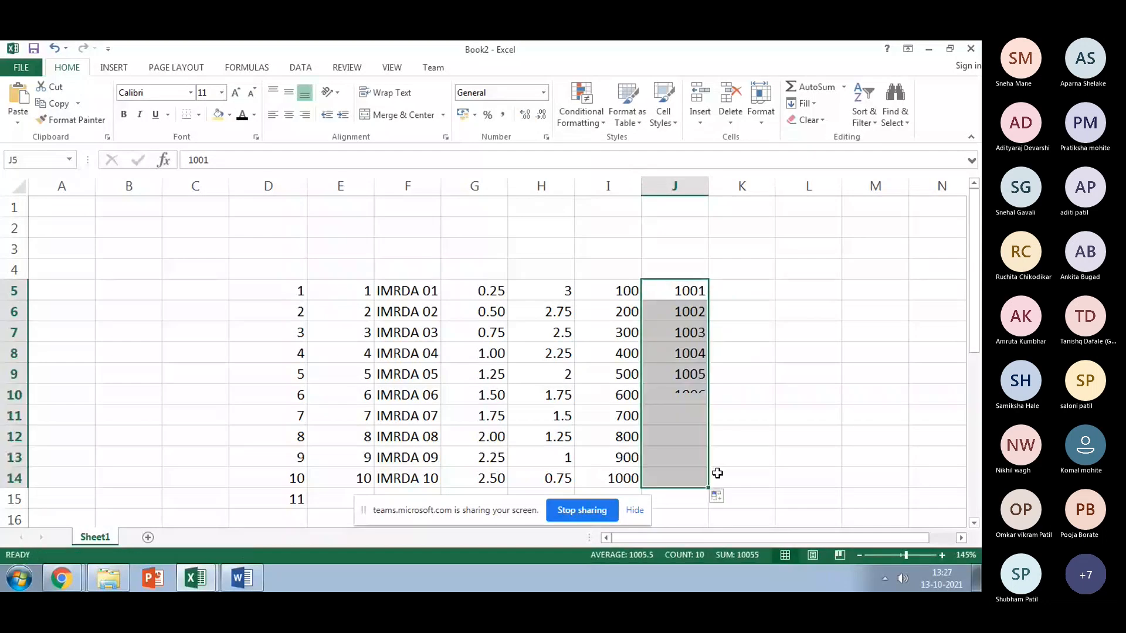
pyautogui.click(819, 361)
pyautogui.scroll(-6, 822, 375)
# Step: Type the heading 'Date Series' in D20
pyautogui.click(268, 229)
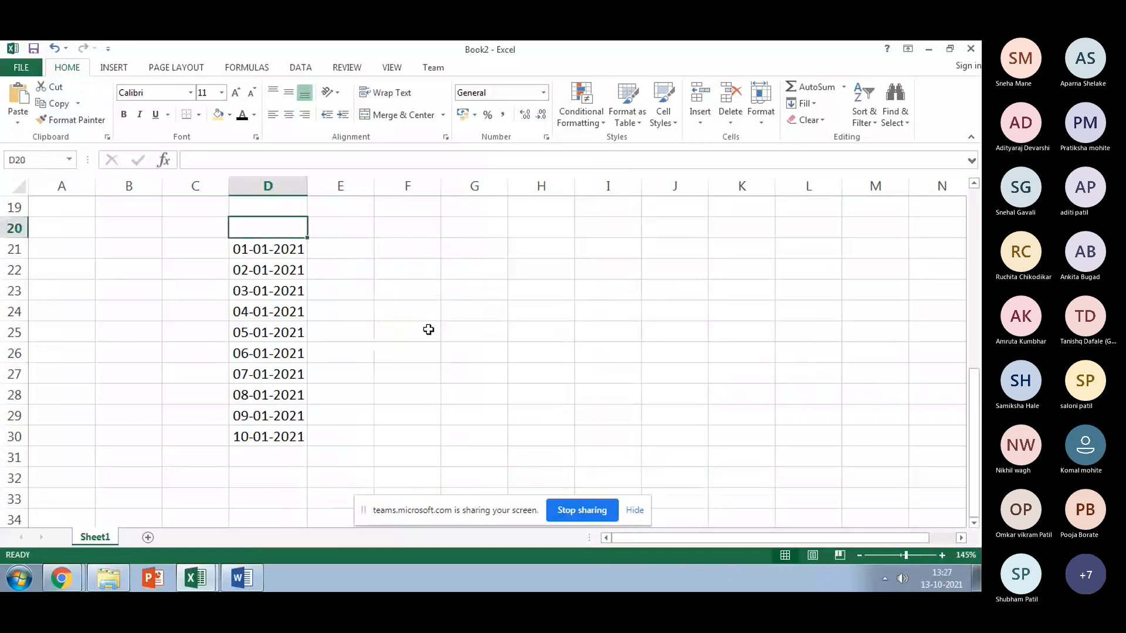
pyautogui.write('Date S')
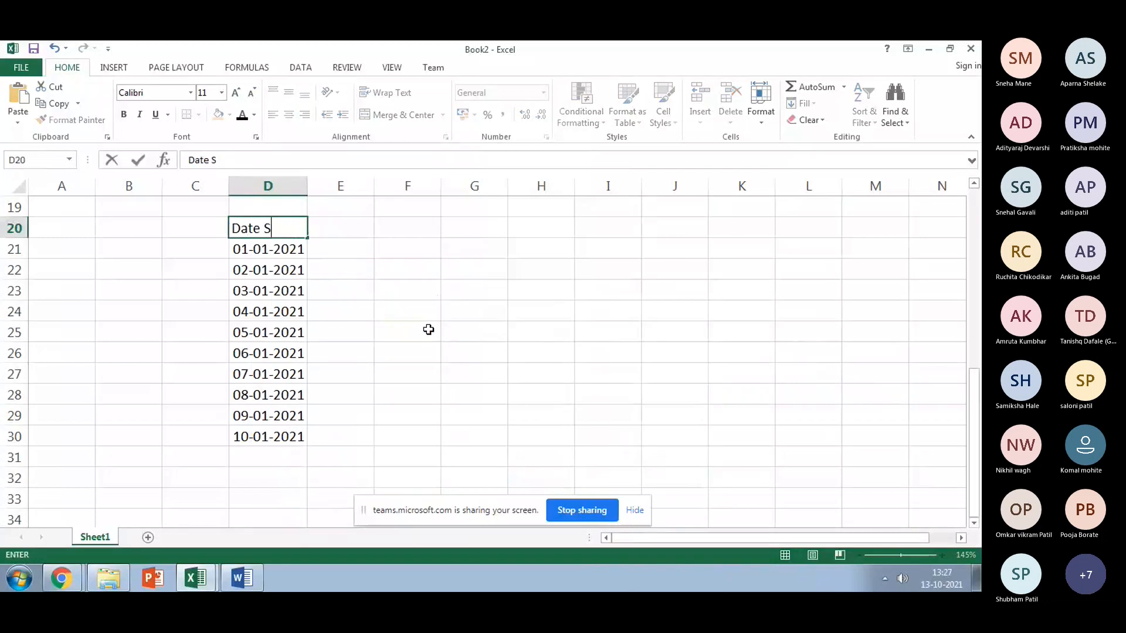
pyautogui.write('erie')
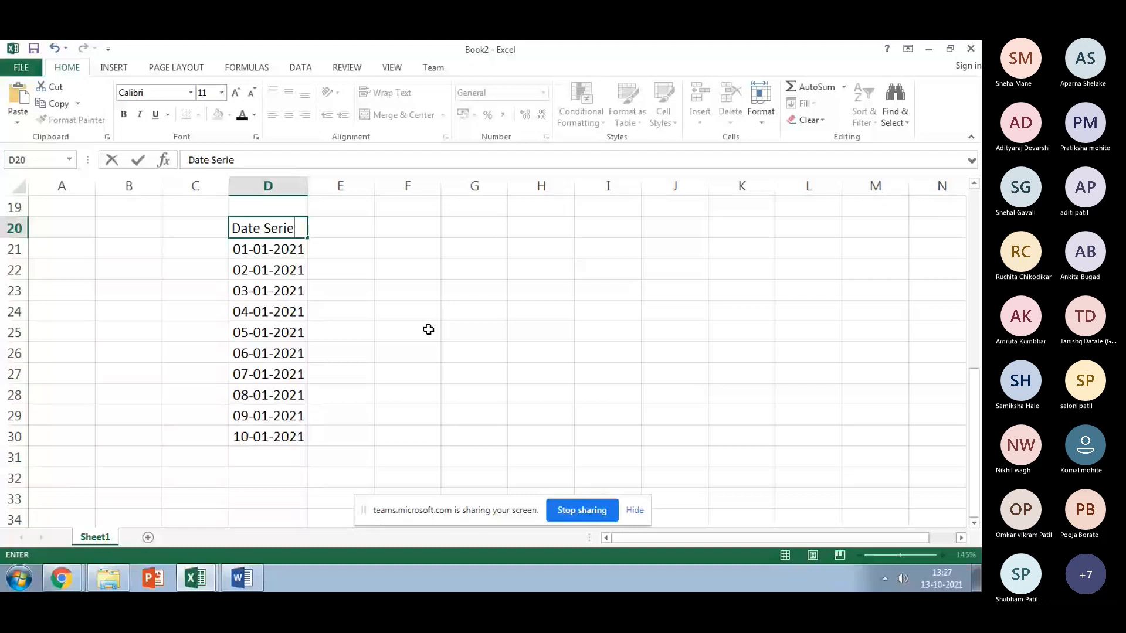
pyautogui.write('s')
pyautogui.press('Tab')
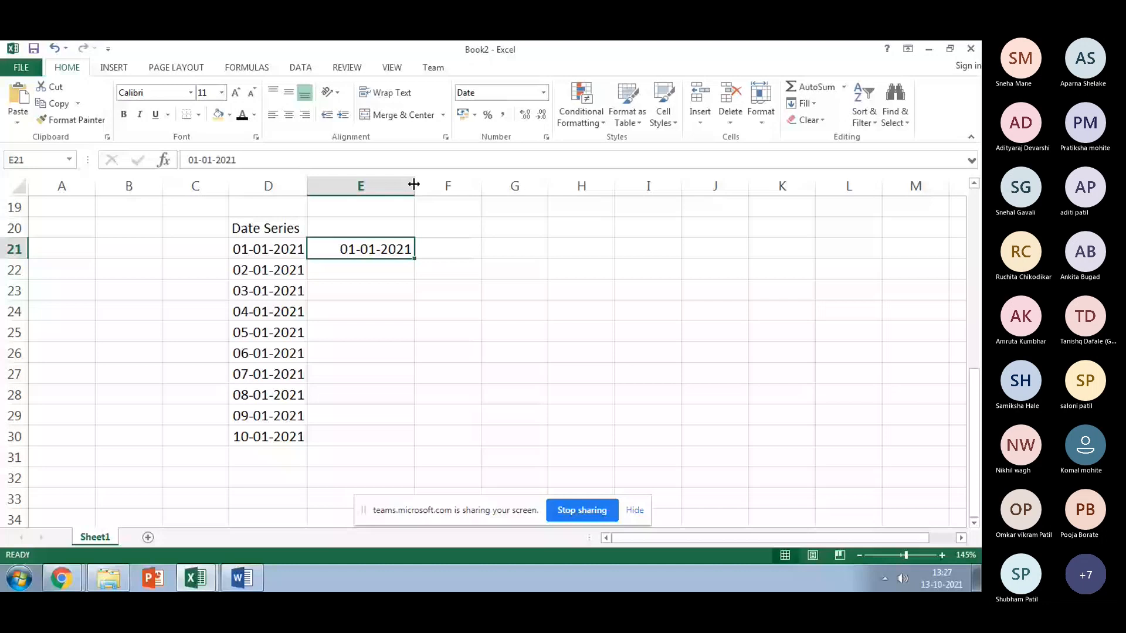
# Step: Format E21 as Long Date and fill 01 January 2021 to 10 January 2021 down to E30
pyautogui.click(544, 92)
pyautogui.click(528, 280)
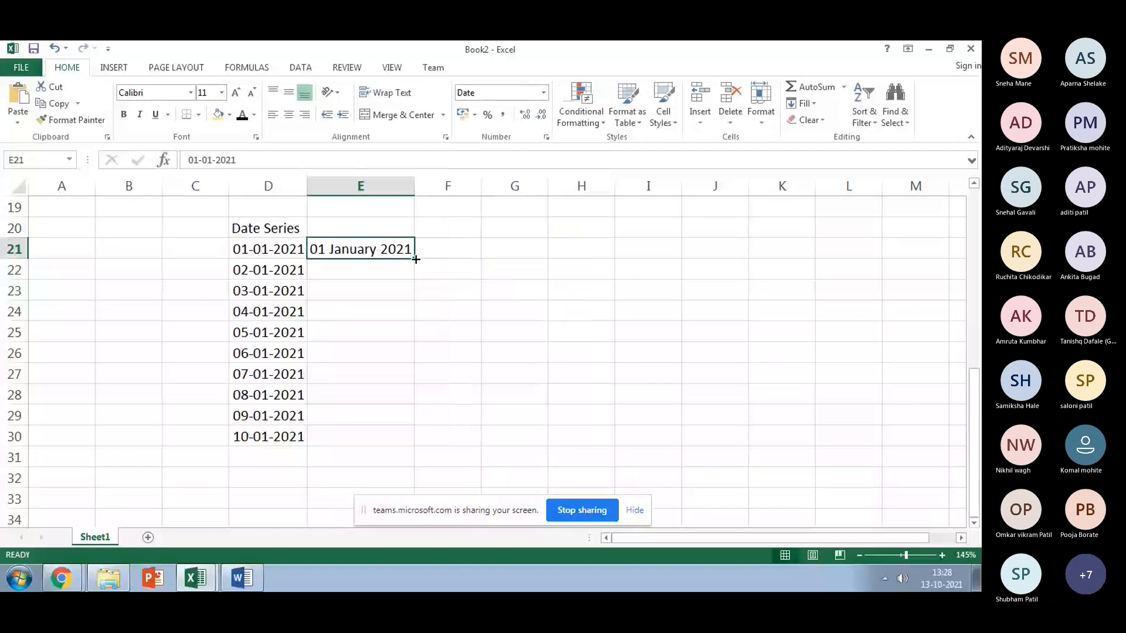
pyautogui.moveTo(414, 259); pyautogui.dragTo(390, 442)
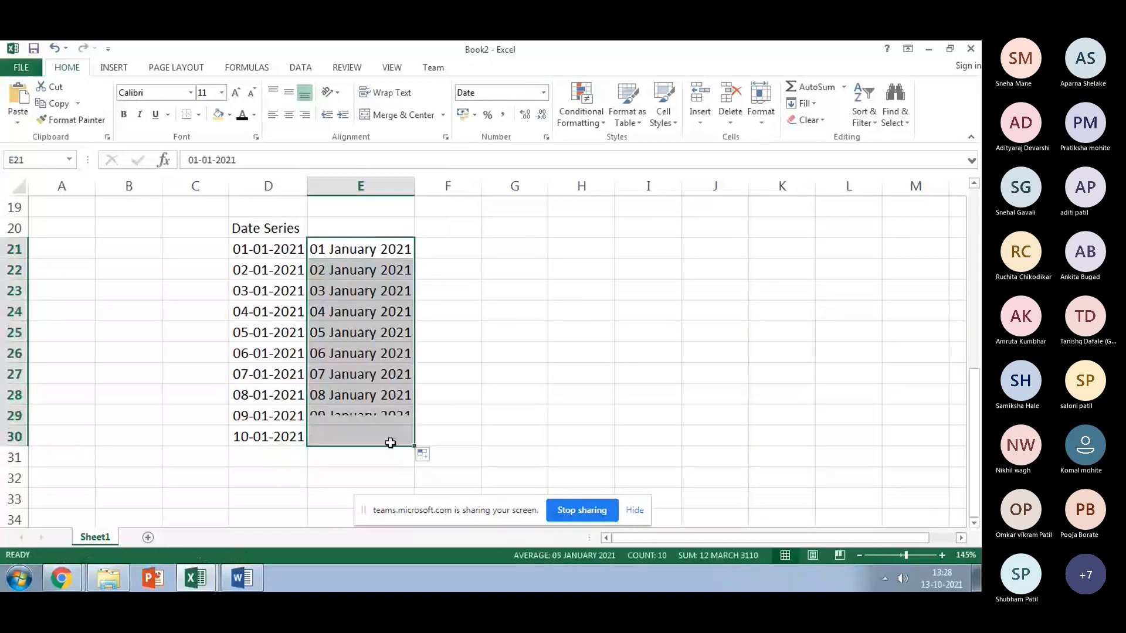
pyautogui.press('Up')
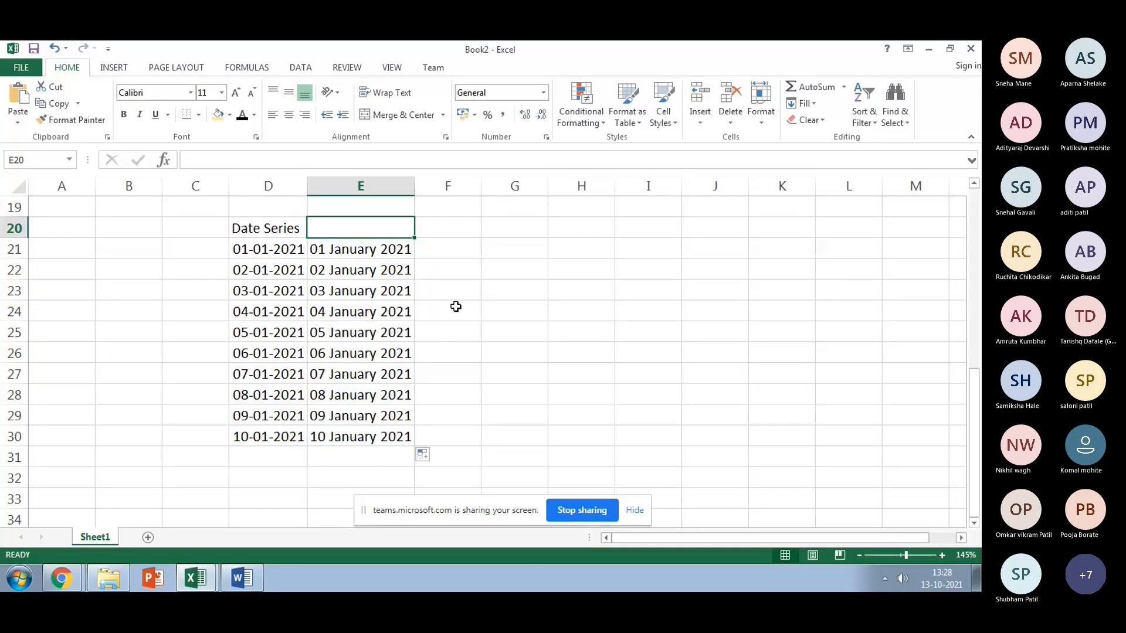
# Step: Enter 2 in E20 and 3 in F20, fill the date 01-01-2021 into F21, and autofit column F
pyautogui.write('2')
pyautogui.click(466, 233)
pyautogui.write('3')
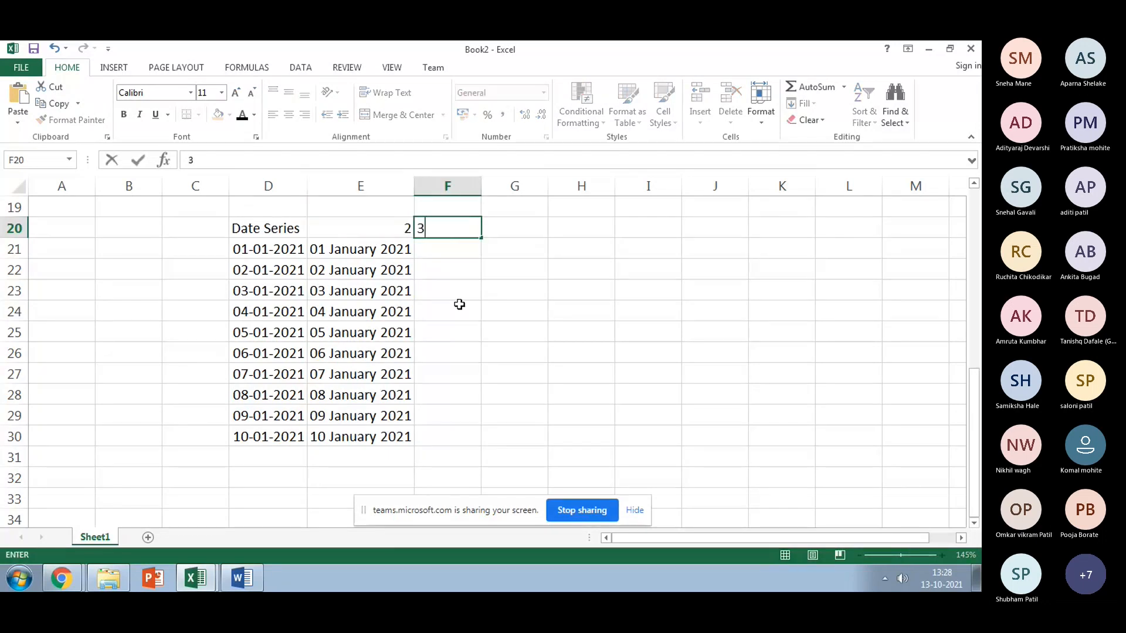
pyautogui.click(459, 304)
pyautogui.click(450, 251)
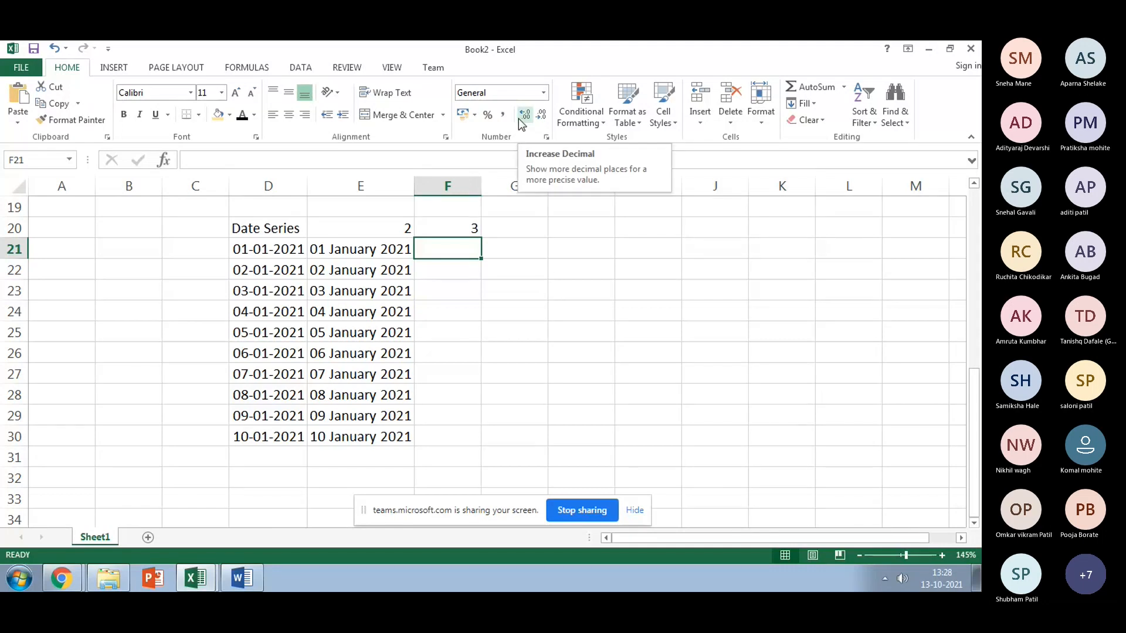
pyautogui.hotkey('ctrl', 'r')
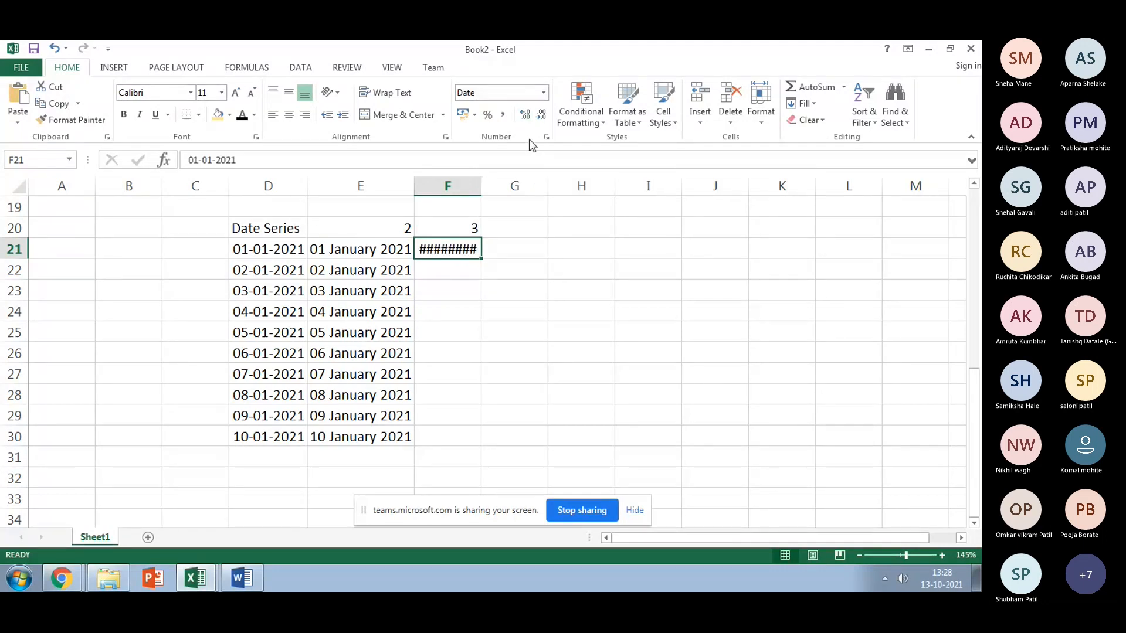
pyautogui.moveTo(479, 180); pyautogui.dragTo(518, 180)
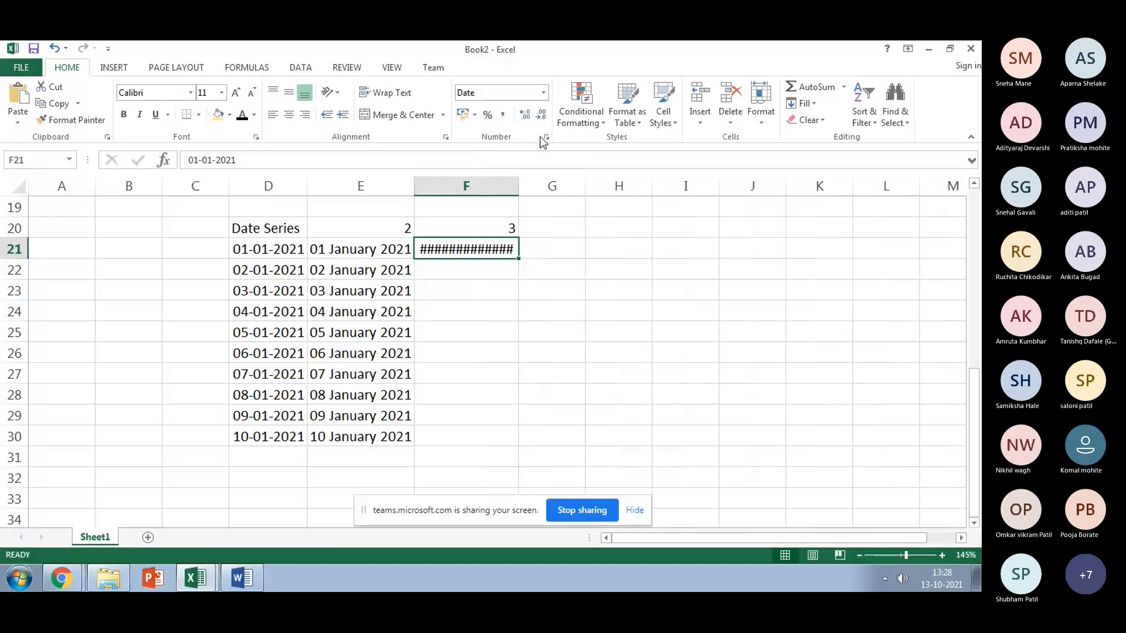
pyautogui.doubleClick(518, 186)
# Step: In Format Cells, preview several Date formats for F21, including full-month-name and year-first styles
pyautogui.click(544, 92)
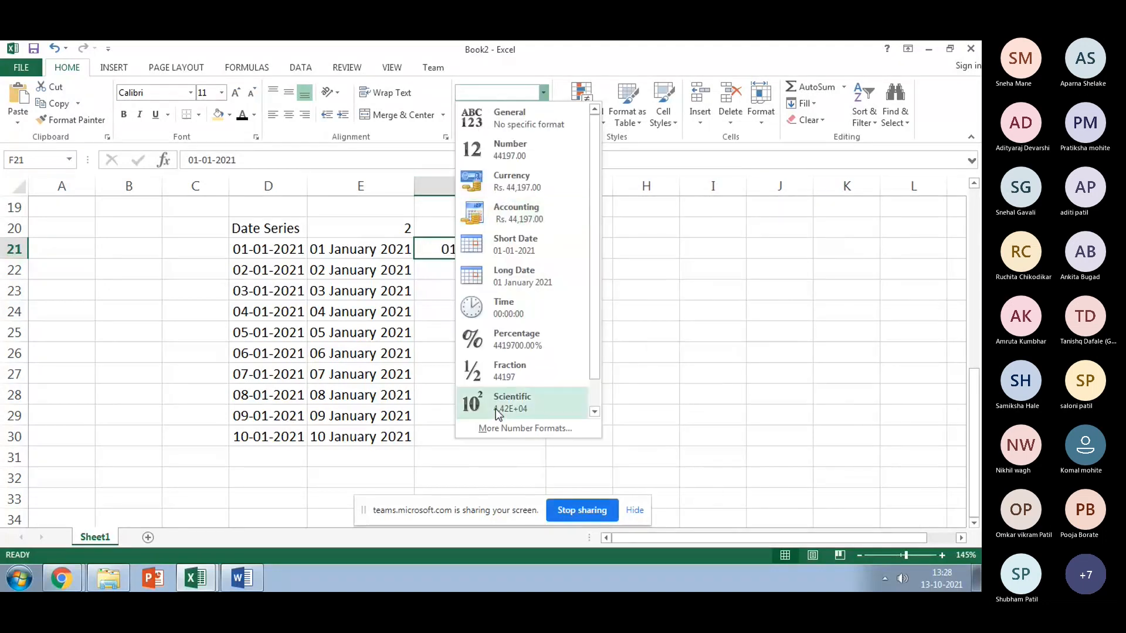
pyautogui.click(500, 429)
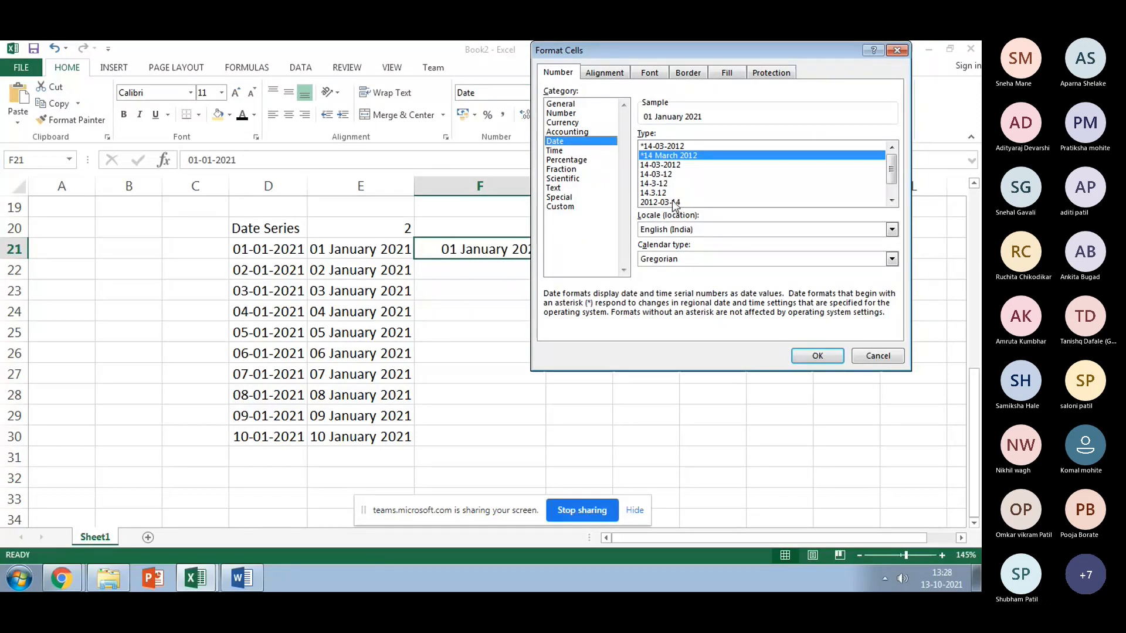
pyautogui.click(656, 181)
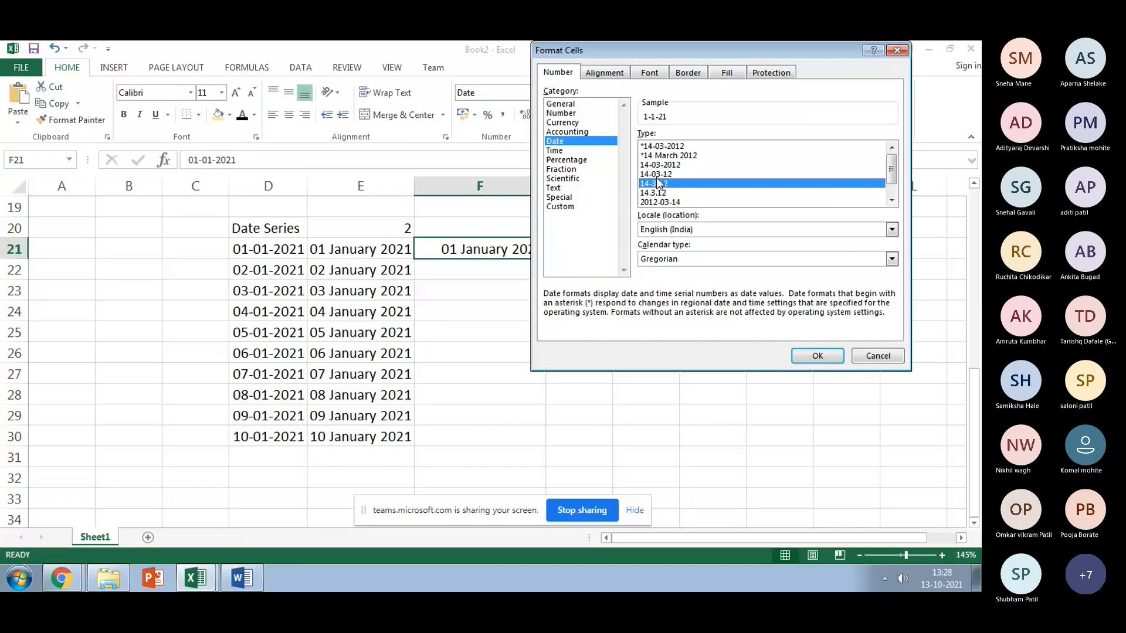
pyautogui.click(658, 167)
pyautogui.scroll(-1, 658, 168)
pyautogui.click(661, 194)
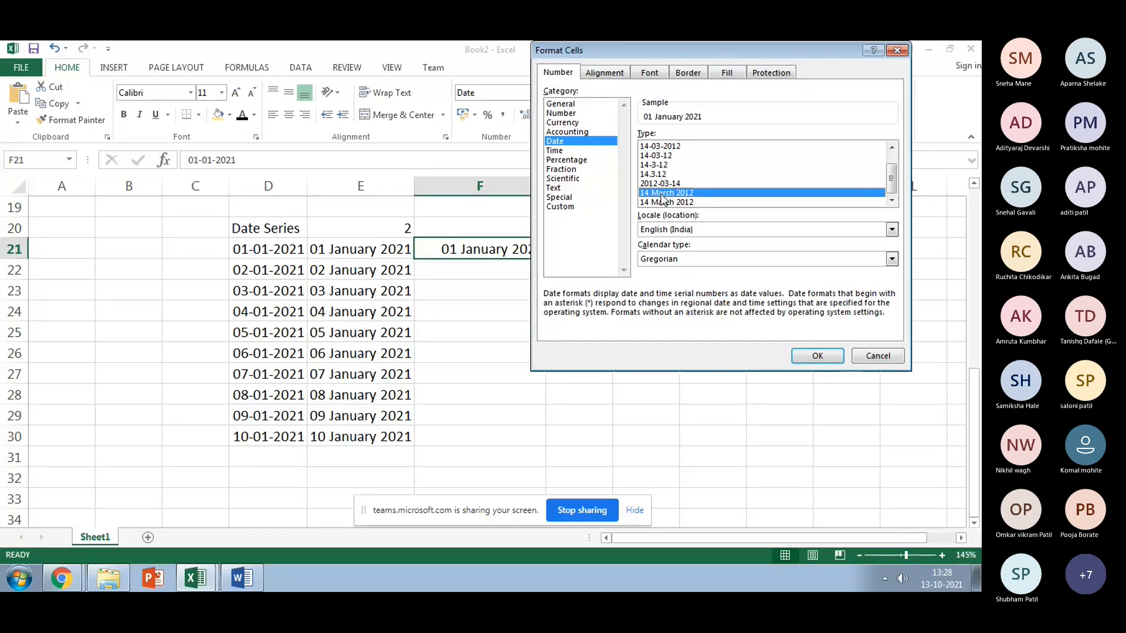
pyautogui.click(663, 202)
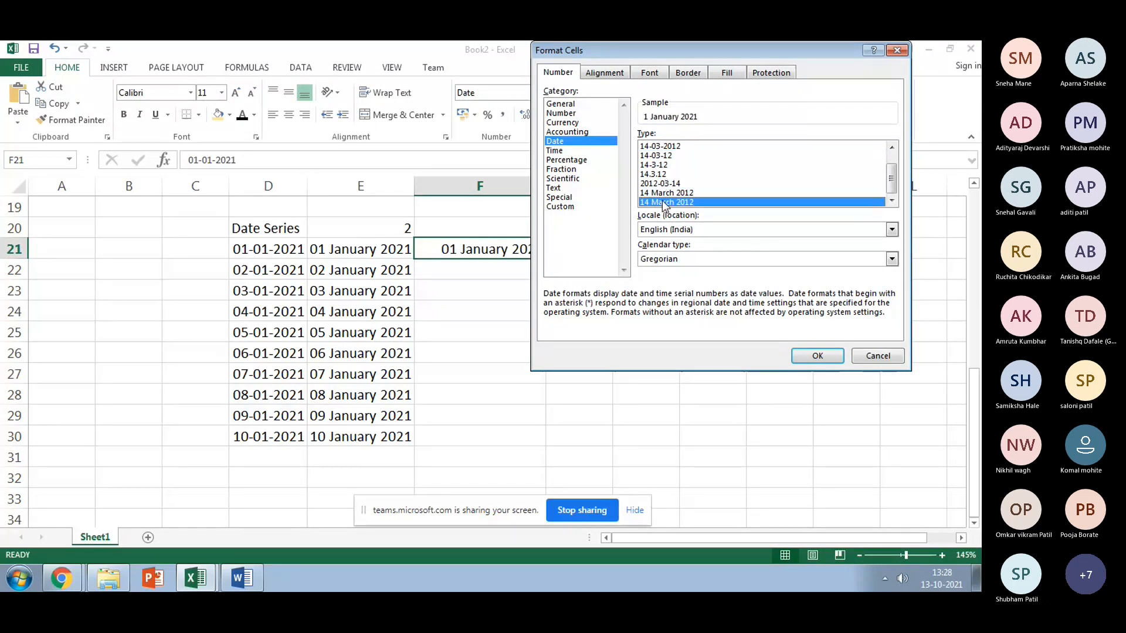
pyautogui.click(647, 174)
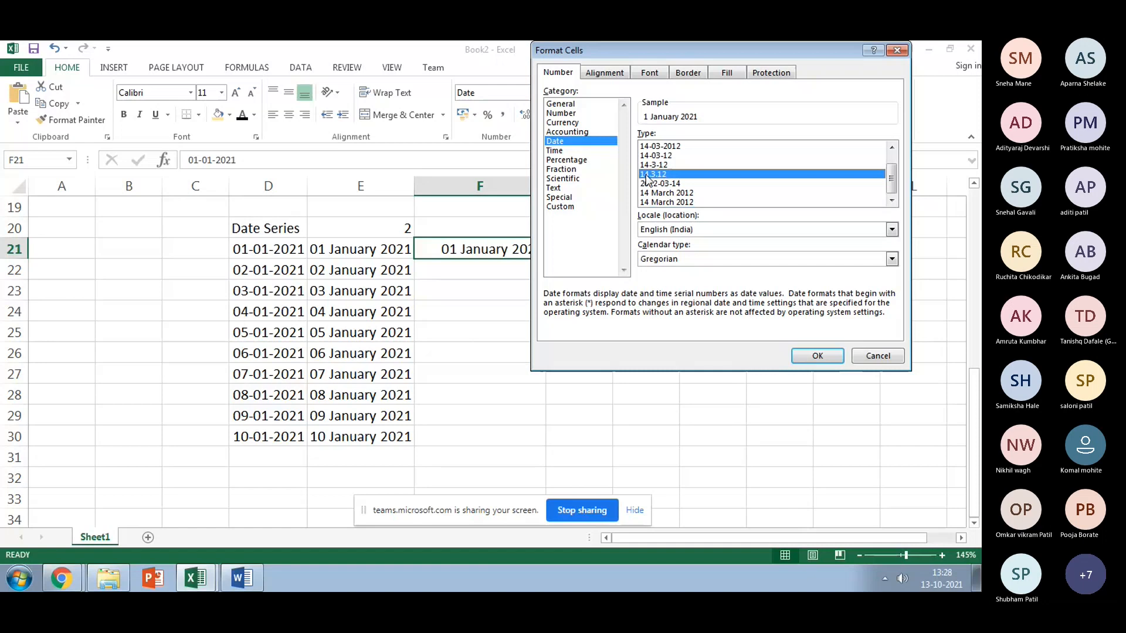
pyautogui.click(652, 183)
pyautogui.scroll(1, 656, 187)
pyautogui.click(663, 156)
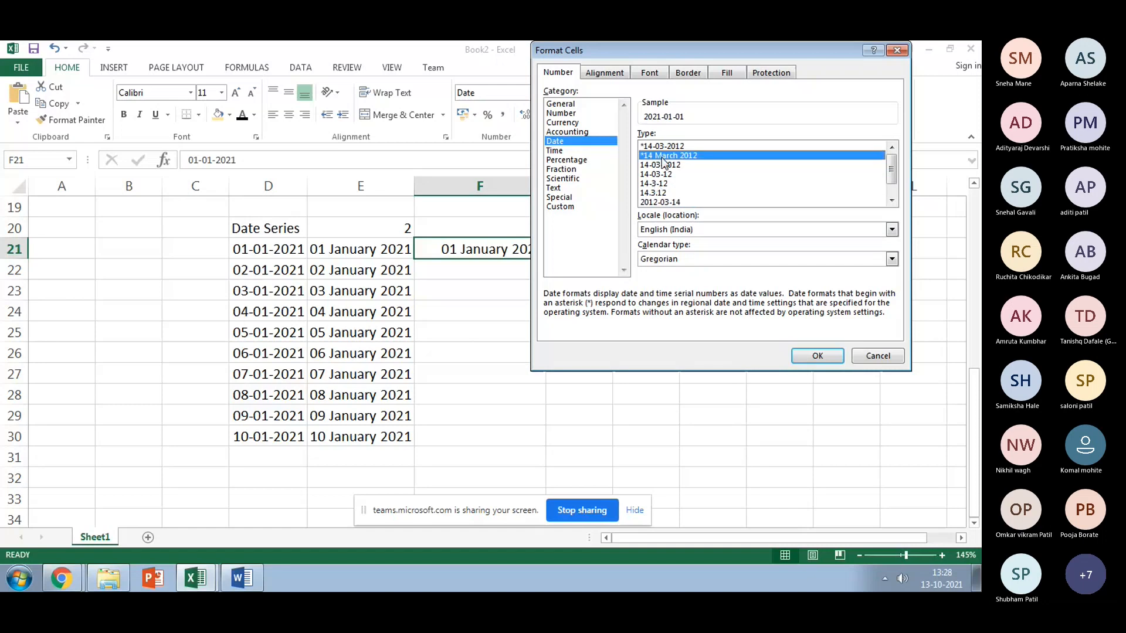
# Step: Apply the custom mmm-yyyy format so F21 shows Jan-2021
pyautogui.click(562, 207)
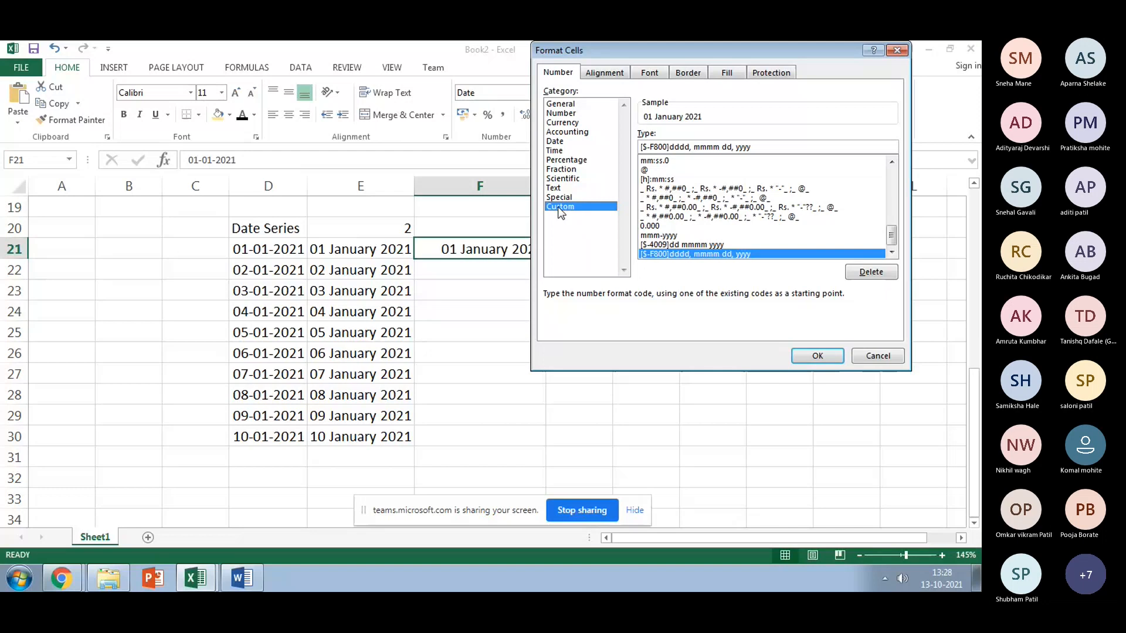
pyautogui.click(555, 142)
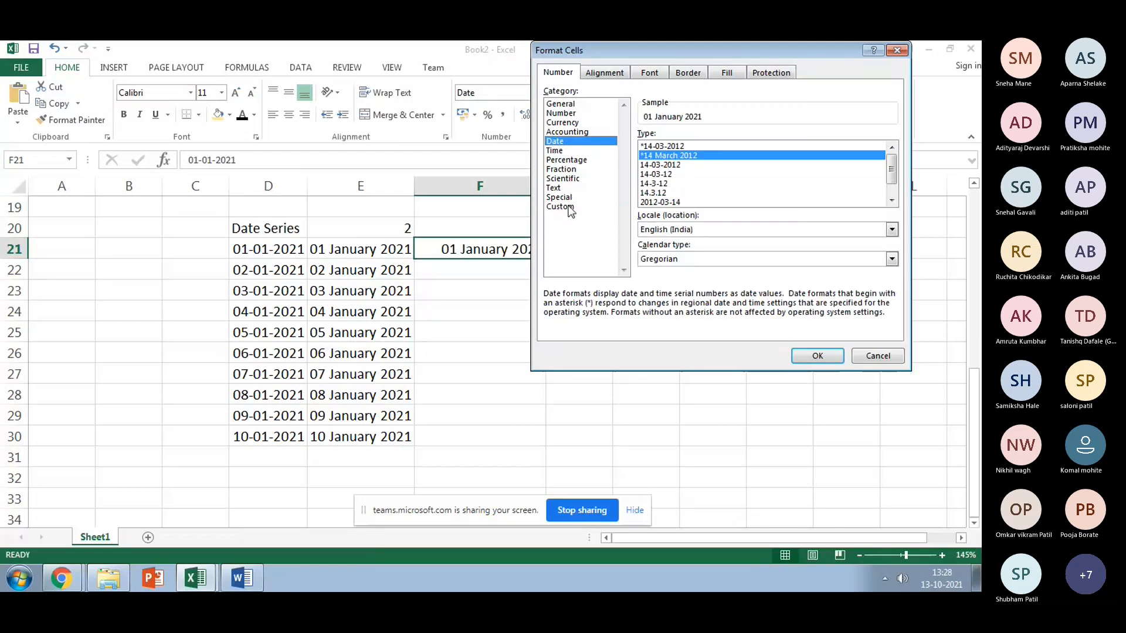
pyautogui.click(567, 207)
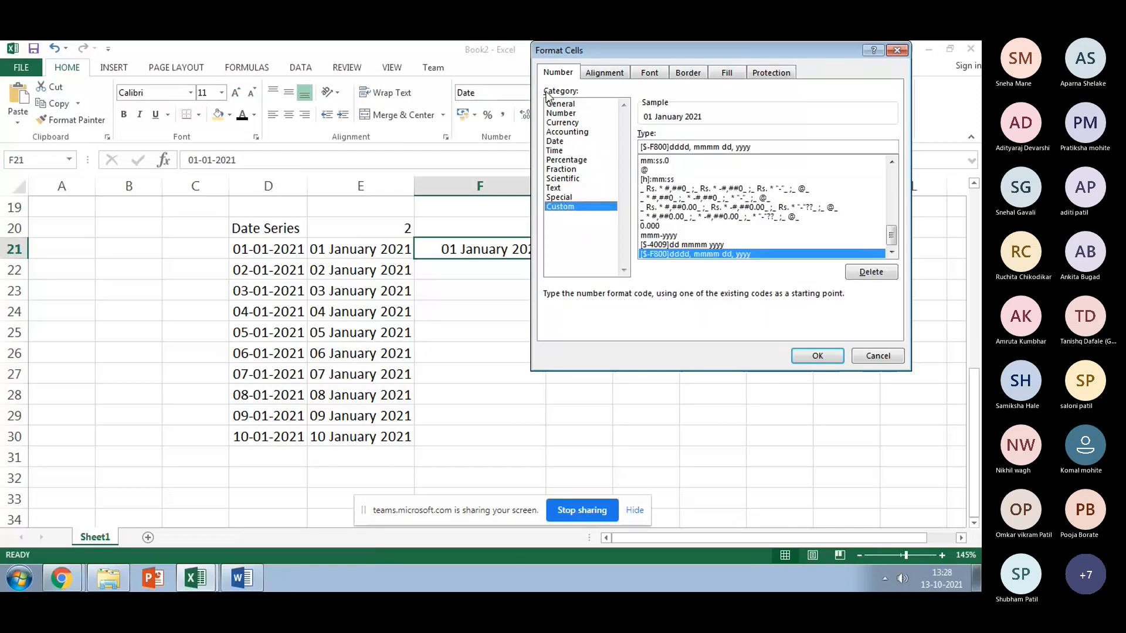
pyautogui.click(557, 152)
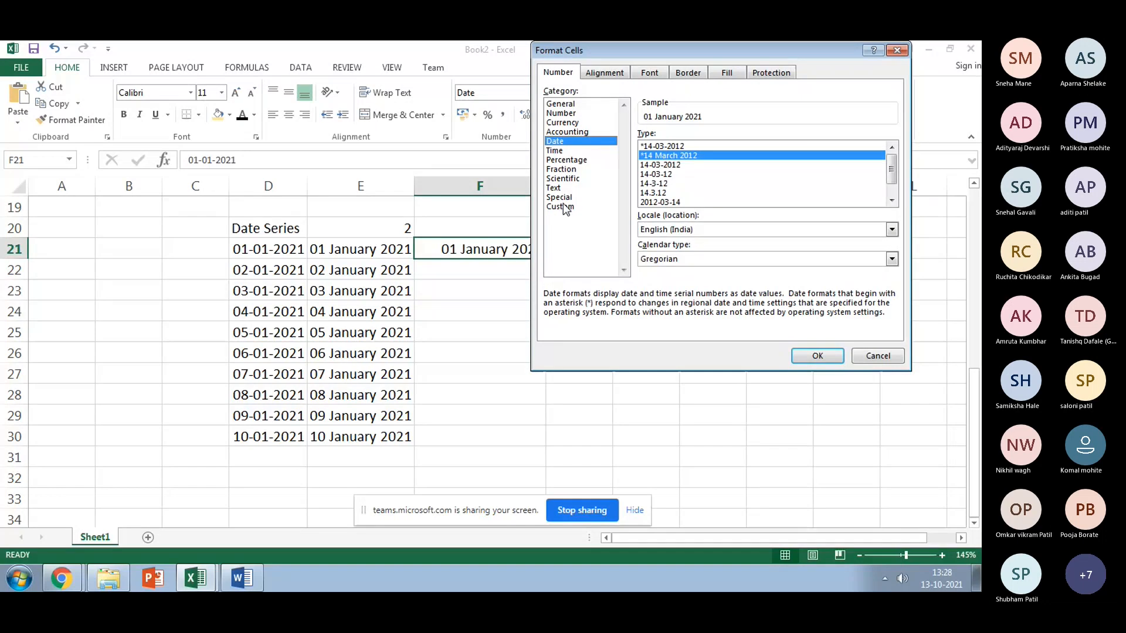
pyautogui.click(563, 206)
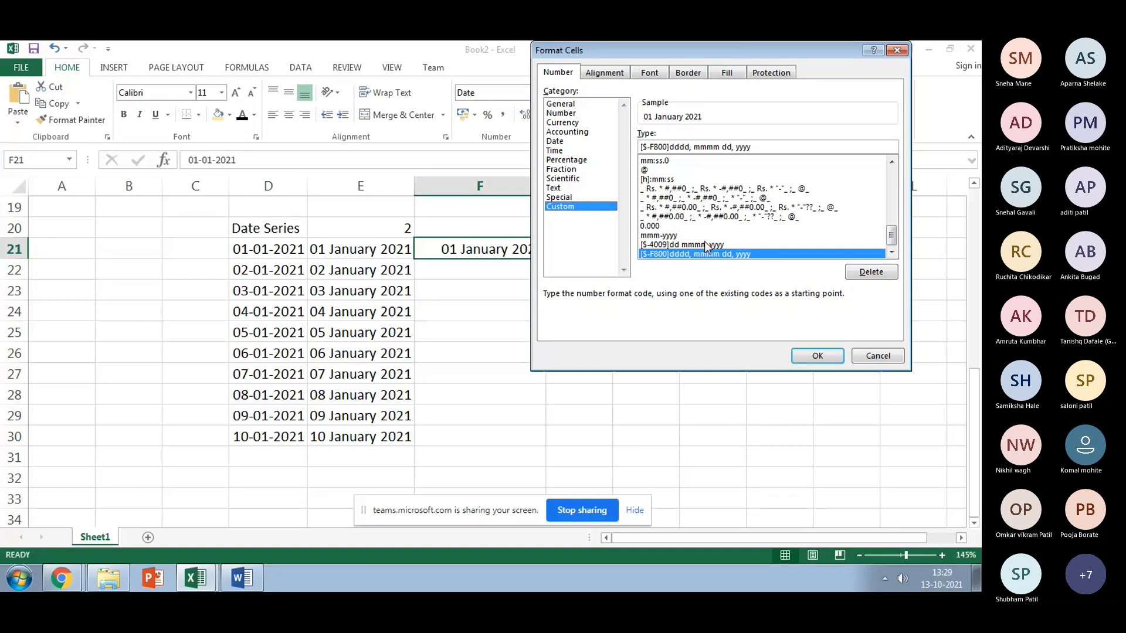
pyautogui.click(689, 244)
pyautogui.click(687, 236)
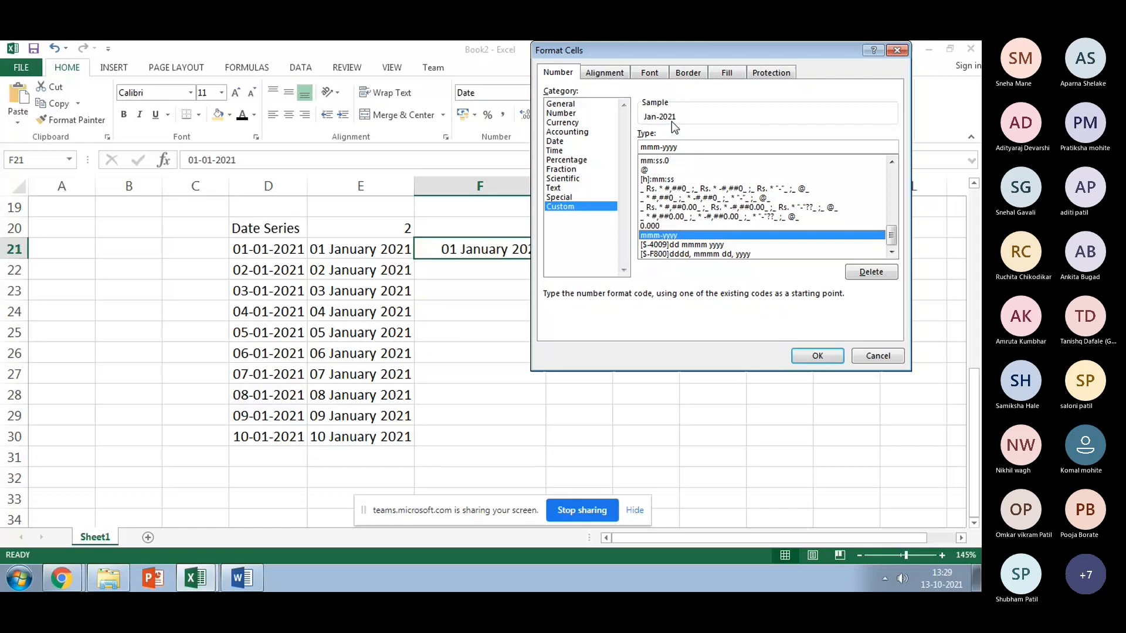
pyautogui.click(818, 356)
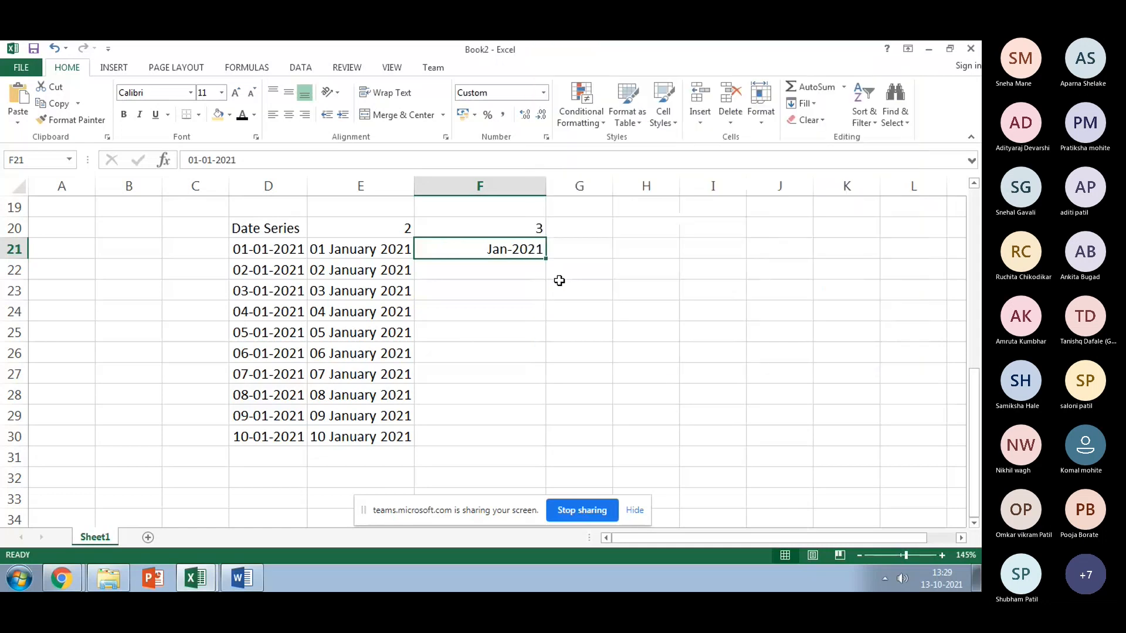
# Step: Extend F21's month format down to F30, ending at Oct-2021
pyautogui.moveTo(546, 258); pyautogui.dragTo(539, 438)
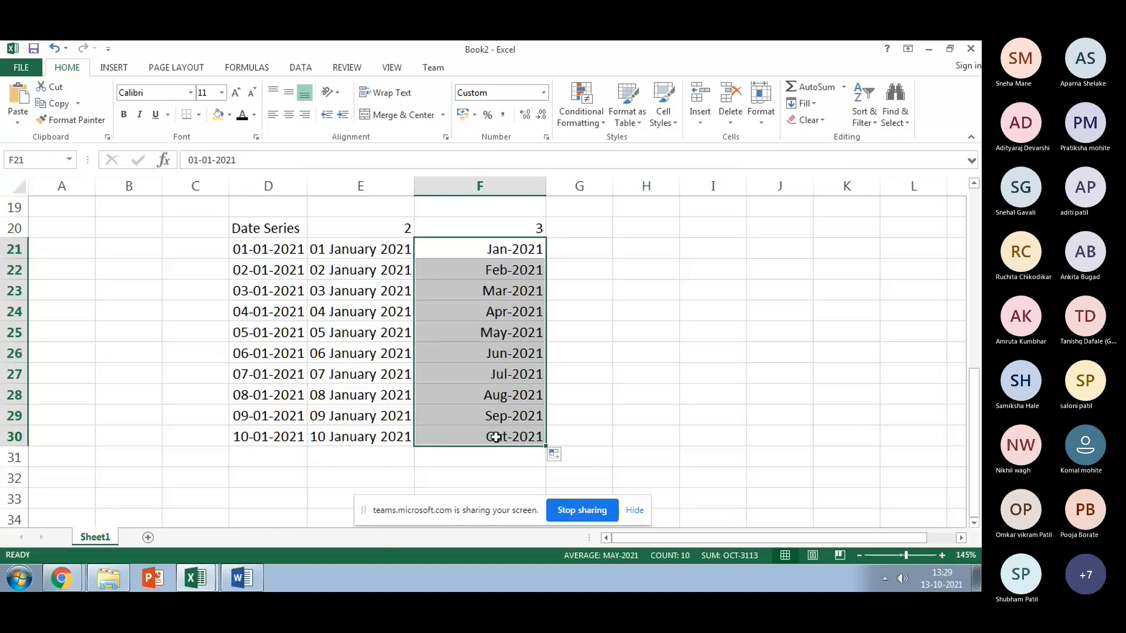
pyautogui.click(598, 287)
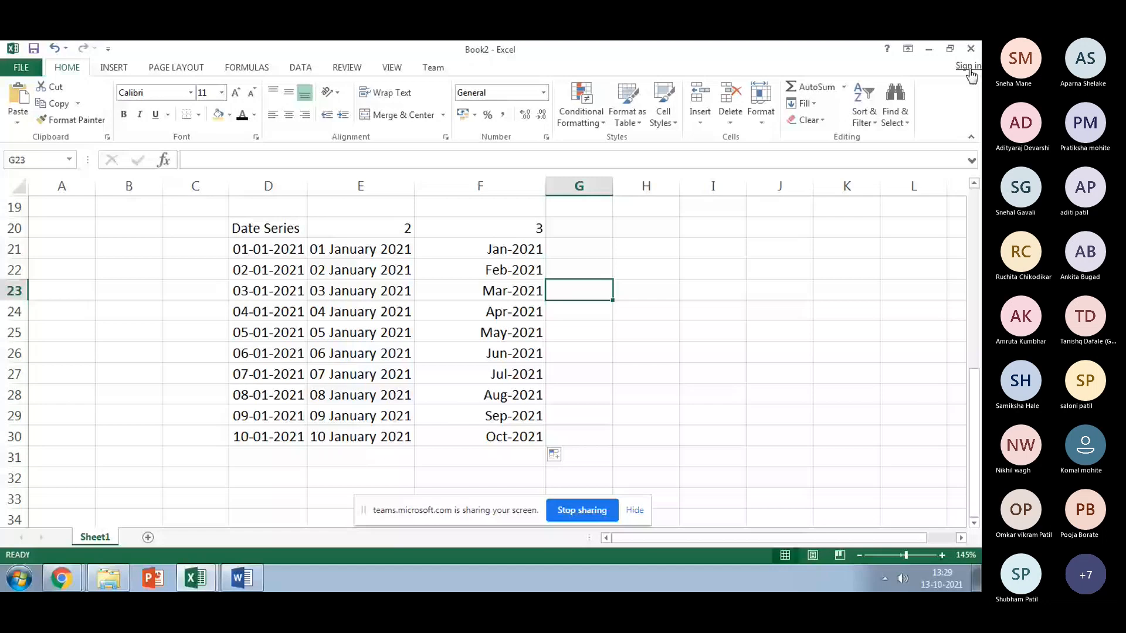
# Step: Close the Book2 workbook and select the cell beside Sum on the Functions sheet
pyautogui.click(972, 49)
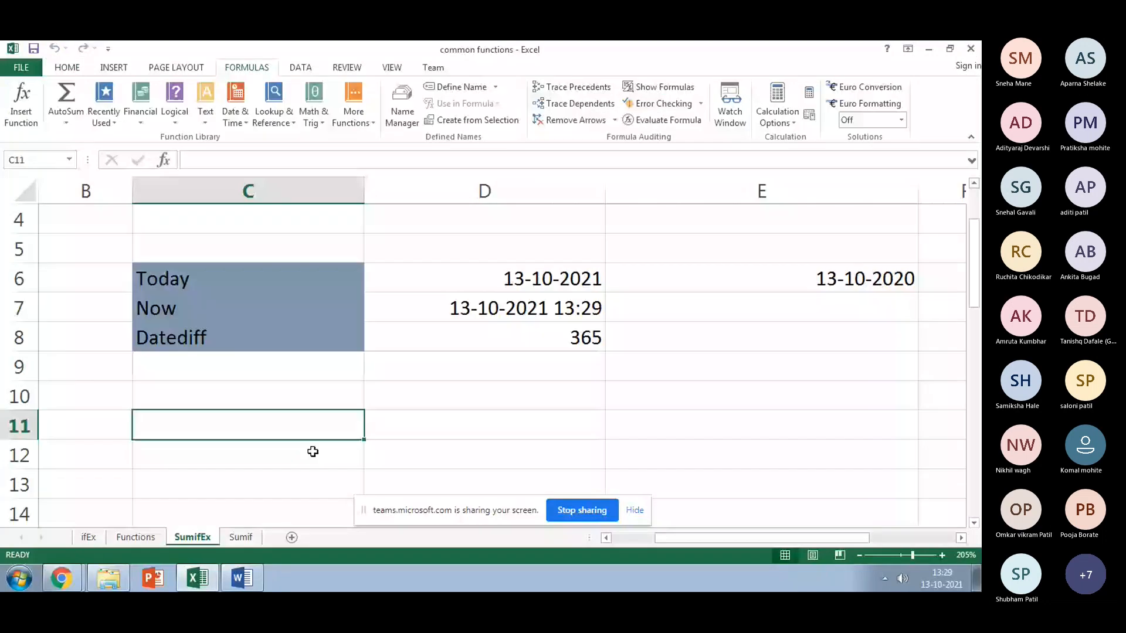
pyautogui.click(136, 537)
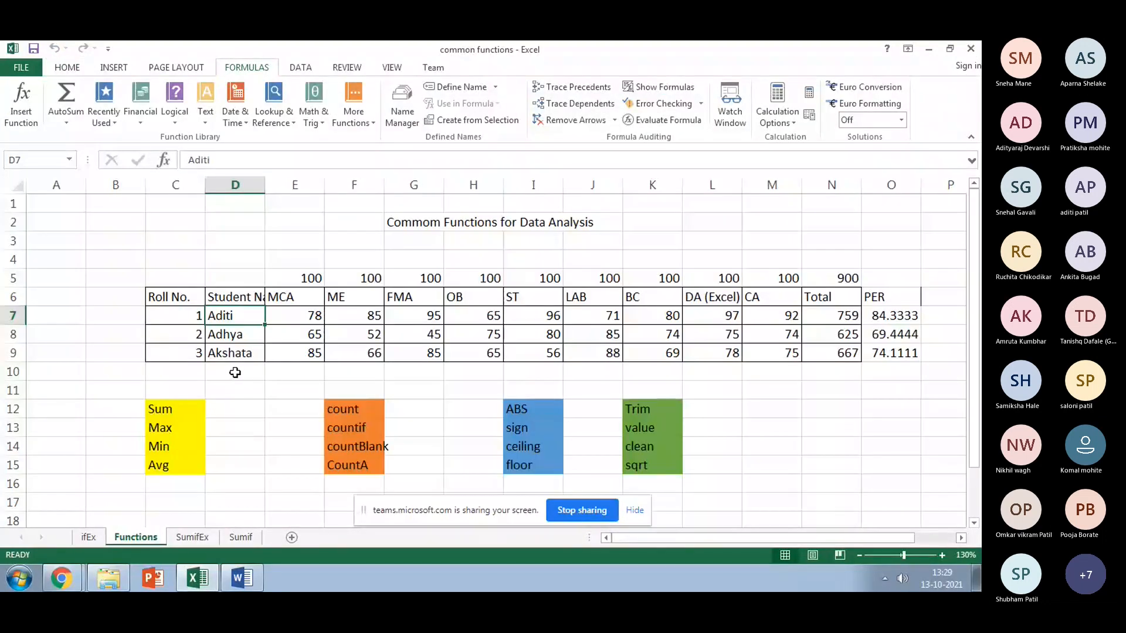
pyautogui.click(271, 409)
pyautogui.click(242, 408)
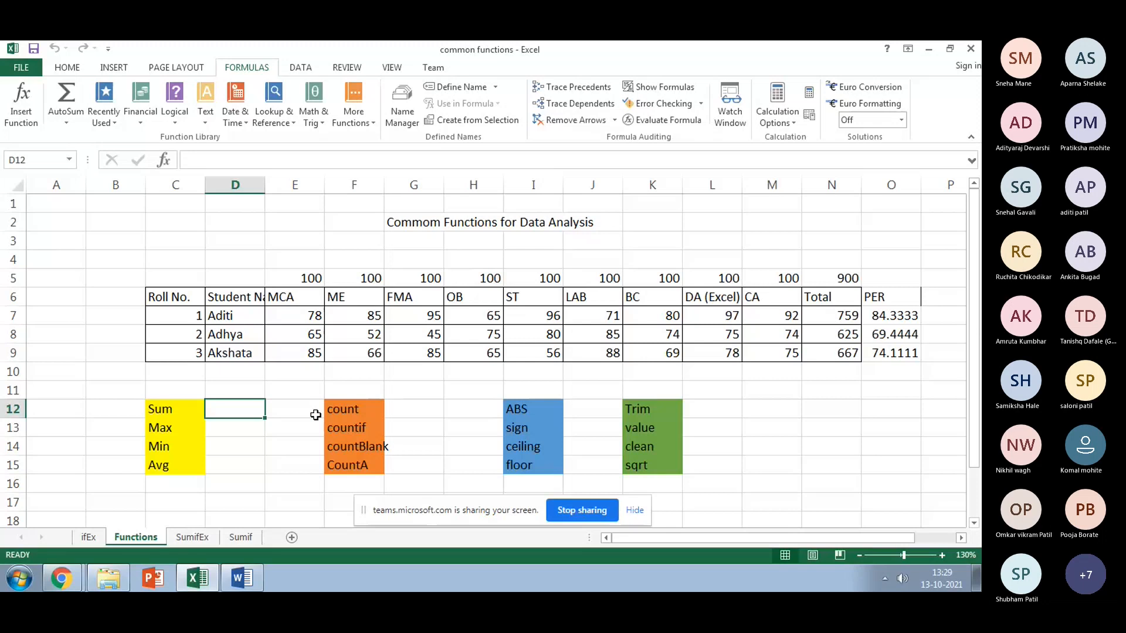
# Step: Enter =Sum(E7:M7) in D12 to get 759, then clear the Total cells N7:N9
pyautogui.write('=')
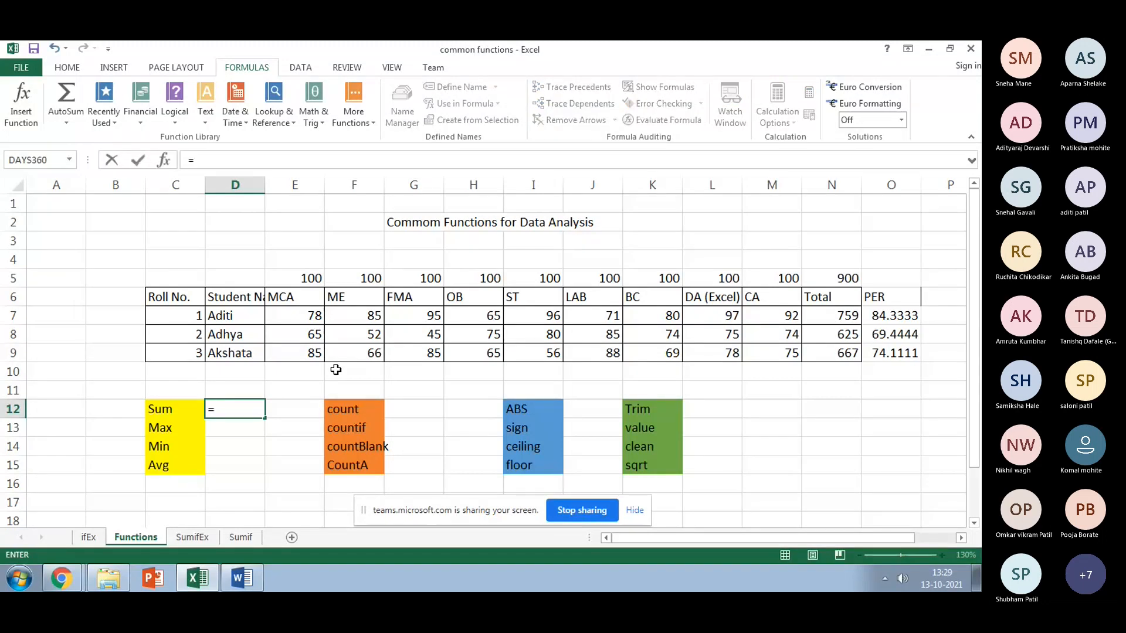
pyautogui.write('sum(')
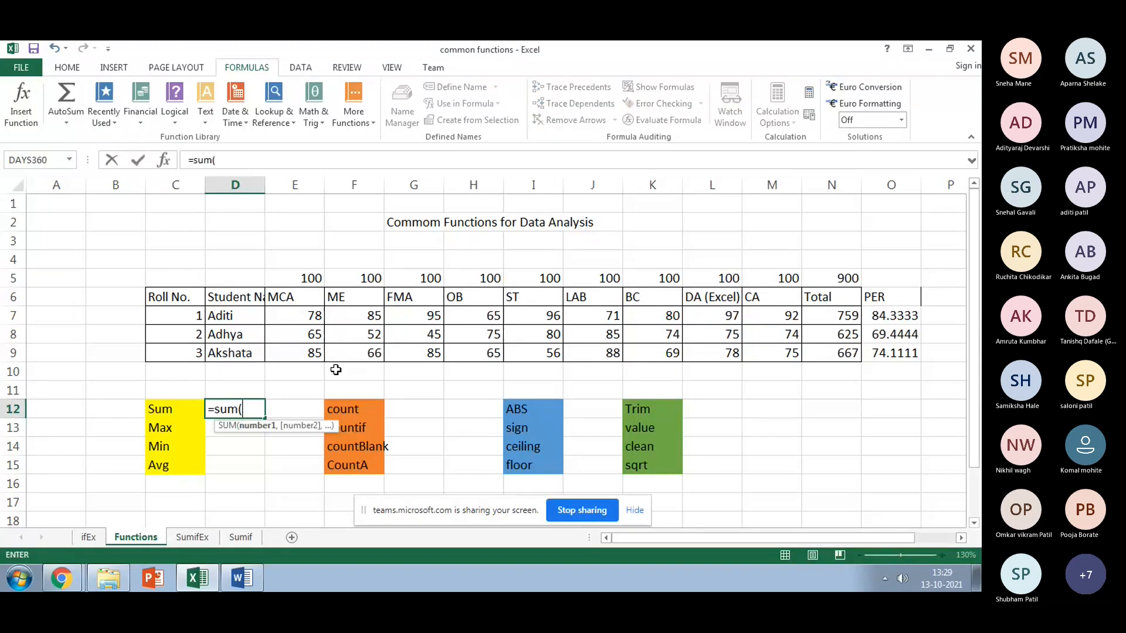
pyautogui.click(310, 314)
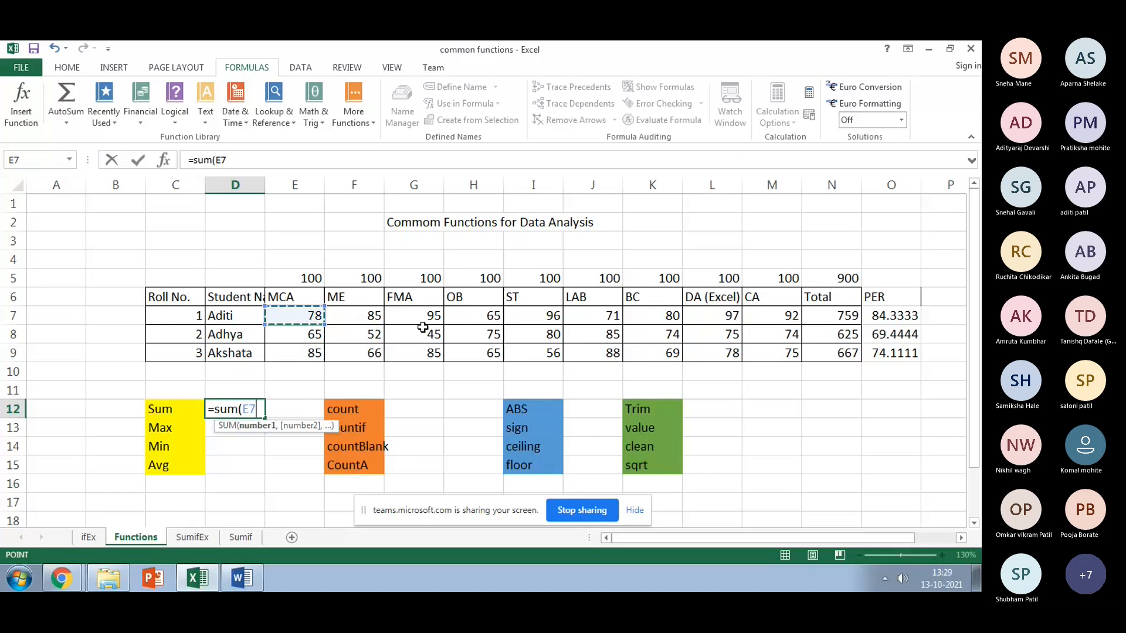
pyautogui.keyDown('shift'); pyautogui.click(765, 315); pyautogui.keyUp('shift')
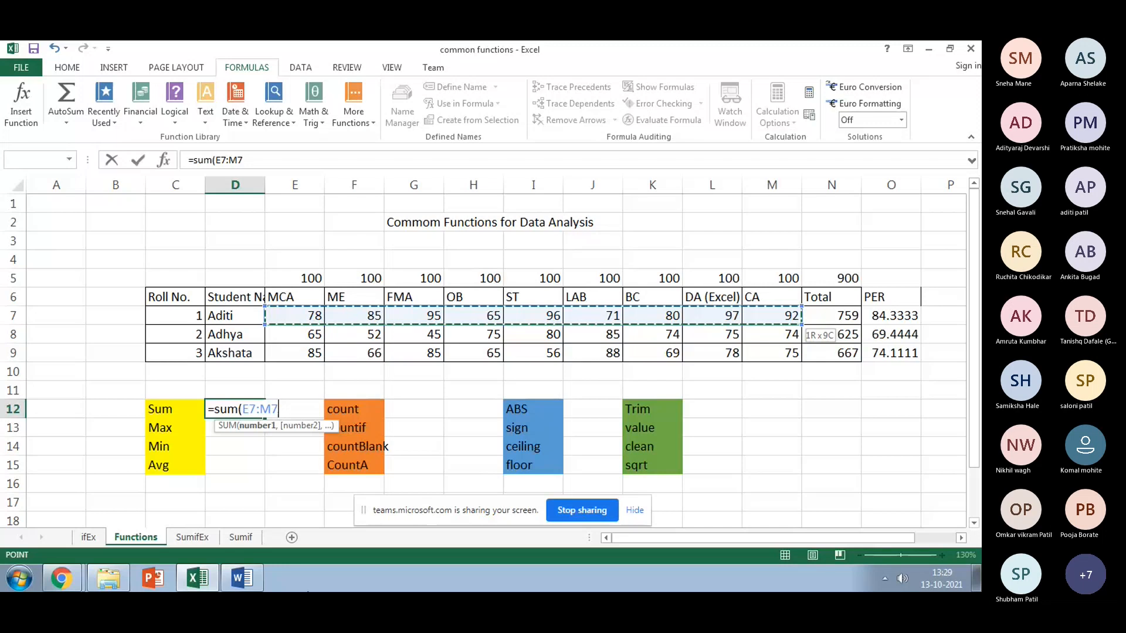
pyautogui.press('BackSpace')
pyautogui.press('BackSpace')
pyautogui.press('BackSpace')
pyautogui.press('BackSpace')
pyautogui.press('BackSpace')
pyautogui.press('BackSpace')
pyautogui.press('BackSpace')
pyautogui.press('BackSpace')
pyautogui.press('BackSpace')
pyautogui.press('BackSpace')
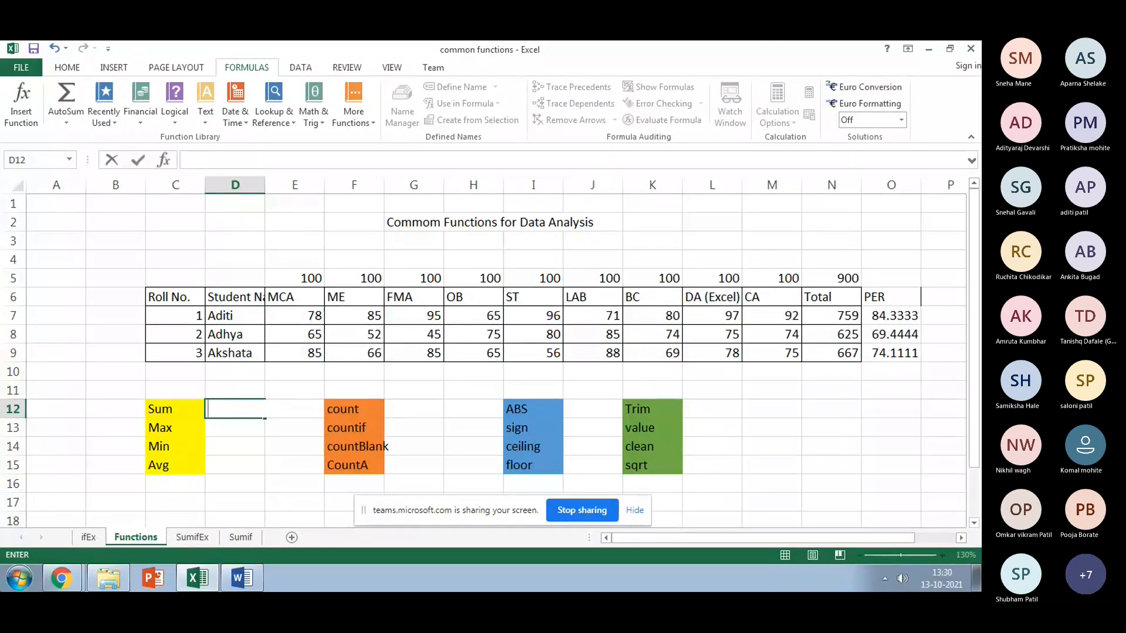
pyautogui.write('=')
pyautogui.click(281, 317)
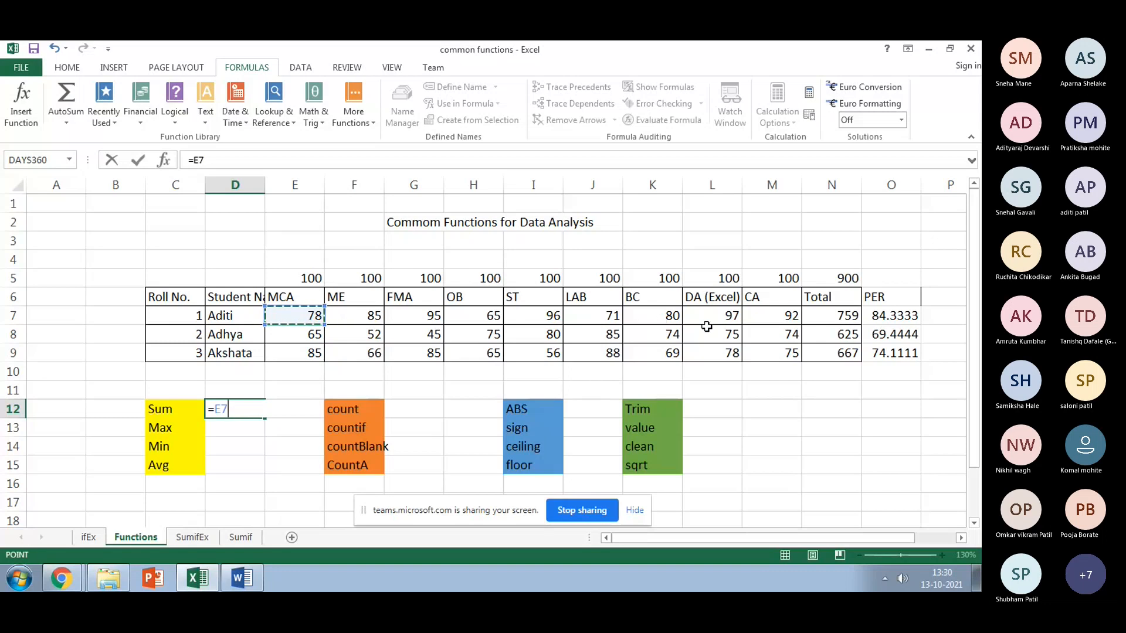
pyautogui.keyDown('shift'); pyautogui.click(786, 320); pyautogui.keyUp('shift')
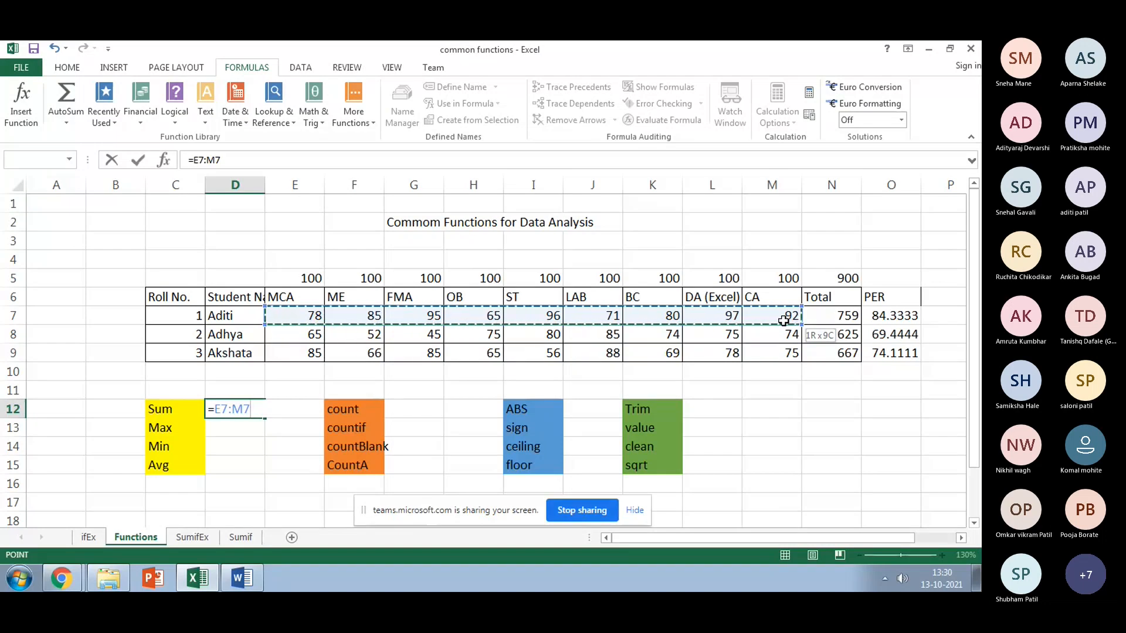
pyautogui.click(215, 411)
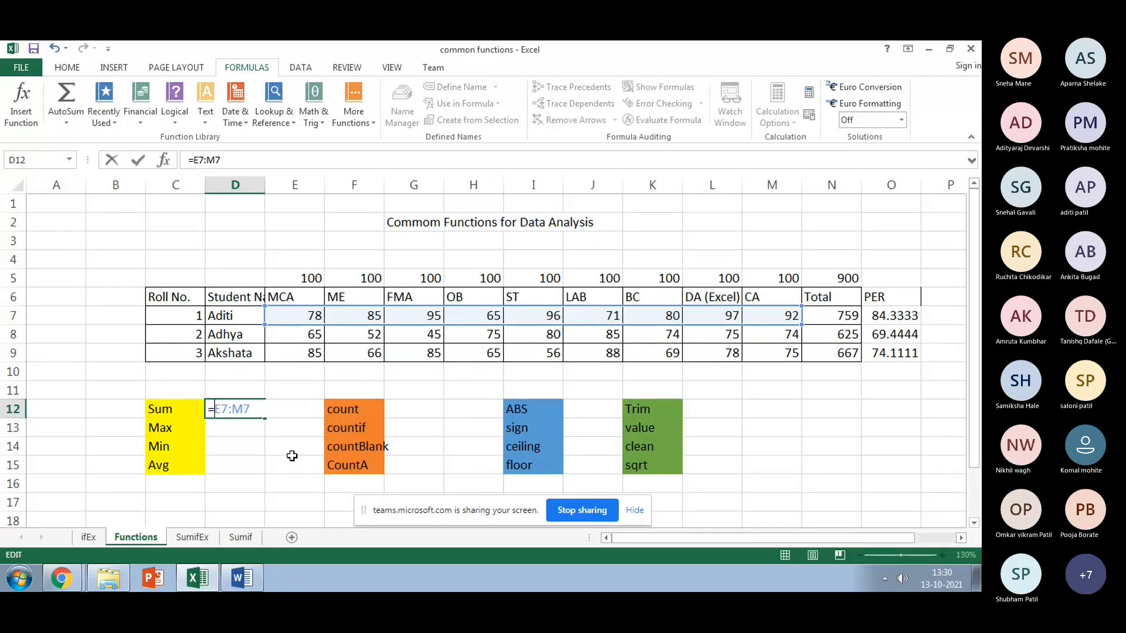
pyautogui.write('Sum(E7:M7')
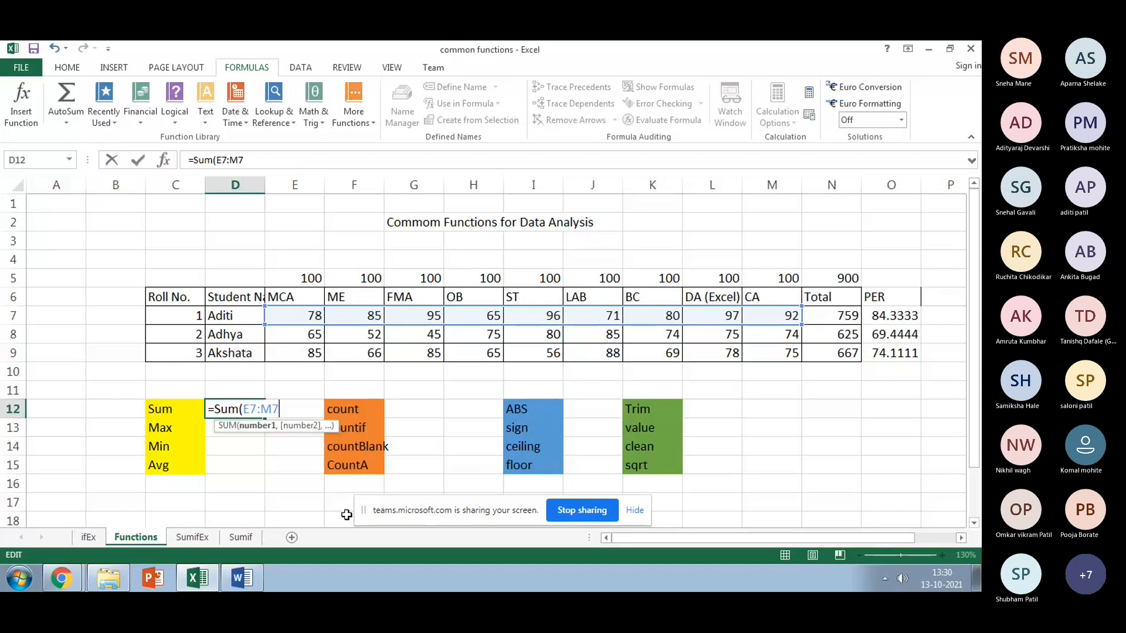
pyautogui.write(')')
pyautogui.press('Return')
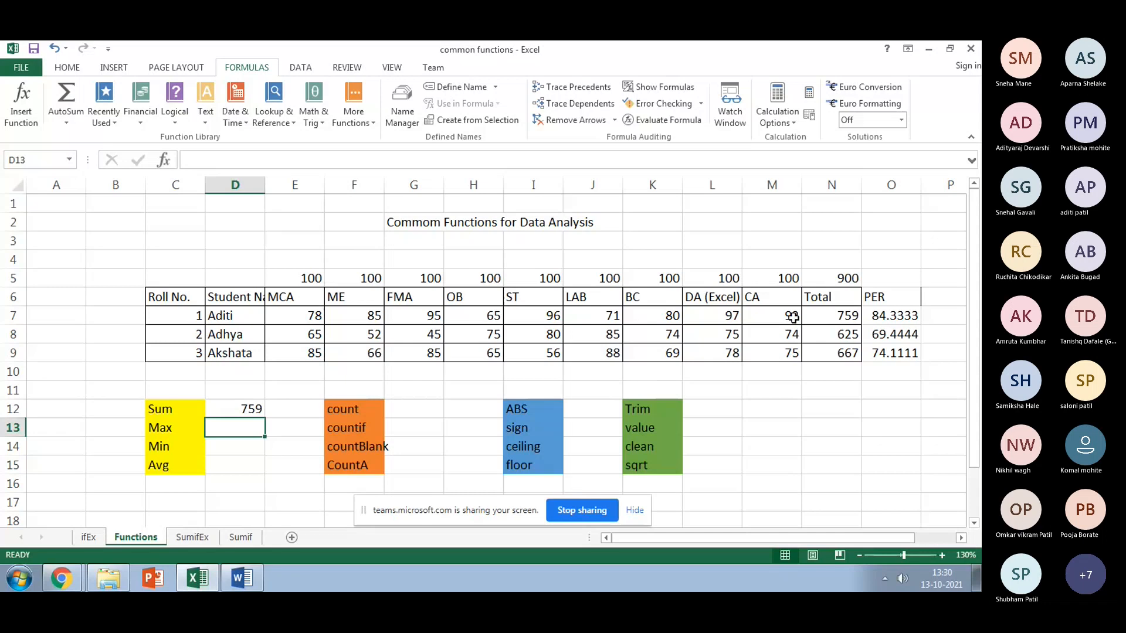
pyautogui.moveTo(821, 316); pyautogui.dragTo(819, 347)
pyautogui.press('Delete')
# Step: Try AutoSum on the first student's marks E7:M7 to total them in N7
pyautogui.click(832, 317)
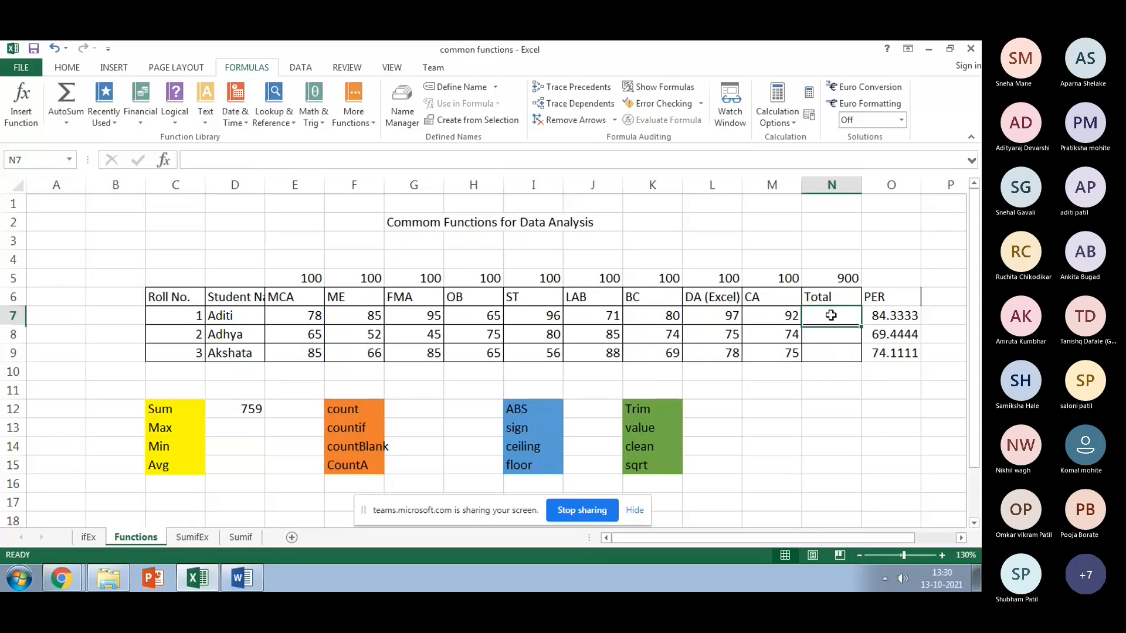
pyautogui.click(317, 317)
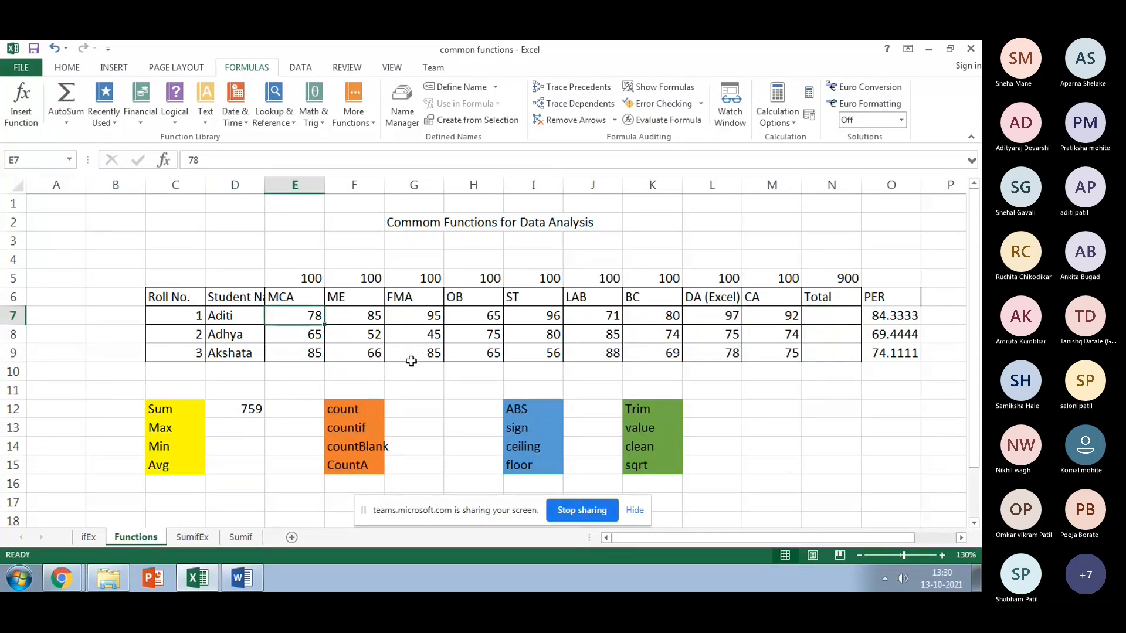
pyautogui.keyDown('shift'); pyautogui.click(796, 315); pyautogui.keyUp('shift')
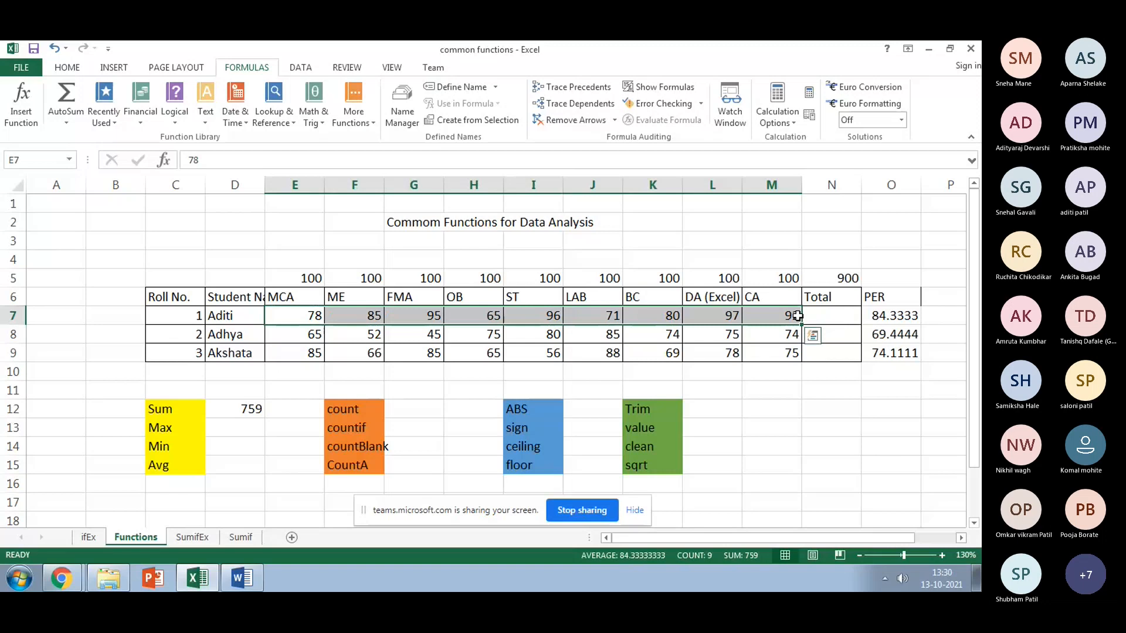
pyautogui.click(295, 319)
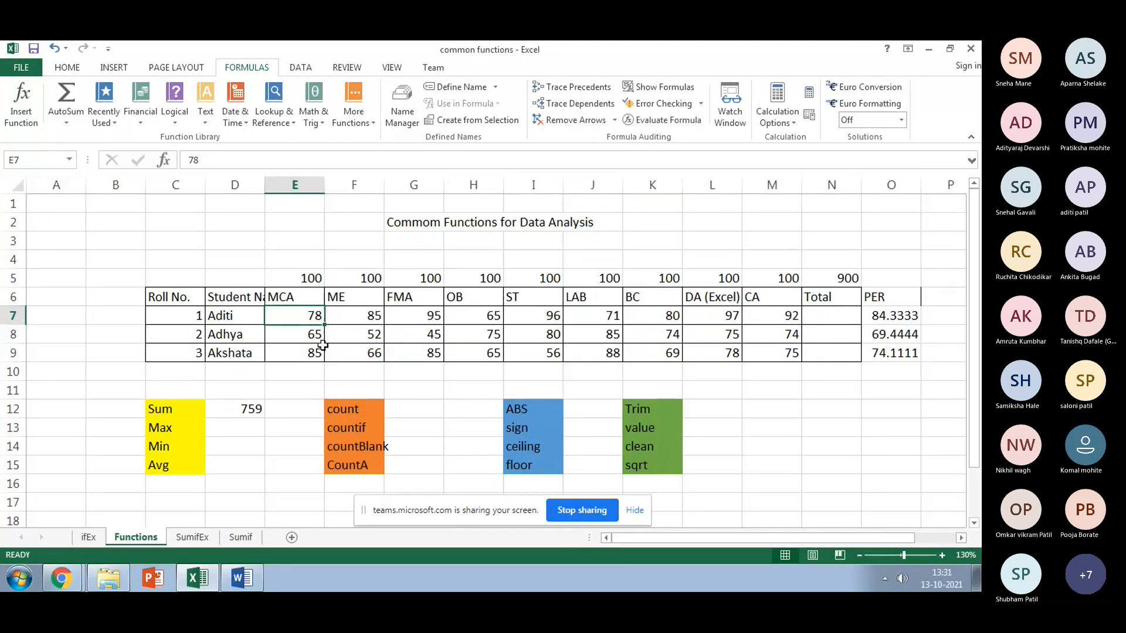
pyautogui.keyDown('shift'); pyautogui.click(796, 317); pyautogui.keyUp('shift')
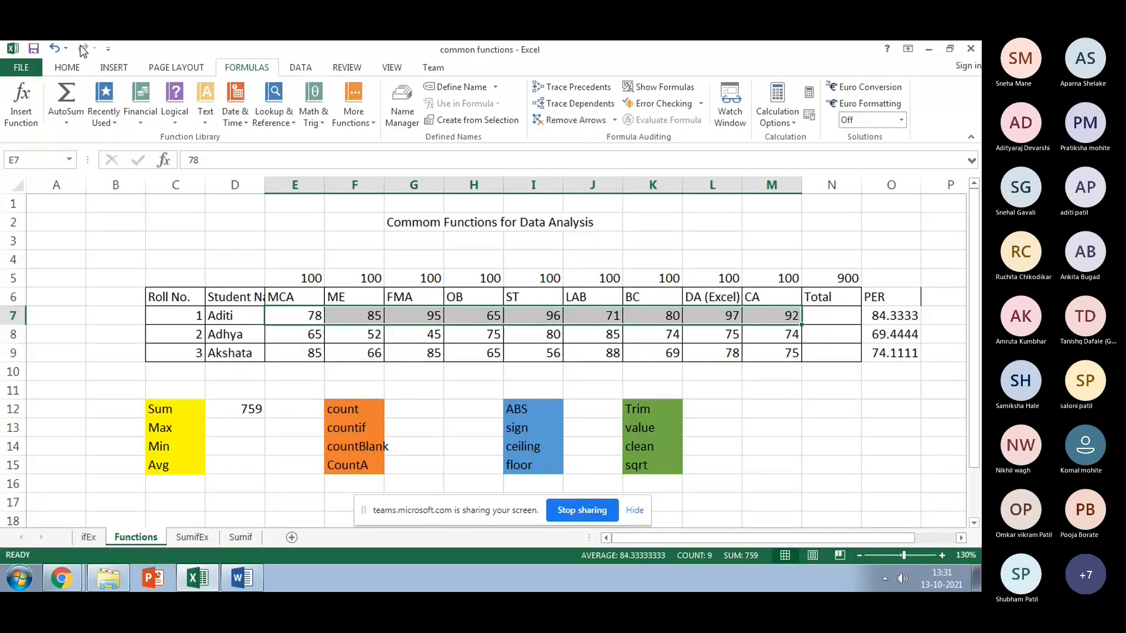
pyautogui.click(81, 69)
pyautogui.click(246, 67)
pyautogui.click(73, 113)
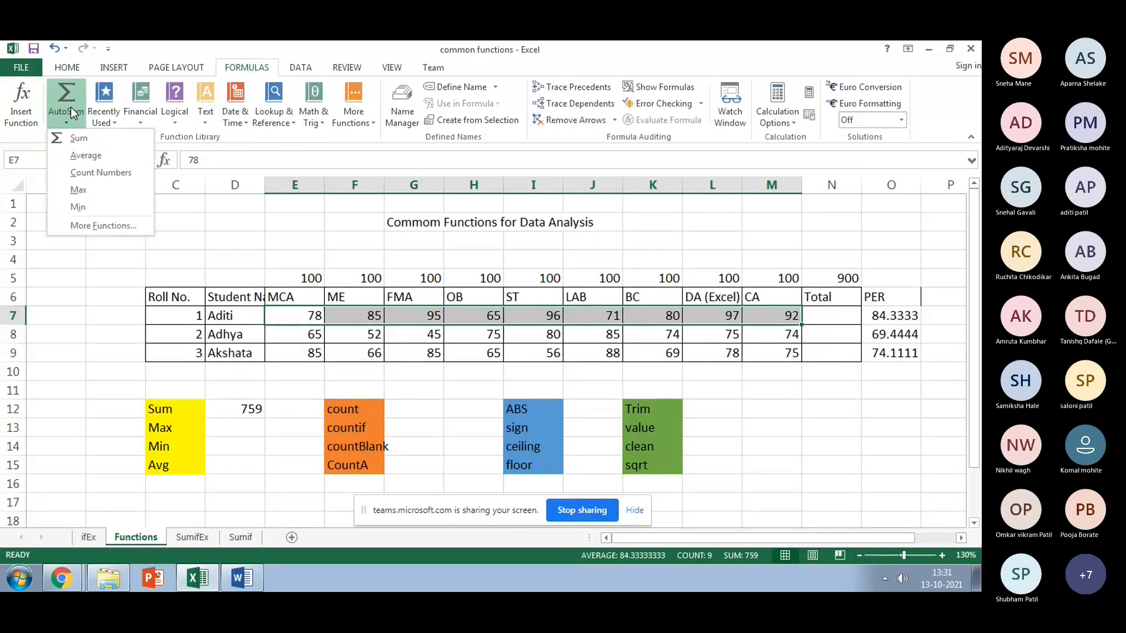
pyautogui.click(78, 139)
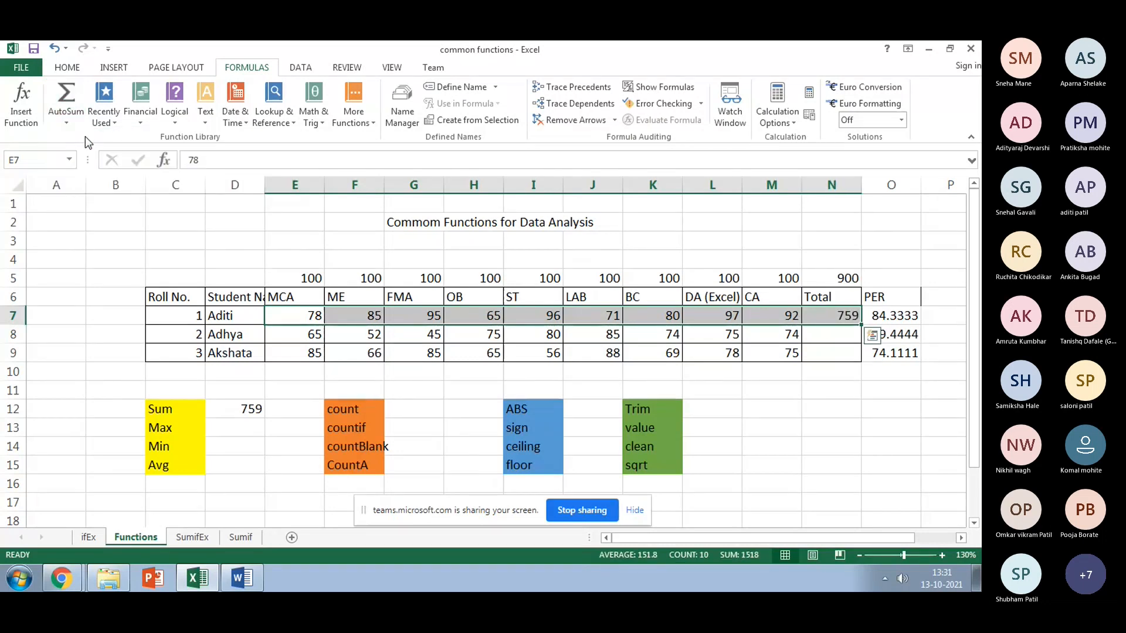
# Step: Enter =SUM(E7:M7) in N7 and fill it down to N9, giving 759, 625 and 667
pyautogui.click(822, 314)
pyautogui.write('=')
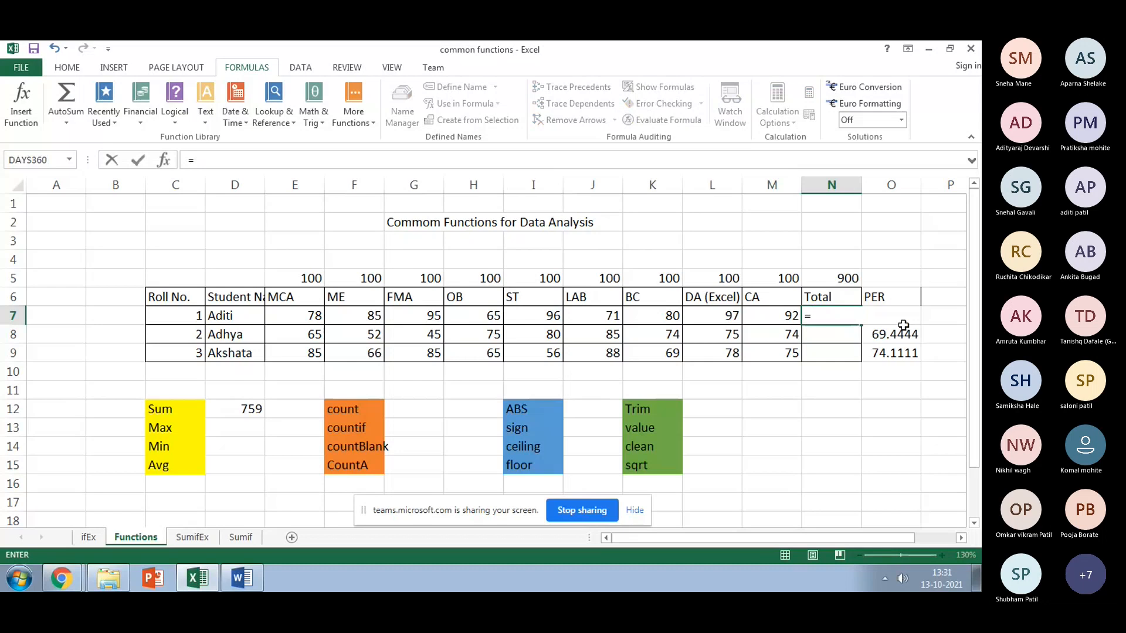
pyautogui.write('sum')
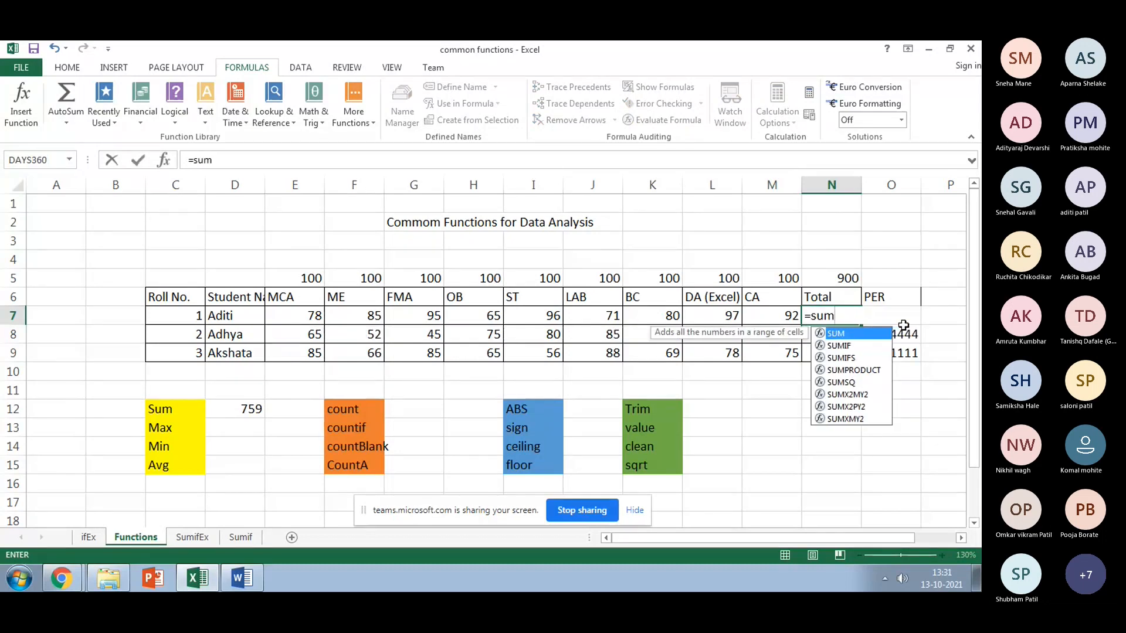
pyautogui.write('(')
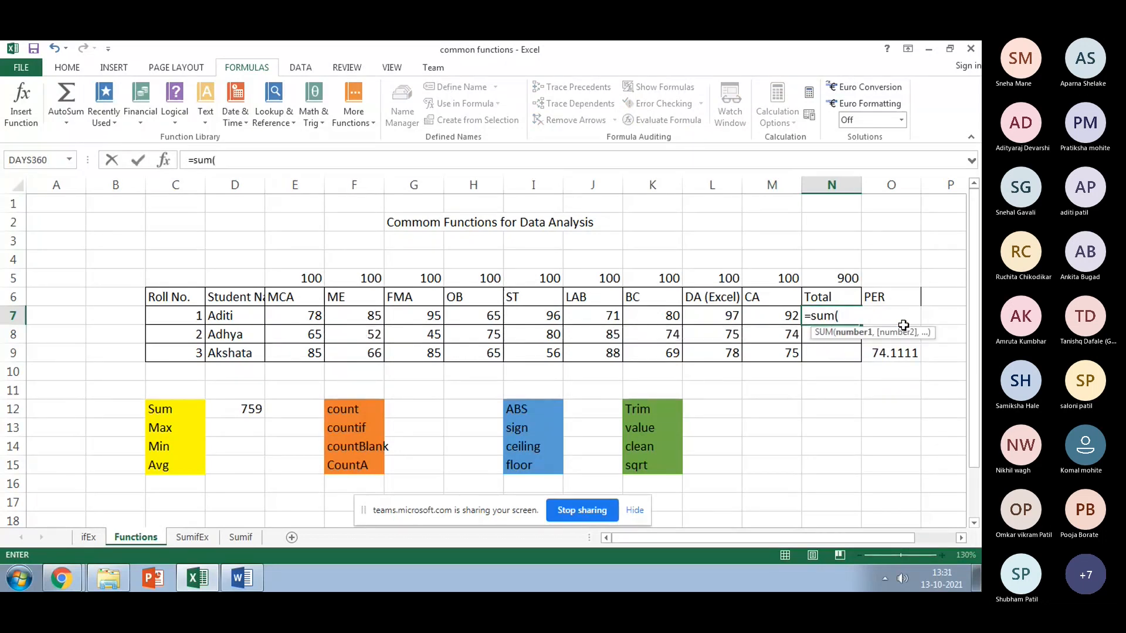
pyautogui.click(316, 314)
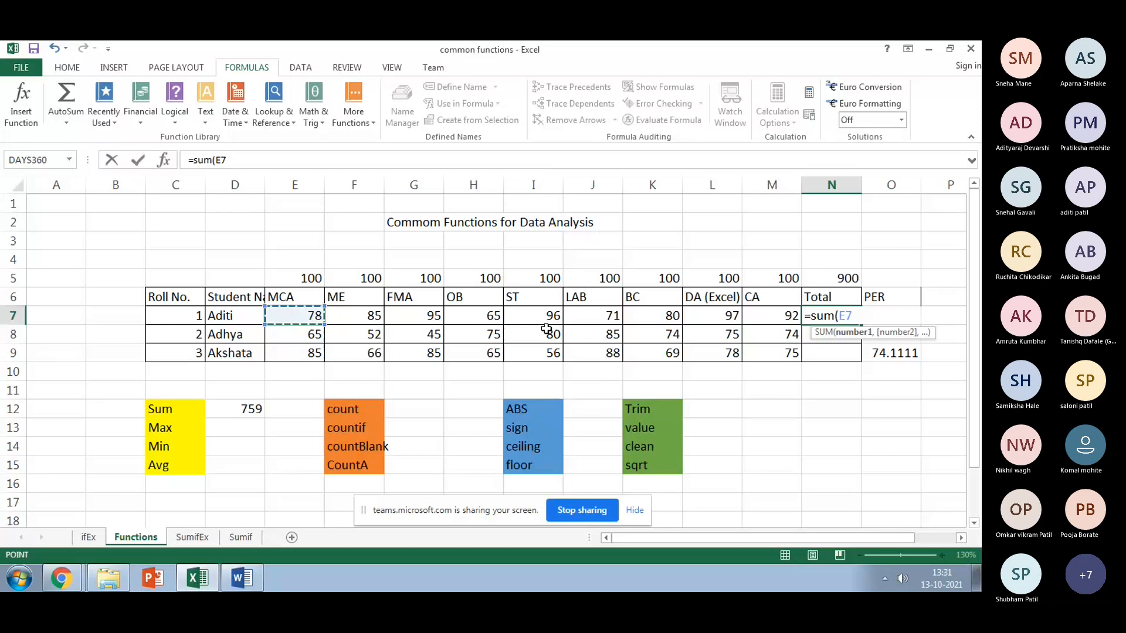
pyautogui.keyDown('shift'); pyautogui.click(774, 318); pyautogui.keyUp('shift')
pyautogui.write(')')
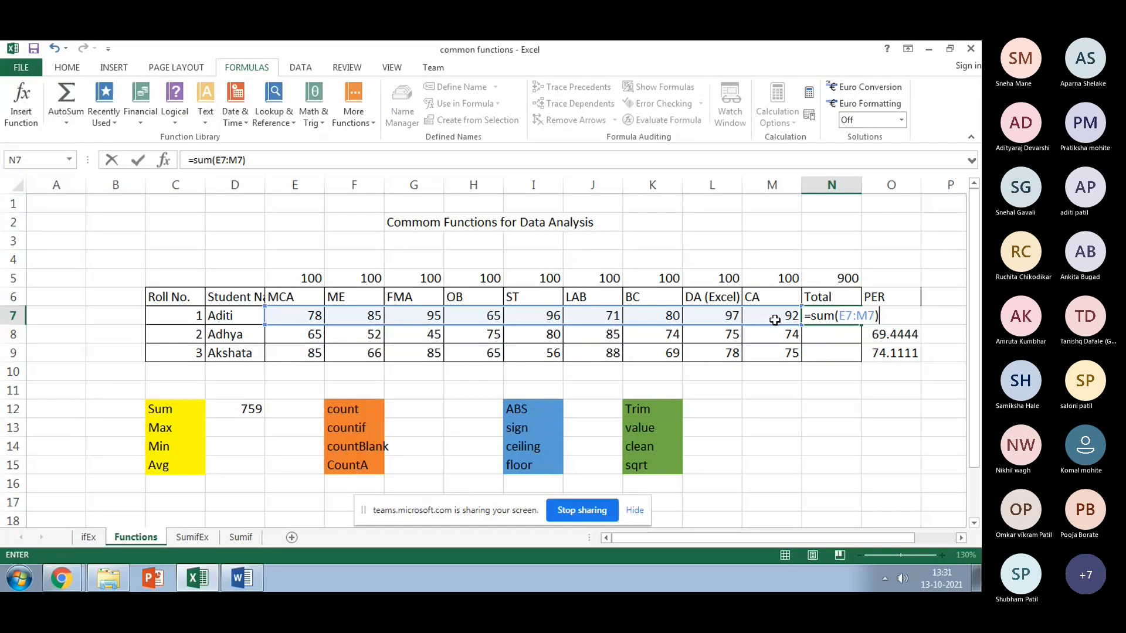
pyautogui.press('Return')
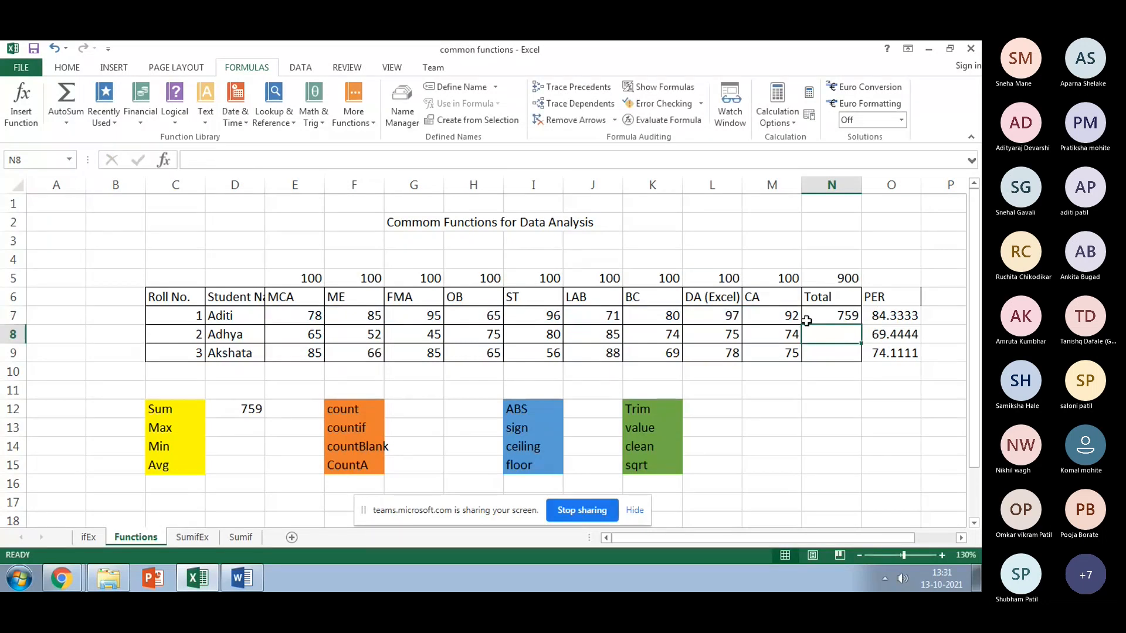
pyautogui.click(838, 316)
pyautogui.moveTo(862, 324); pyautogui.dragTo(862, 354)
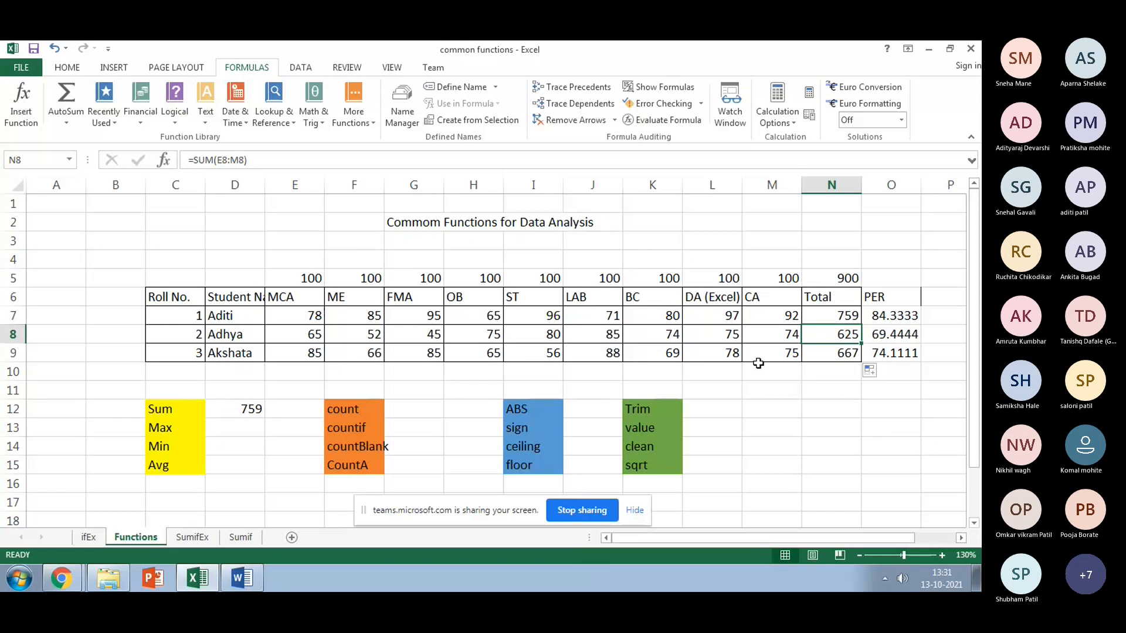
pyautogui.click(236, 429)
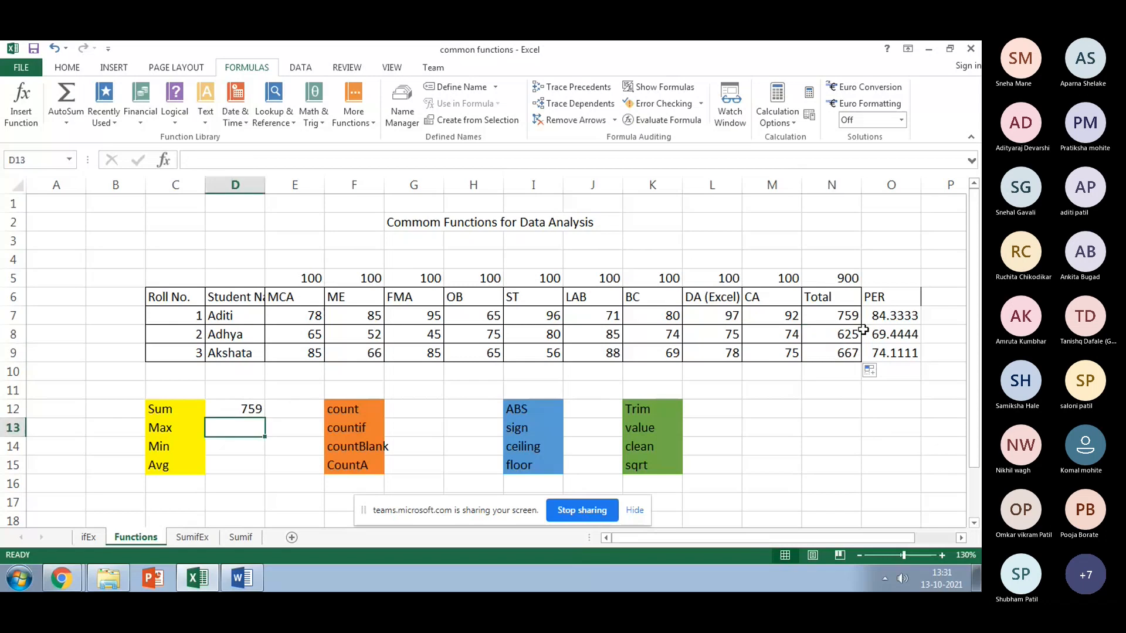
# Step: Insert a new column O before PER and head it MAX
pyautogui.click(889, 185)
pyautogui.rightClick(883, 184)
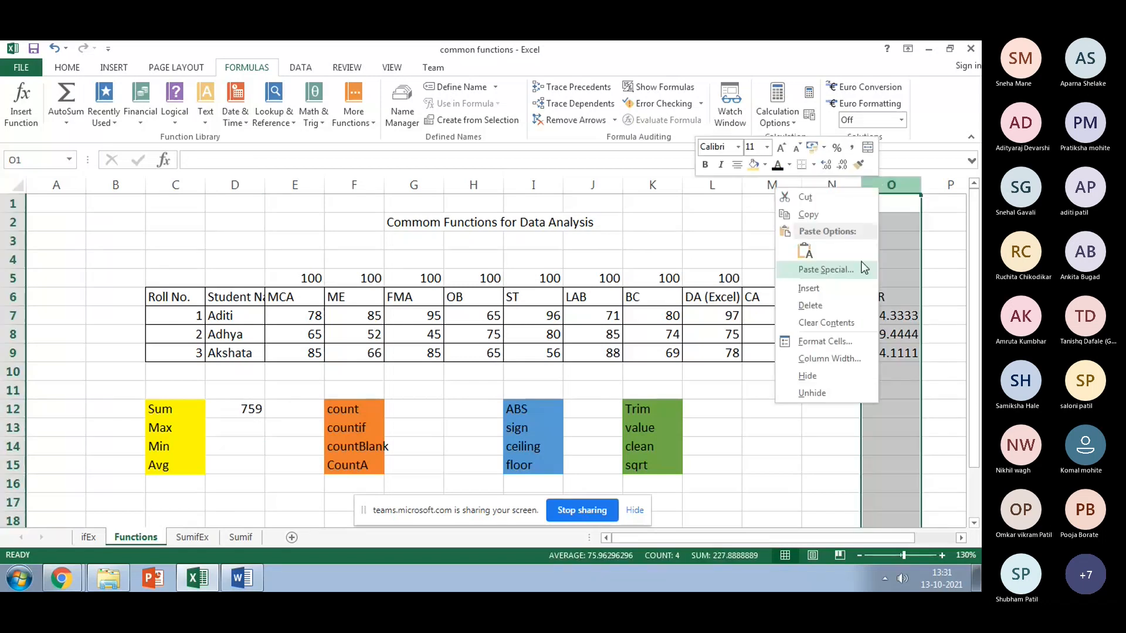
pyautogui.click(815, 293)
pyautogui.click(879, 297)
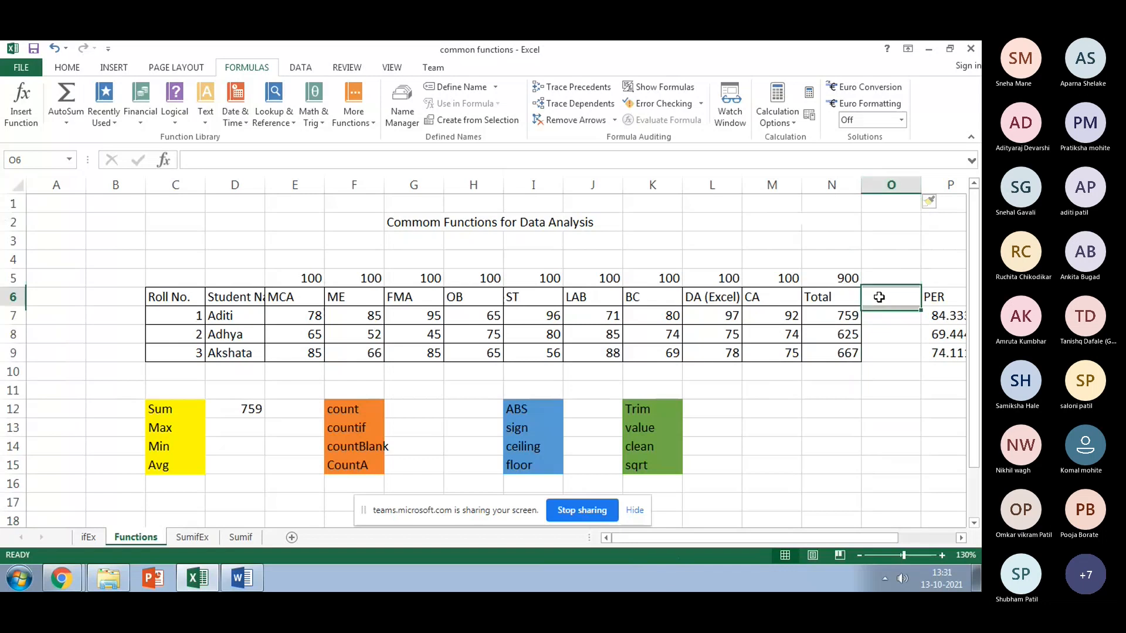
pyautogui.write('MAX')
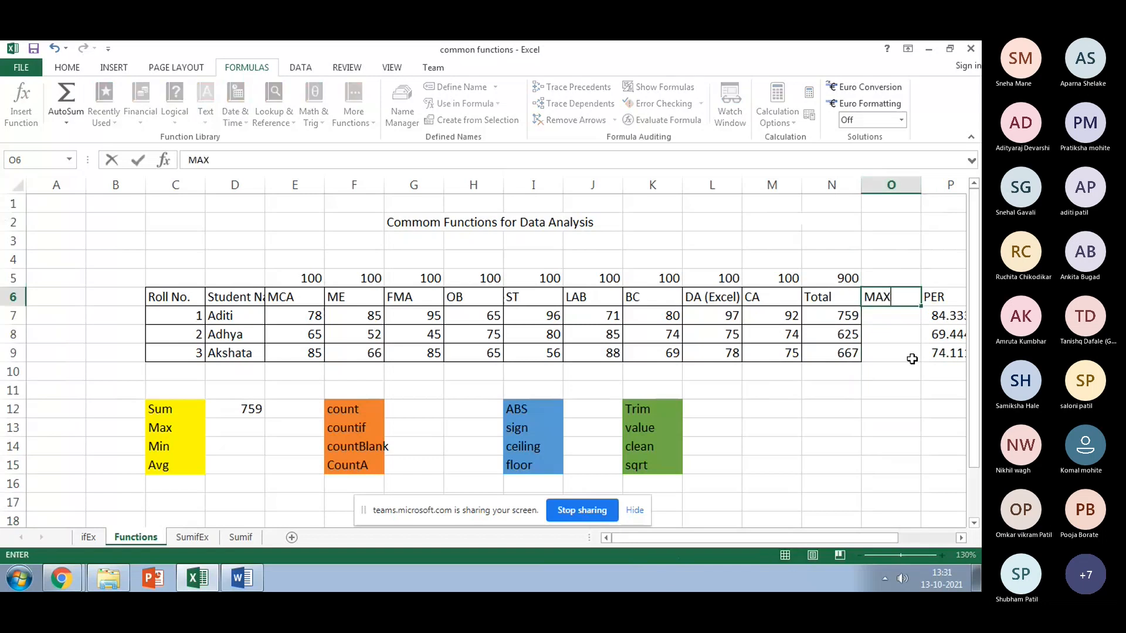
pyautogui.press('Return')
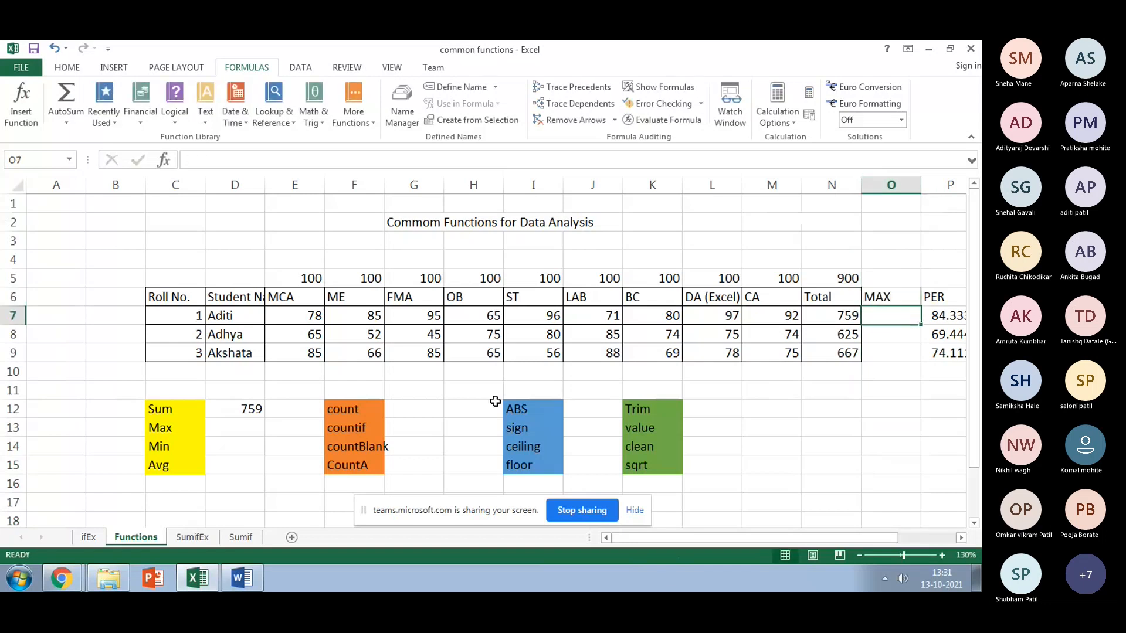
# Step: Enter =MAX(N7:N9) in D13 beside Max, returning 759
pyautogui.click(243, 423)
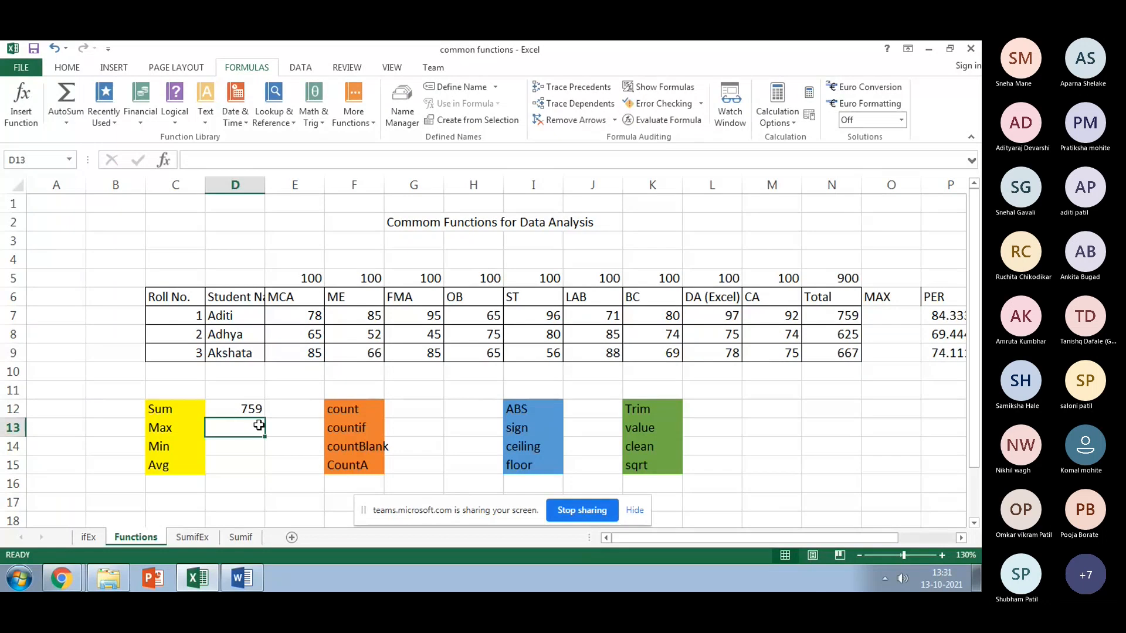
pyautogui.write('=max')
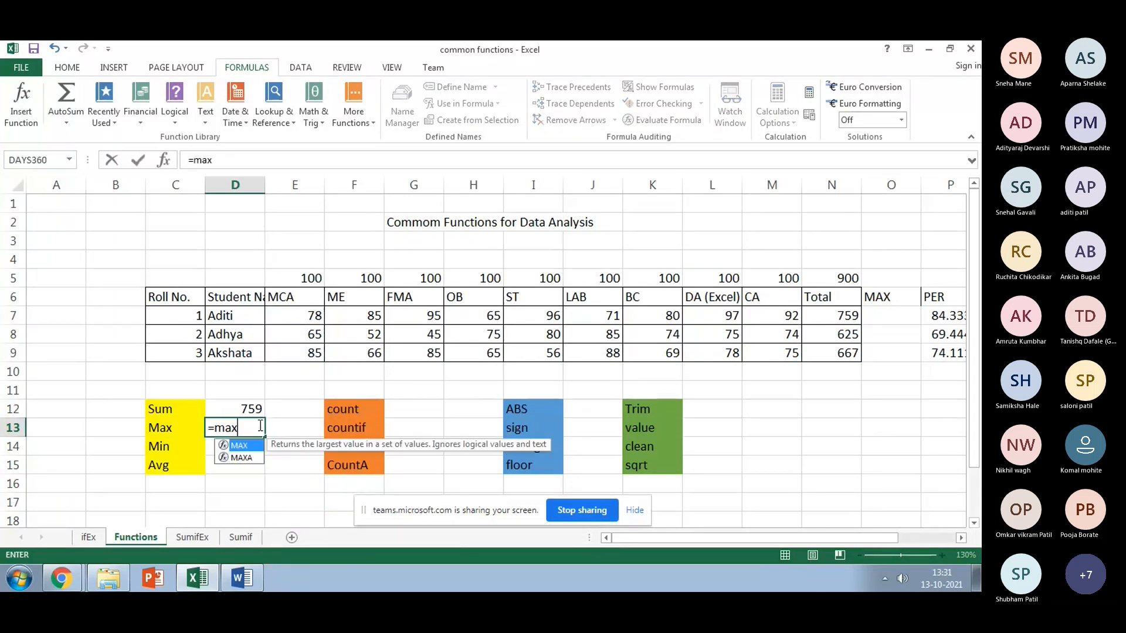
pyautogui.write('(')
pyautogui.moveTo(294, 315); pyautogui.dragTo(791, 320)
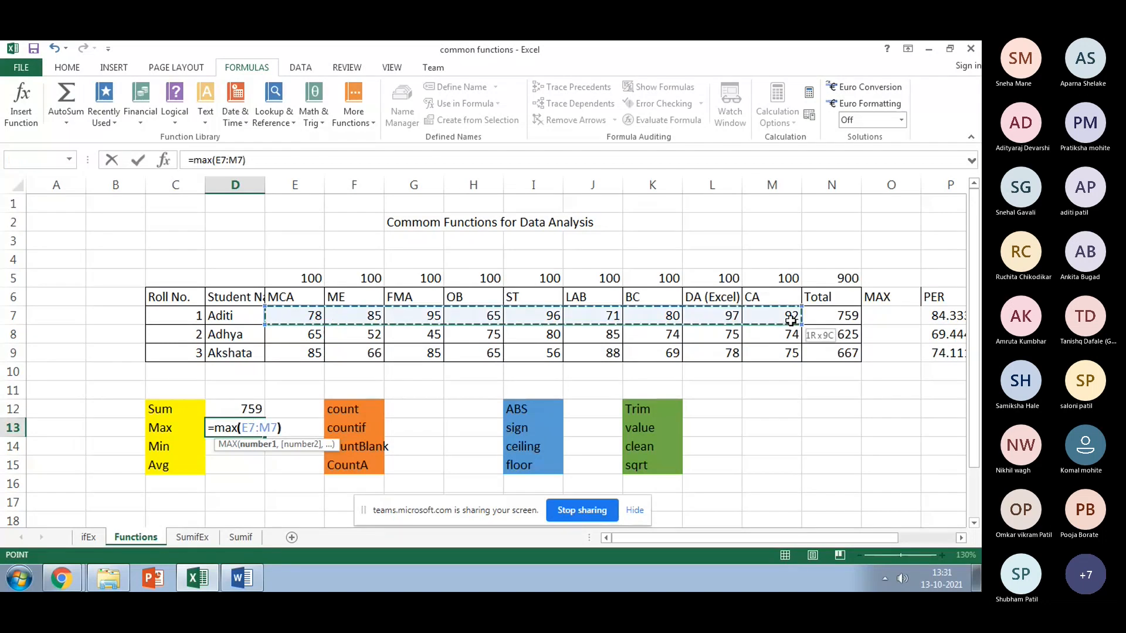
pyautogui.write(')')
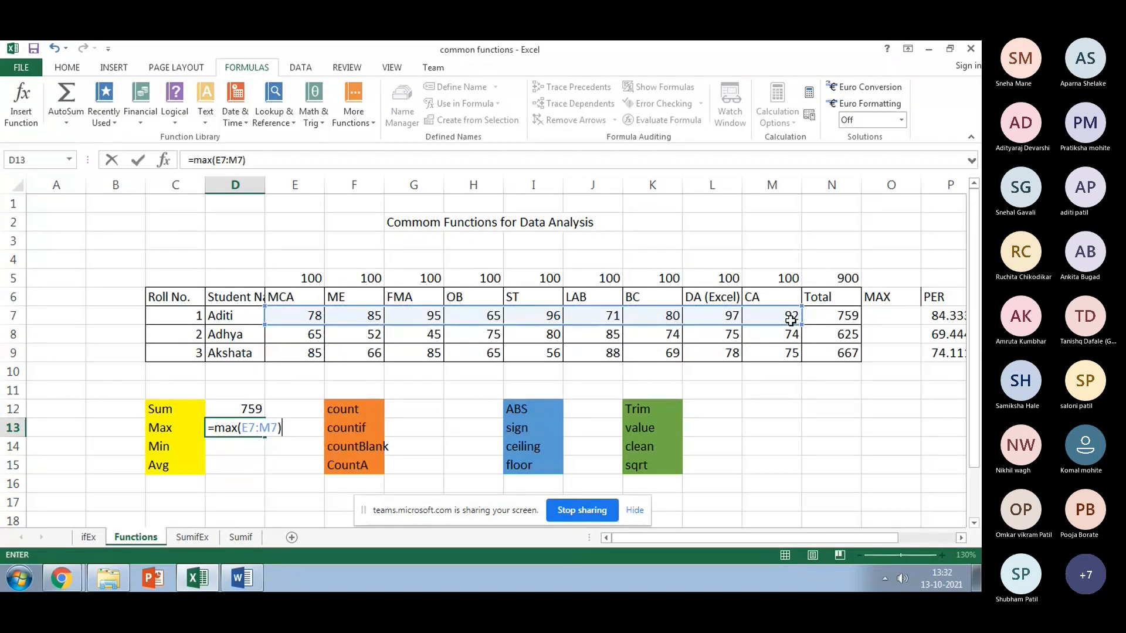
pyautogui.press('BackSpace')
pyautogui.press('BackSpace')
pyautogui.press('BackSpace')
pyautogui.press('BackSpace')
pyautogui.press('BackSpace')
pyautogui.press('BackSpace')
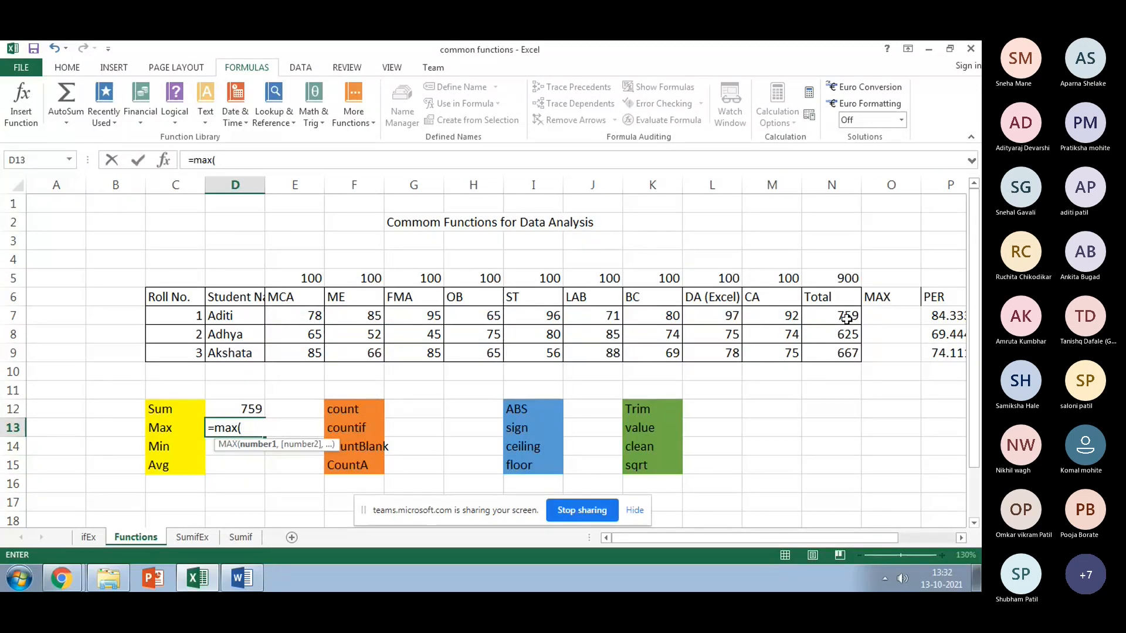
pyautogui.moveTo(846, 318); pyautogui.dragTo(846, 354)
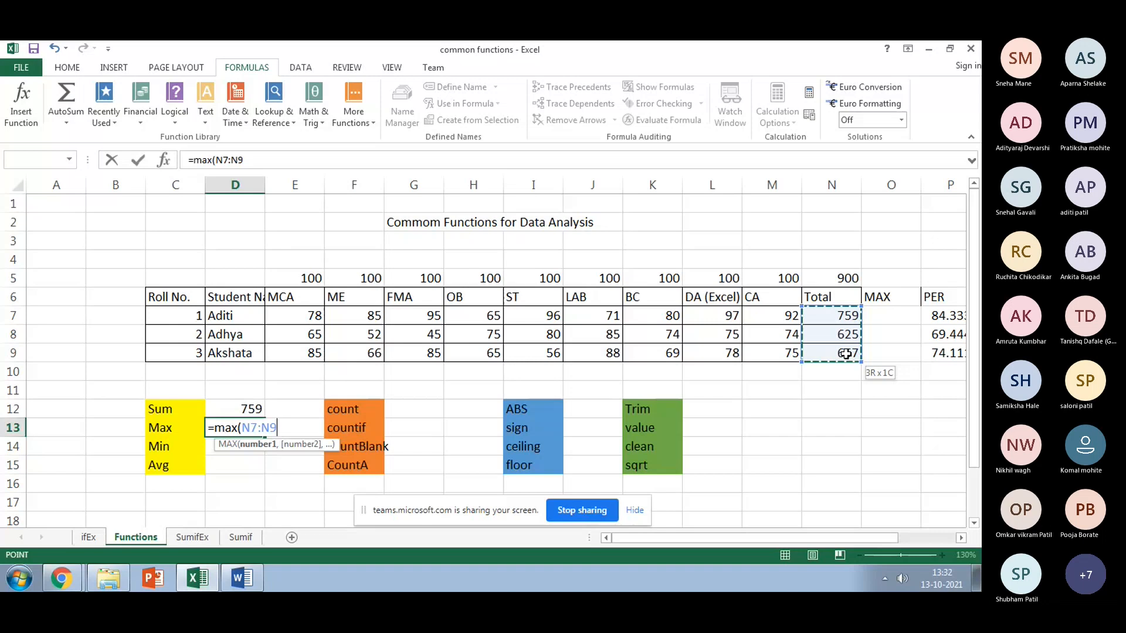
pyautogui.write(')')
pyautogui.press('Return')
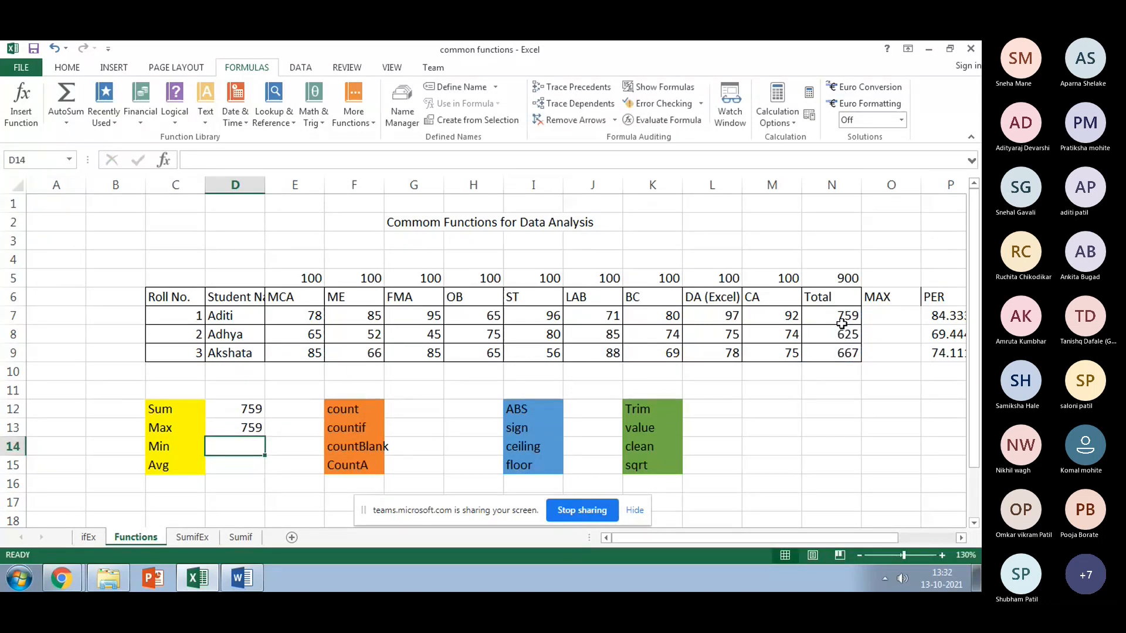
pyautogui.click(828, 312)
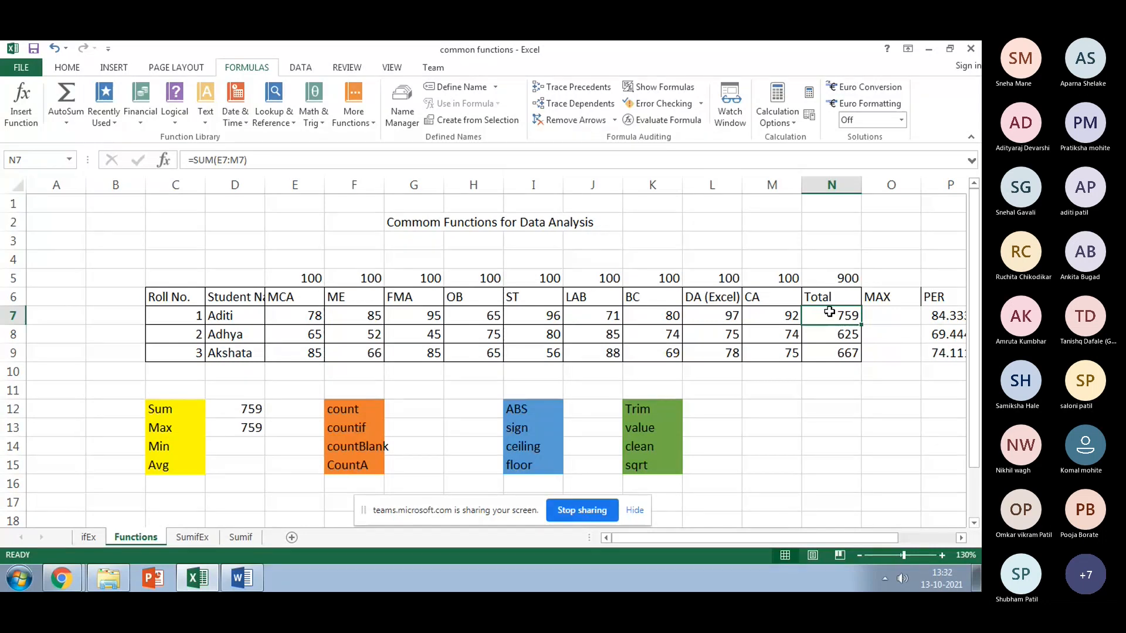
# Step: Enter =MAX(E7:M7) in O7 and fill it down to O9, giving 97, 85 and 88
pyautogui.click(875, 323)
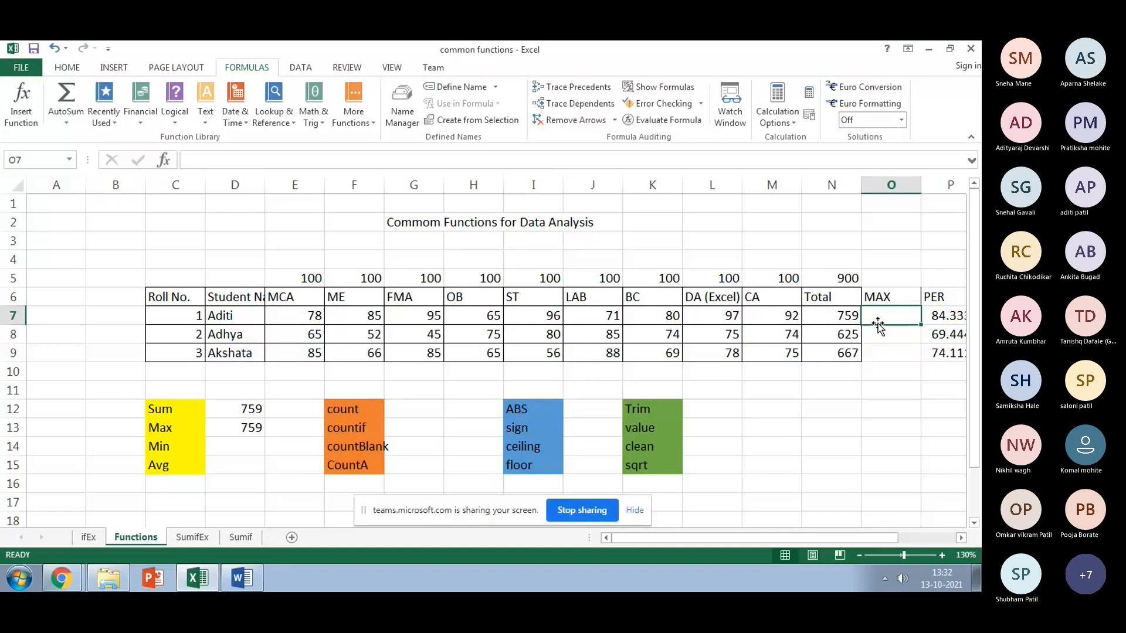
pyautogui.write('=max')
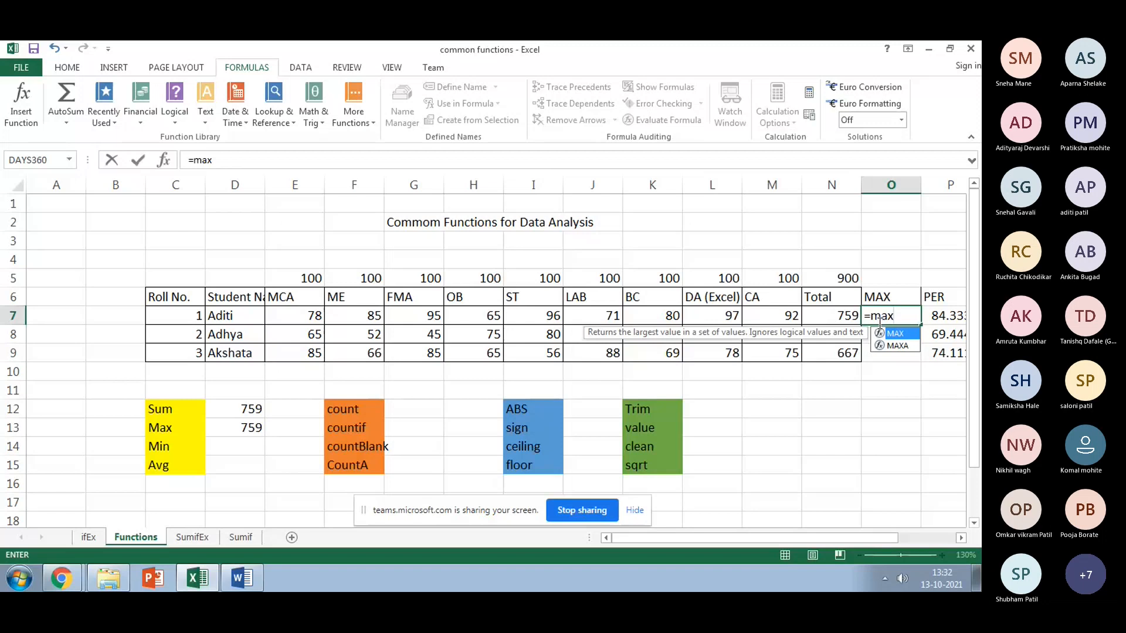
pyautogui.write('(')
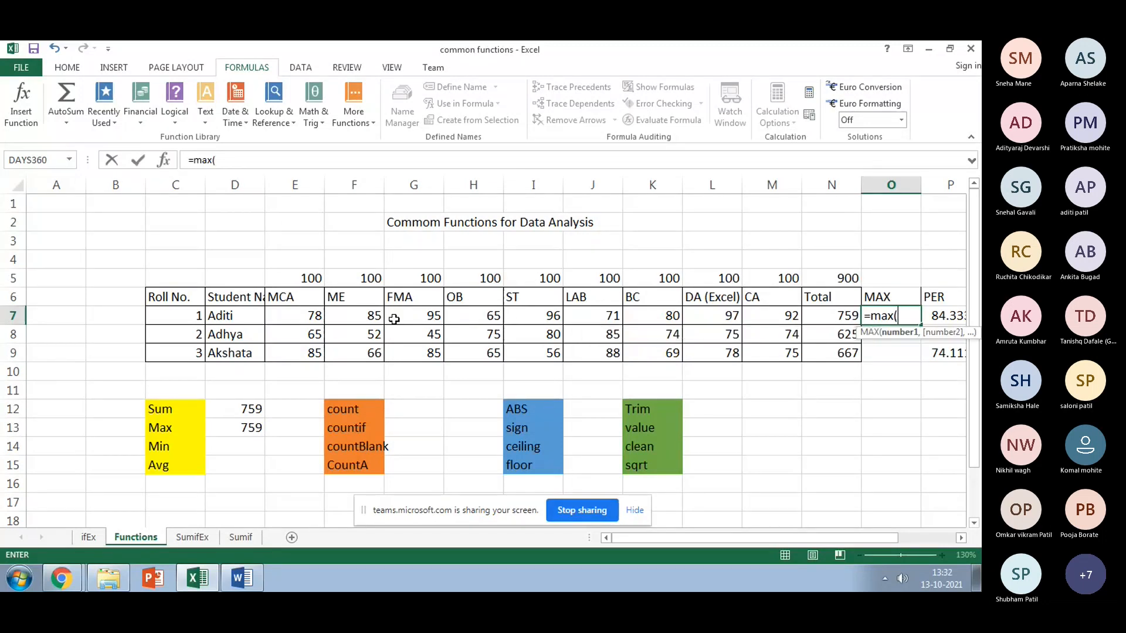
pyautogui.click(282, 320)
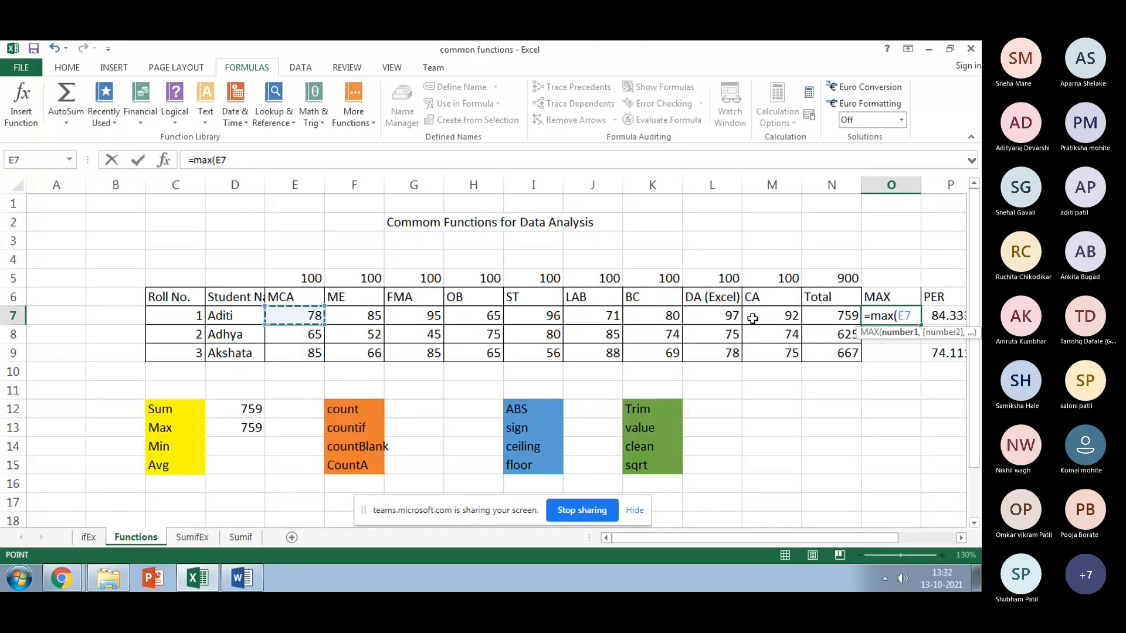
pyautogui.moveTo(753, 319); pyautogui.dragTo(790, 321)
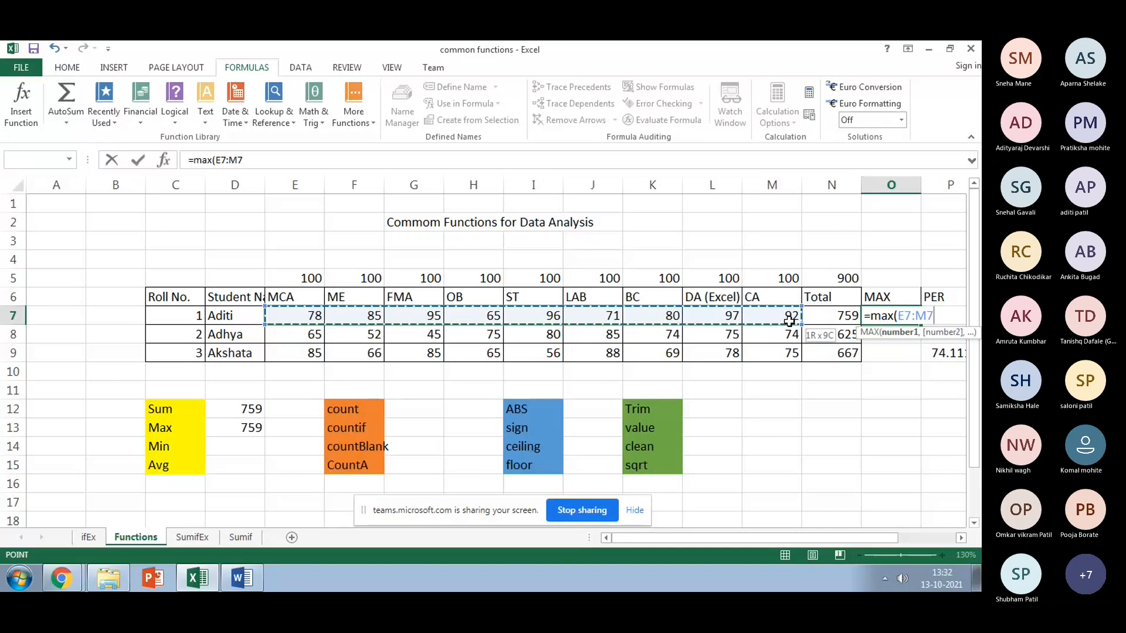
pyautogui.write(')')
pyautogui.press('Return')
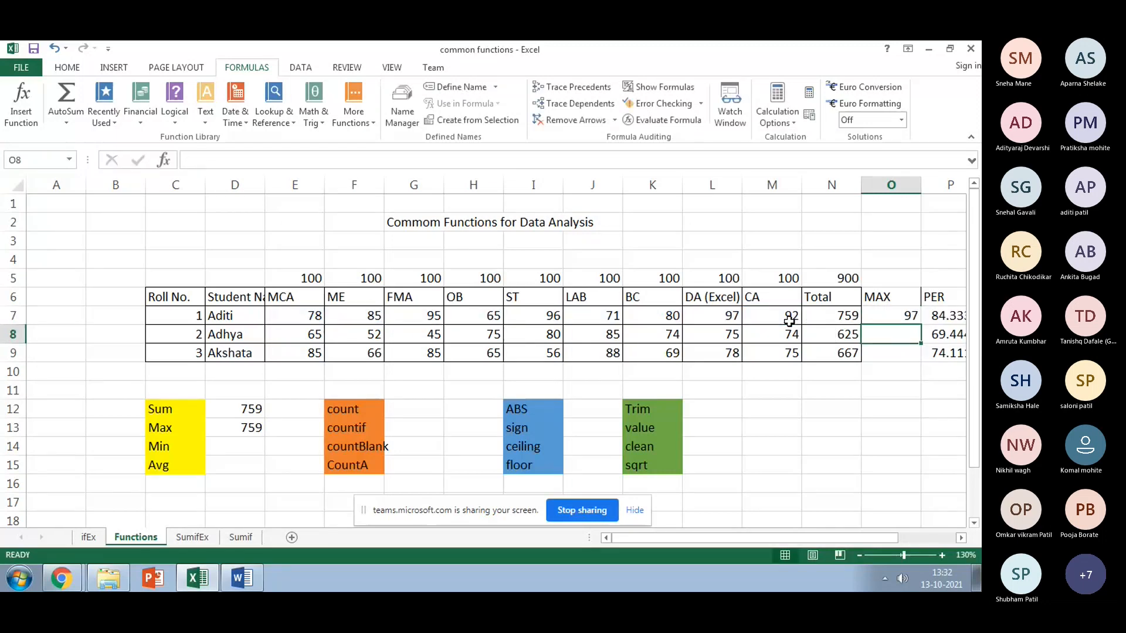
pyautogui.click(719, 320)
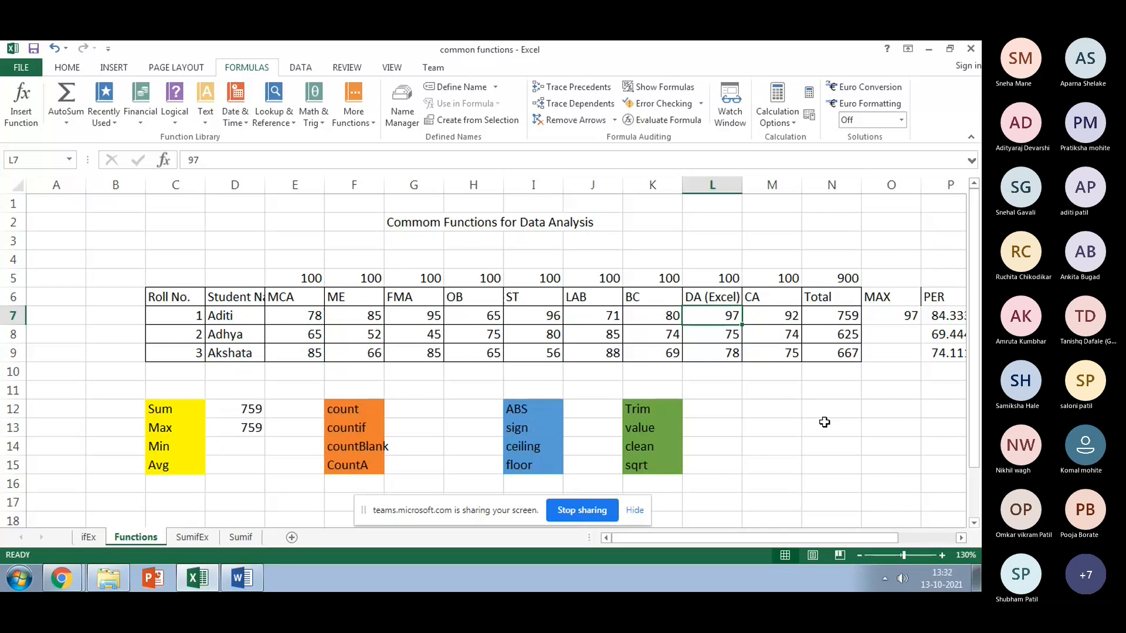
pyautogui.click(875, 317)
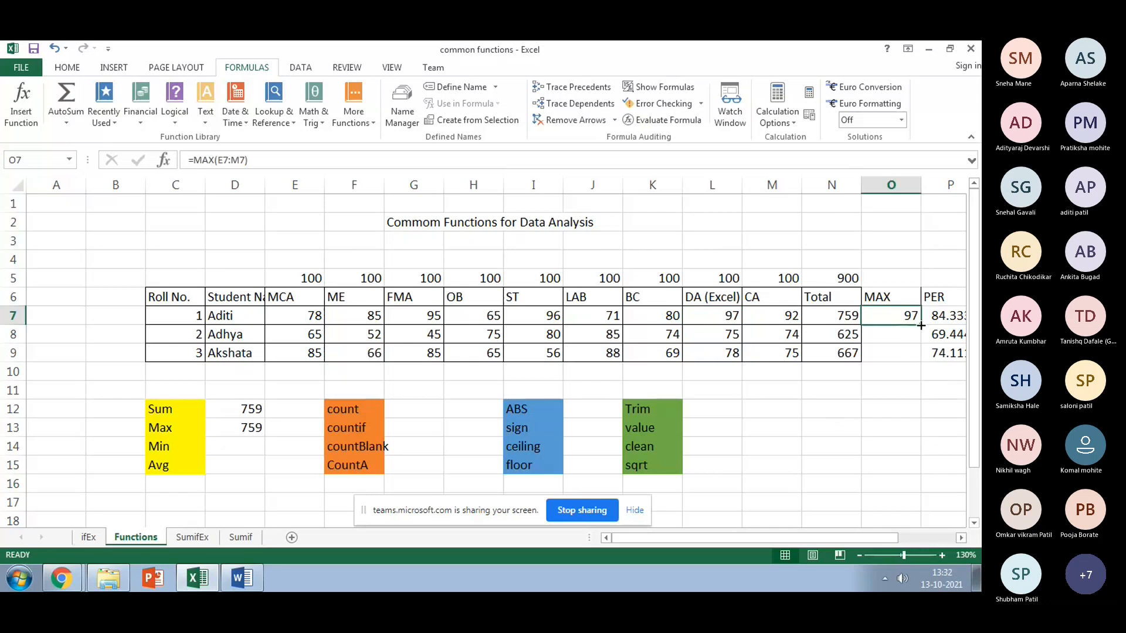
pyautogui.moveTo(921, 325); pyautogui.dragTo(923, 361)
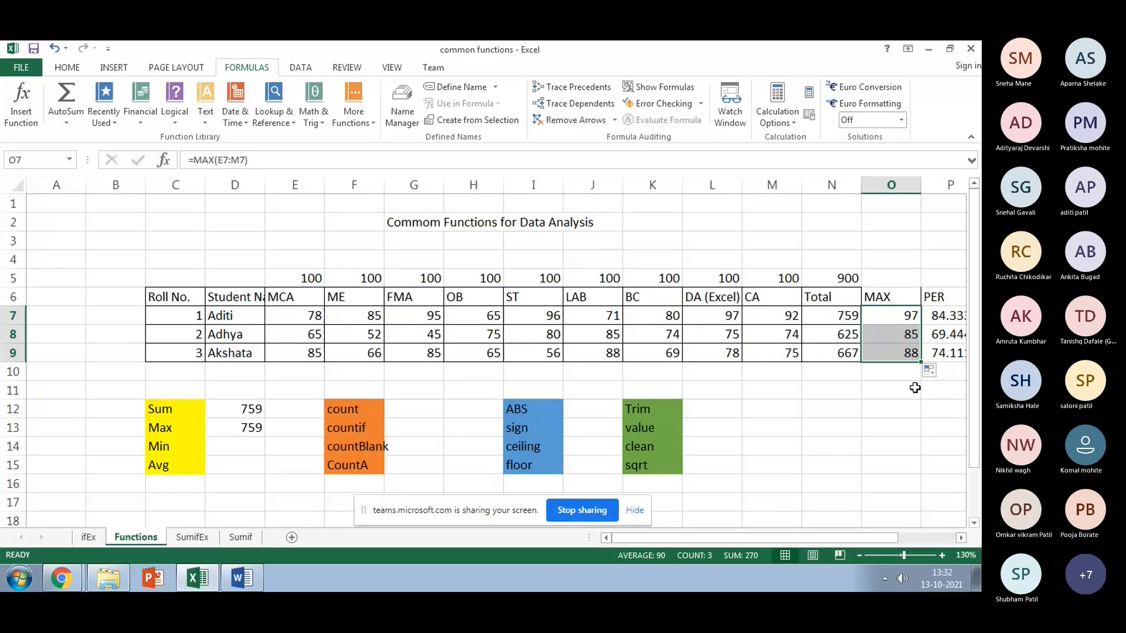
# Step: Insert a blank column at P, before the PER column
pyautogui.click(251, 450)
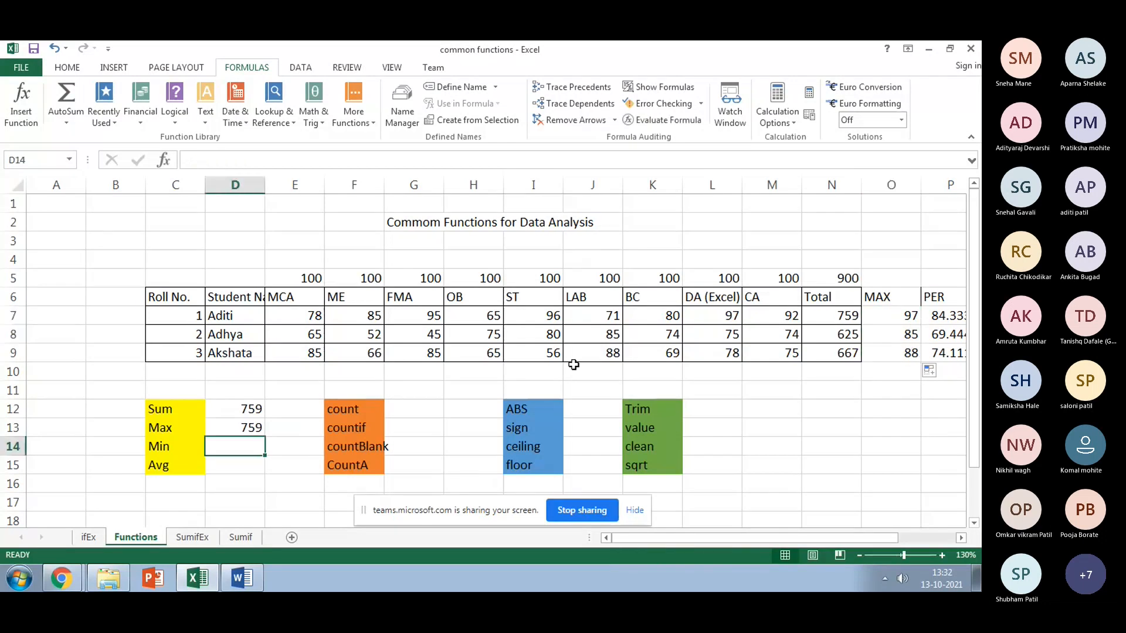
pyautogui.click(931, 185)
pyautogui.rightClick(929, 188)
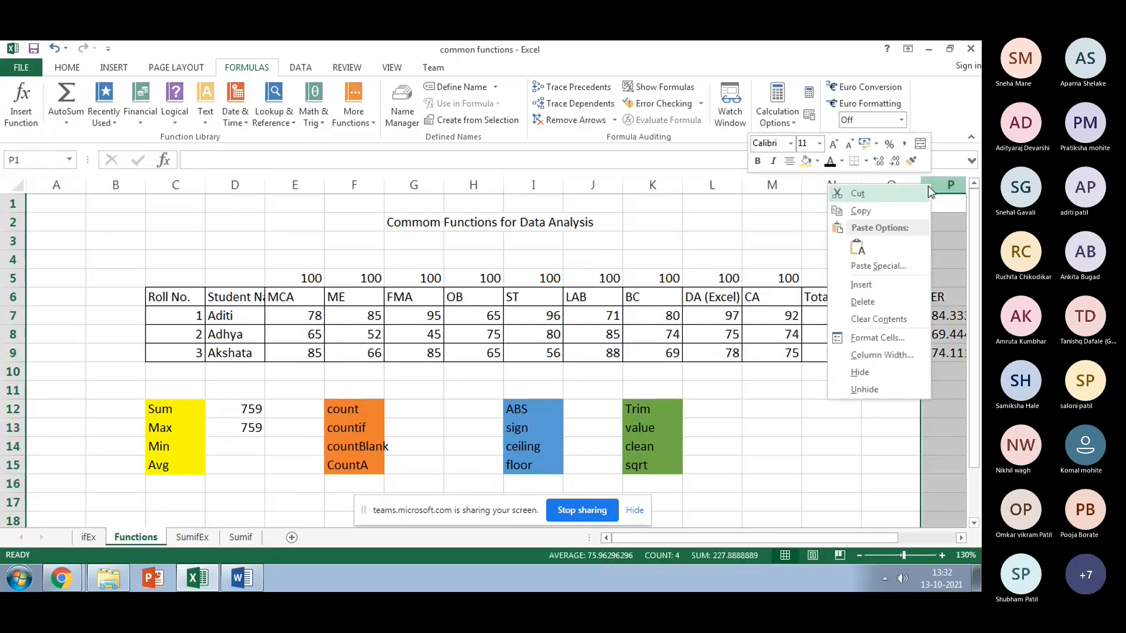
pyautogui.click(861, 285)
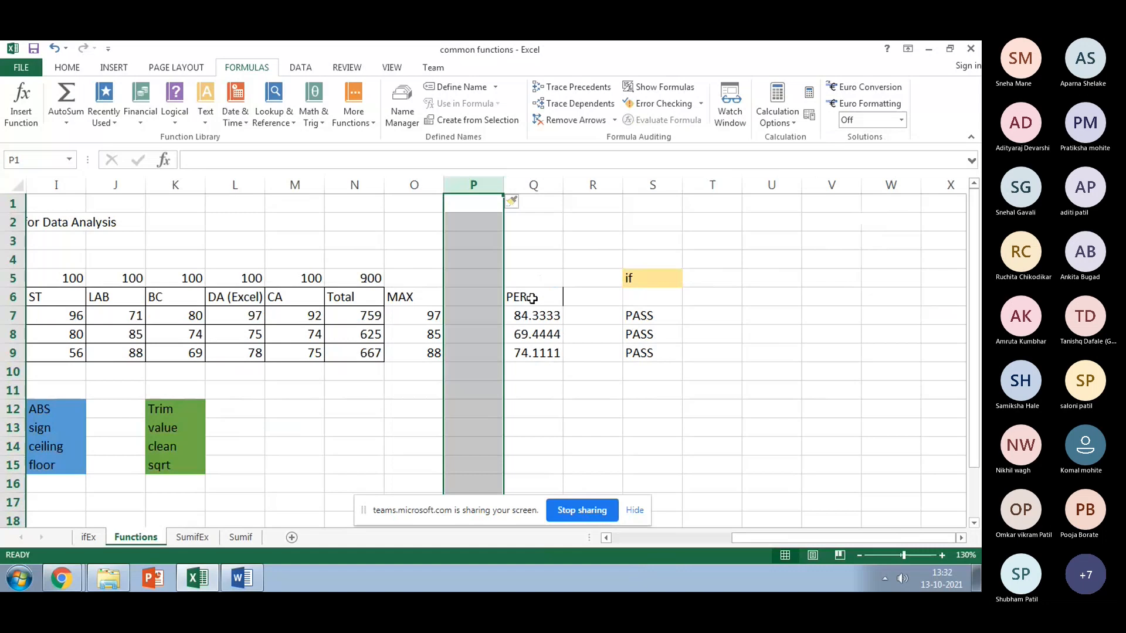
# Step: Head column P 'Min' and enter =MIN(E7:M7) in P7, showing 65
pyautogui.click(495, 298)
pyautogui.write('Min')
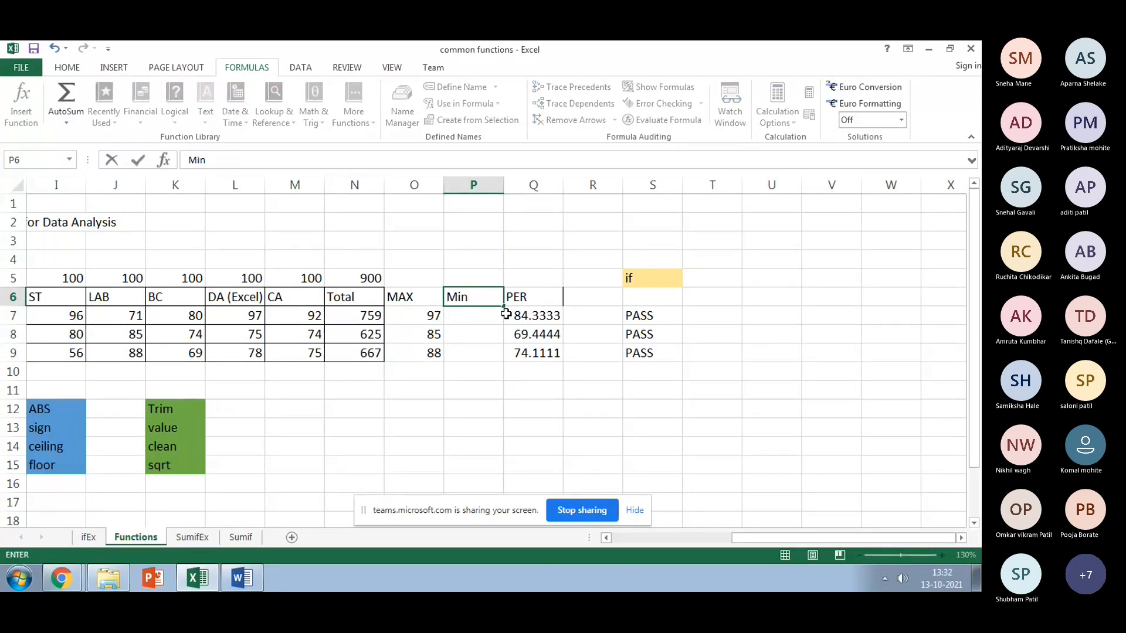
pyautogui.press('Return')
pyautogui.write('=min')
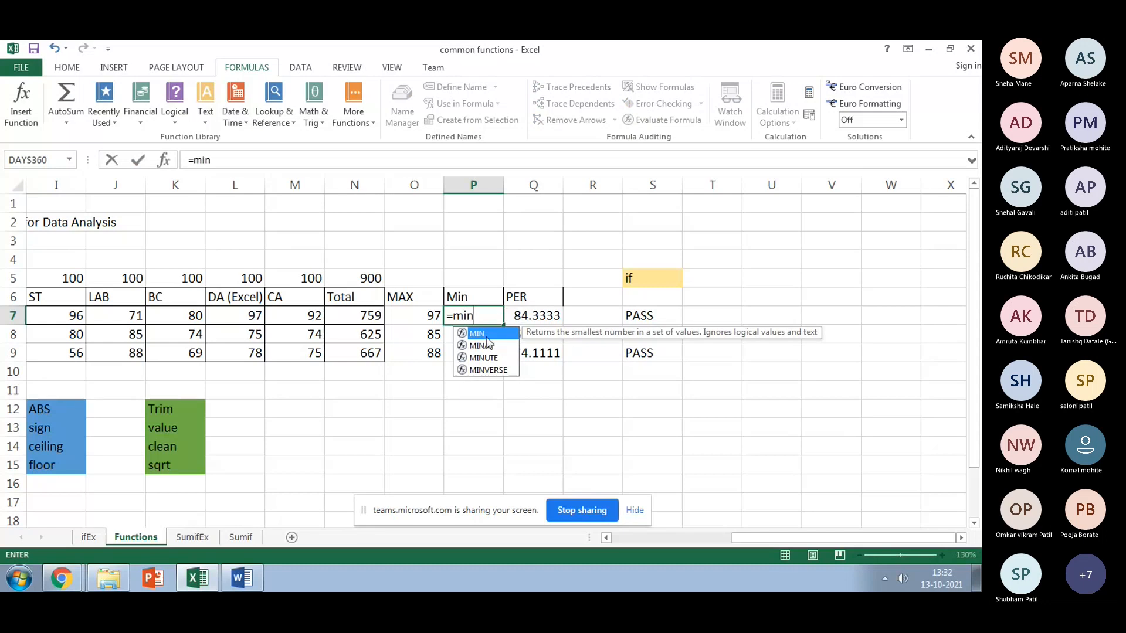
pyautogui.doubleClick(487, 335)
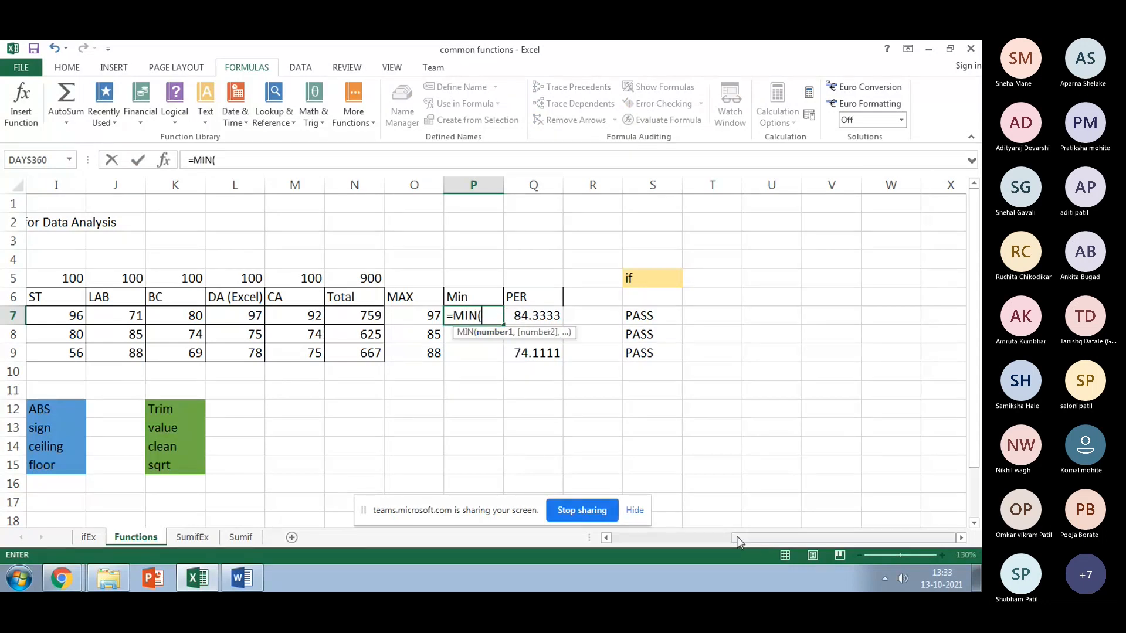
pyautogui.moveTo(736, 537); pyautogui.dragTo(614, 536)
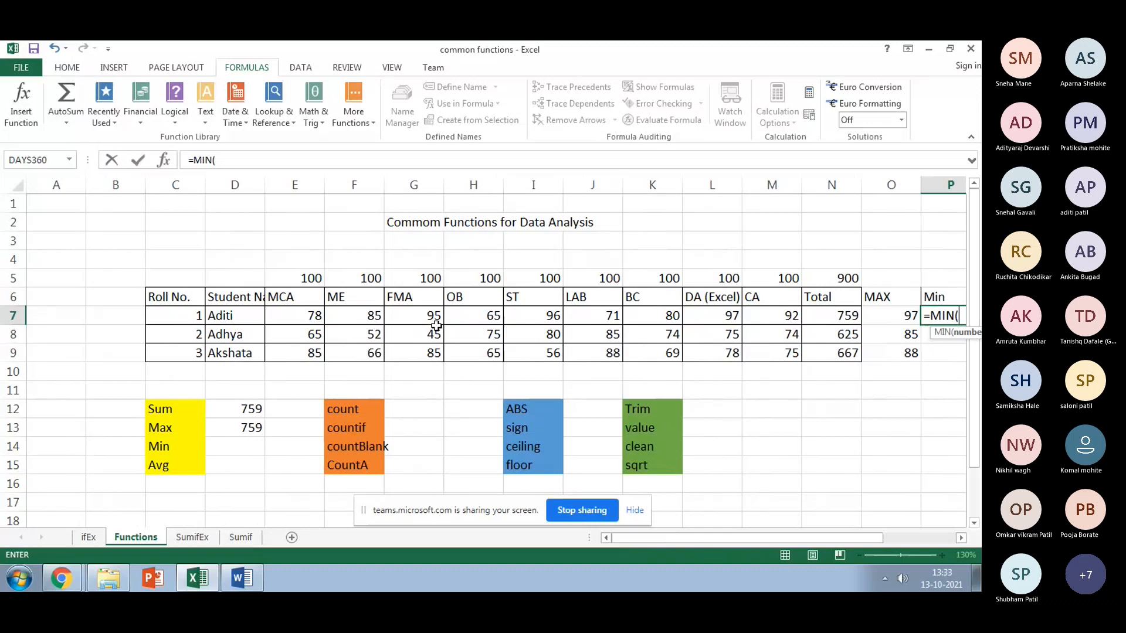
pyautogui.click(317, 323)
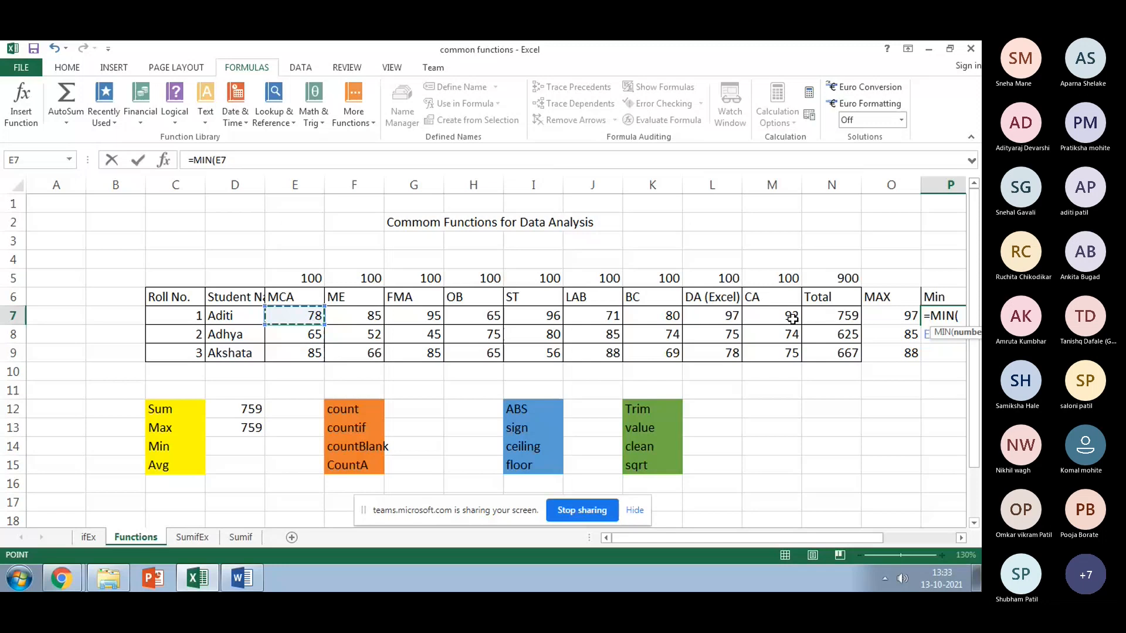
pyautogui.keyDown('shift'); pyautogui.click(793, 319); pyautogui.keyUp('shift')
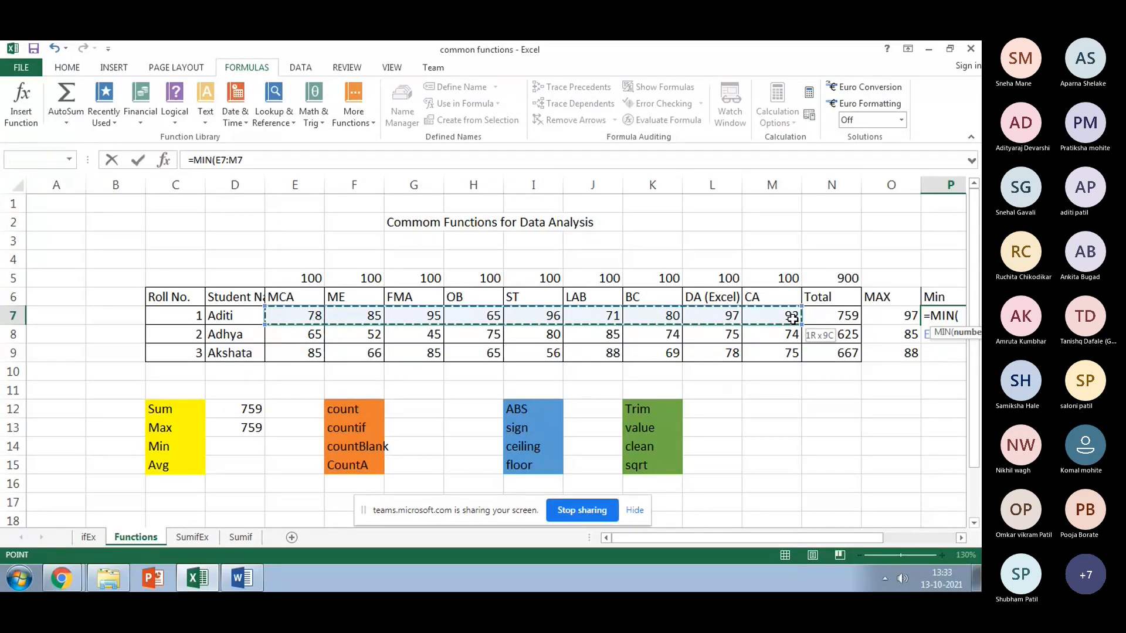
pyautogui.write(')')
pyautogui.press('Return')
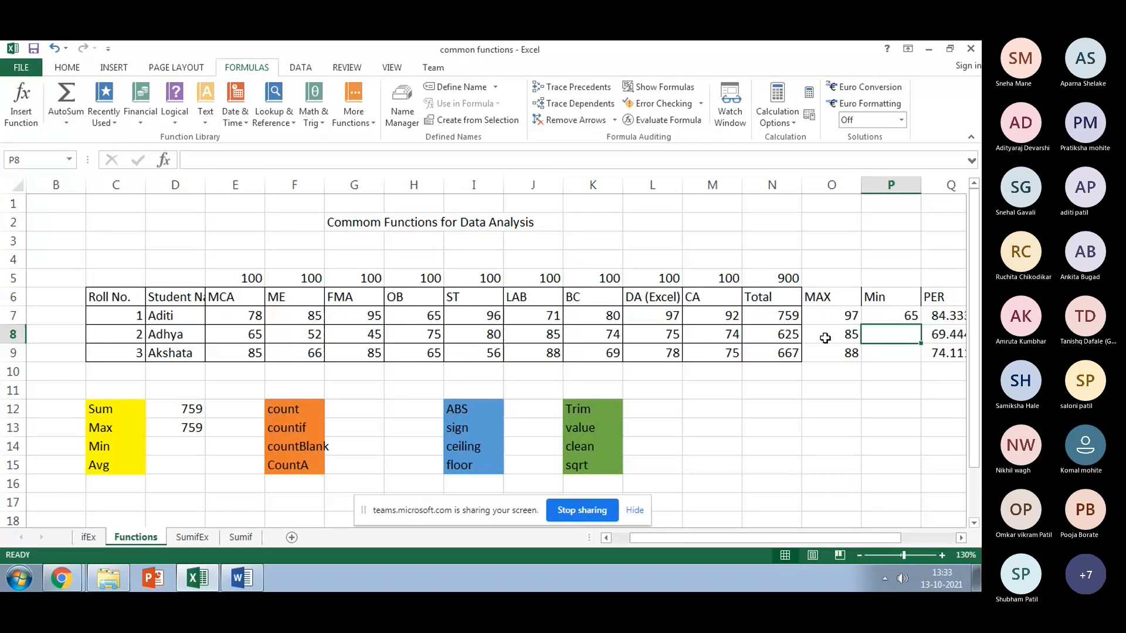
# Step: Enter a percentage formula =N7/N5*10 in Q7 under the PER heading
pyautogui.click(420, 316)
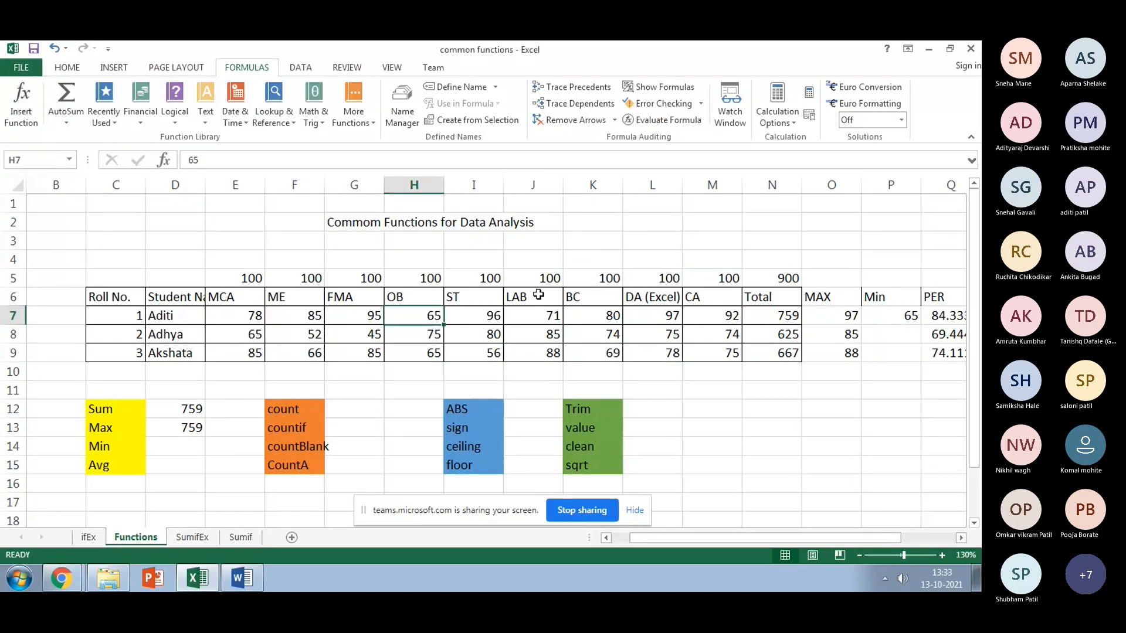
pyautogui.click(821, 312)
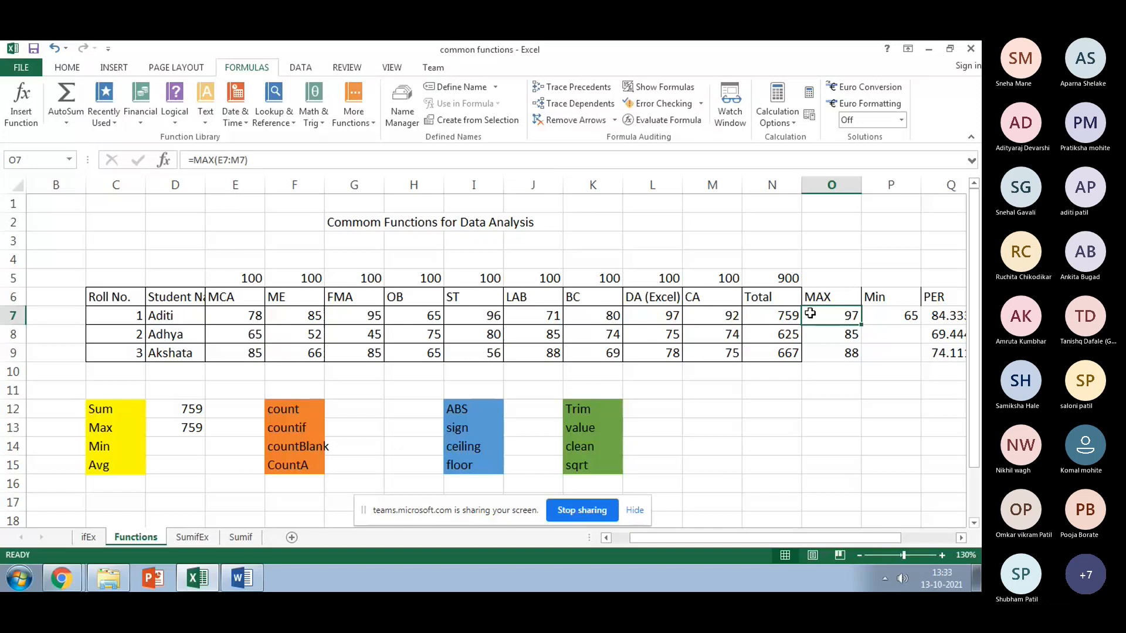
pyautogui.click(933, 305)
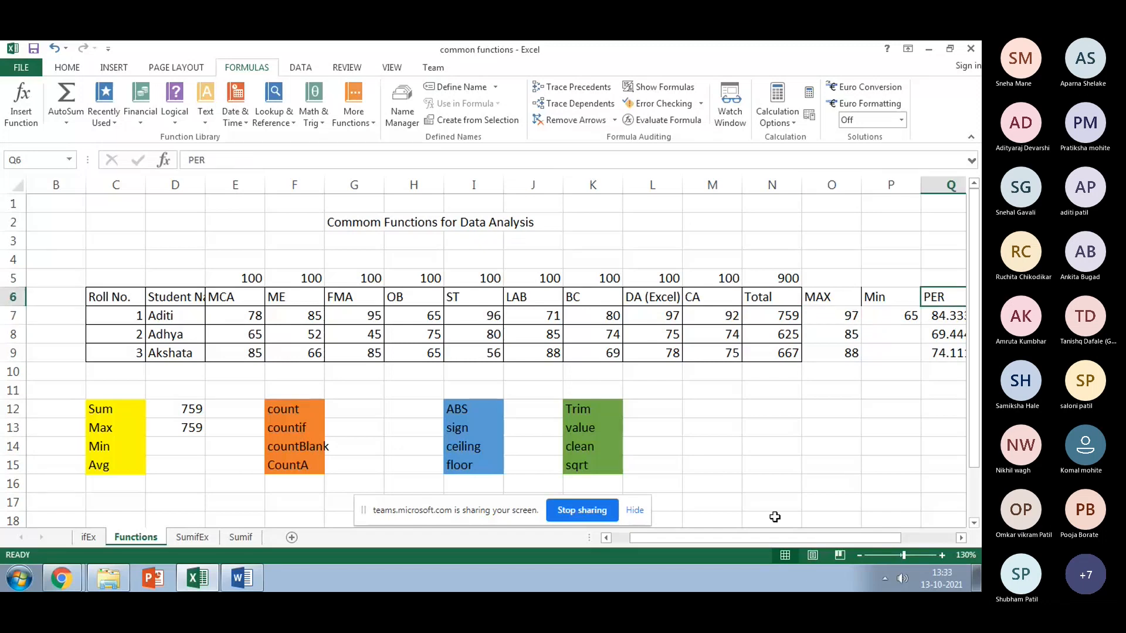
pyautogui.moveTo(731, 538); pyautogui.dragTo(768, 539)
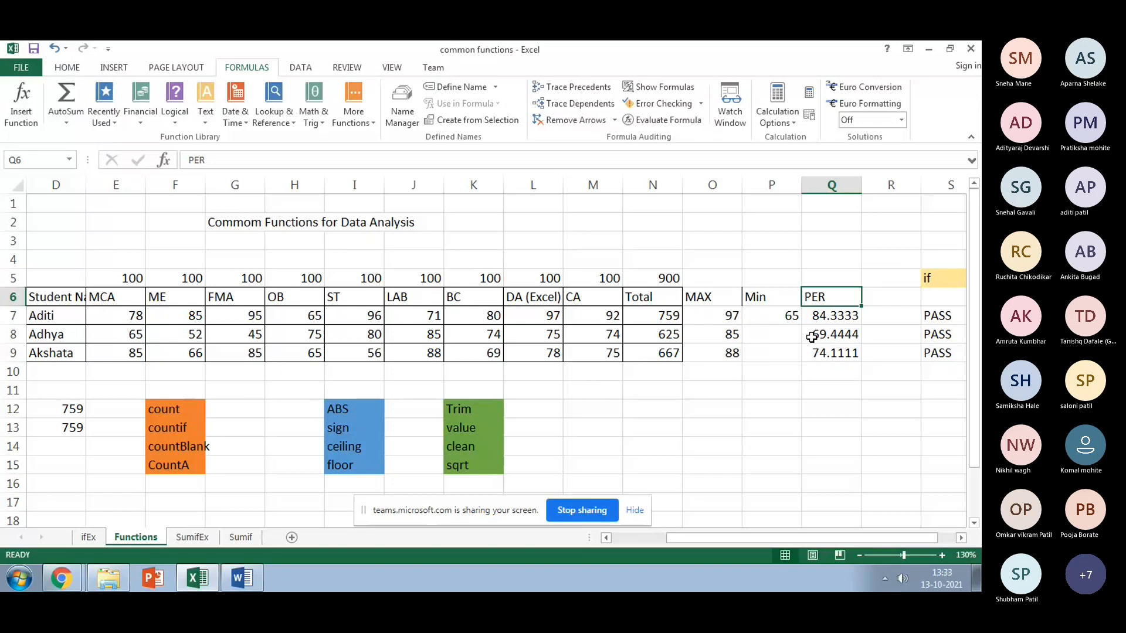
pyautogui.press('Down')
pyautogui.write('=')
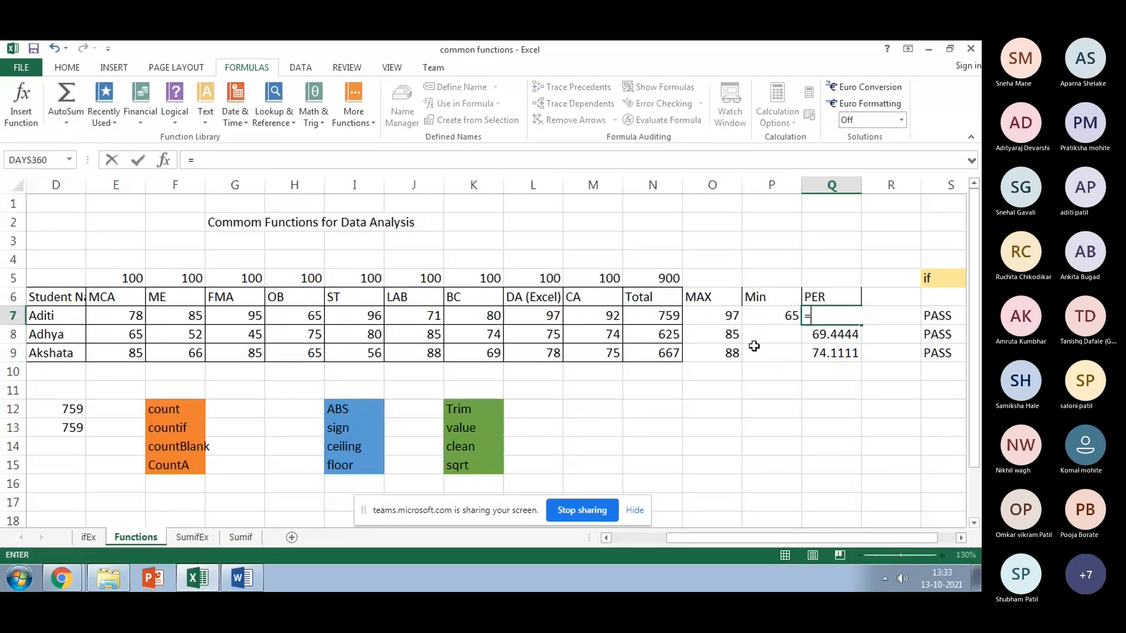
pyautogui.click(663, 322)
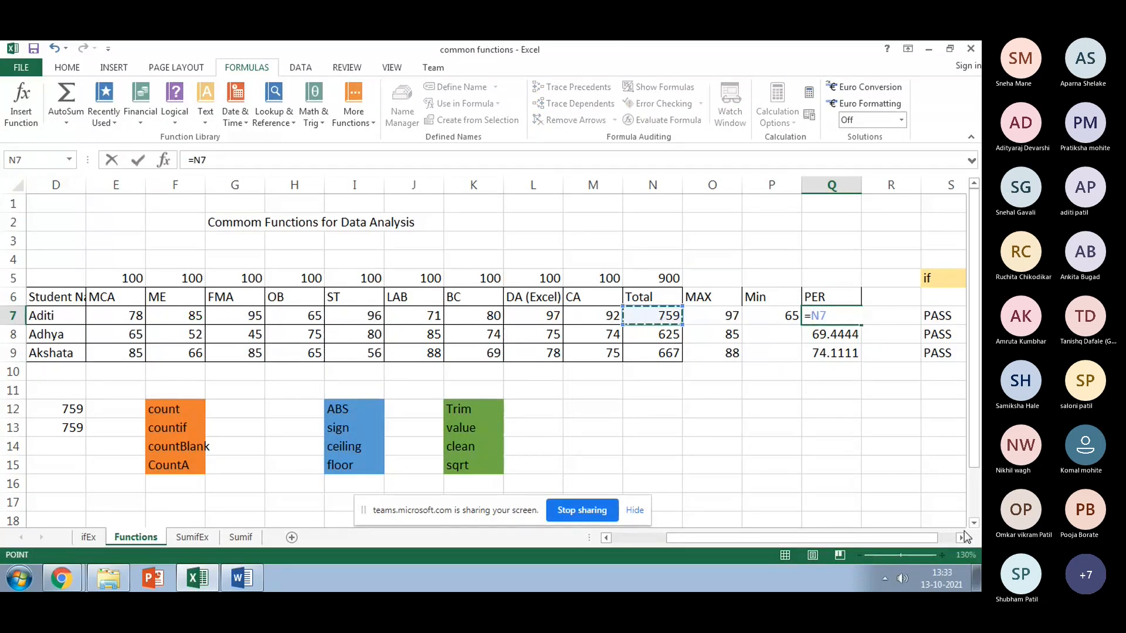
pyautogui.write('/')
pyautogui.click(658, 279)
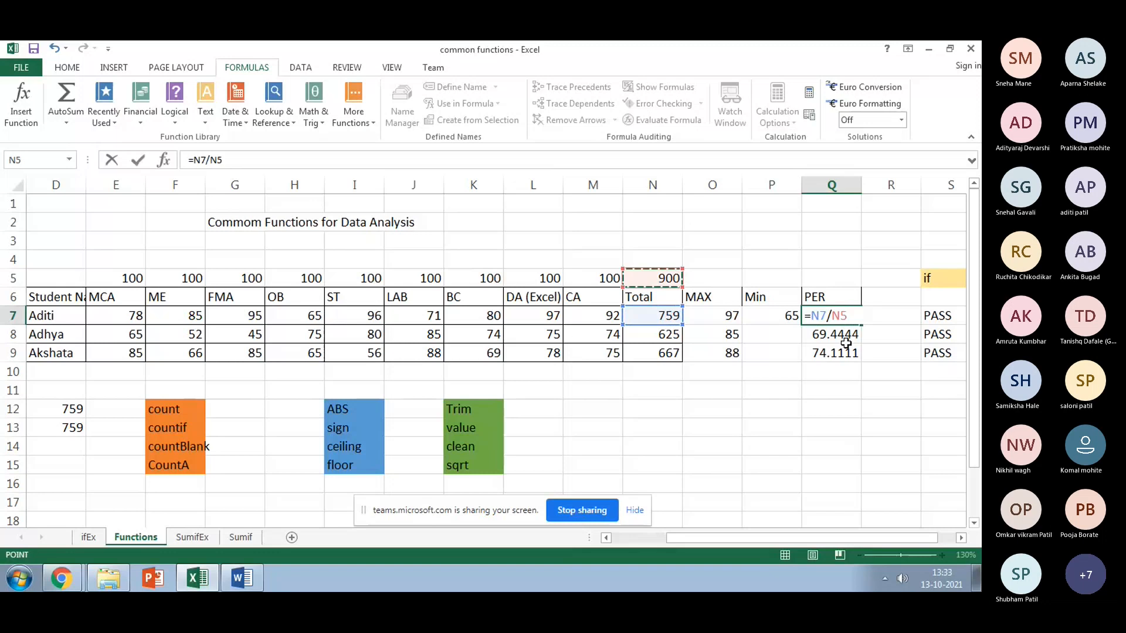
pyautogui.write('*10')
pyautogui.press('Return')
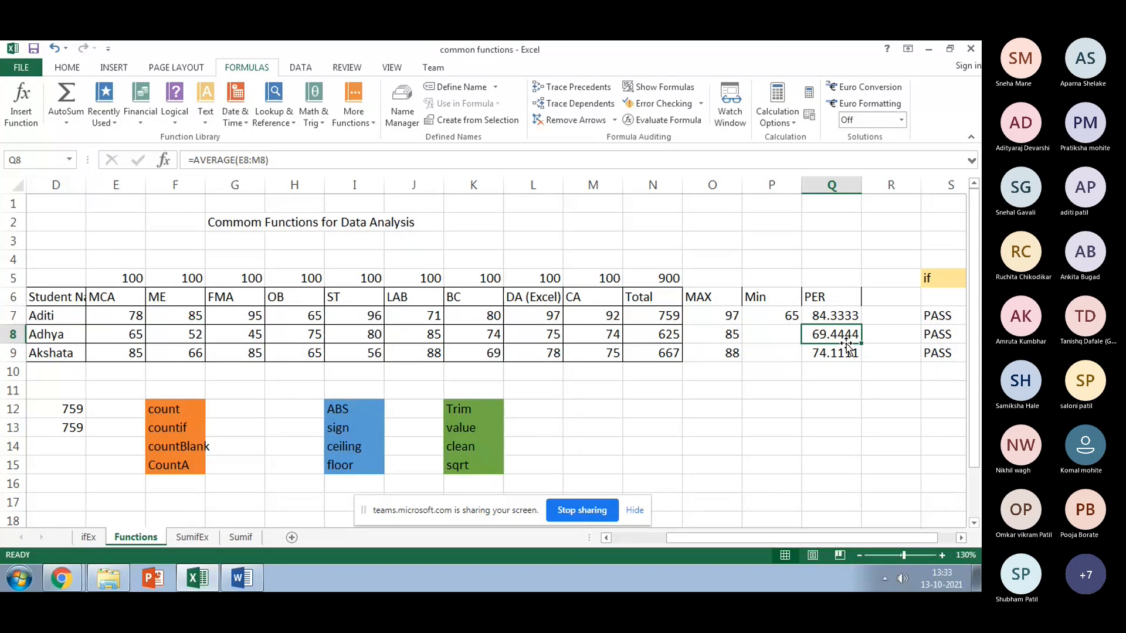
# Step: Correct Q7 to =N7/N5*100, giving 84.3333, then begin re-entering Q7
pyautogui.click(833, 317)
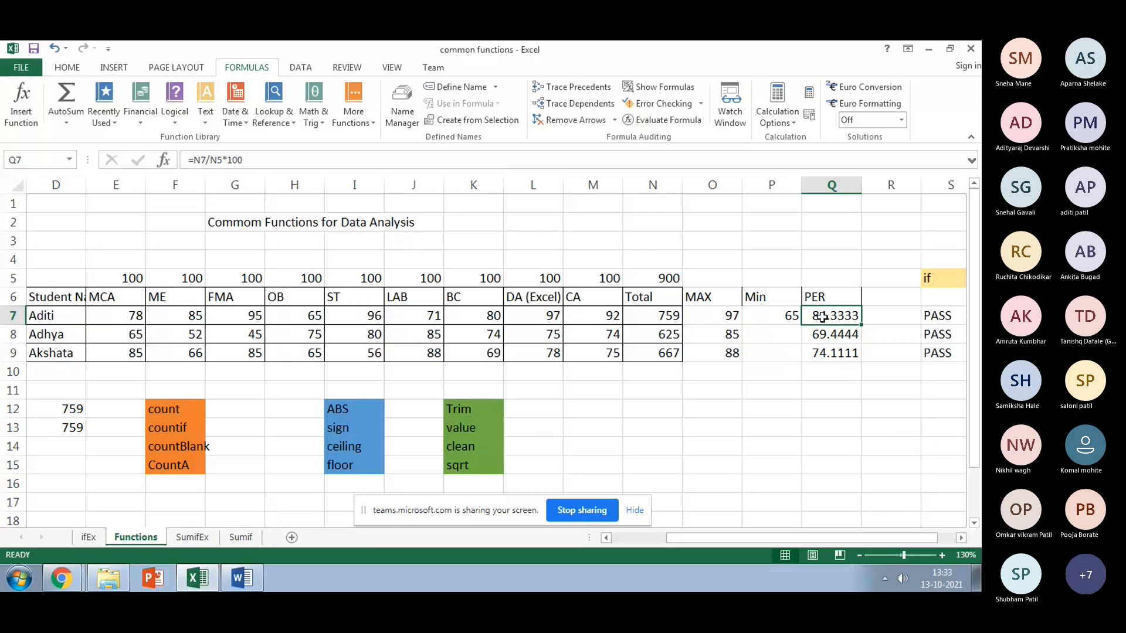
pyautogui.write('=')
pyautogui.click(639, 316)
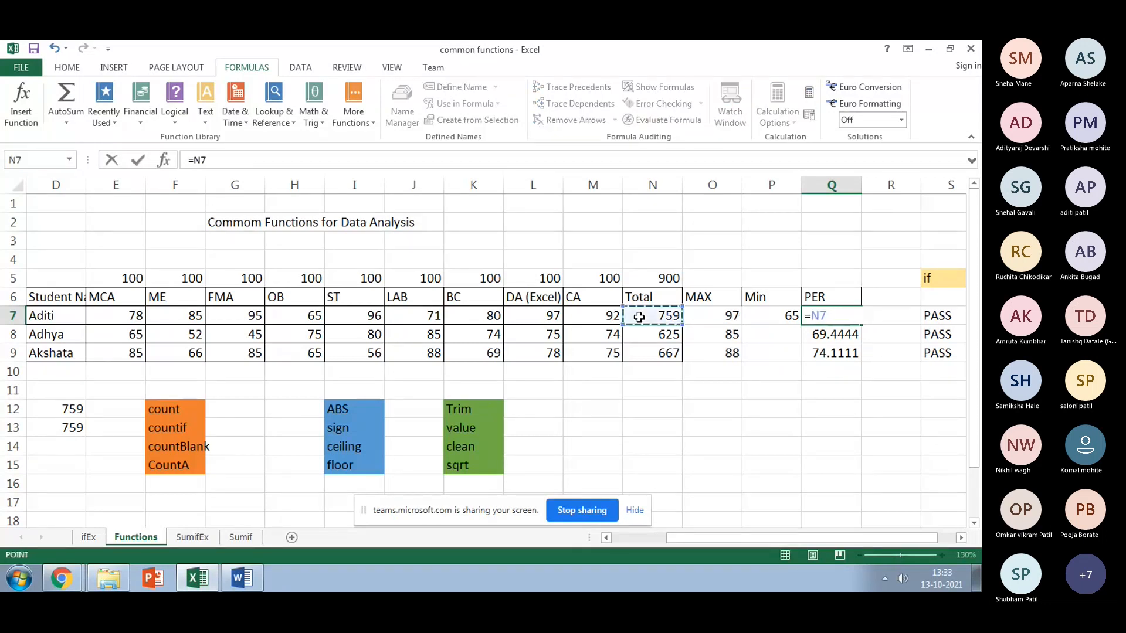
pyautogui.write('/')
pyautogui.click(646, 281)
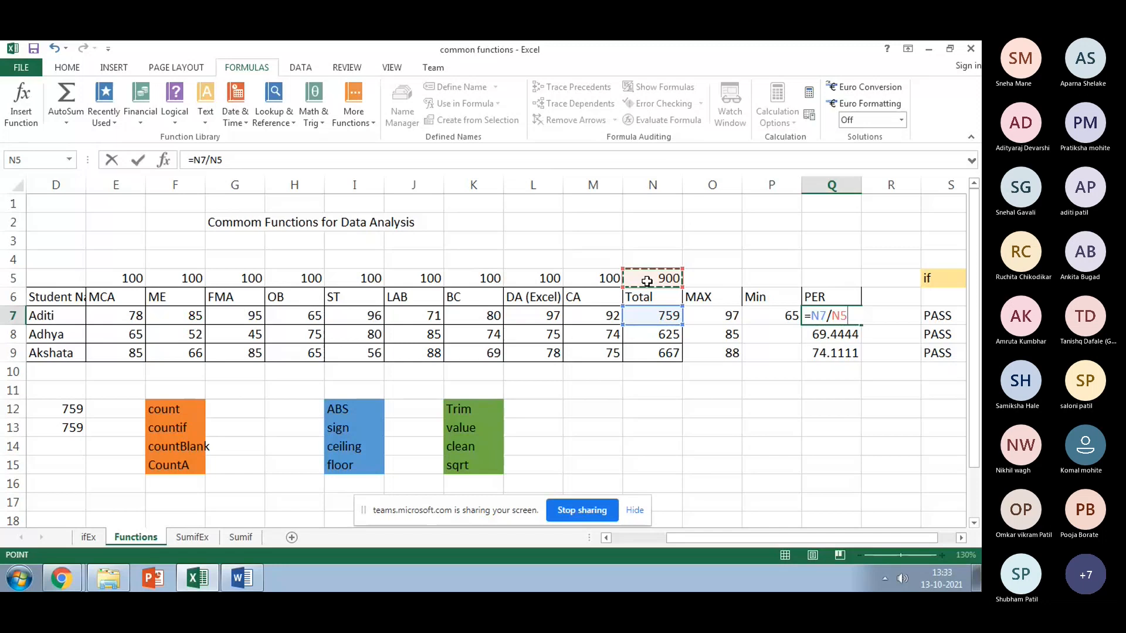
pyautogui.write('/')
pyautogui.press('BackSpace')
pyautogui.write('*100')
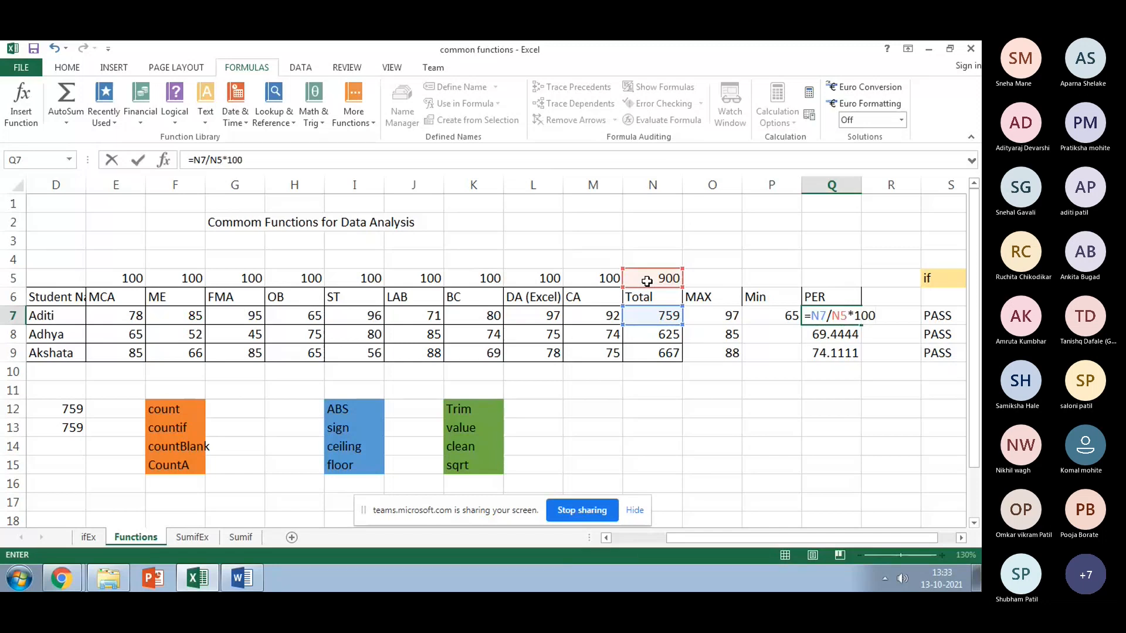
pyautogui.press('Return')
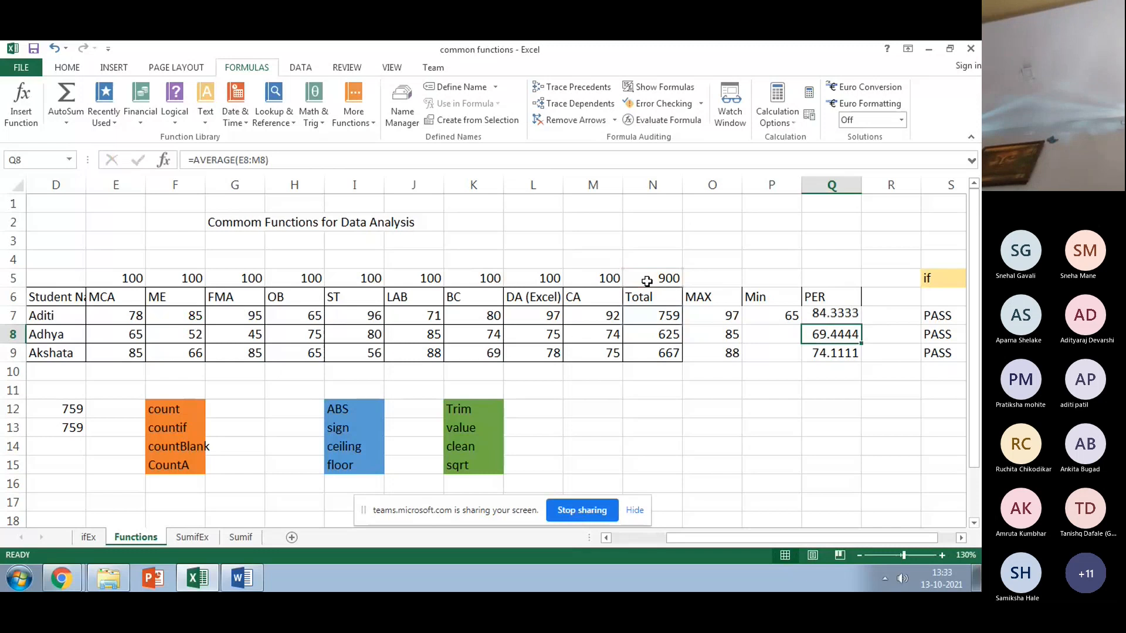
pyautogui.click(826, 316)
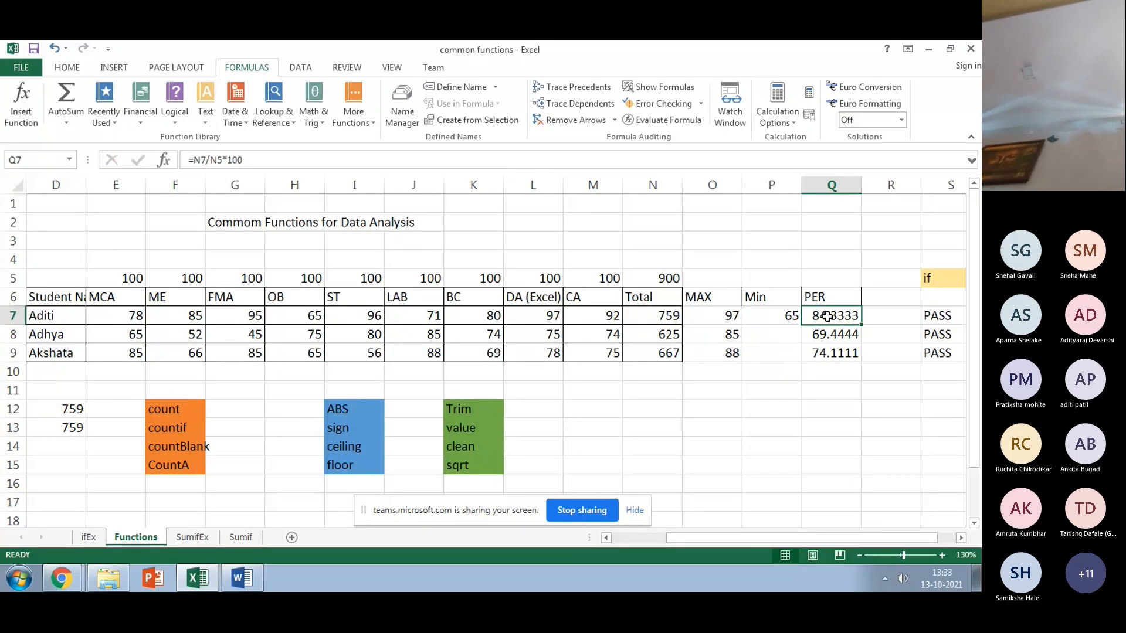
pyautogui.write('=')
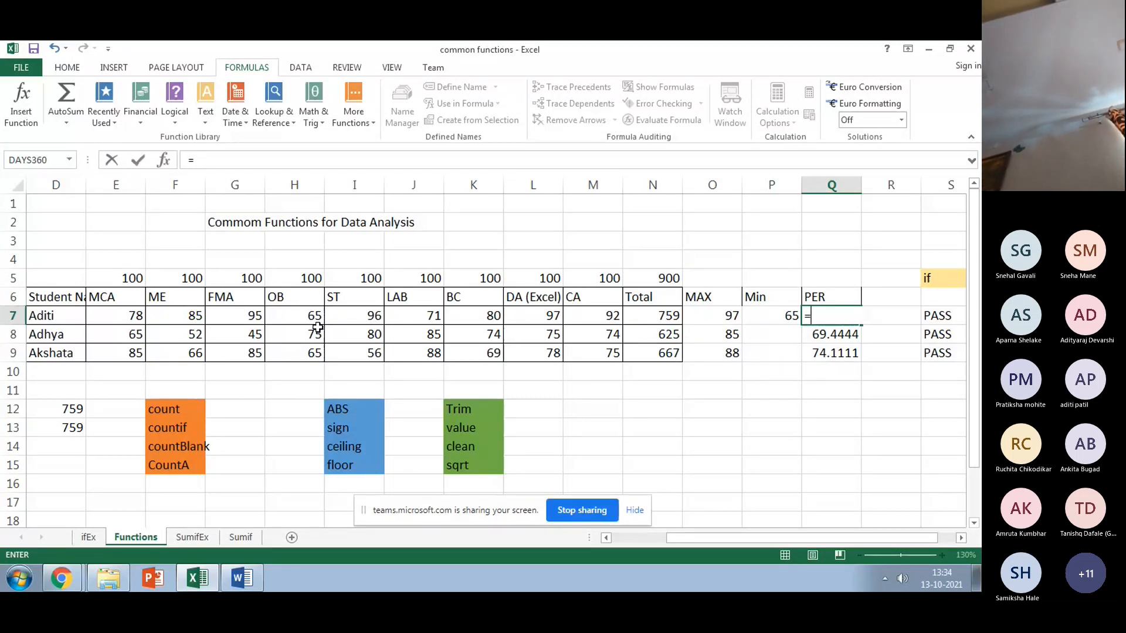
# Step: Enter =AVERAGE(E7:M7) in Q7 (84.3333) and fill it down to Q9 (69.4444, 74.1111)
pyautogui.write('avg')
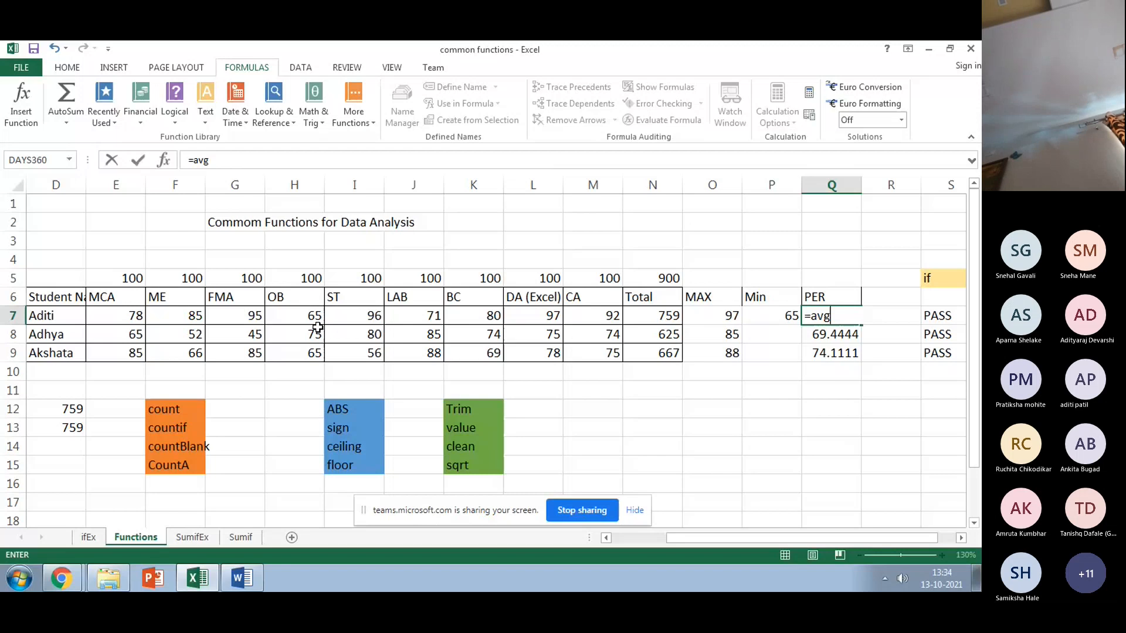
pyautogui.write('(')
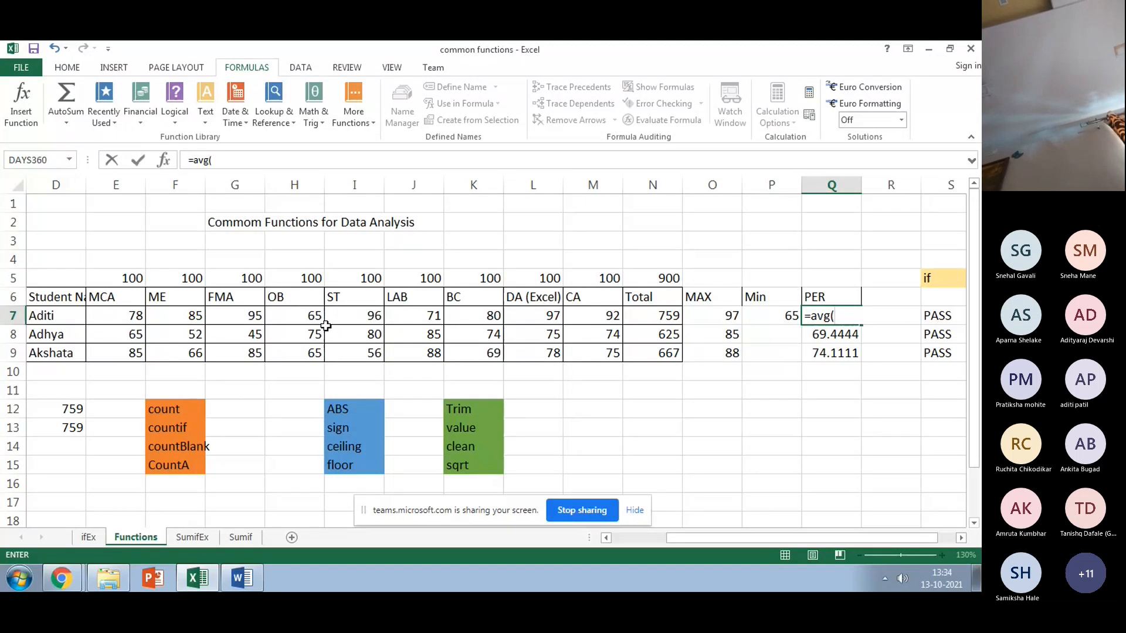
pyautogui.press('BackSpace')
pyautogui.press('BackSpace')
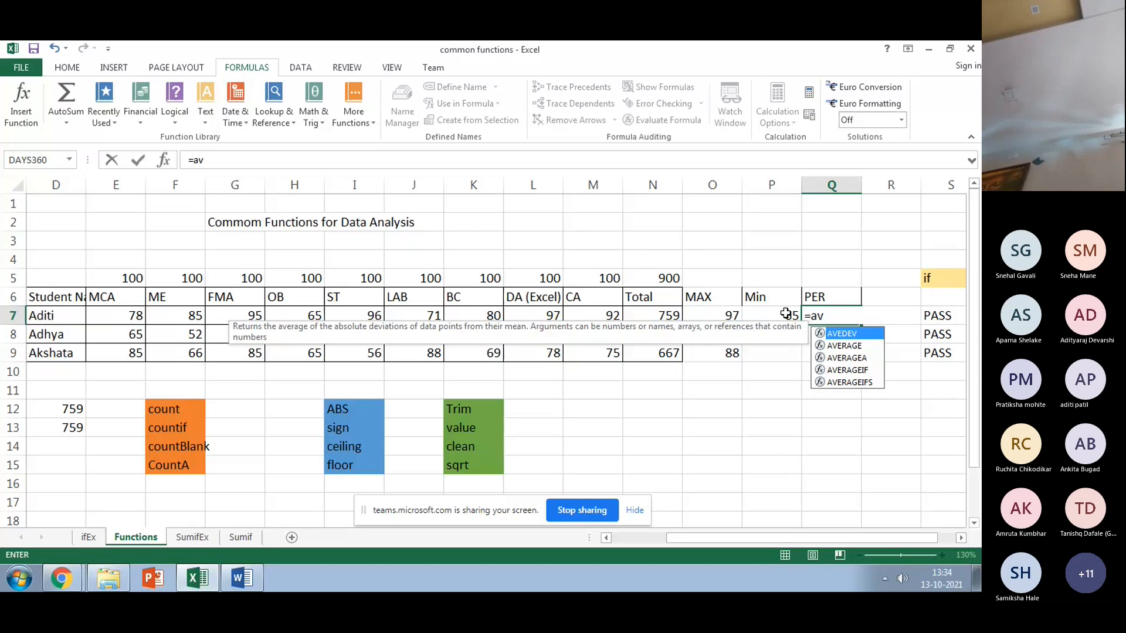
pyautogui.click(831, 346)
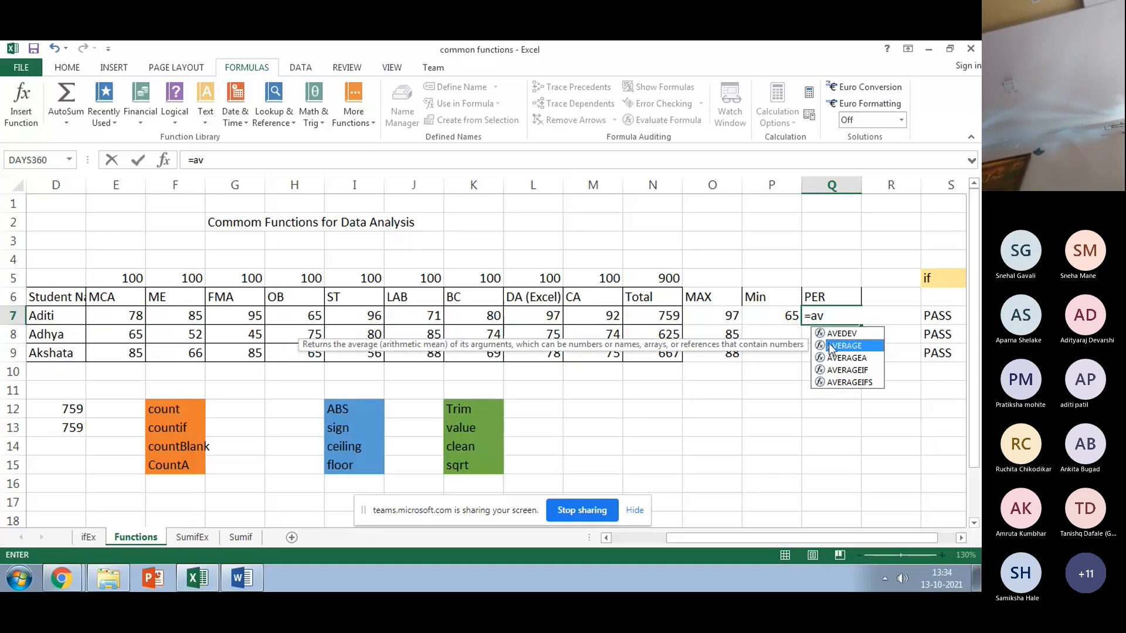
pyautogui.doubleClick(831, 346)
pyautogui.moveTo(127, 314); pyautogui.dragTo(612, 317)
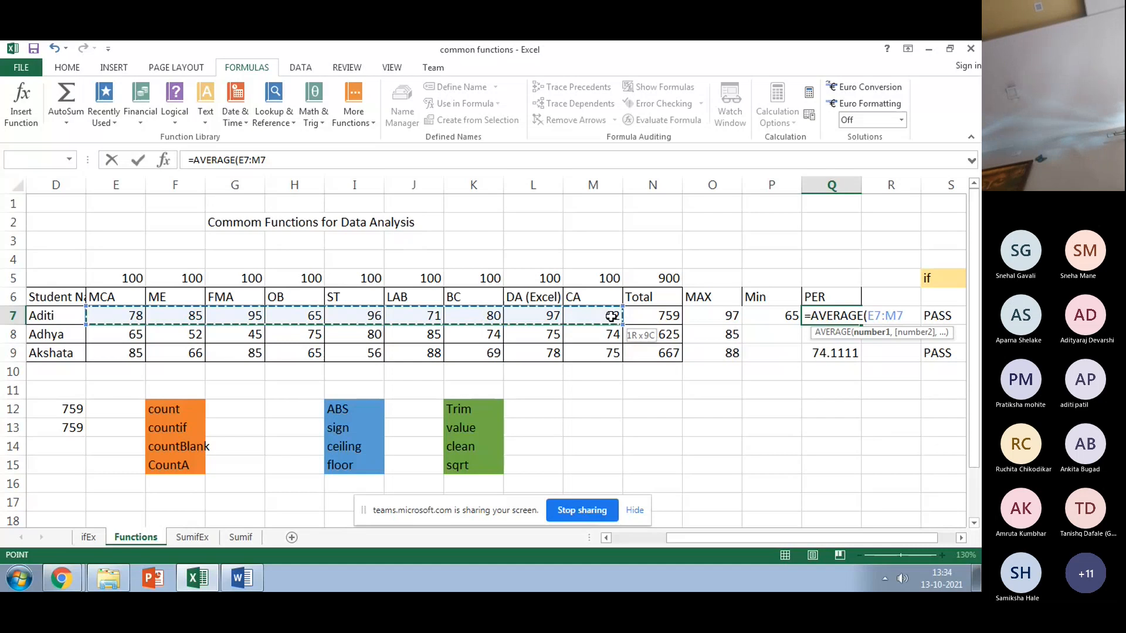
pyautogui.click(285, 161)
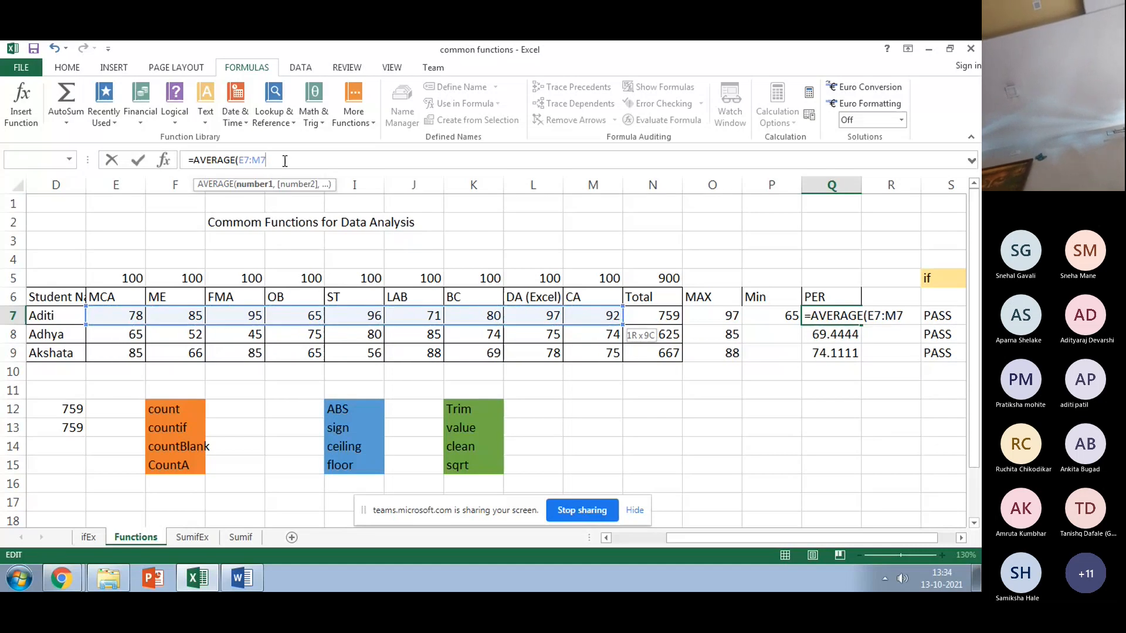
pyautogui.write(')')
pyautogui.press('Return')
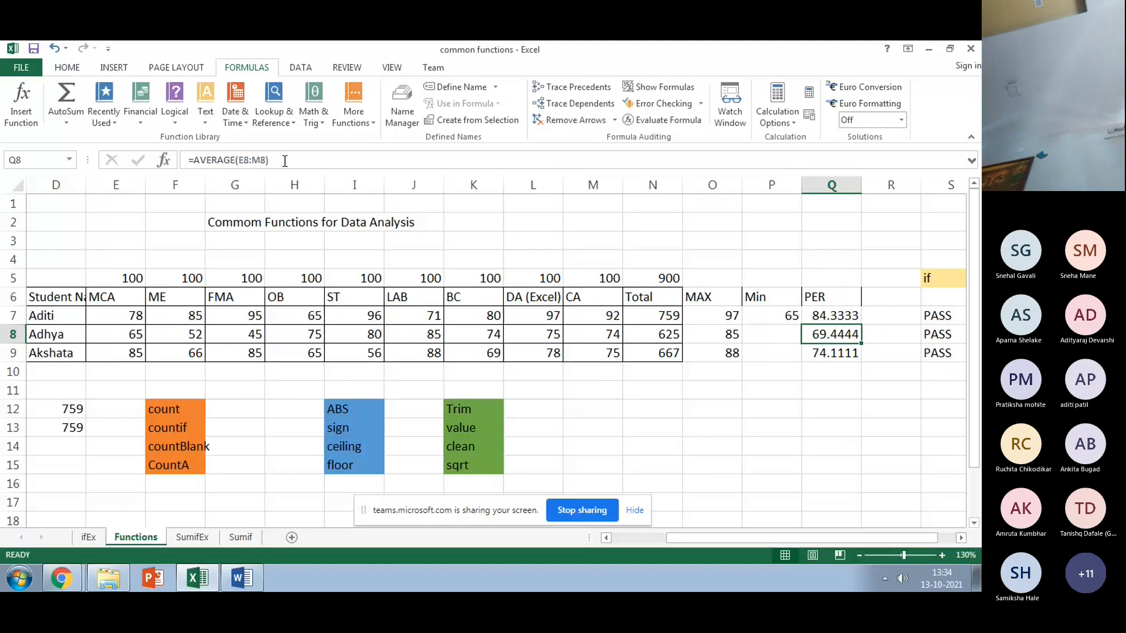
pyautogui.click(835, 317)
pyautogui.moveTo(857, 331); pyautogui.dragTo(856, 354)
# Step: Fill the Min formula from P7 down to P9
pyautogui.click(775, 317)
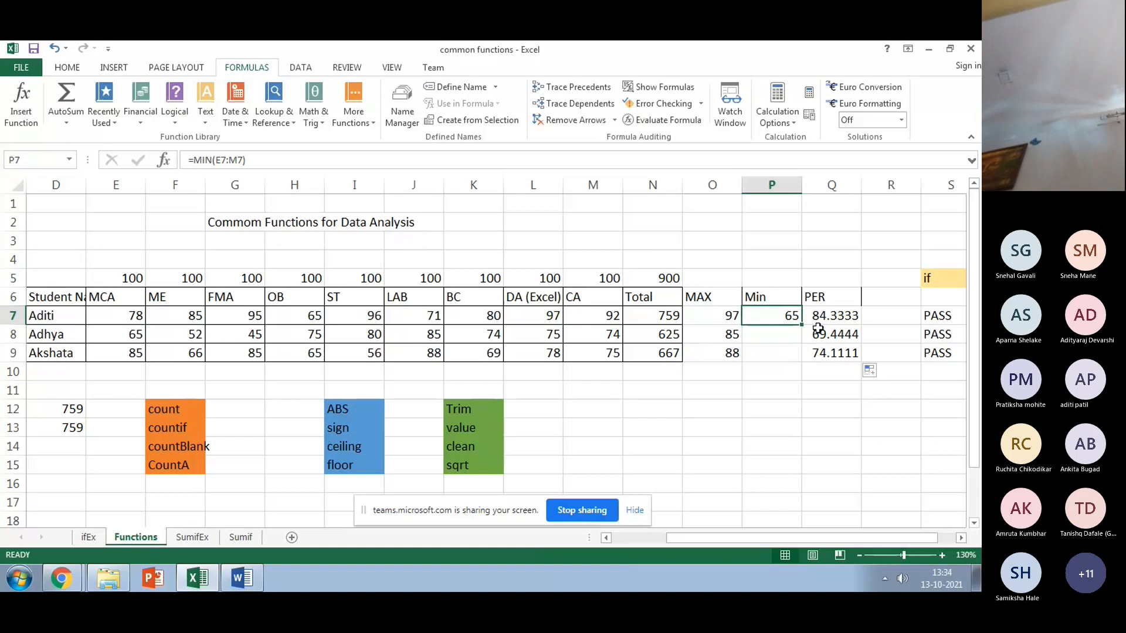
pyautogui.moveTo(799, 332); pyautogui.dragTo(798, 353)
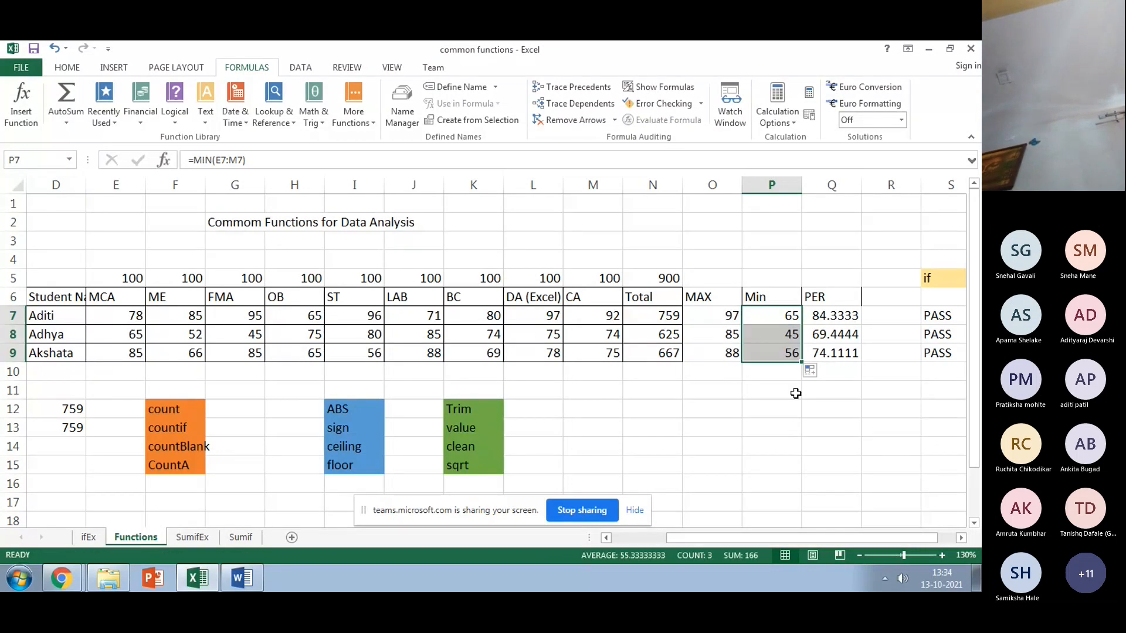
pyautogui.click(772, 389)
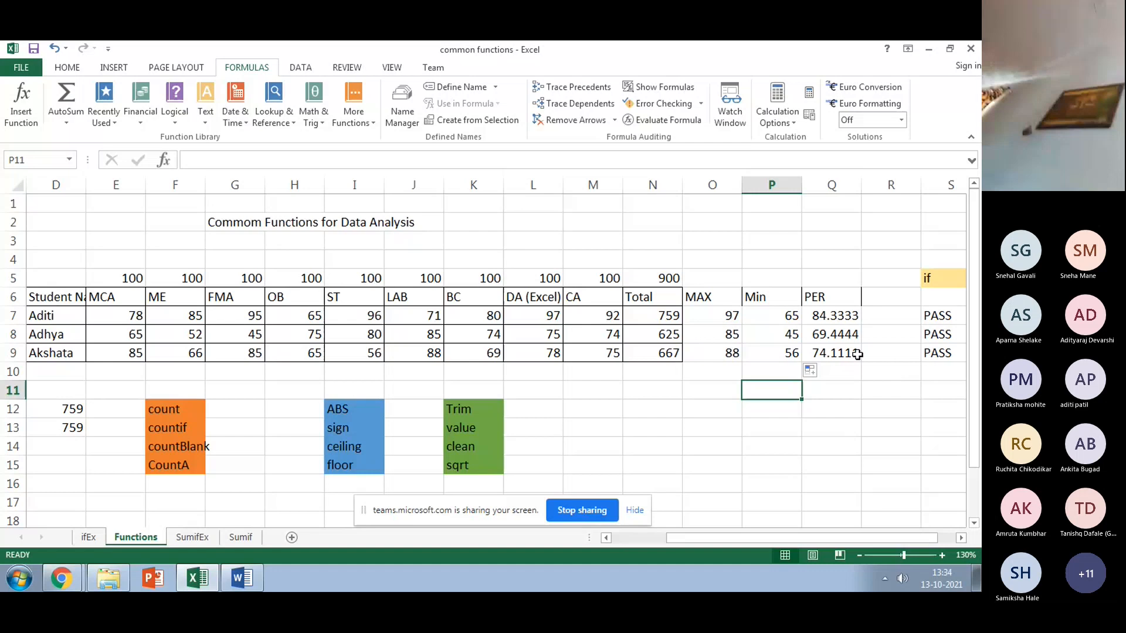
# Step: Apply All Borders to the MAX, Min and PER columns, O6:Q9
pyautogui.moveTo(698, 296); pyautogui.dragTo(832, 353)
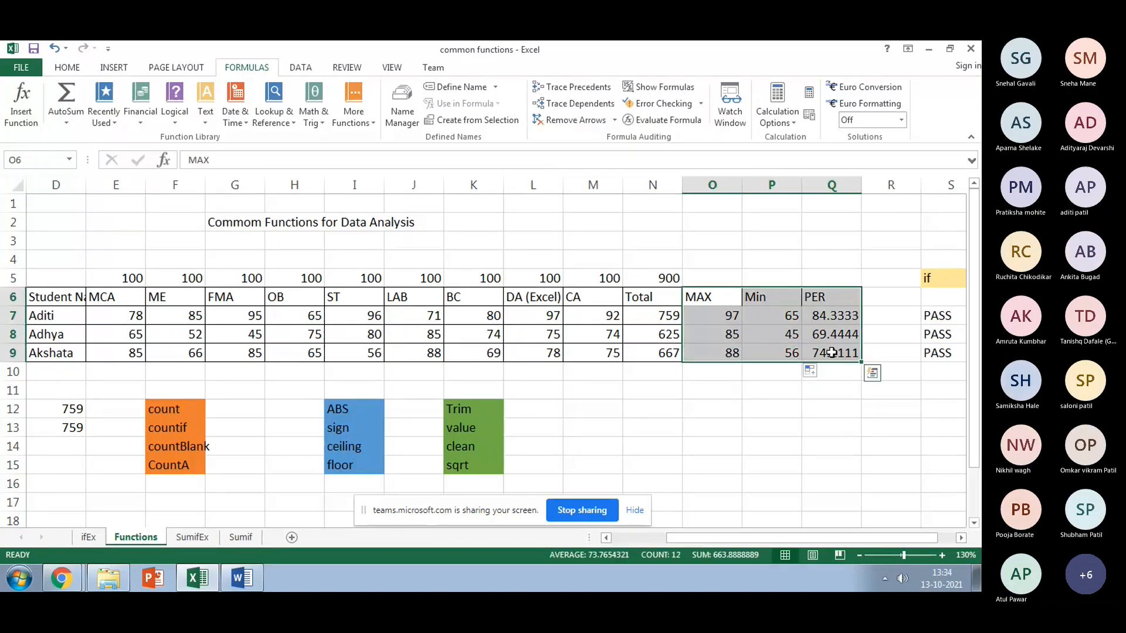
pyautogui.click(67, 67)
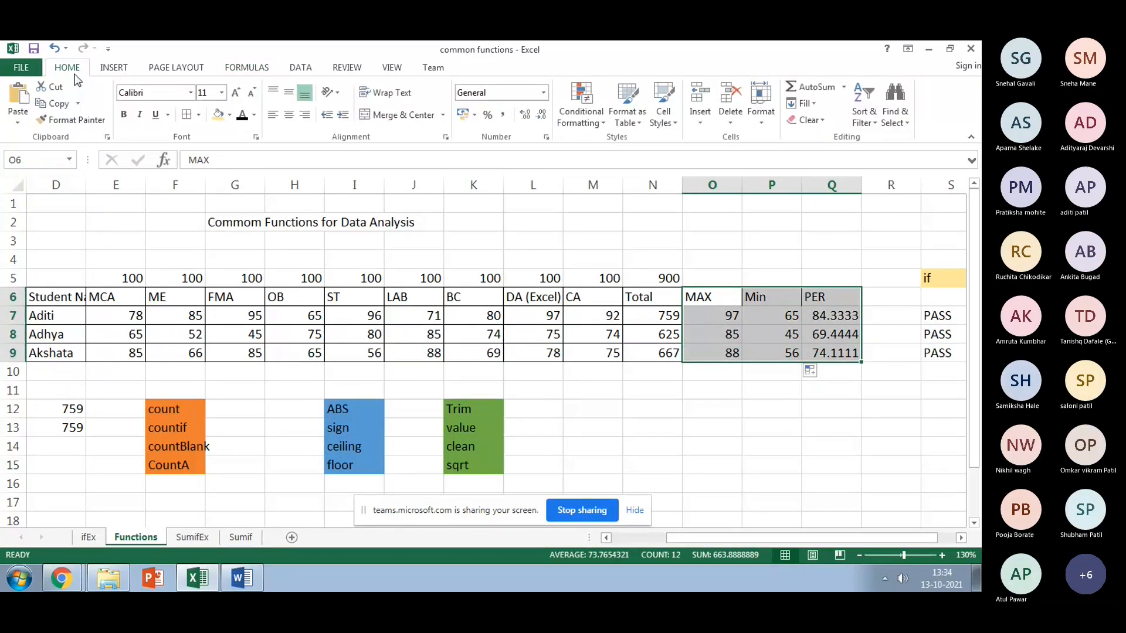
pyautogui.click(187, 115)
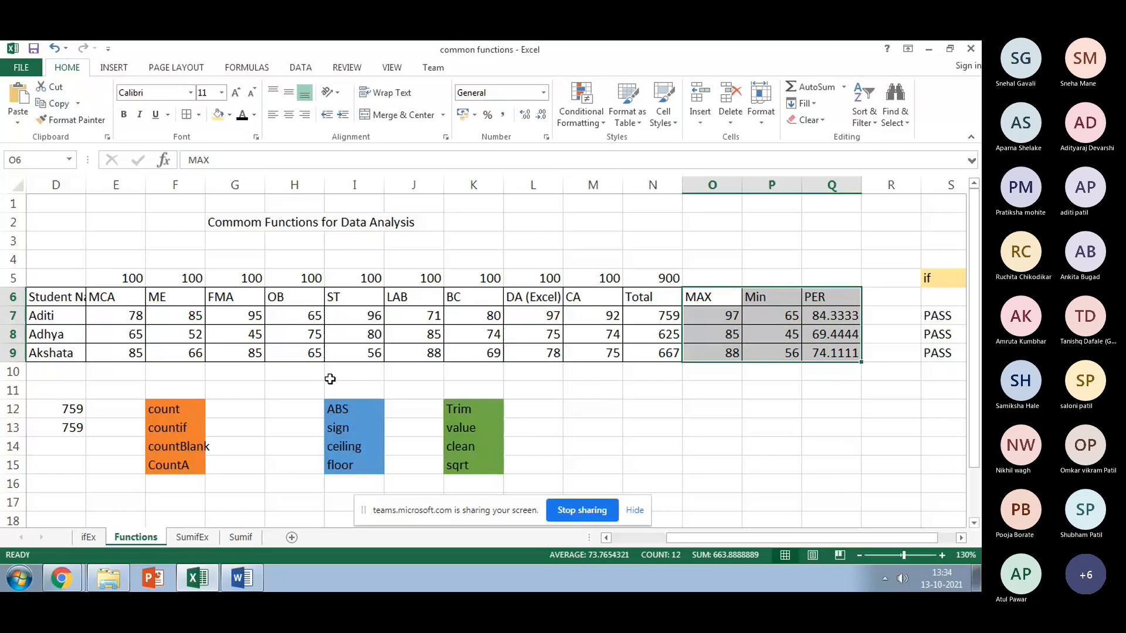
pyautogui.click(625, 538)
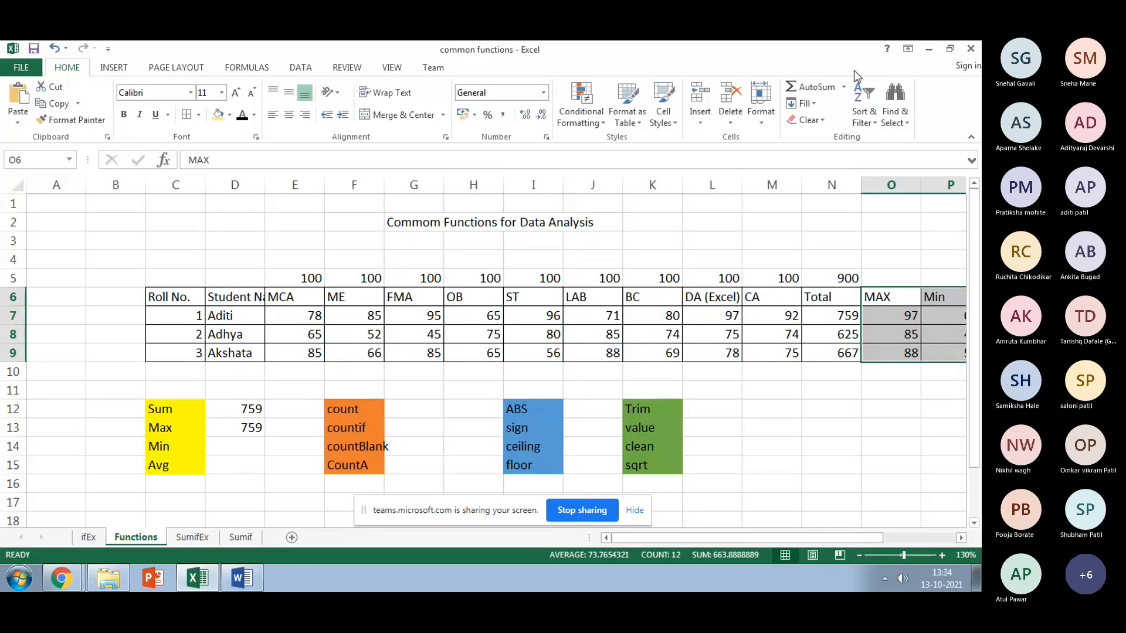
# Step: Enter =MIN(N7:N9) in D14 beside Min, returning 625
pyautogui.click(844, 87)
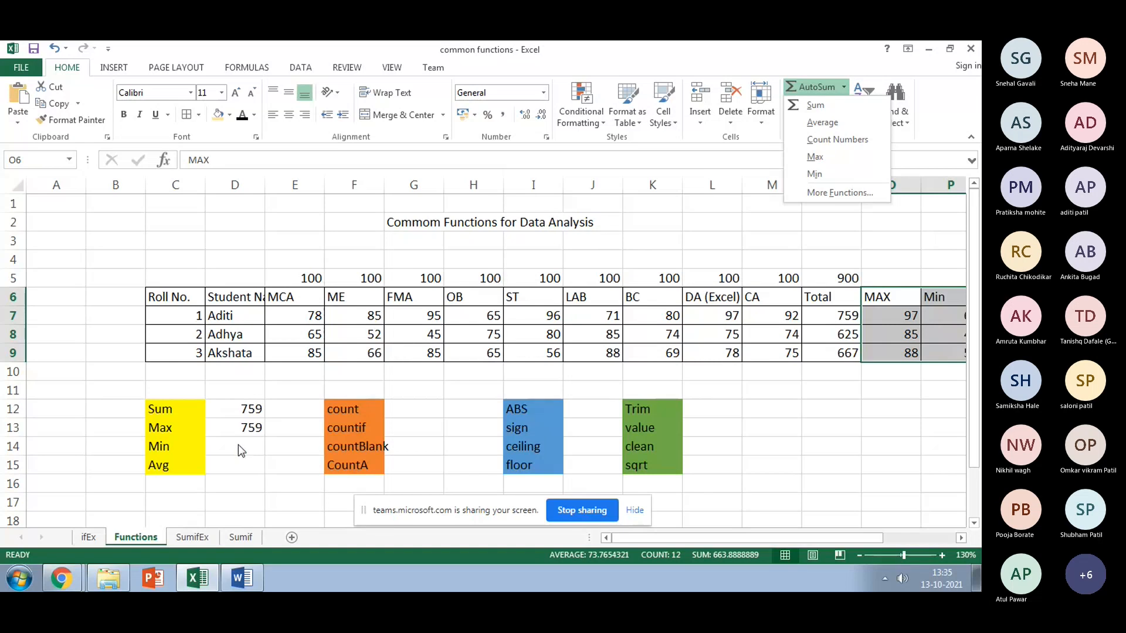
pyautogui.click(424, 446)
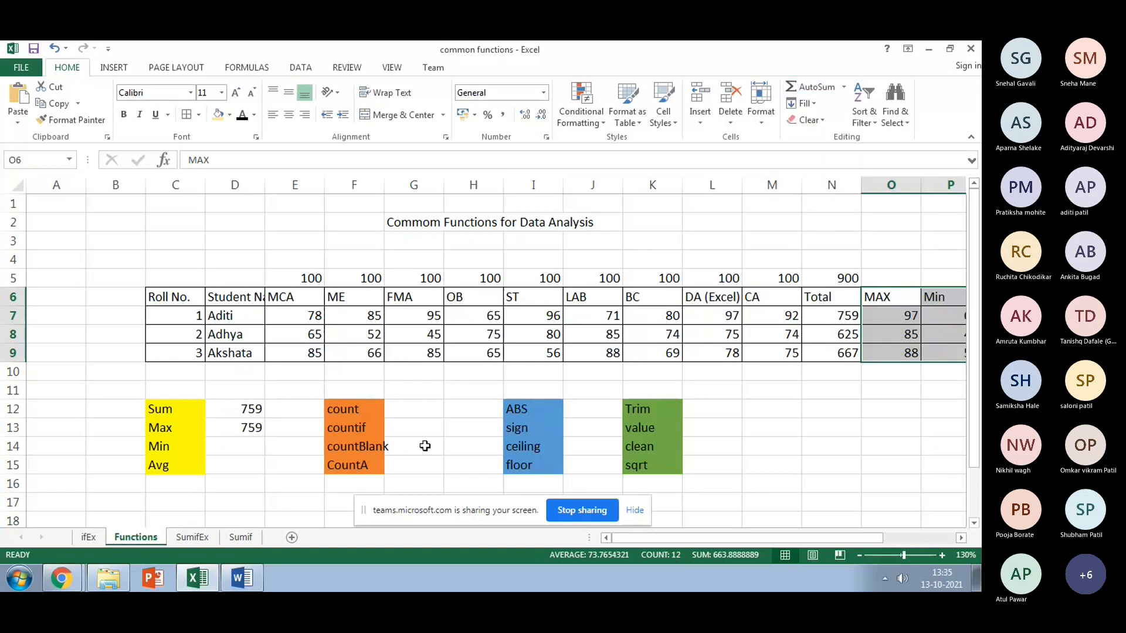
pyautogui.click(220, 446)
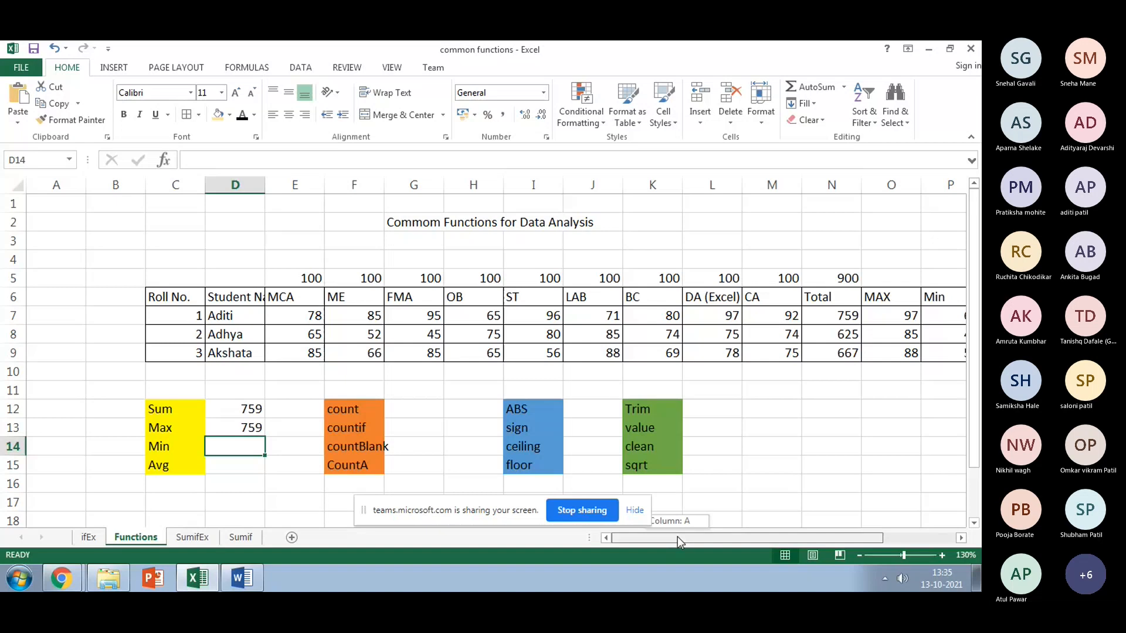
pyautogui.moveTo(677, 537); pyautogui.dragTo(706, 536)
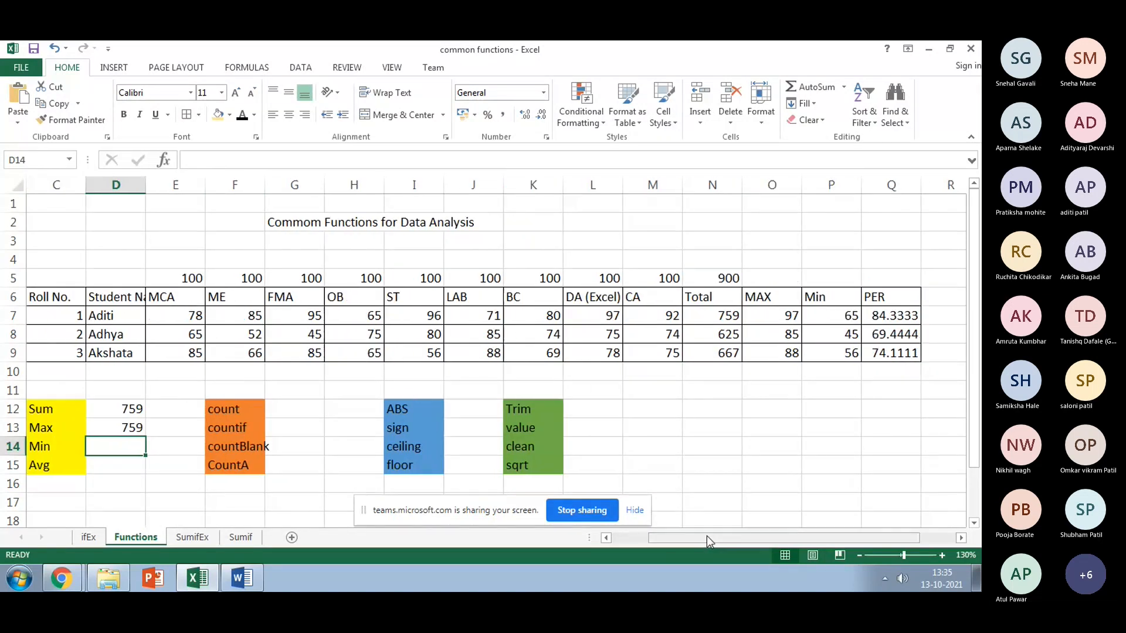
pyautogui.write('=')
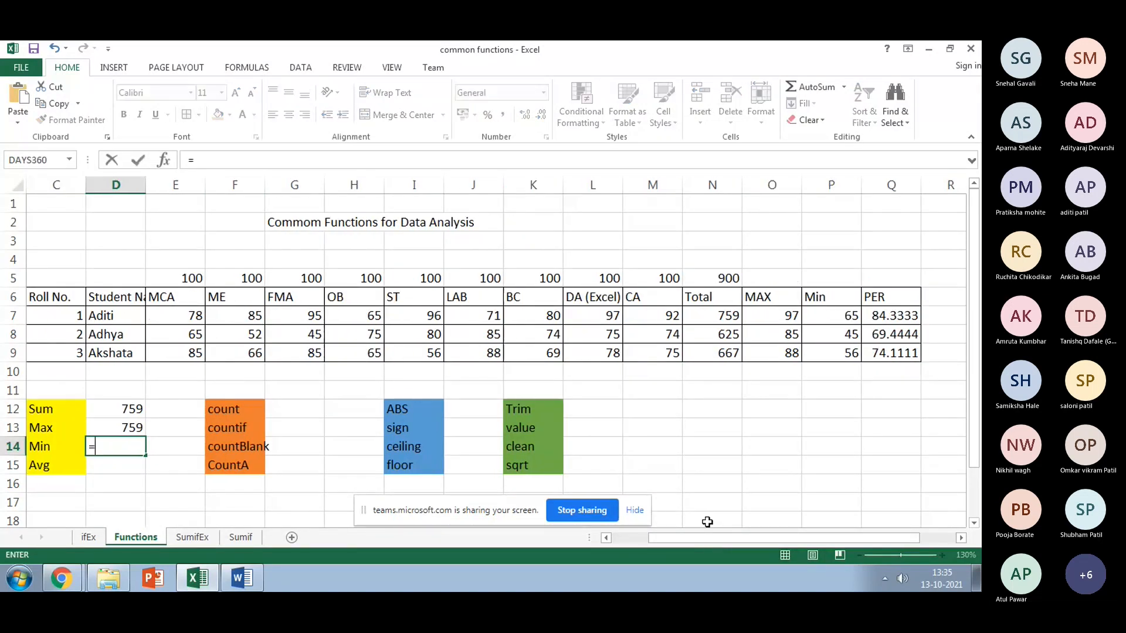
pyautogui.write('min')
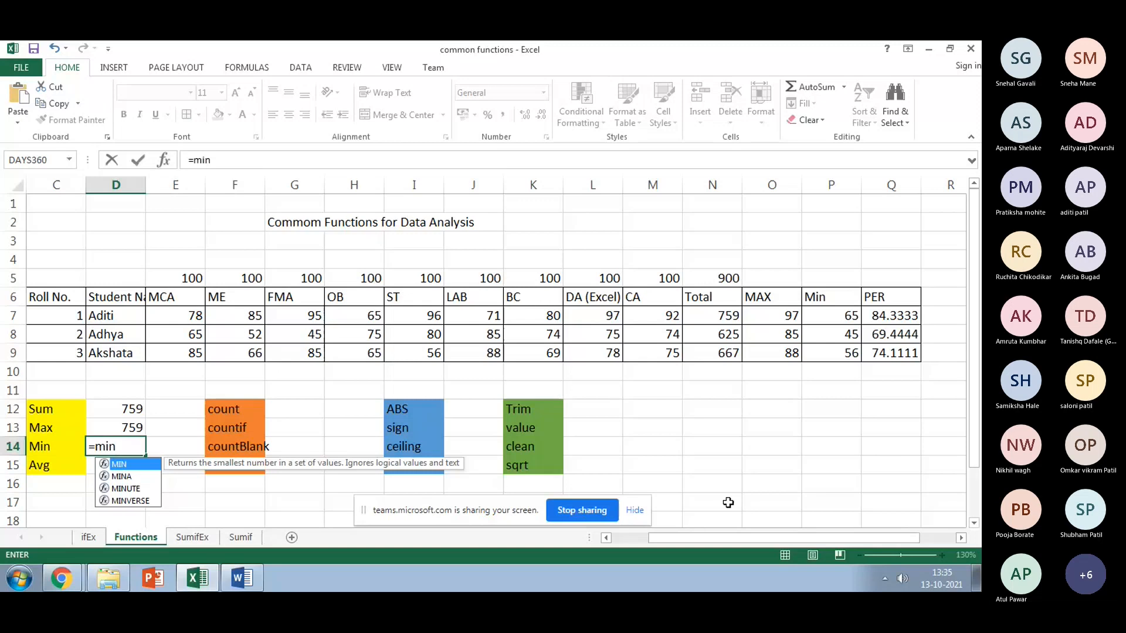
pyautogui.write('(')
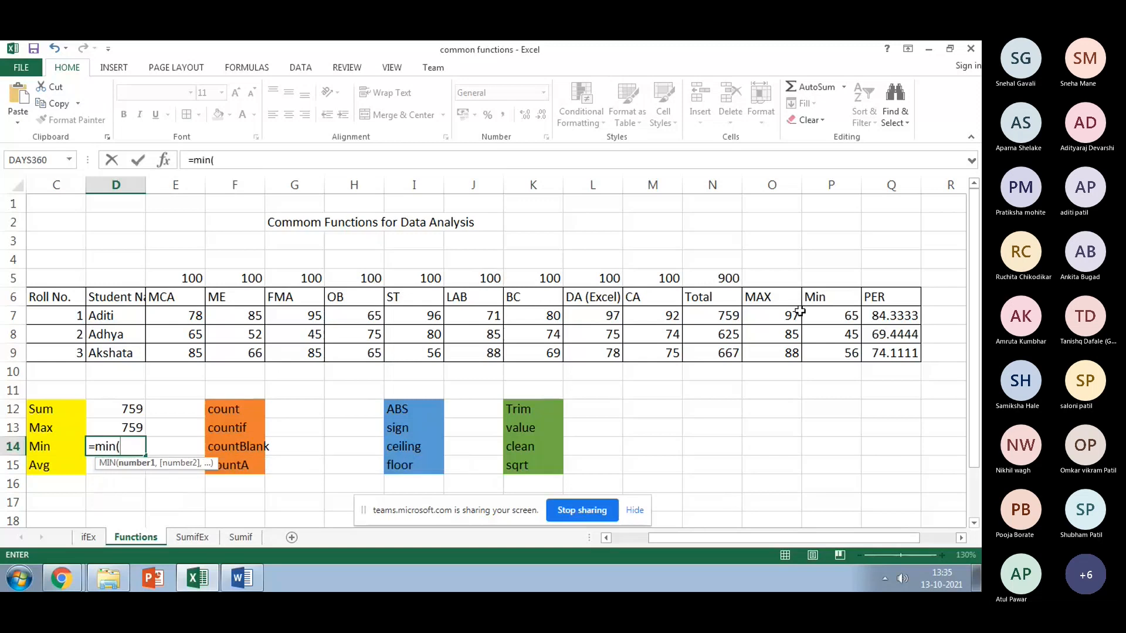
pyautogui.moveTo(725, 318); pyautogui.dragTo(725, 353)
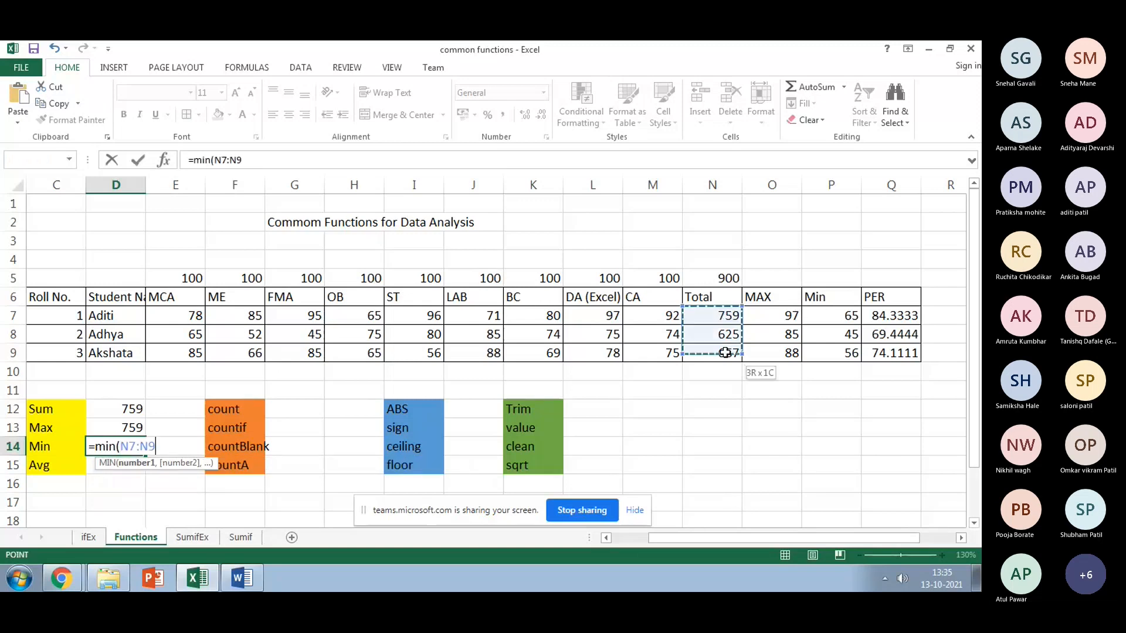
pyautogui.write(')')
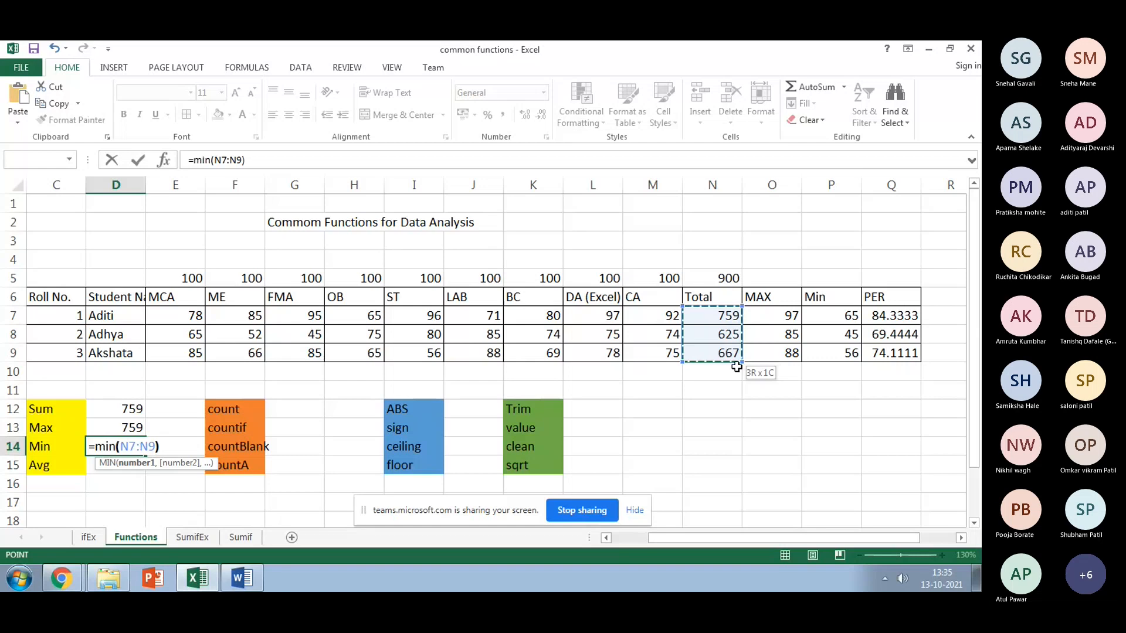
pyautogui.press('Return')
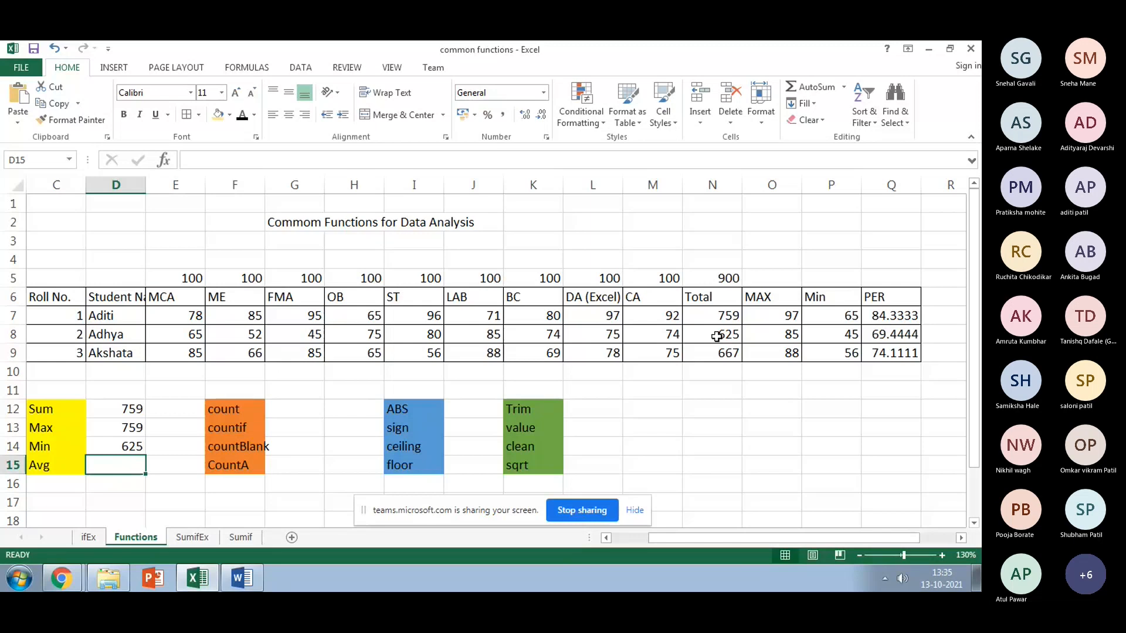
# Step: Enter =AVERAGE(Q7:Q9) in D15 beside Avg, giving 75.963
pyautogui.write('=')
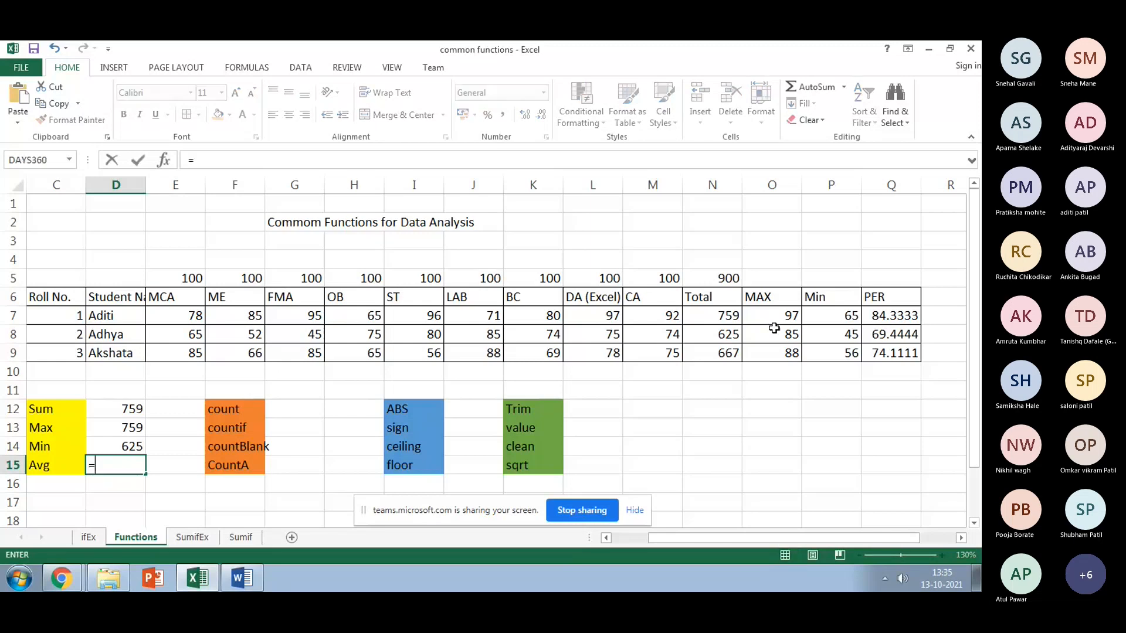
pyautogui.click(883, 320)
pyautogui.keyDown('shift'); pyautogui.click(873, 356); pyautogui.keyUp('shift')
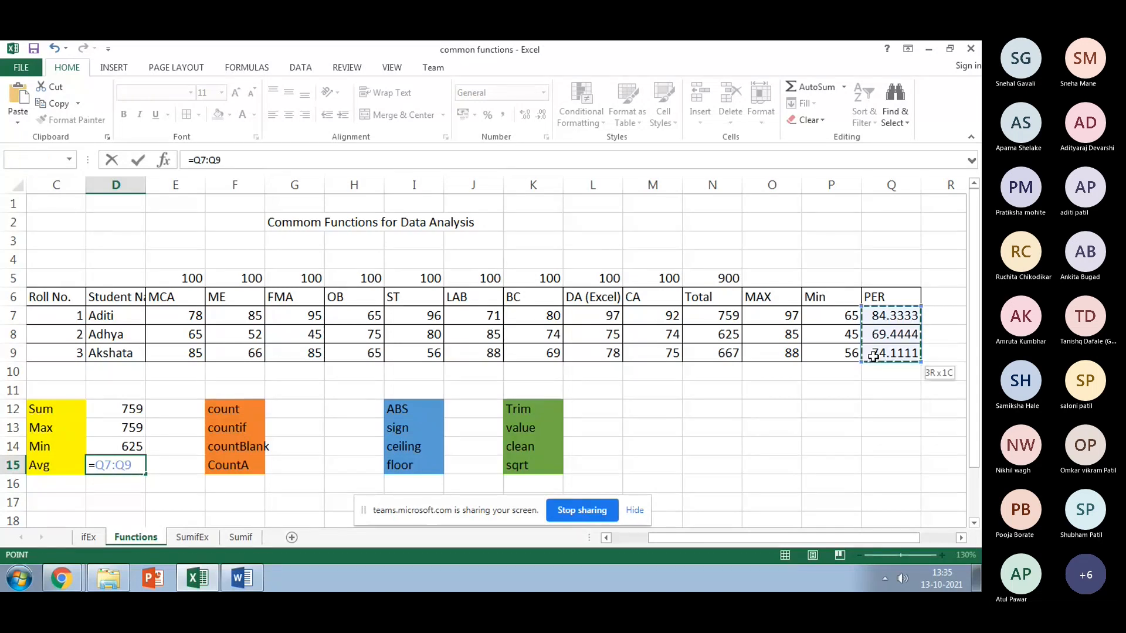
pyautogui.press('BackSpace')
pyautogui.press('BackSpace')
pyautogui.press('BackSpace')
pyautogui.press('BackSpace')
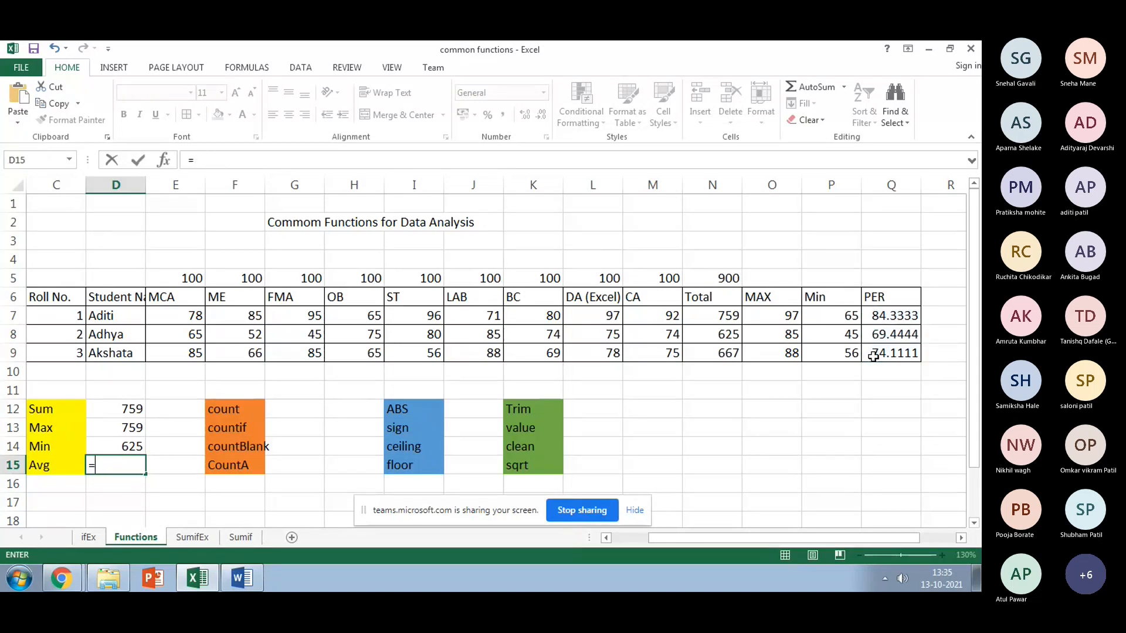
pyautogui.write('A')
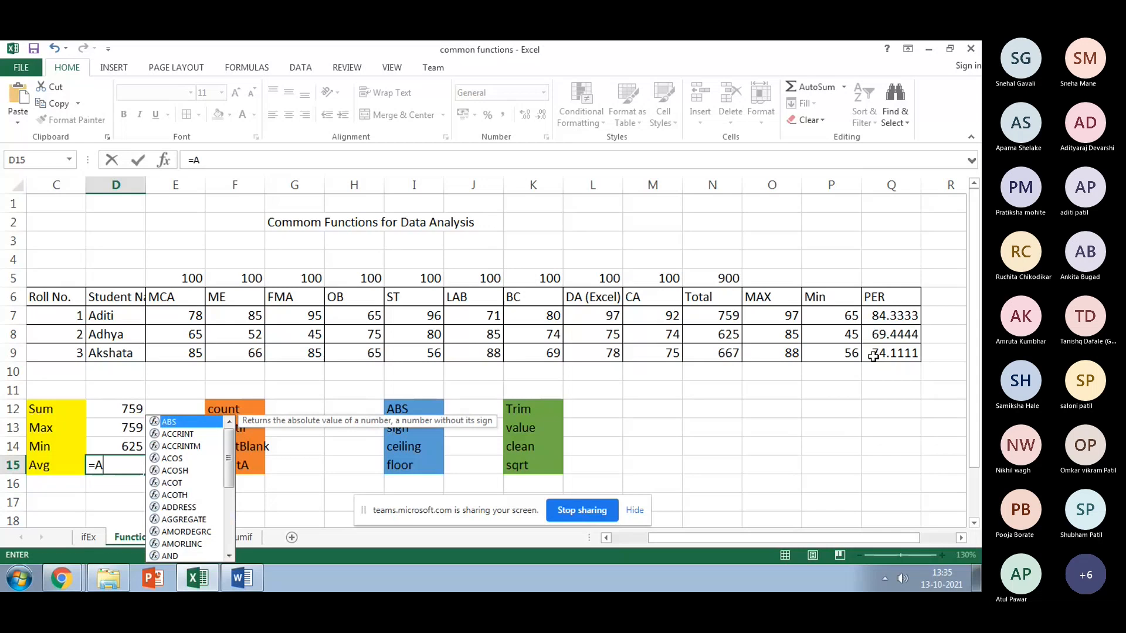
pyautogui.write('ve')
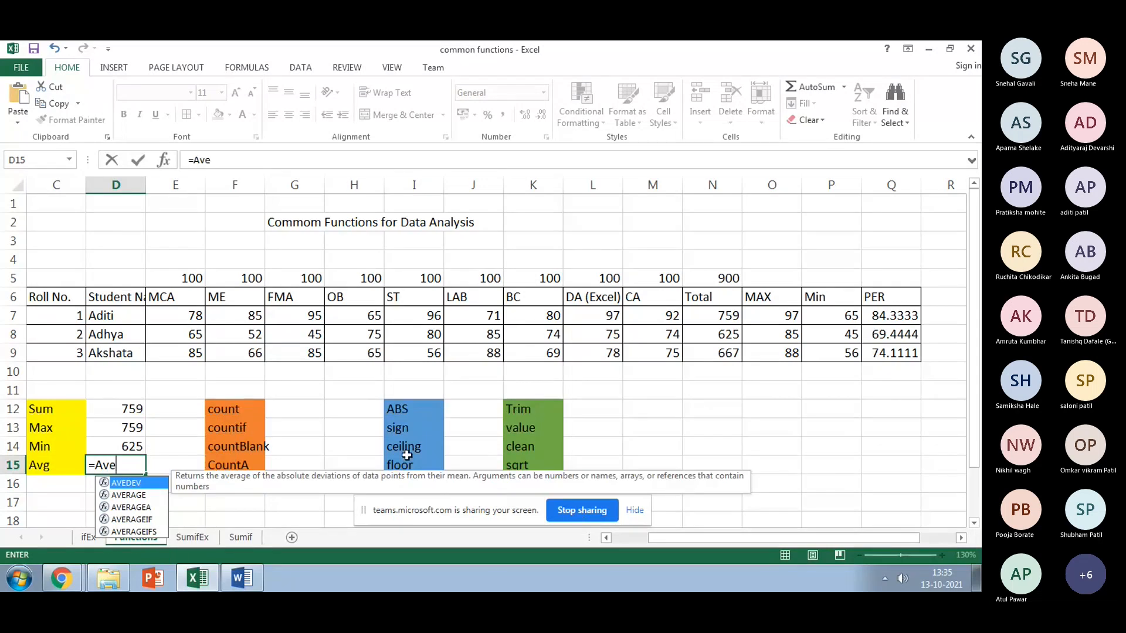
pyautogui.press('Down')
pyautogui.press('Tab')
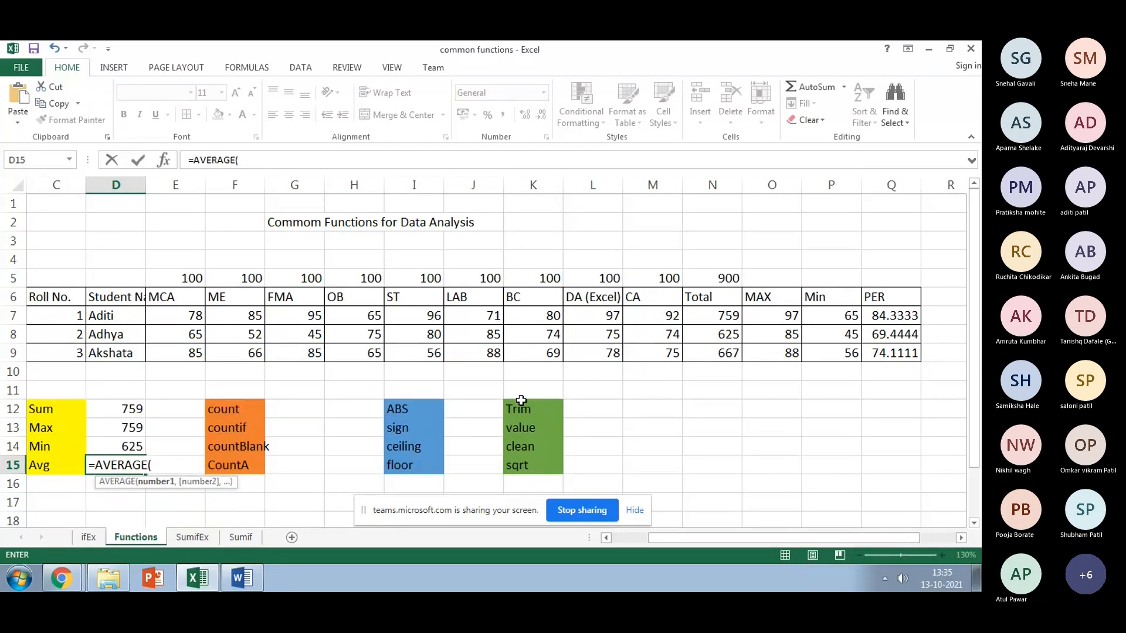
pyautogui.click(893, 319)
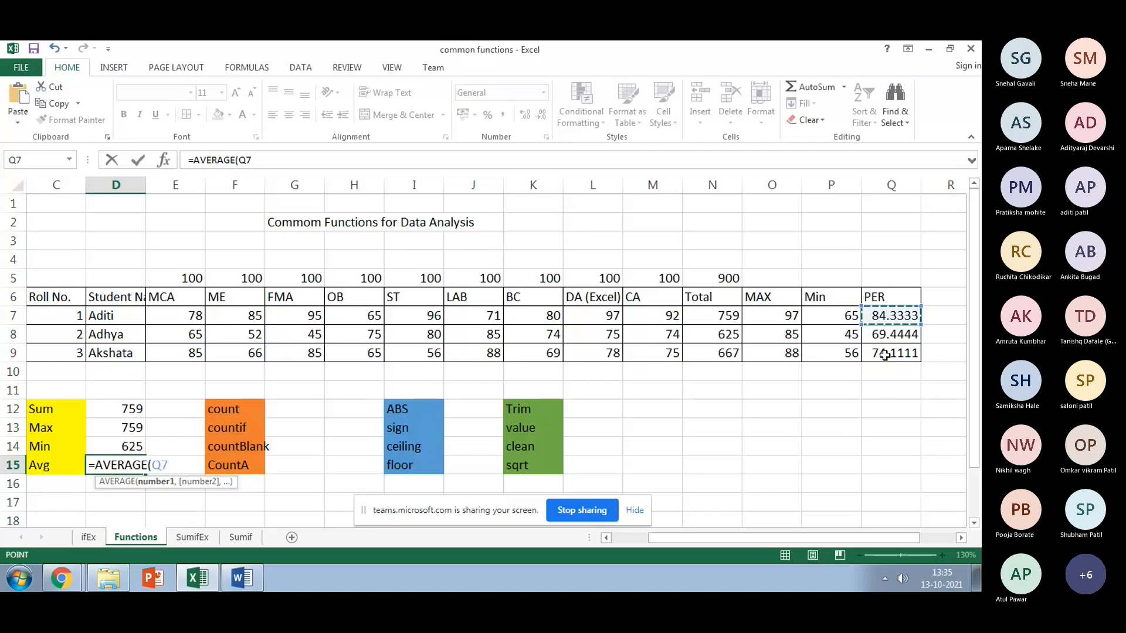
pyautogui.moveTo(885, 356); pyautogui.dragTo(885, 355)
pyautogui.write(')')
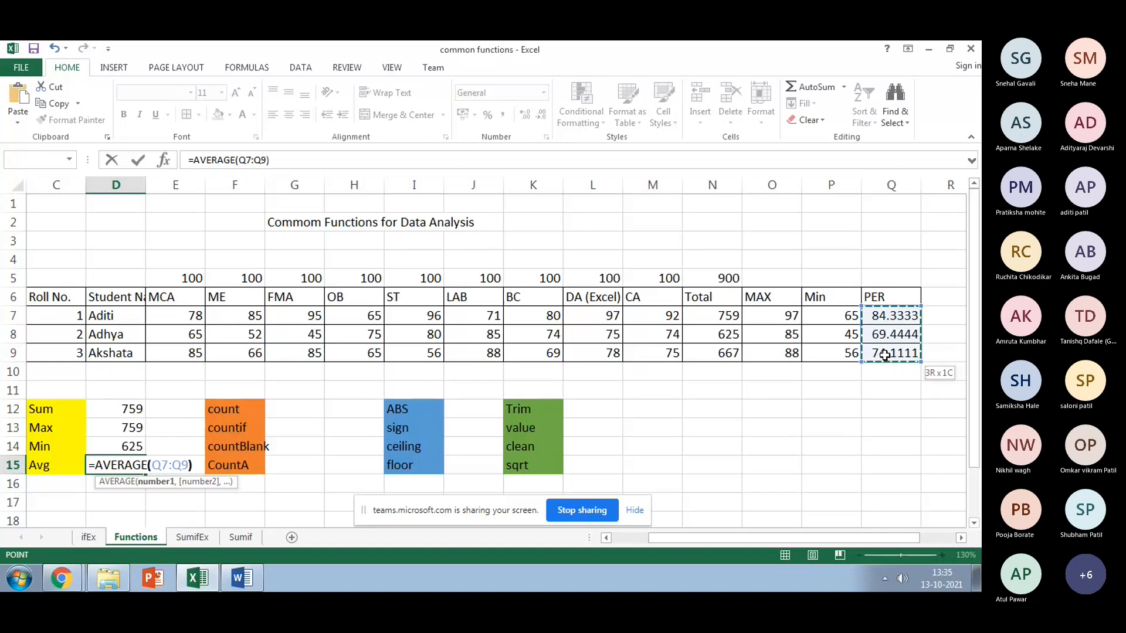
pyautogui.press('Return')
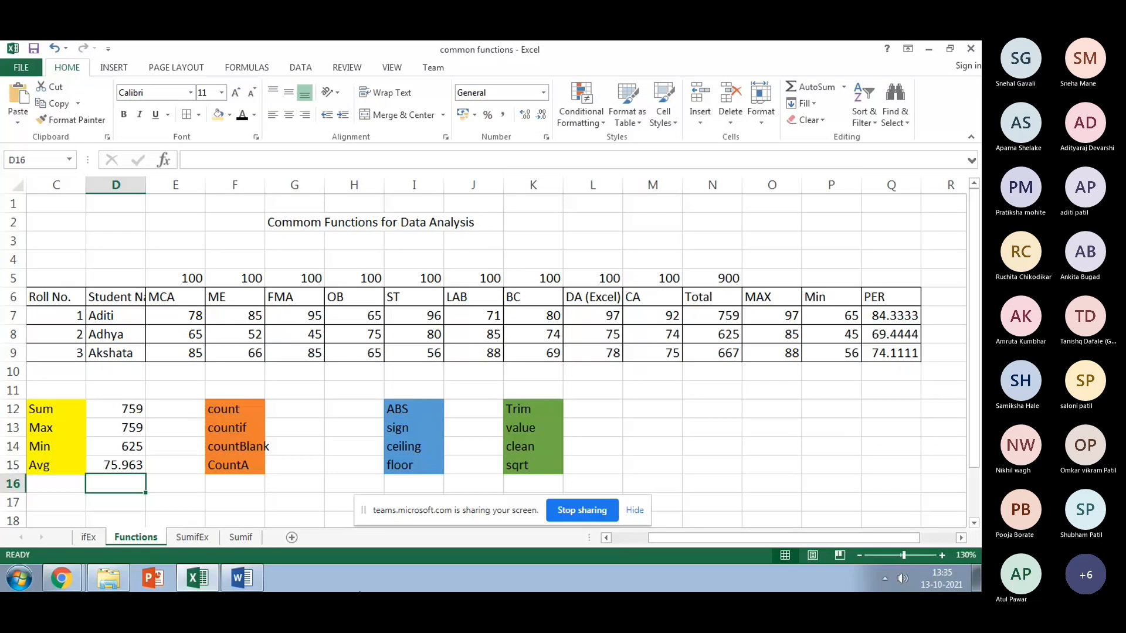
pyautogui.click(290, 414)
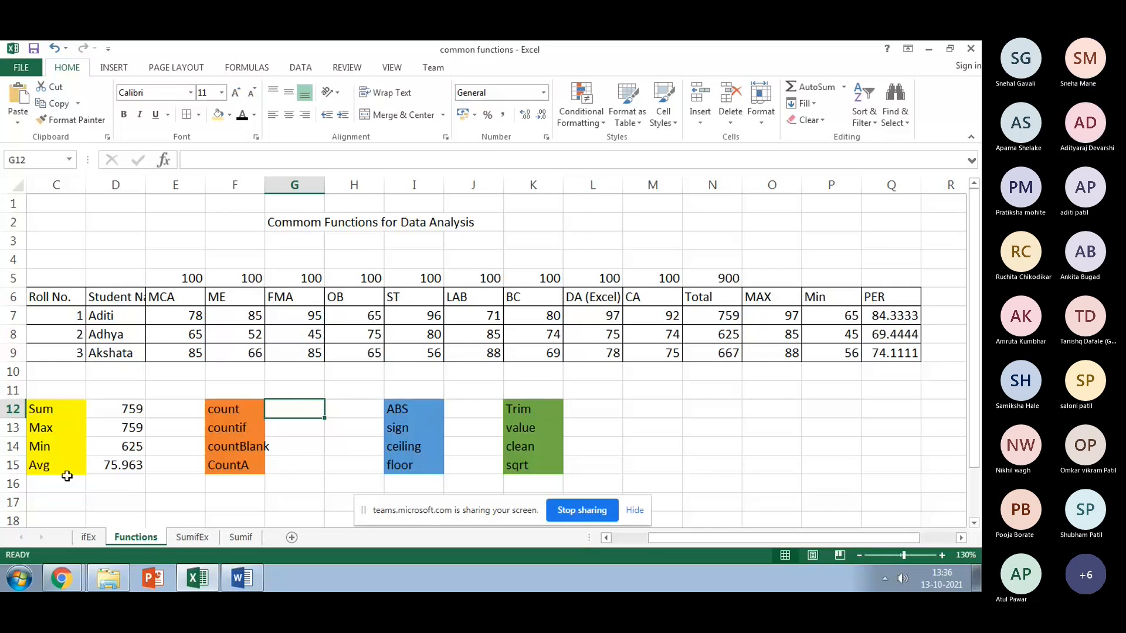
# Step: Enter =COUNT(E7:M7) in G12 to count the first student's marks, returning 9
pyautogui.write('=')
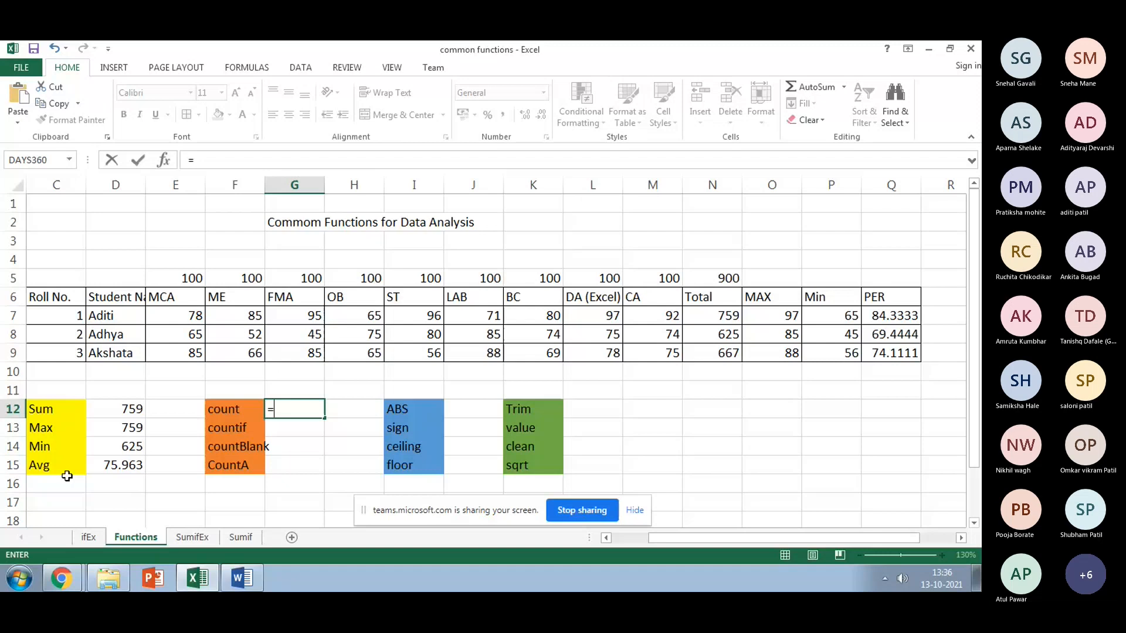
pyautogui.write('coun')
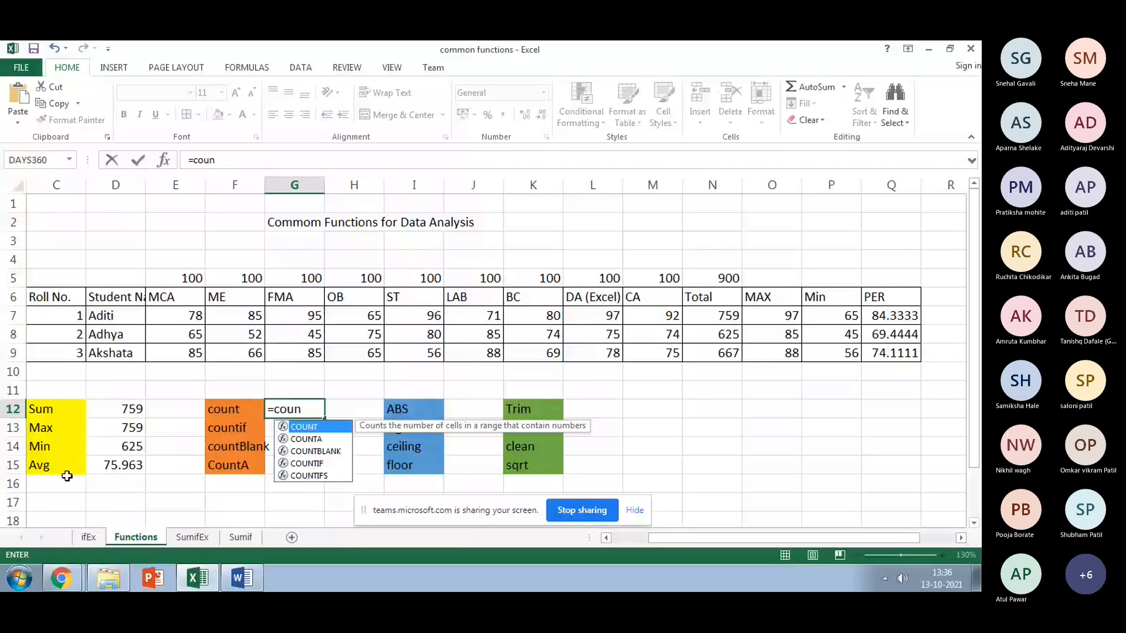
pyautogui.write('t(')
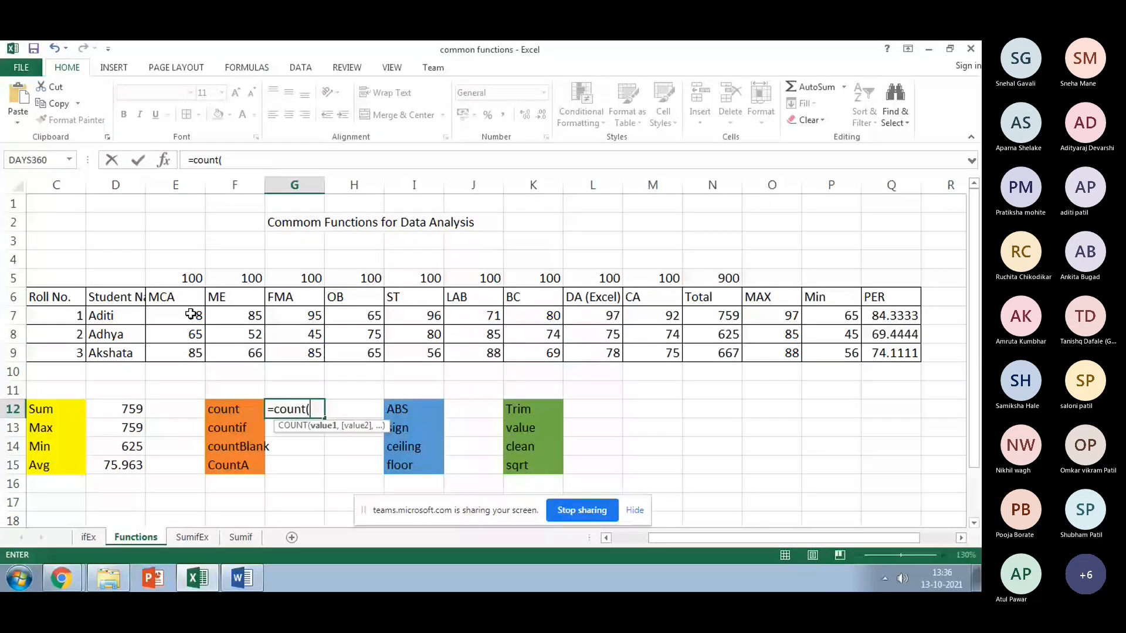
pyautogui.moveTo(190, 315); pyautogui.dragTo(813, 344)
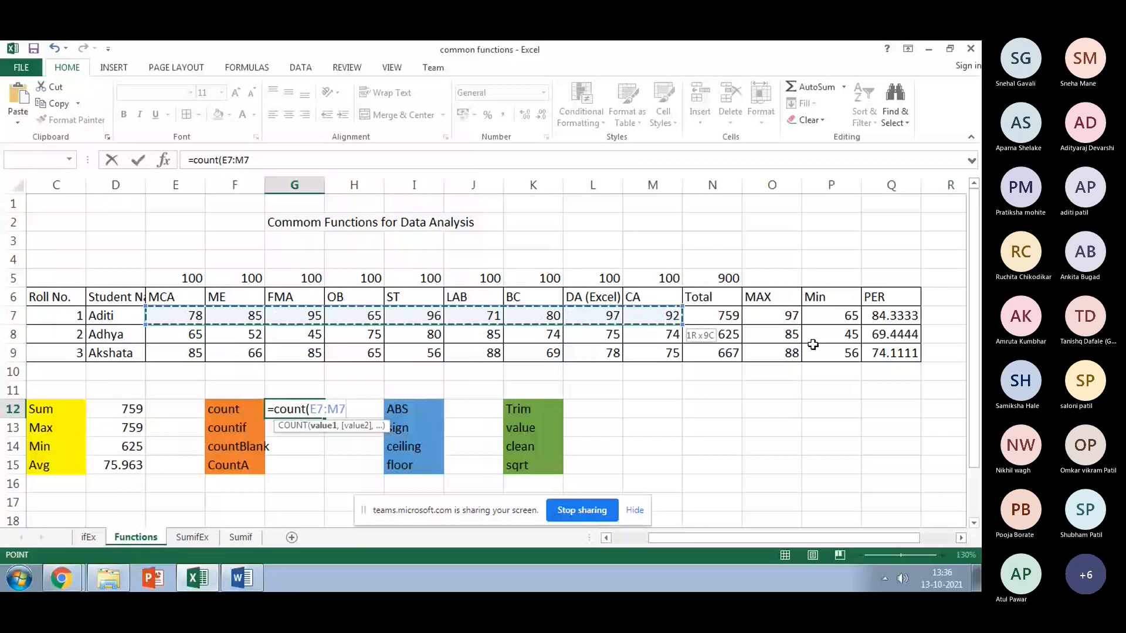
pyautogui.write(')')
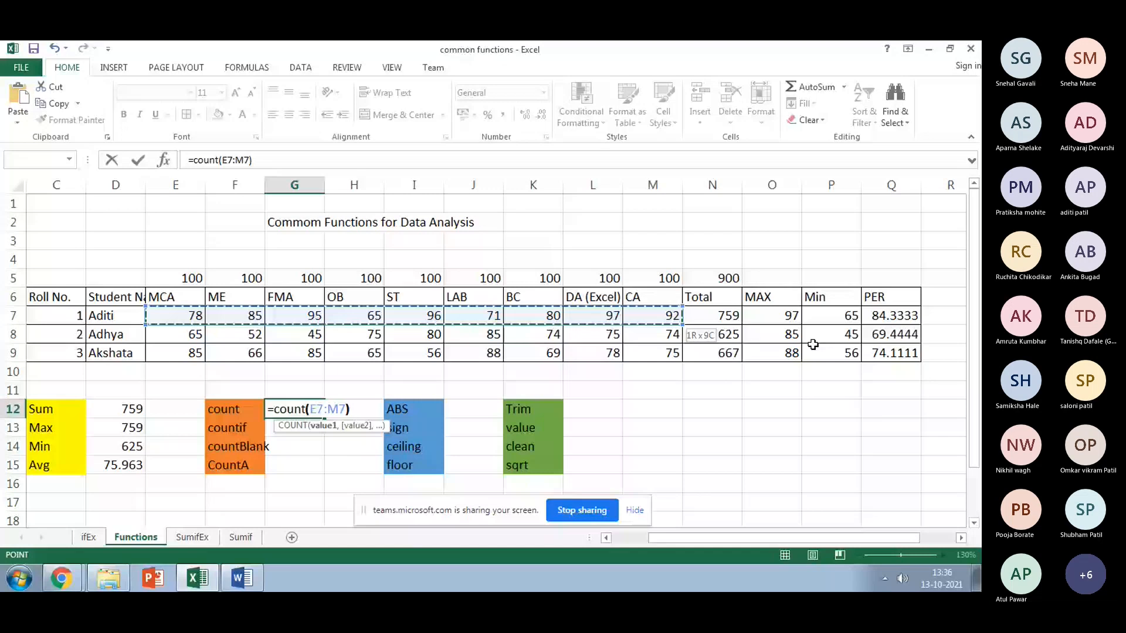
pyautogui.press('Return')
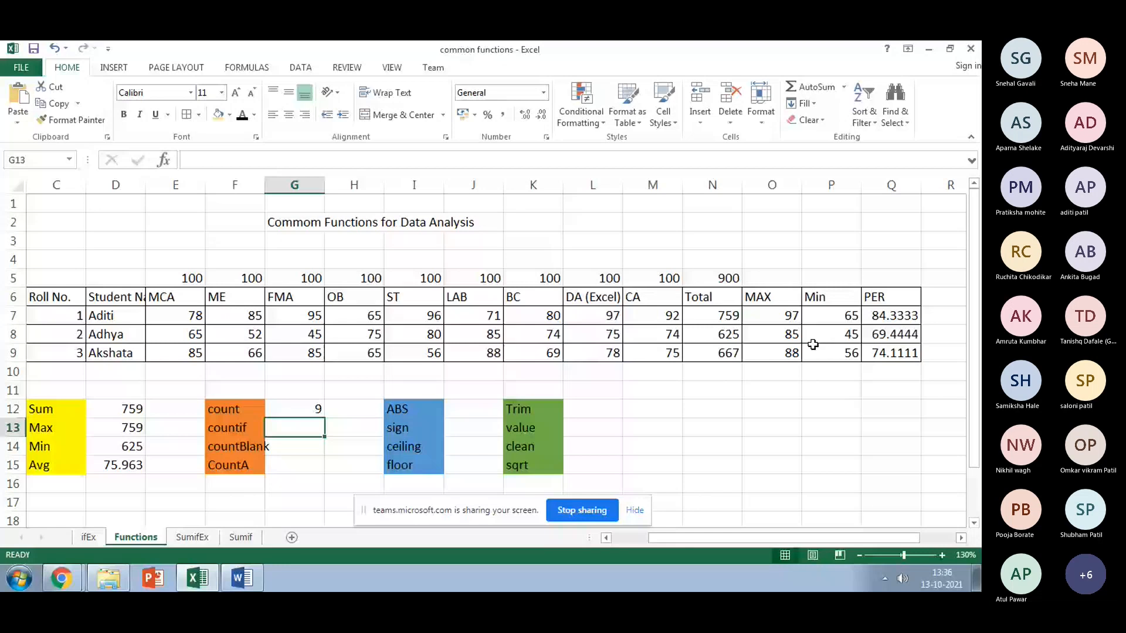
# Step: Start a COUNTIF formula in G13 over the first student's marks E7:M7
pyautogui.write('=coun')
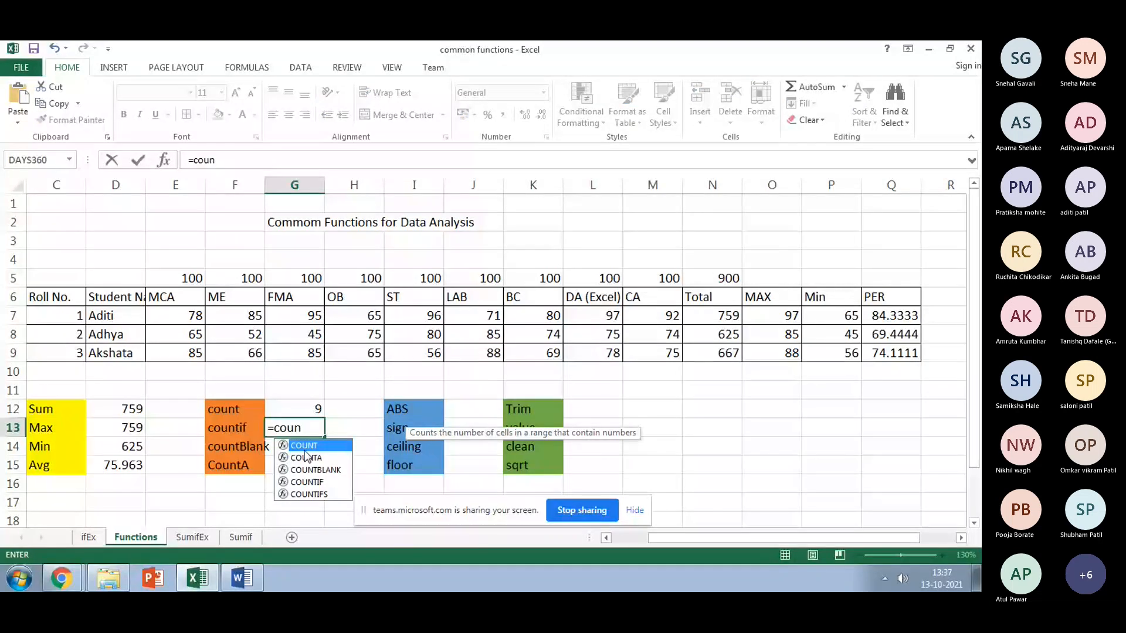
pyautogui.click(316, 483)
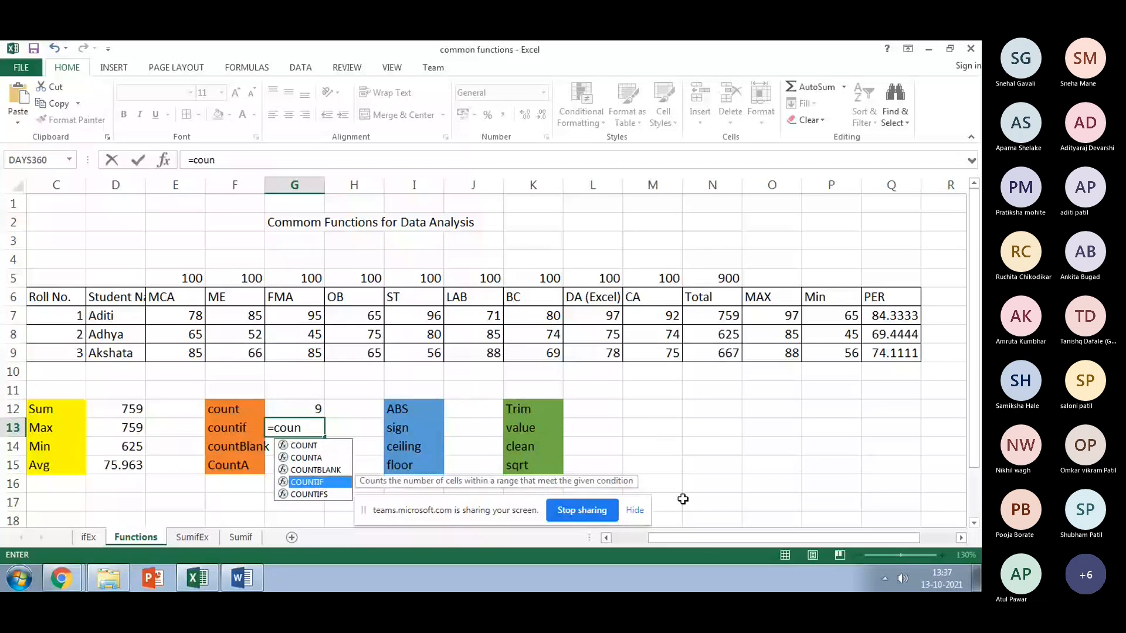
pyautogui.click(310, 433)
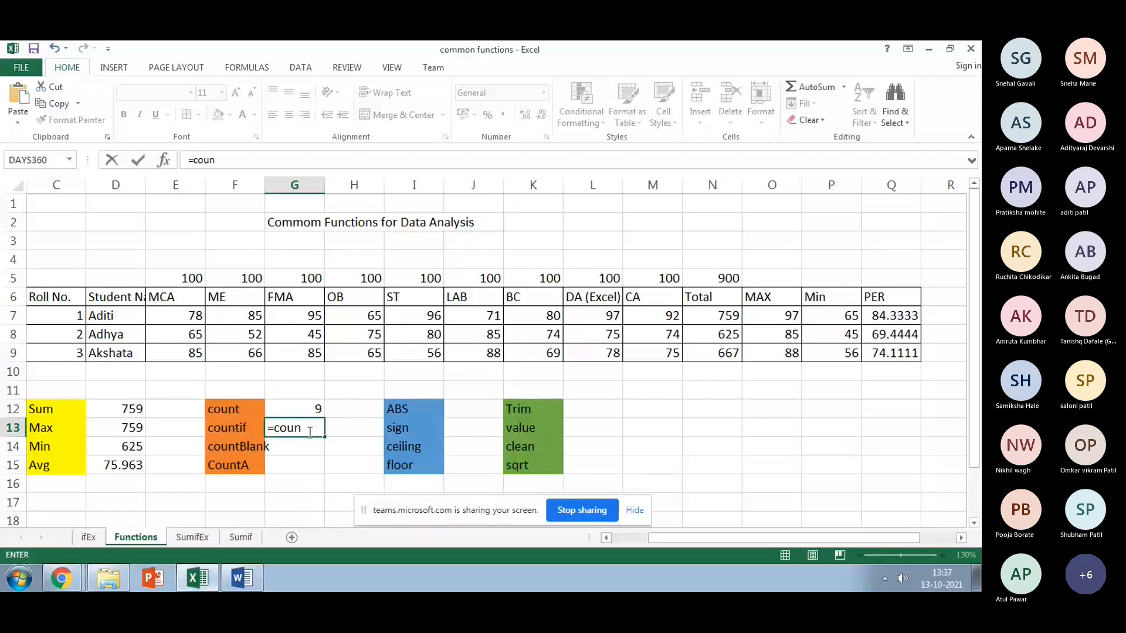
pyautogui.click(310, 432)
pyautogui.write('t')
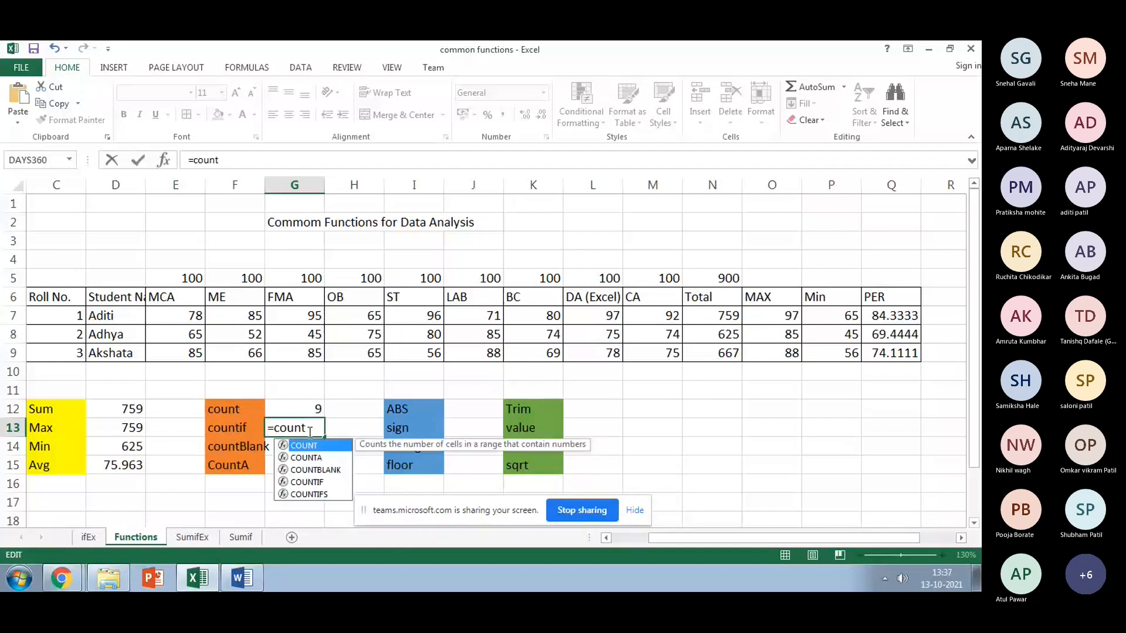
pyautogui.write('if(')
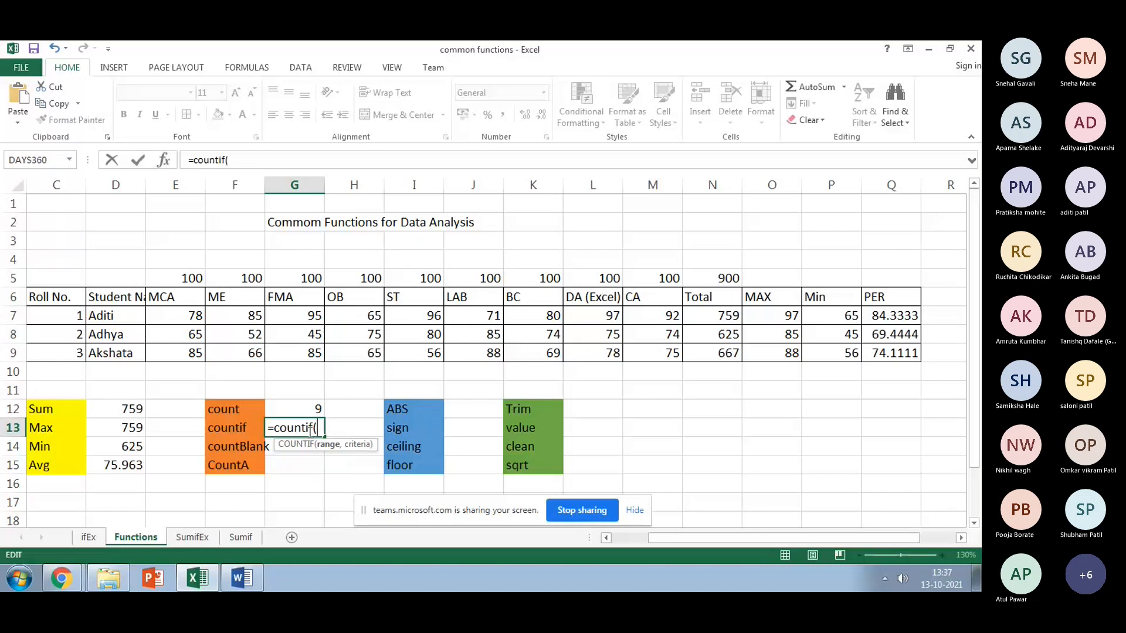
pyautogui.click(167, 314)
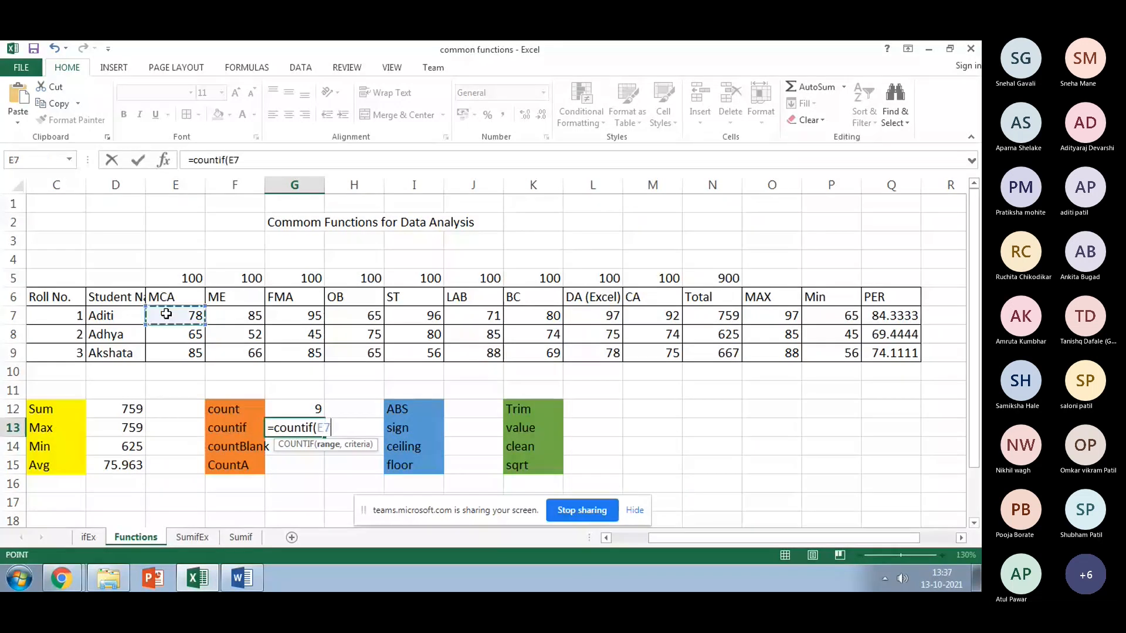
pyautogui.moveTo(167, 314); pyautogui.dragTo(666, 316)
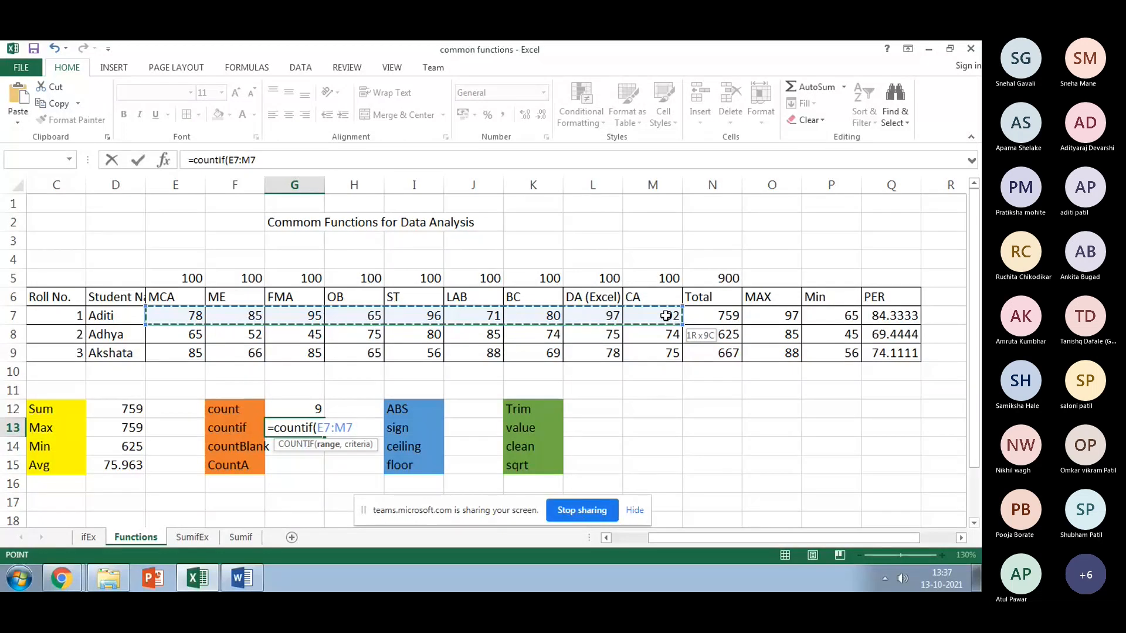
# Step: Add the criterion "<75" so G13 holds =COUNTIF(E7:M7,"<75"), returning 2
pyautogui.write(',')
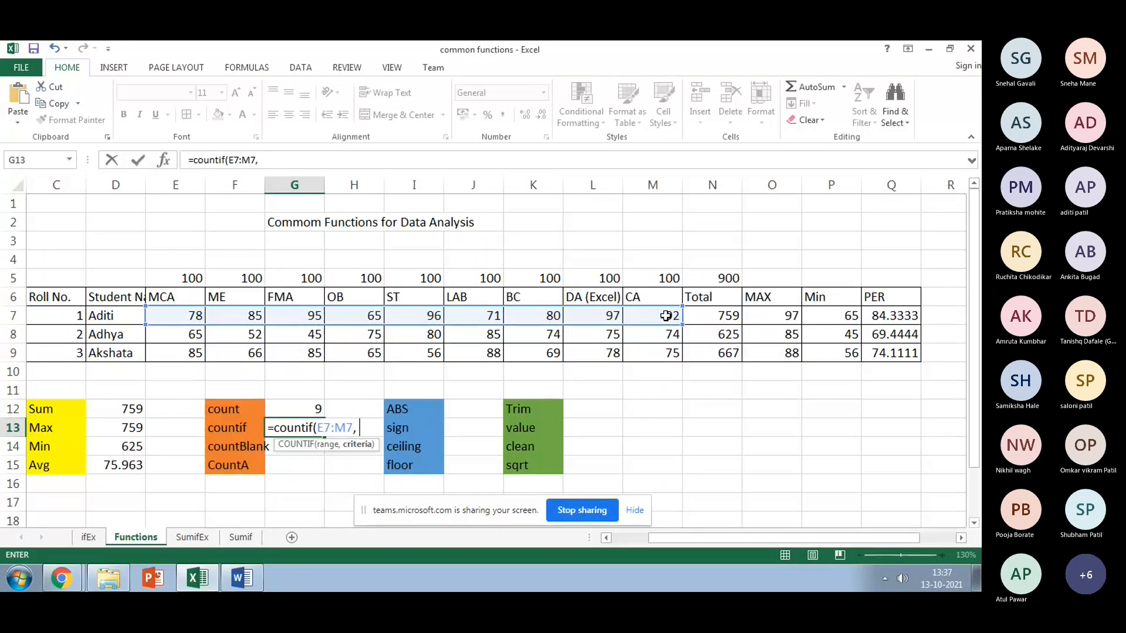
pyautogui.write('"<')
pyautogui.write('75)')
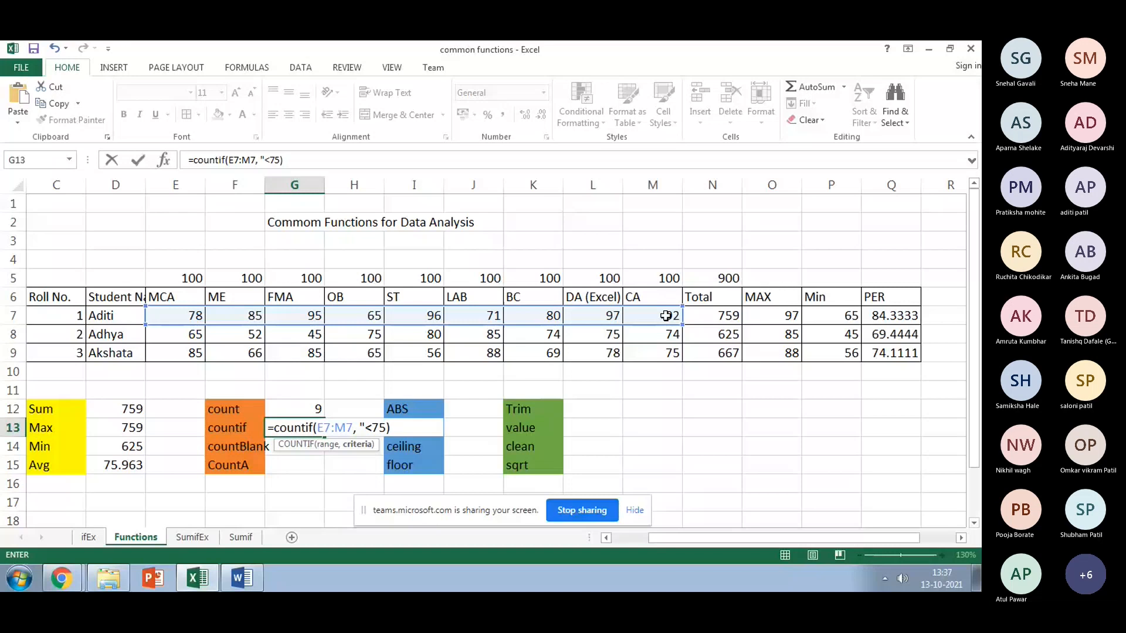
pyautogui.press('BackSpace')
pyautogui.write('"')
pyautogui.press('Return')
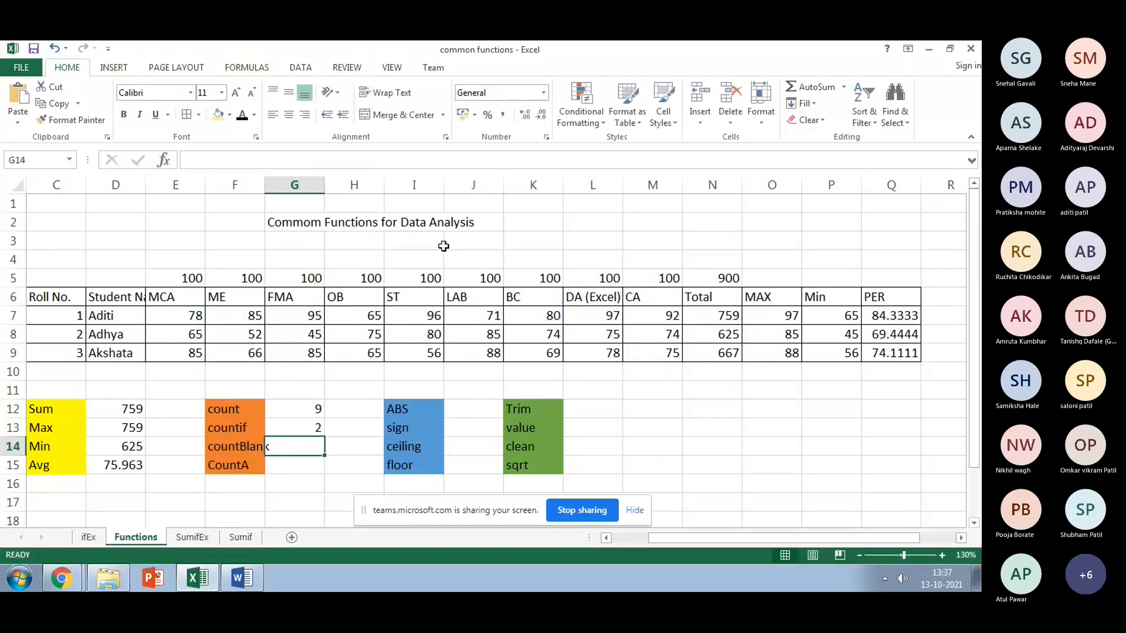
# Step: Fill the first student's marks below 75, 65 in H7 and 71 in J7, light orange
pyautogui.click(183, 311)
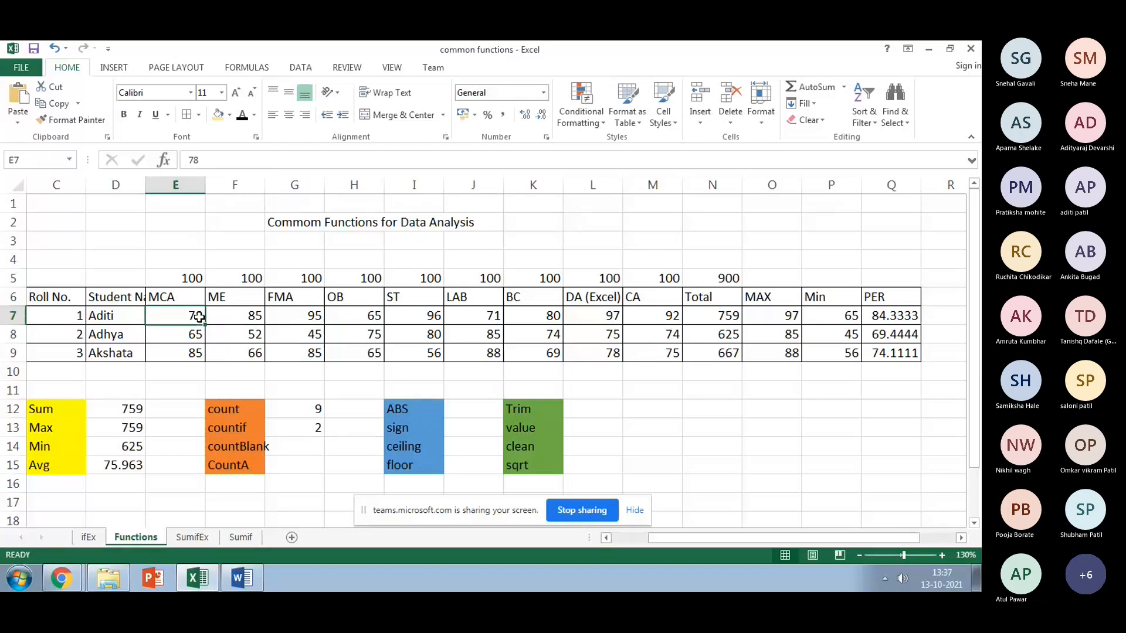
pyautogui.click(223, 317)
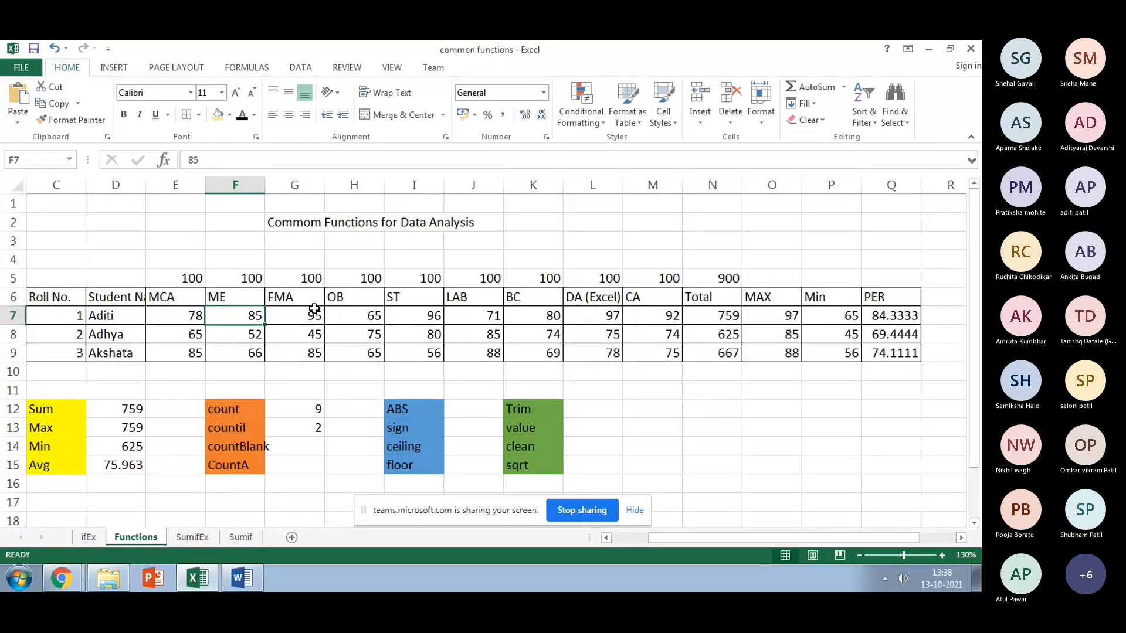
pyautogui.click(365, 310)
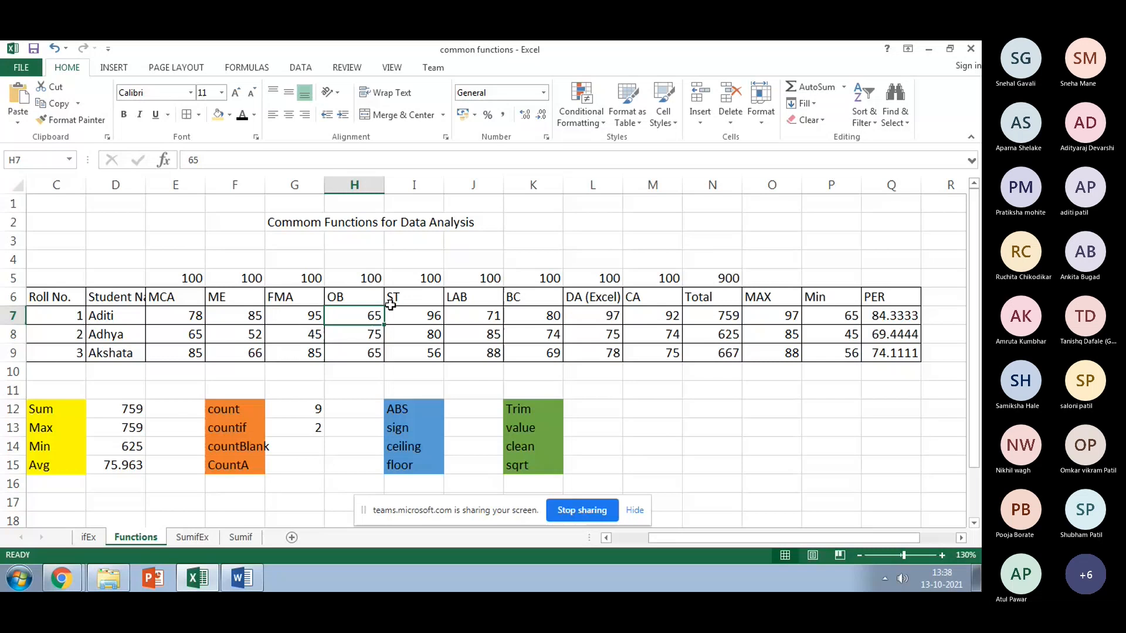
pyautogui.click(217, 114)
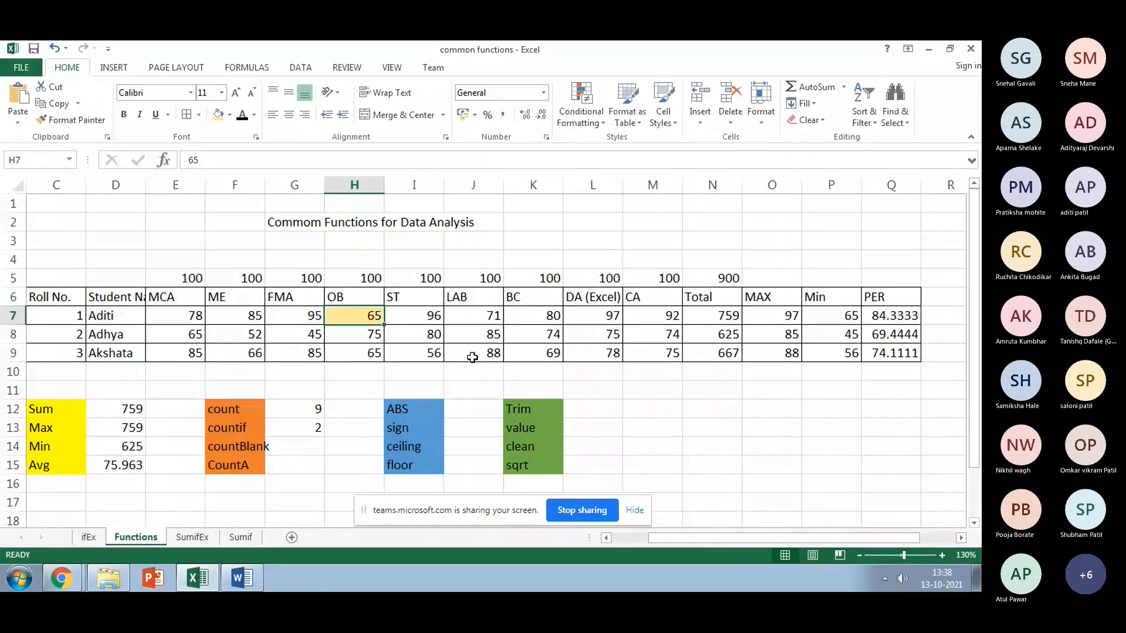
pyautogui.click(480, 318)
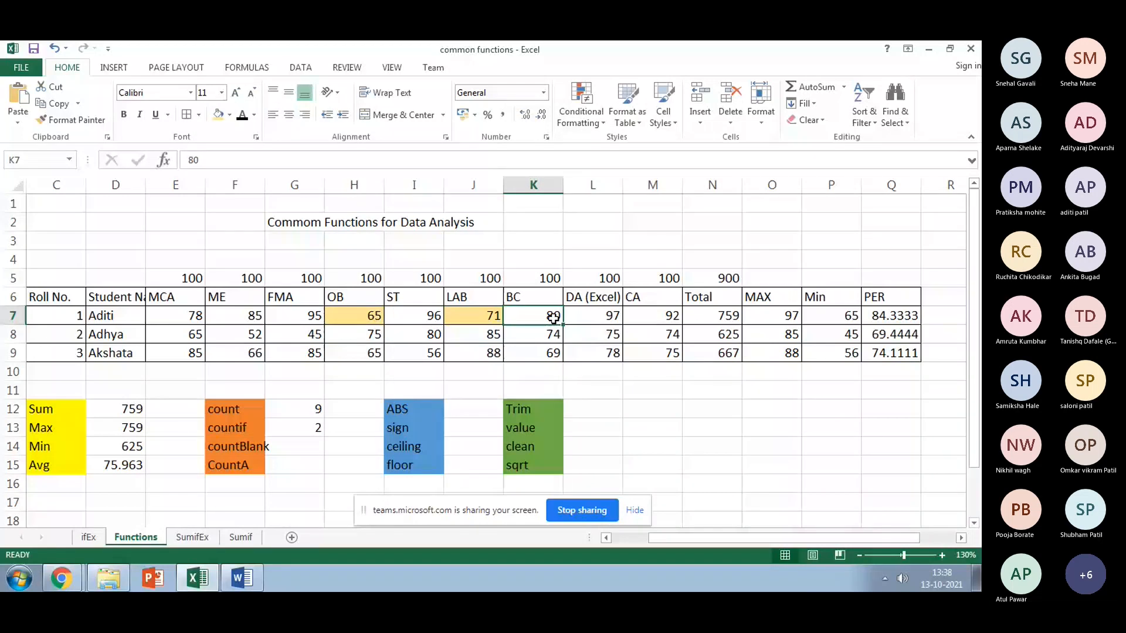
pyautogui.click(659, 317)
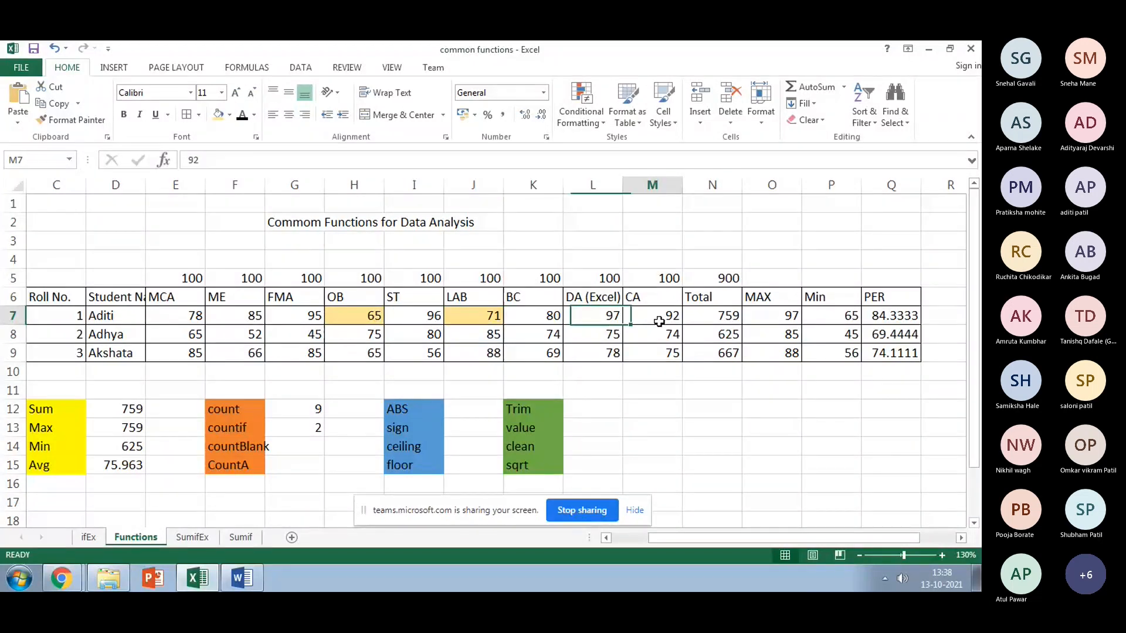
pyautogui.click(308, 428)
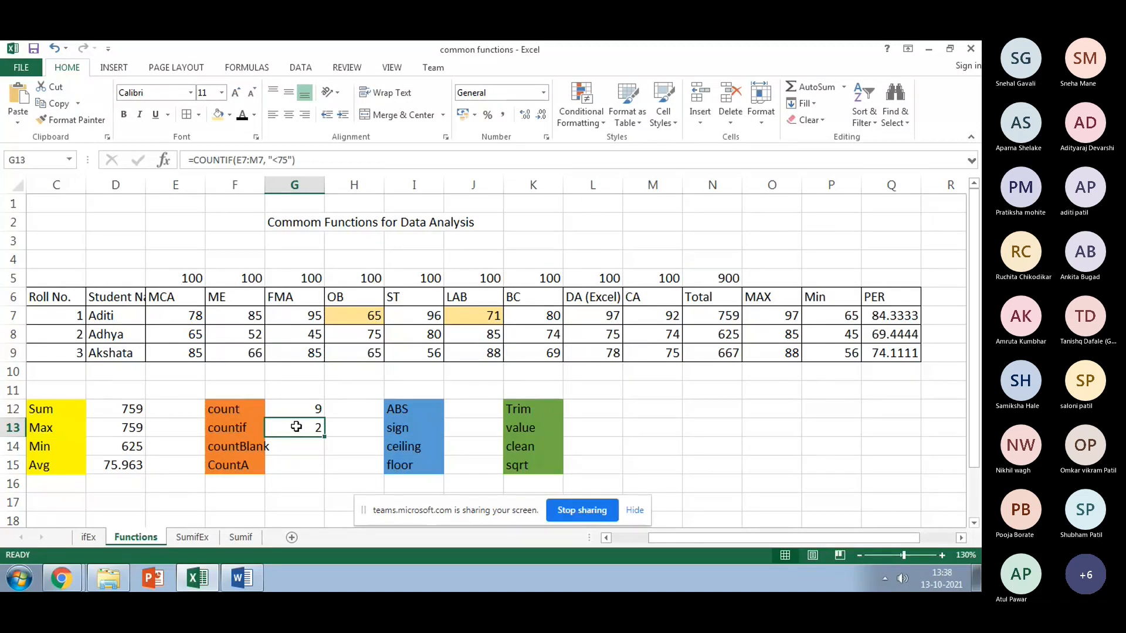
# Step: Rewrite G13 as =COUNTIF(E8:M8,"<=50") for the second student's marks, returning 1
pyautogui.write('=')
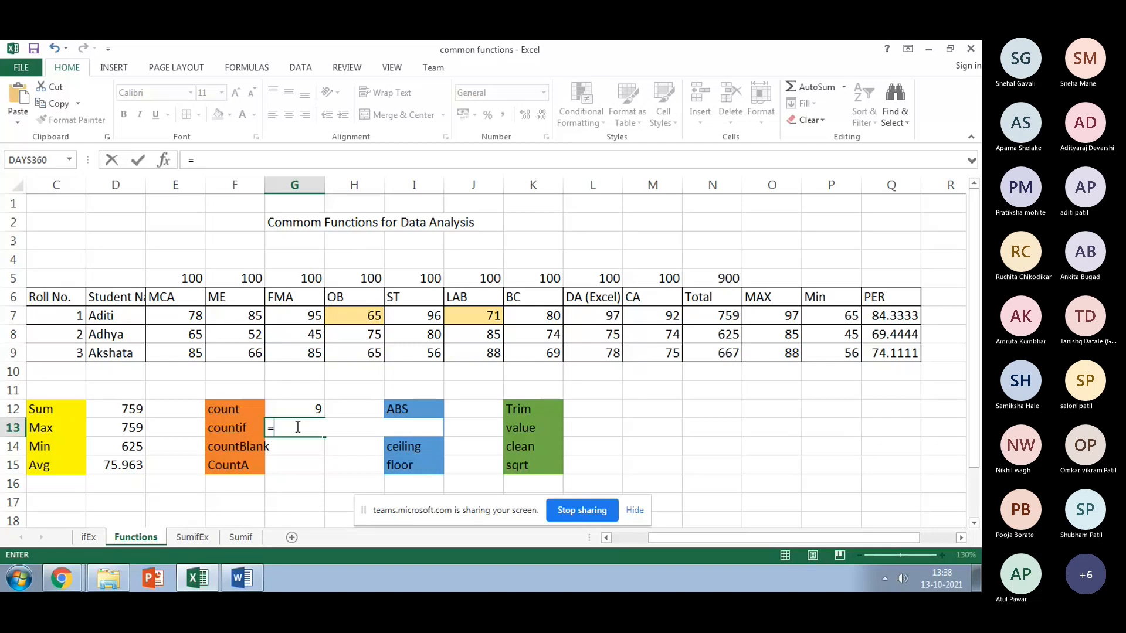
pyautogui.write('cou')
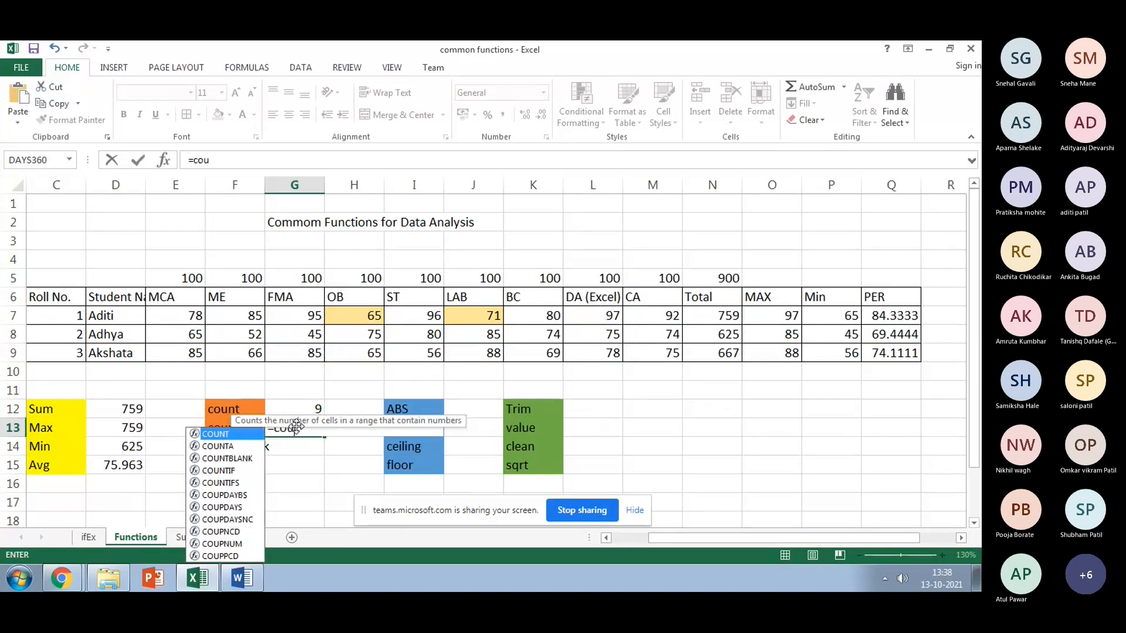
pyautogui.write('nt')
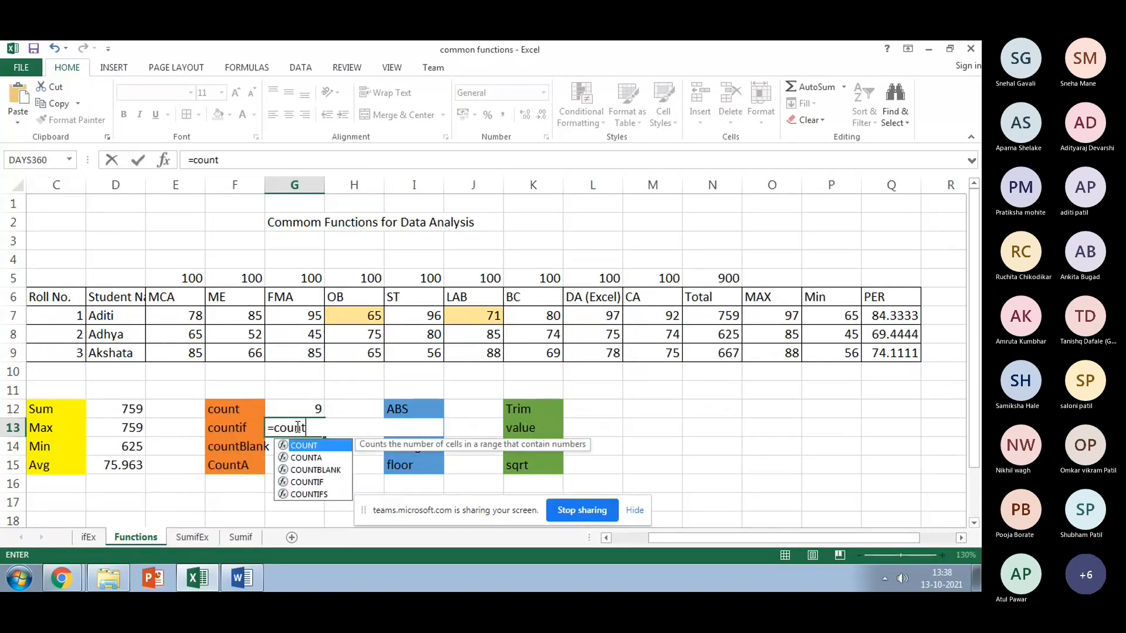
pyautogui.doubleClick(307, 482)
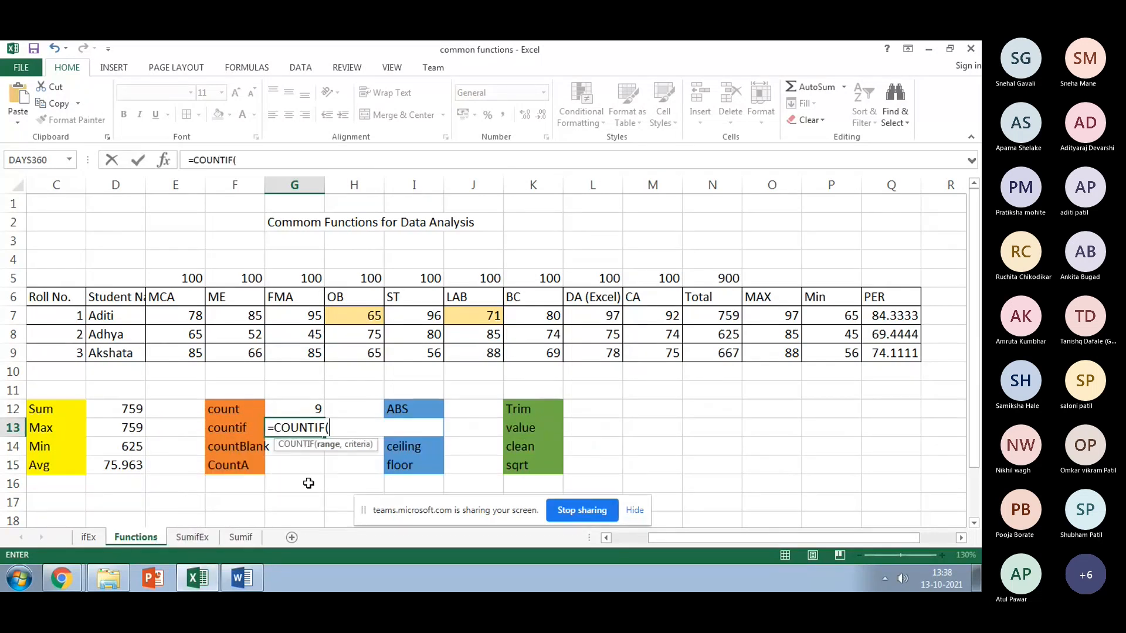
pyautogui.click(187, 333)
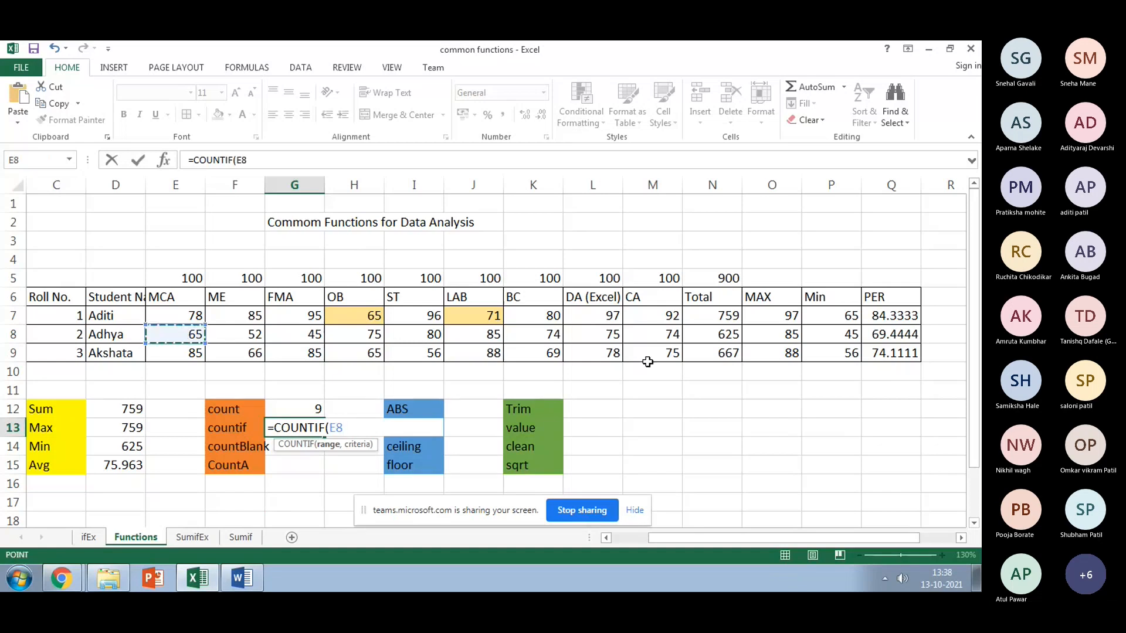
pyautogui.moveTo(689, 342); pyautogui.dragTo(674, 337)
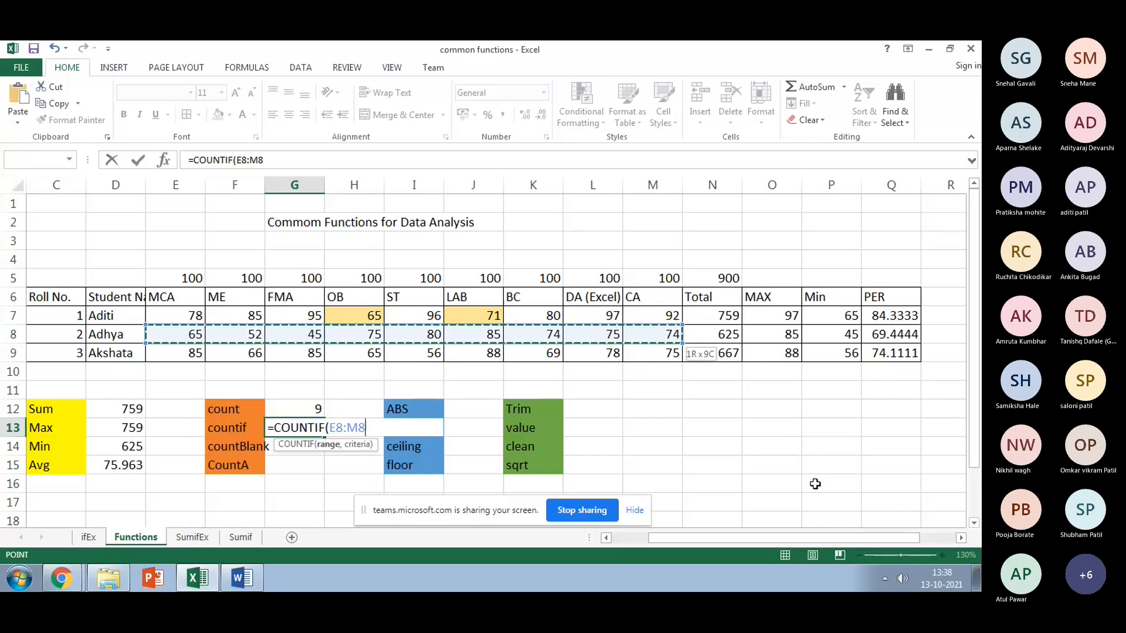
pyautogui.write(',')
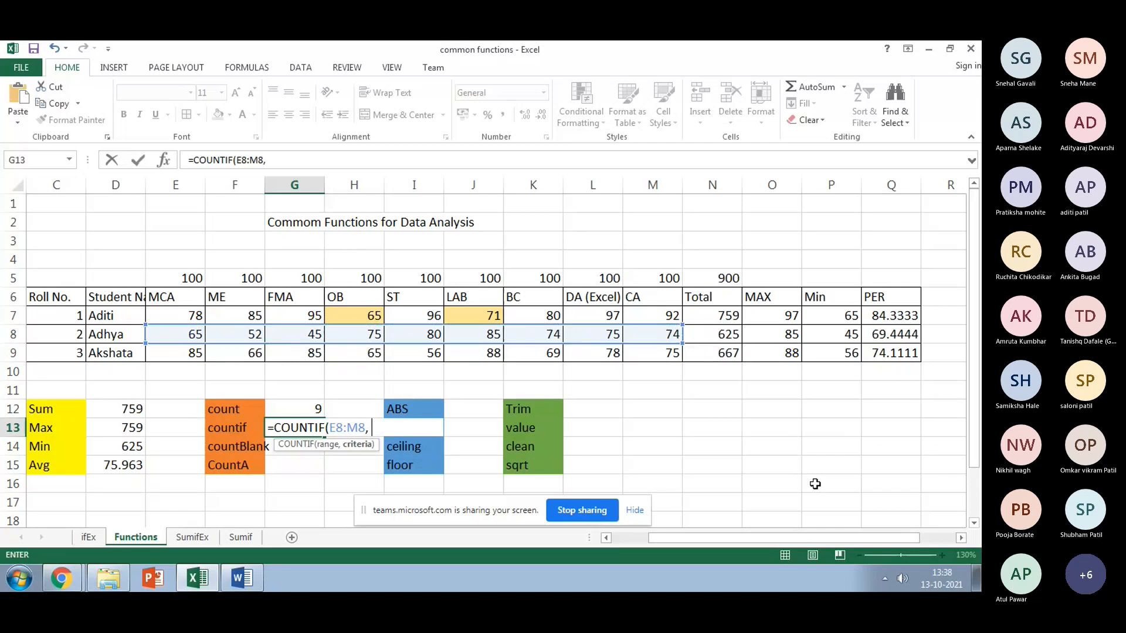
pyautogui.write(' "<=35')
pyautogui.press('BackSpace')
pyautogui.press('BackSpace')
pyautogui.write('50")')
pyautogui.press('Return')
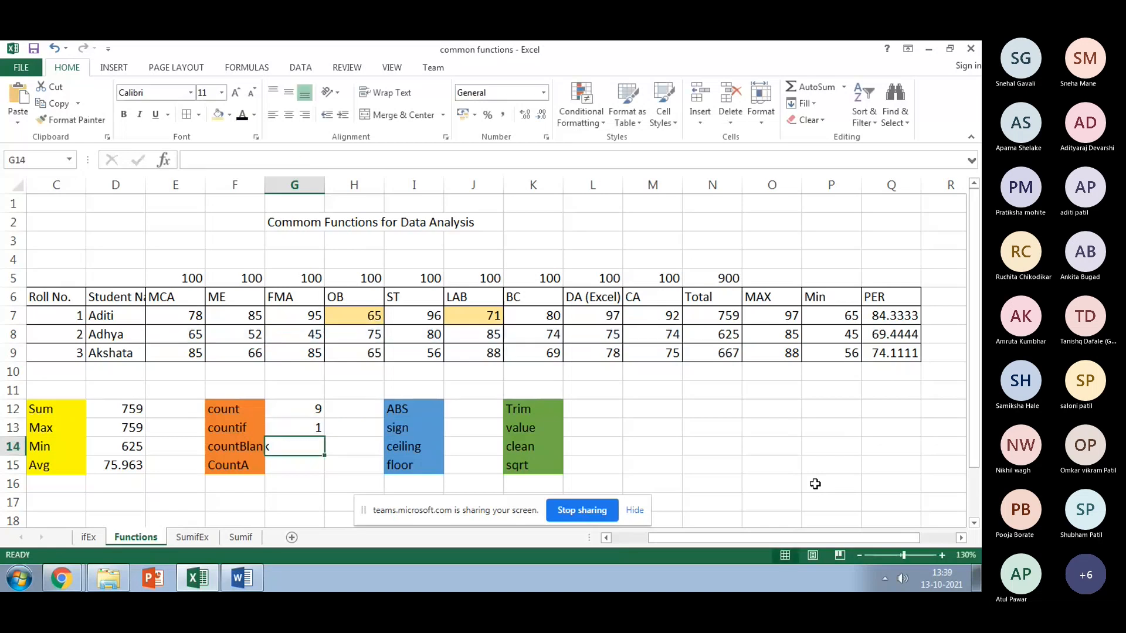
# Step: Change the font colour of the second student's 45 mark in G8 to red
pyautogui.click(188, 334)
pyautogui.click(243, 334)
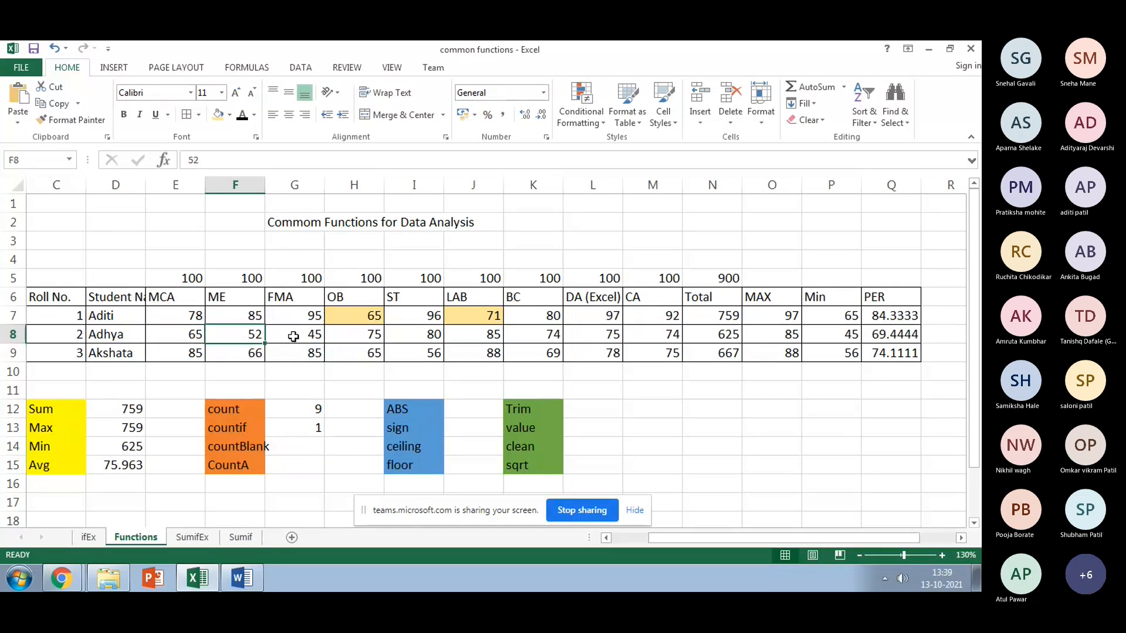
pyautogui.click(293, 336)
pyautogui.click(254, 114)
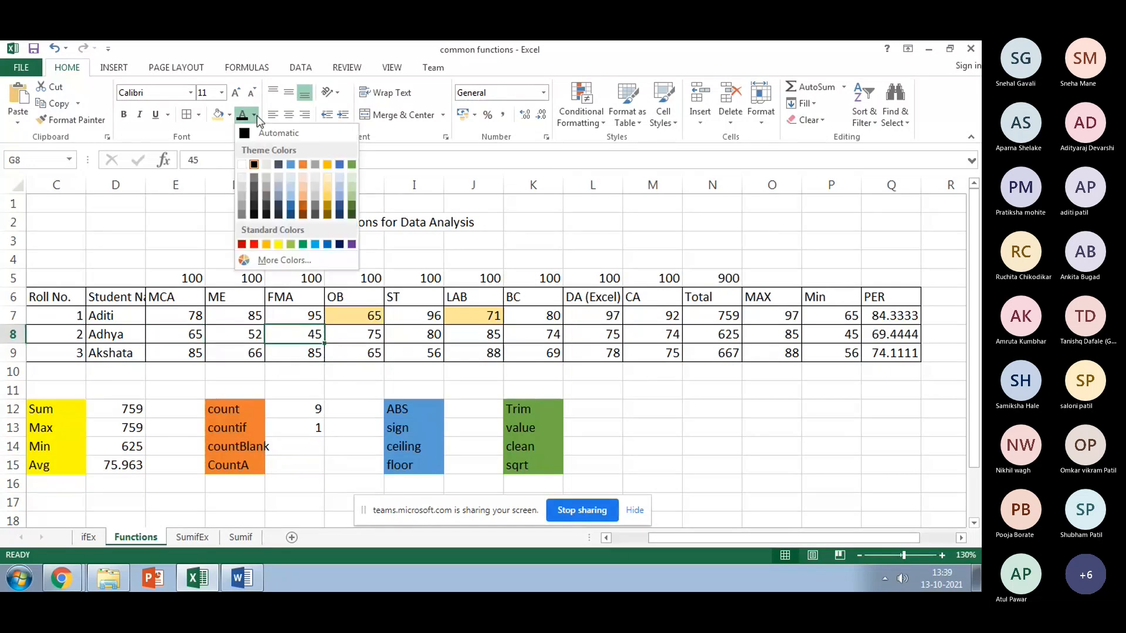
pyautogui.click(252, 249)
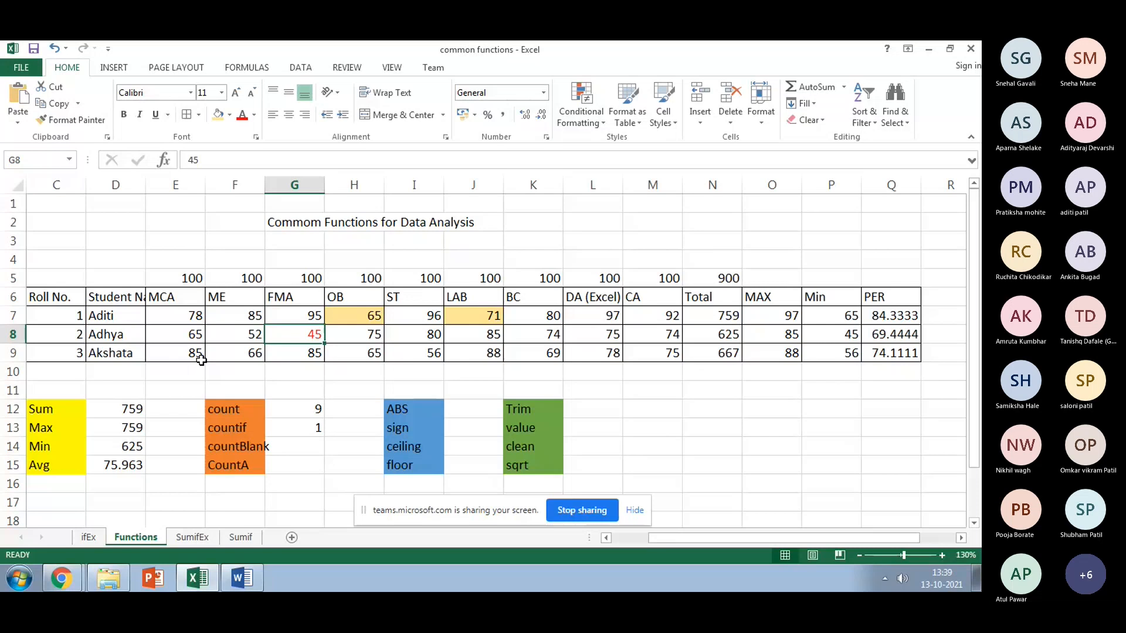
pyautogui.click(285, 441)
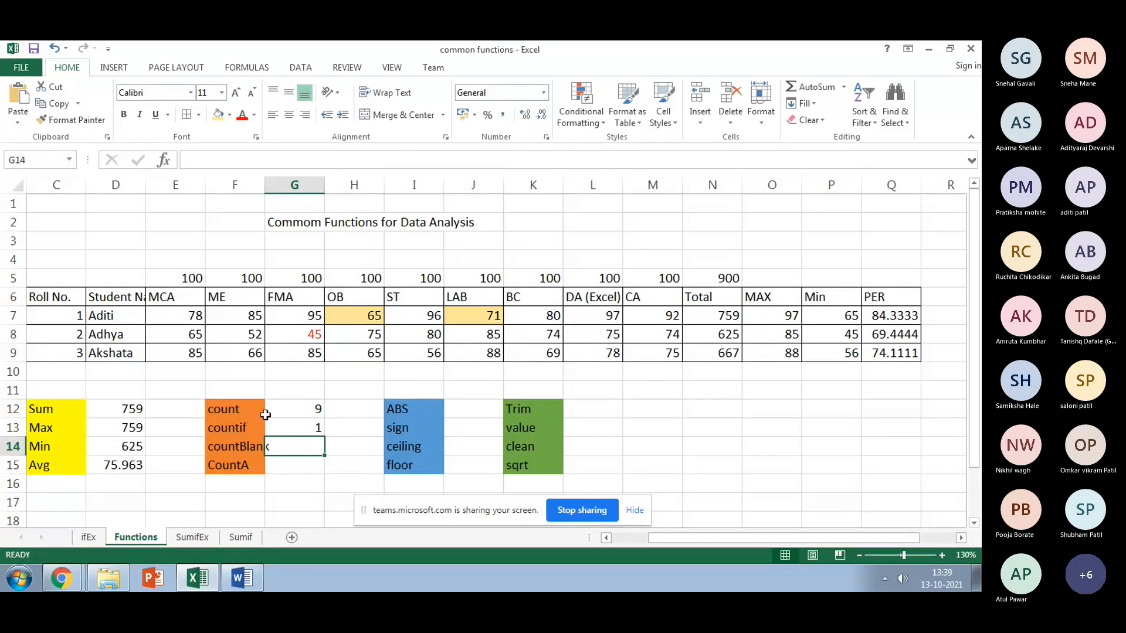
# Step: Enter =COUNTBLANK(C12:E15) in G14, returning 4 empty cells
pyautogui.scroll(-1, 265, 415)
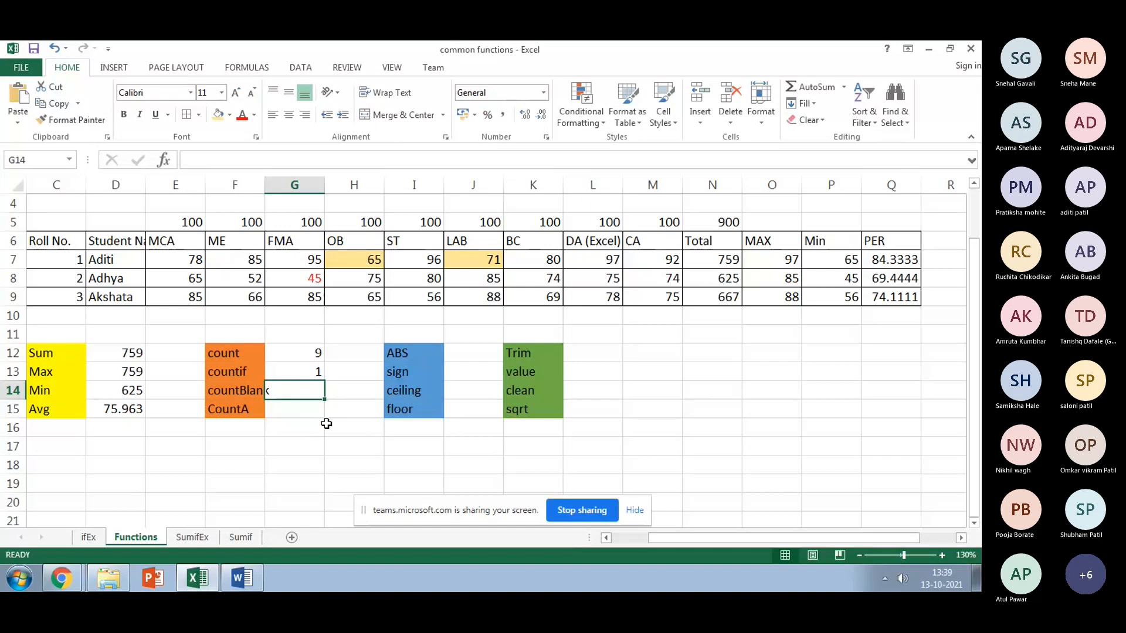
pyautogui.write('=c')
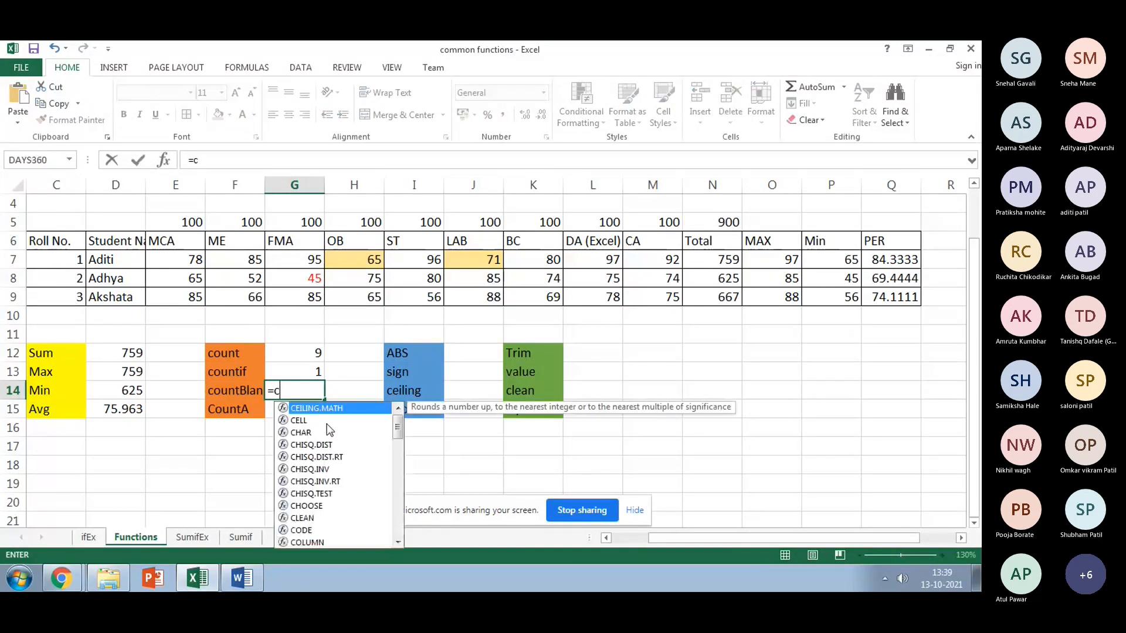
pyautogui.write('o')
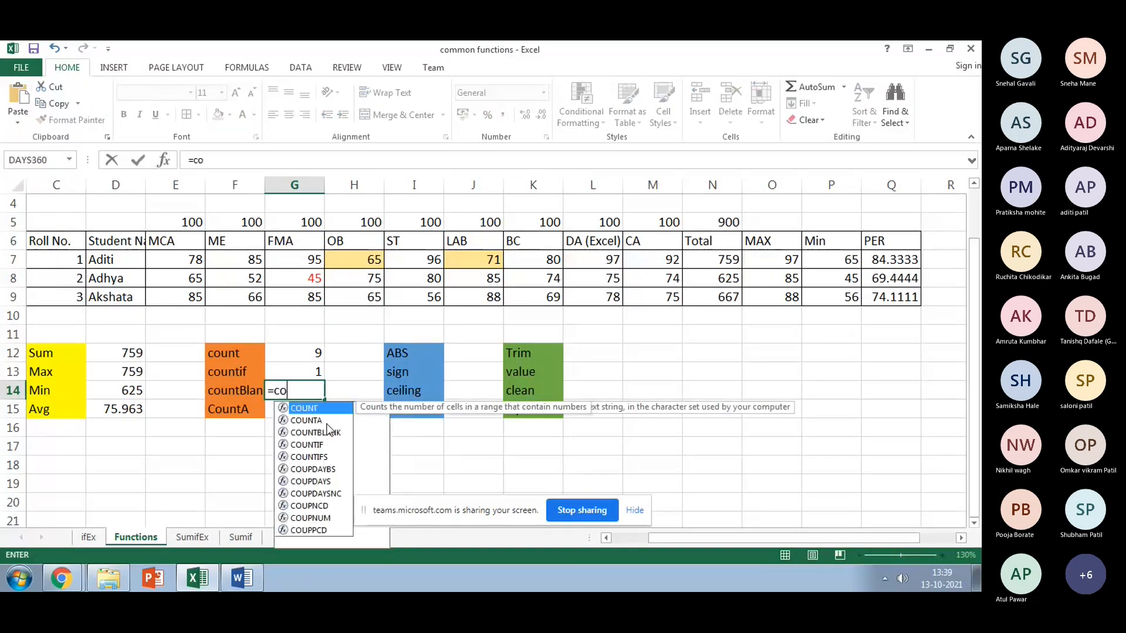
pyautogui.write('unt')
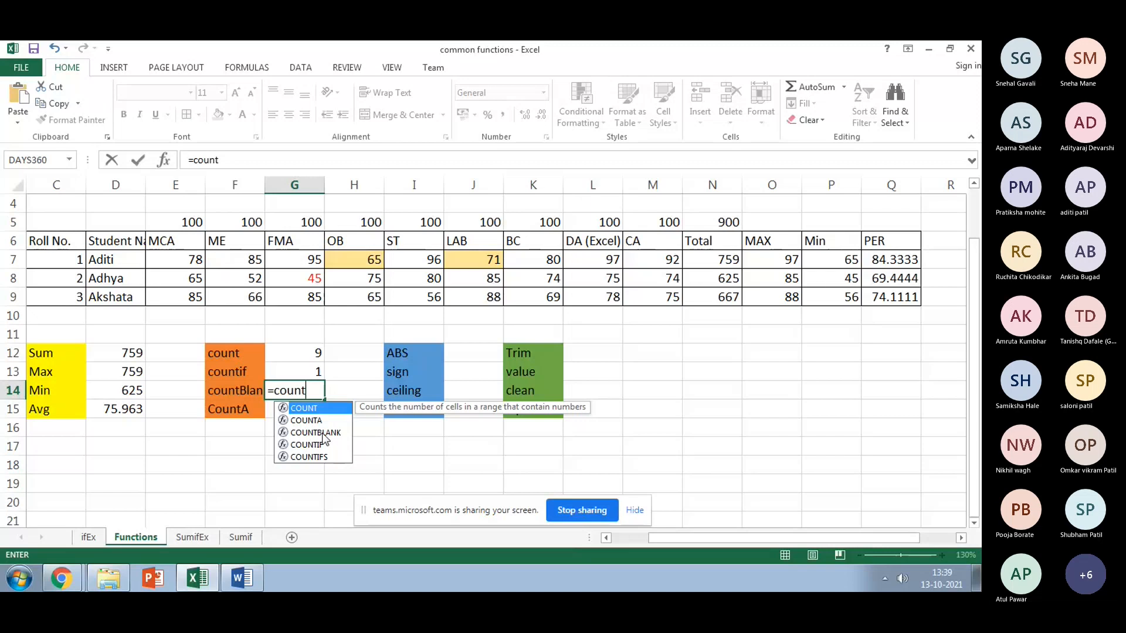
pyautogui.doubleClick(321, 432)
pyautogui.click(57, 353)
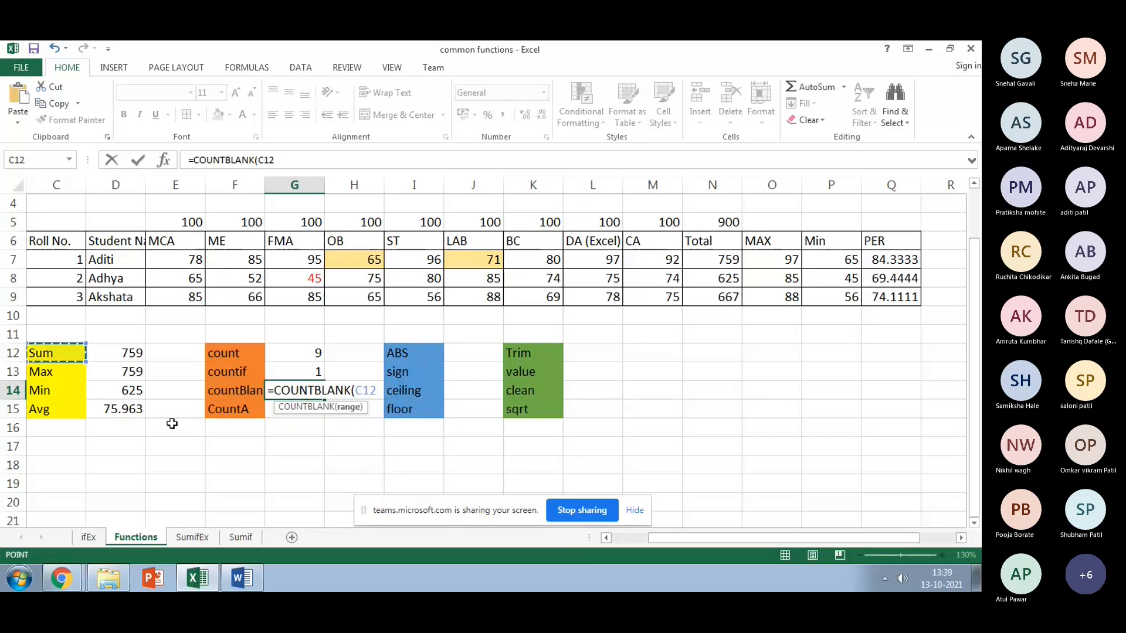
pyautogui.moveTo(181, 414); pyautogui.dragTo(181, 413)
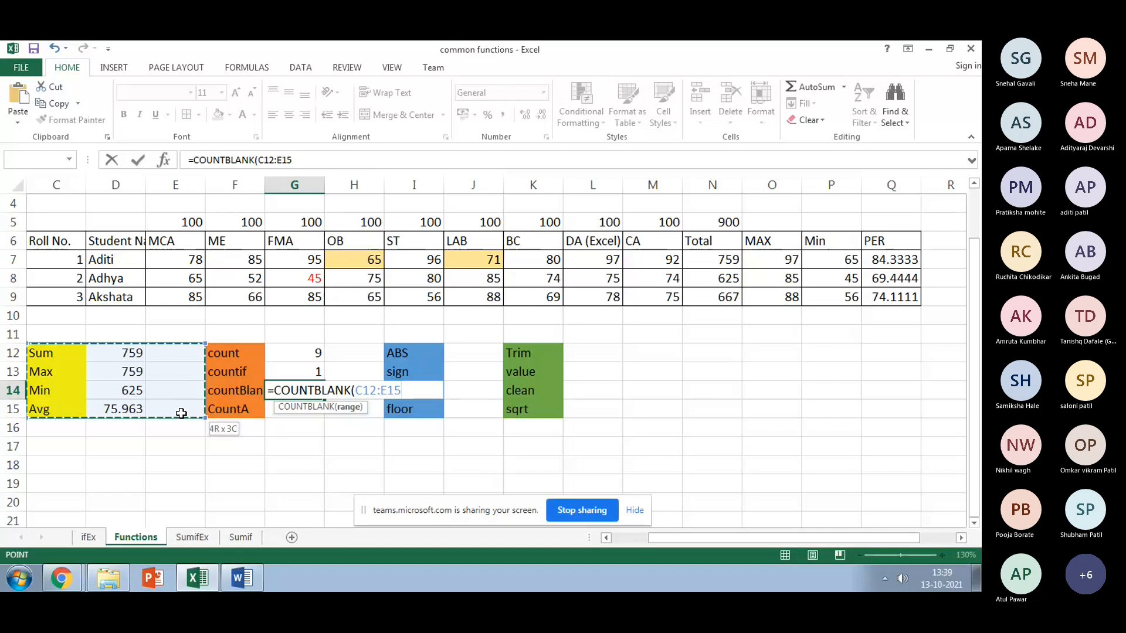
pyautogui.write(')')
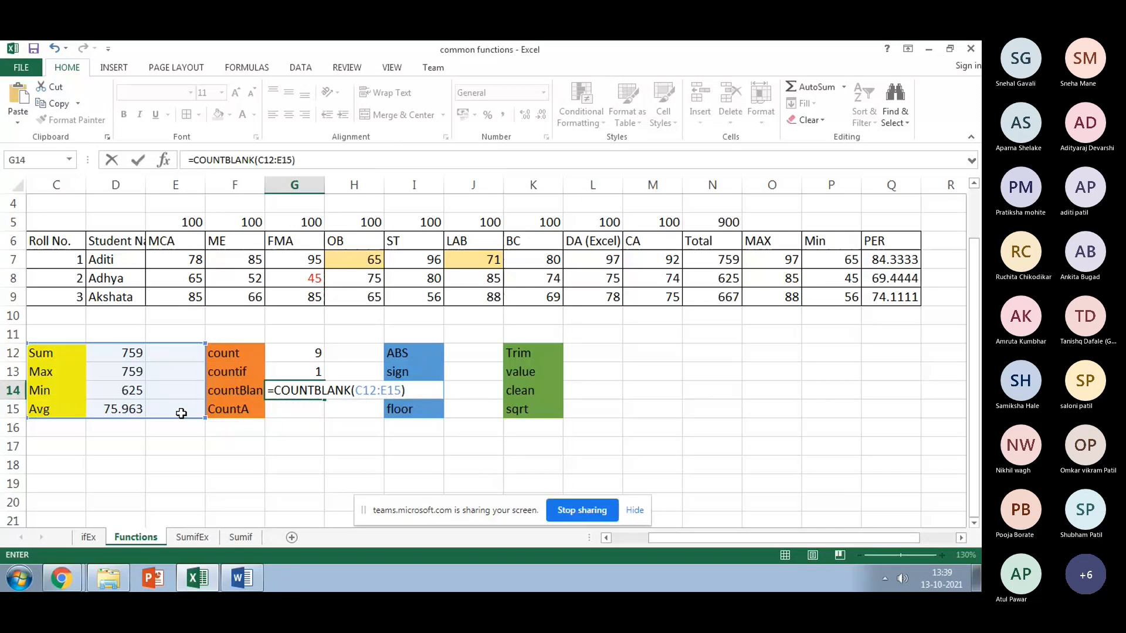
pyautogui.press('Return')
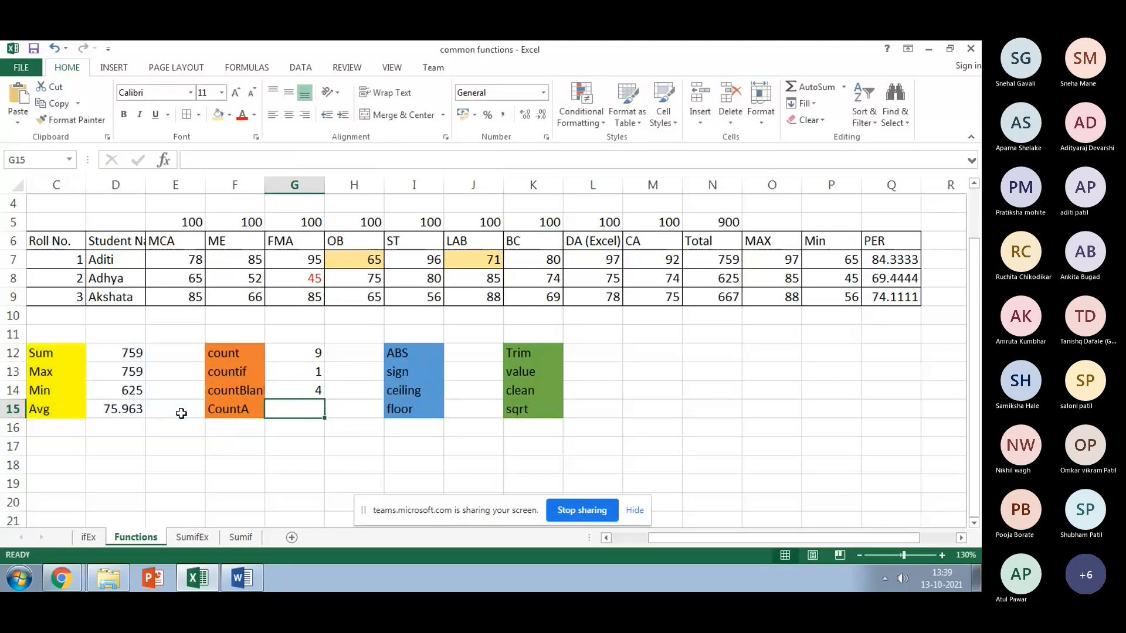
pyautogui.click(162, 361)
pyautogui.press('Down')
pyautogui.press('Down')
pyautogui.press('Down')
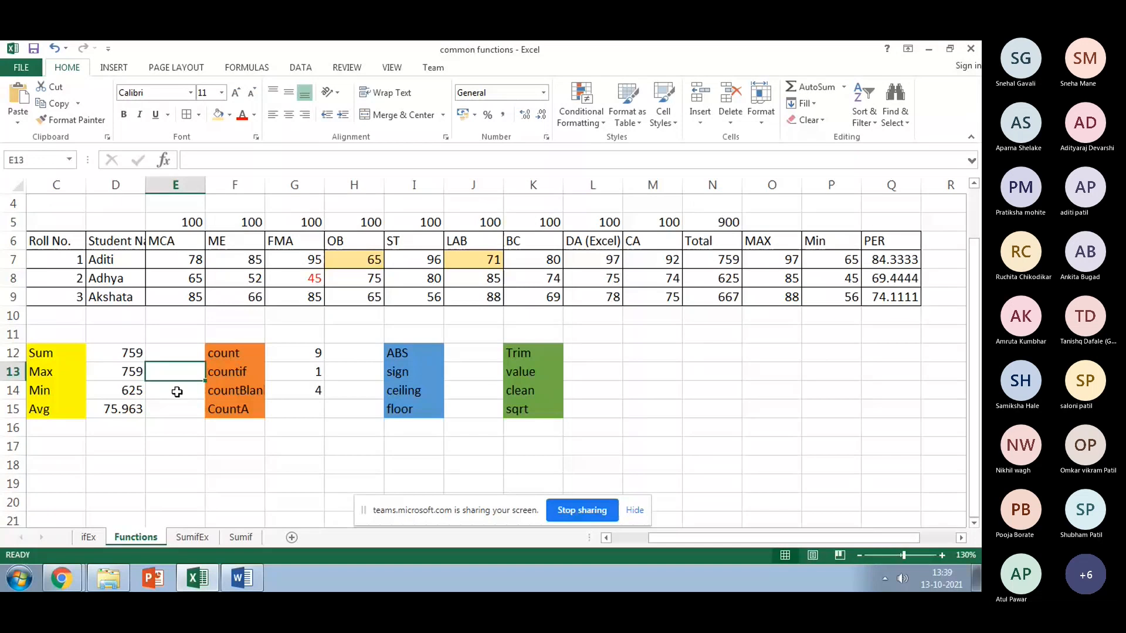
# Step: Give the empty cells E12:E15 a red fill from the fill colour palette
pyautogui.click(290, 398)
pyautogui.click(330, 163)
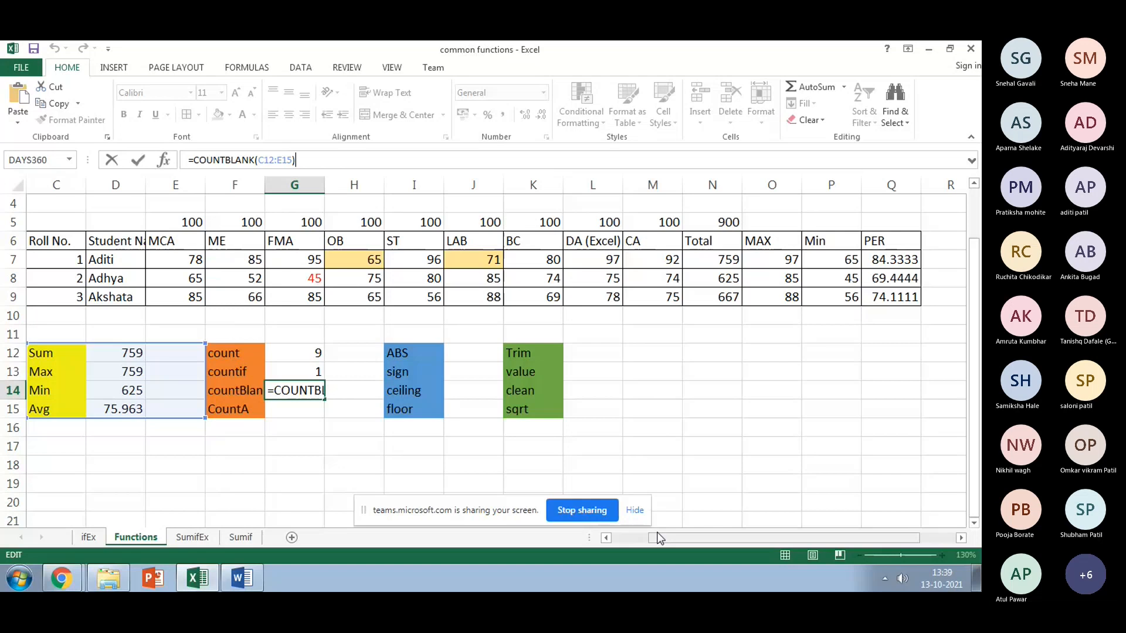
pyautogui.moveTo(658, 534); pyautogui.dragTo(638, 540)
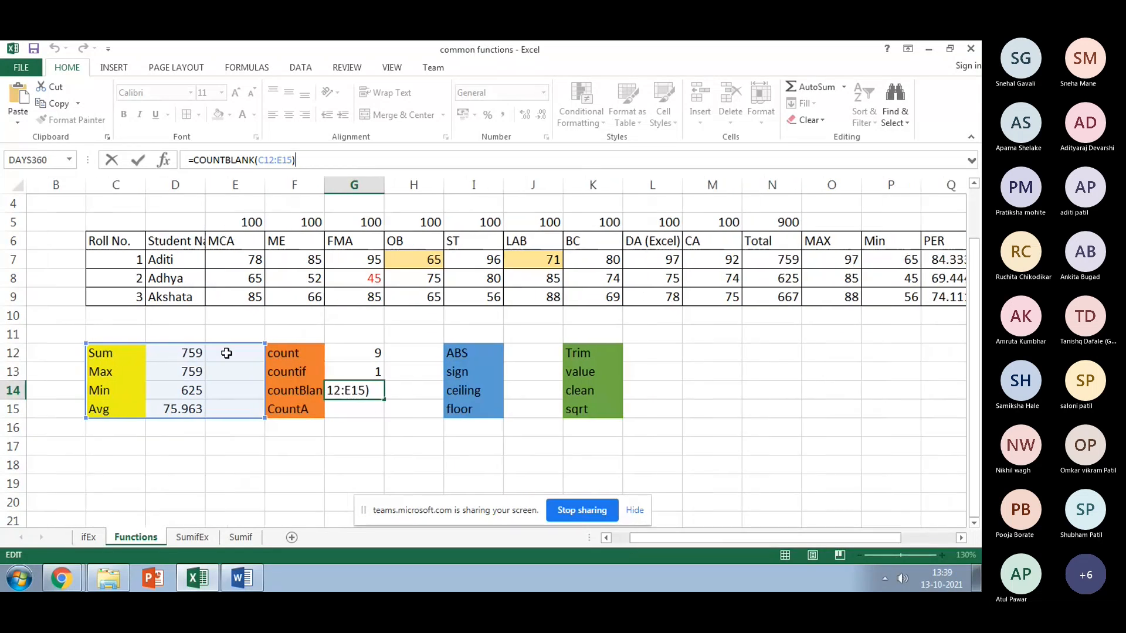
pyautogui.click(227, 353)
pyautogui.moveTo(233, 353); pyautogui.dragTo(234, 409)
pyautogui.click(229, 114)
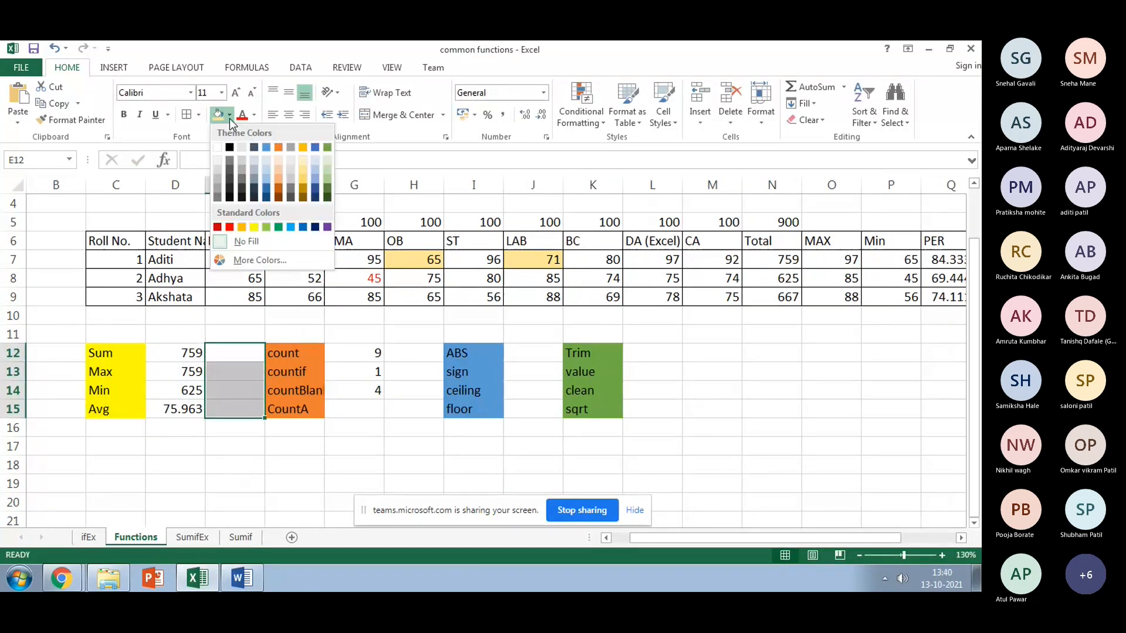
pyautogui.click(230, 227)
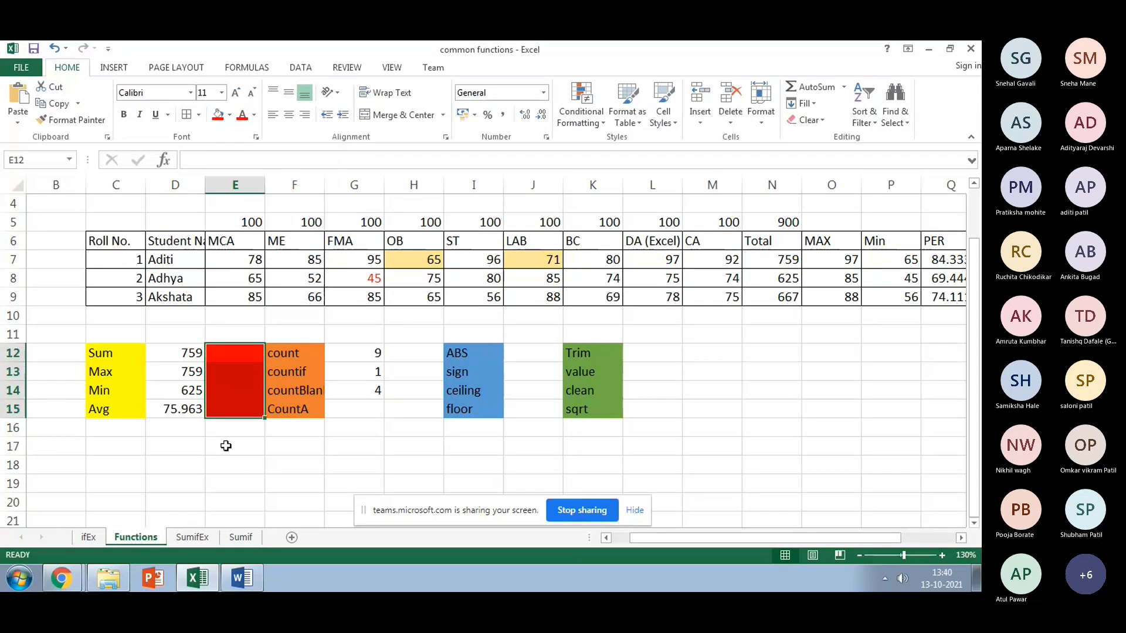
pyautogui.click(226, 446)
pyautogui.click(230, 115)
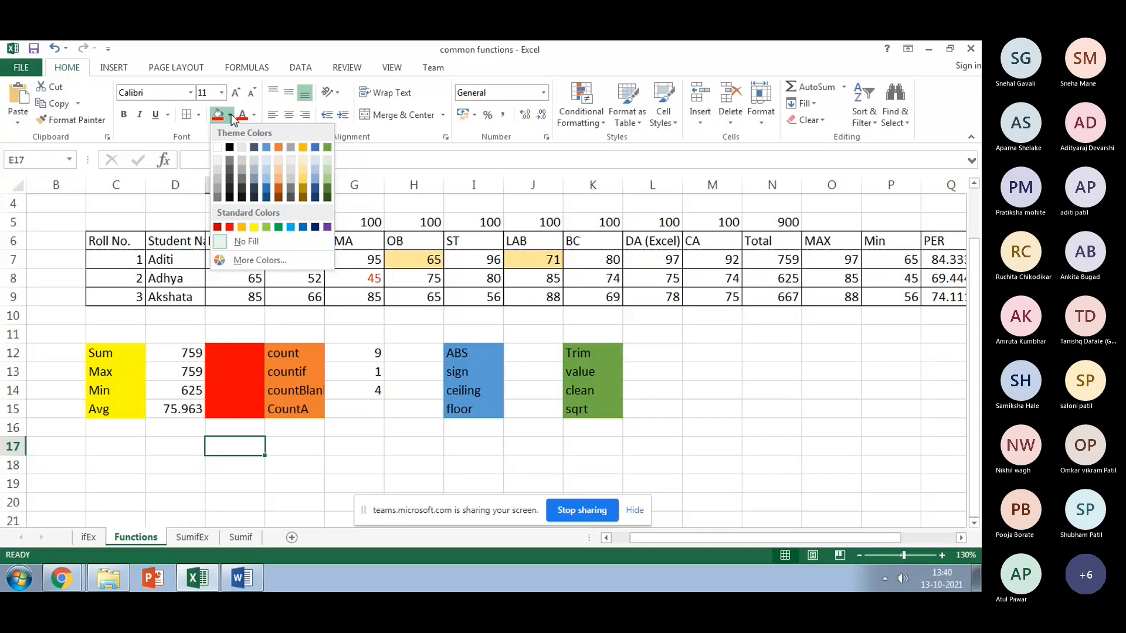
pyautogui.click(234, 350)
# Step: Replace the E12:E15 fill with a salmon-red custom colour from More Colors
pyautogui.moveTo(235, 351); pyautogui.dragTo(234, 411)
pyautogui.click(231, 115)
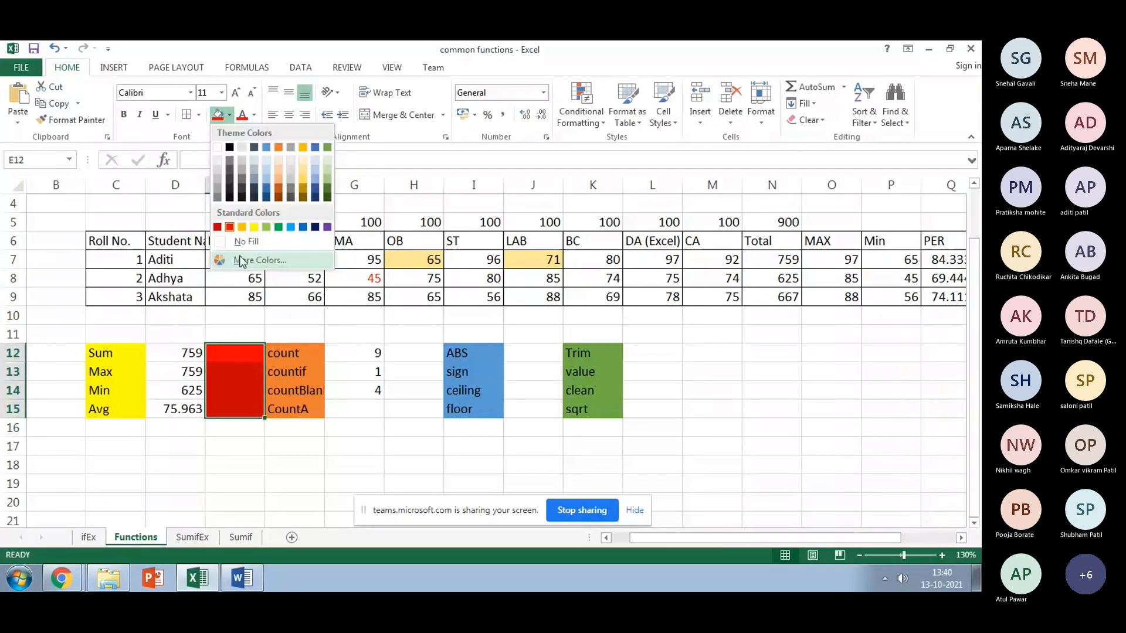
pyautogui.click(241, 261)
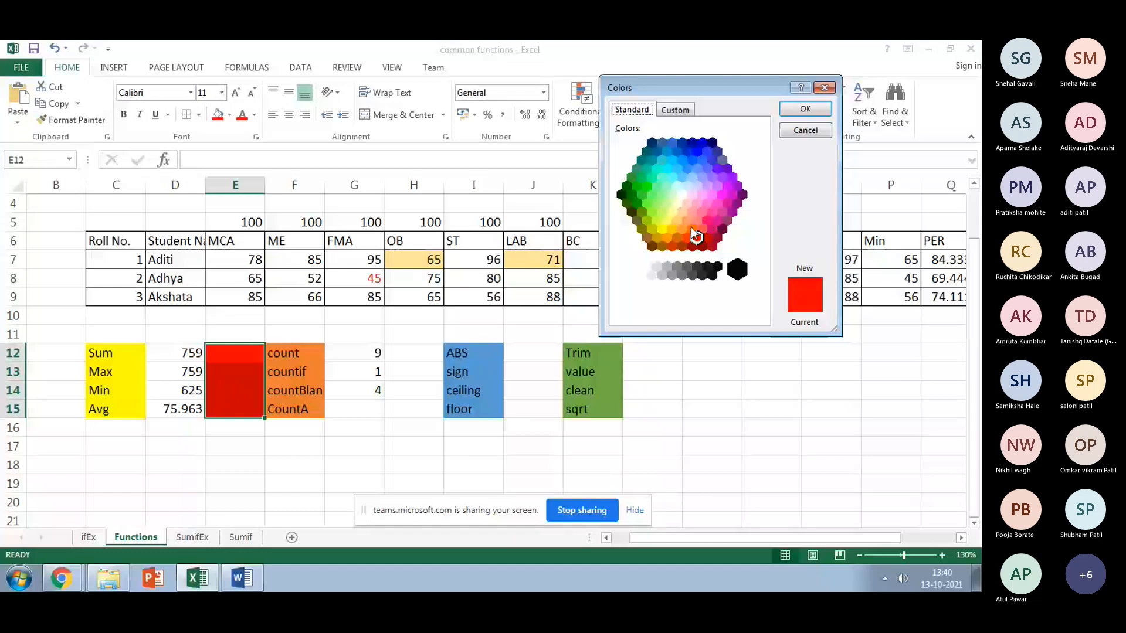
pyautogui.click(692, 228)
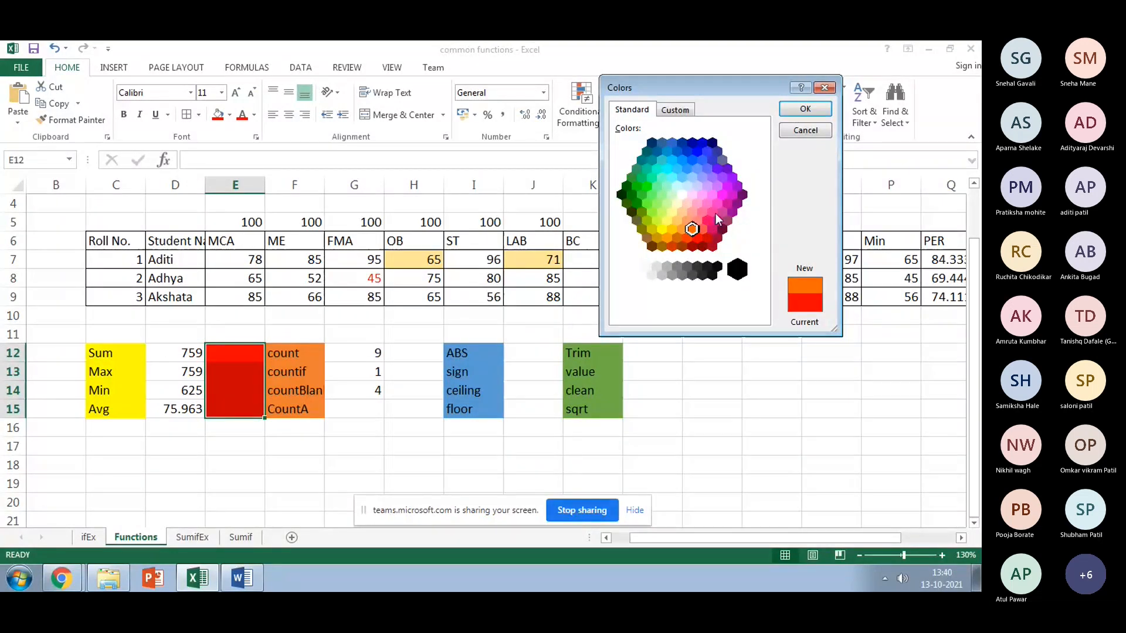
pyautogui.click(702, 229)
pyautogui.click(801, 109)
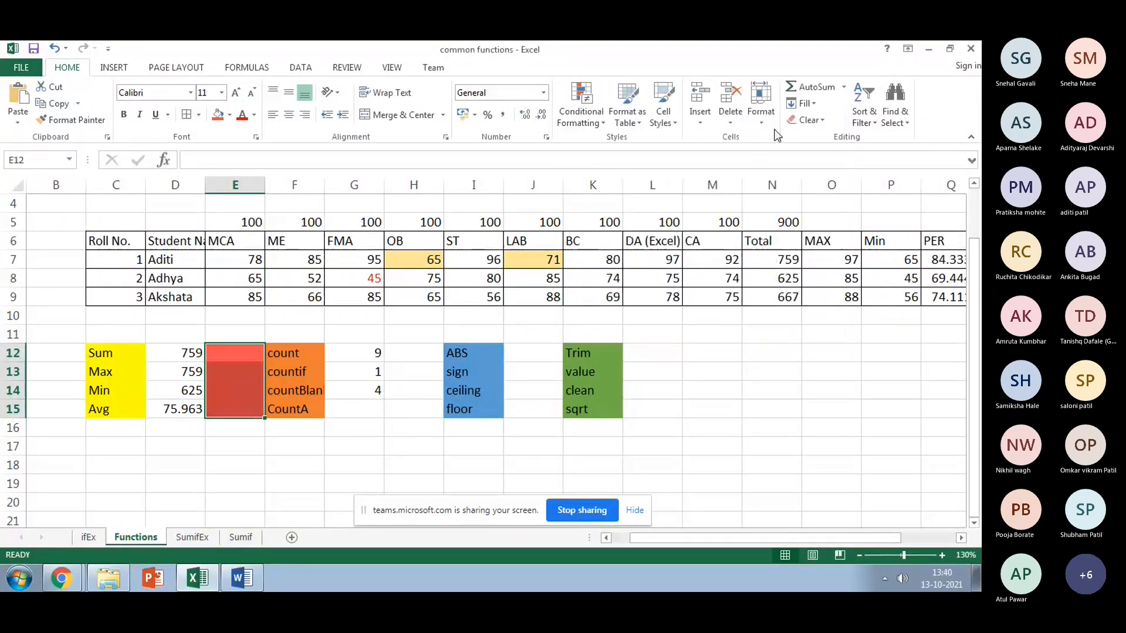
pyautogui.click(180, 468)
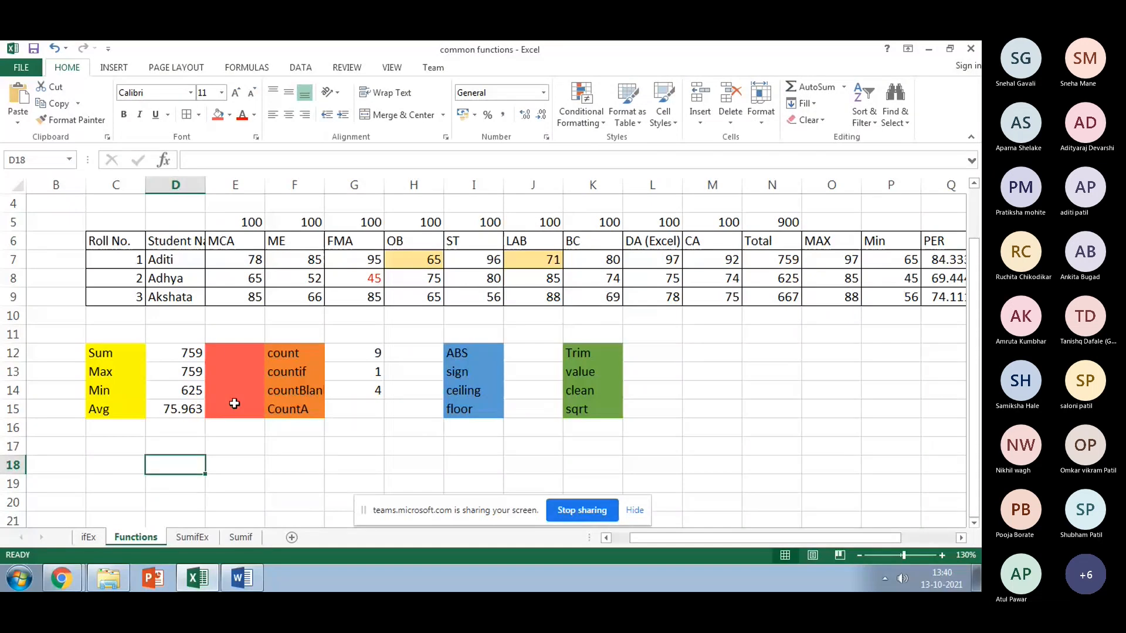
pyautogui.click(217, 348)
pyautogui.click(378, 387)
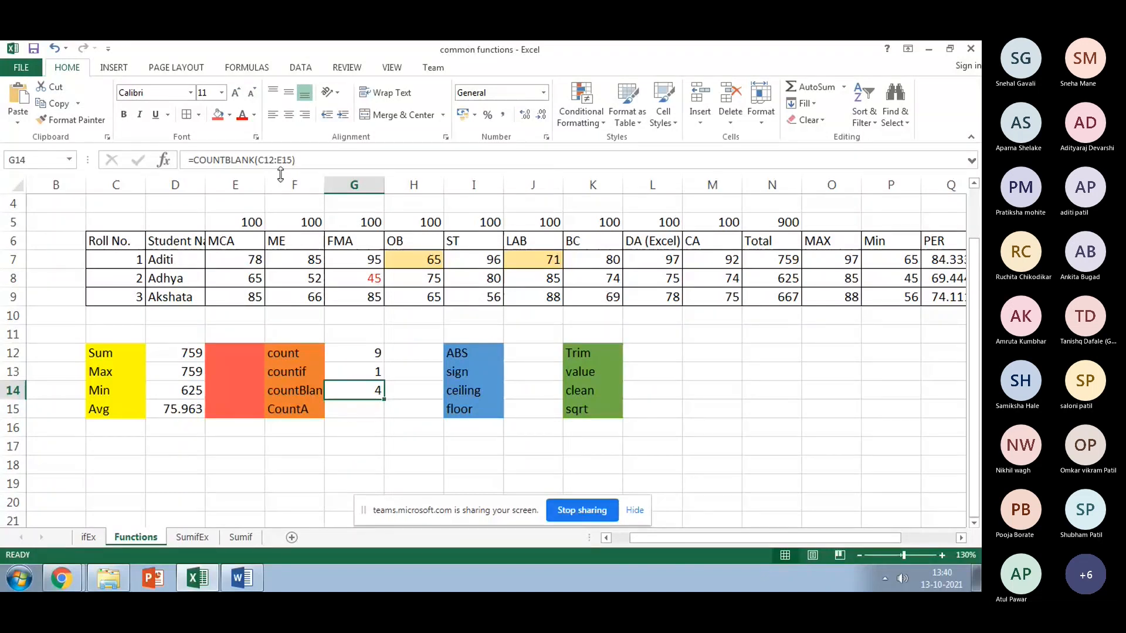
# Step: Extend G14's COUNTBLANK range to C10:E15 so it returns 10
pyautogui.click(308, 155)
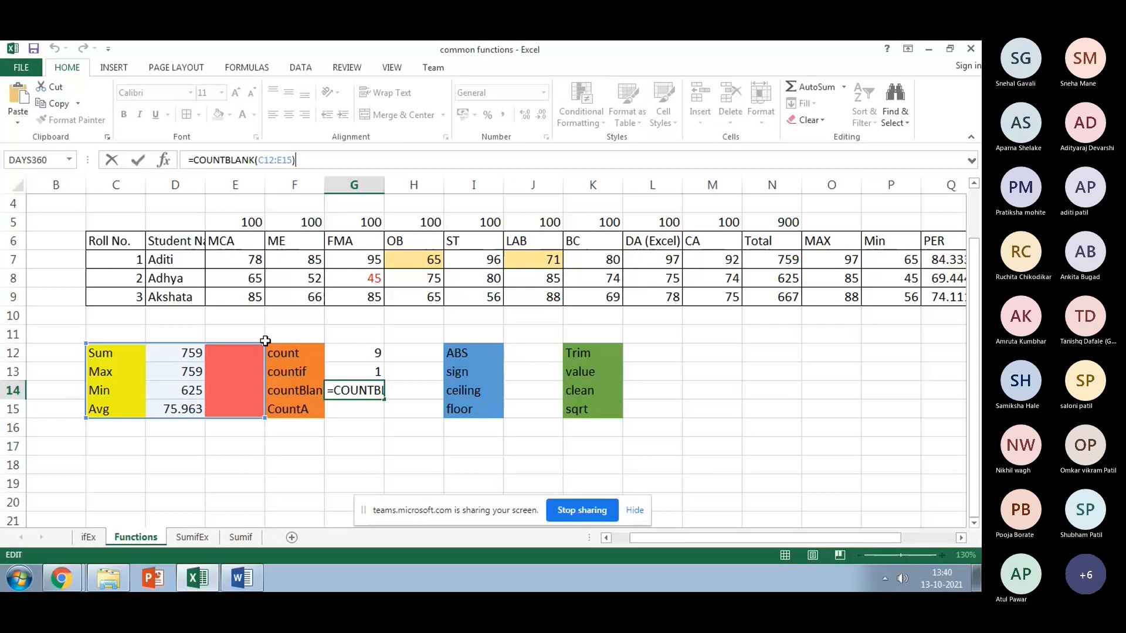
pyautogui.moveTo(265, 341); pyautogui.dragTo(262, 313)
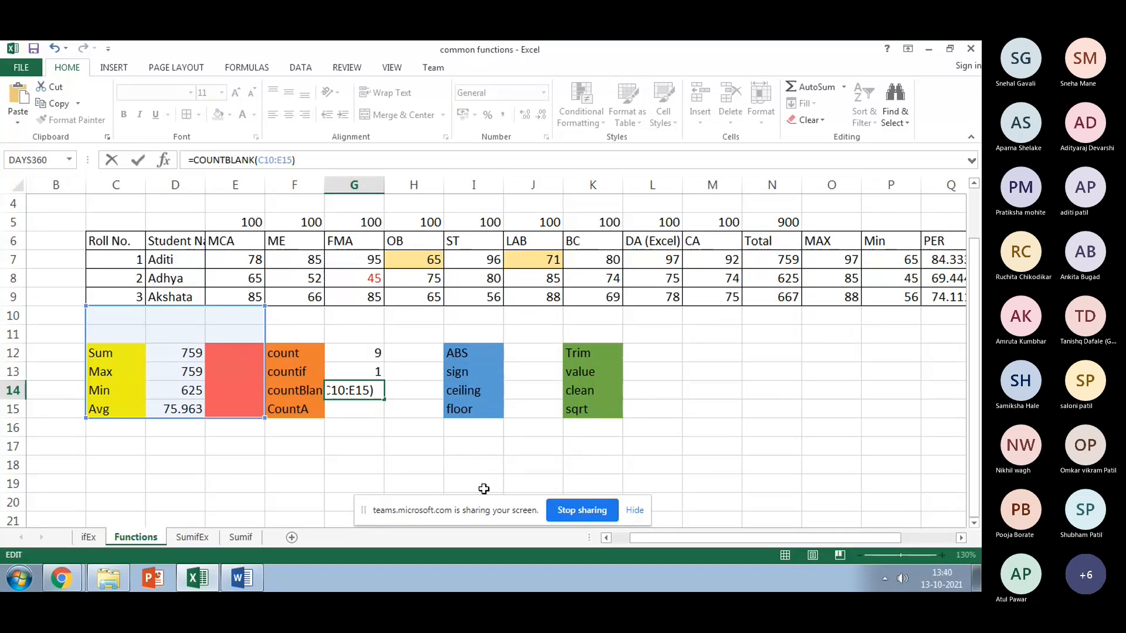
pyautogui.press('Return')
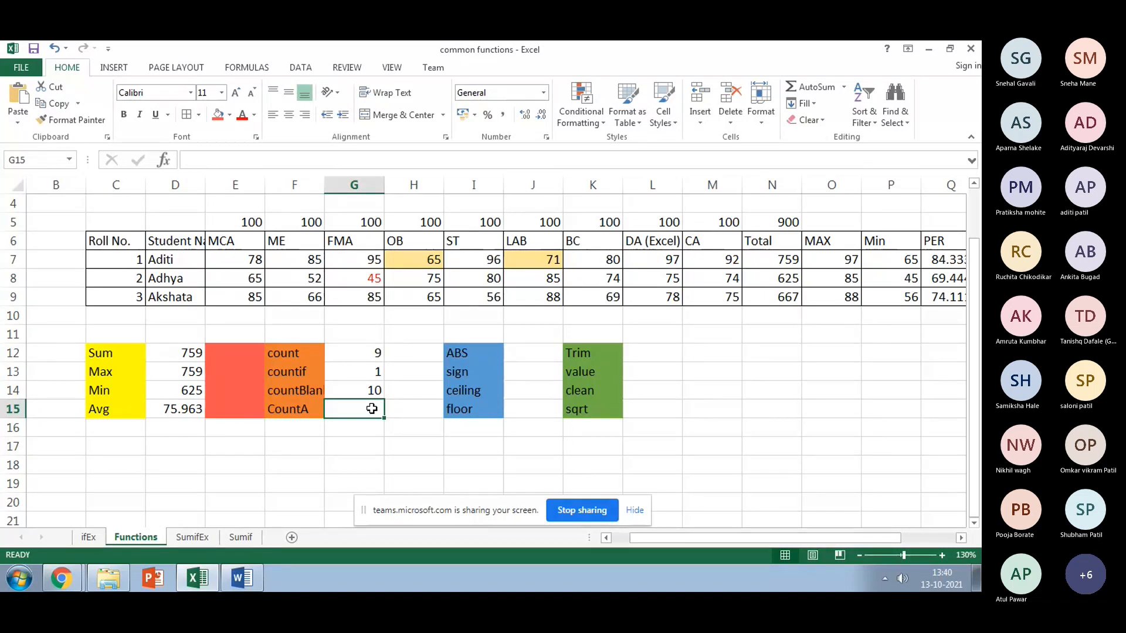
# Step: Enter =COUNTA(C12:E15) in G15, returning 8 non-empty cells
pyautogui.write('=c')
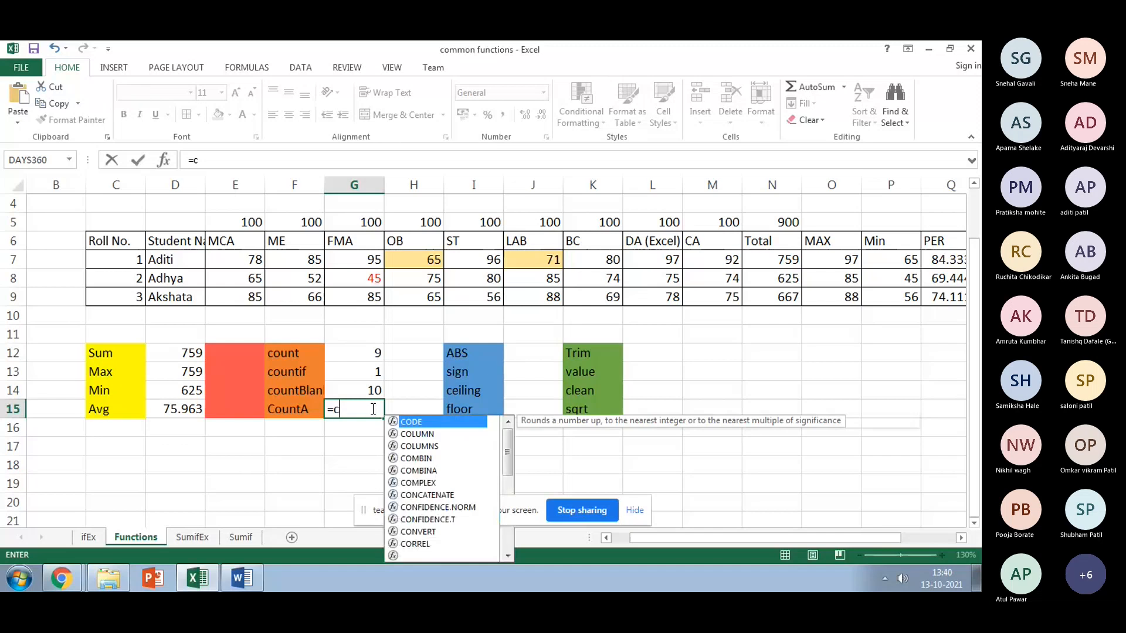
pyautogui.write('ount')
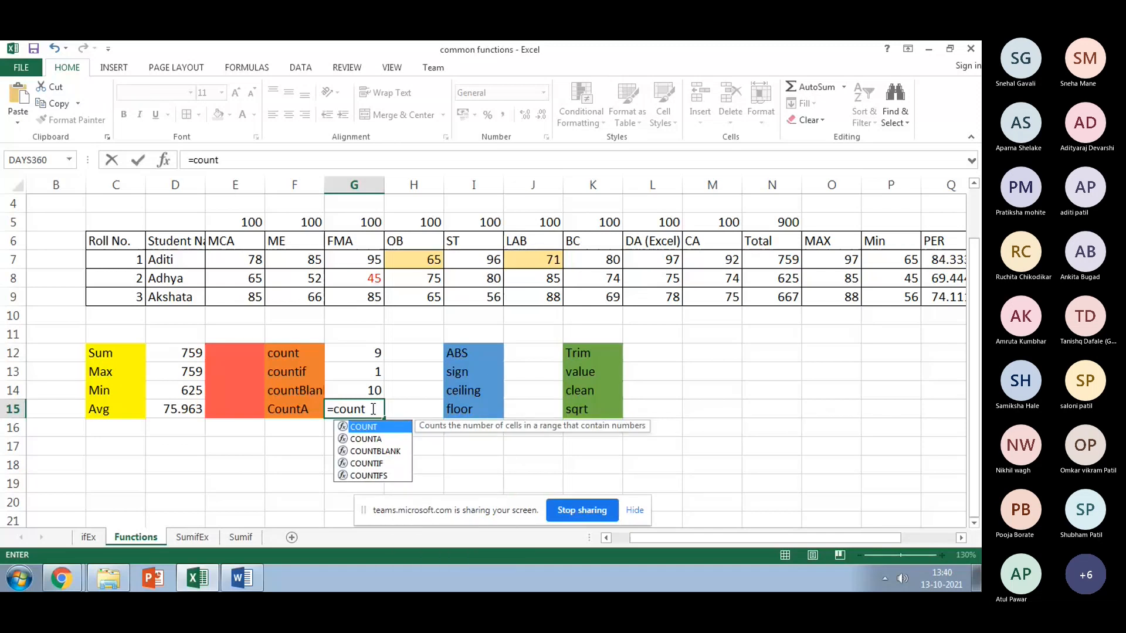
pyautogui.click(375, 441)
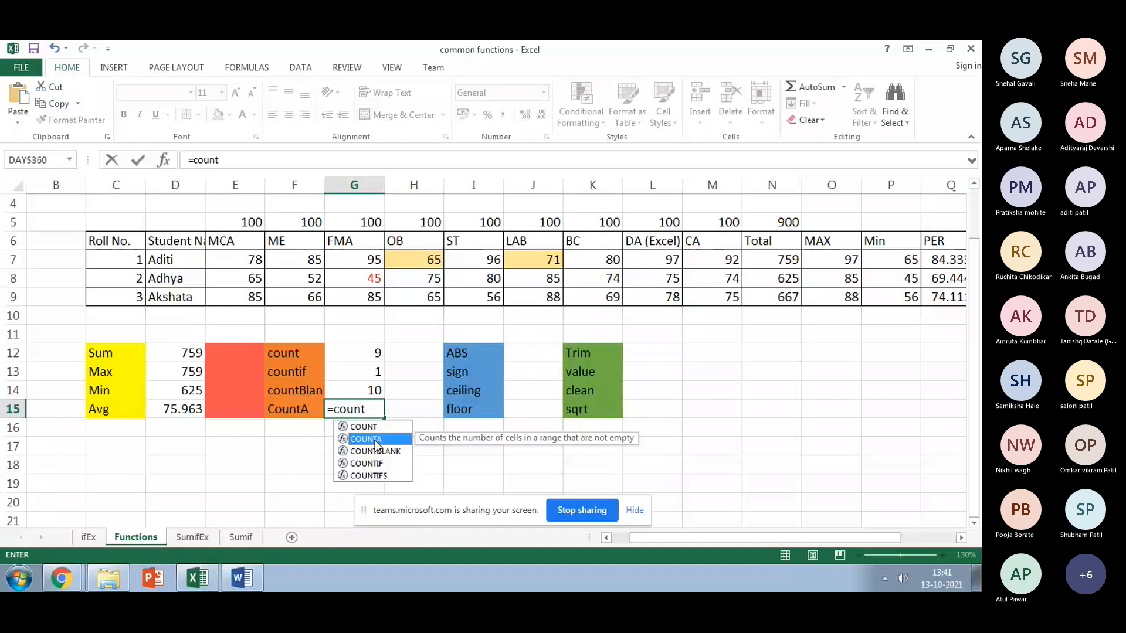
pyautogui.doubleClick(376, 440)
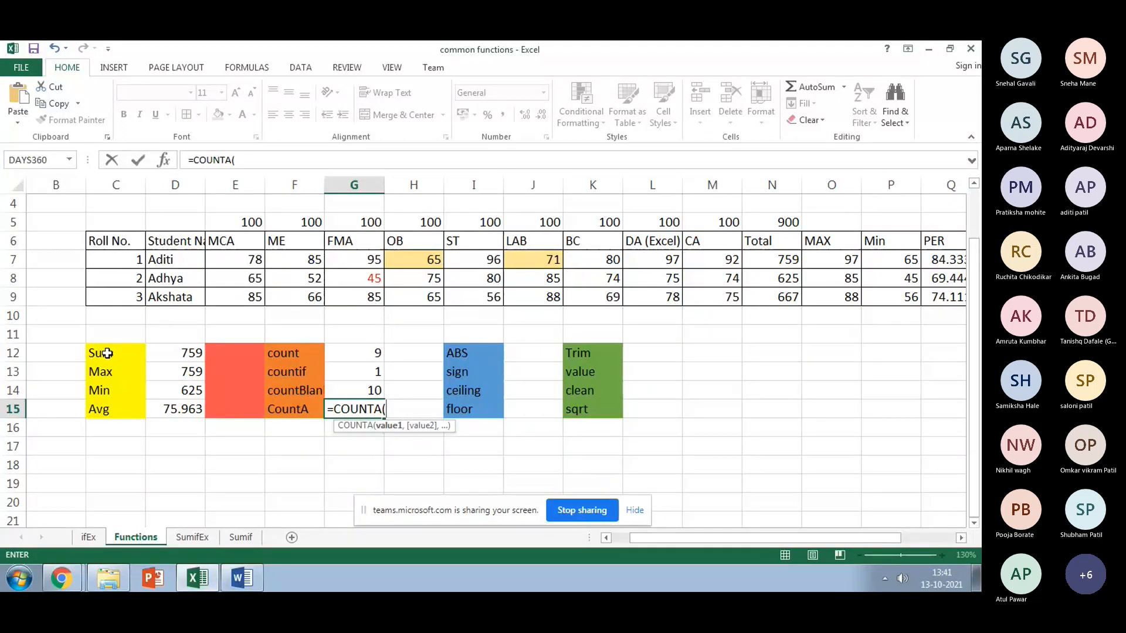
pyautogui.moveTo(107, 353); pyautogui.dragTo(235, 407)
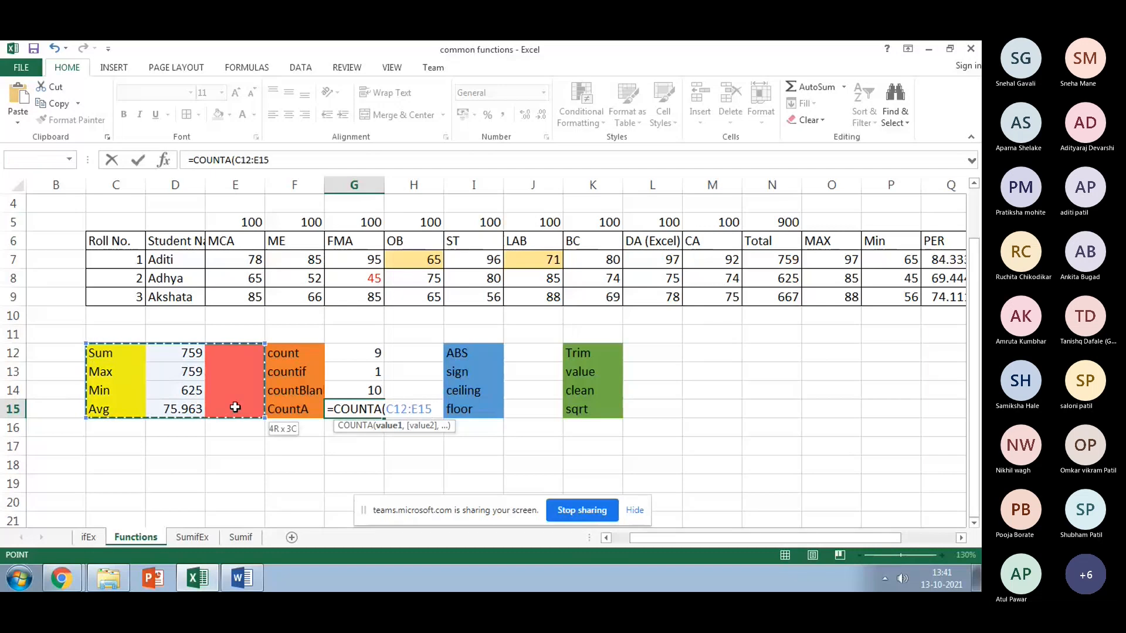
pyautogui.write(')')
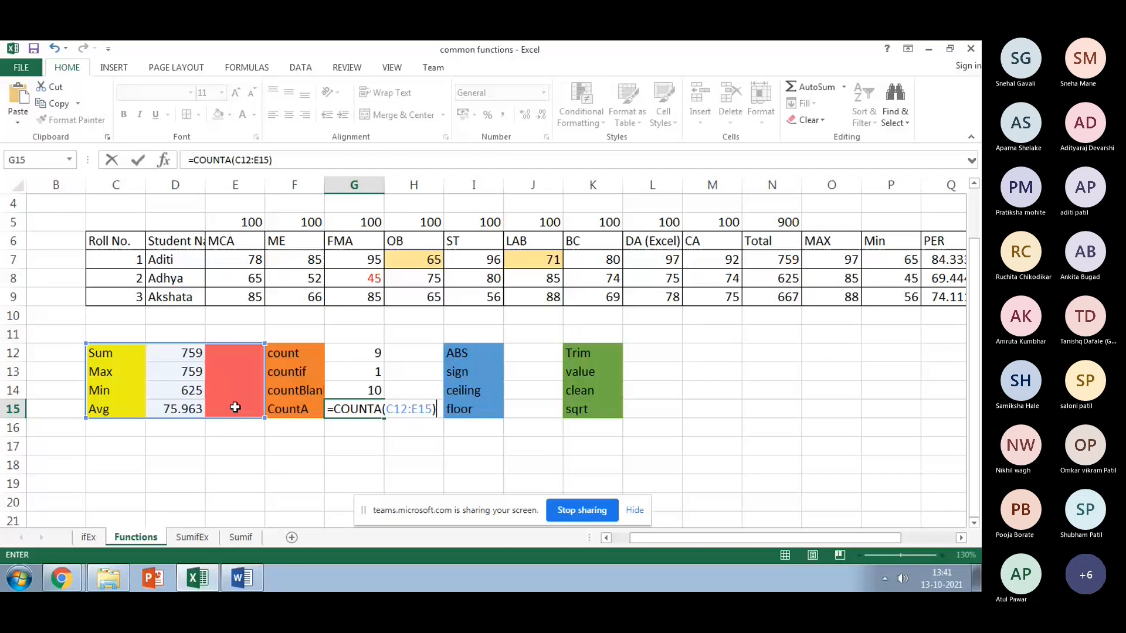
pyautogui.press('Return')
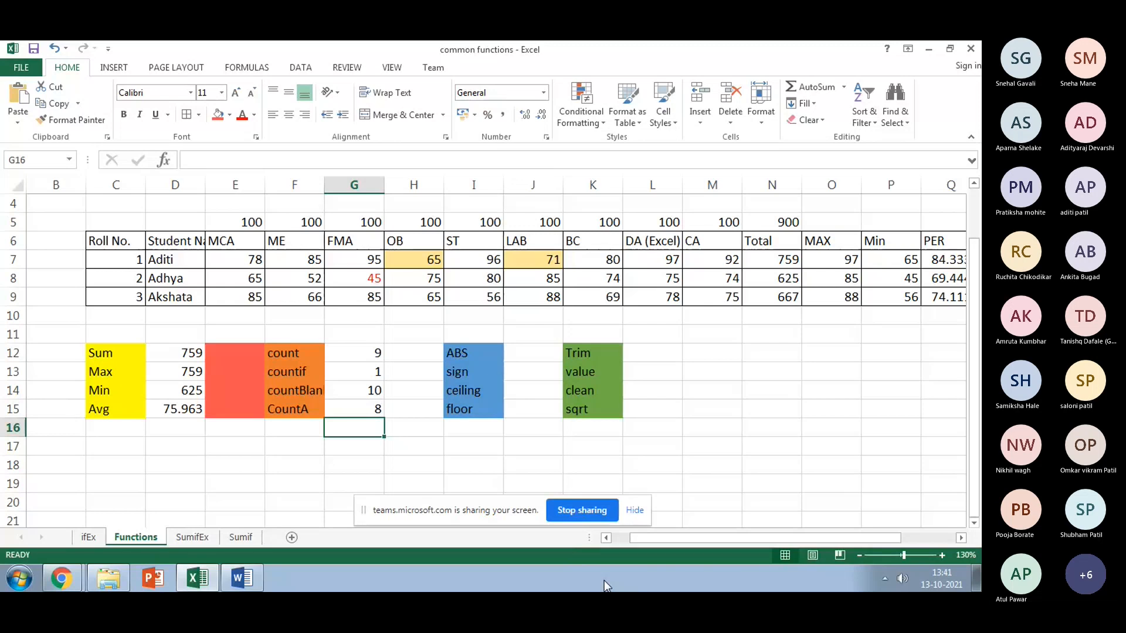
# Step: Widen column F to fit countBlank, then open the Math & Trig function list with J12 selected
pyautogui.moveTo(324, 183); pyautogui.dragTo(337, 183)
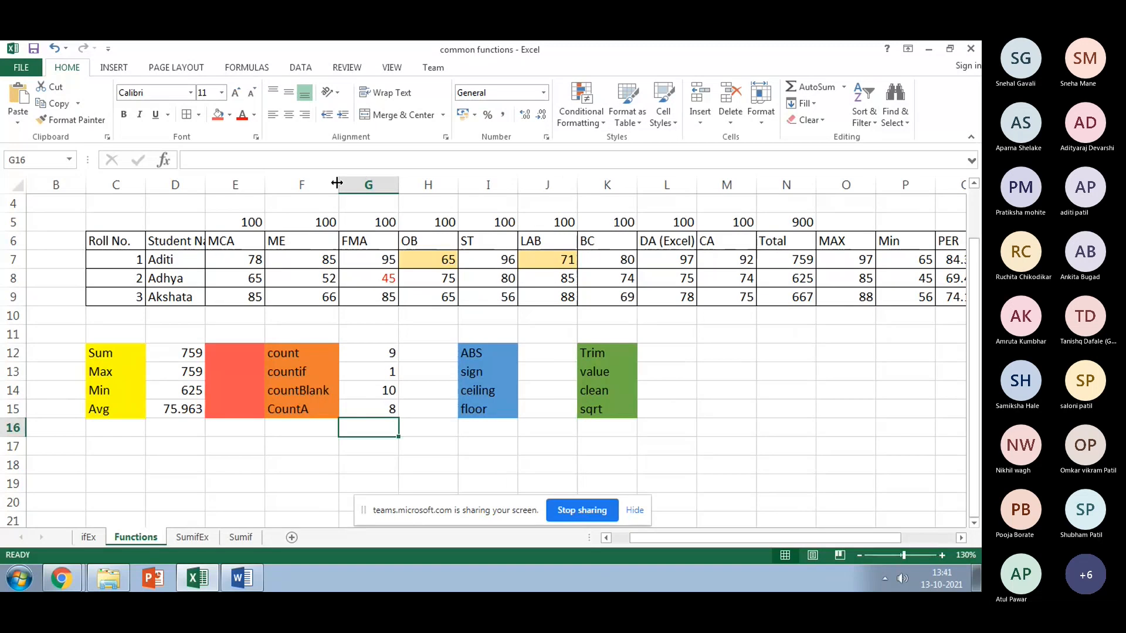
pyautogui.click(356, 406)
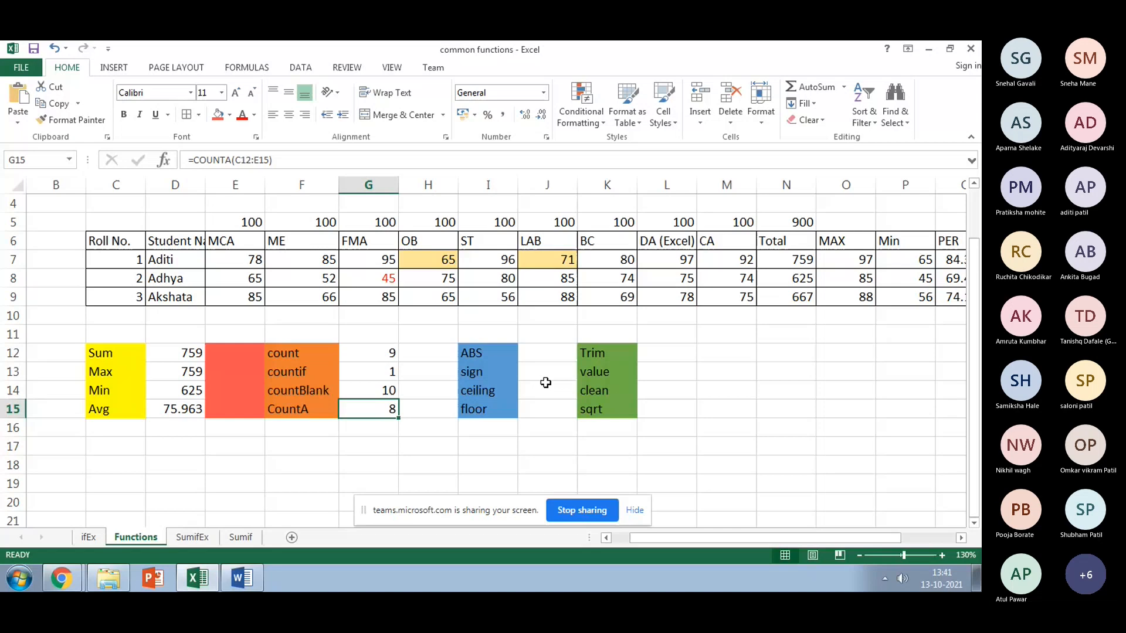
pyautogui.click(535, 360)
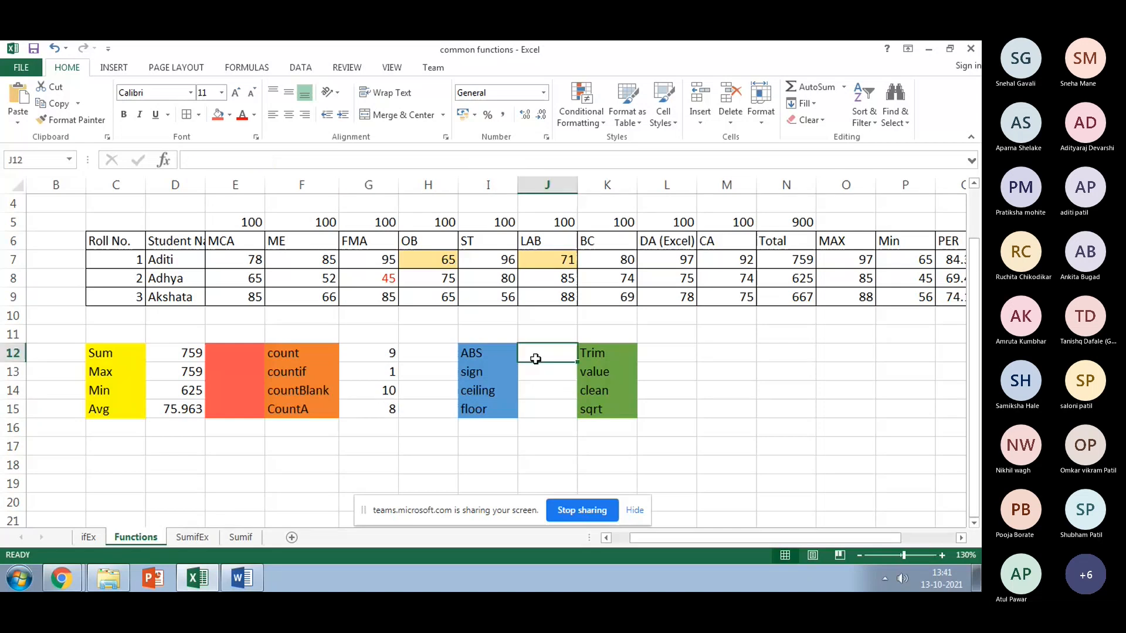
pyautogui.click(242, 69)
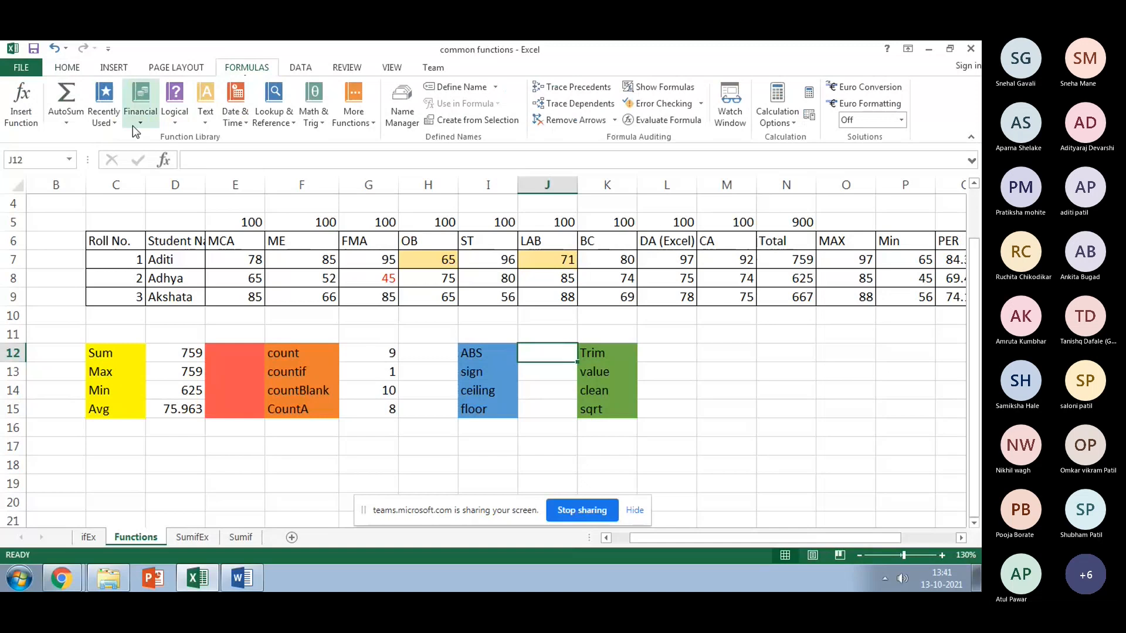
pyautogui.click(321, 122)
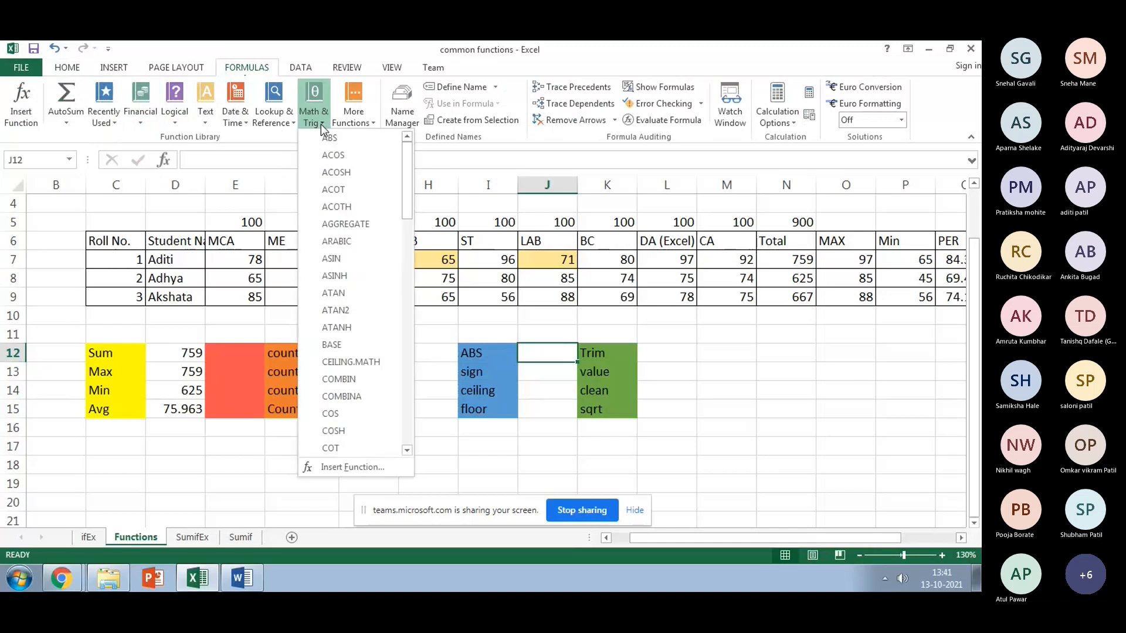
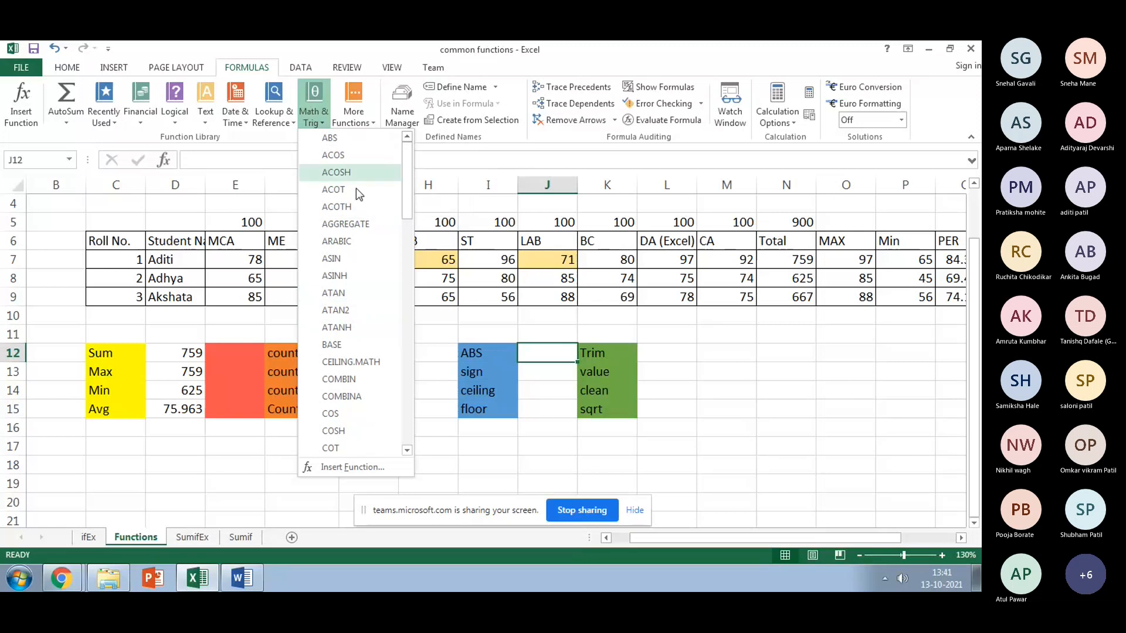
# Step: Erase the =abs entry typed in J12 and switch to the ifEx movie budget sheet
pyautogui.click(516, 359)
pyautogui.write('=')
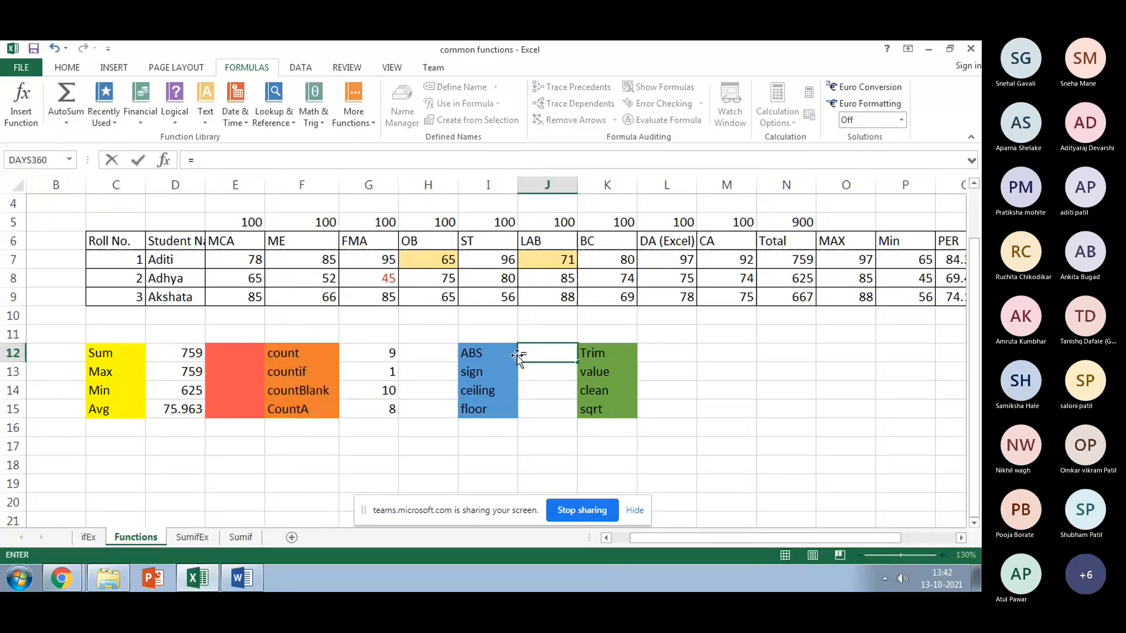
pyautogui.write('abs')
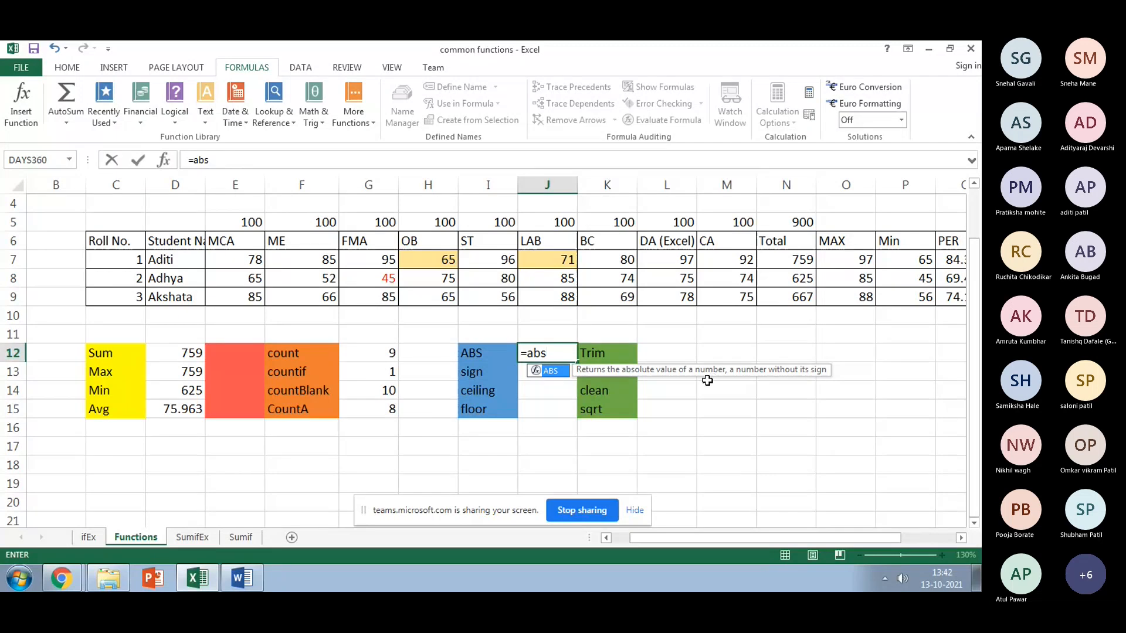
pyautogui.press('BackSpace')
pyautogui.press('BackSpace')
pyautogui.press('BackSpace')
pyautogui.press('BackSpace')
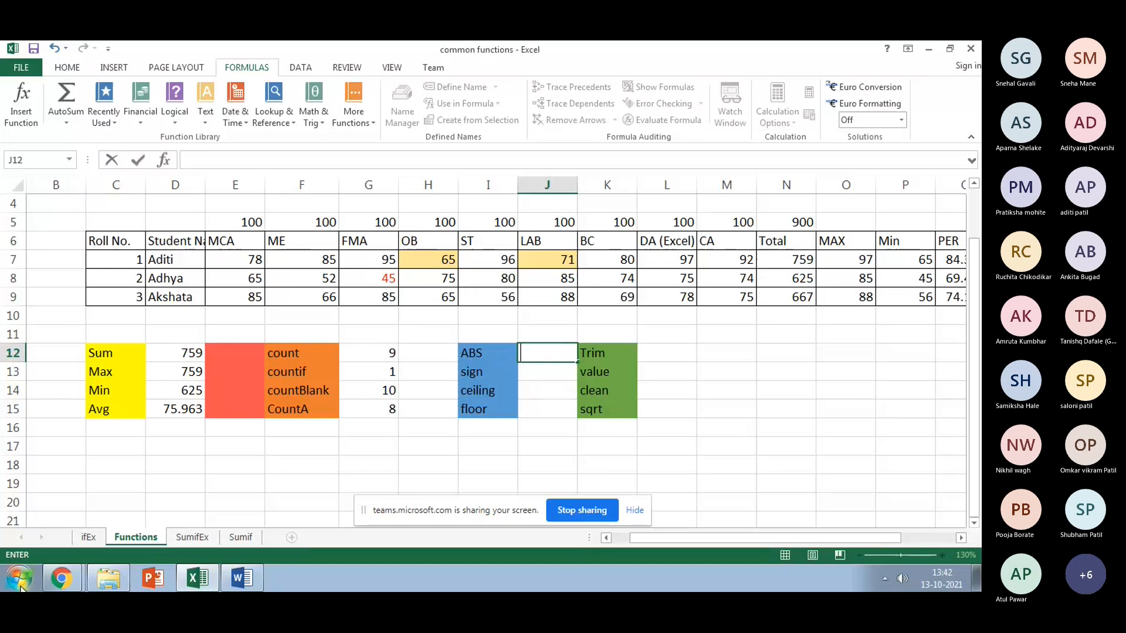
pyautogui.click(86, 540)
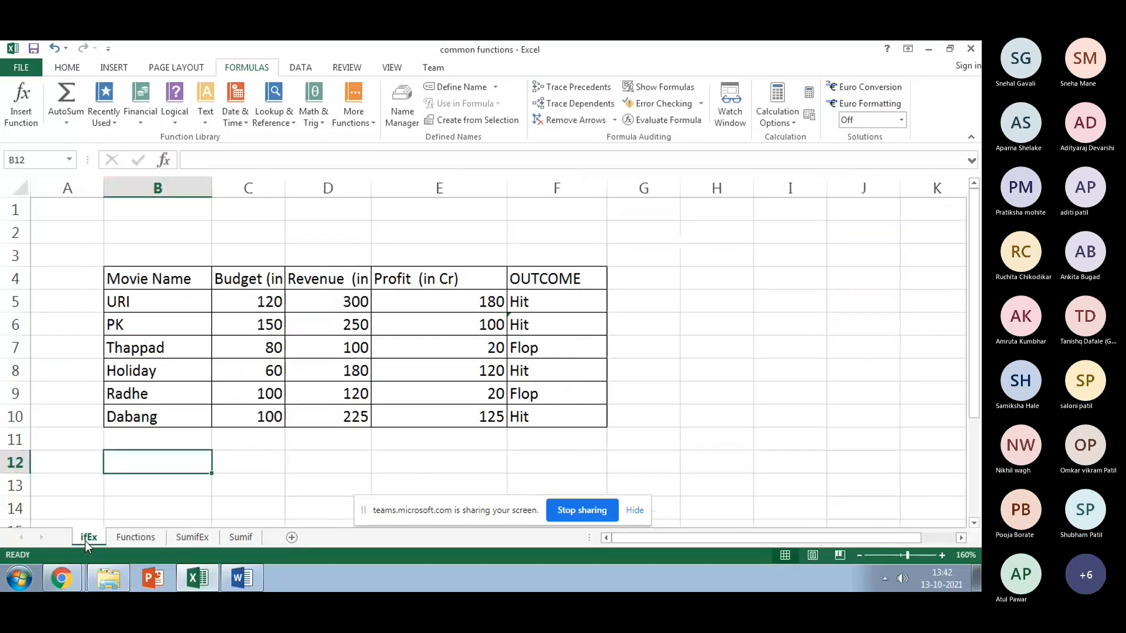
# Step: Change Thappad's budget in C7 to 180 and Radhe's budget in C9 to 200
pyautogui.click(677, 307)
pyautogui.click(273, 347)
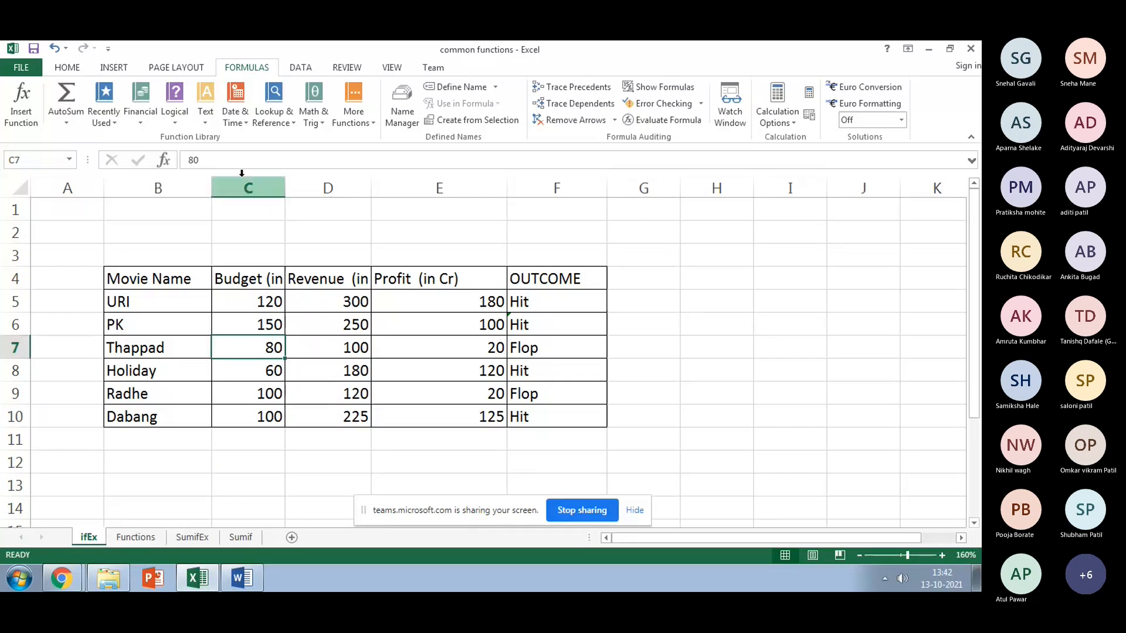
pyautogui.click(192, 161)
pyautogui.write('1')
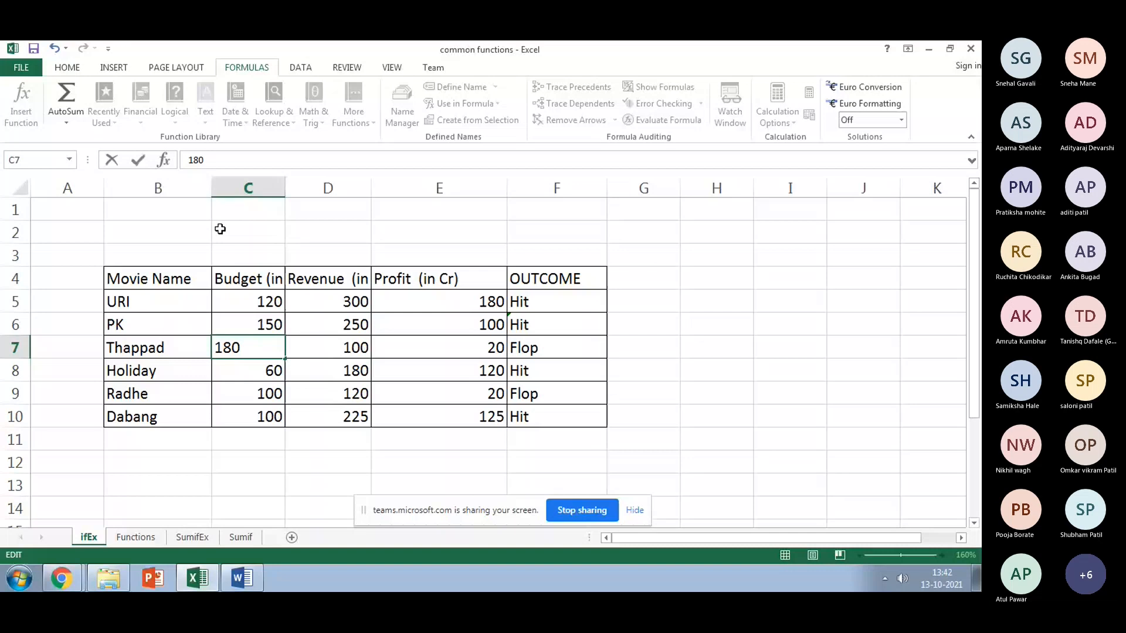
pyautogui.press('Return')
pyautogui.press('F2')
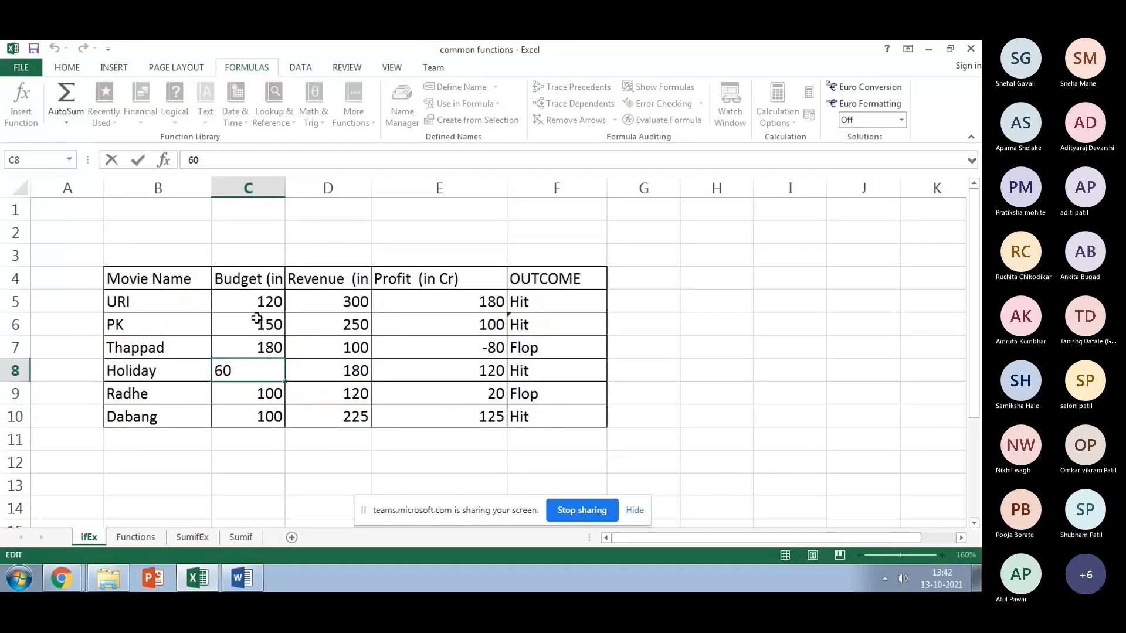
pyautogui.press('Return')
pyautogui.moveTo(194, 160); pyautogui.dragTo(154, 162)
pyautogui.write('2')
pyautogui.press('Return')
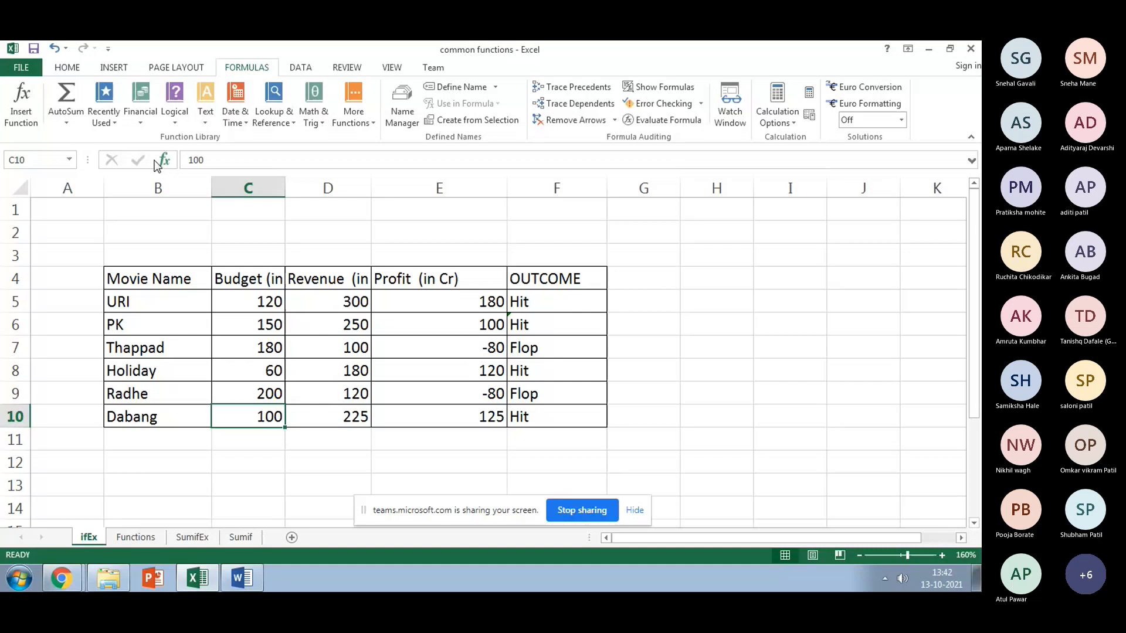
# Step: Enter =ABS(E7) in G7 beside Thappad's row to show 80
pyautogui.click(644, 393)
pyautogui.press('Up')
pyautogui.press('Up')
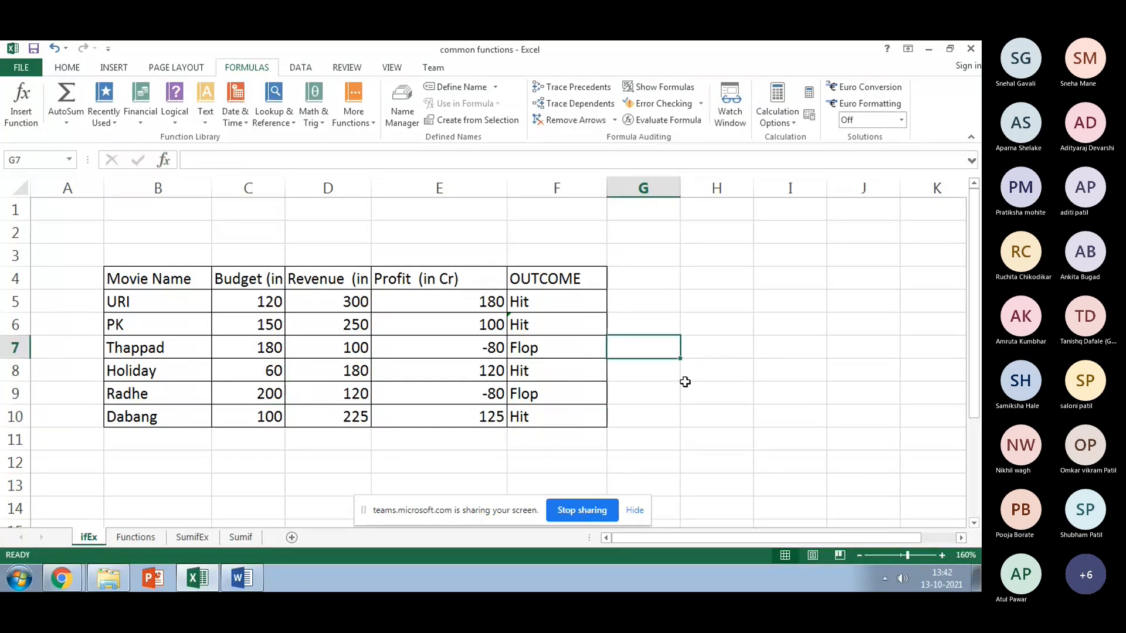
pyautogui.write('=abs(')
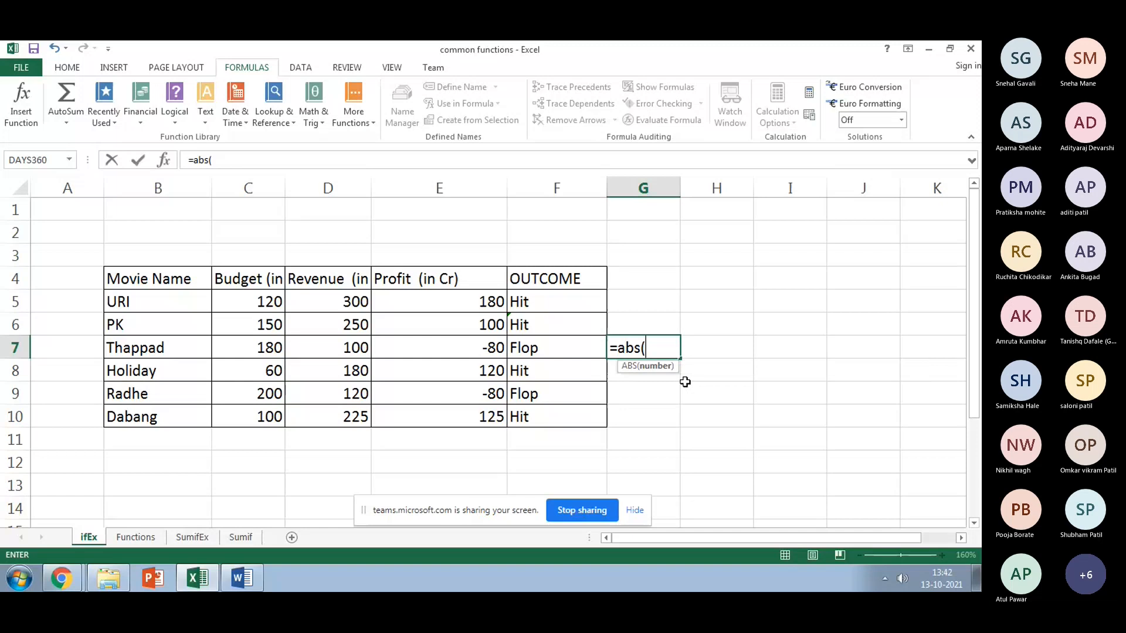
pyautogui.click(479, 353)
pyautogui.write(')')
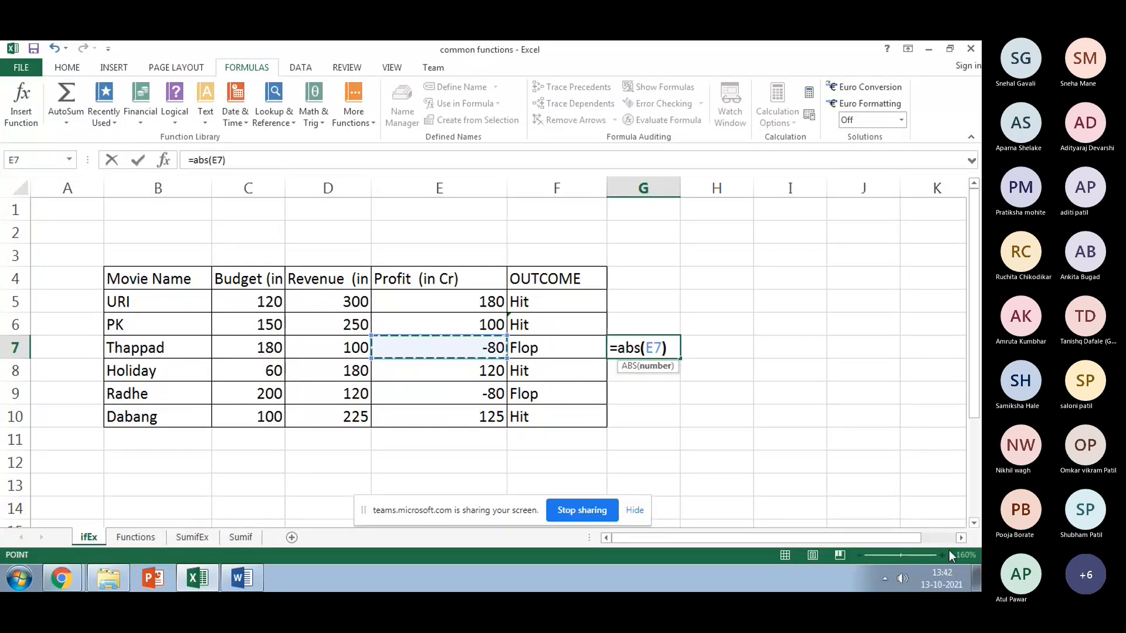
pyautogui.press('Return')
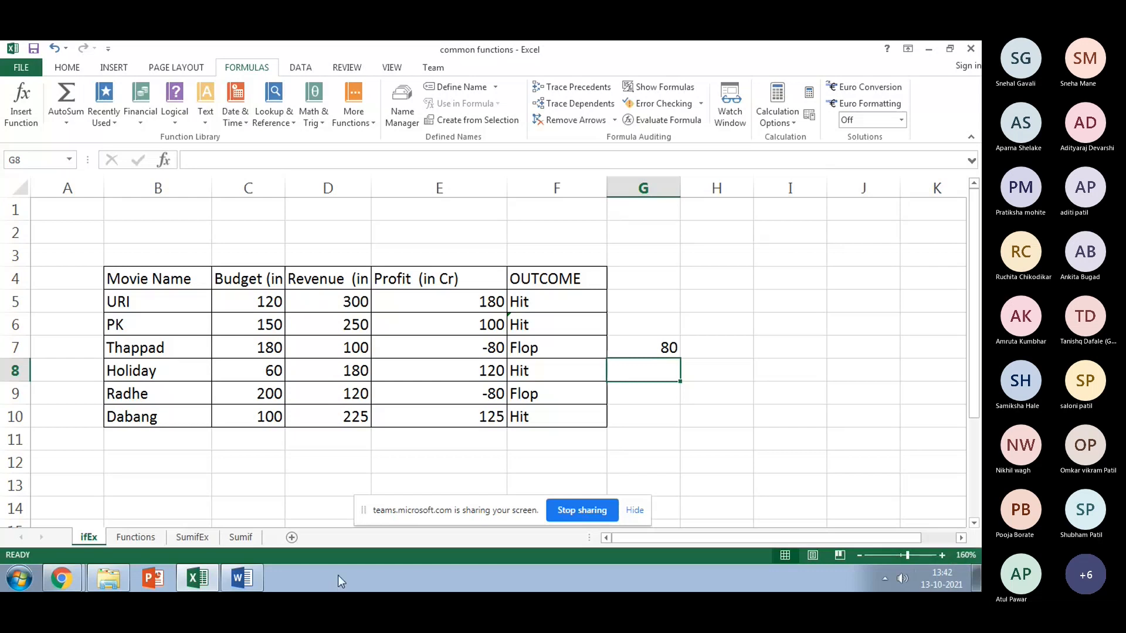
# Step: On the Functions sheet, enter =ABS(ifEx!E7) in J12, showing 80
pyautogui.click(146, 536)
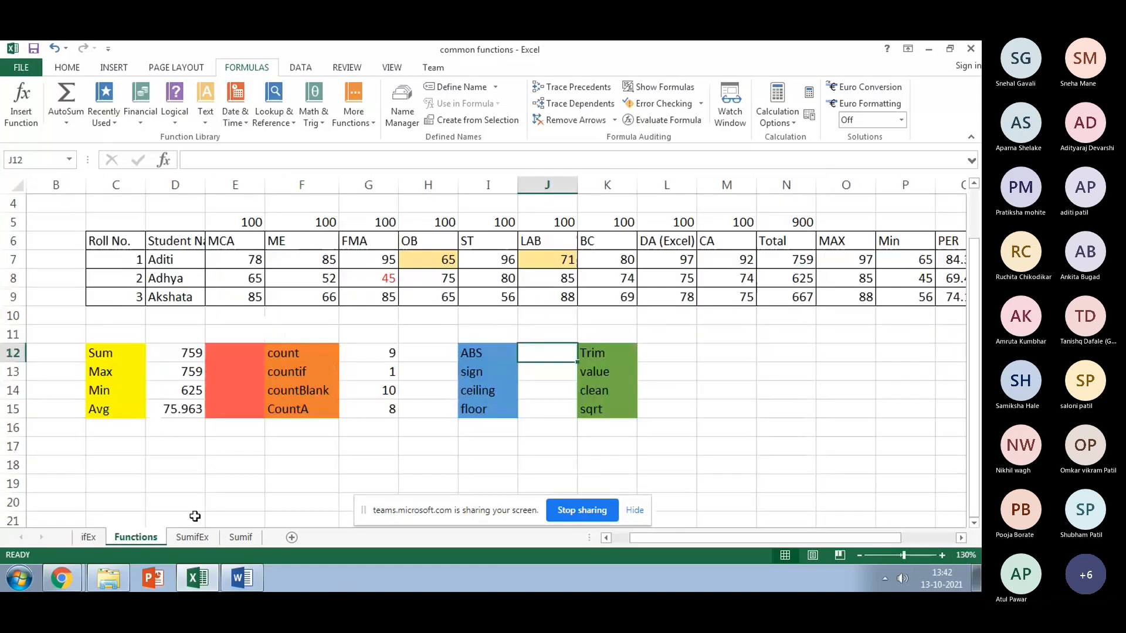
pyautogui.write('=a')
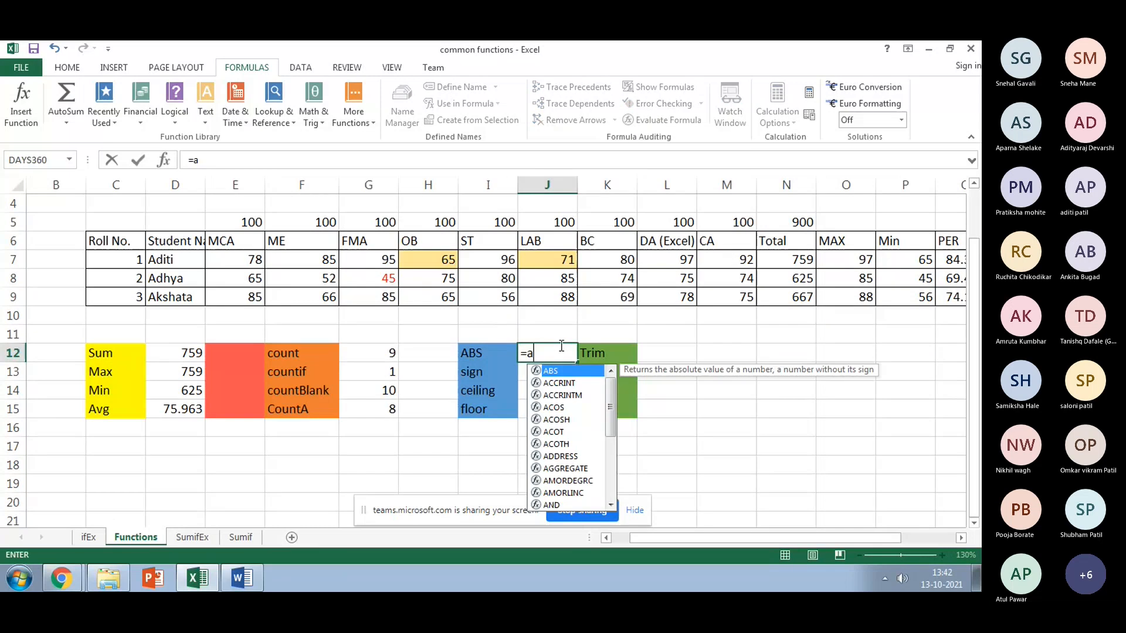
pyautogui.write('bs(')
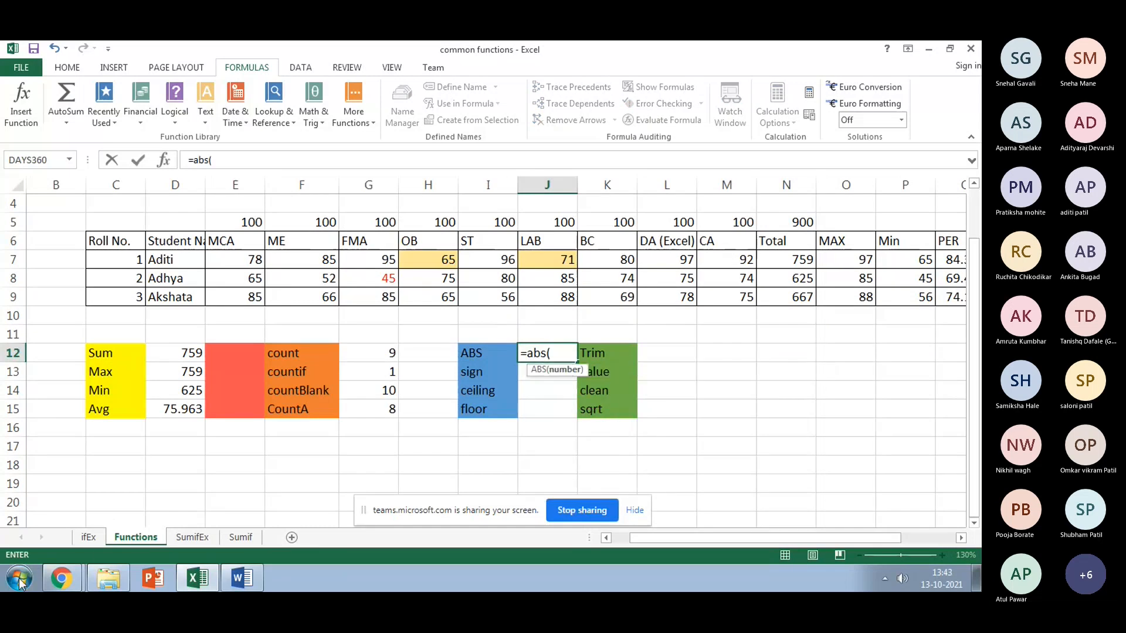
pyautogui.click(88, 537)
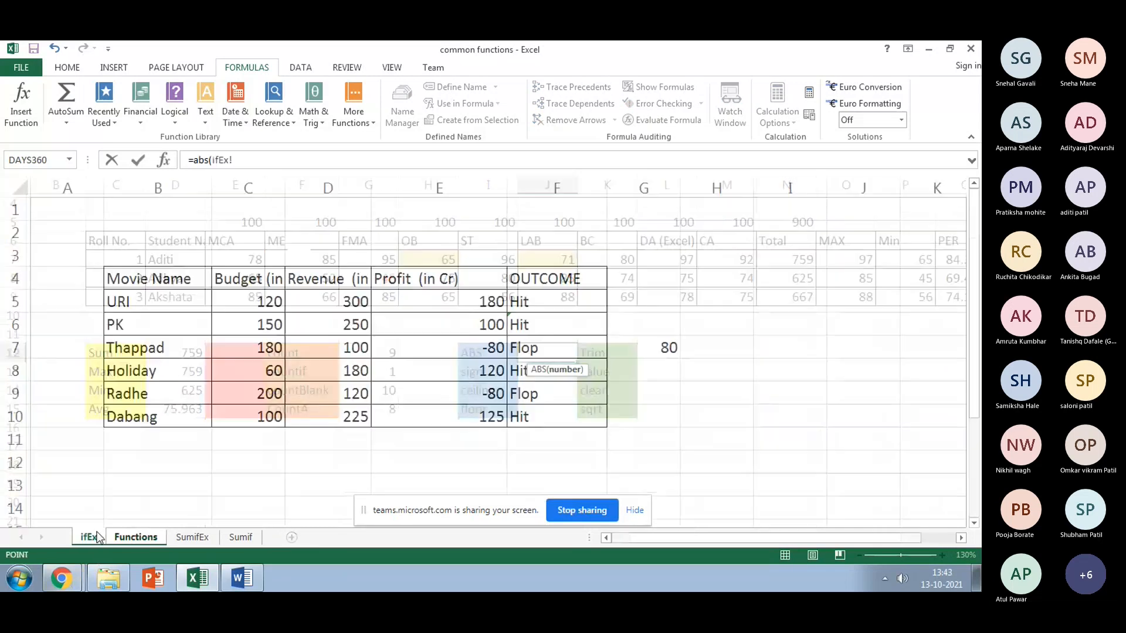
pyautogui.click(454, 348)
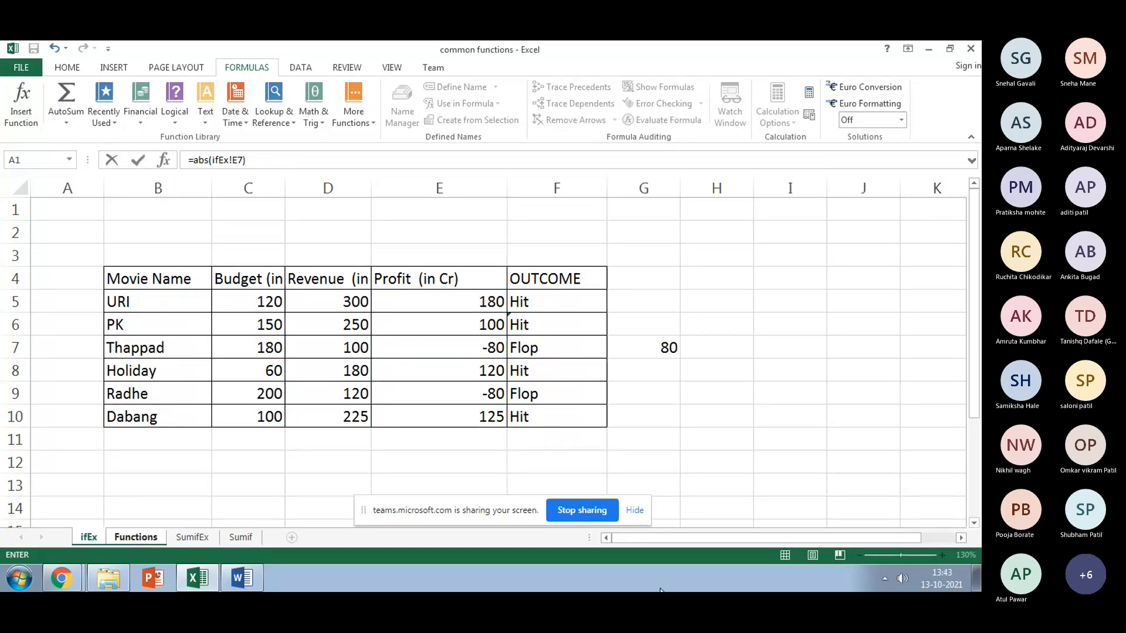
pyautogui.press('Return')
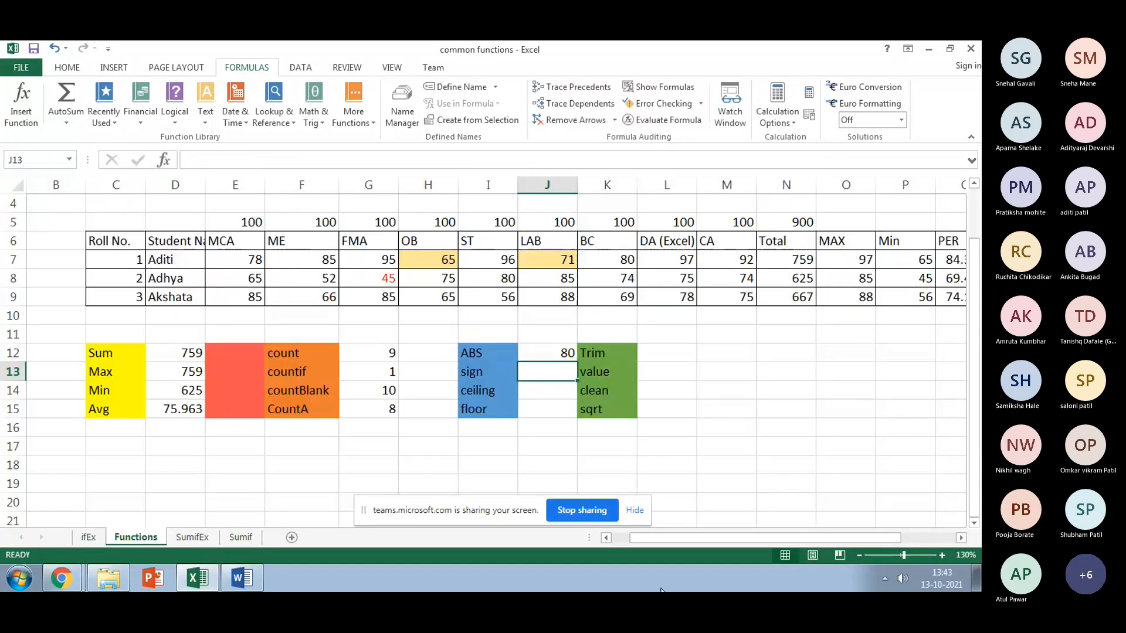
# Step: Enter =SIGN(I8) in J13 using the ST mark 80
pyautogui.write('=')
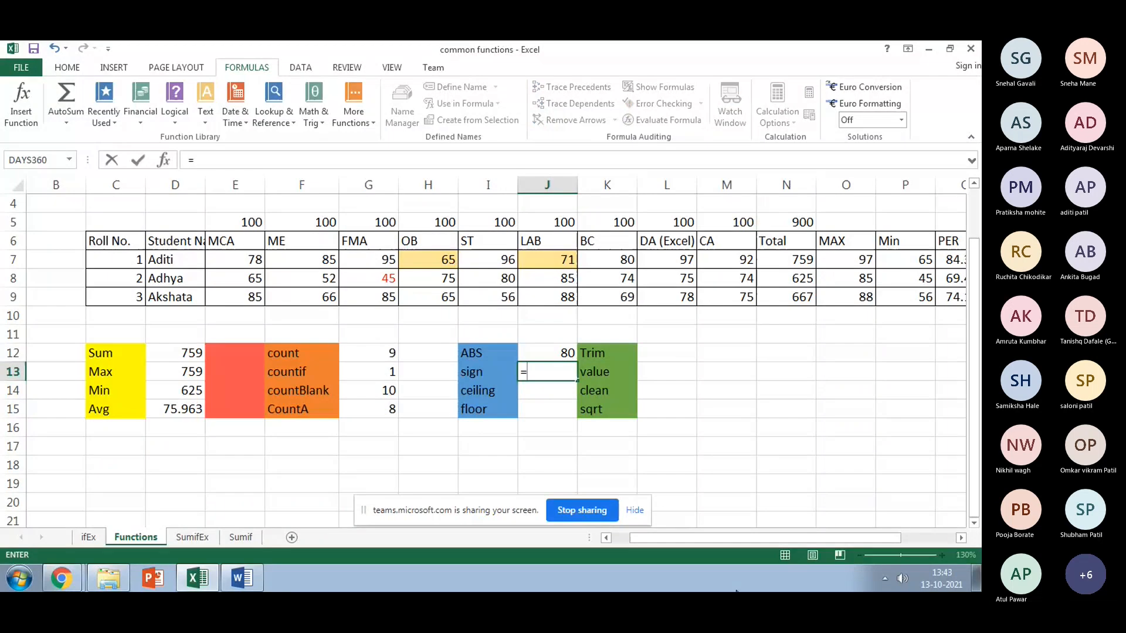
pyautogui.write('si')
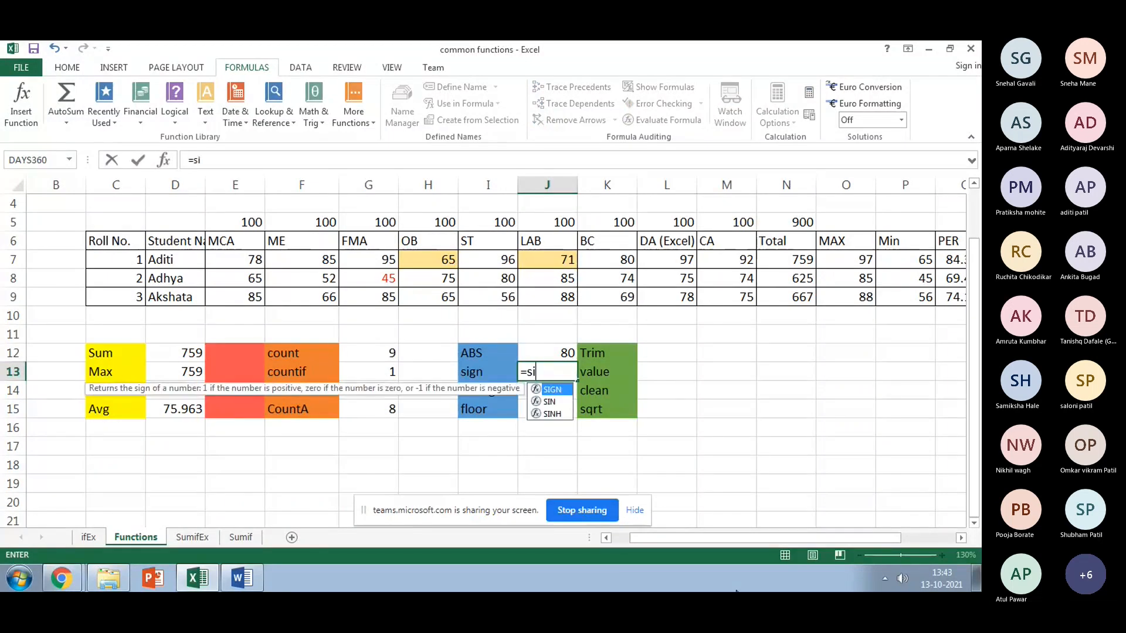
pyautogui.write('gn')
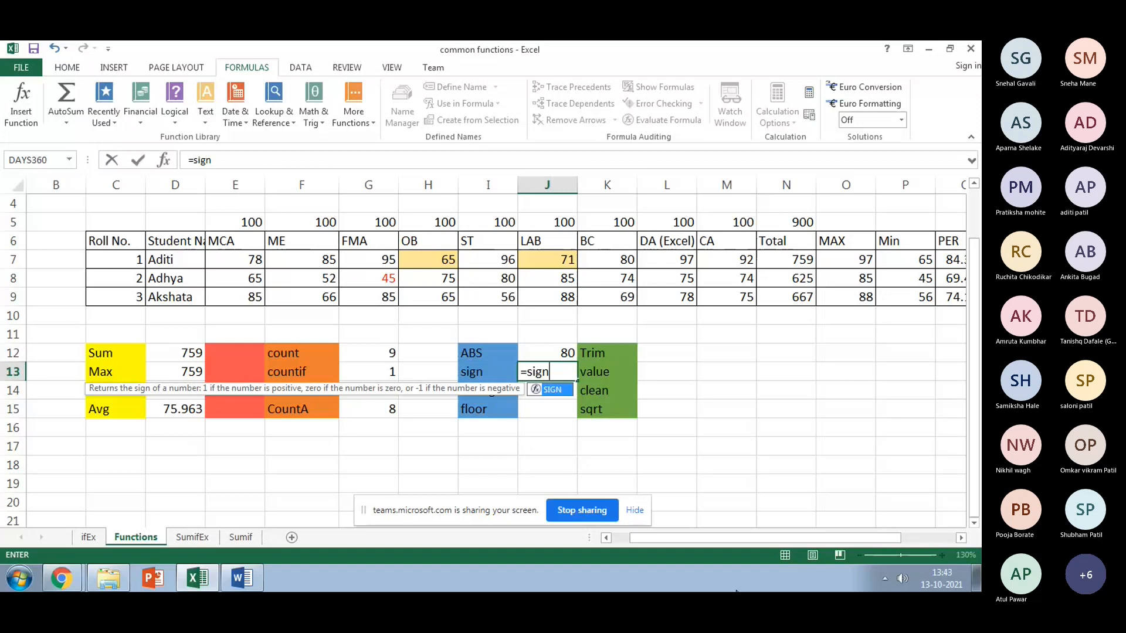
pyautogui.write('(')
pyautogui.click(493, 278)
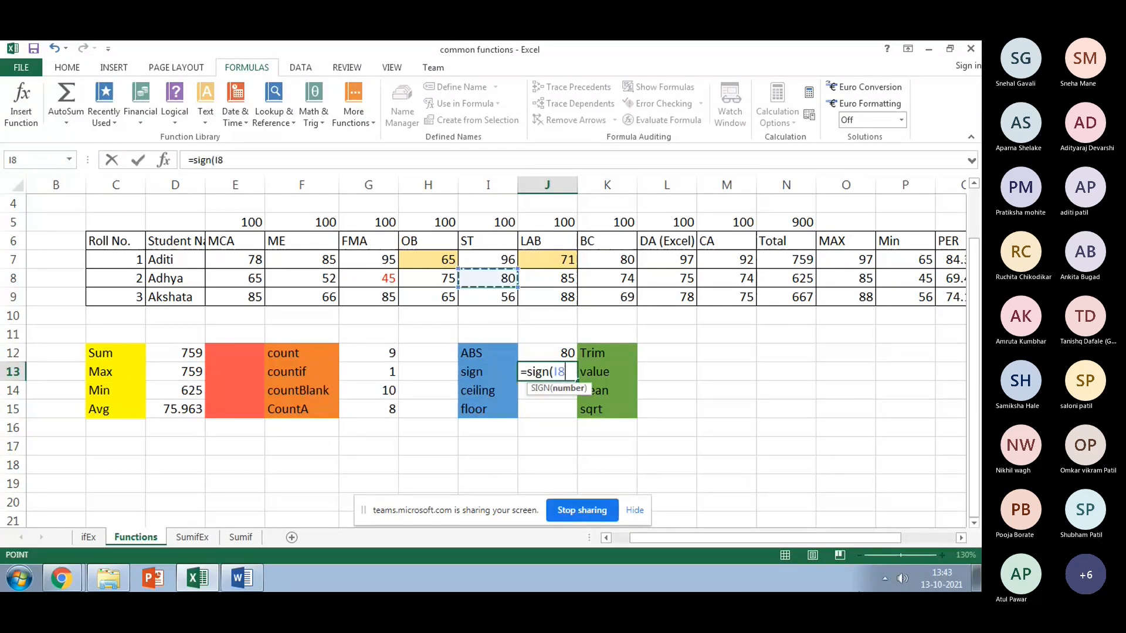
pyautogui.write(')')
pyautogui.press('Return')
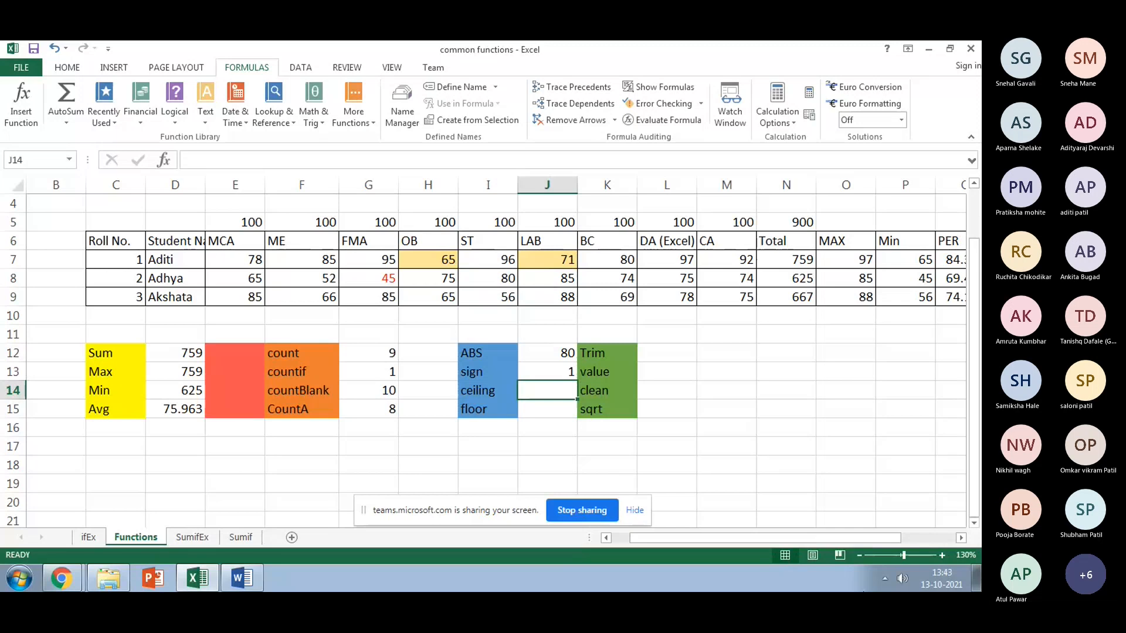
# Step: Put -80 in J10 and change J13's formula to =SIGN(J10), giving -1
pyautogui.click(547, 316)
pyautogui.write('-')
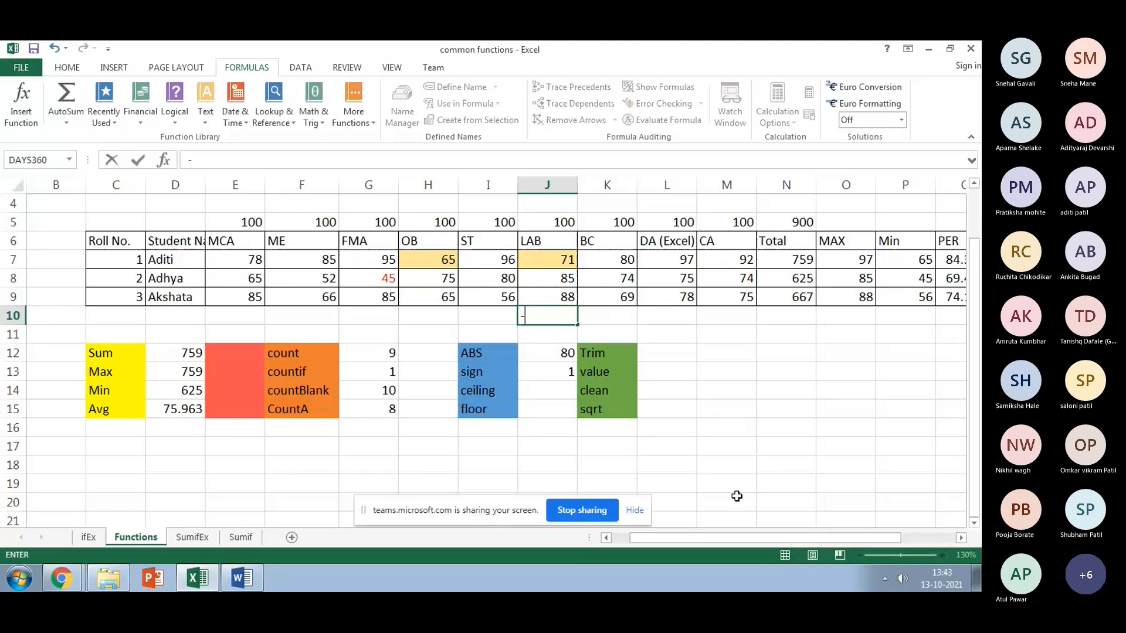
pyautogui.write('80')
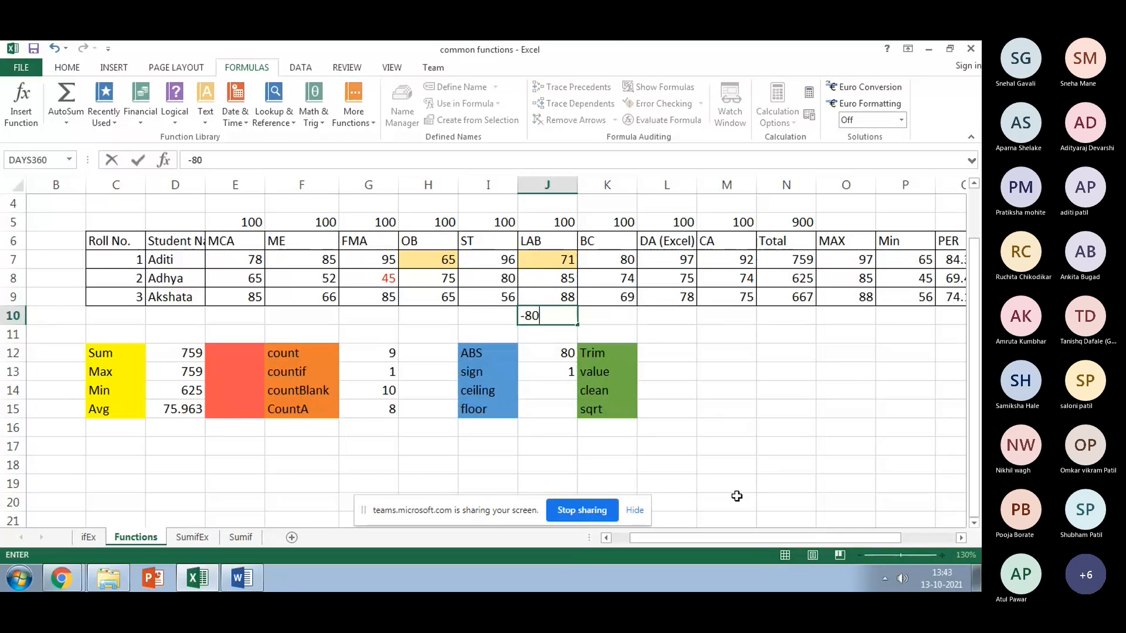
pyautogui.press('Return')
pyautogui.click(557, 388)
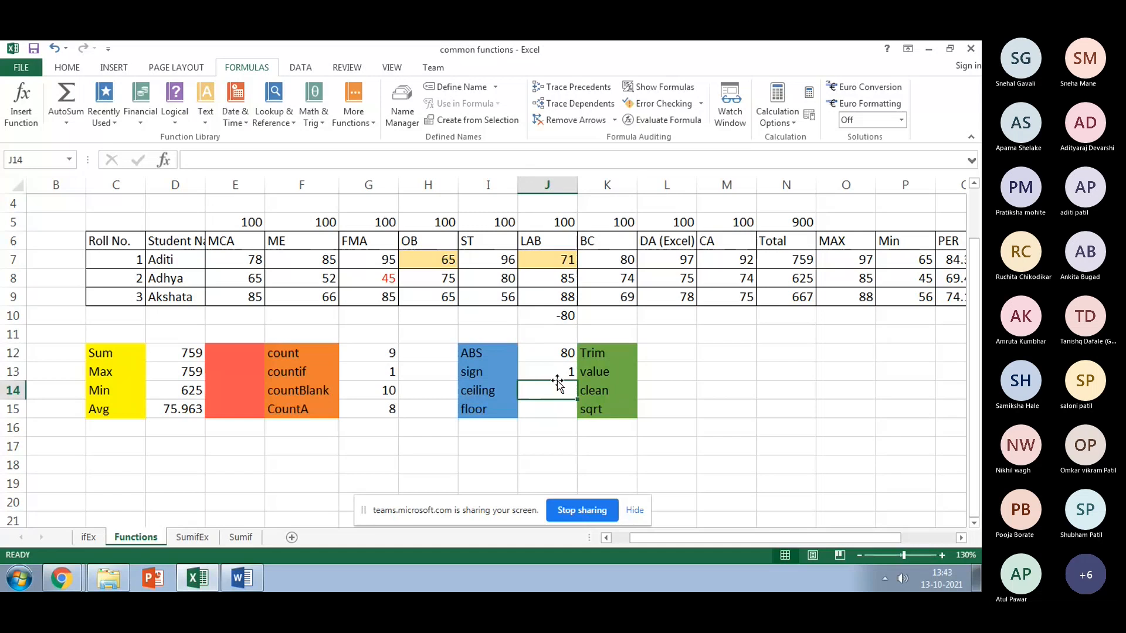
pyautogui.click(558, 374)
pyautogui.click(292, 159)
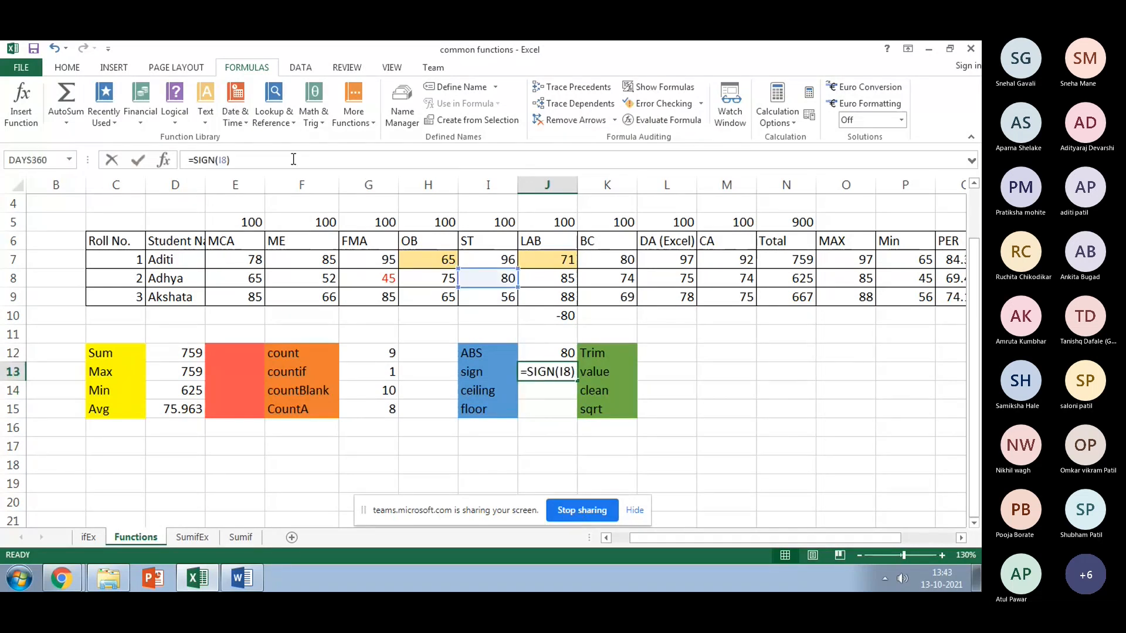
pyautogui.press('BackSpace')
pyautogui.press('BackSpace')
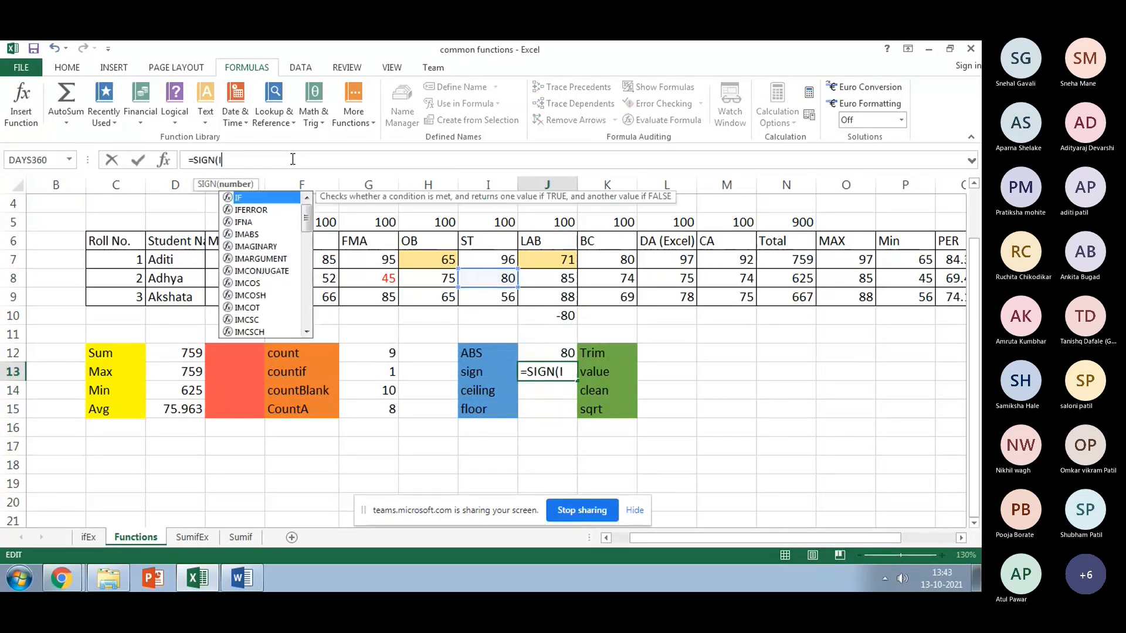
pyautogui.press('BackSpace')
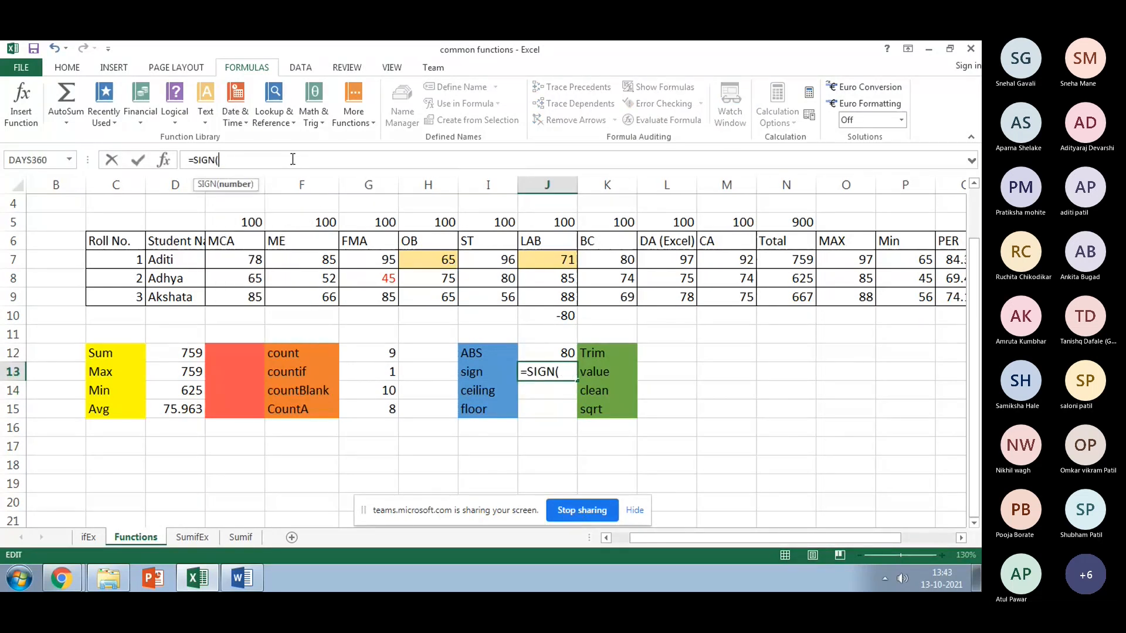
pyautogui.click(558, 316)
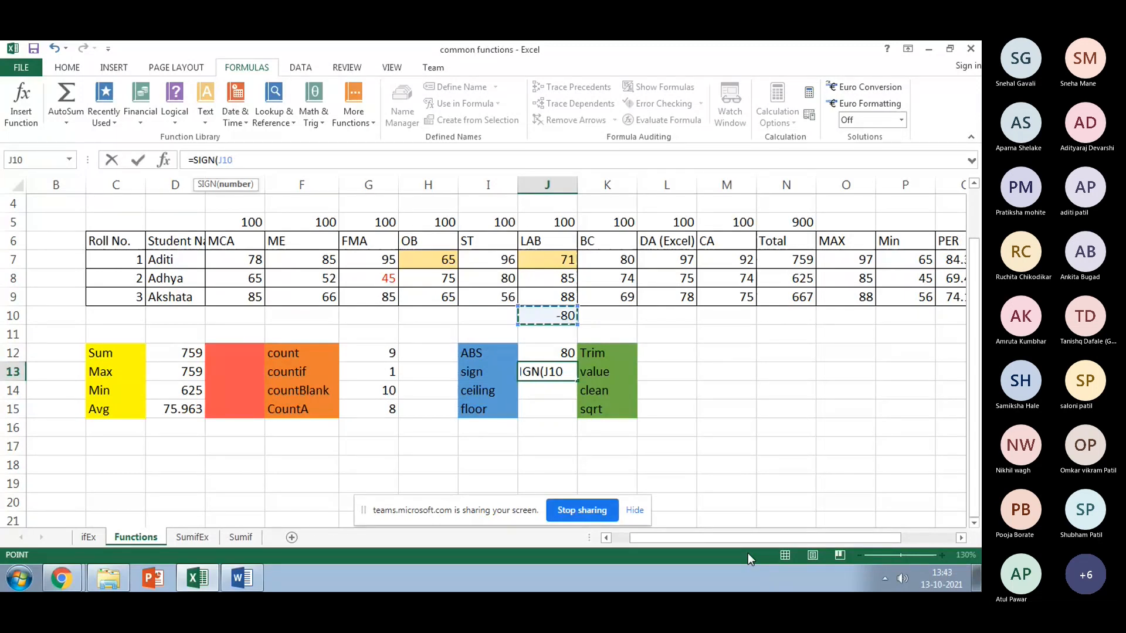
pyautogui.press('Return')
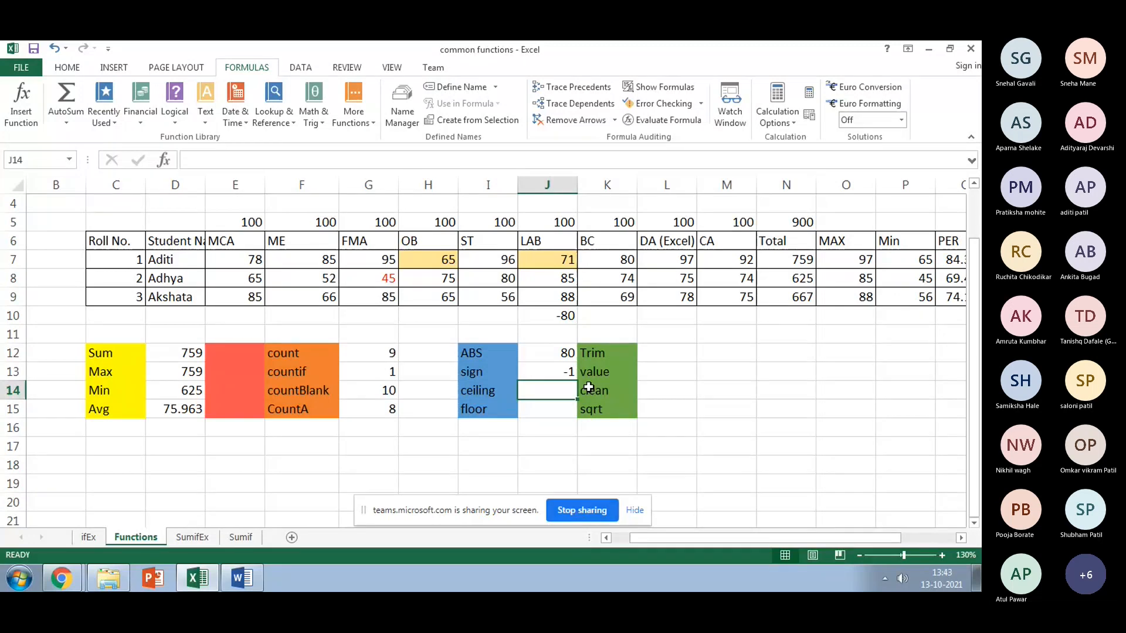
pyautogui.write('=ce')
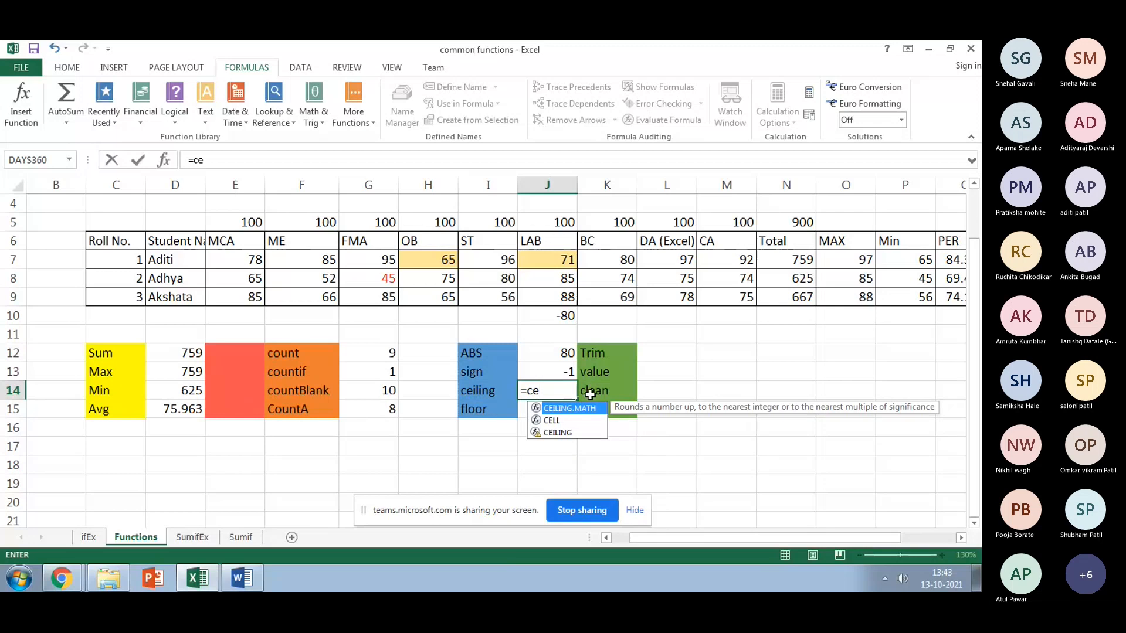
# Step: Enter =CEILING(Q7,3) in J14 after a one-argument attempt raises an error
pyautogui.click(564, 432)
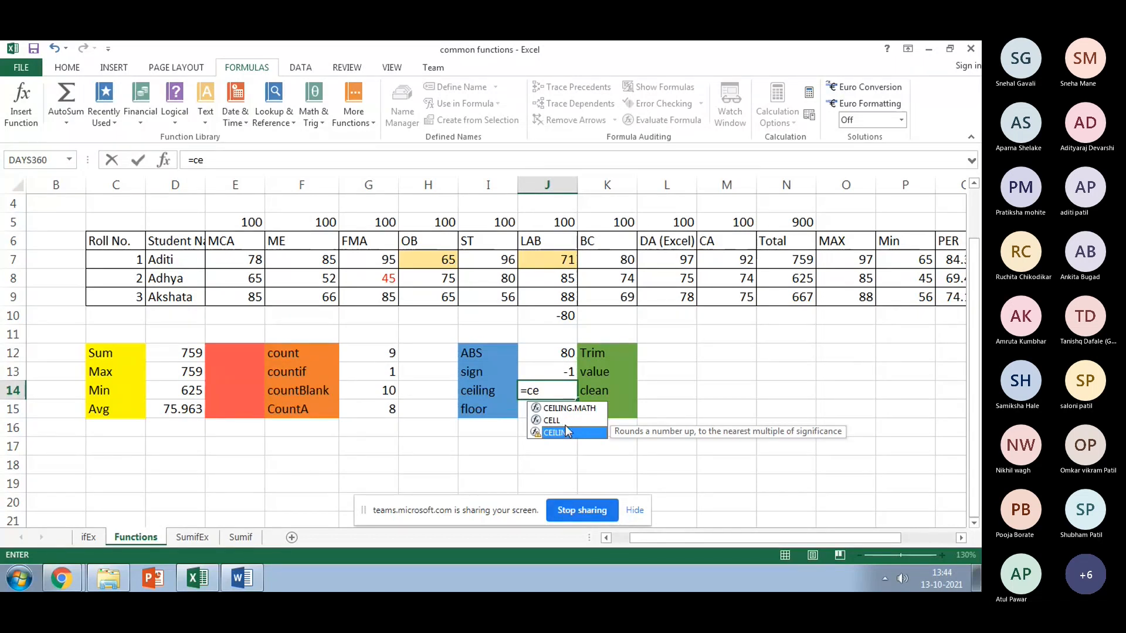
pyautogui.doubleClick(565, 431)
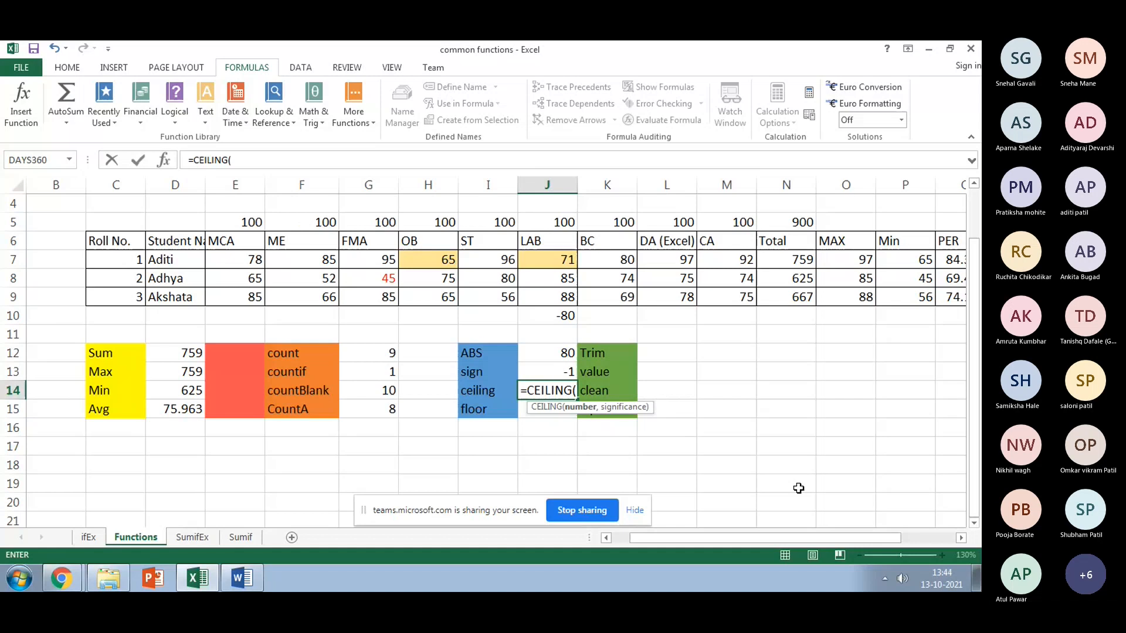
pyautogui.moveTo(754, 538); pyautogui.dragTo(795, 534)
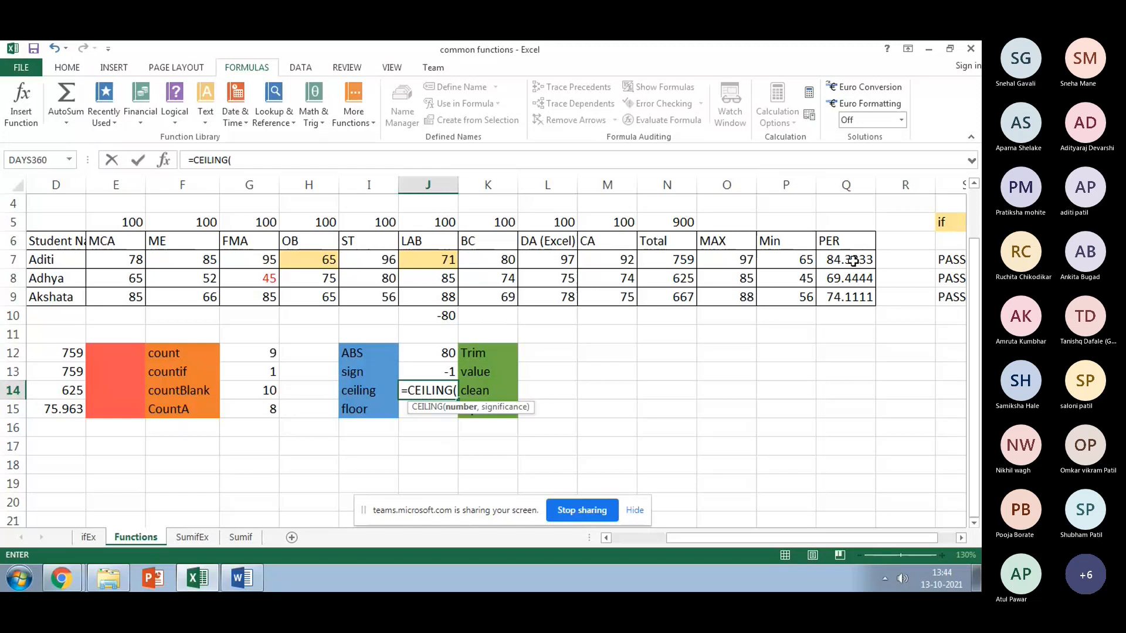
pyautogui.click(853, 260)
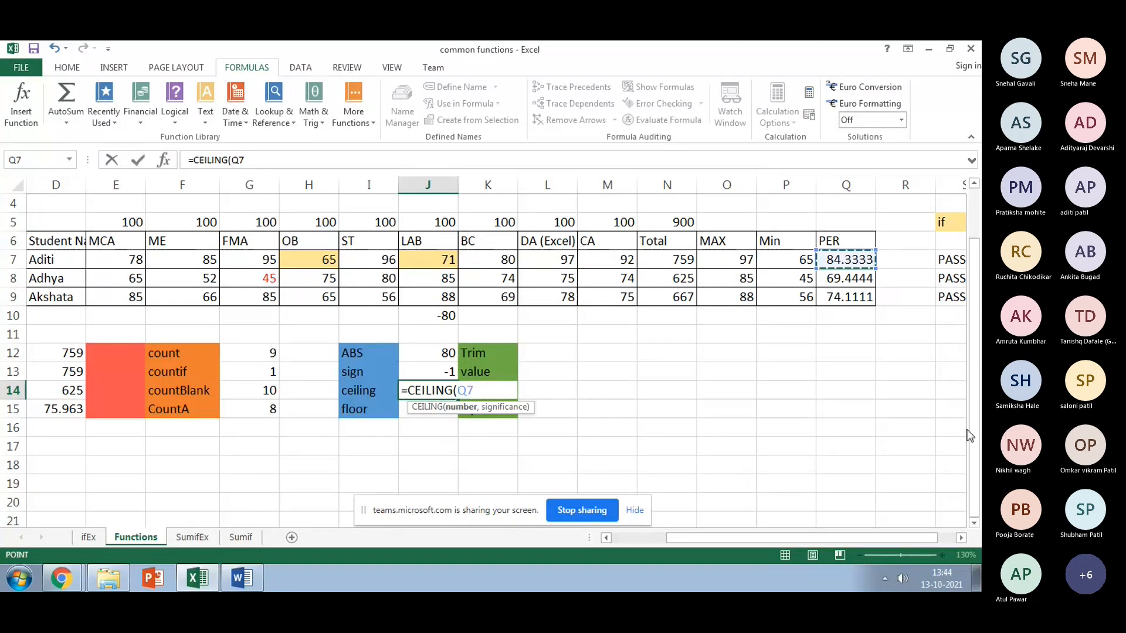
pyautogui.write(')')
pyautogui.press('Return')
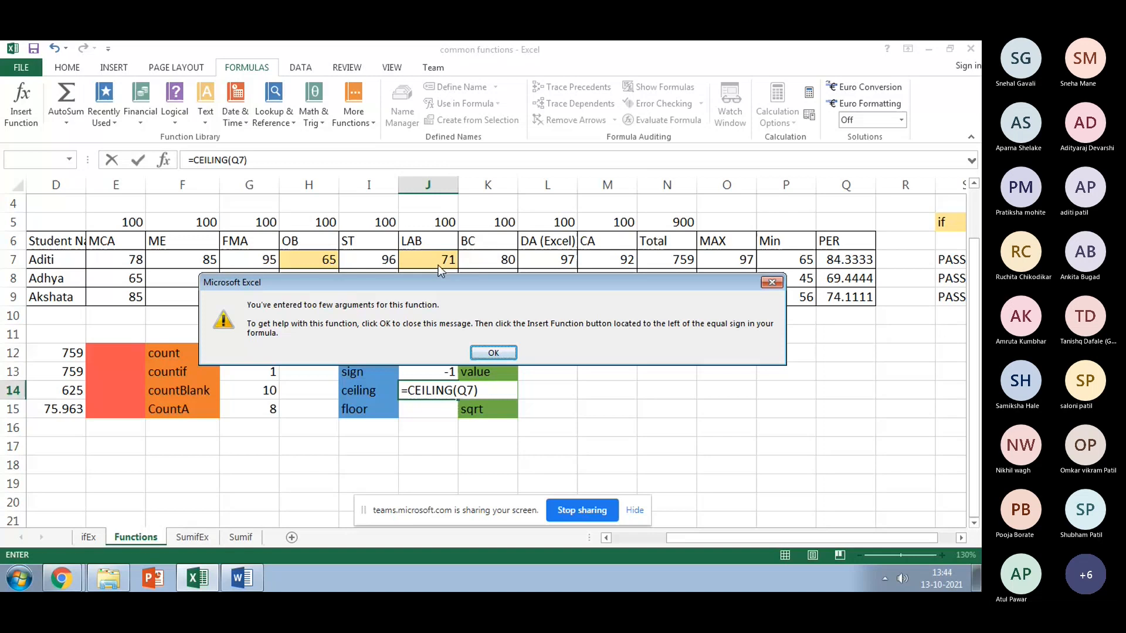
pyautogui.click(492, 352)
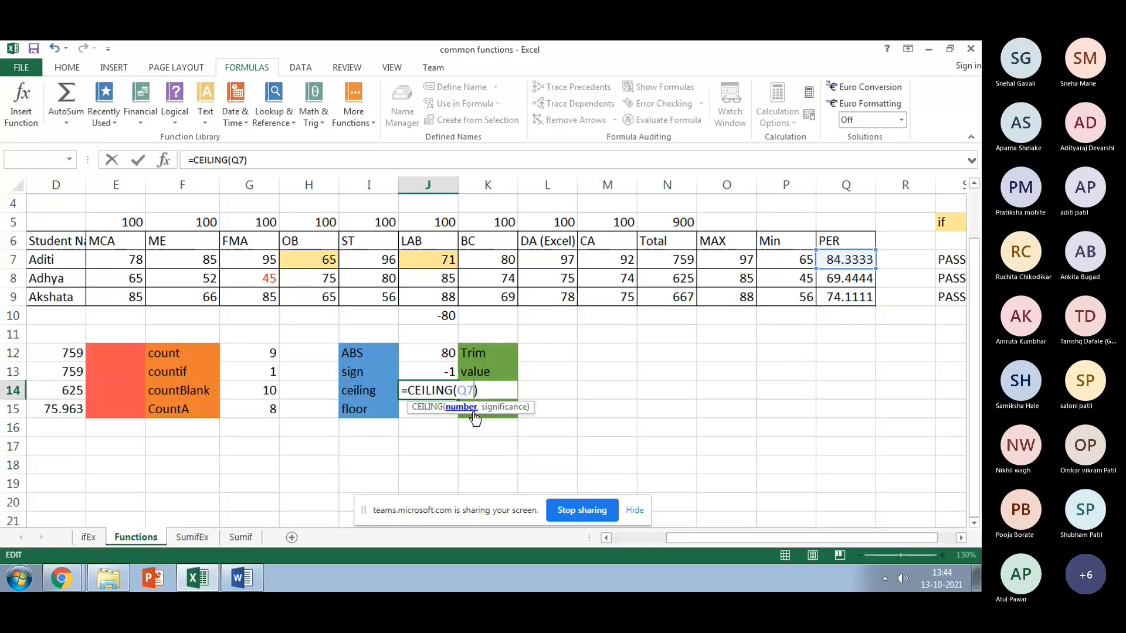
pyautogui.write(',')
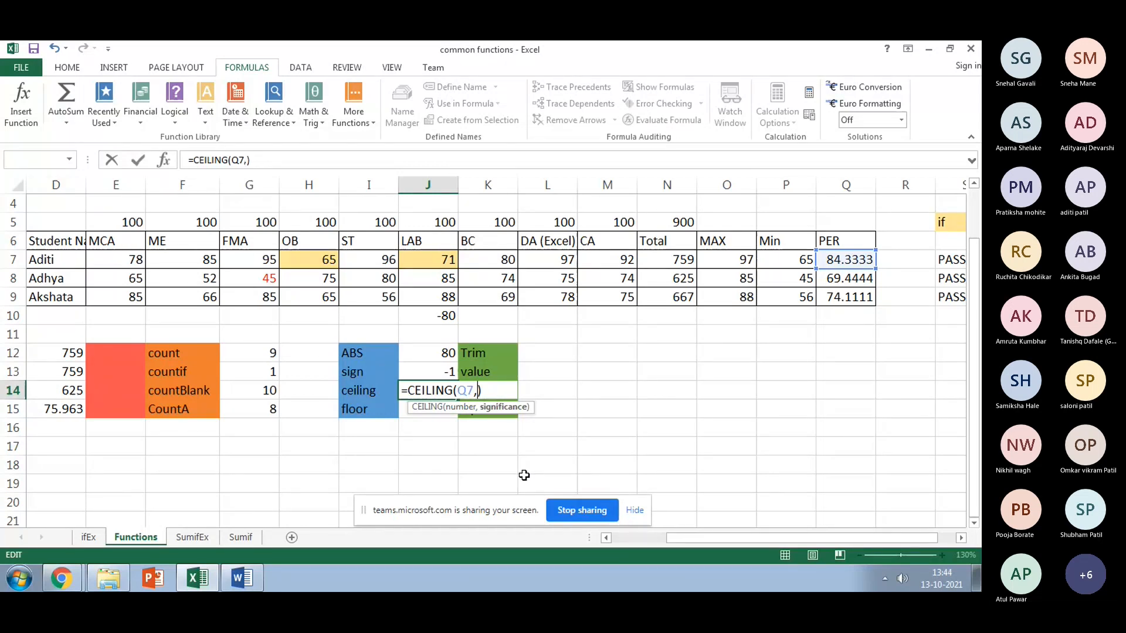
pyautogui.write('3')
pyautogui.press('Return')
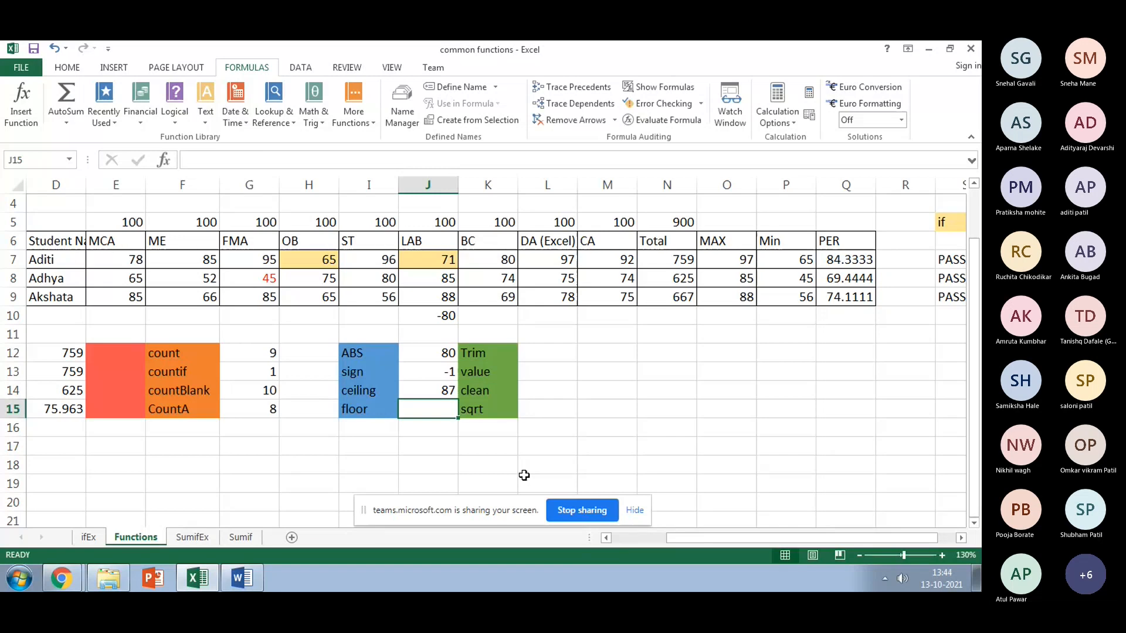
# Step: Try significances 1, 2, 4 and 5 in J14's CEILING, giving 85, 86, 88 and 85
pyautogui.click(438, 389)
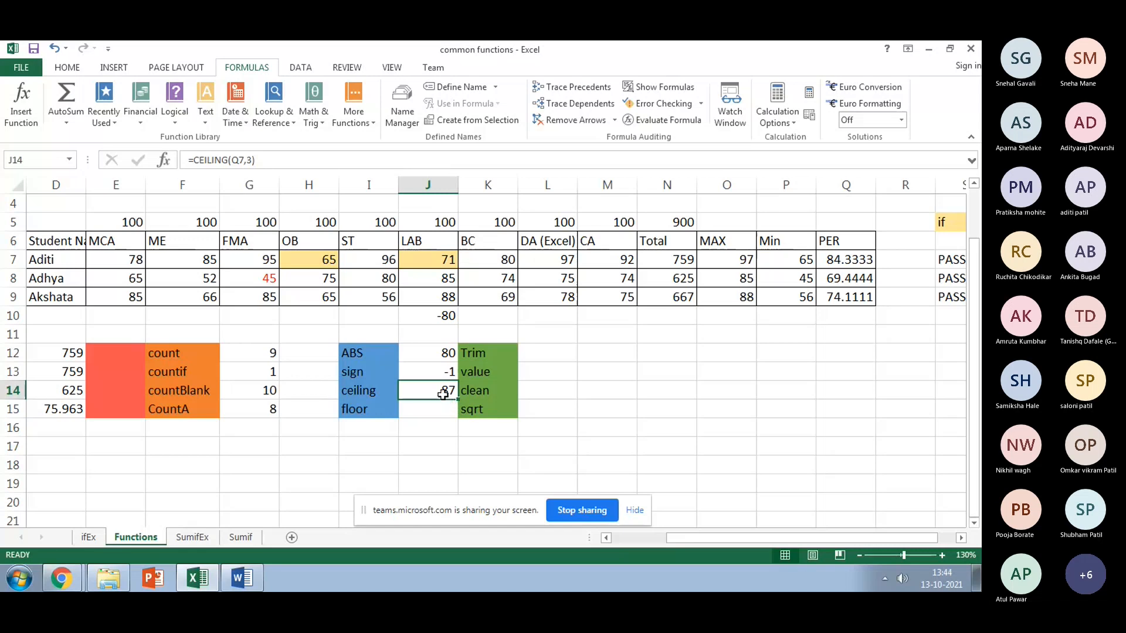
pyautogui.click(250, 158)
pyautogui.press('Return')
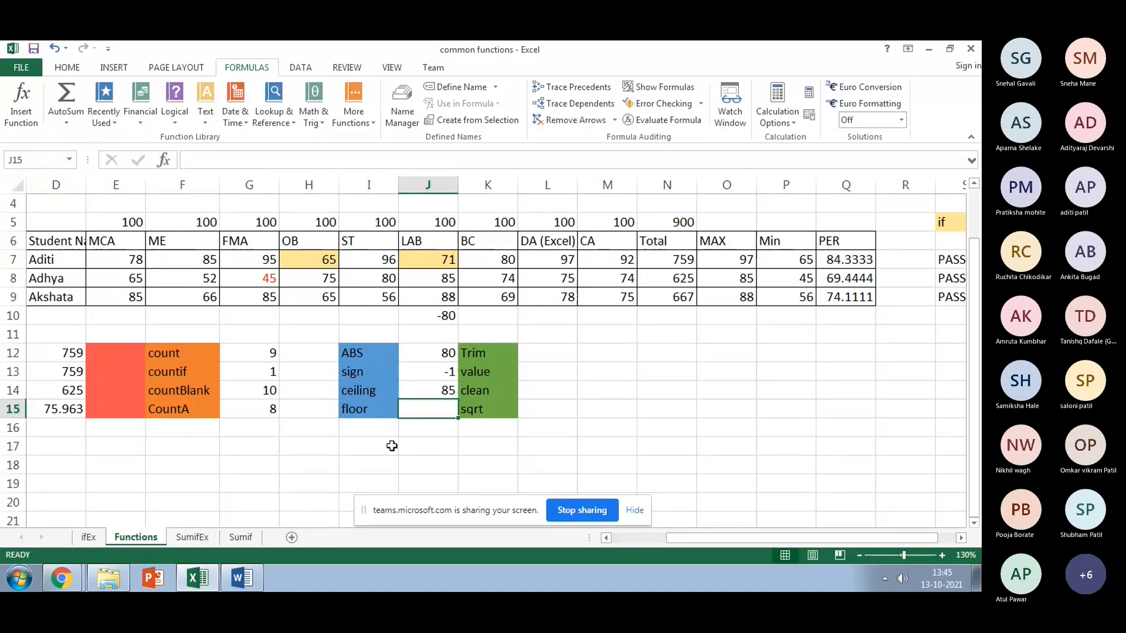
pyautogui.click(434, 394)
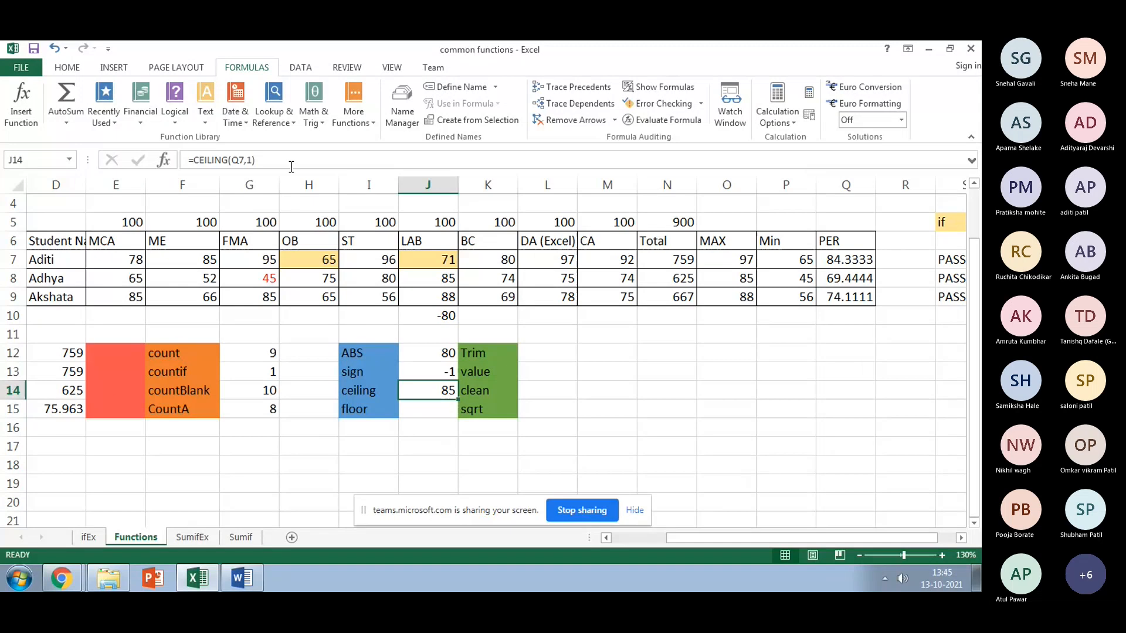
pyautogui.click(251, 162)
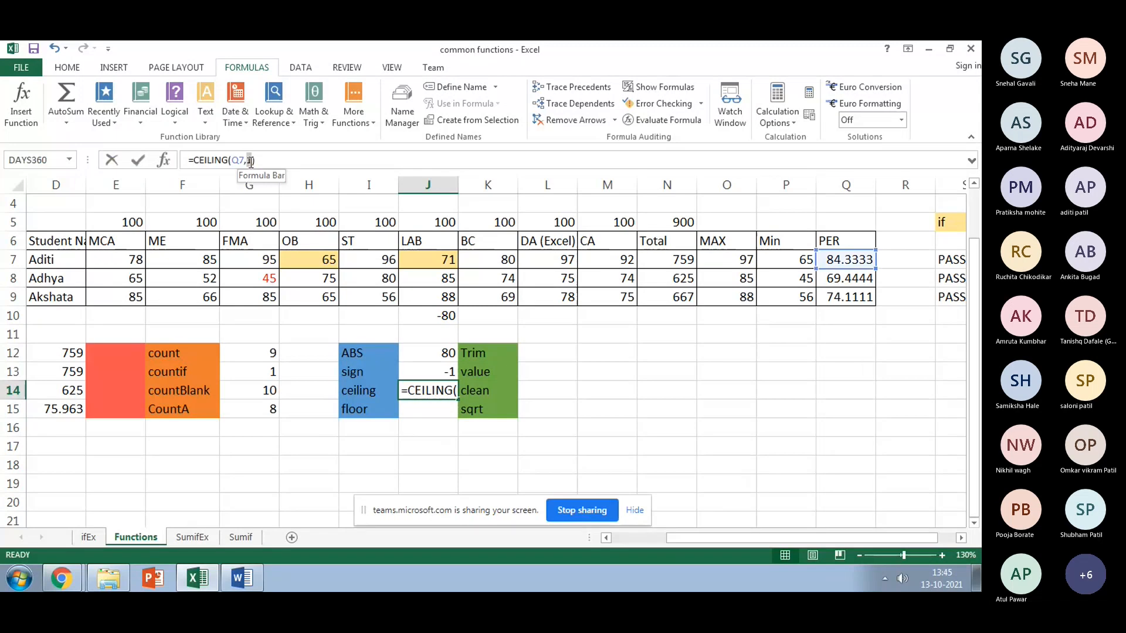
pyautogui.press('Return')
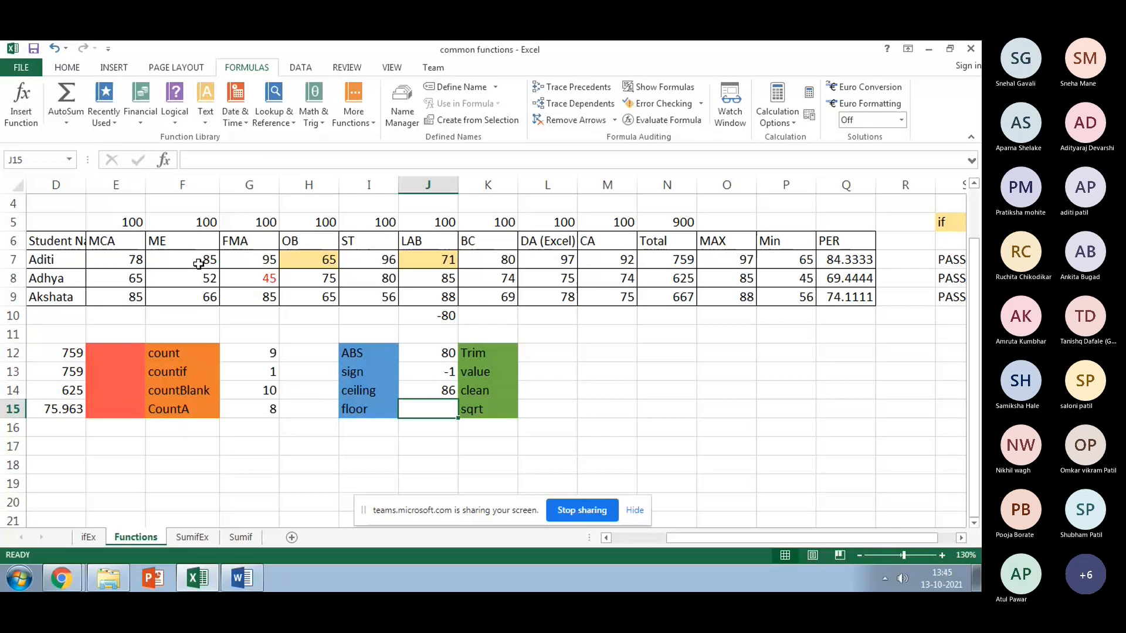
pyautogui.click(425, 392)
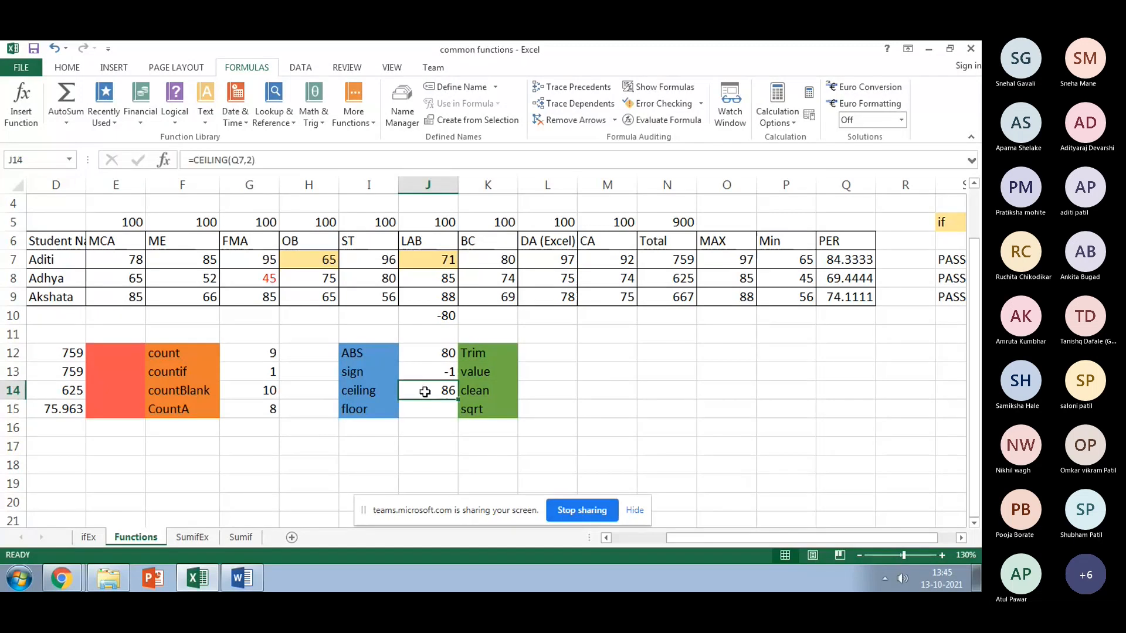
pyautogui.click(244, 160)
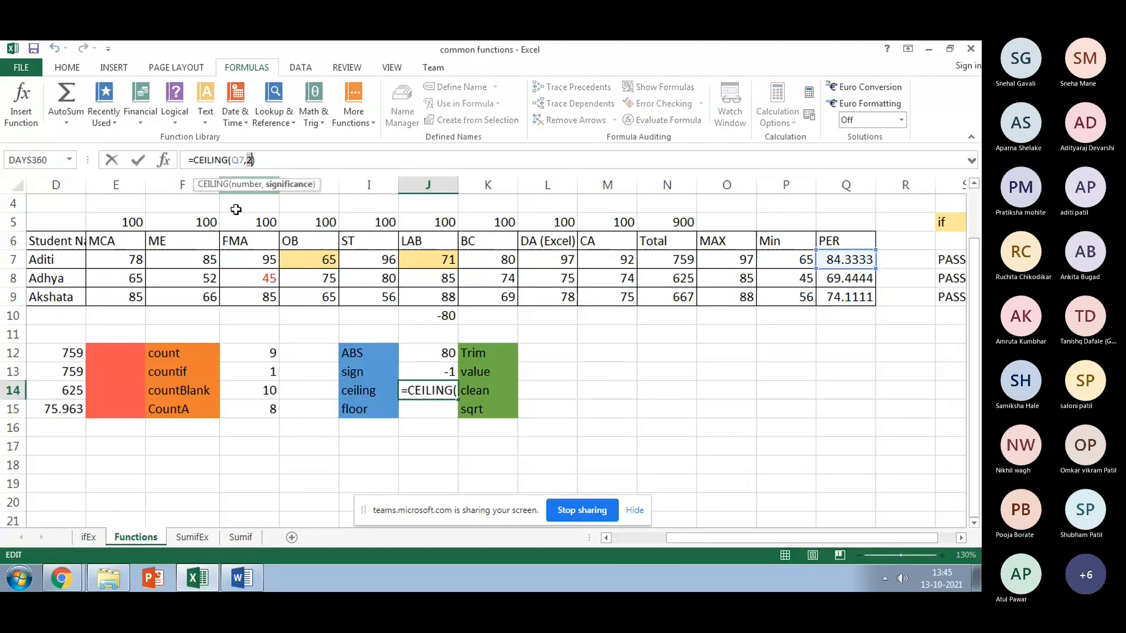
pyautogui.write('4')
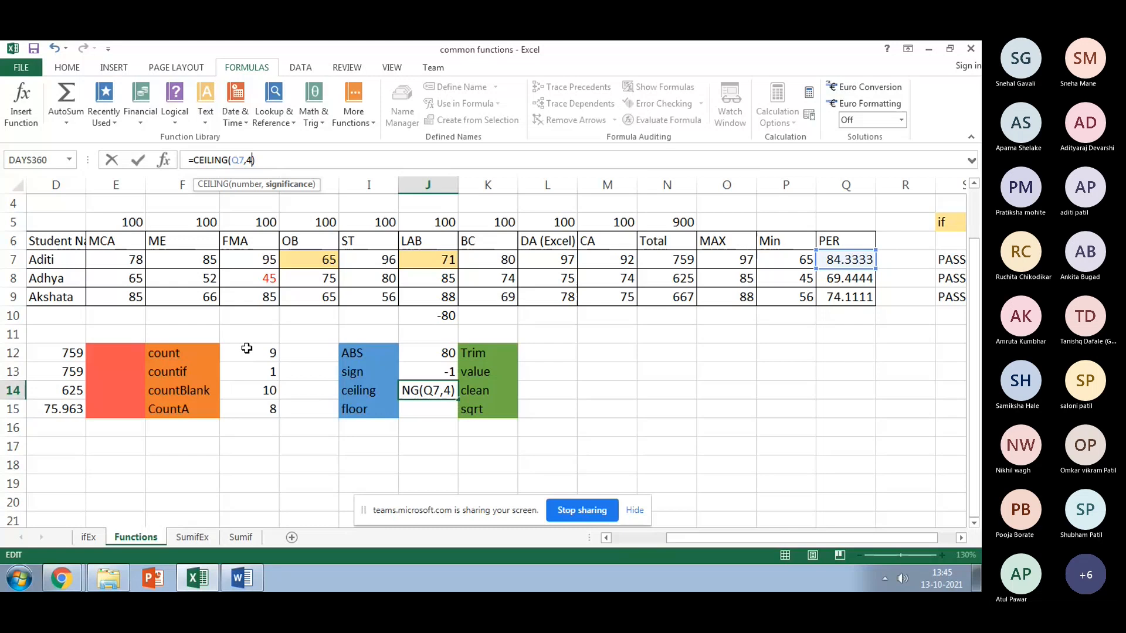
pyautogui.press('Return')
pyautogui.click(424, 393)
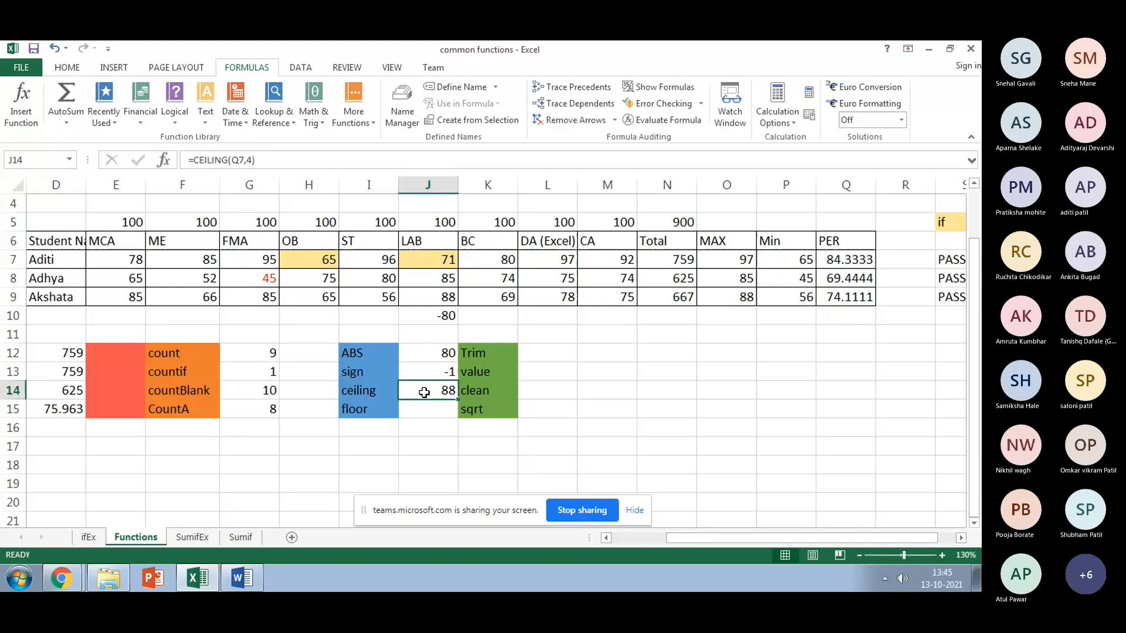
pyautogui.click(251, 160)
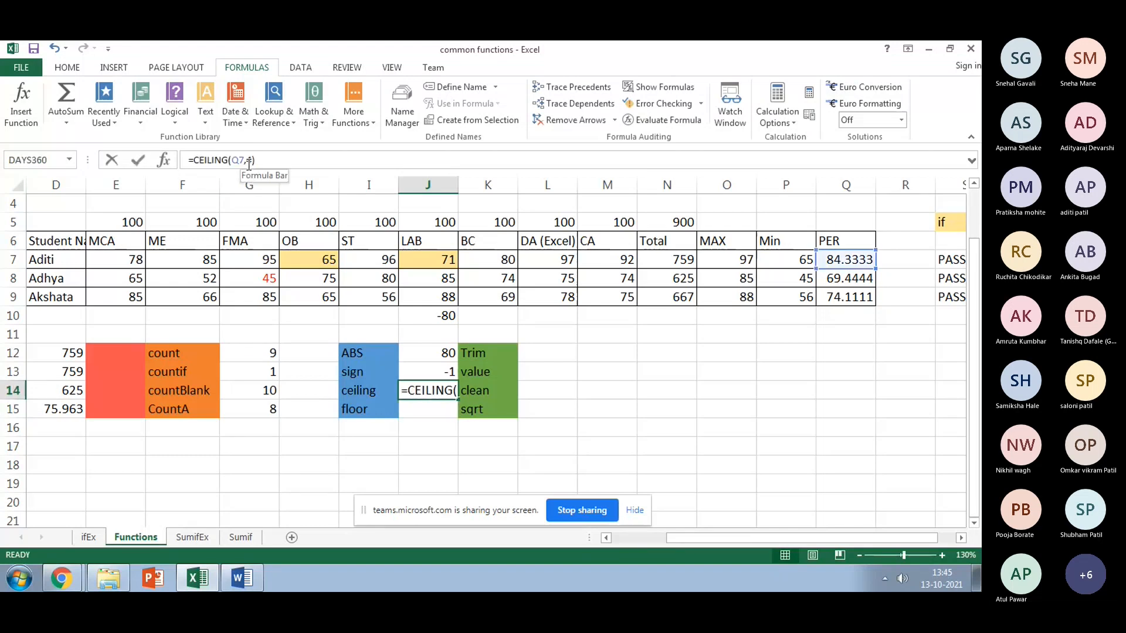
pyautogui.write('5')
pyautogui.press('Return')
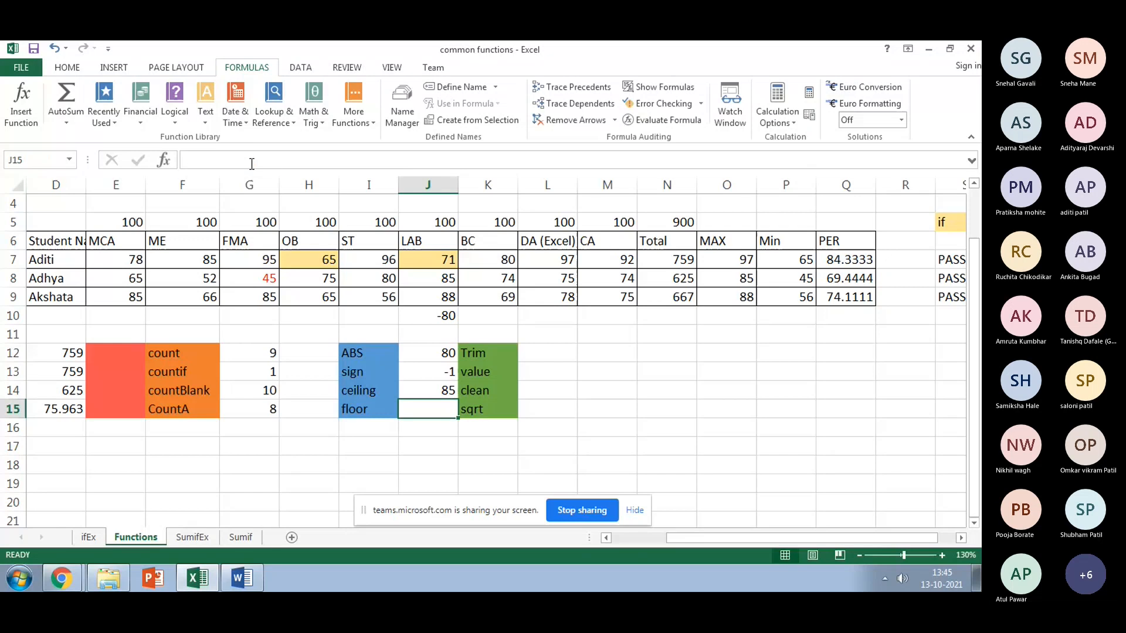
# Step: Cycle J14's CEILING significance through 1, 4 and 5 again, leaving the result at 85
pyautogui.click(421, 387)
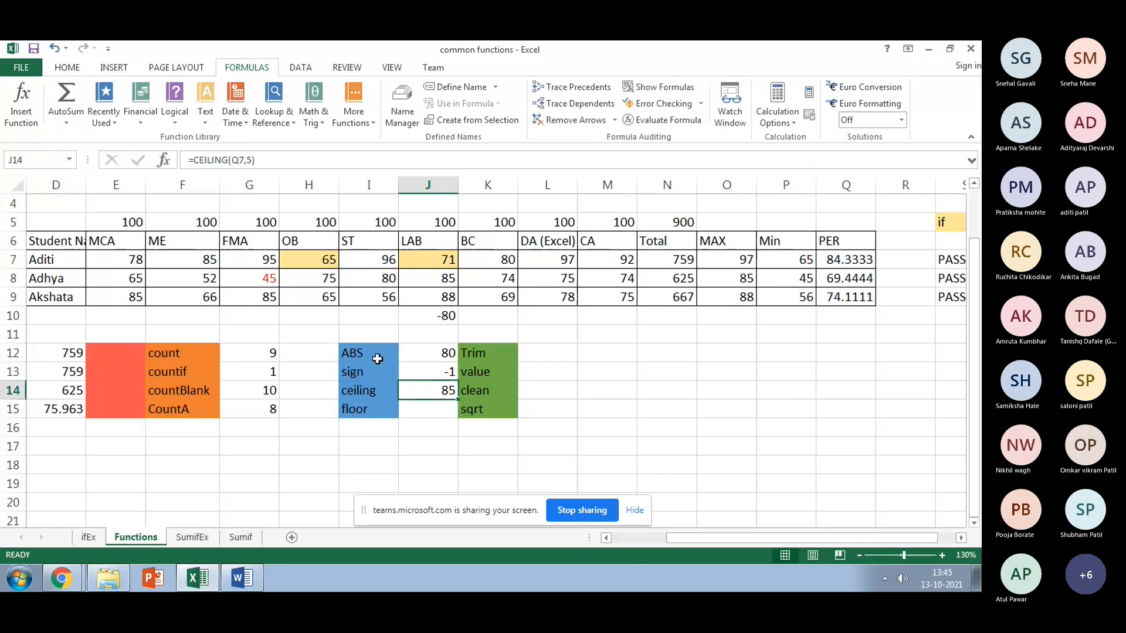
pyautogui.click(253, 161)
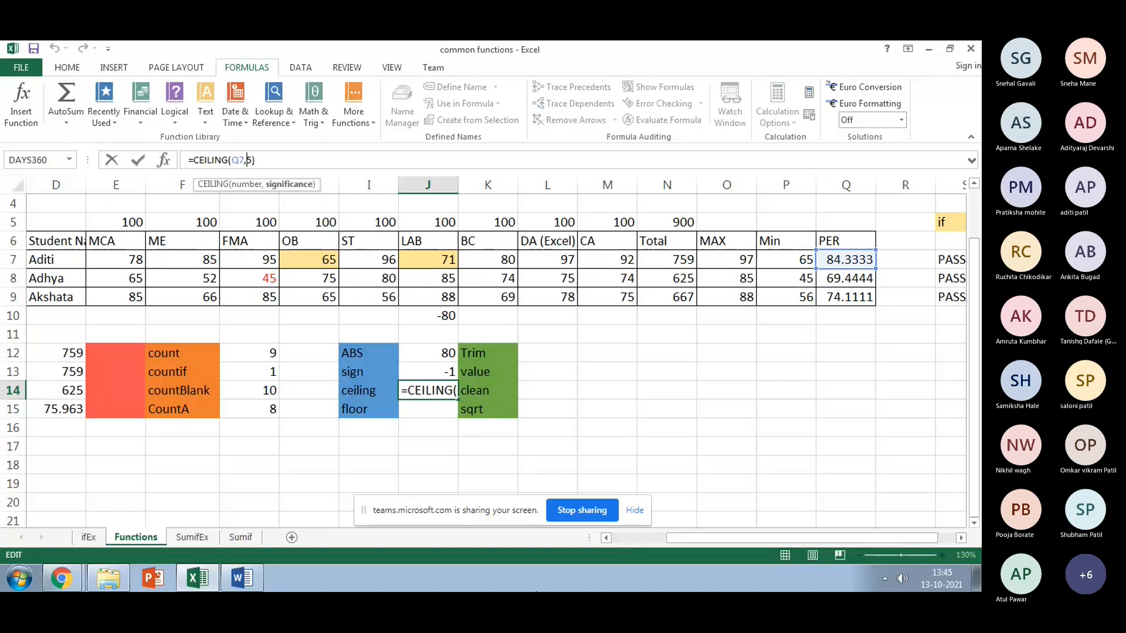
pyautogui.press('BackSpace')
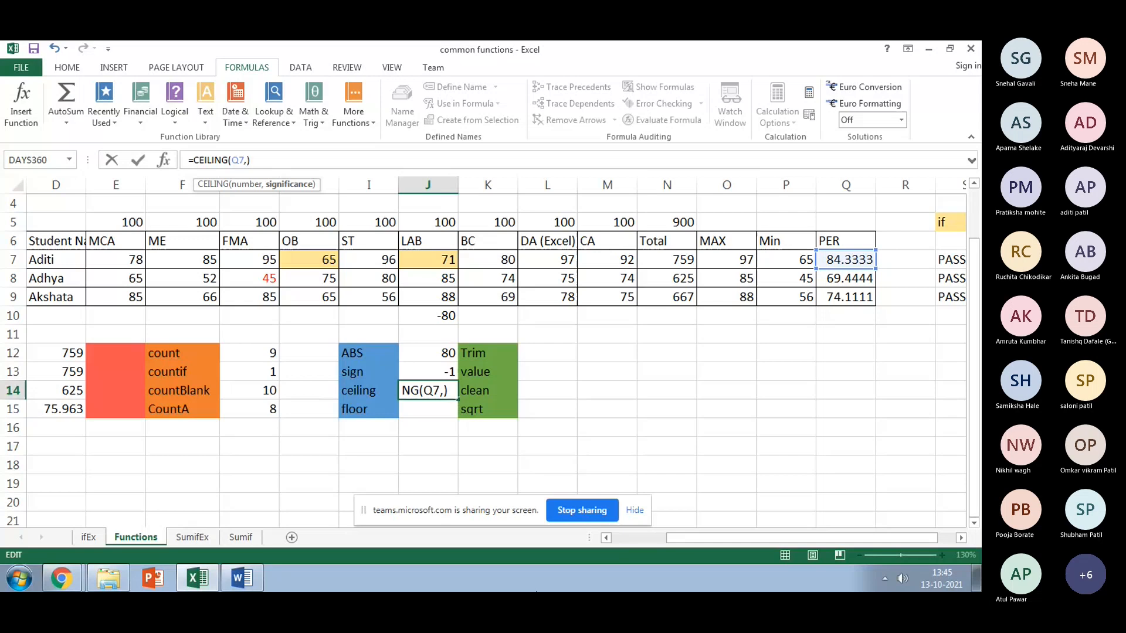
pyautogui.write('1')
pyautogui.press('Return')
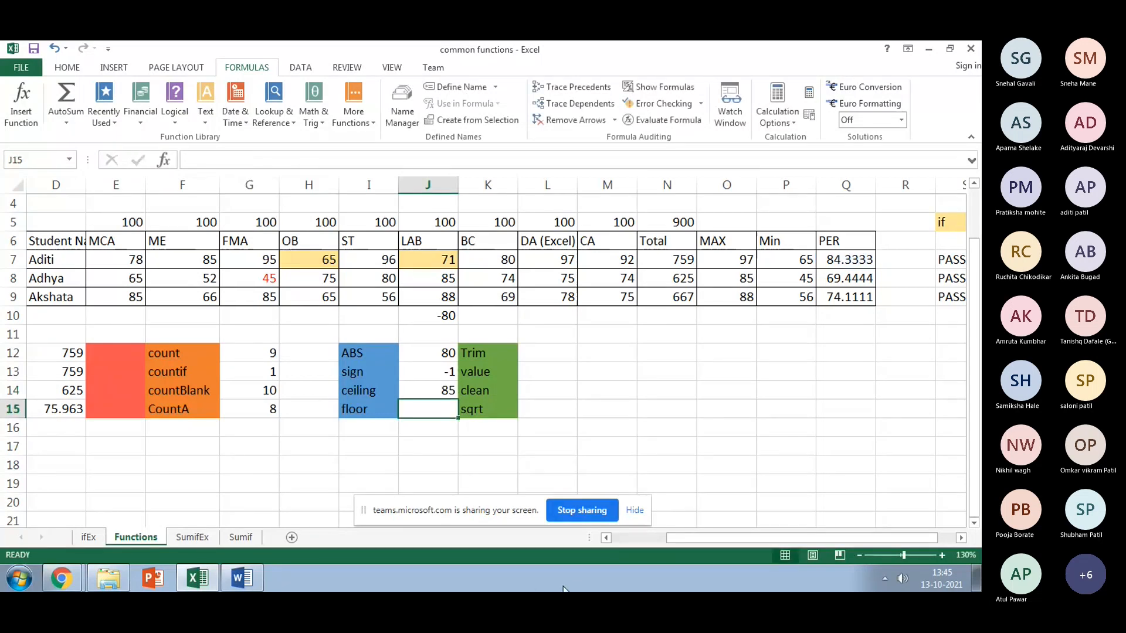
pyautogui.click(439, 391)
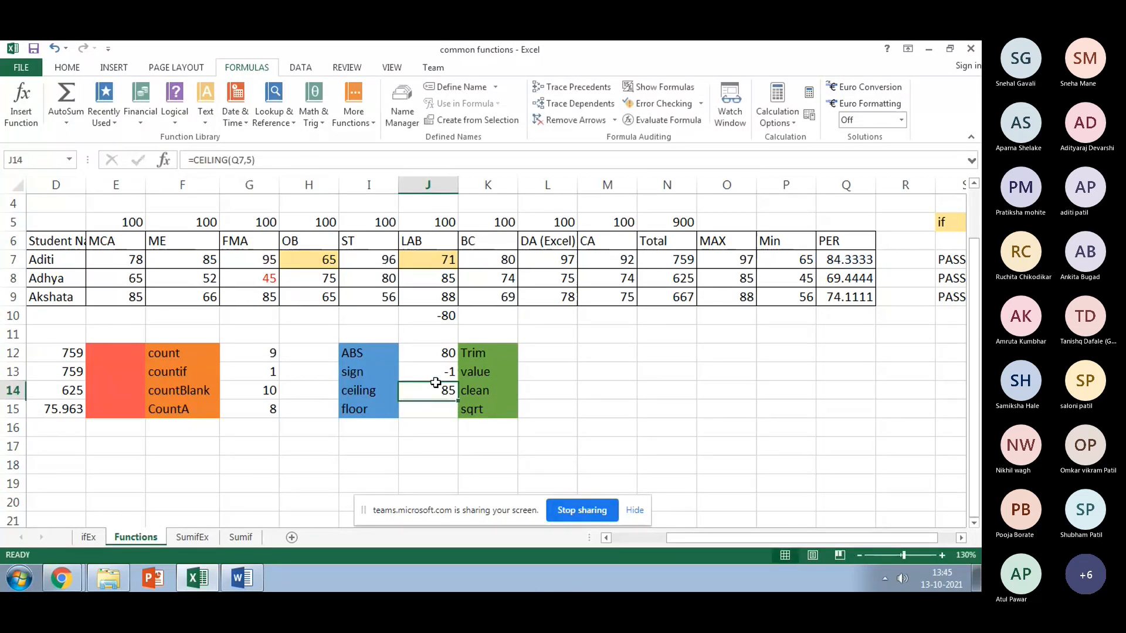
pyautogui.click(248, 159)
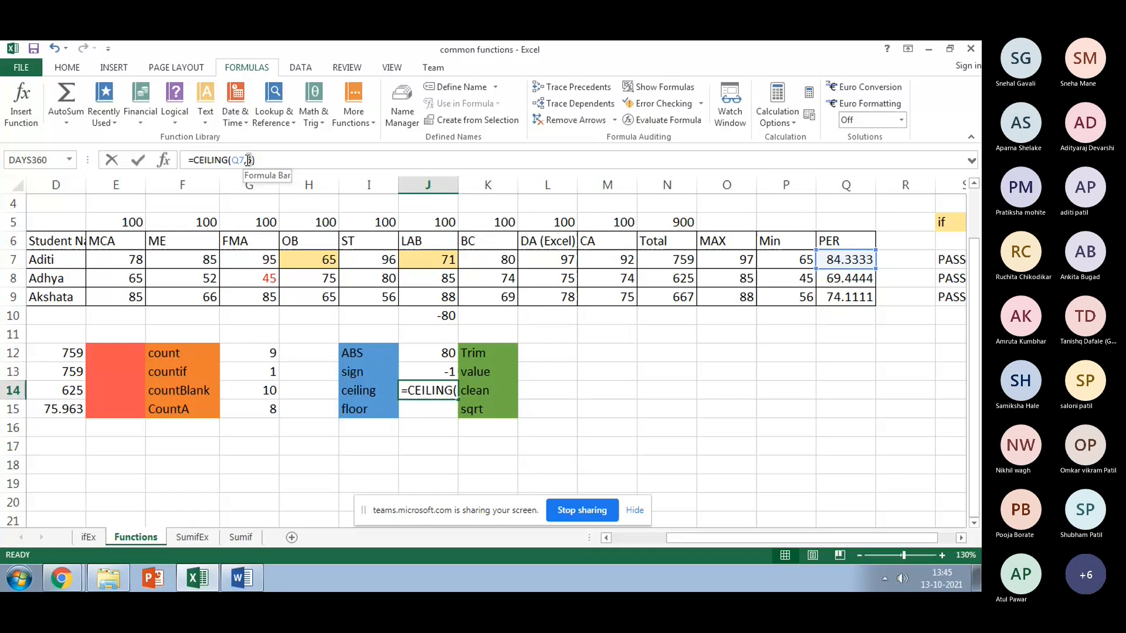
pyautogui.press('BackSpace')
pyautogui.write('4')
pyautogui.press('Return')
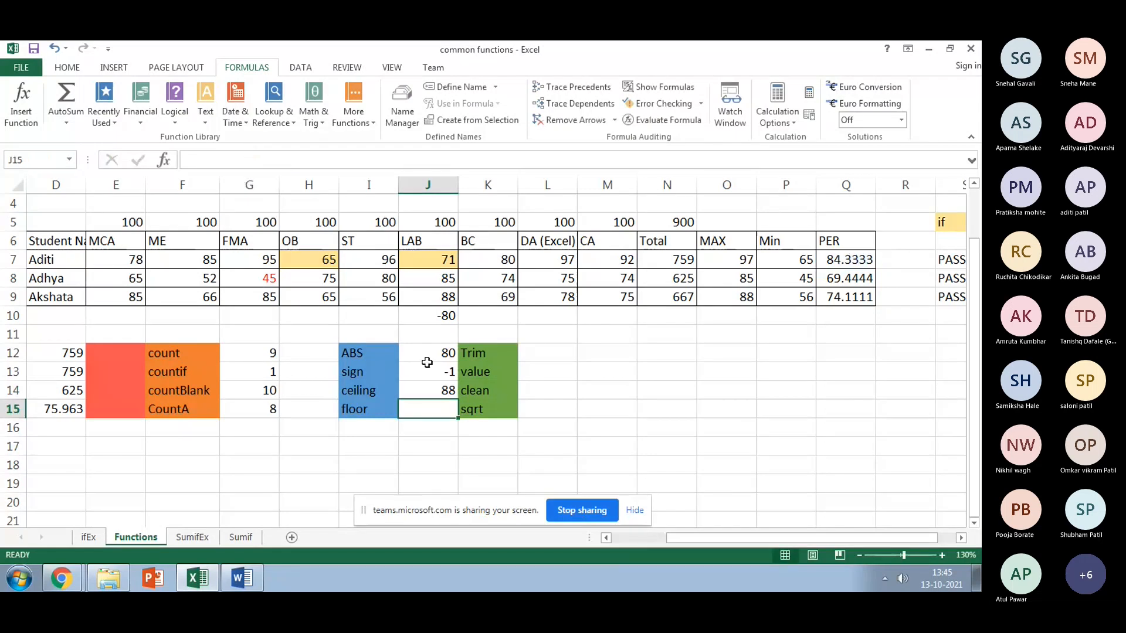
pyautogui.click(426, 393)
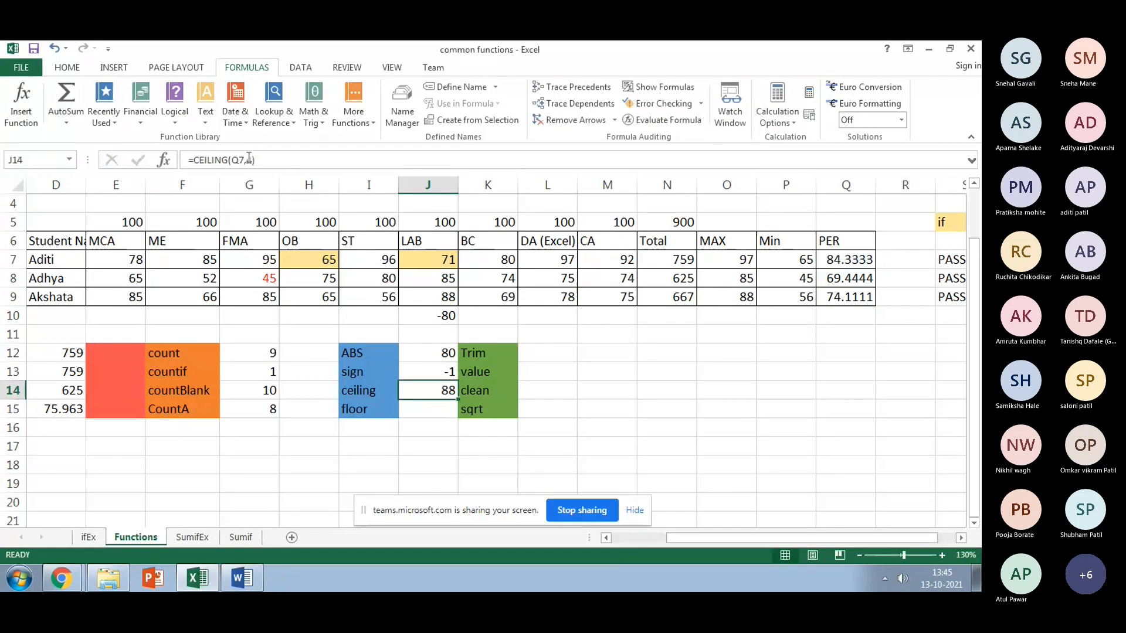
pyautogui.moveTo(248, 158); pyautogui.dragTo(255, 160)
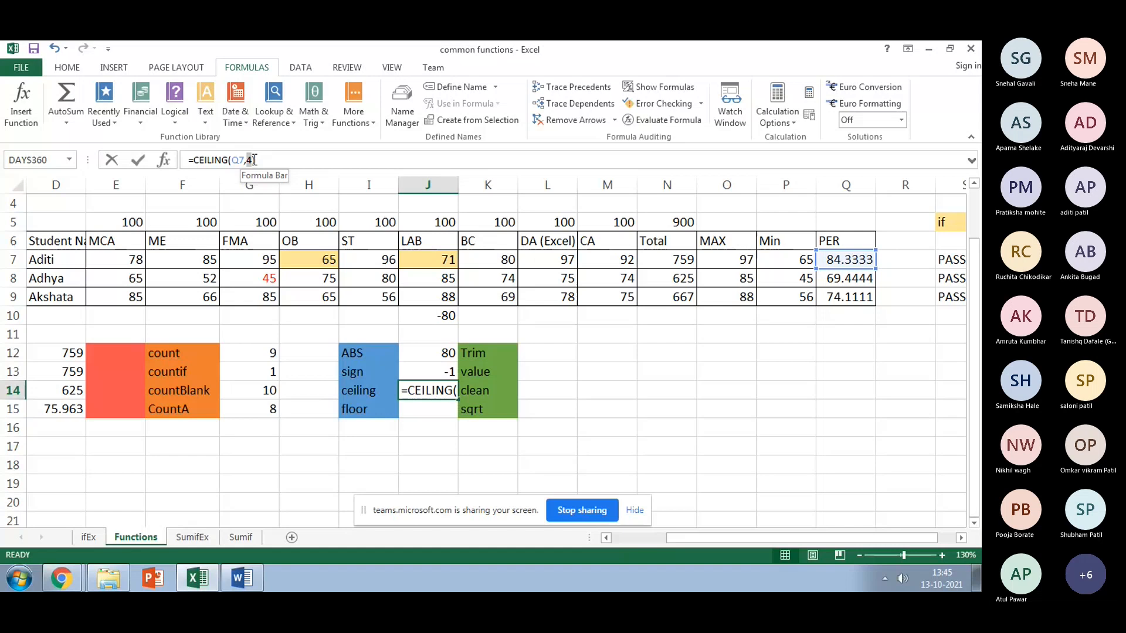
pyautogui.write('5')
pyautogui.press('Return')
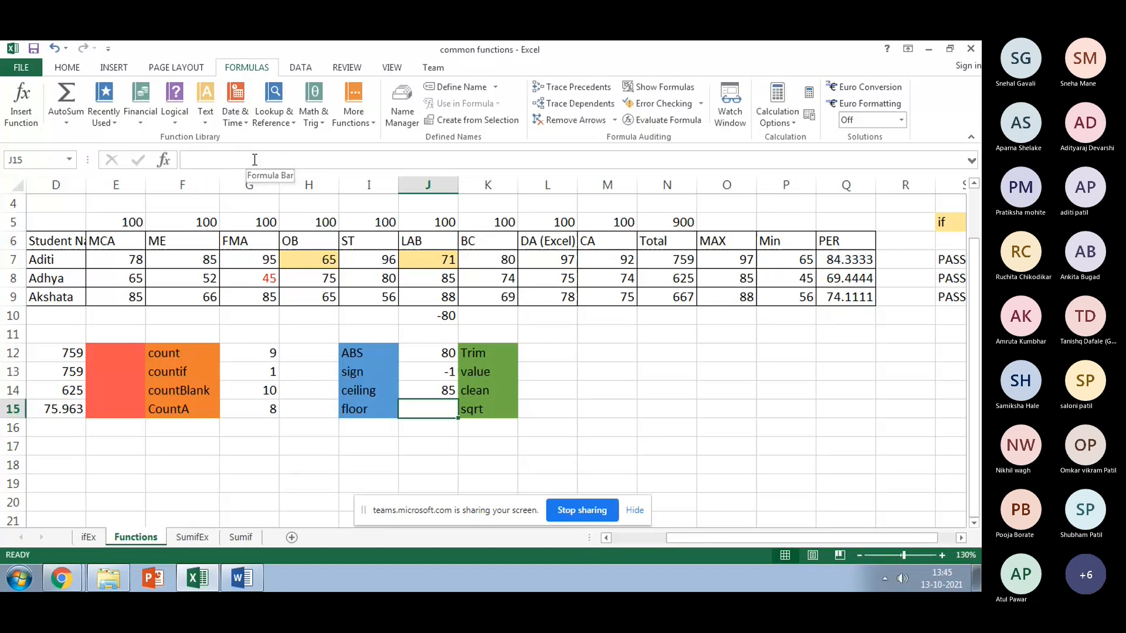
pyautogui.press('Up')
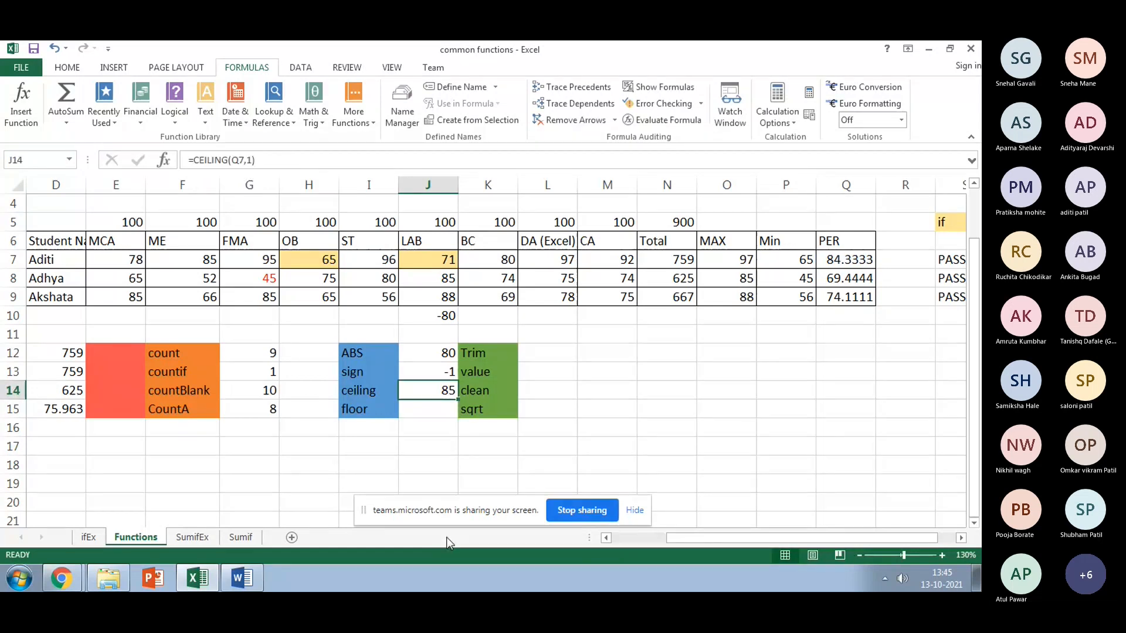
pyautogui.click(413, 410)
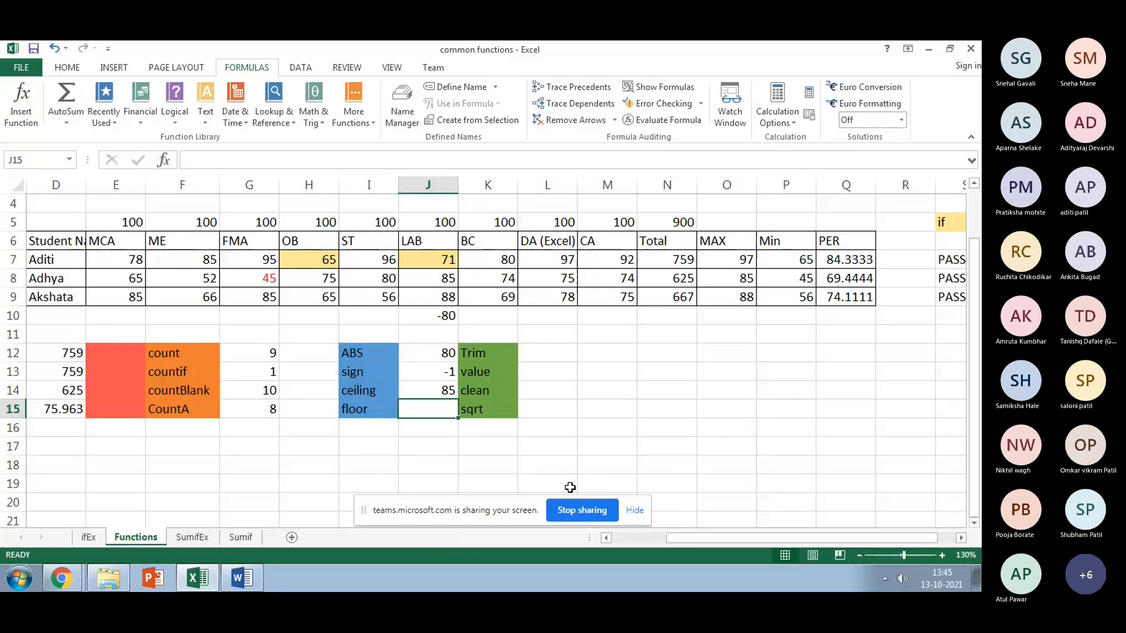
# Step: Enter =FLOOR(Q7,1) in J15, rounding 84.3333 down to 84
pyautogui.write('=')
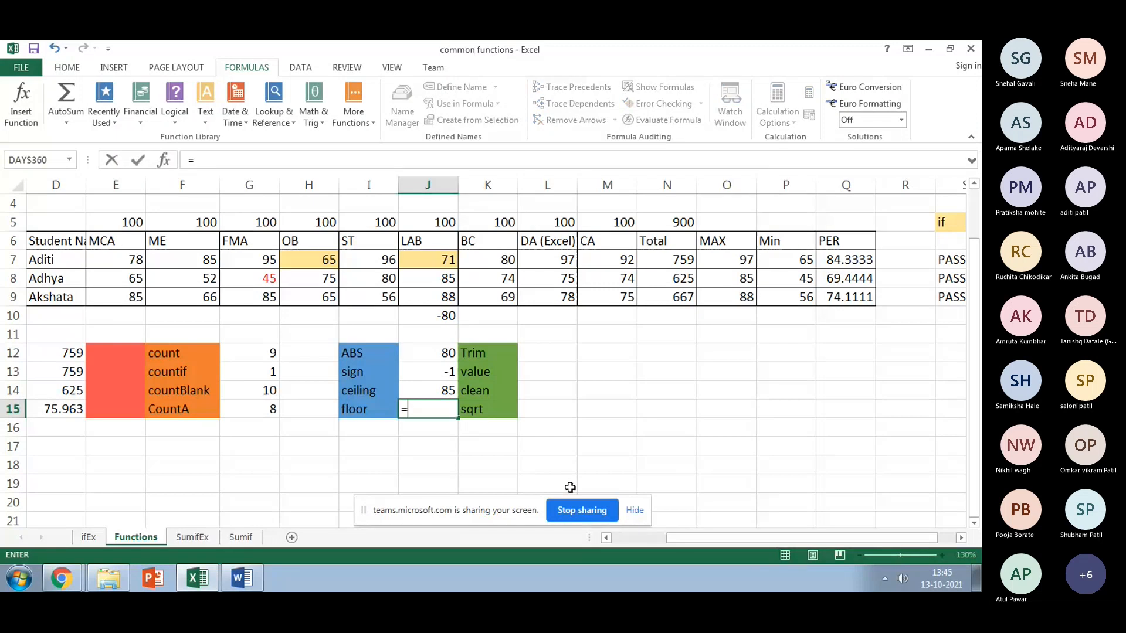
pyautogui.write('flo')
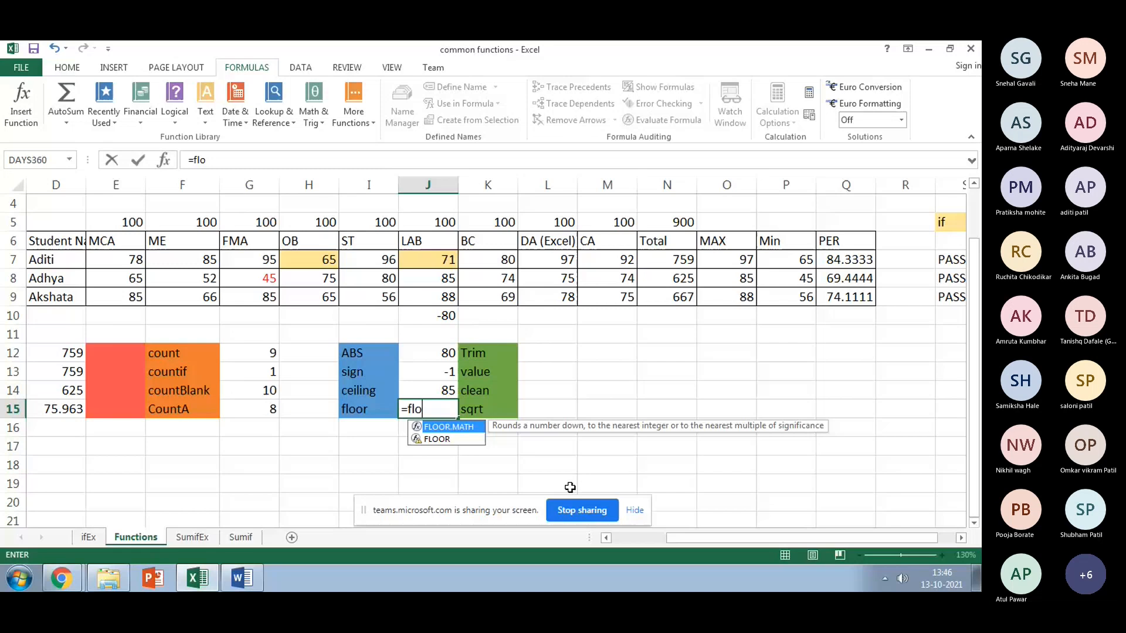
pyautogui.write('or(')
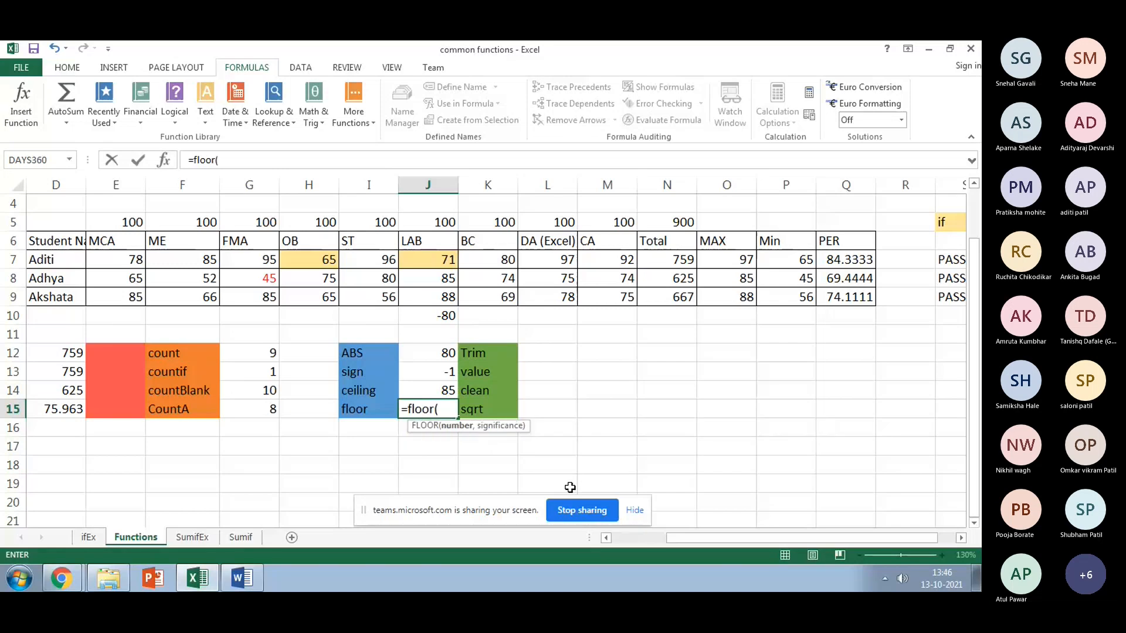
pyautogui.click(838, 261)
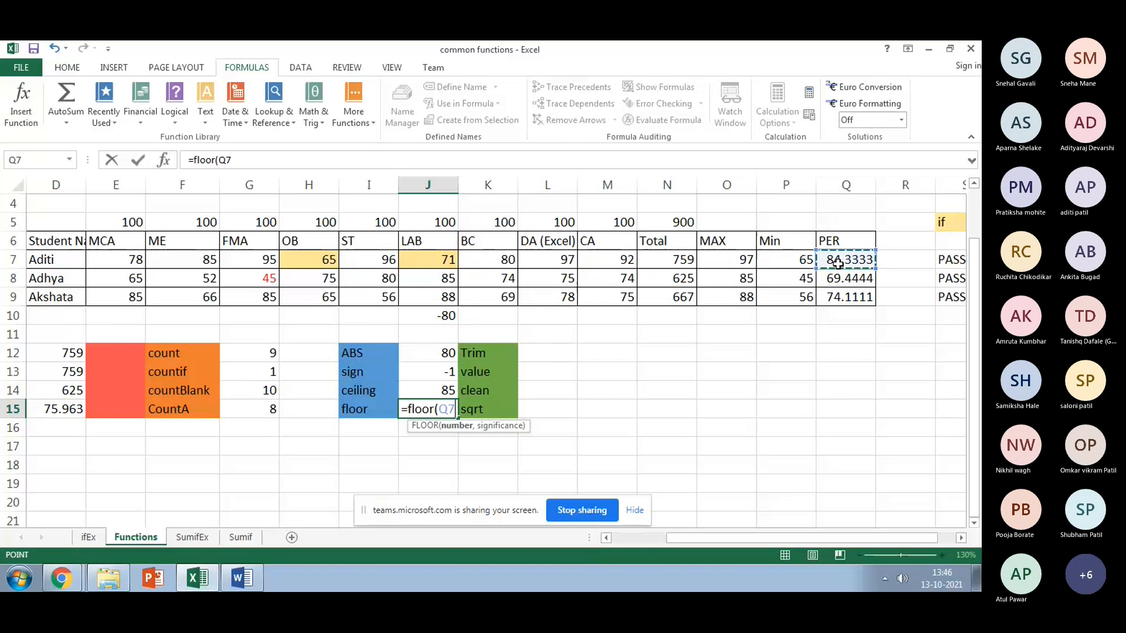
pyautogui.write(',1')
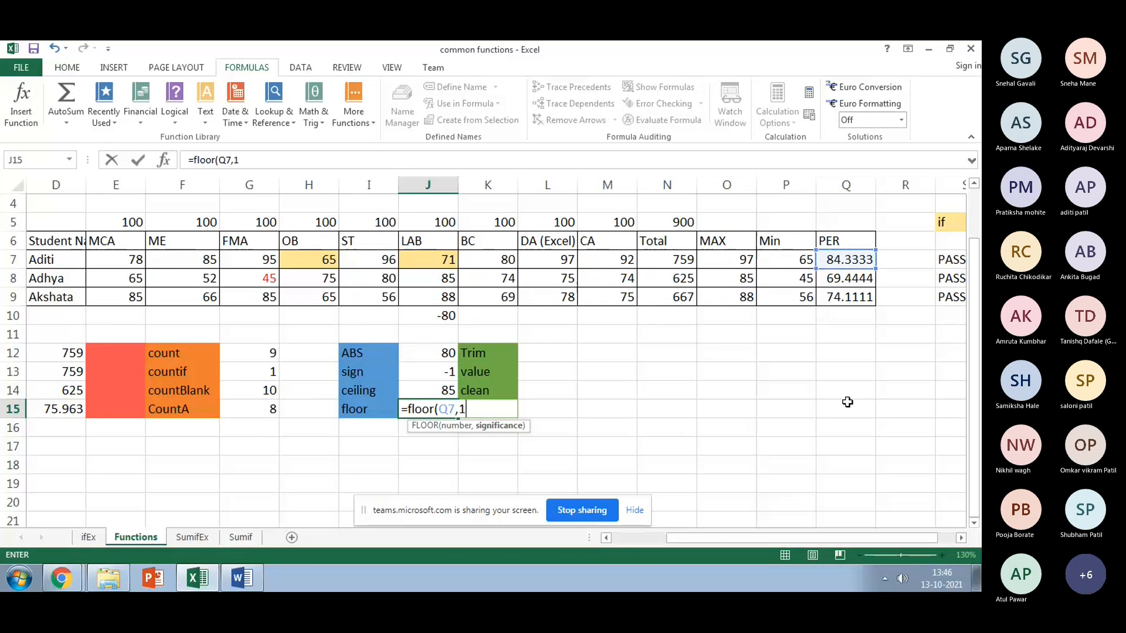
pyautogui.write(')')
pyautogui.press('Return')
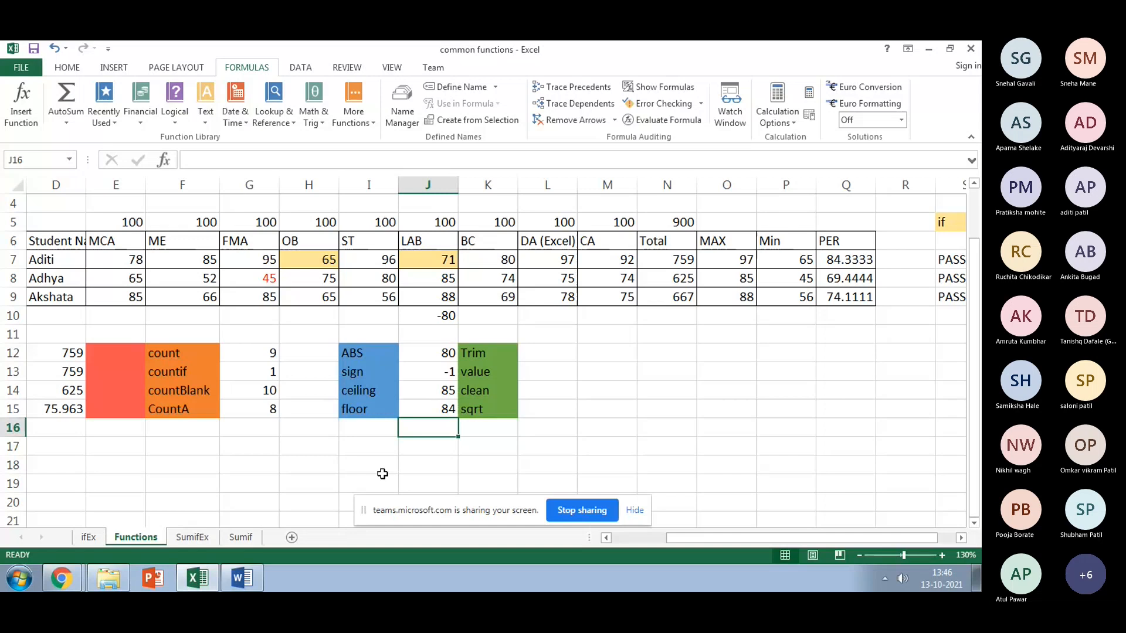
# Step: Change J15's FLOOR significance to 1 and then 2, comparing against the ceiling in J14
pyautogui.press('Up')
pyautogui.click(244, 160)
pyautogui.doubleClick(244, 160)
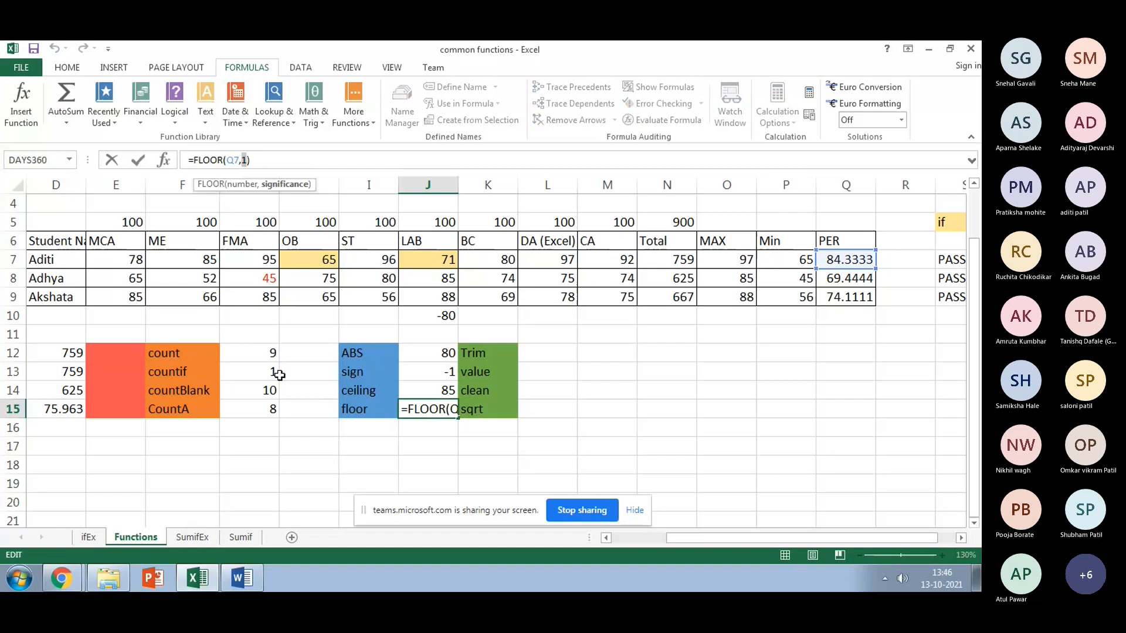
pyautogui.write('1')
pyautogui.press('Return')
pyautogui.click(422, 390)
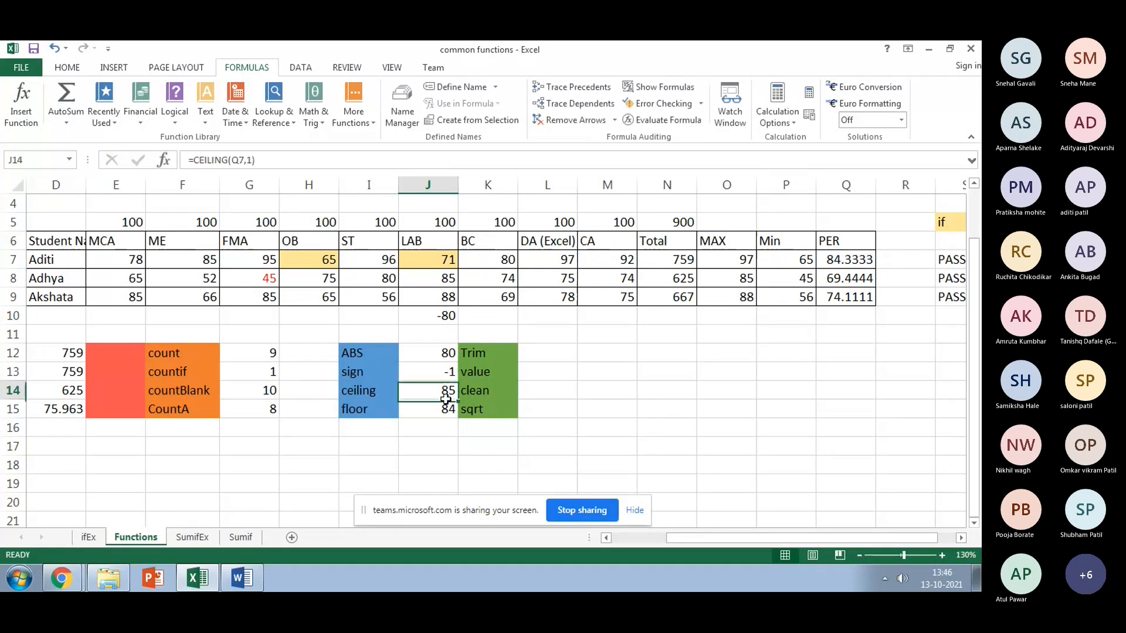
pyautogui.click(436, 415)
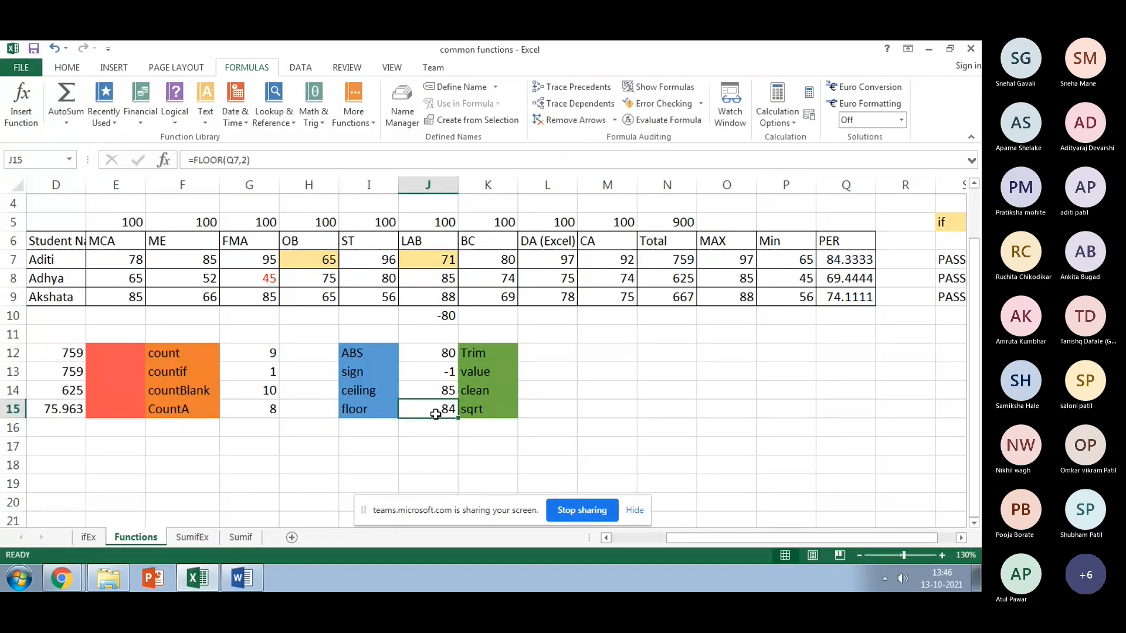
pyautogui.click(242, 160)
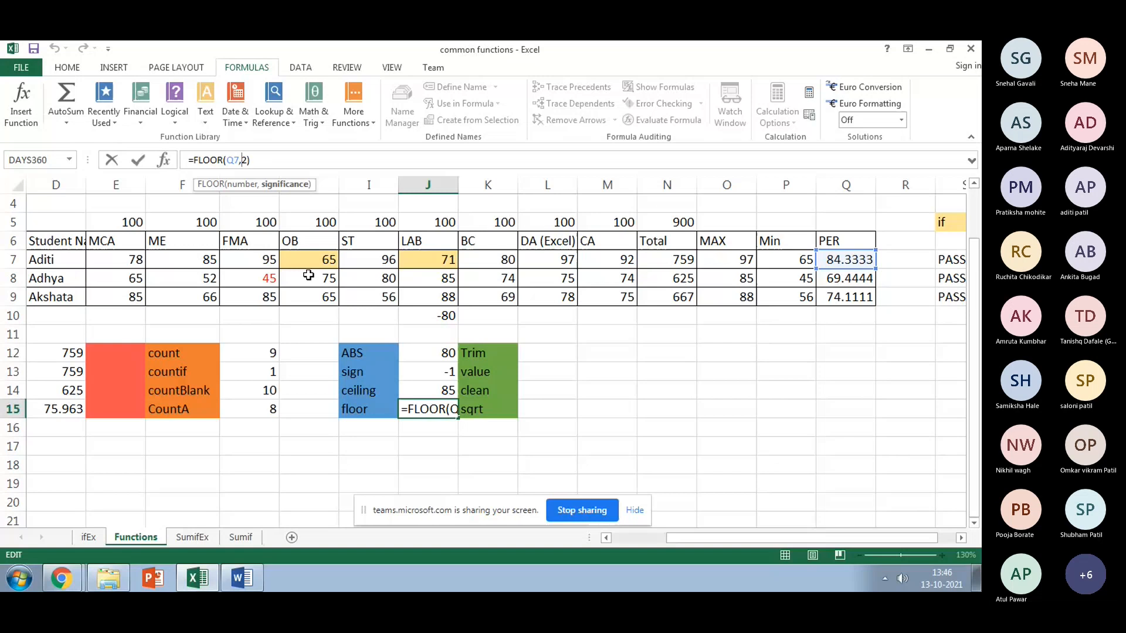
pyautogui.press('Return')
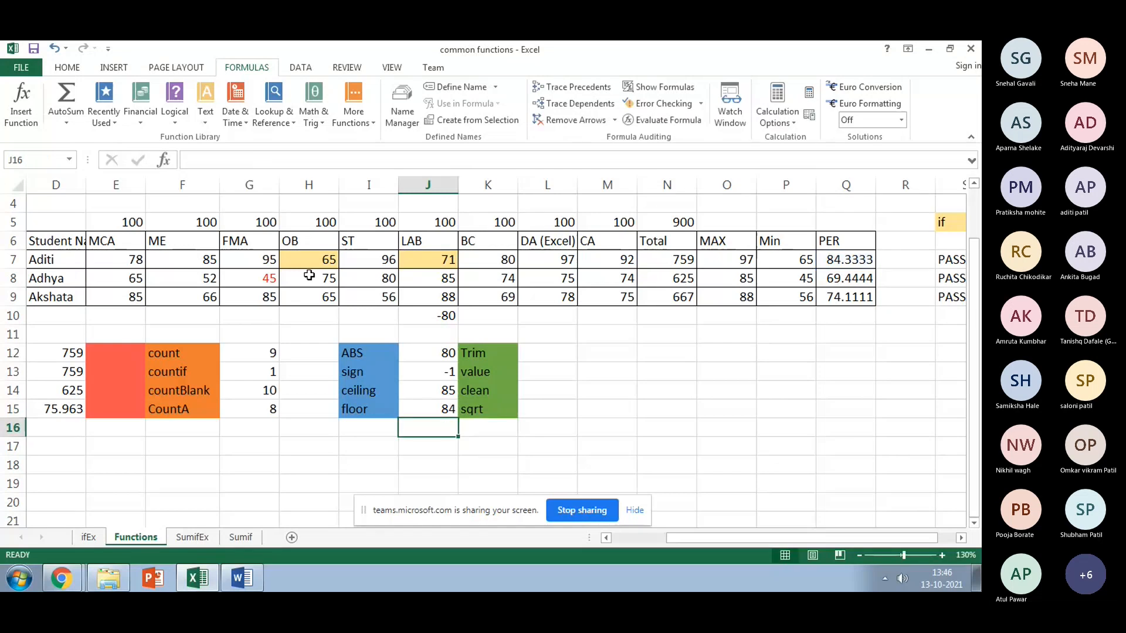
# Step: Set the FLOOR significance to 5 to get 80, then remove it so J15 returns 84
pyautogui.press('Up')
pyautogui.click(250, 160)
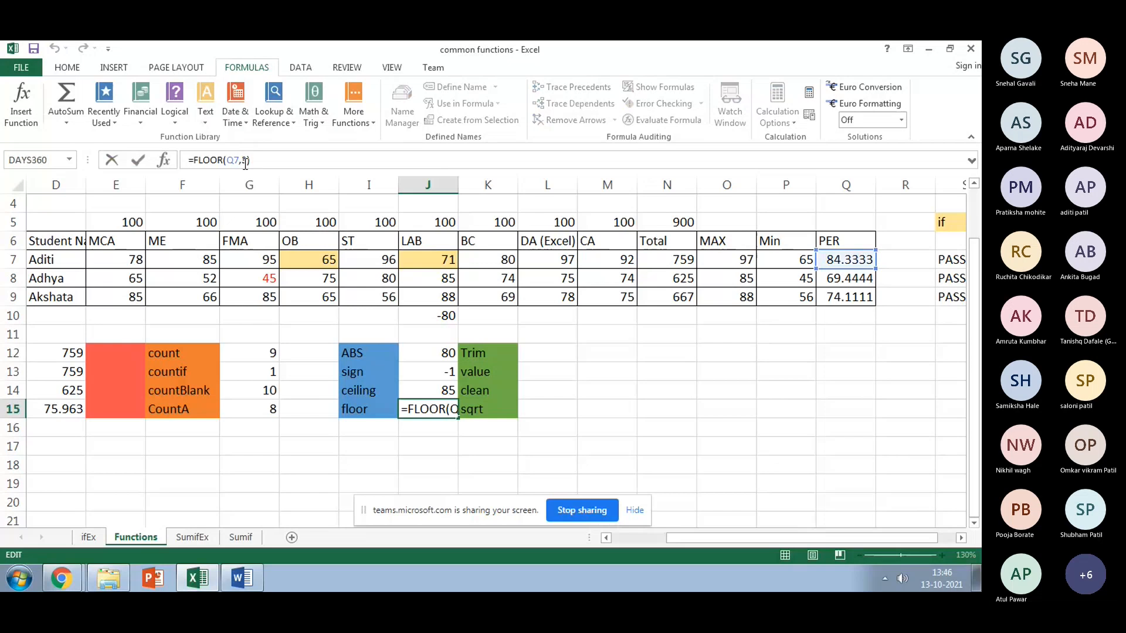
pyautogui.press('BackSpace')
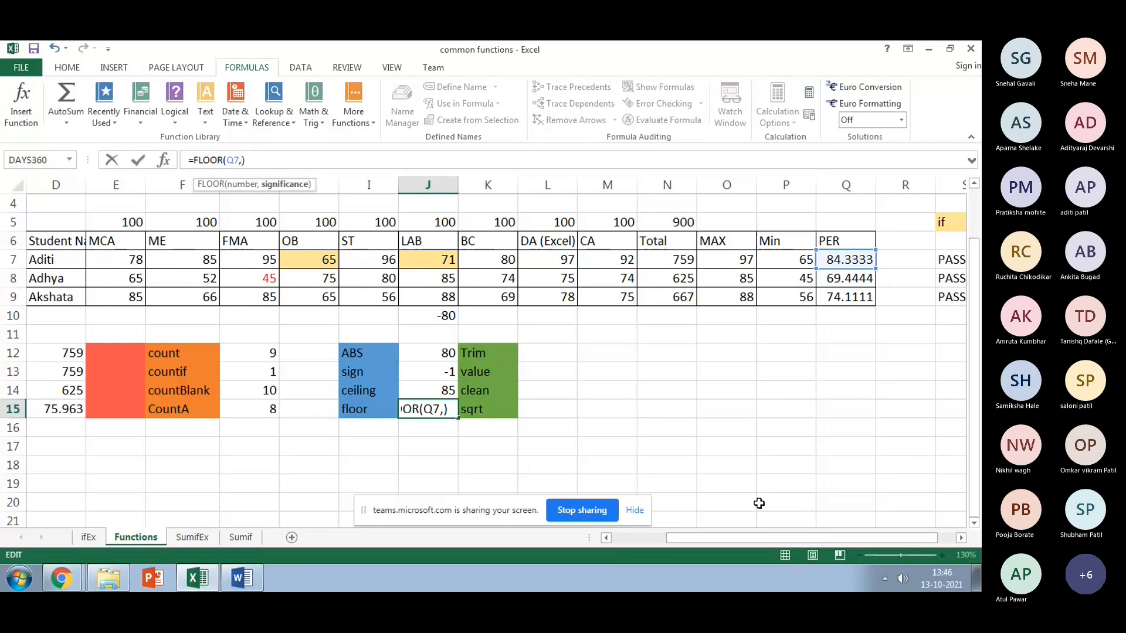
pyautogui.write('5')
pyautogui.press('Return')
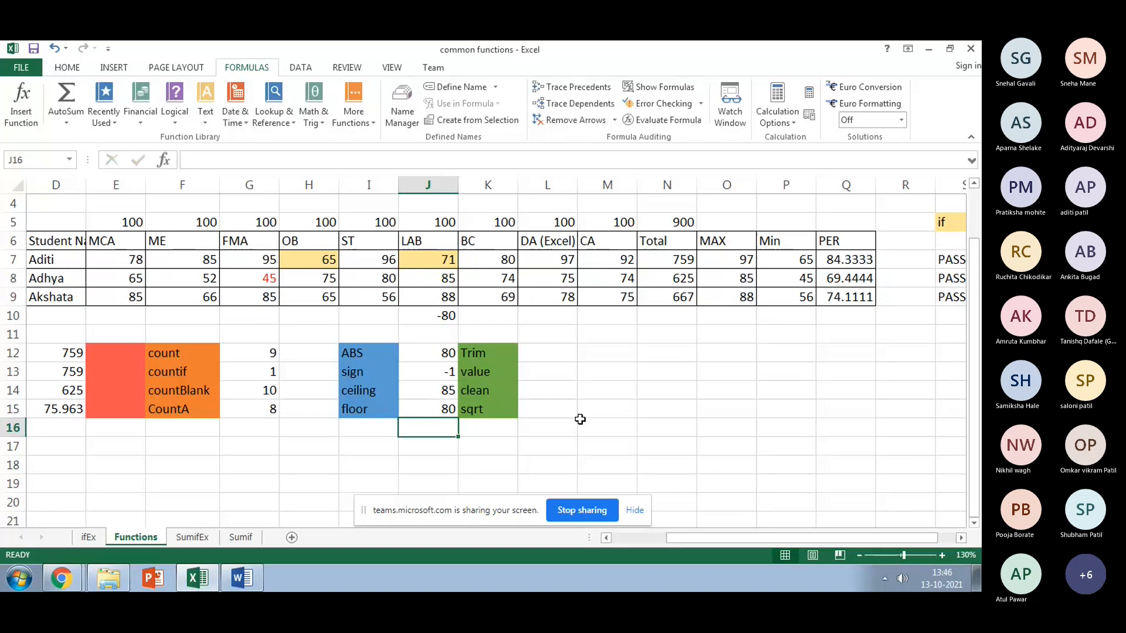
pyautogui.press('Up')
pyautogui.click(239, 160)
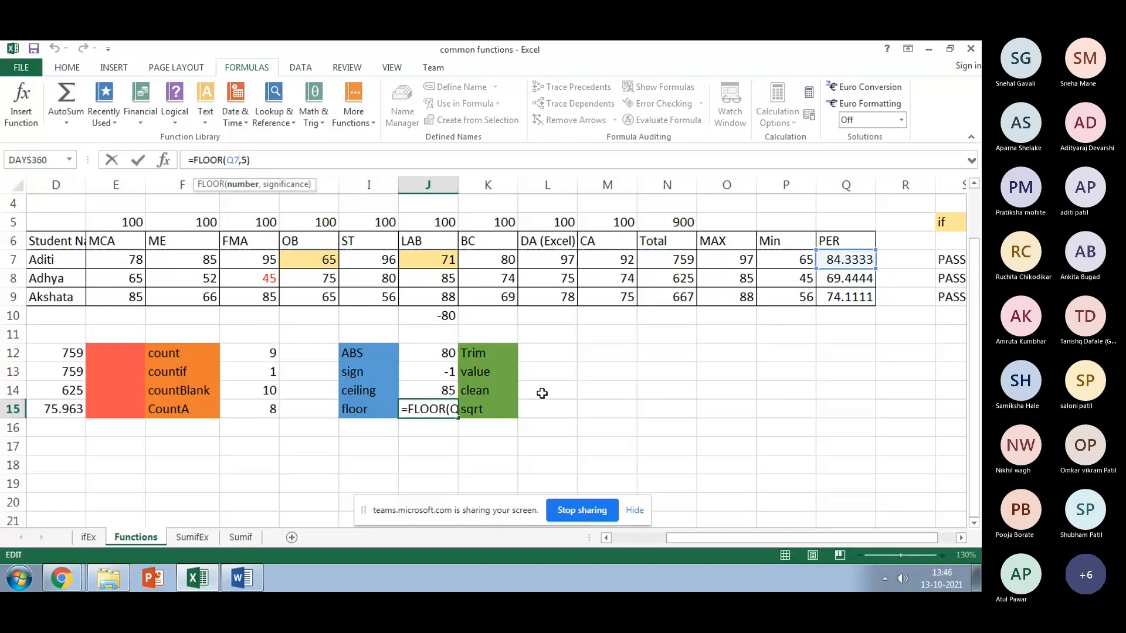
pyautogui.press('Right')
pyautogui.press('Delete')
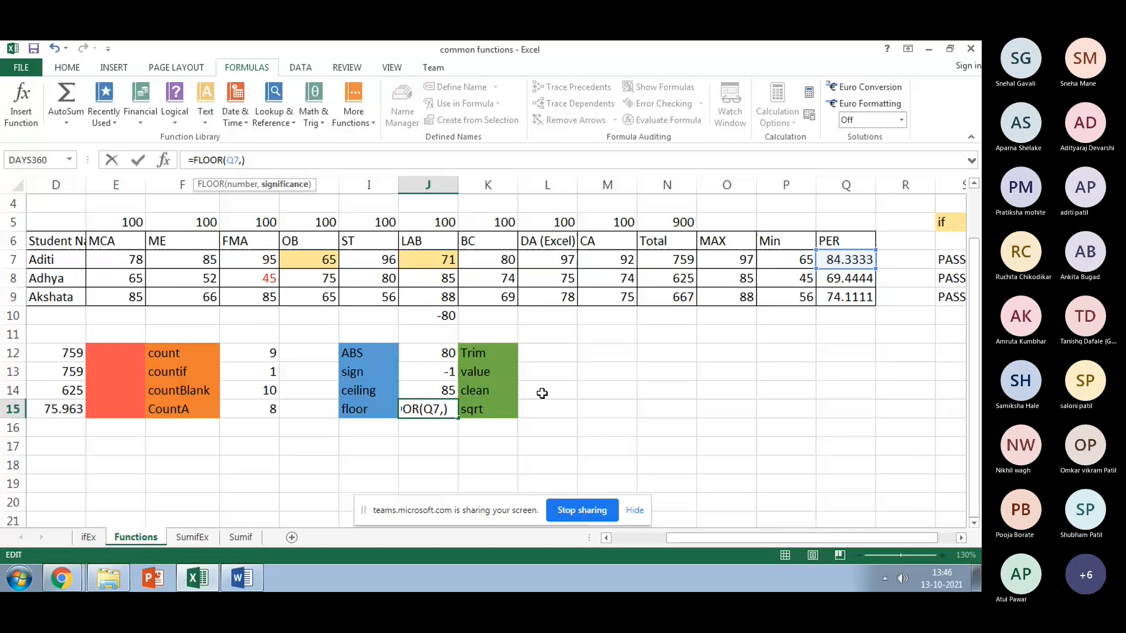
pyautogui.press('Return')
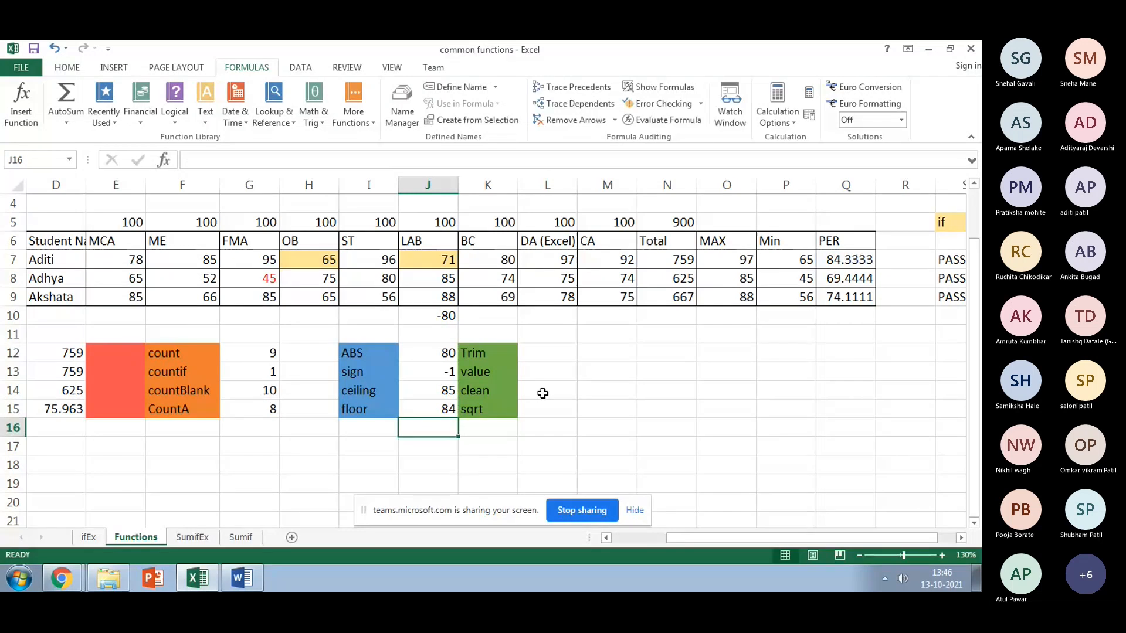
pyautogui.click(427, 441)
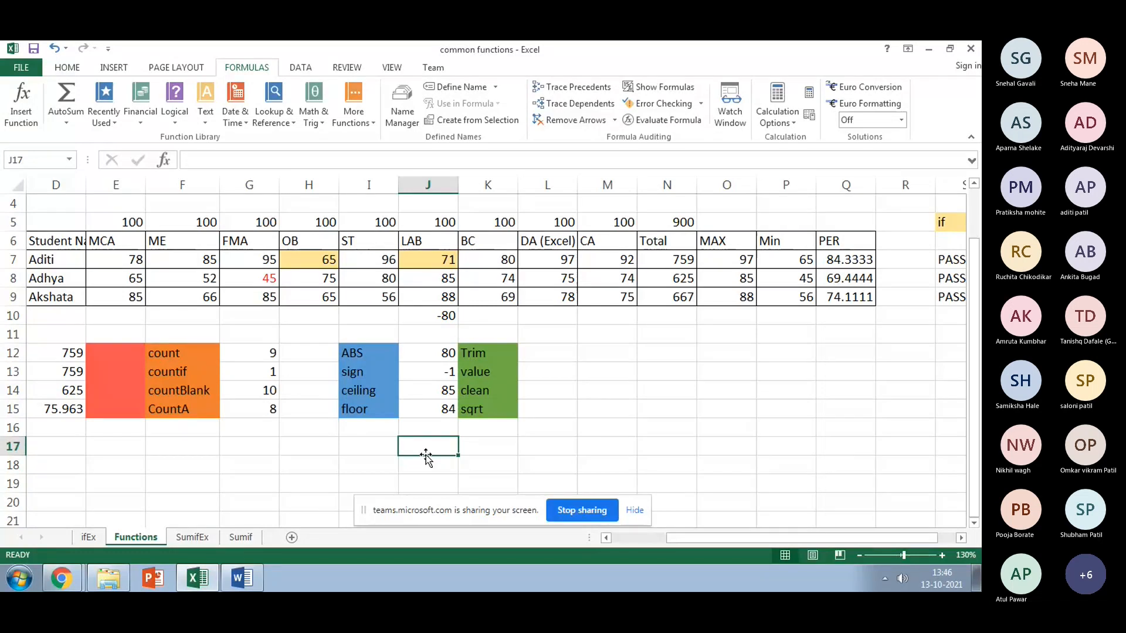
pyautogui.click(535, 353)
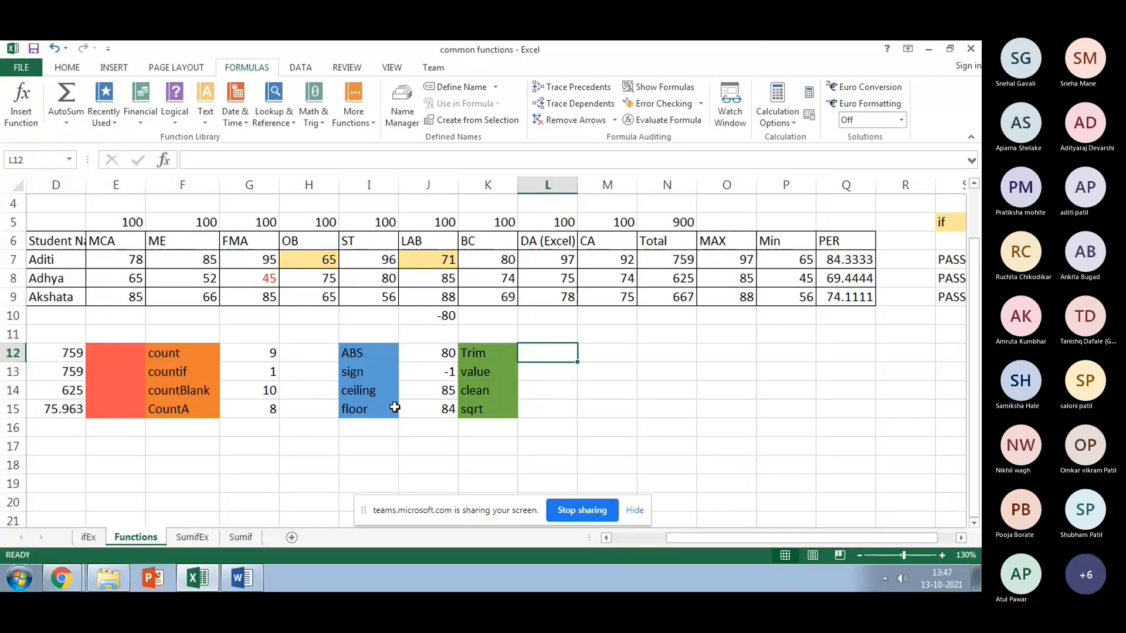
# Step: Enter =TRIM(G2) in L12, displaying 'Commom Functions for Data Analysis'
pyautogui.click(443, 391)
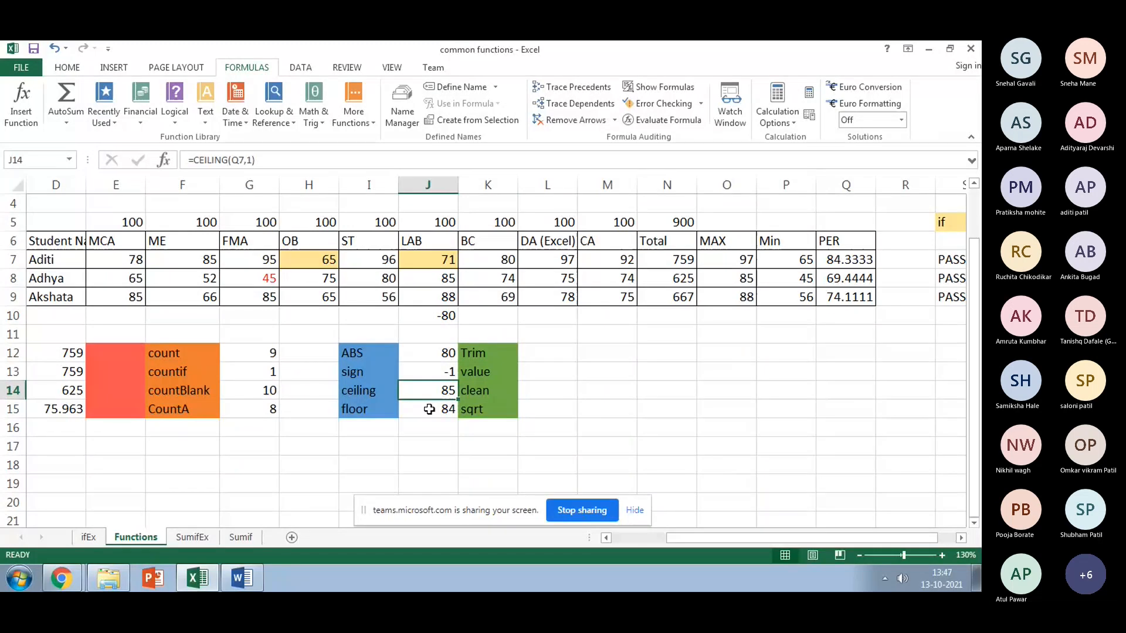
pyautogui.click(429, 409)
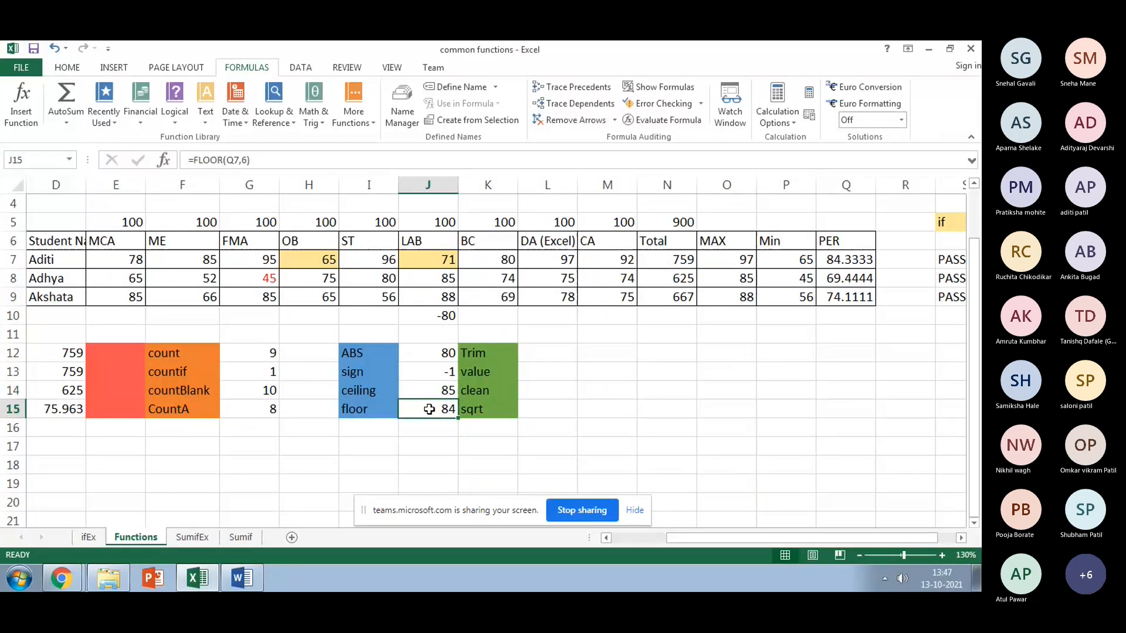
pyautogui.click(536, 360)
pyautogui.write('=')
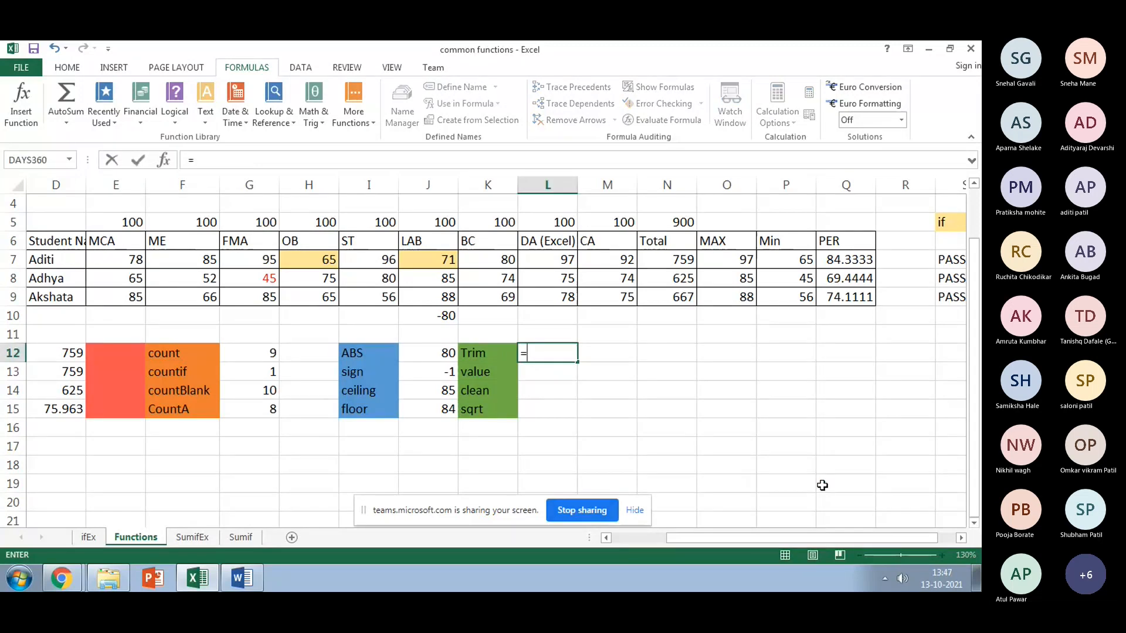
pyautogui.write('trim')
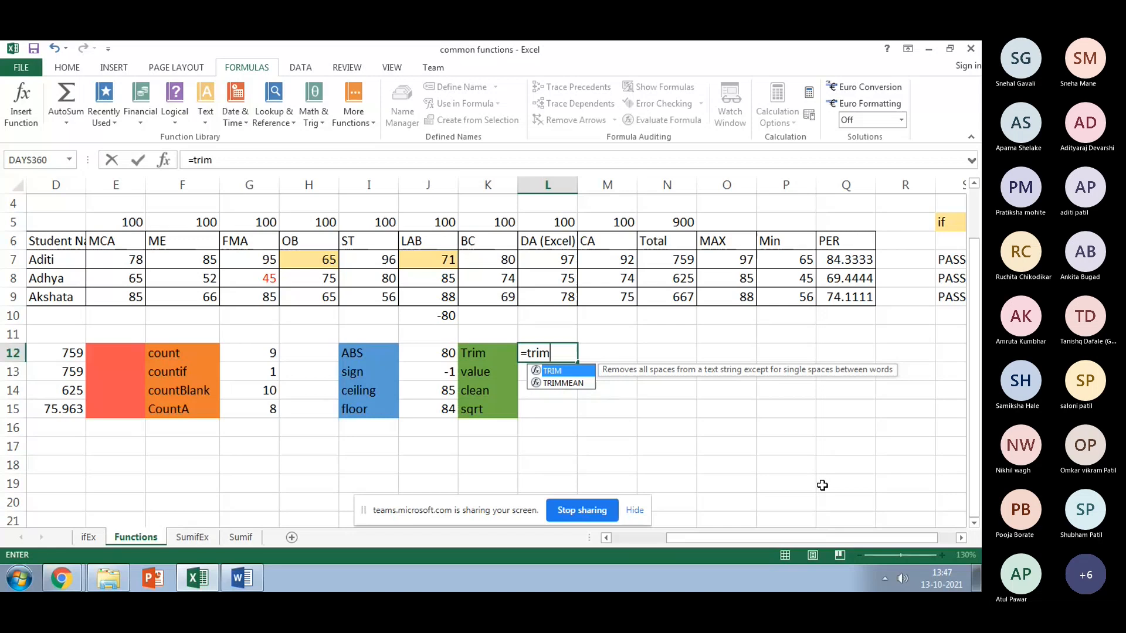
pyautogui.scroll(1, 822, 485)
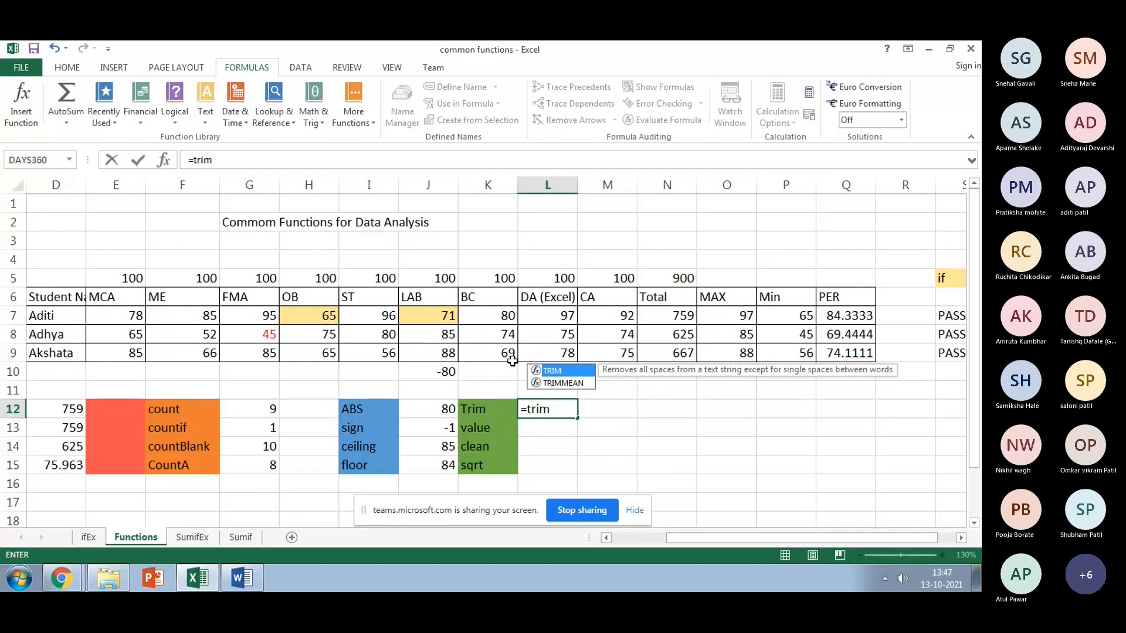
pyautogui.write('(')
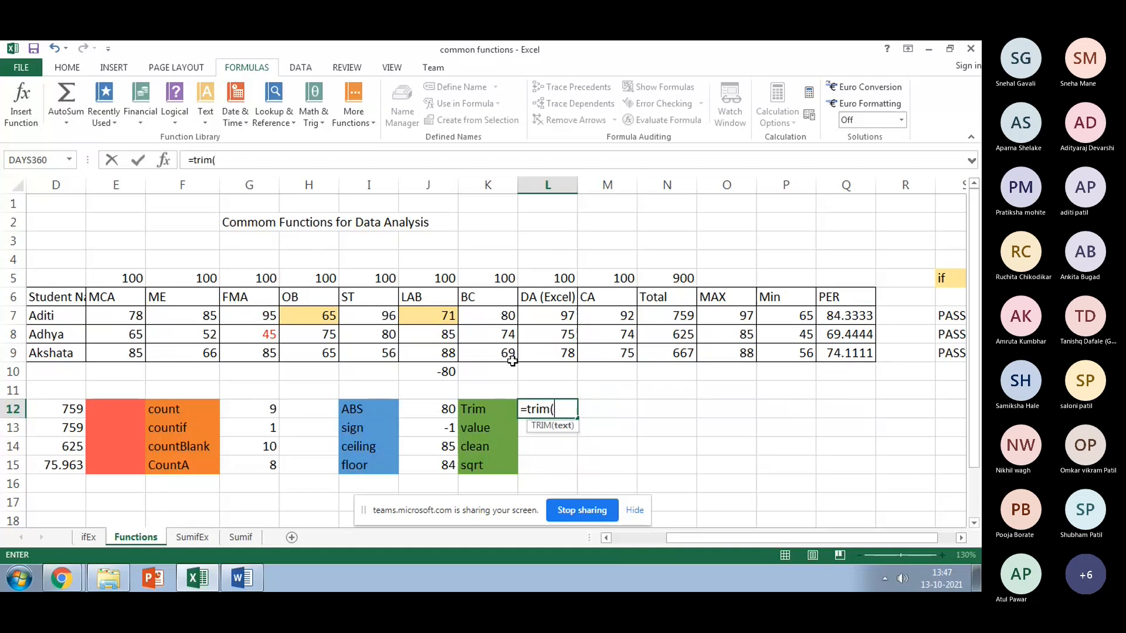
pyautogui.click(269, 225)
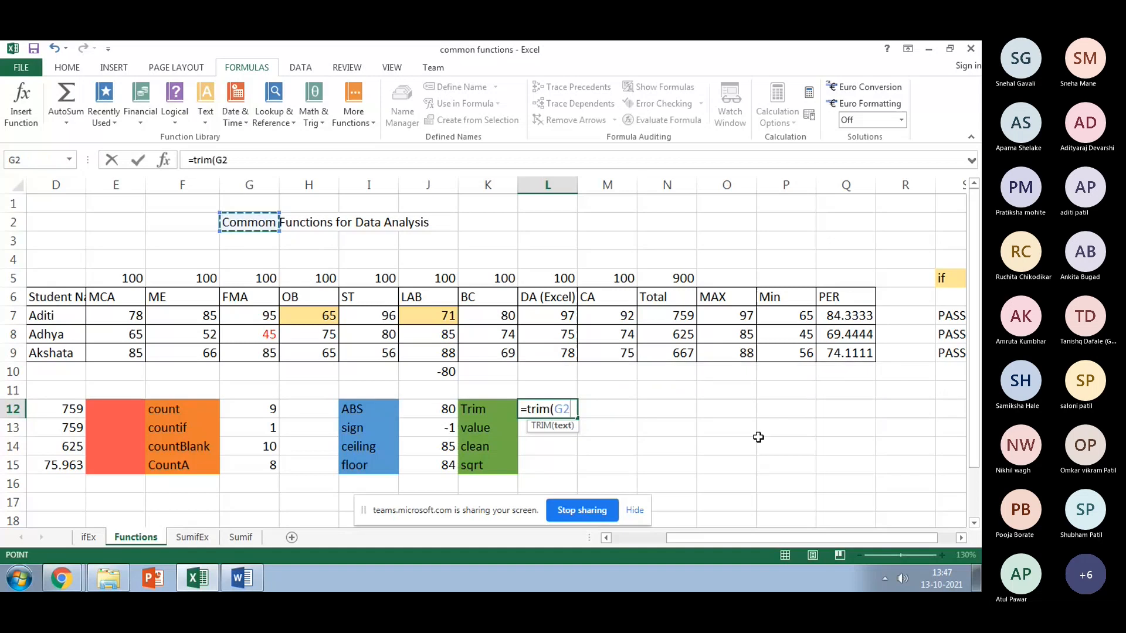
pyautogui.press('Return')
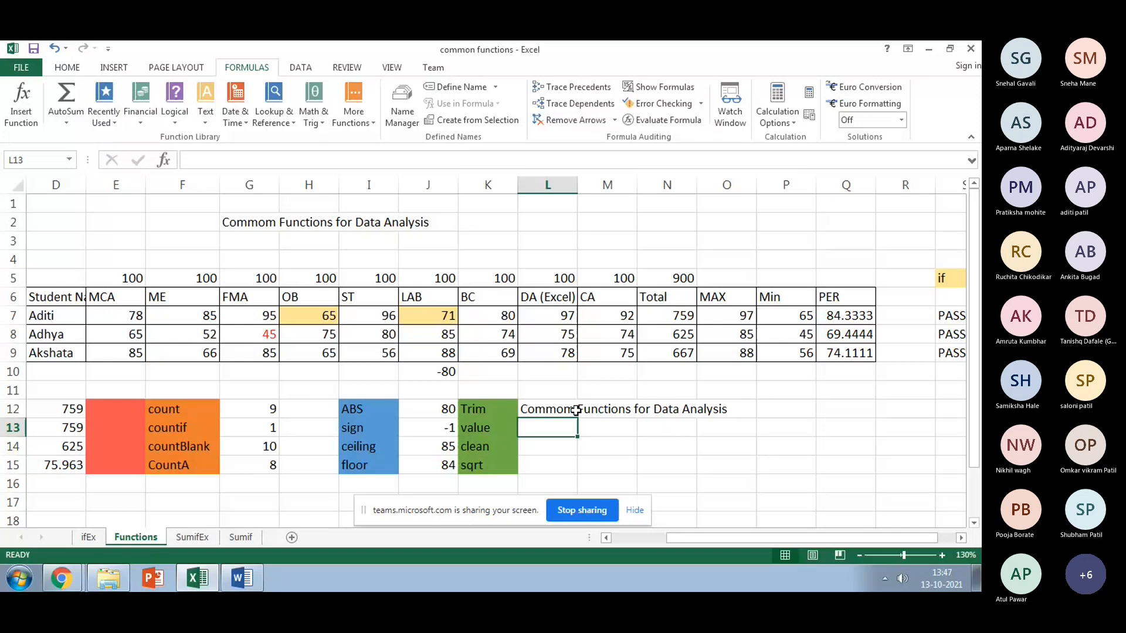
pyautogui.click(576, 410)
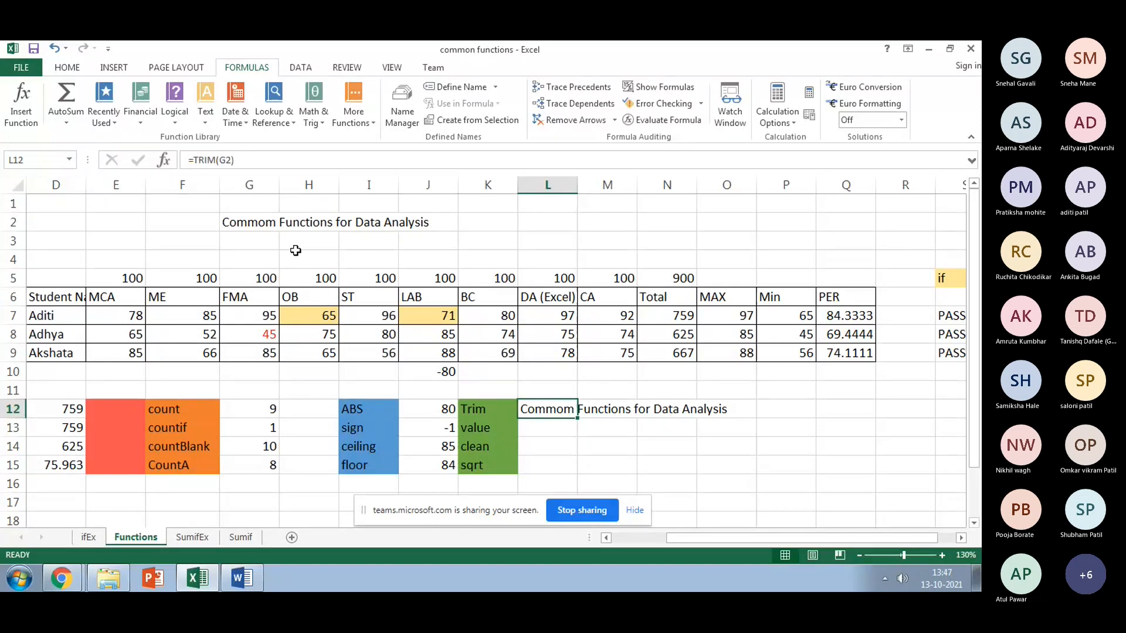
# Step: Insert extra spaces before Functions, for, Data and Analysis in G2, and confirm L12 stays single-spaced
pyautogui.click(247, 223)
pyautogui.click(235, 160)
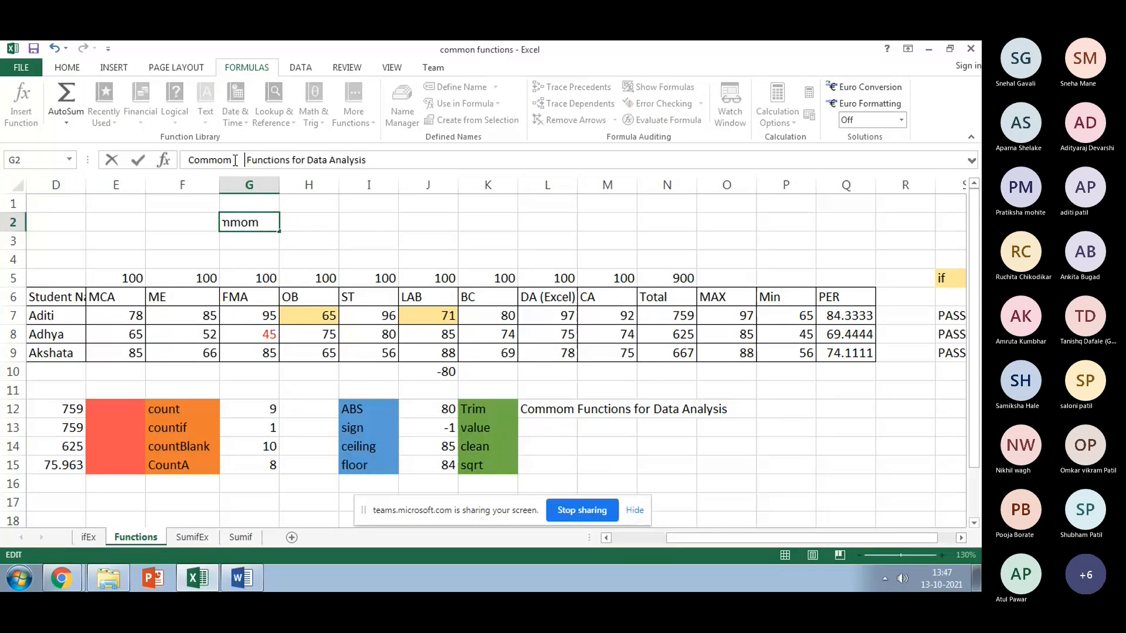
pyautogui.press('Return')
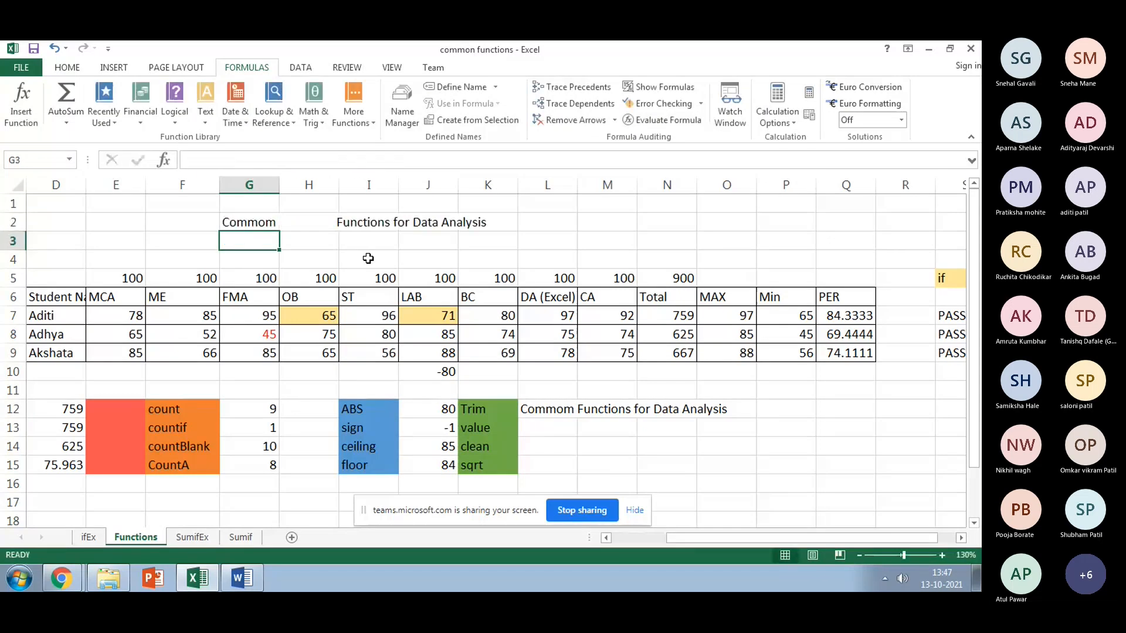
pyautogui.click(398, 220)
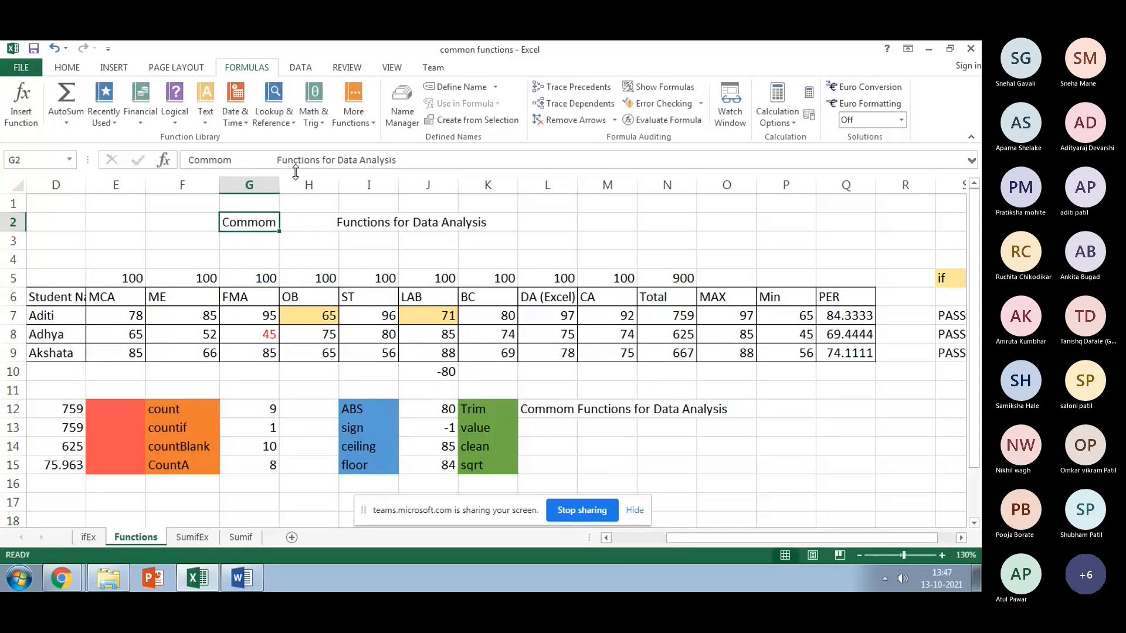
pyautogui.click(323, 160)
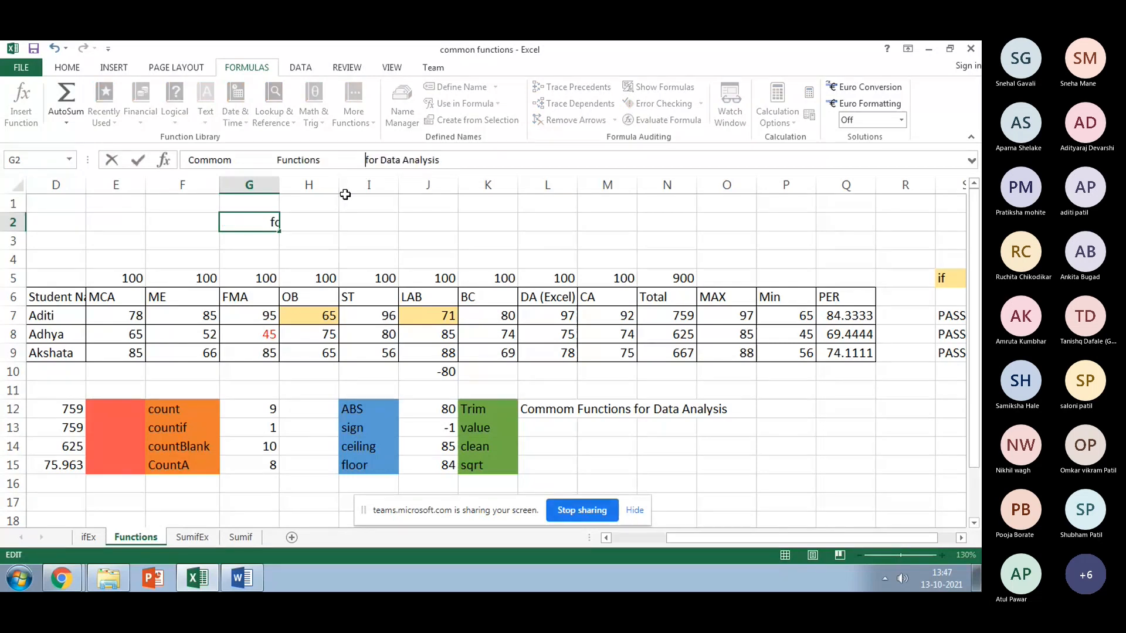
pyautogui.click(427, 223)
pyautogui.click(497, 228)
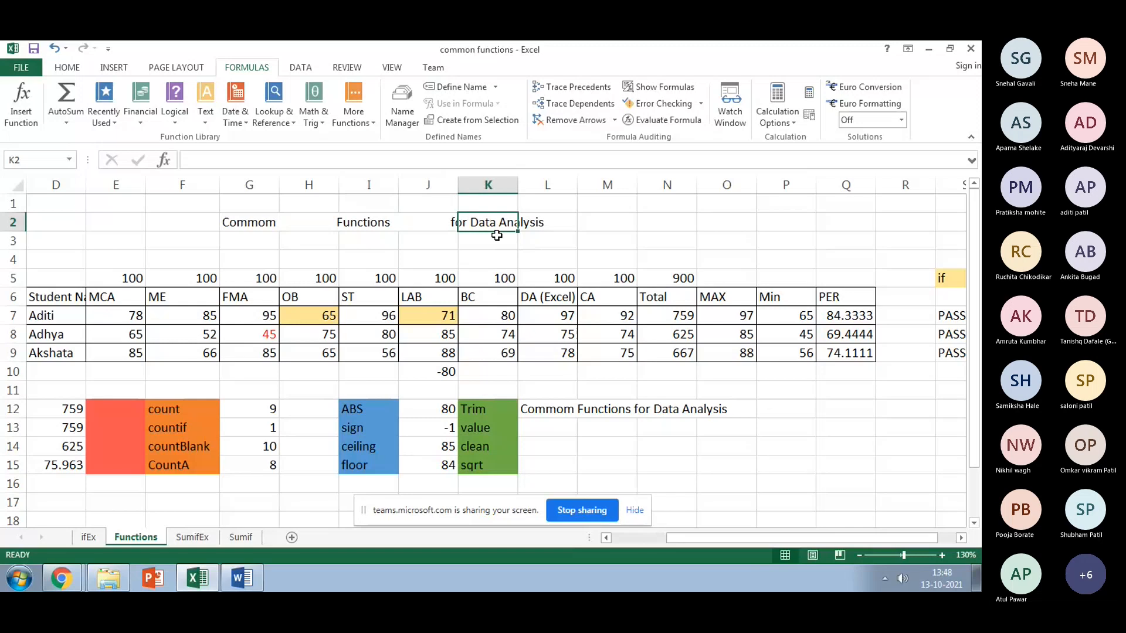
pyautogui.click(239, 228)
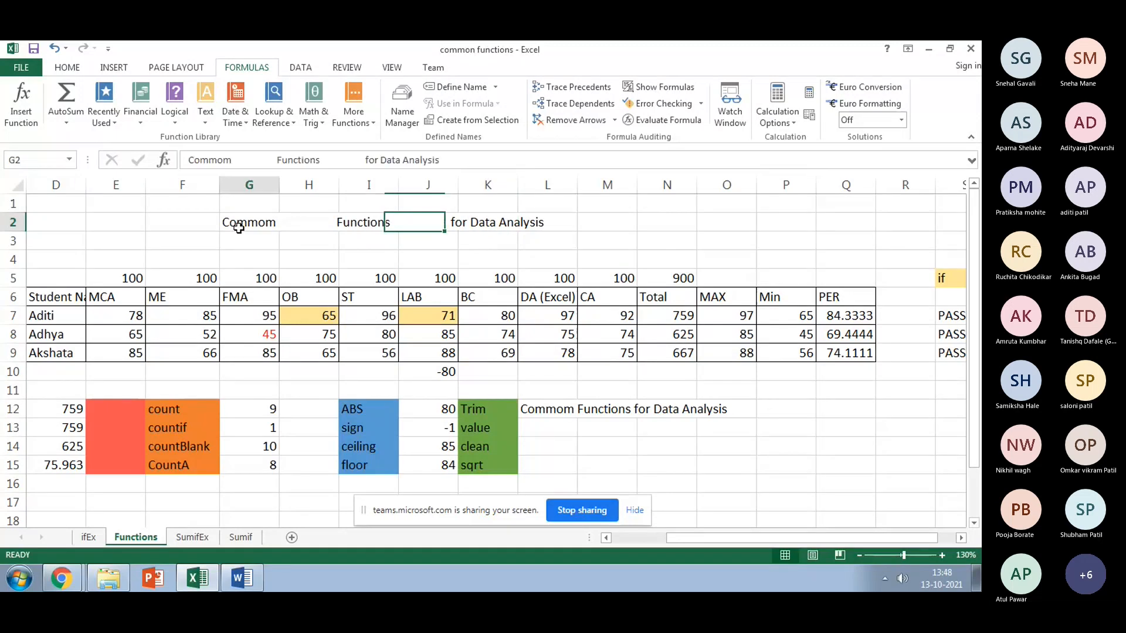
pyautogui.click(391, 164)
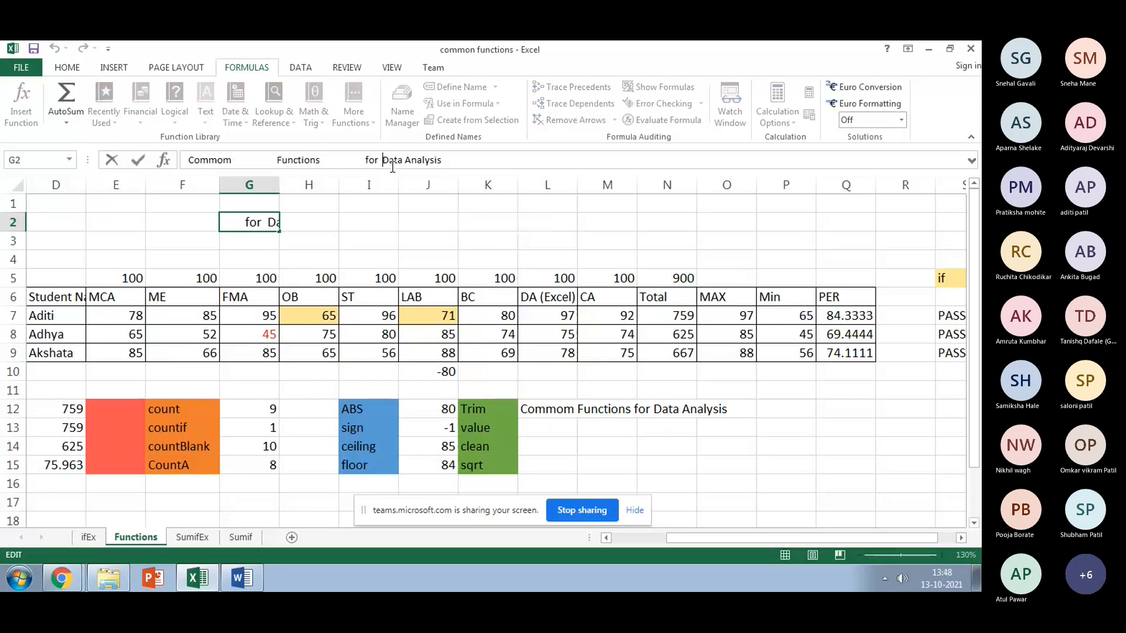
pyautogui.click(410, 160)
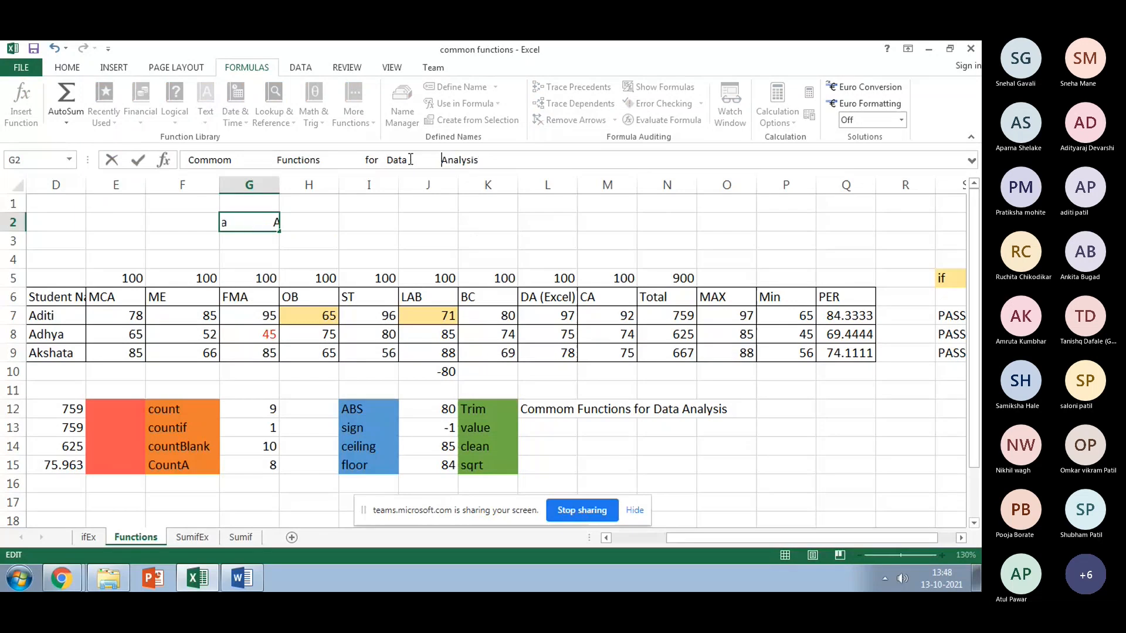
pyautogui.click(428, 257)
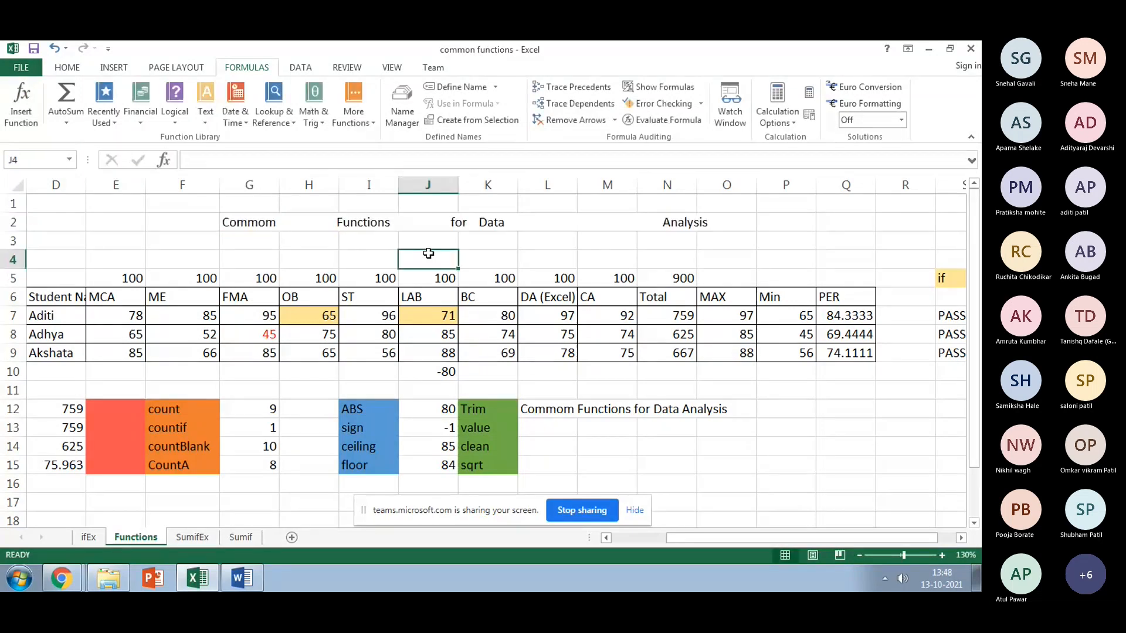
pyautogui.click(572, 406)
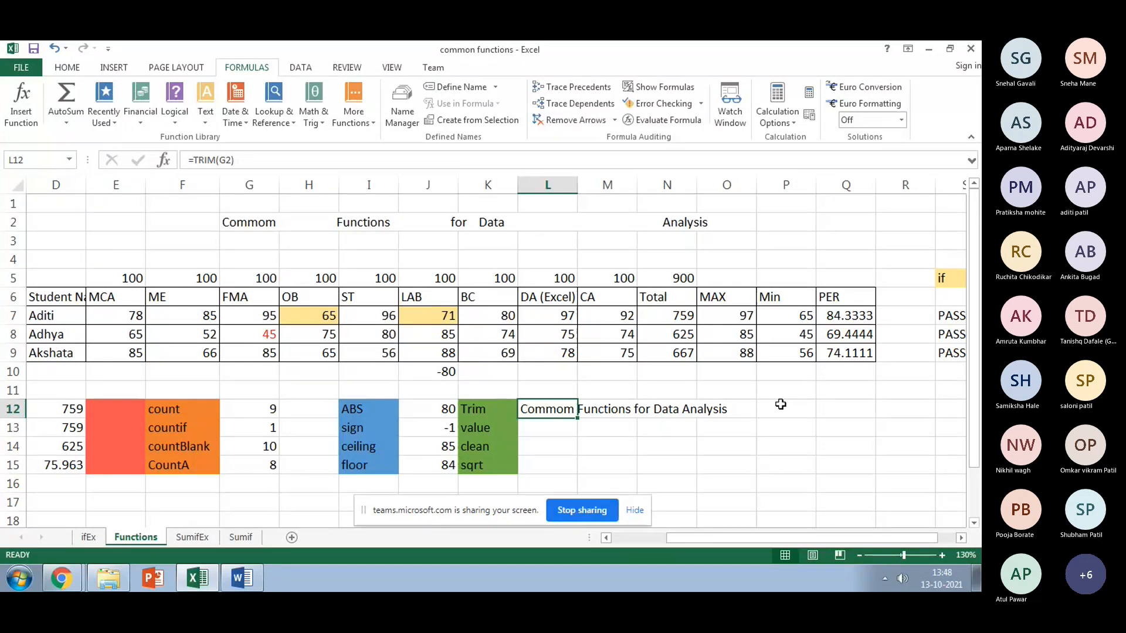
pyautogui.click(554, 429)
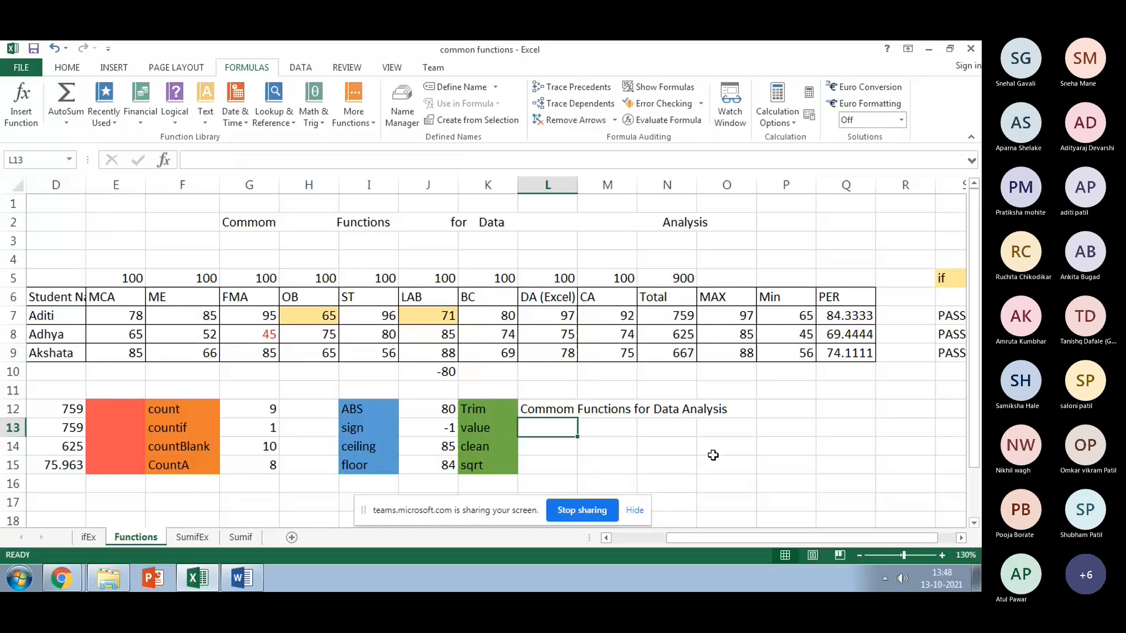
# Step: Enter =VALUE(SumifEx!E20) in L13, converting the Rs. 2,300.00 Tomatoes sales into 2300
pyautogui.write('=')
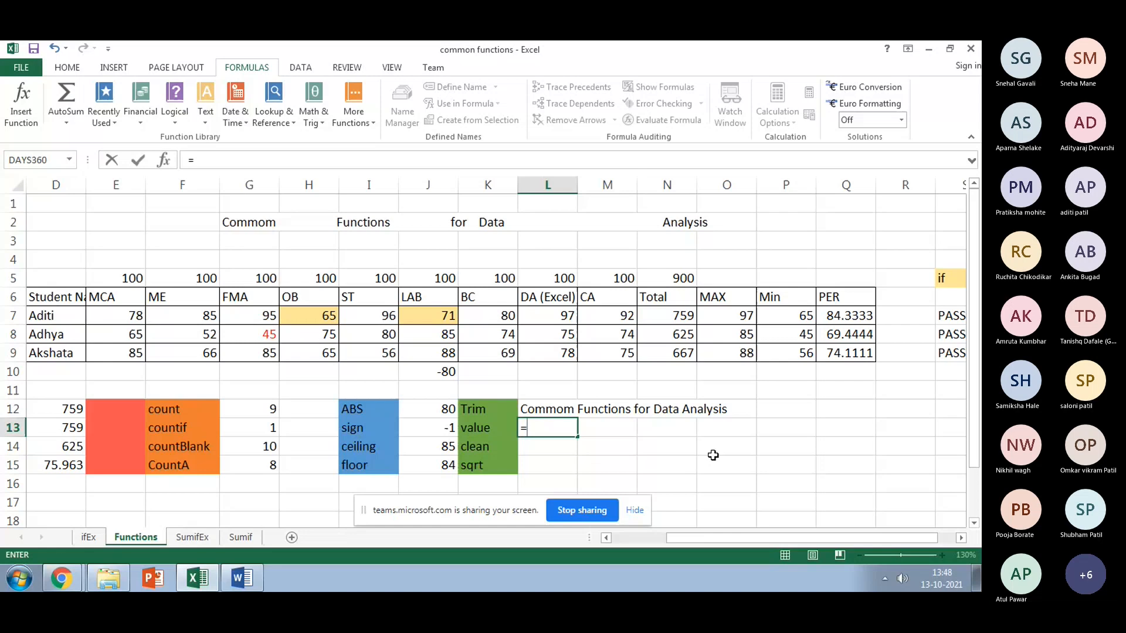
pyautogui.write('v')
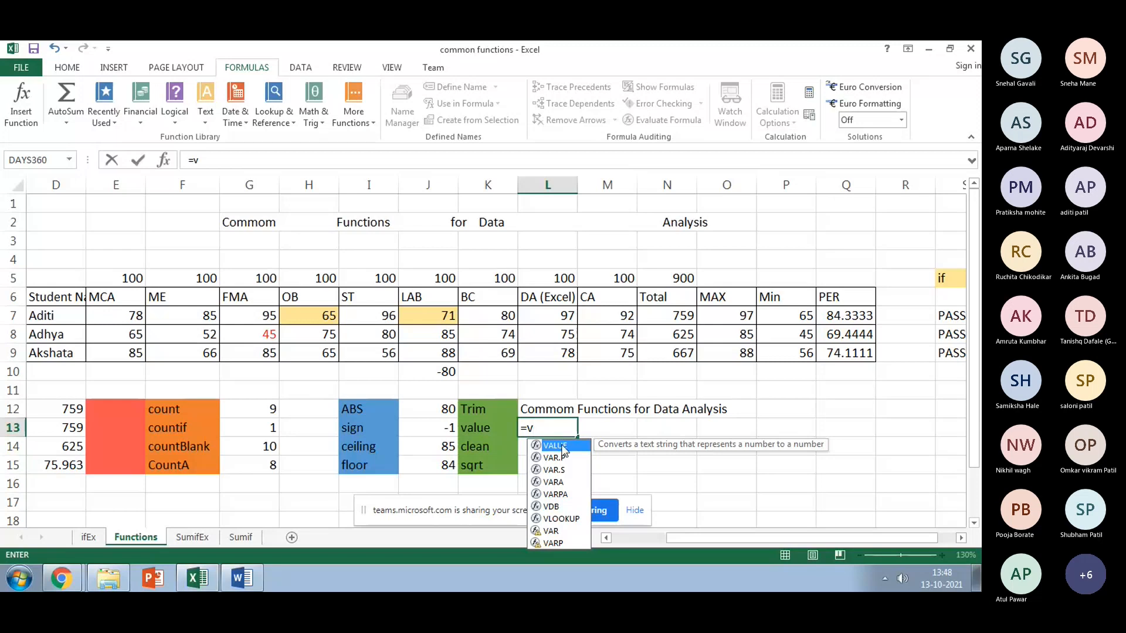
pyautogui.doubleClick(563, 449)
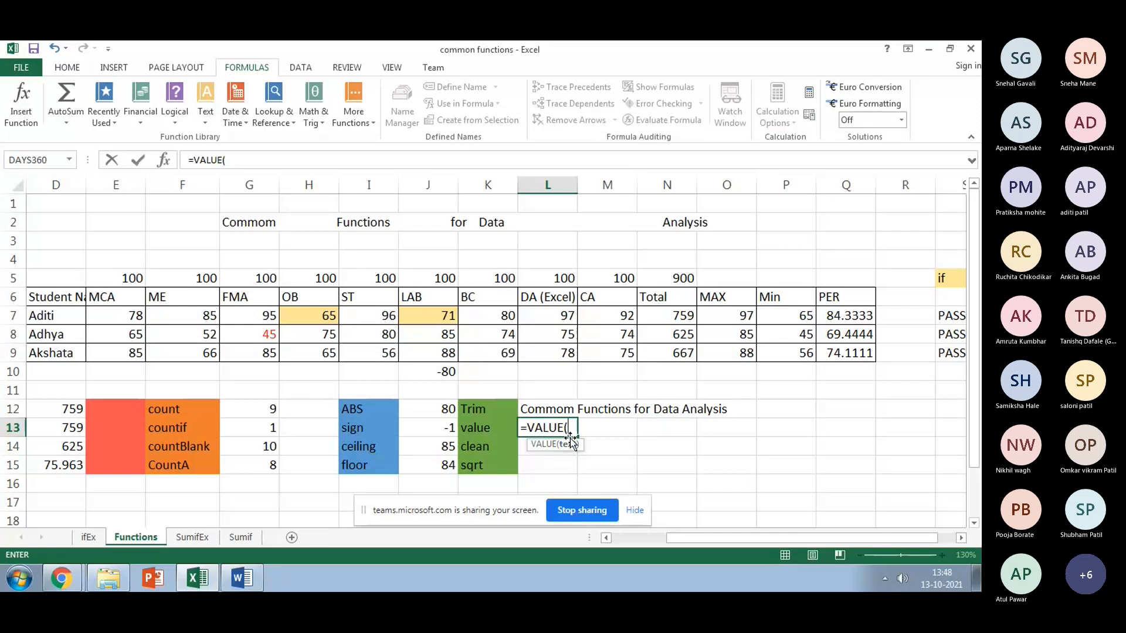
pyautogui.click(89, 538)
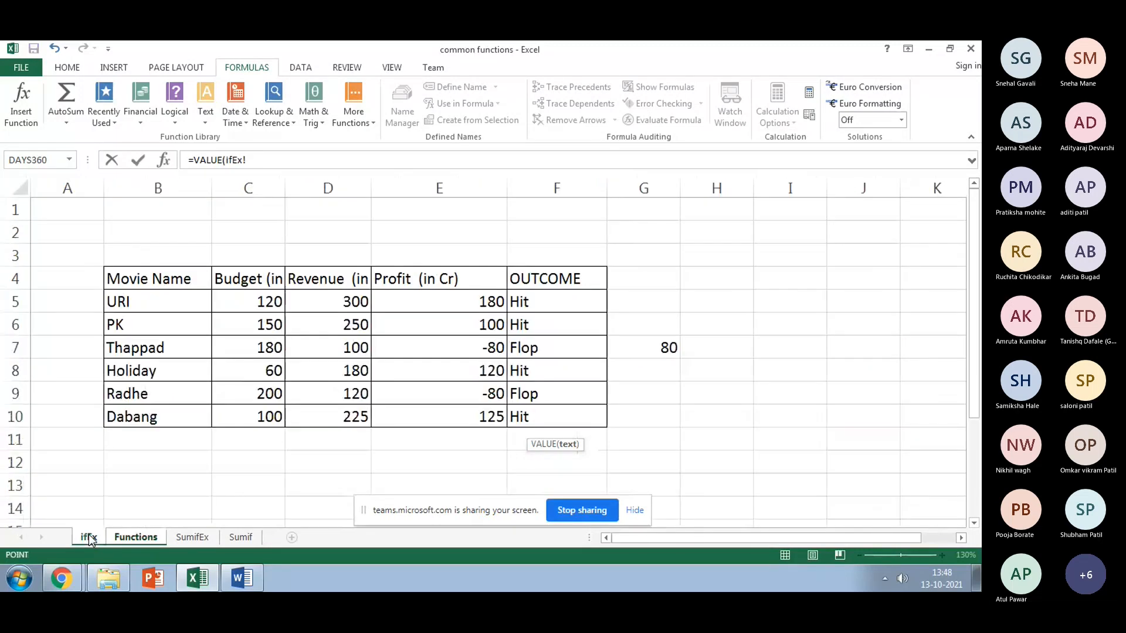
pyautogui.click(181, 536)
pyautogui.scroll(1, 267, 504)
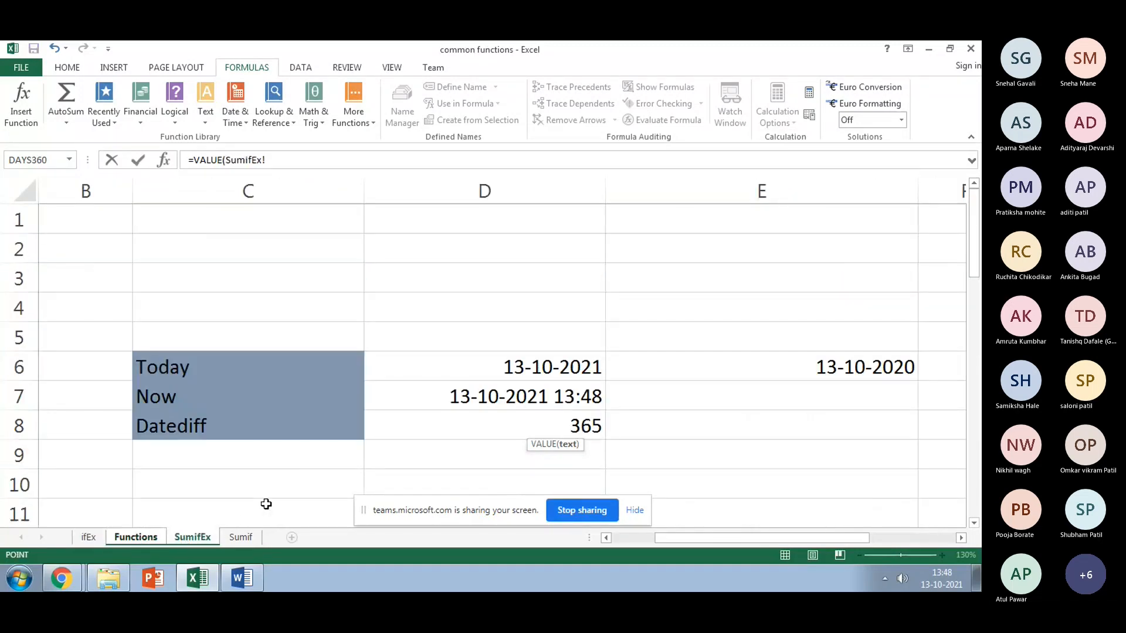
pyautogui.scroll(-1, 266, 504)
pyautogui.scroll(-6, 266, 503)
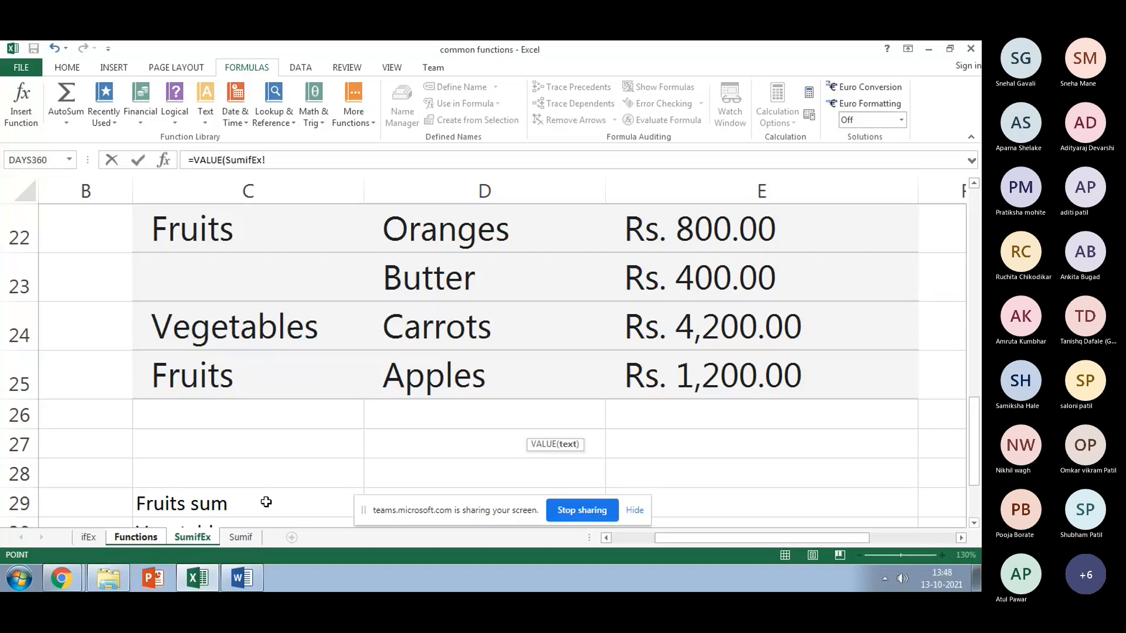
pyautogui.scroll(2, 558, 473)
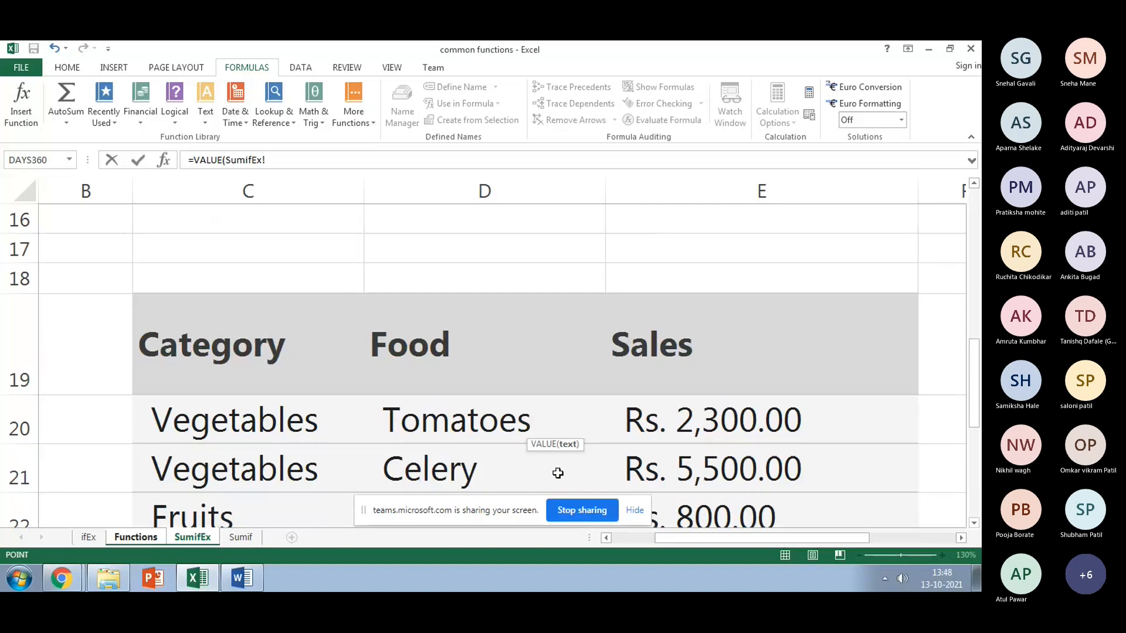
pyautogui.click(683, 429)
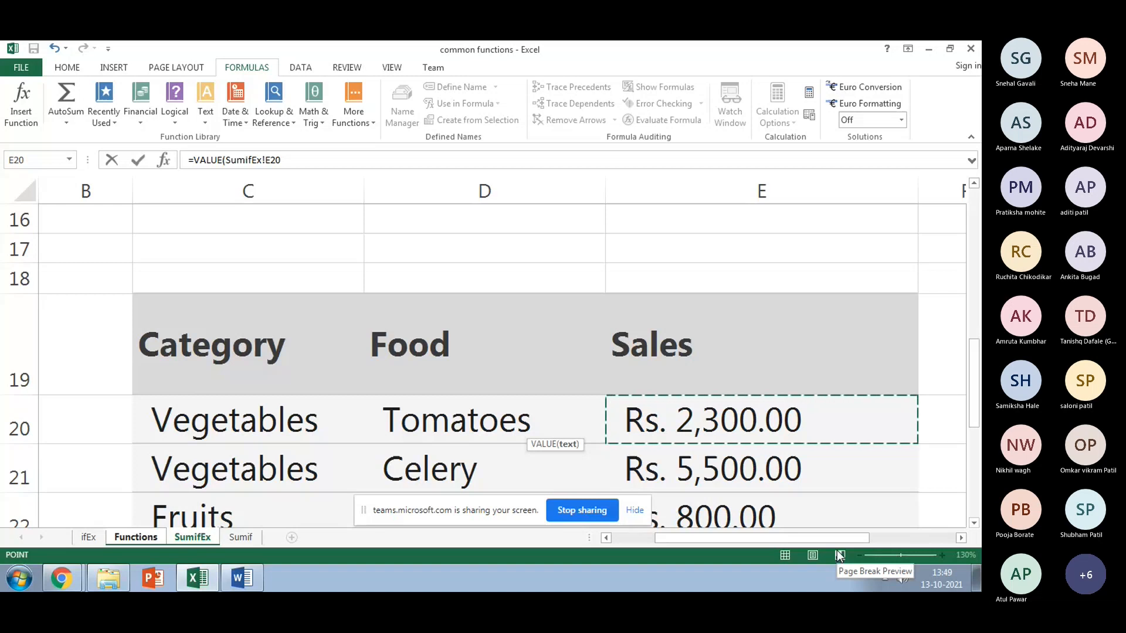
pyautogui.write(')')
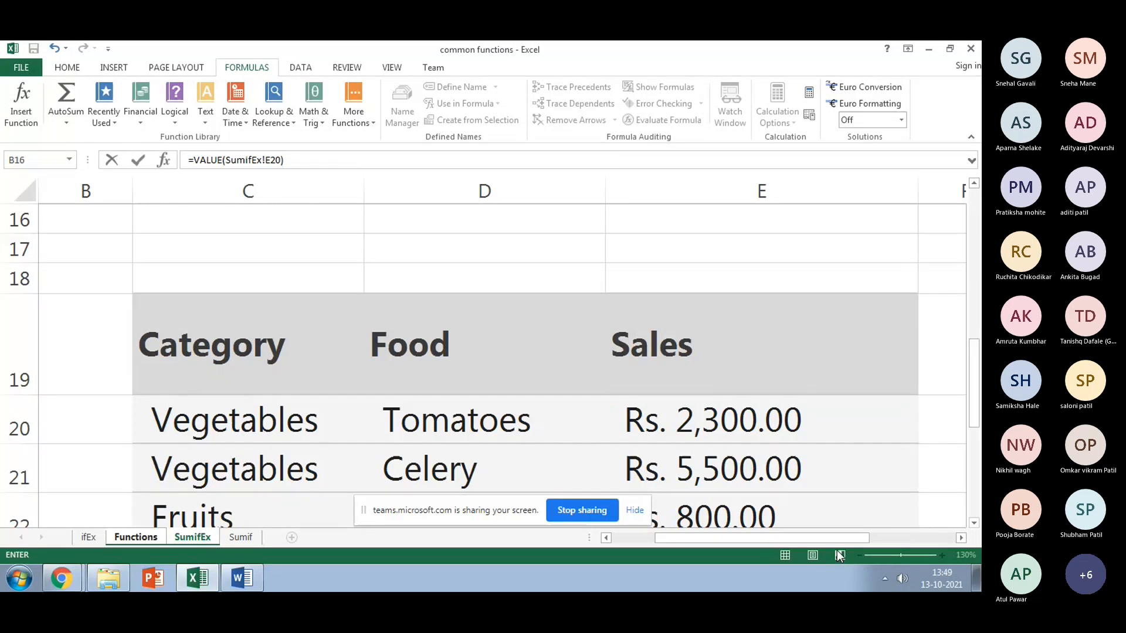
pyautogui.press('Return')
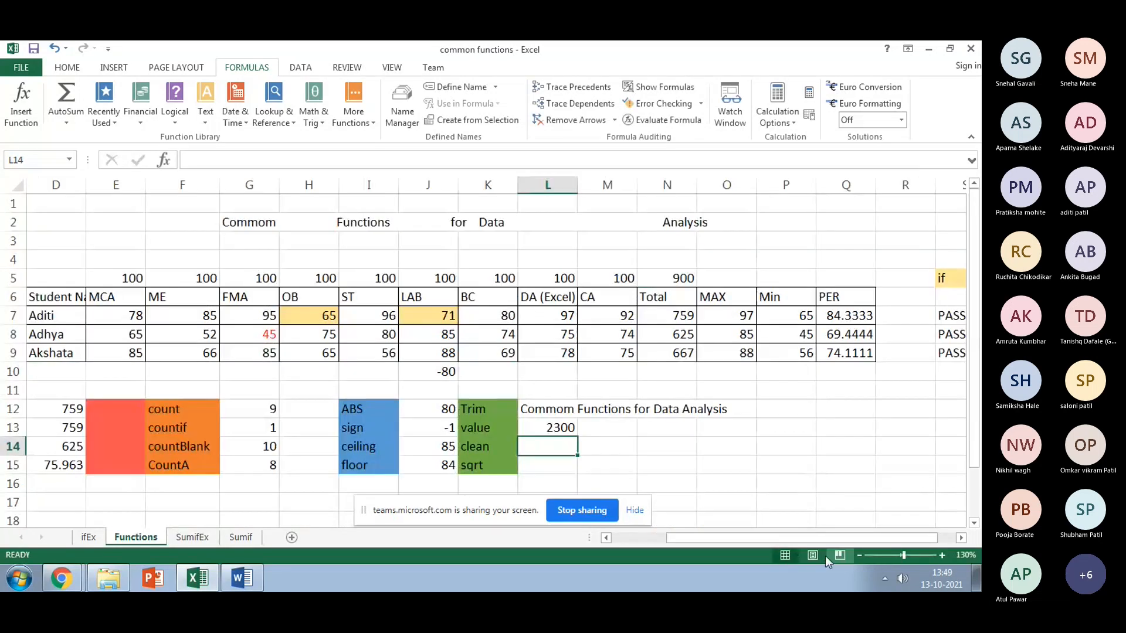
pyautogui.click(556, 428)
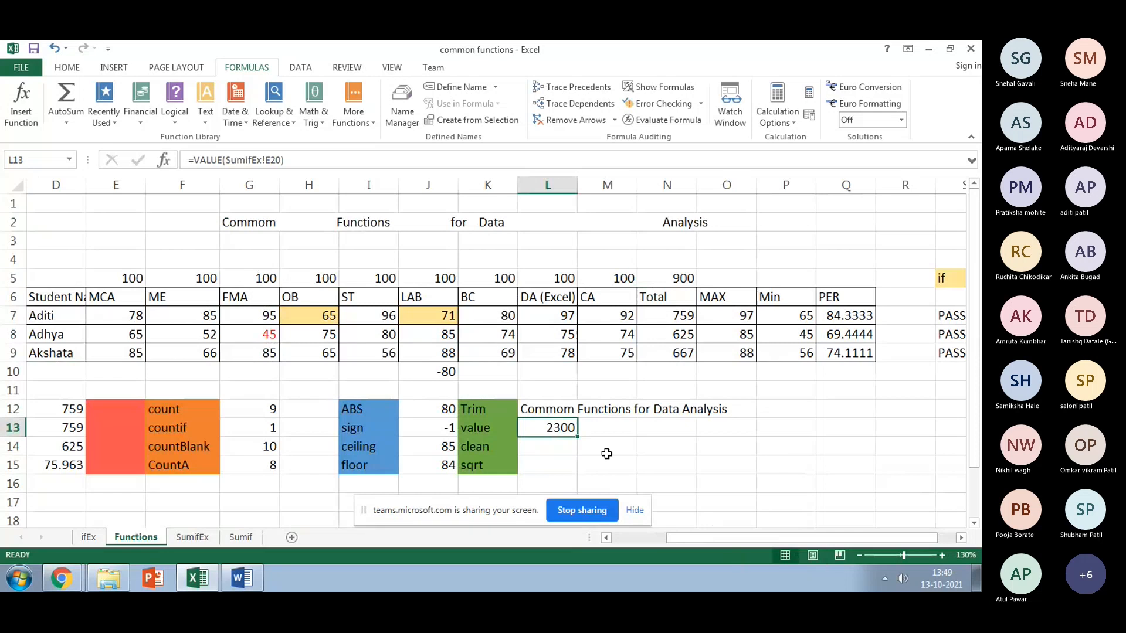
# Step: Enter the text IMRDA 1994 in cell L10 below the DA marks
pyautogui.click(549, 451)
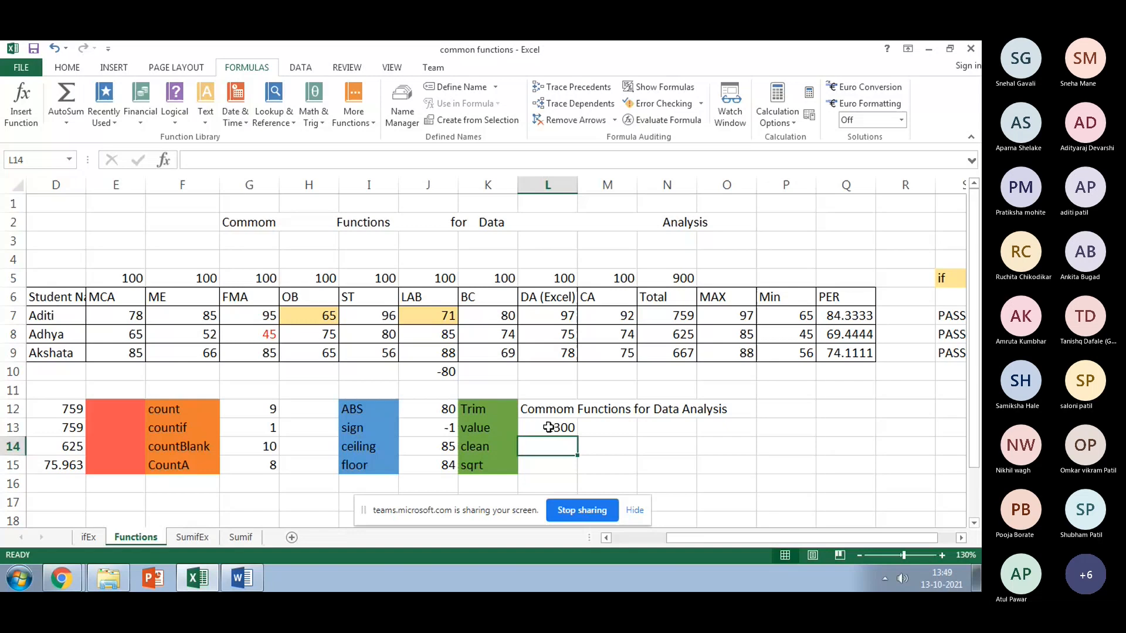
pyautogui.click(571, 384)
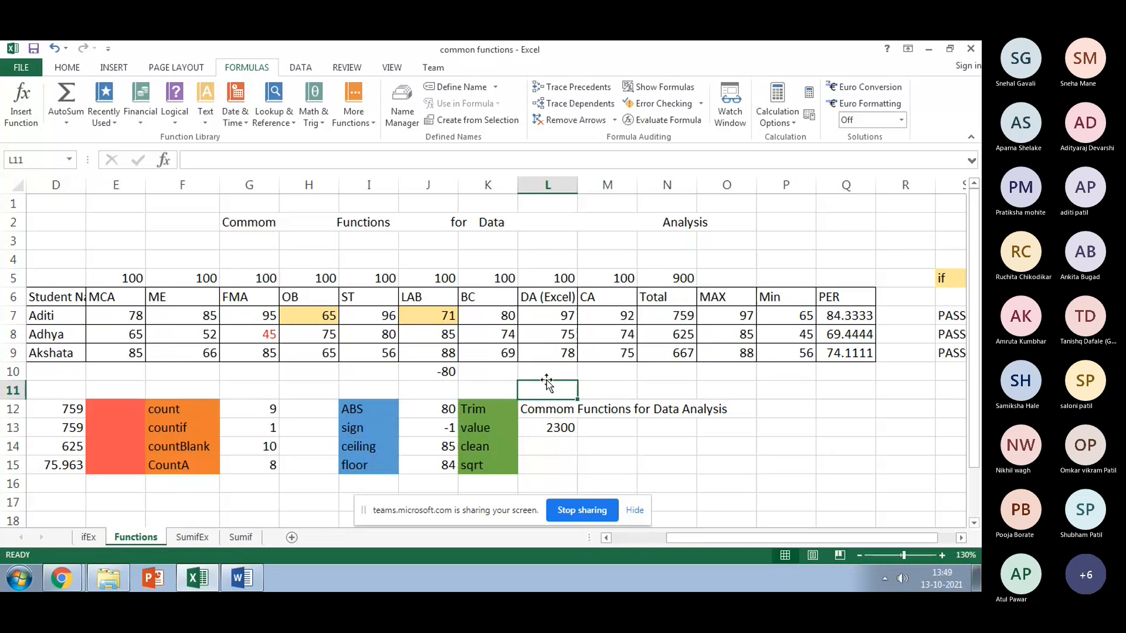
pyautogui.press('Up')
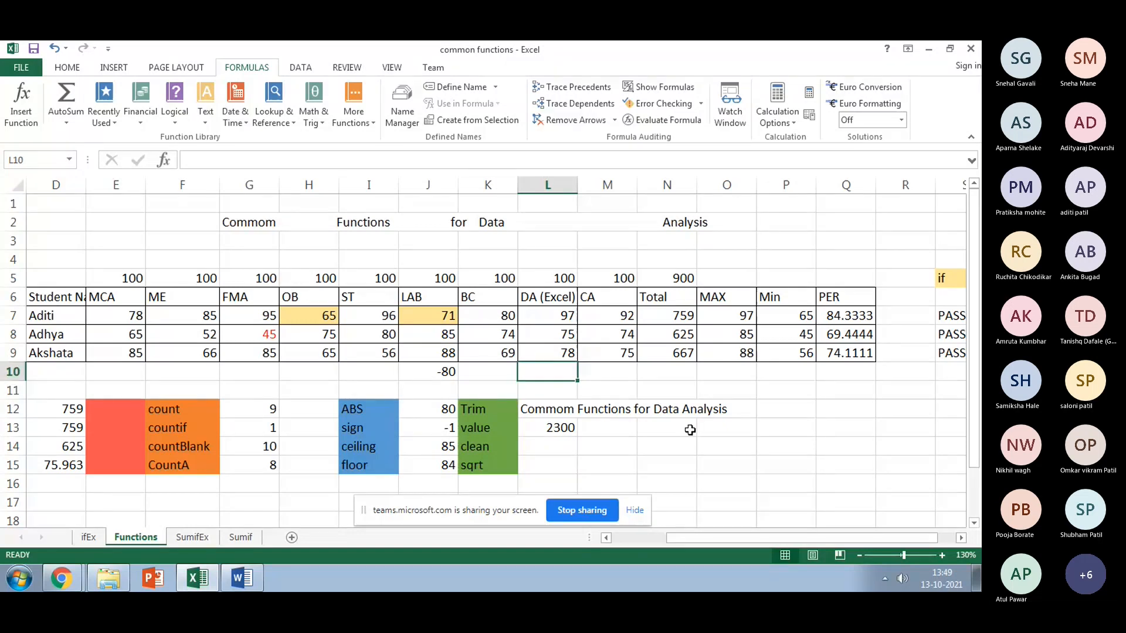
pyautogui.write('IMRDA ')
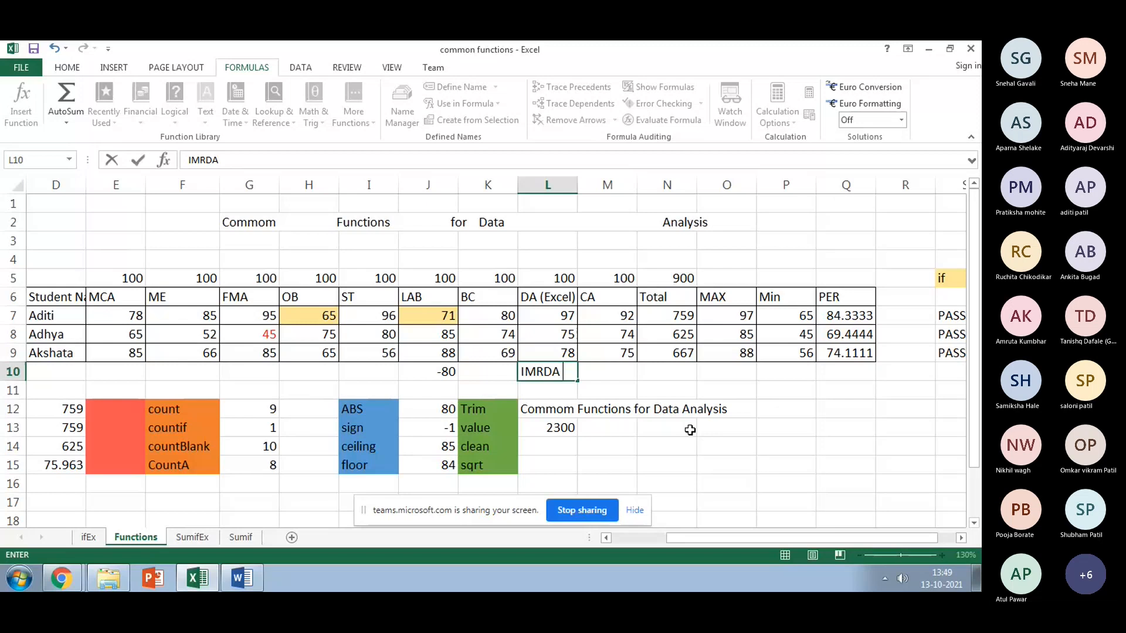
pyautogui.write('1994')
pyautogui.press('Return')
pyautogui.press('Return')
pyautogui.press('Return')
pyautogui.press('Return')
# Step: Start a formula in L14 referencing L13, then cancel it
pyautogui.write('=')
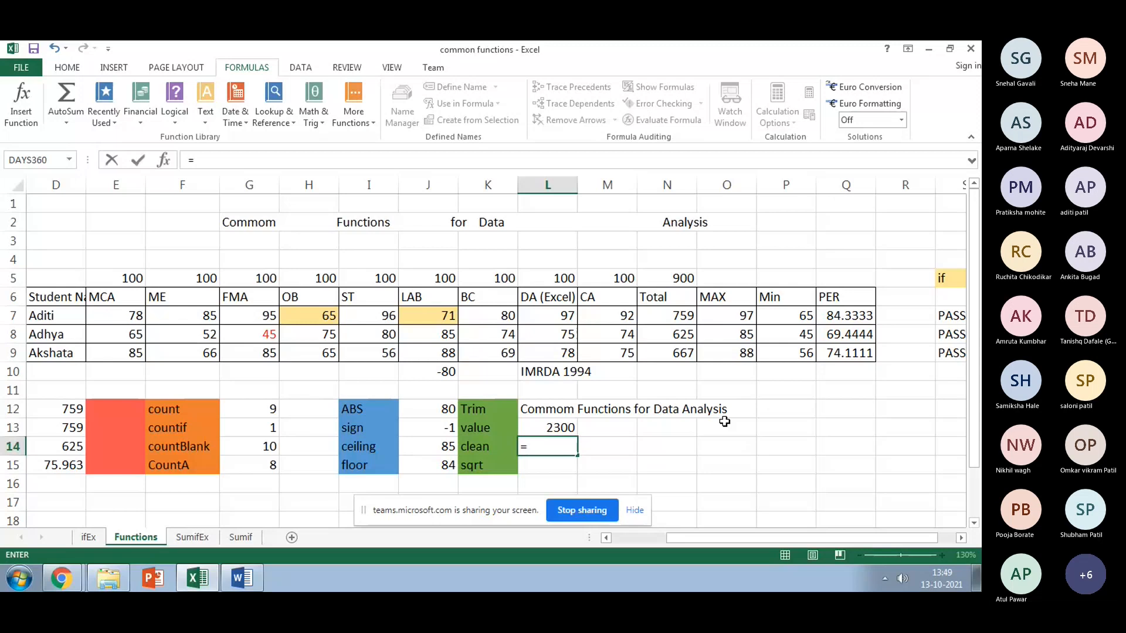
pyautogui.press('Up')
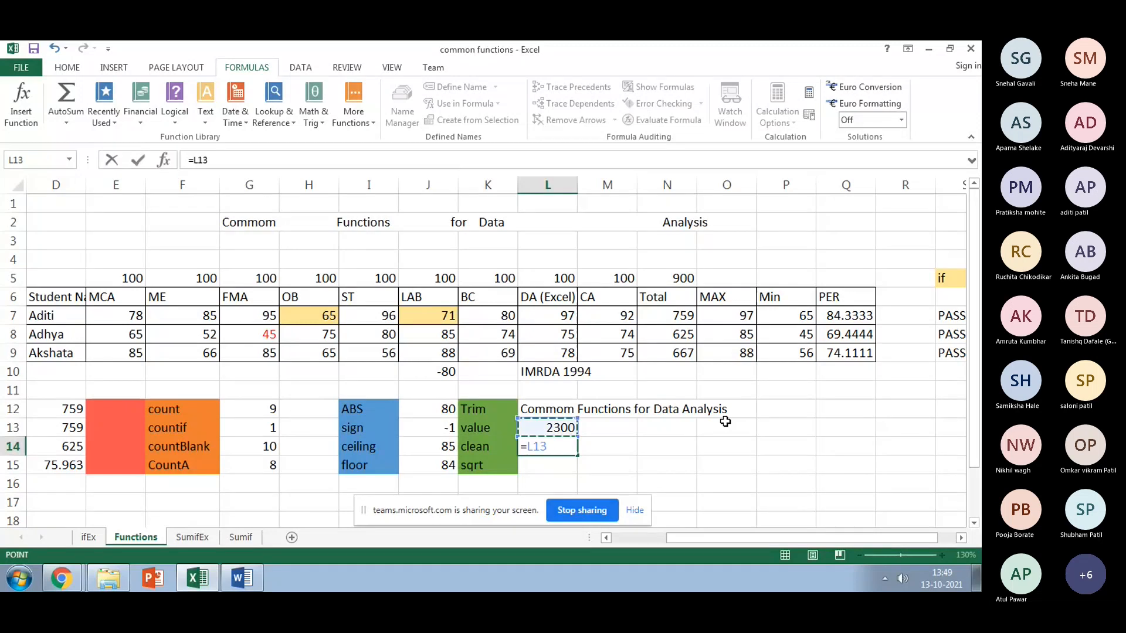
pyautogui.press('BackSpace')
pyautogui.press('BackSpace')
pyautogui.press('BackSpace')
pyautogui.press('BackSpace')
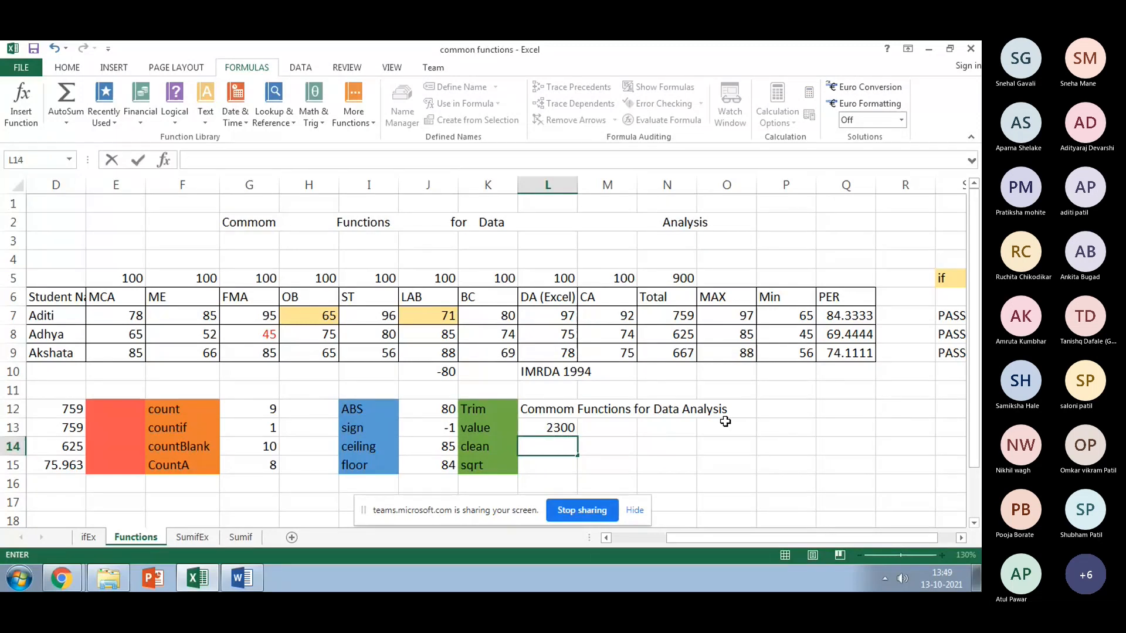
# Step: Put =VALUE(L10) in L13 in place of 2300, re-entering the L10 reference; it returns #VALUE!
pyautogui.click(555, 428)
pyautogui.write('=')
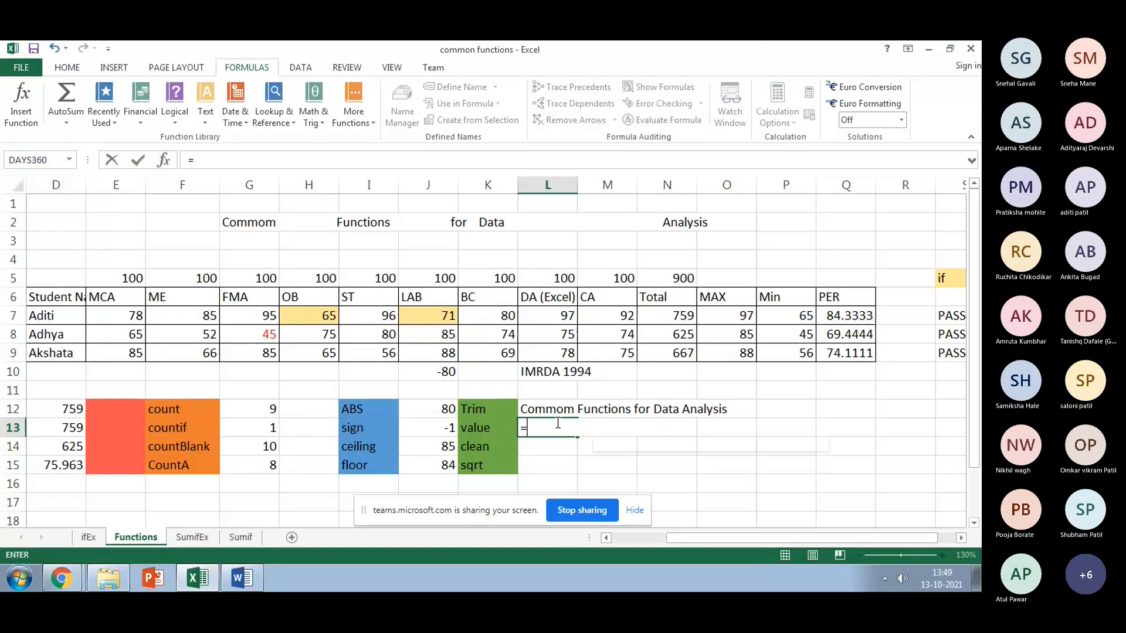
pyautogui.write('va')
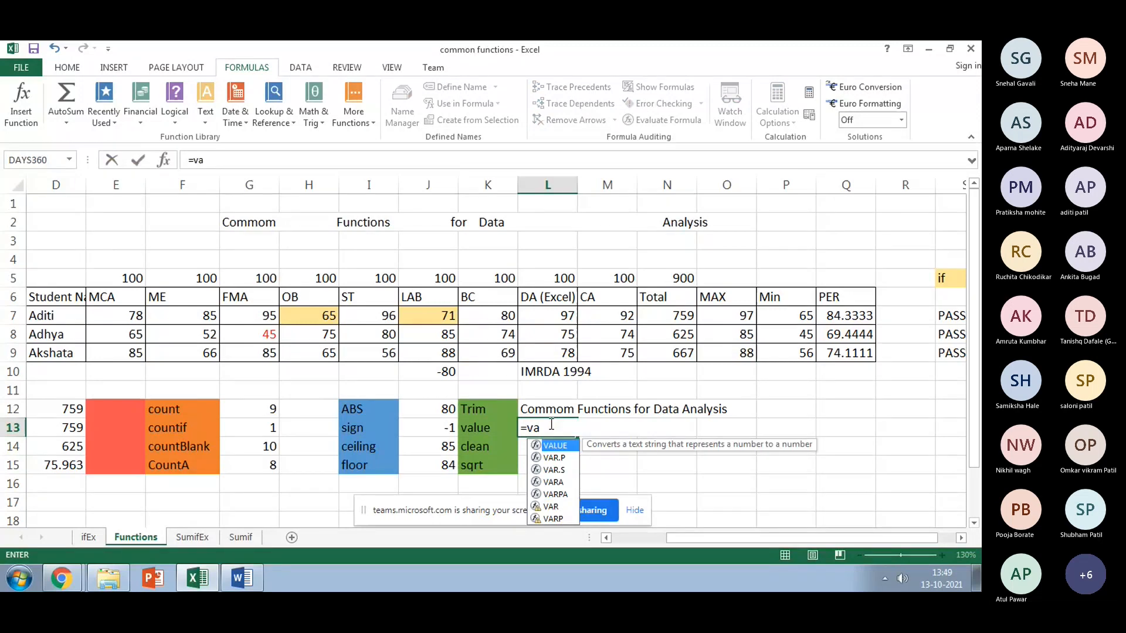
pyautogui.doubleClick(554, 446)
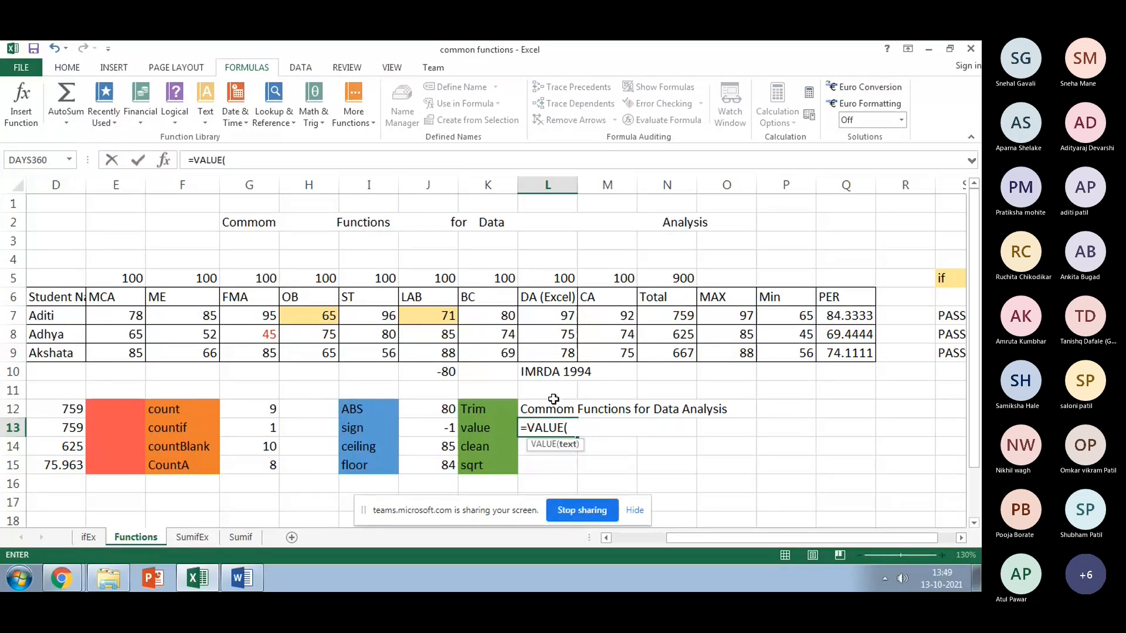
pyautogui.click(554, 374)
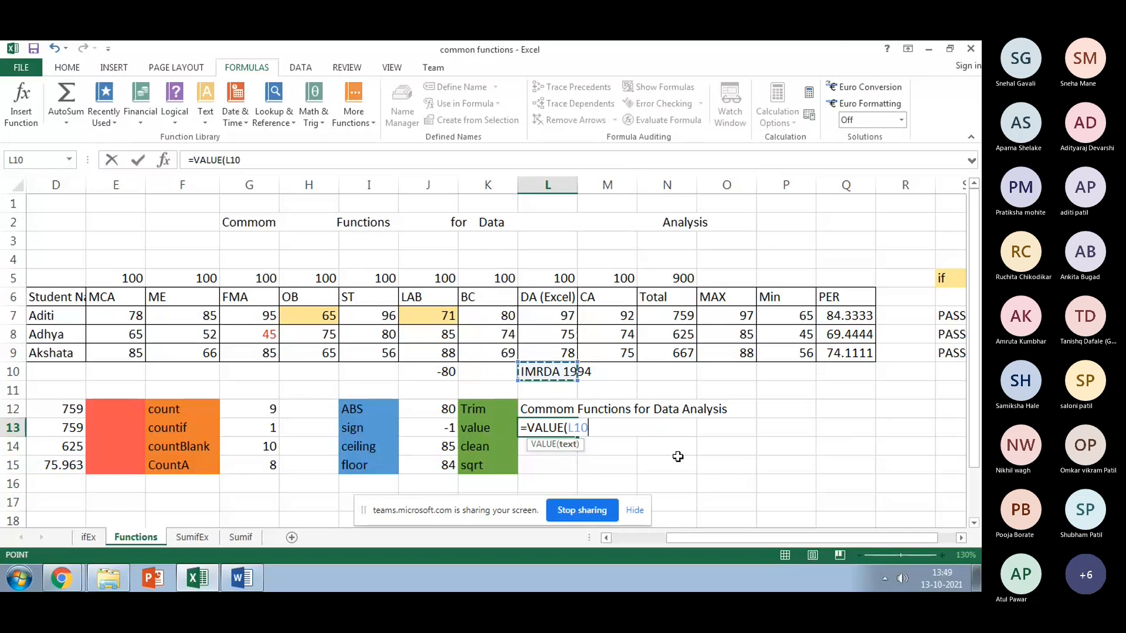
pyautogui.press('Return')
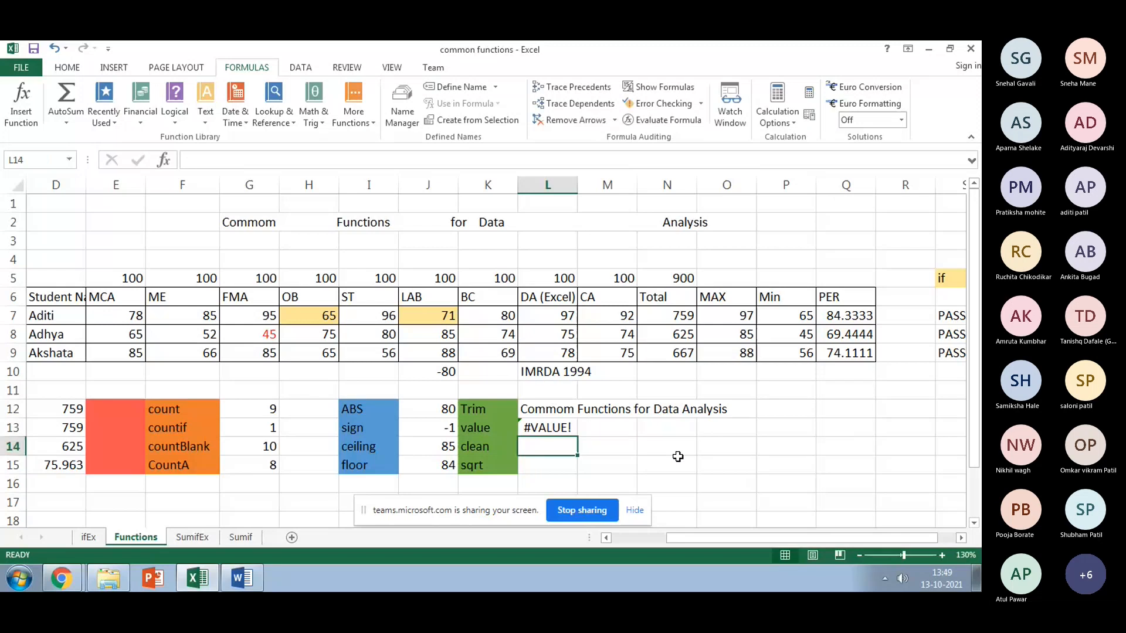
pyautogui.click(548, 429)
pyautogui.click(248, 161)
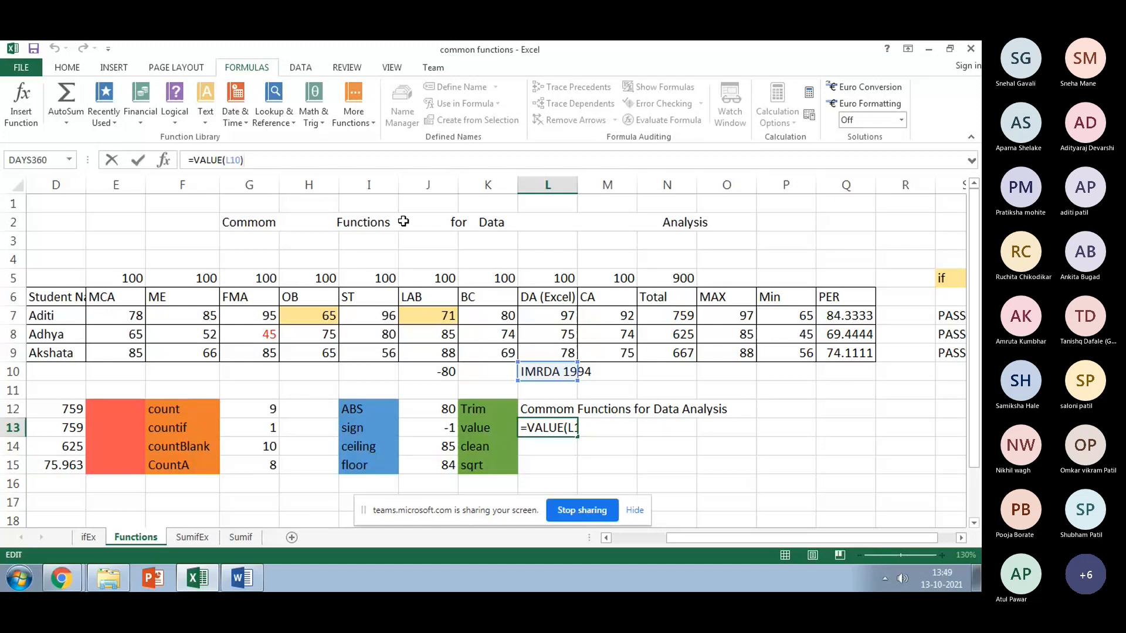
pyautogui.press('BackSpace')
pyautogui.press('BackSpace')
pyautogui.press('BackSpace')
pyautogui.press('BackSpace')
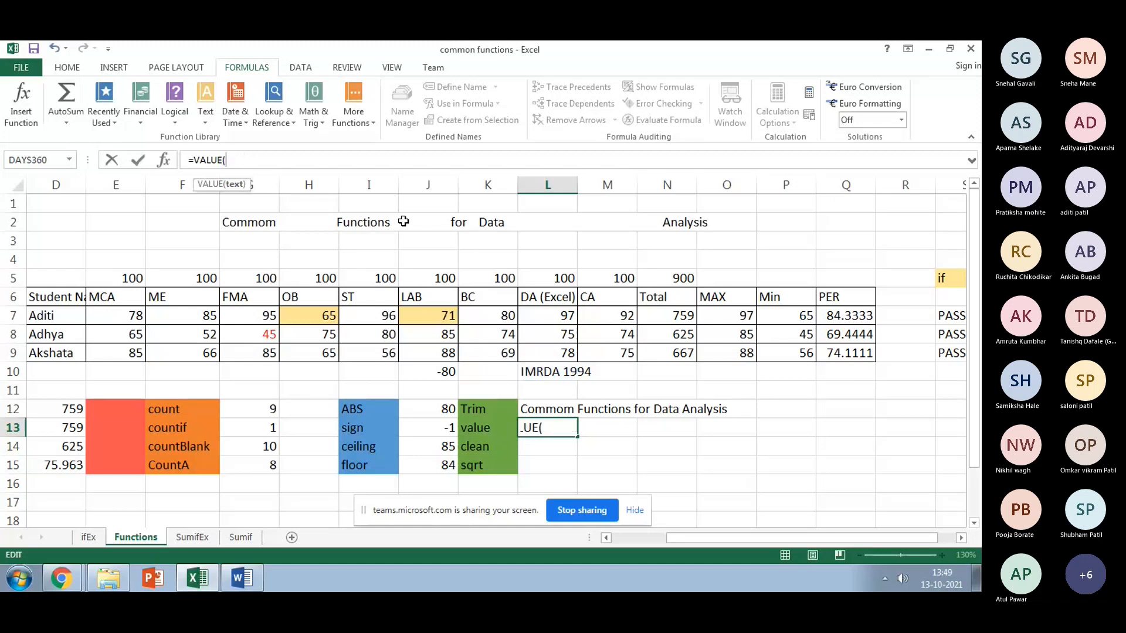
pyautogui.click(542, 371)
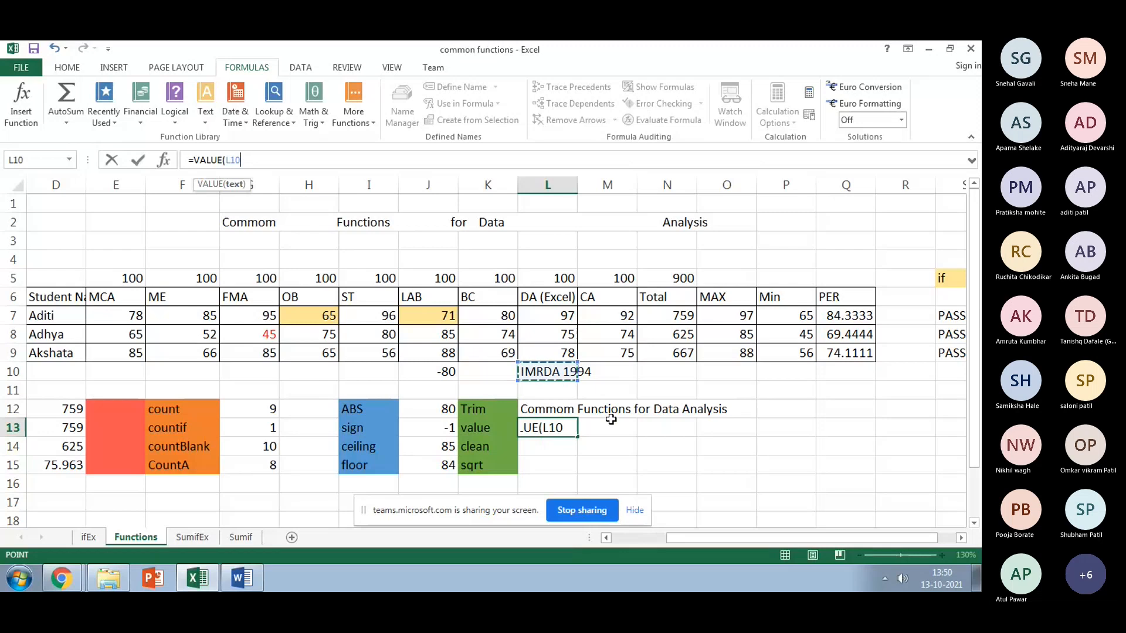
pyautogui.write(')')
pyautogui.press('Return')
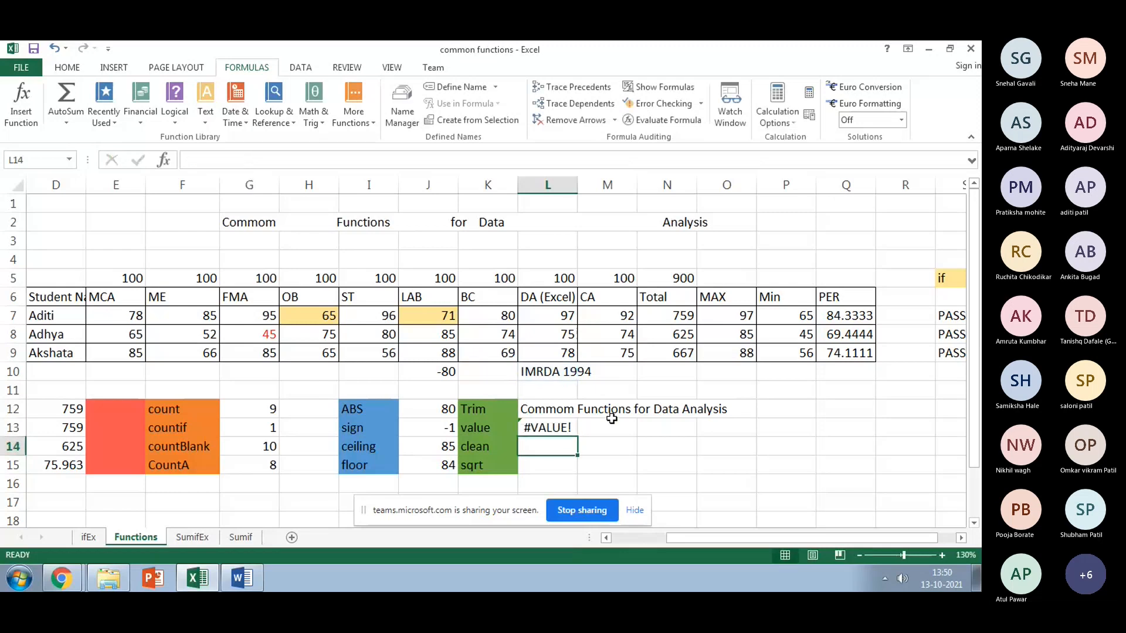
# Step: Widen column L, then replace IMRDA with RS so L10 reads RS 1994
pyautogui.moveTo(577, 181); pyautogui.dragTo(614, 176)
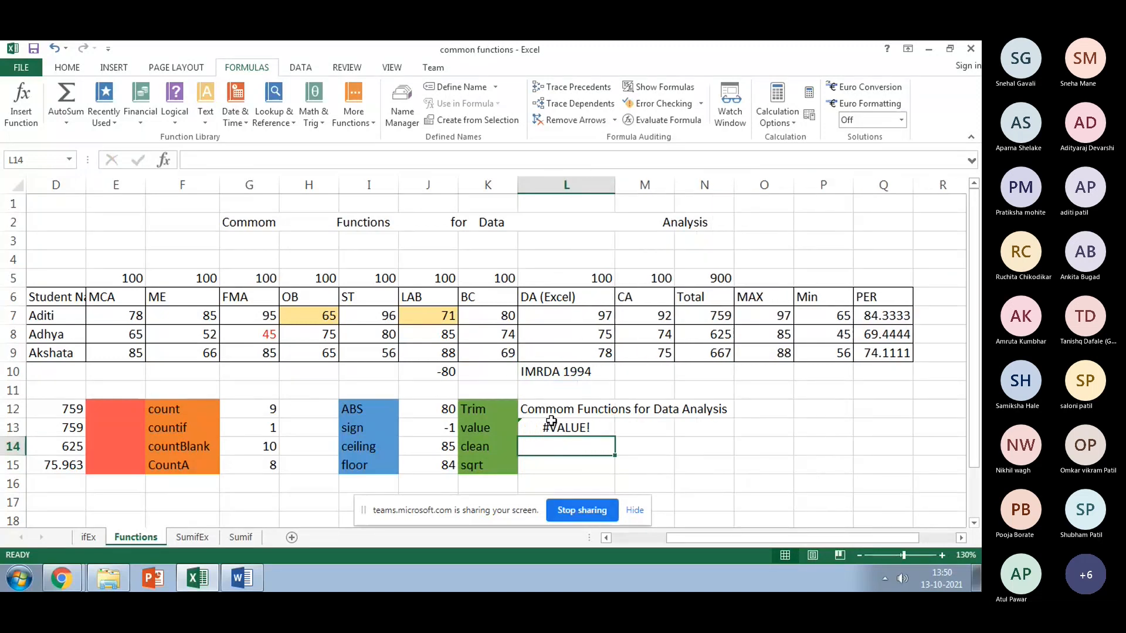
pyautogui.press('Up')
pyautogui.press('Up')
pyautogui.press('Up')
pyautogui.press('Up')
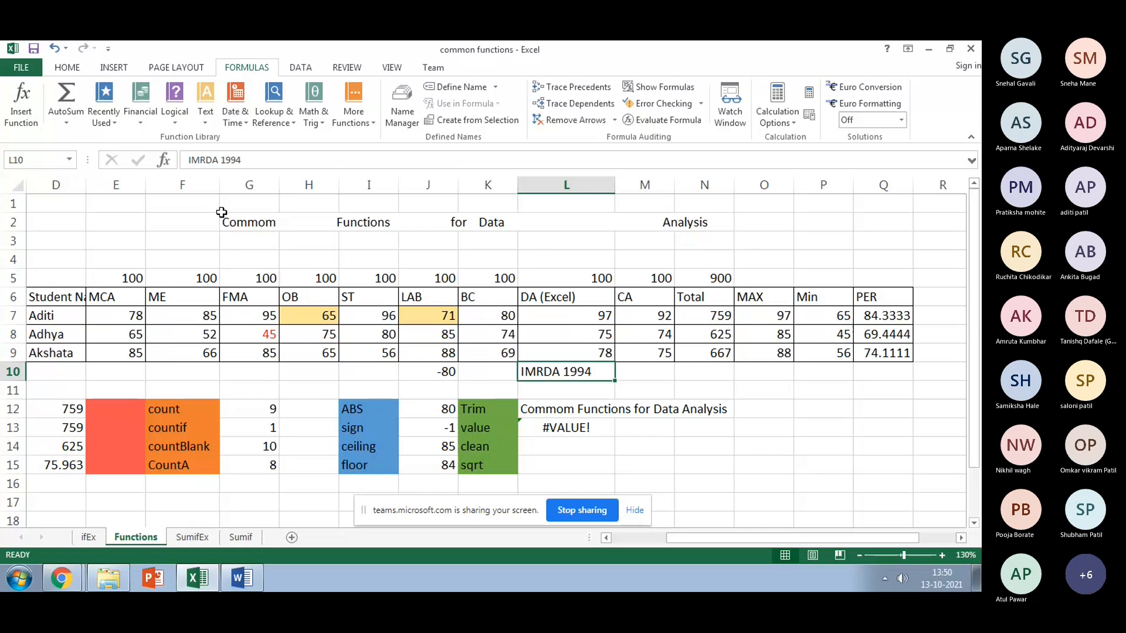
pyautogui.click(189, 160)
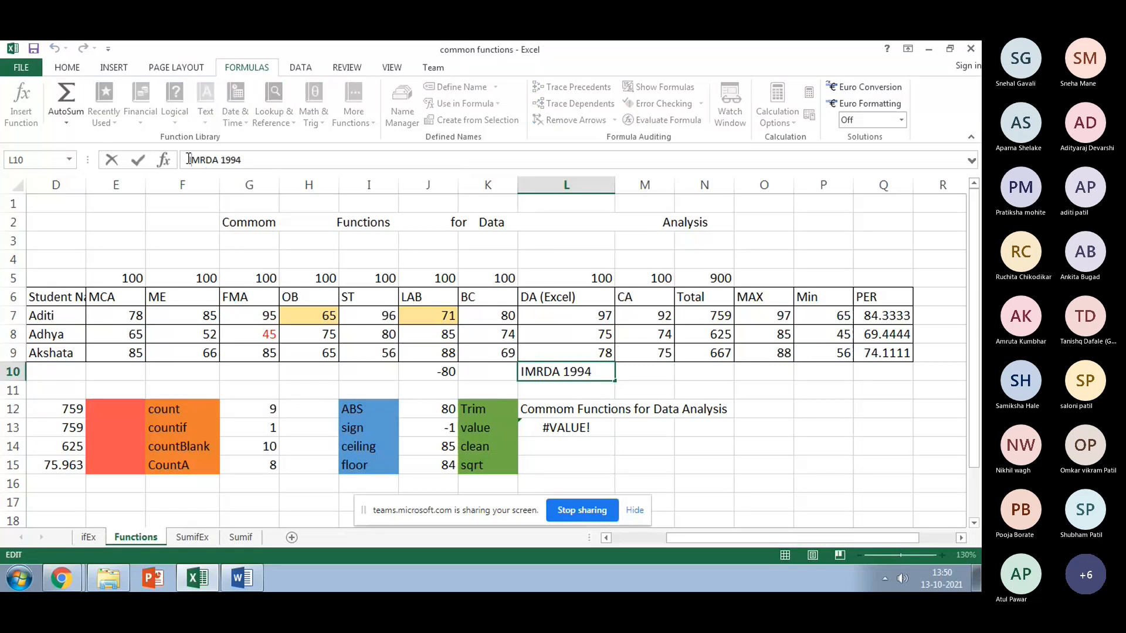
pyautogui.moveTo(189, 160); pyautogui.dragTo(219, 156)
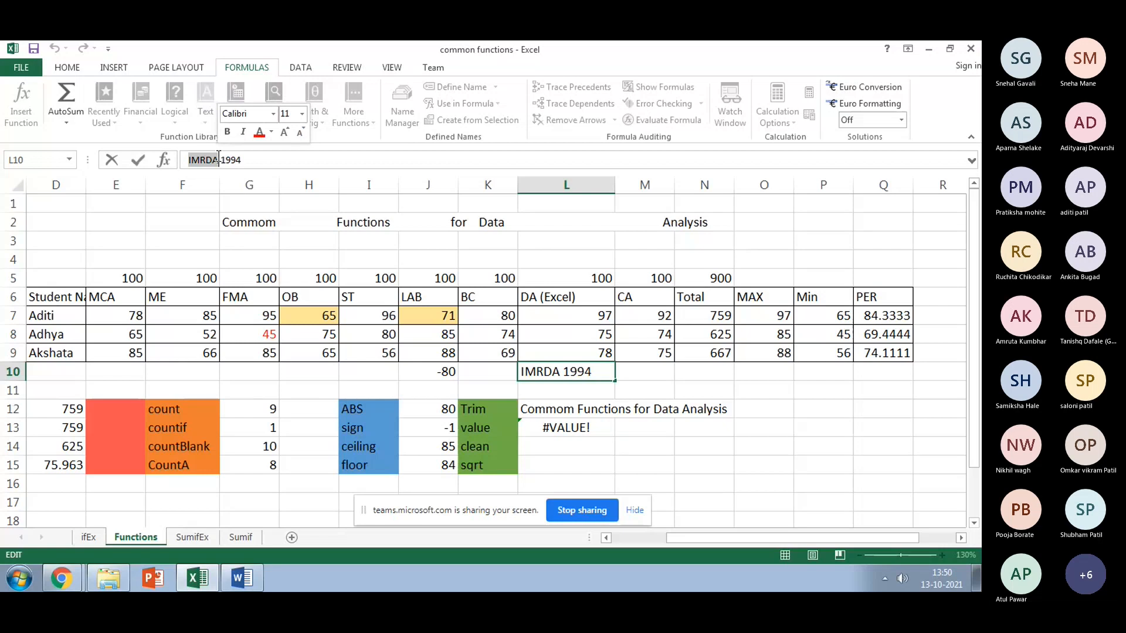
pyautogui.write('RS')
pyautogui.press('Return')
pyautogui.press('Down')
pyautogui.press('Down')
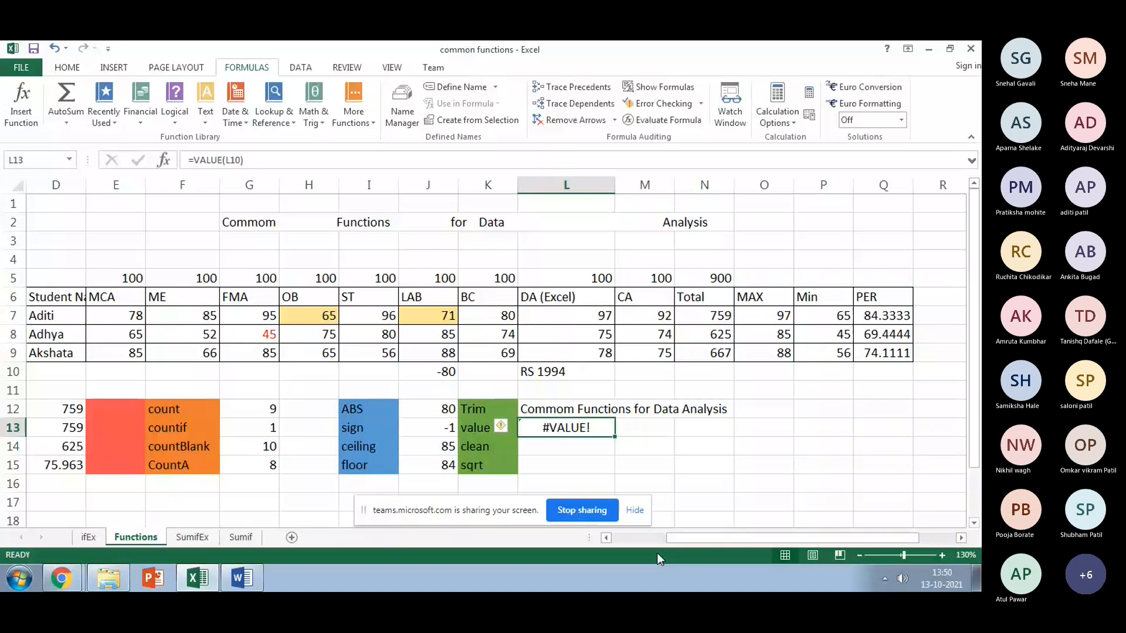
# Step: Clear L13 and enter =VALUE("RS 250") in its place
pyautogui.click(269, 166)
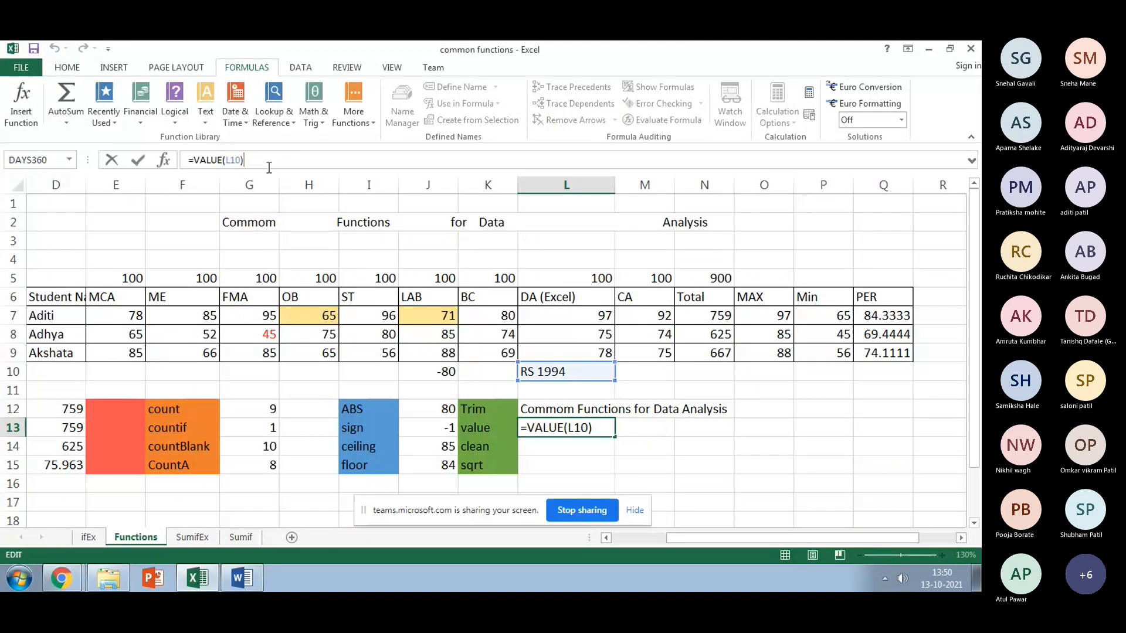
pyautogui.press('Return')
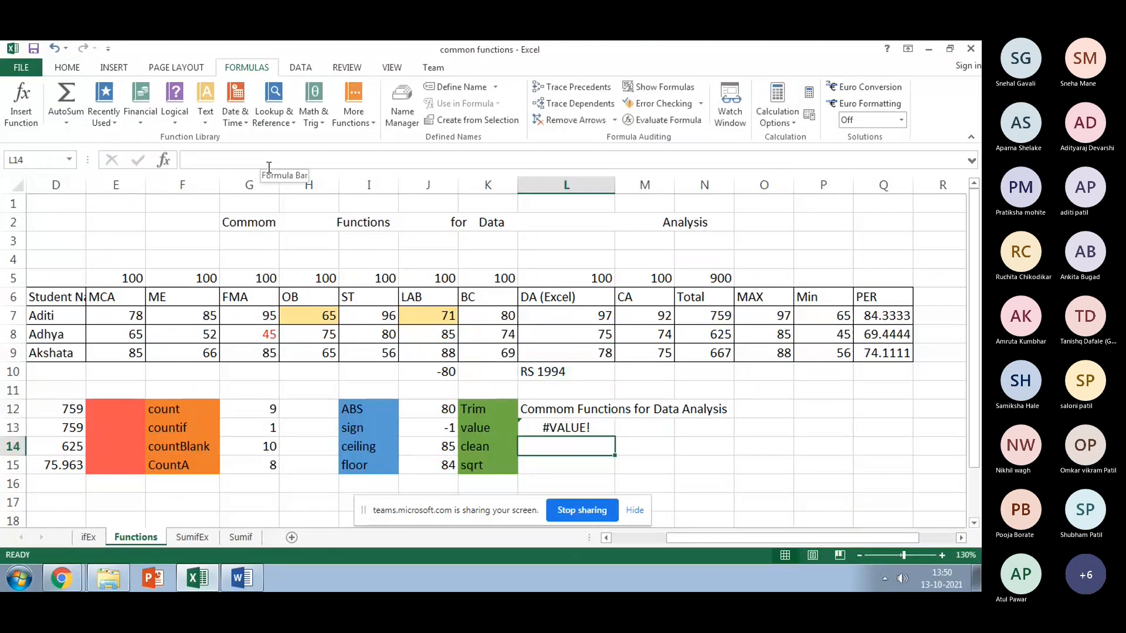
pyautogui.press('Up')
pyautogui.press('Delete')
pyautogui.write('=')
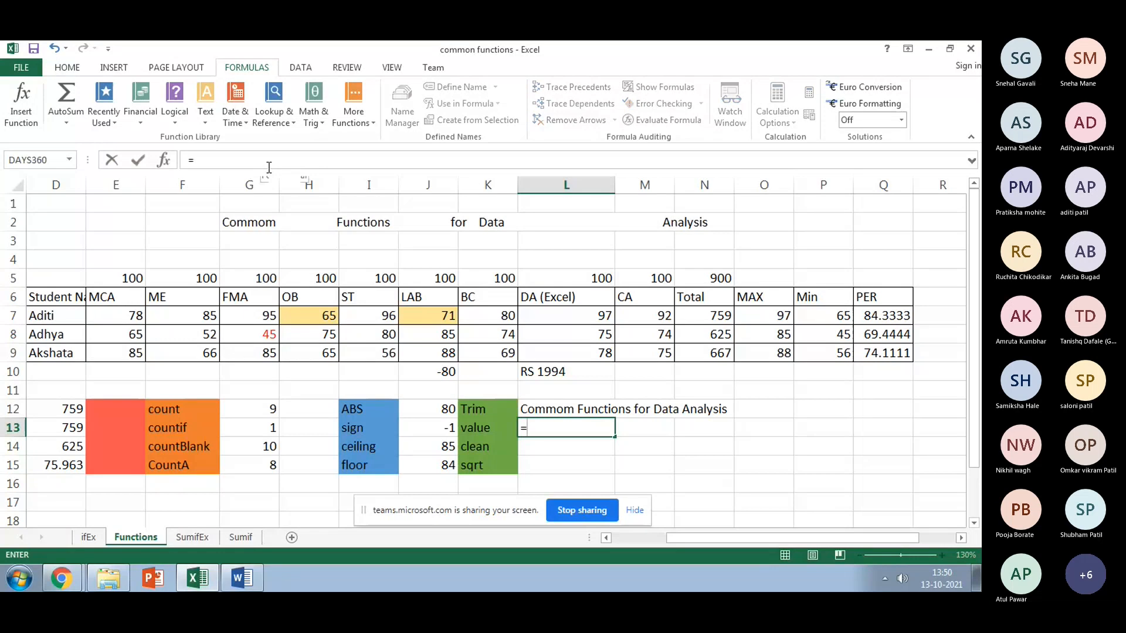
pyautogui.write('valu')
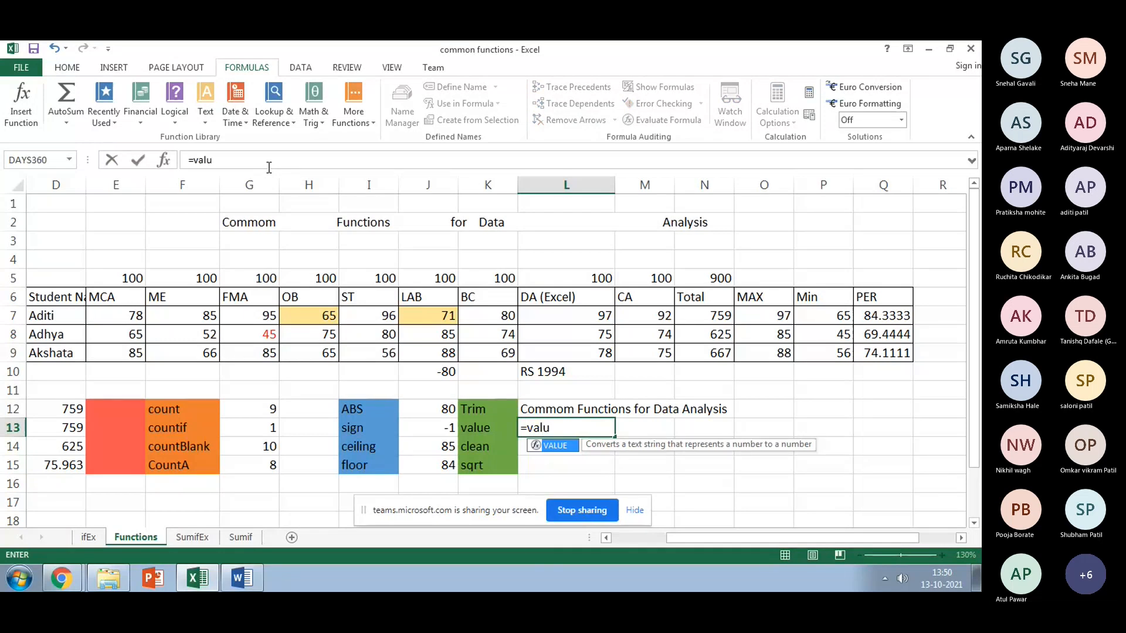
pyautogui.write('e(')
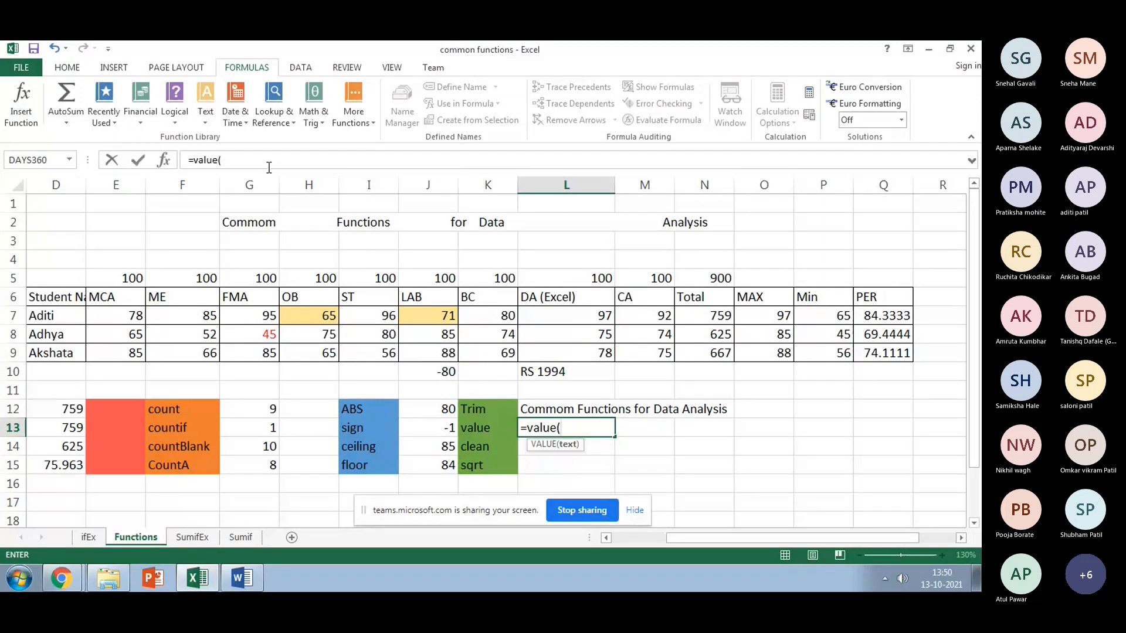
pyautogui.write('"RS 250')
pyautogui.press('Return')
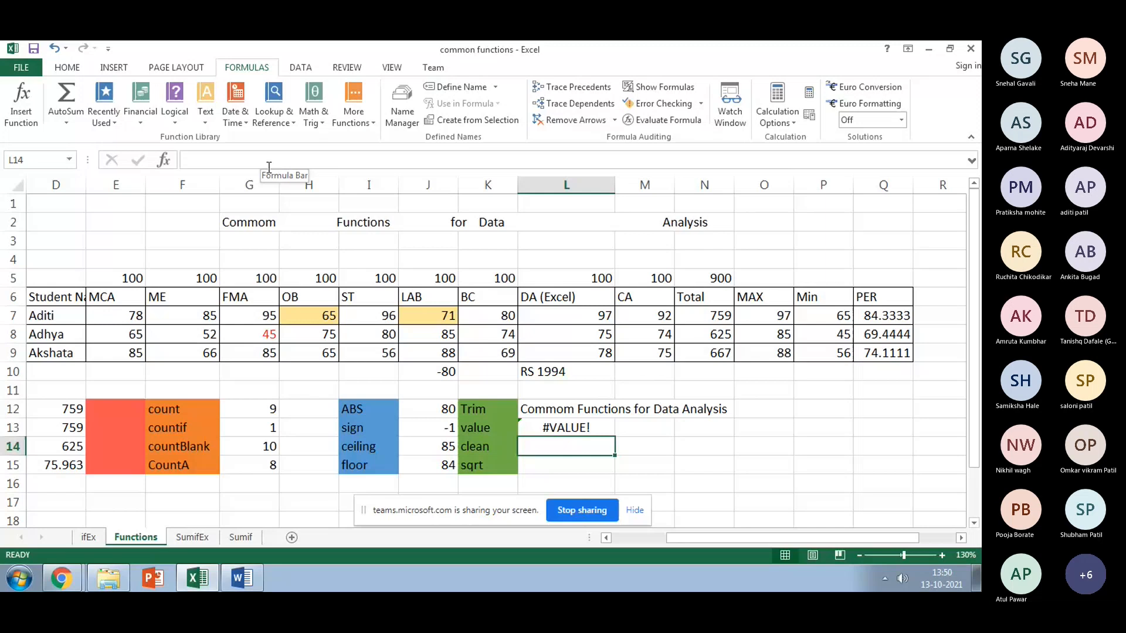
# Step: Delete the RS prefix so L13 reads =VALUE("250") and shows 250
pyautogui.press('Up')
pyautogui.doubleClick(236, 160)
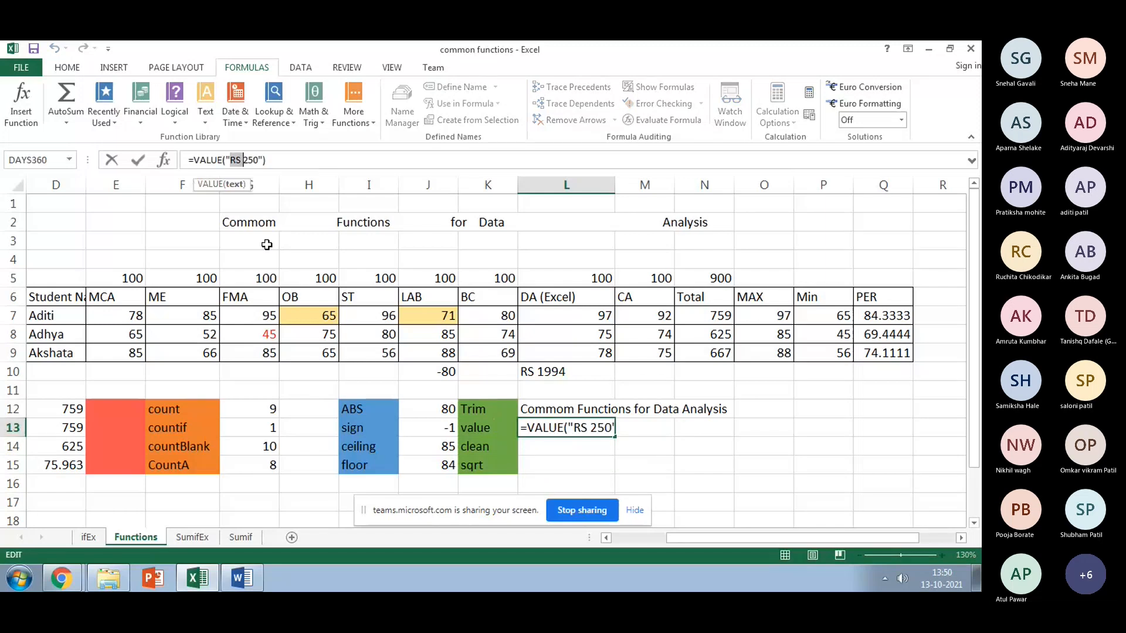
pyautogui.press('BackSpace')
pyautogui.press('Return')
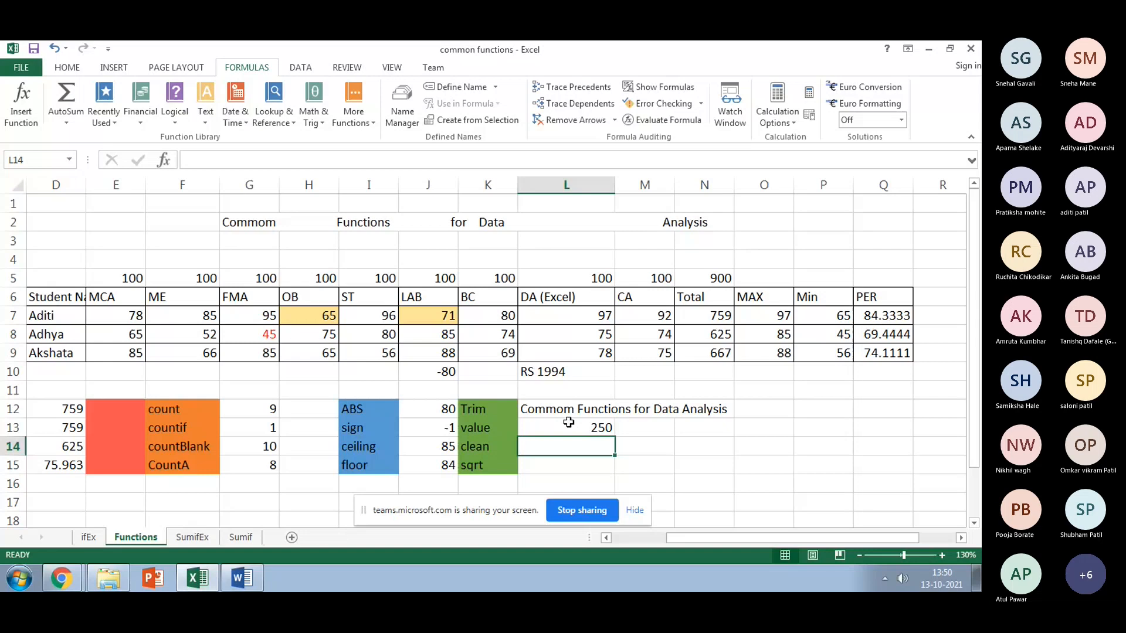
pyautogui.click(566, 372)
pyautogui.click(67, 67)
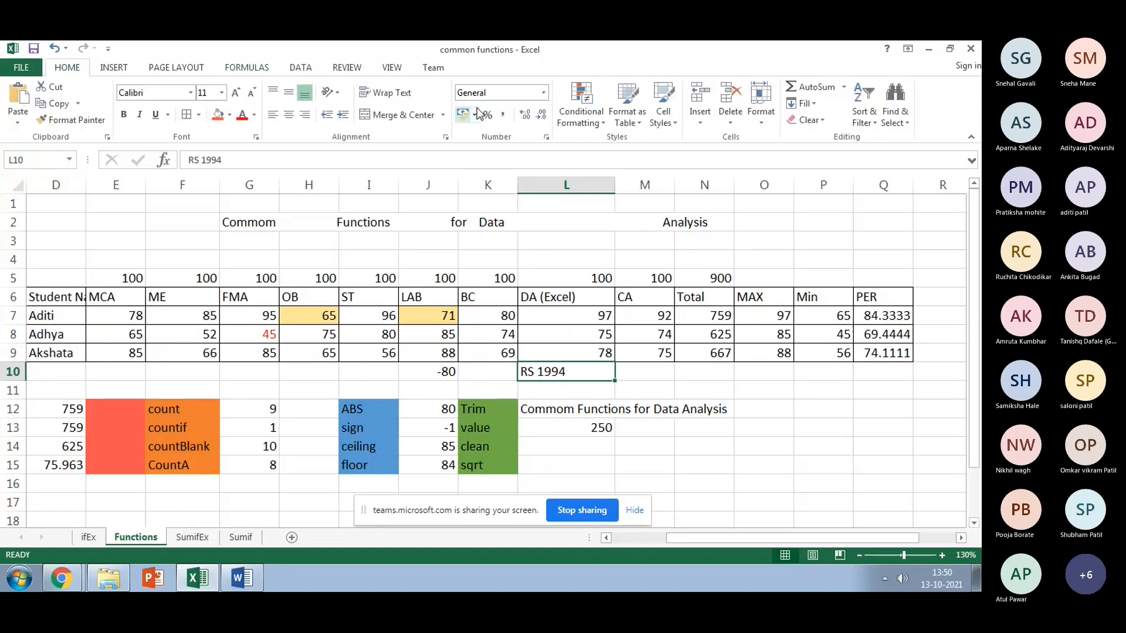
# Step: Give L10 Number format and re-enter =VALUE(L10) in L13, which returns #VALUE!
pyautogui.click(543, 92)
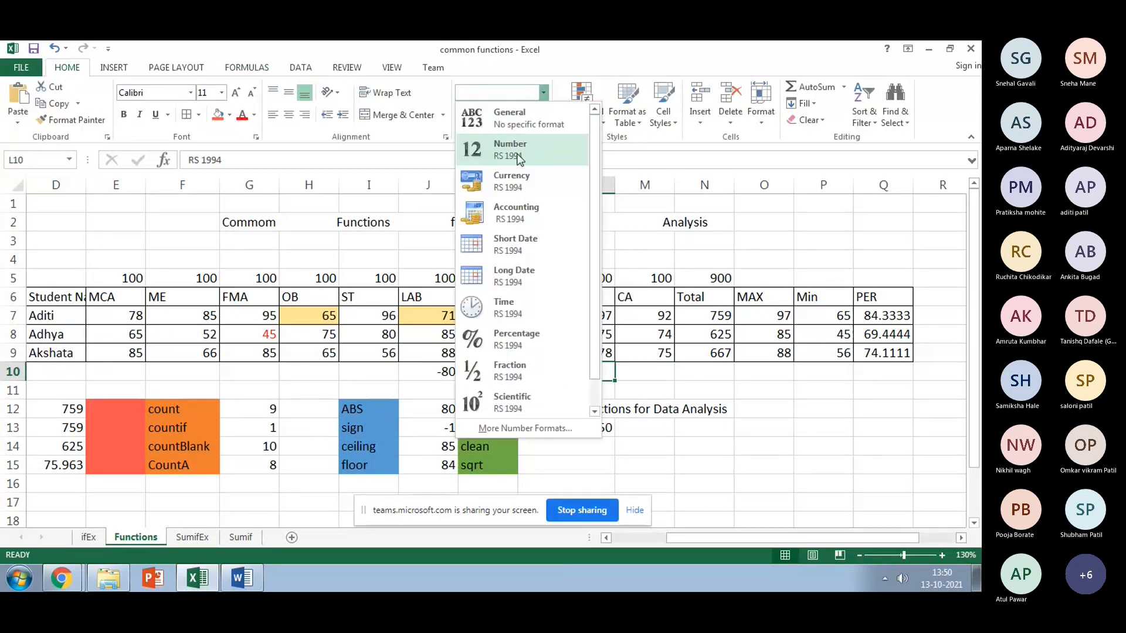
pyautogui.click(518, 153)
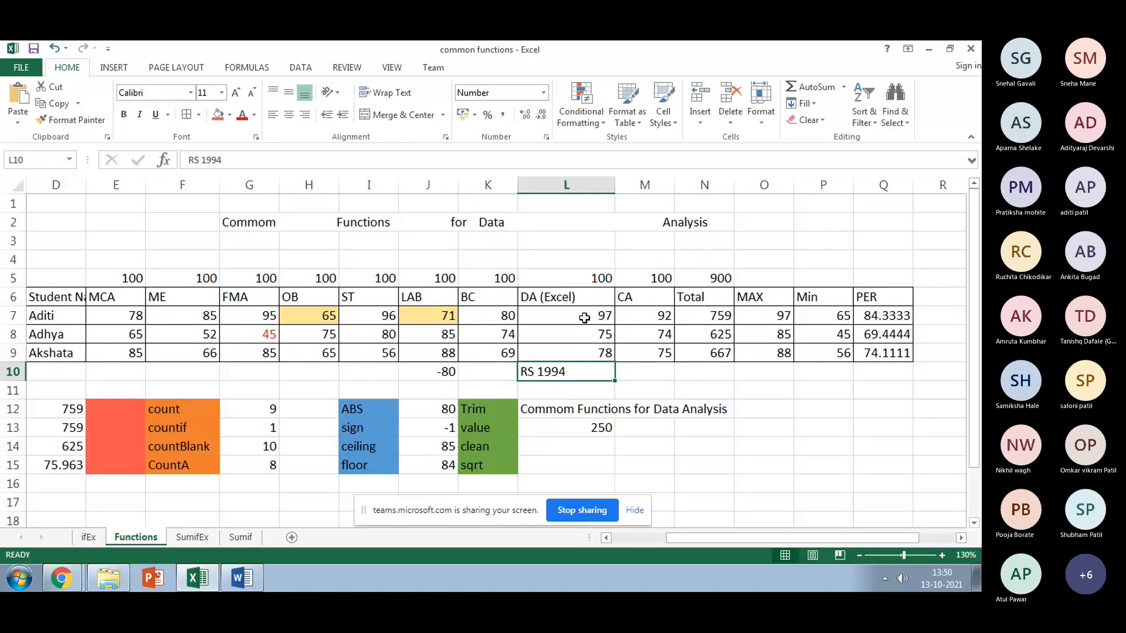
pyautogui.click(540, 433)
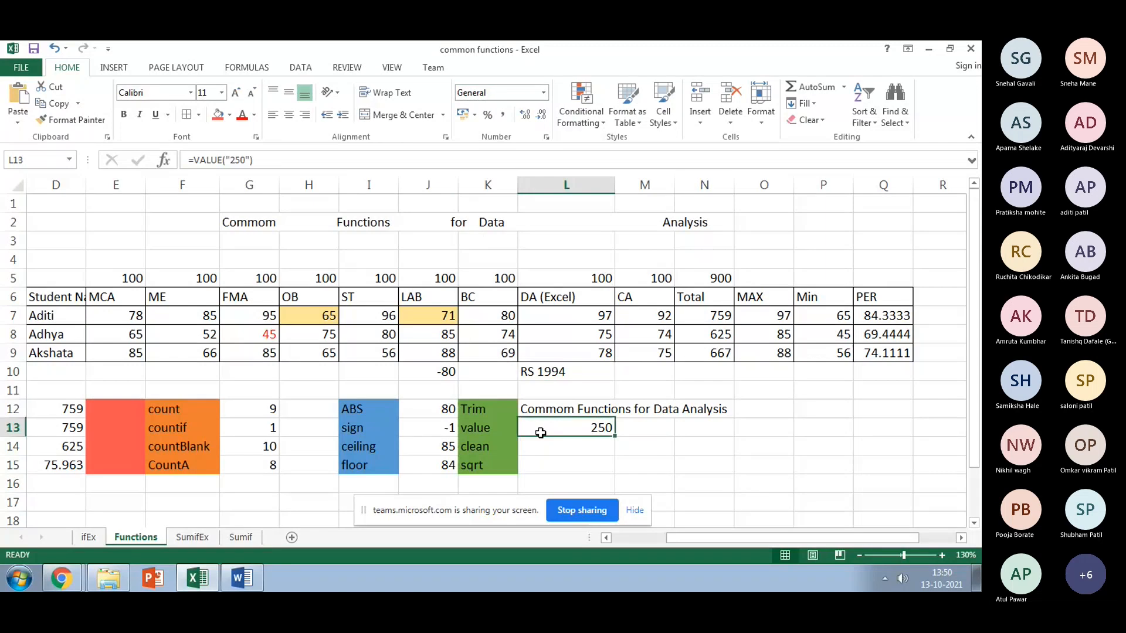
pyautogui.write('=va')
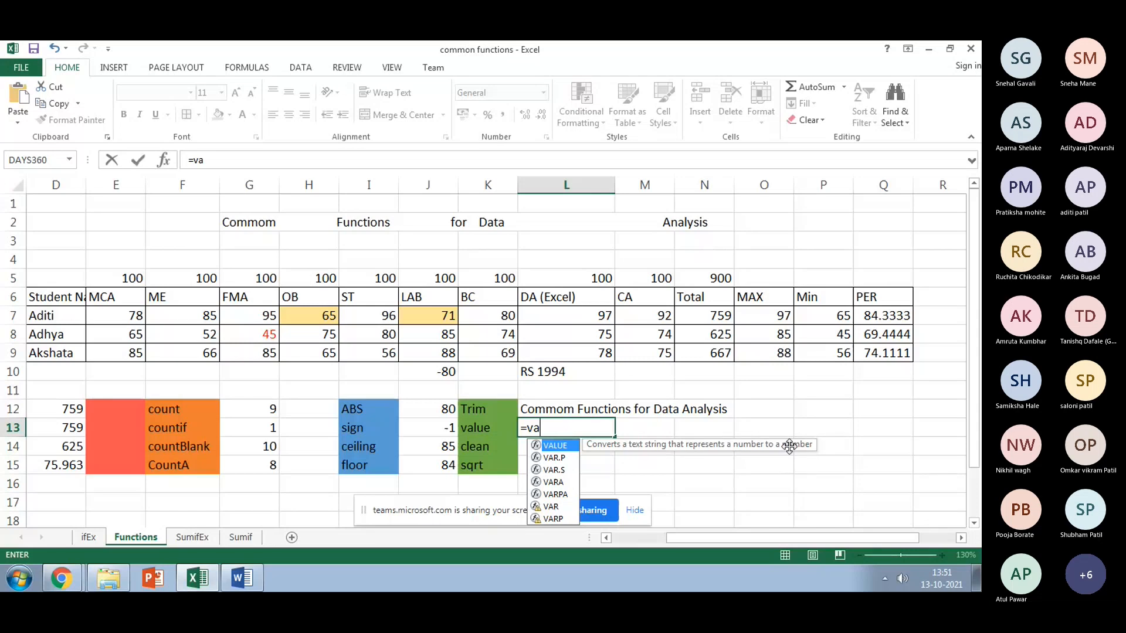
pyautogui.write('lu')
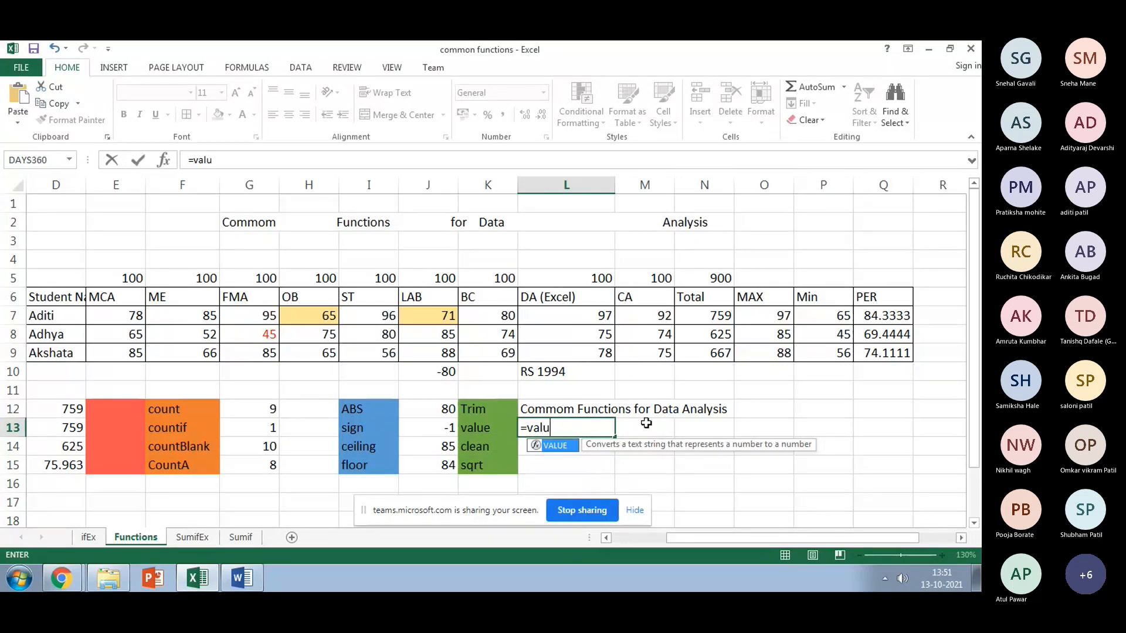
pyautogui.write('e(')
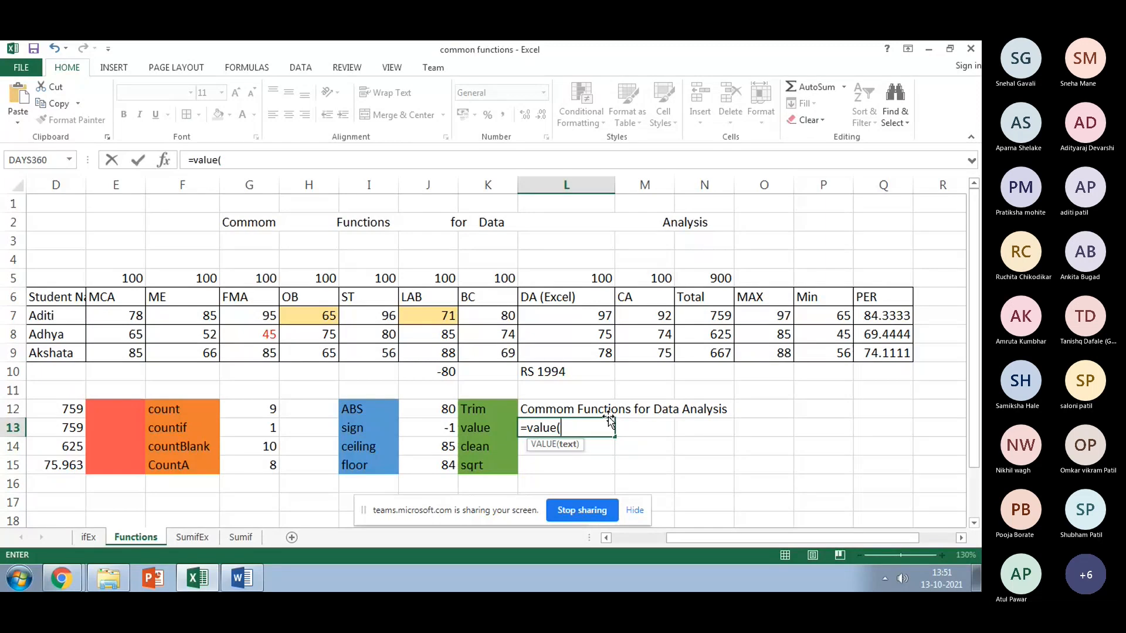
pyautogui.click(546, 371)
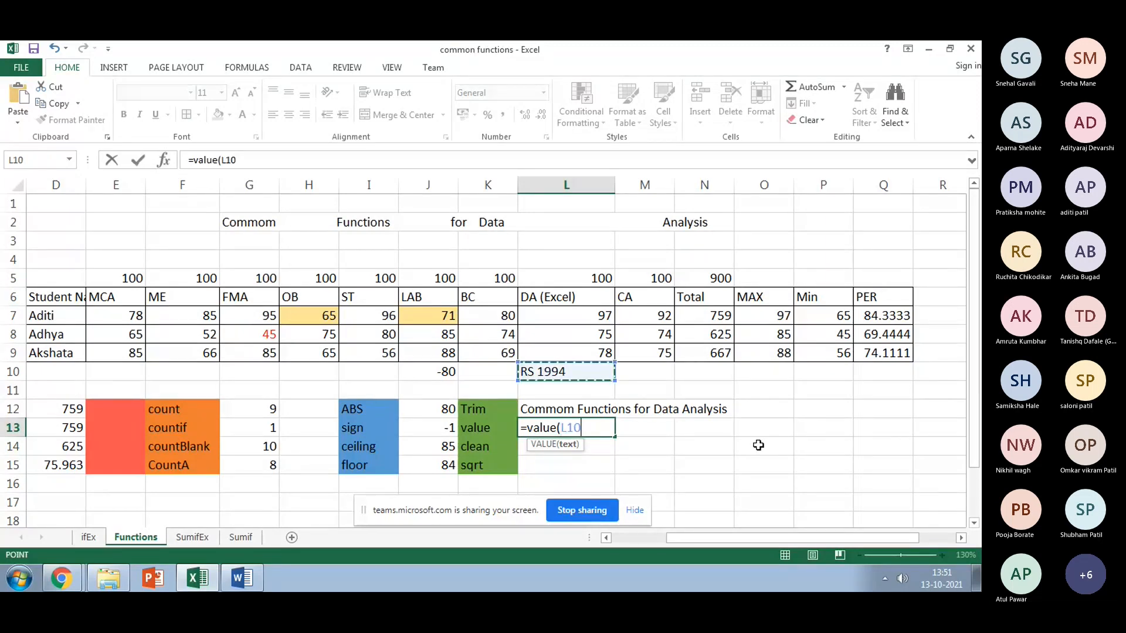
pyautogui.write(')')
pyautogui.press('Return')
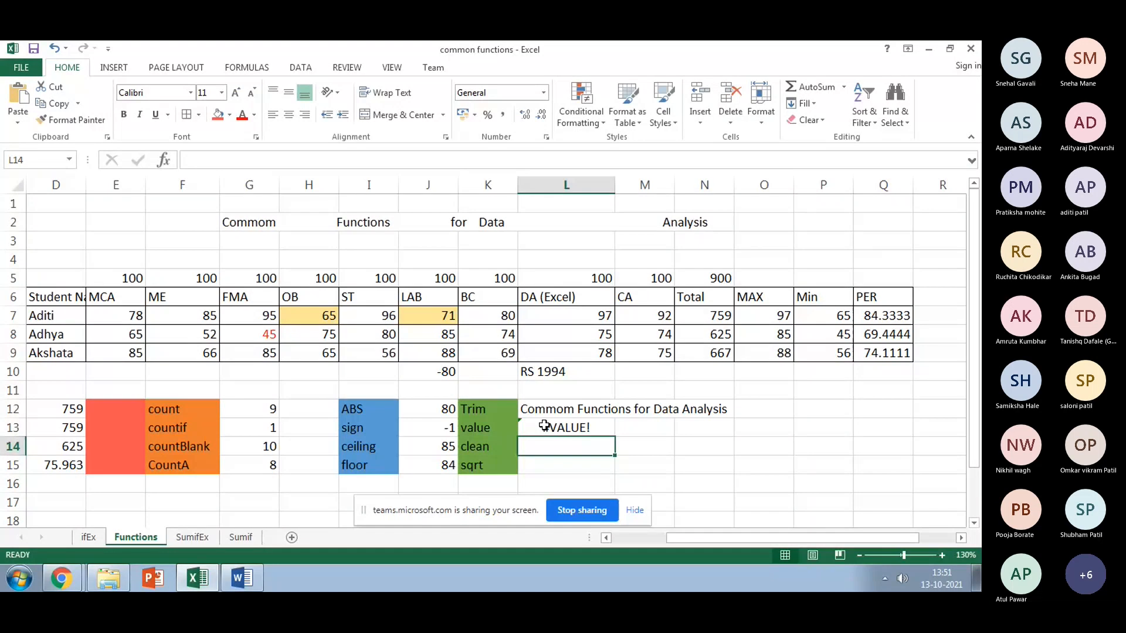
pyautogui.click(544, 426)
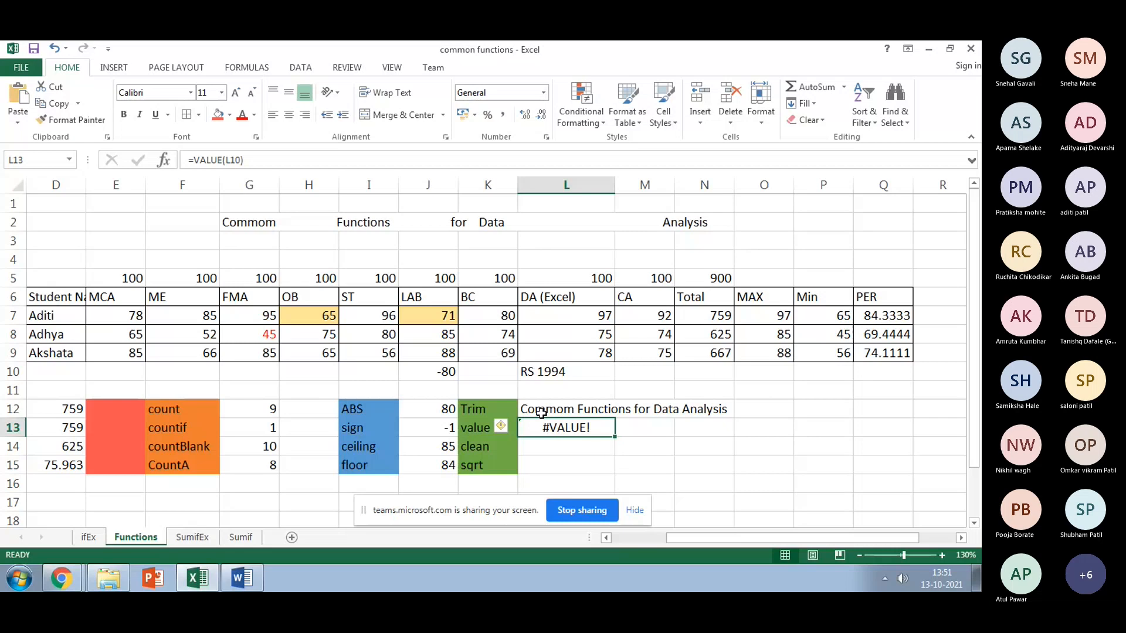
# Step: Check the Tomatoes amount in SumifEx E20, then format L13 as Currency and then Text
pyautogui.click(193, 537)
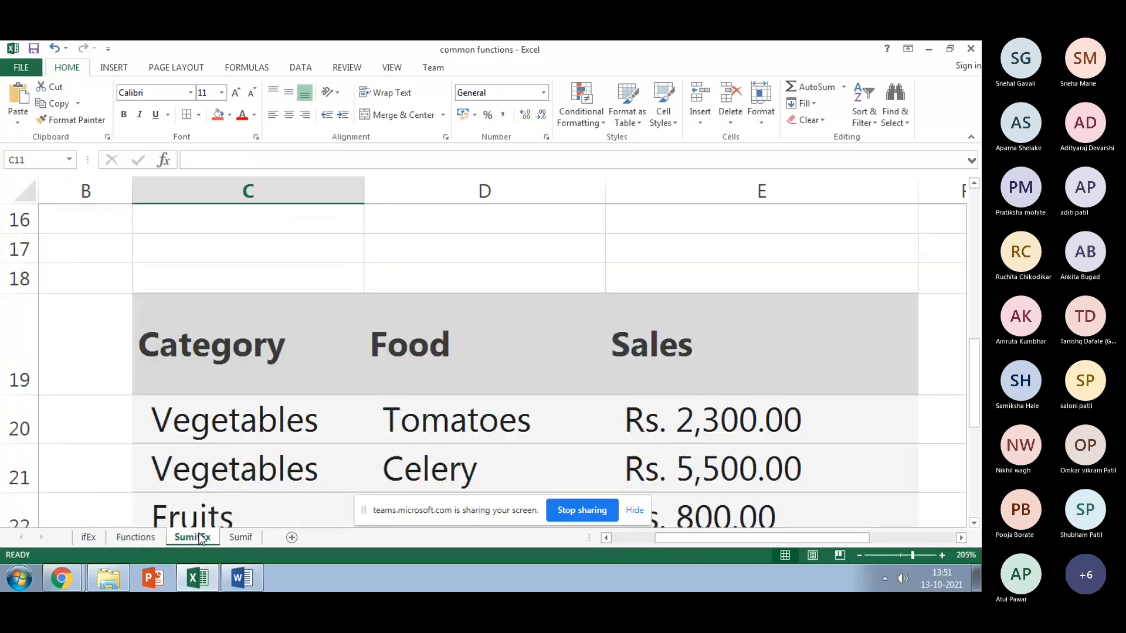
pyautogui.click(633, 437)
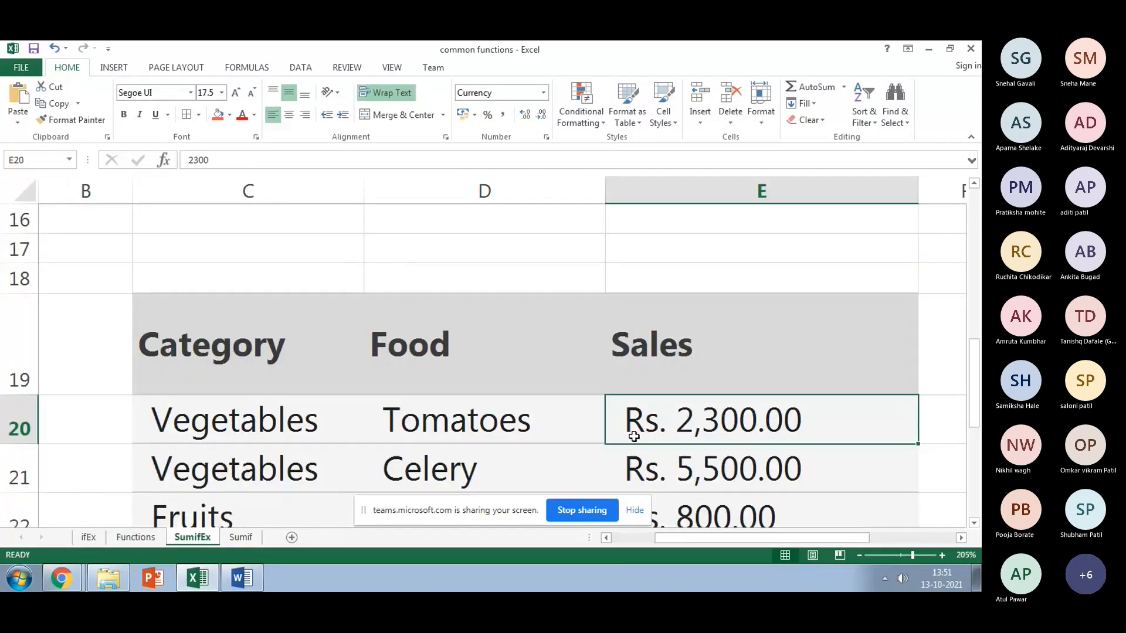
pyautogui.click(135, 537)
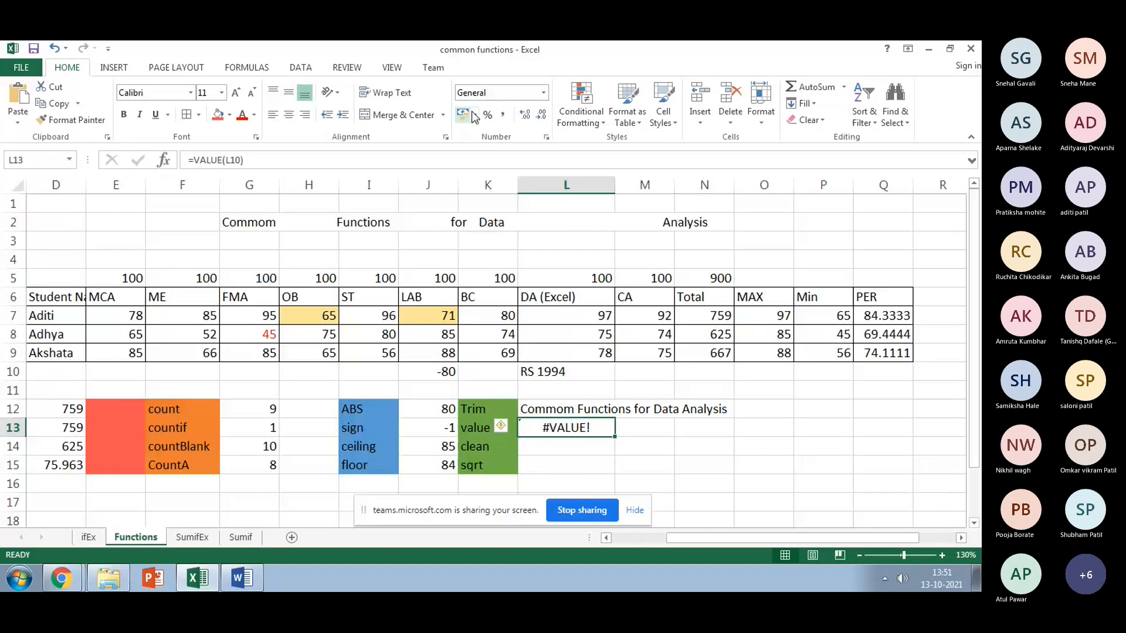
pyautogui.click(544, 97)
pyautogui.click(520, 182)
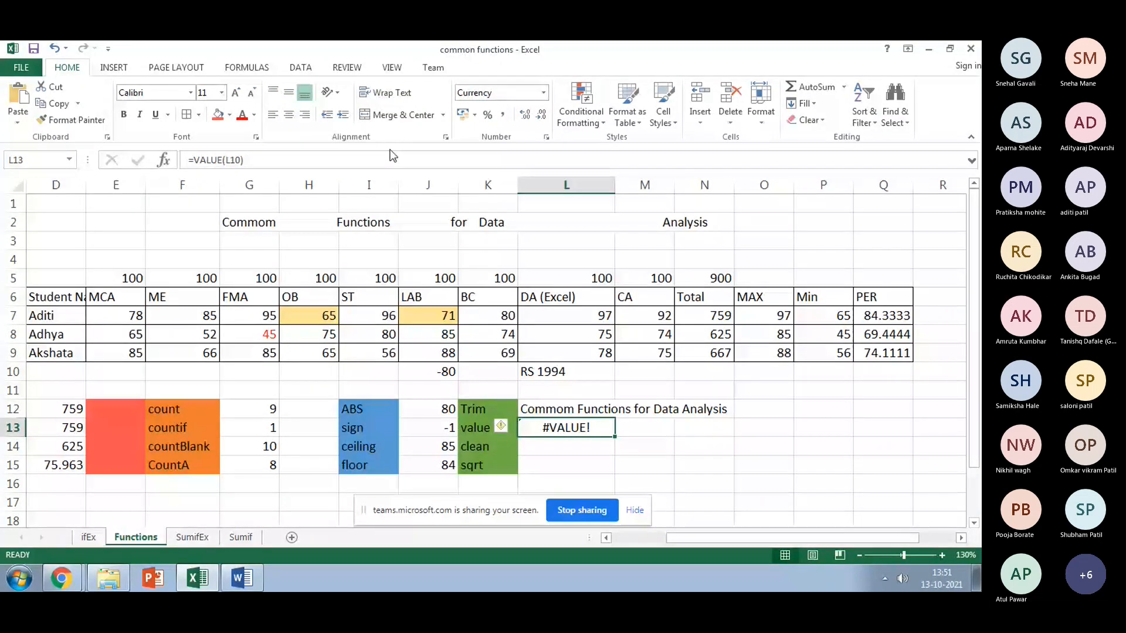
pyautogui.click(543, 94)
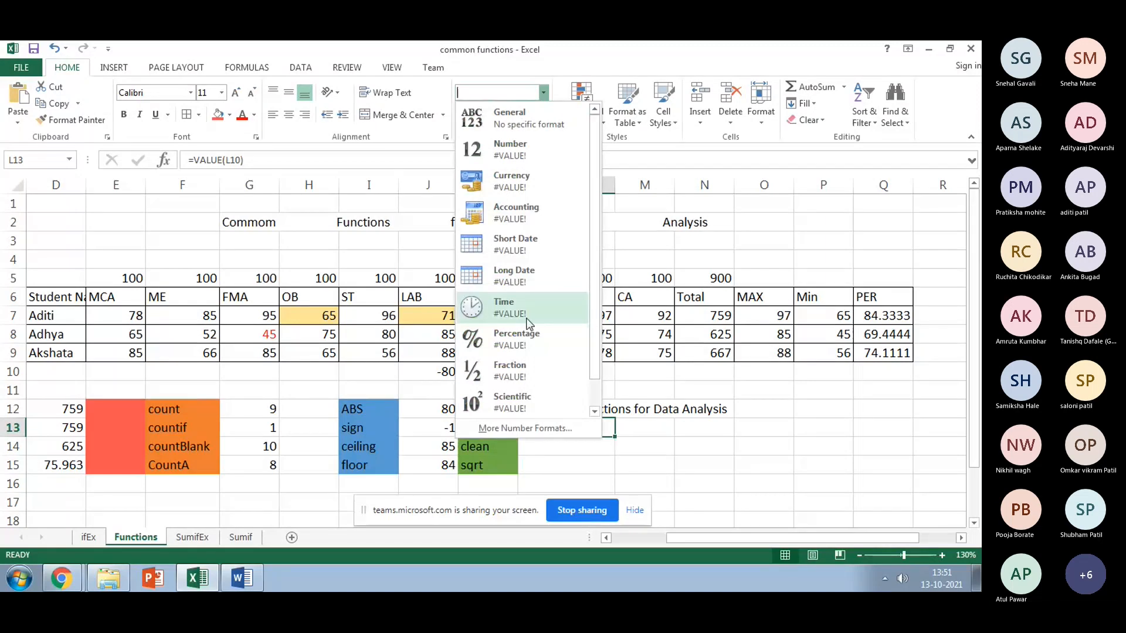
pyautogui.scroll(-1, 530, 324)
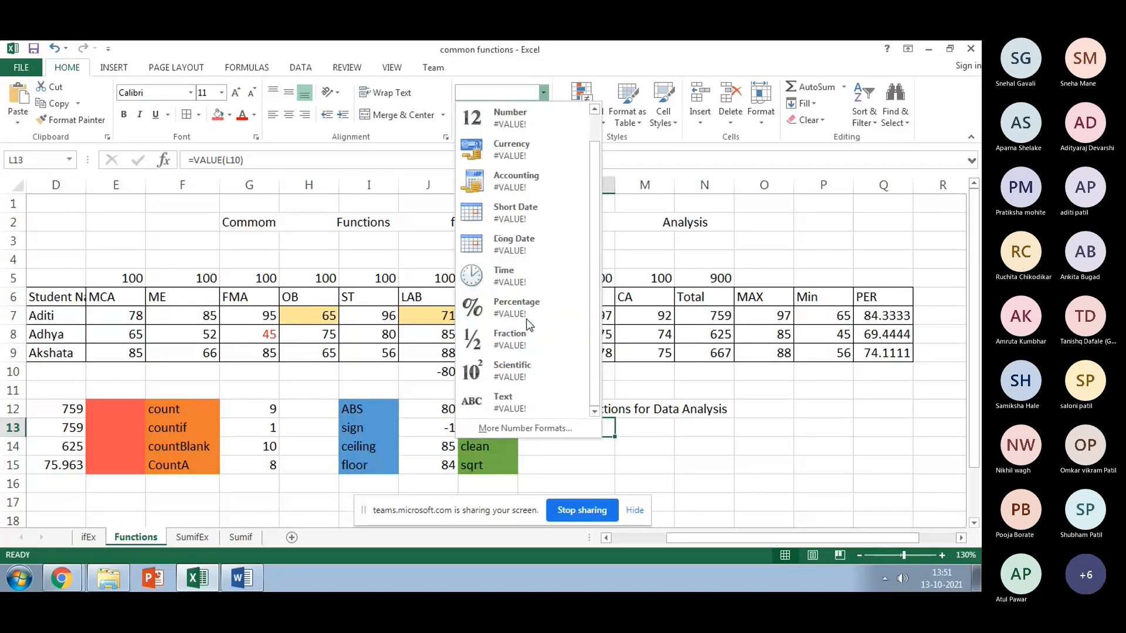
pyautogui.click(511, 402)
# Step: Format L10 as Currency and L13 as Number, then begin retyping L13's VALUE formula
pyautogui.click(552, 376)
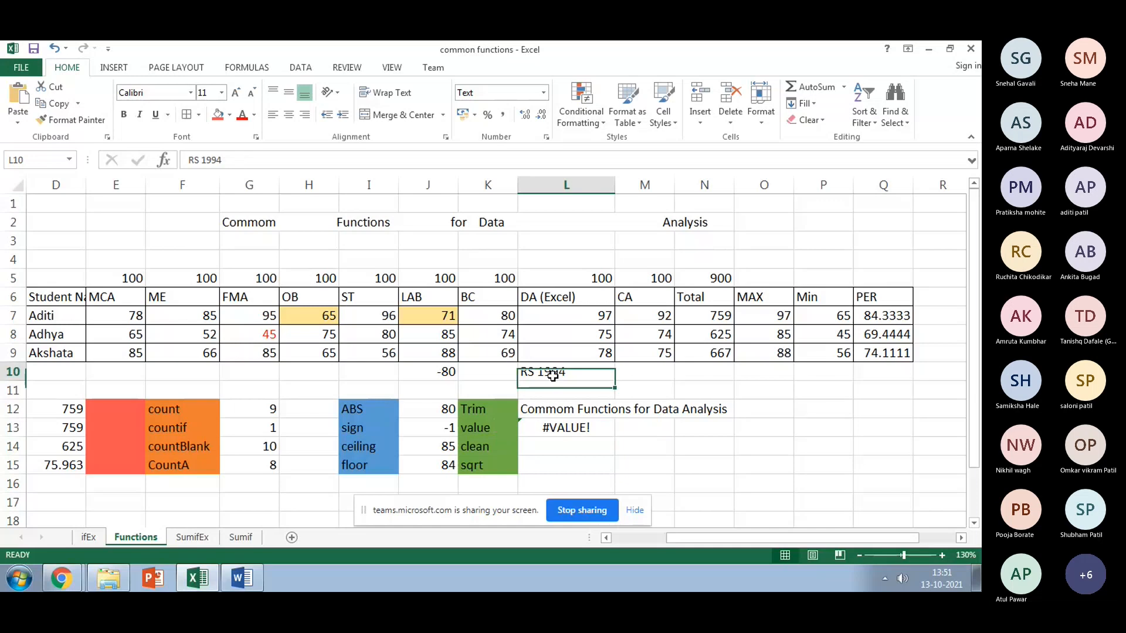
pyautogui.click(543, 94)
pyautogui.click(510, 181)
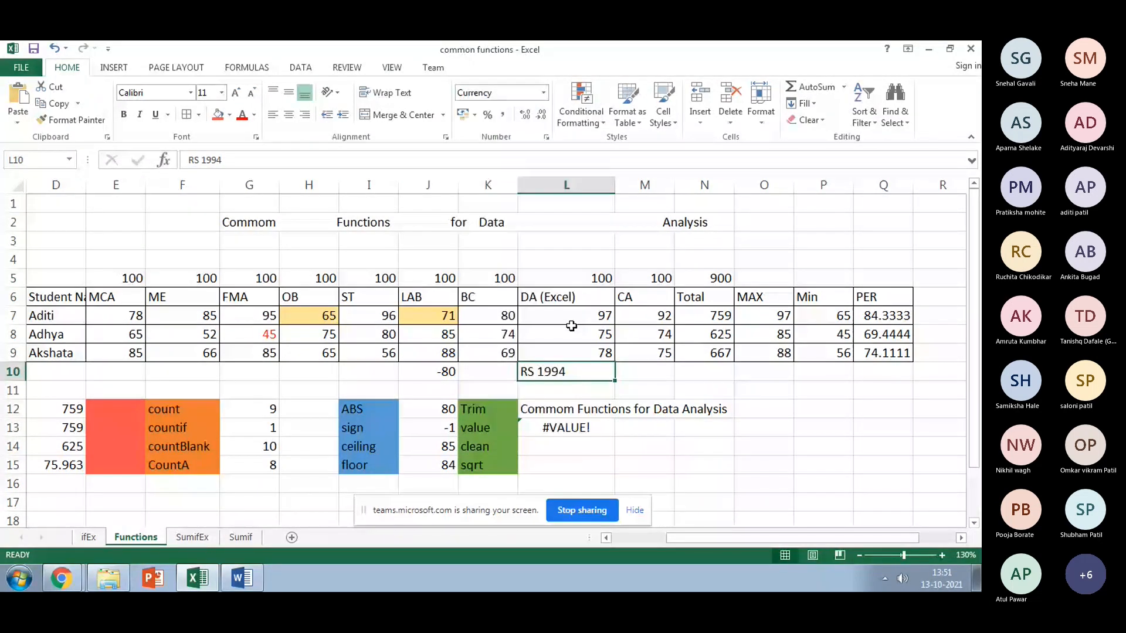
pyautogui.press('Down')
pyautogui.press('Down')
pyautogui.press('Down')
pyautogui.click(543, 92)
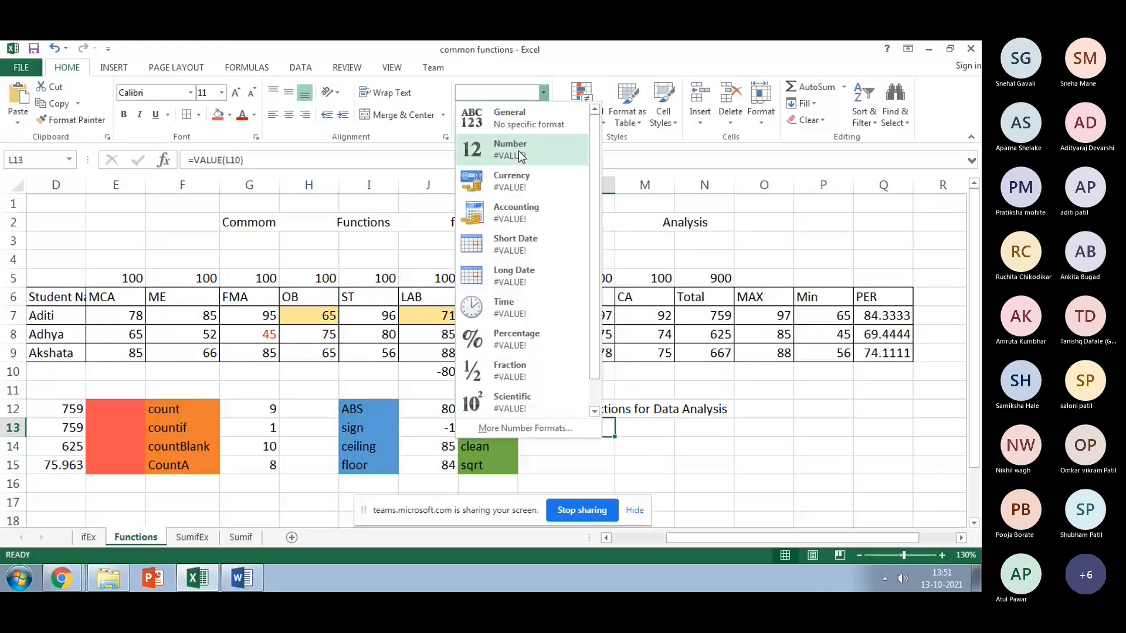
pyautogui.click(519, 154)
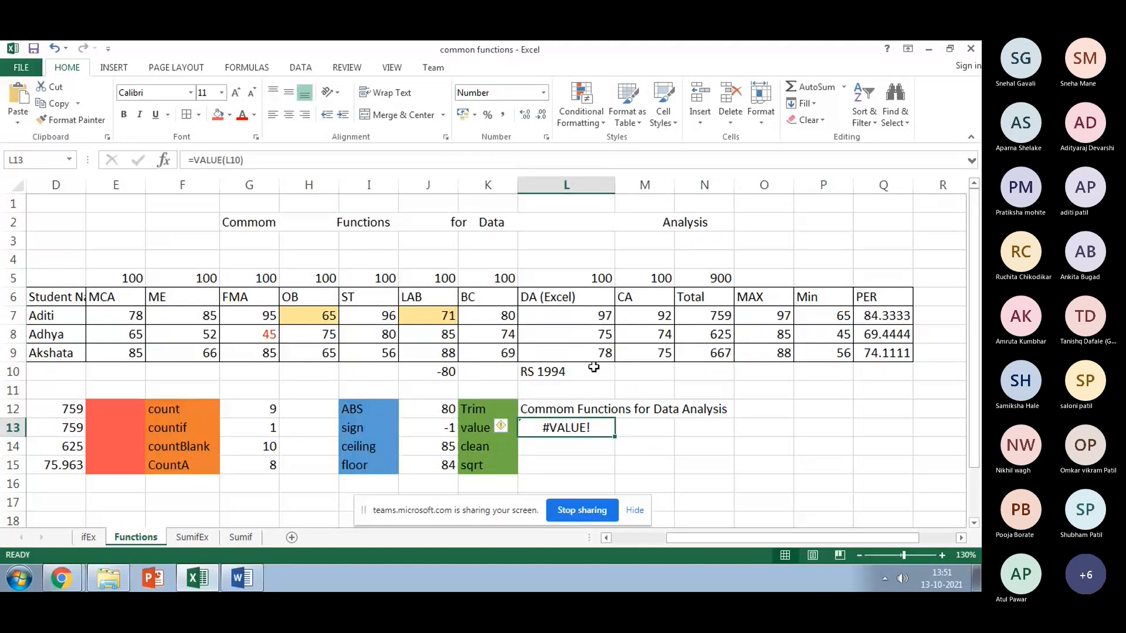
pyautogui.press('Up')
pyautogui.press('Up')
pyautogui.press('Up')
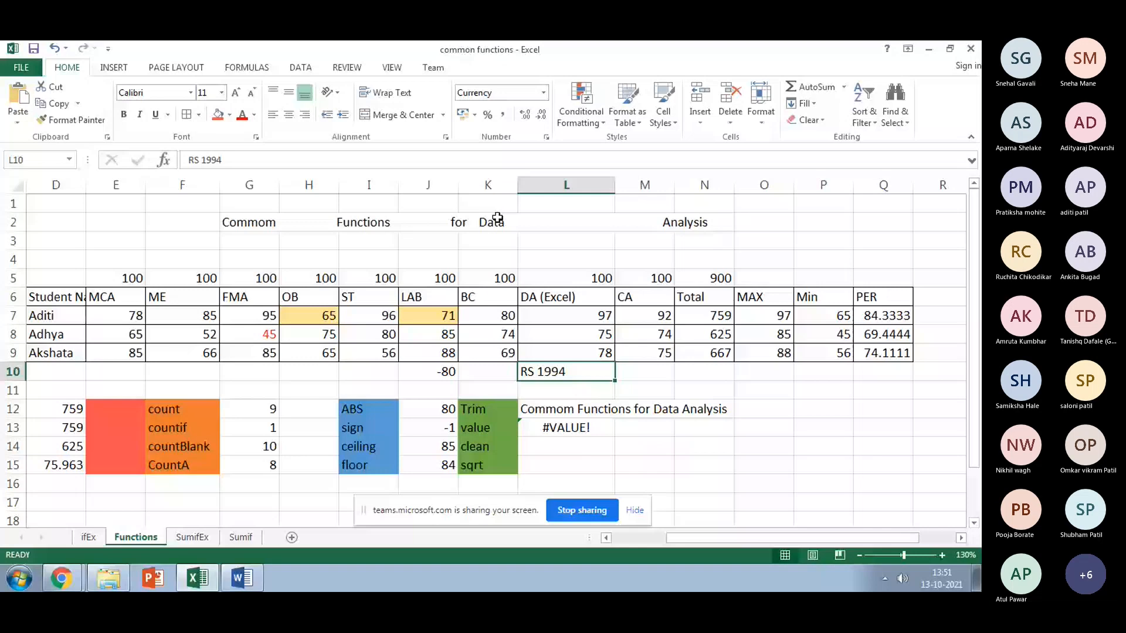
pyautogui.click(593, 440)
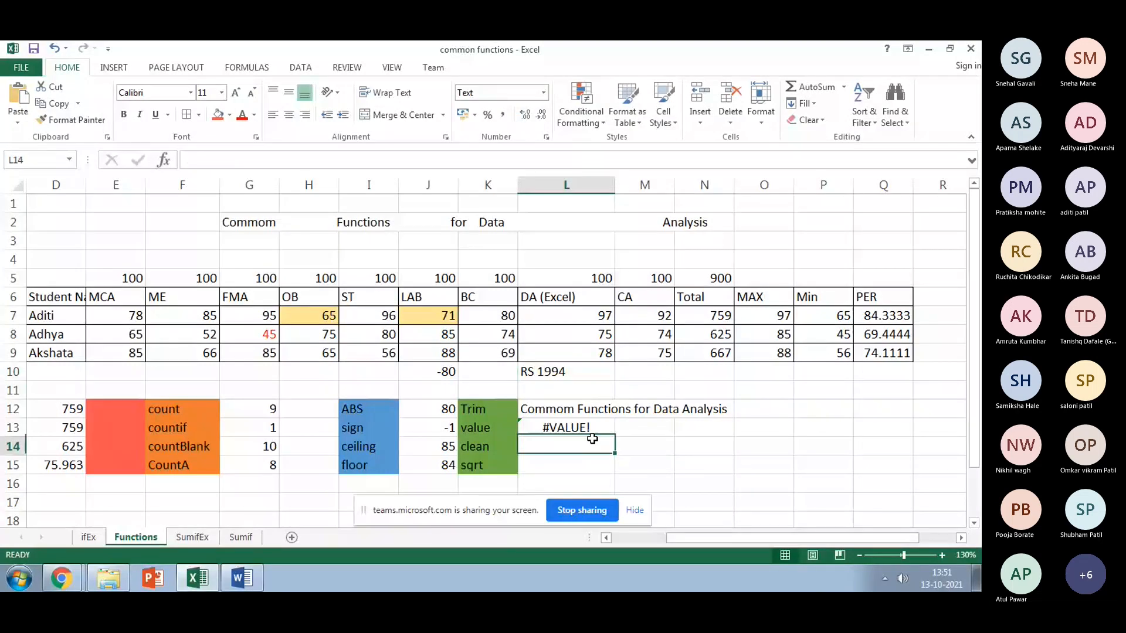
pyautogui.press('Up')
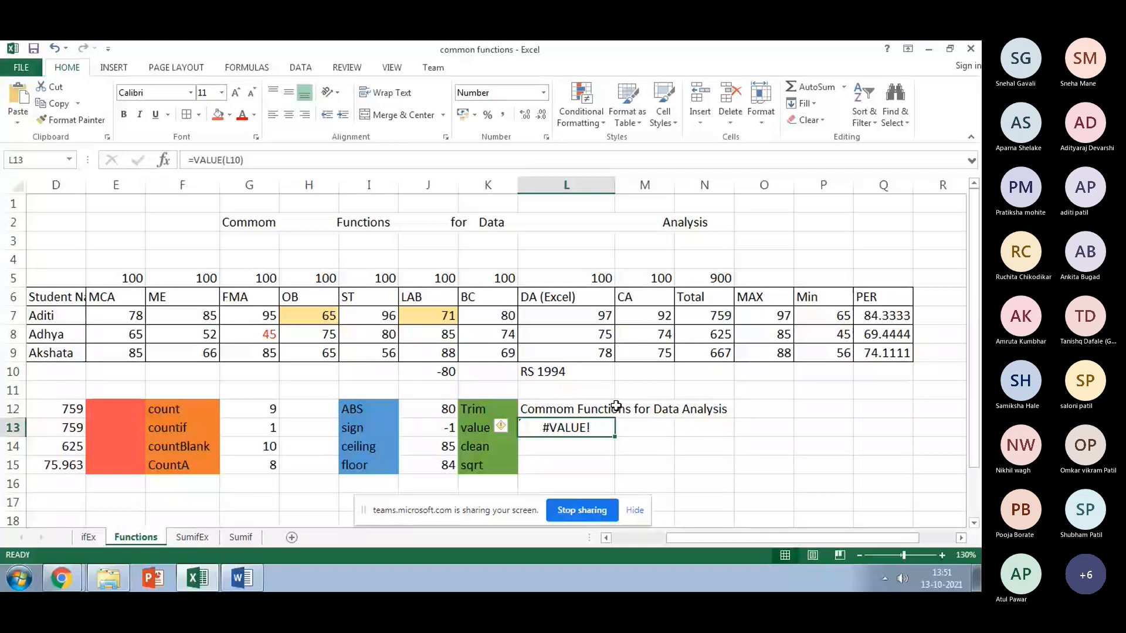
pyautogui.write('=valu')
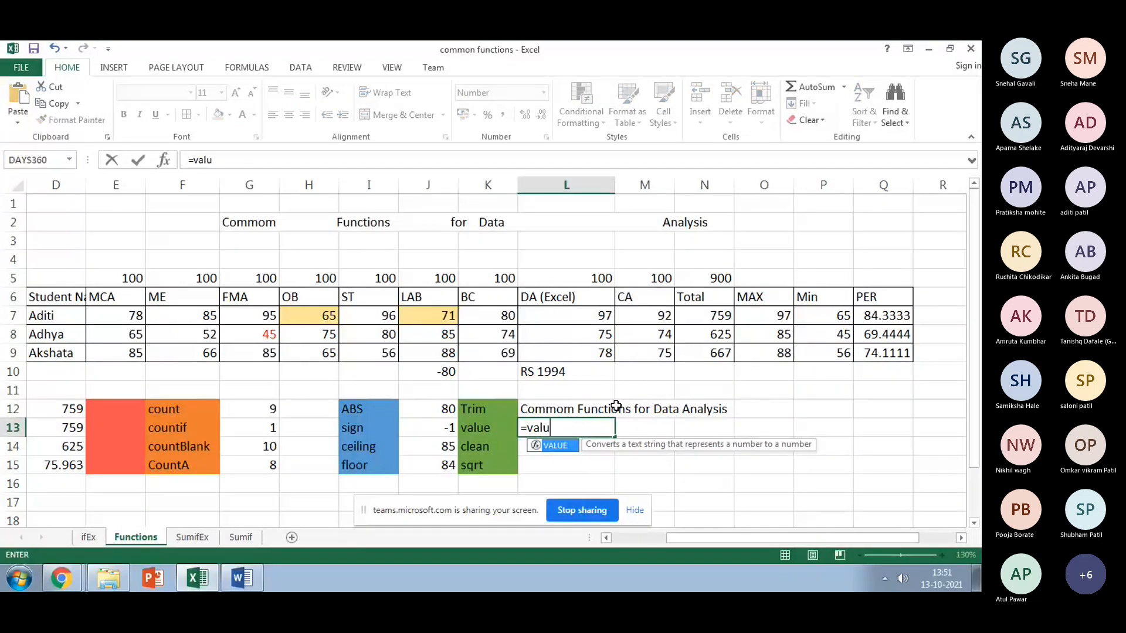
pyautogui.write('e(')
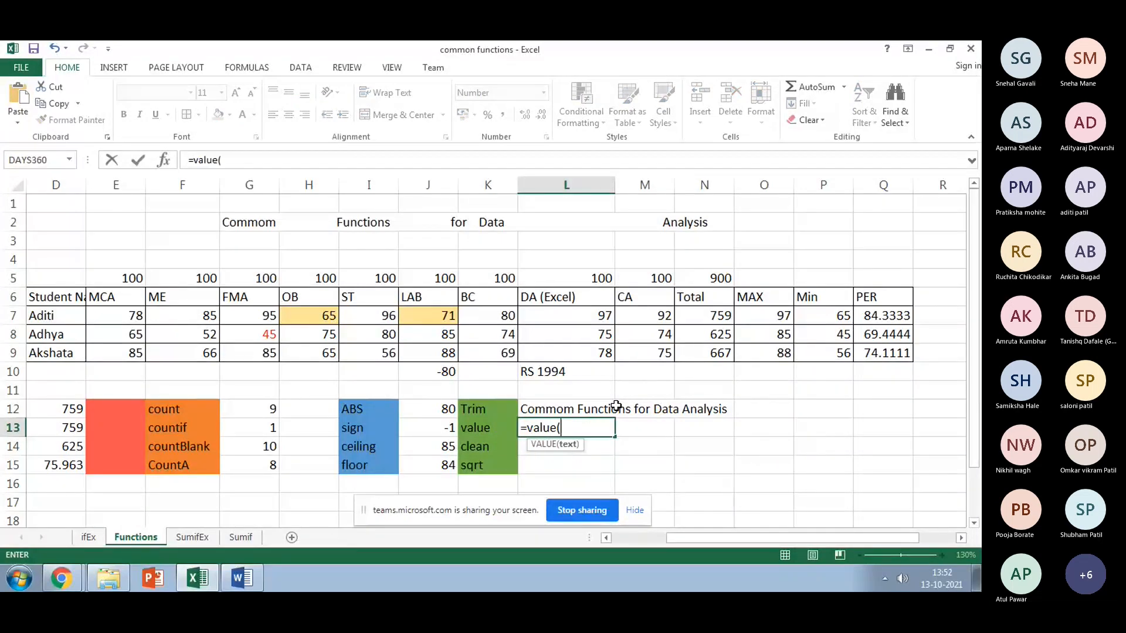
# Step: Point L13's formula at SumifEx!E20, so =VALUE(SumifEx!E20) shows 2300.00
pyautogui.click(192, 537)
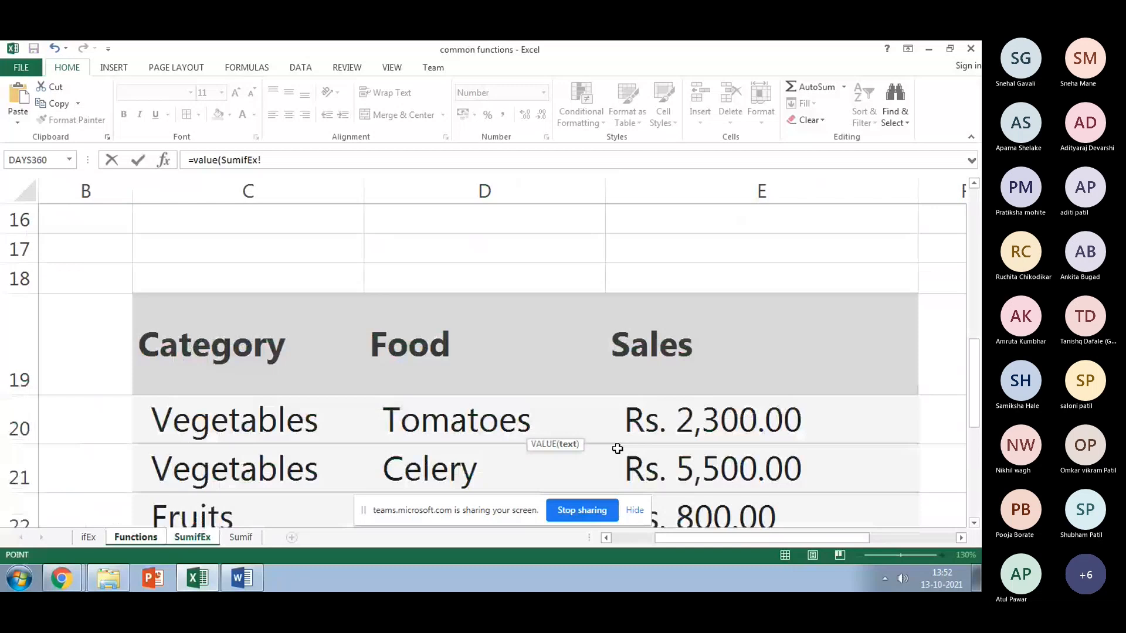
pyautogui.click(628, 437)
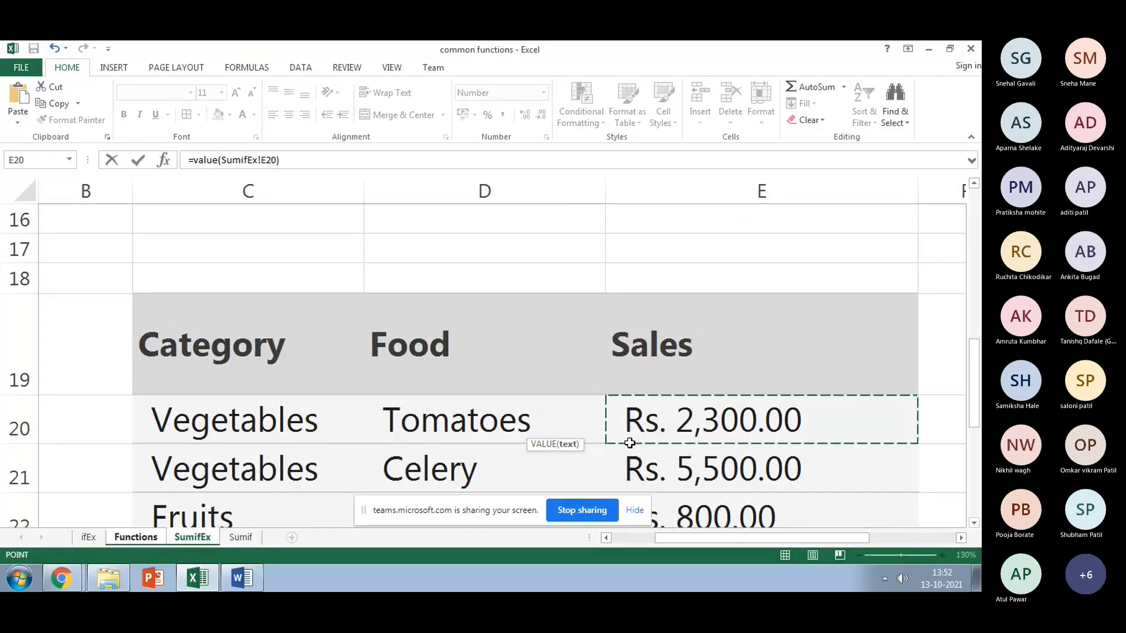
pyautogui.write(')')
pyautogui.press('Return')
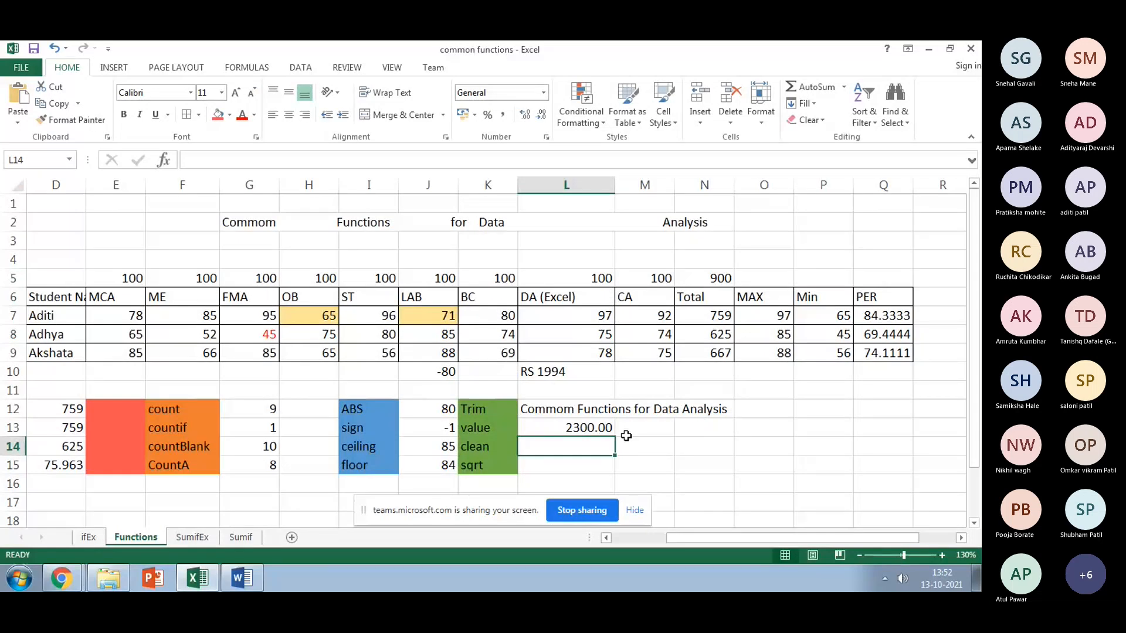
pyautogui.click(573, 376)
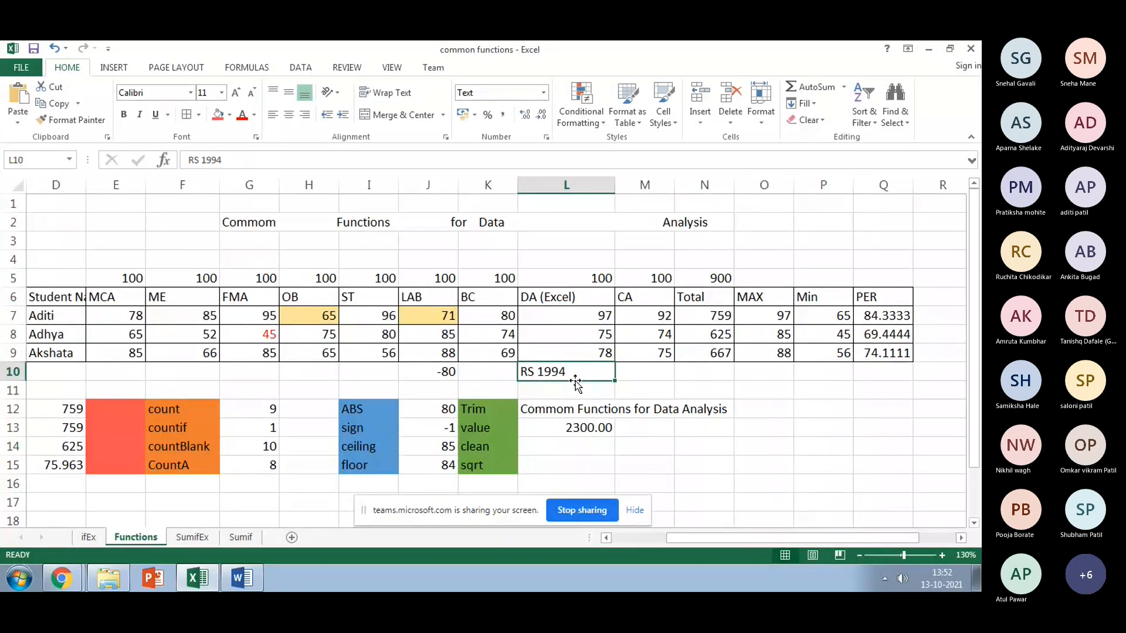
pyautogui.click(545, 93)
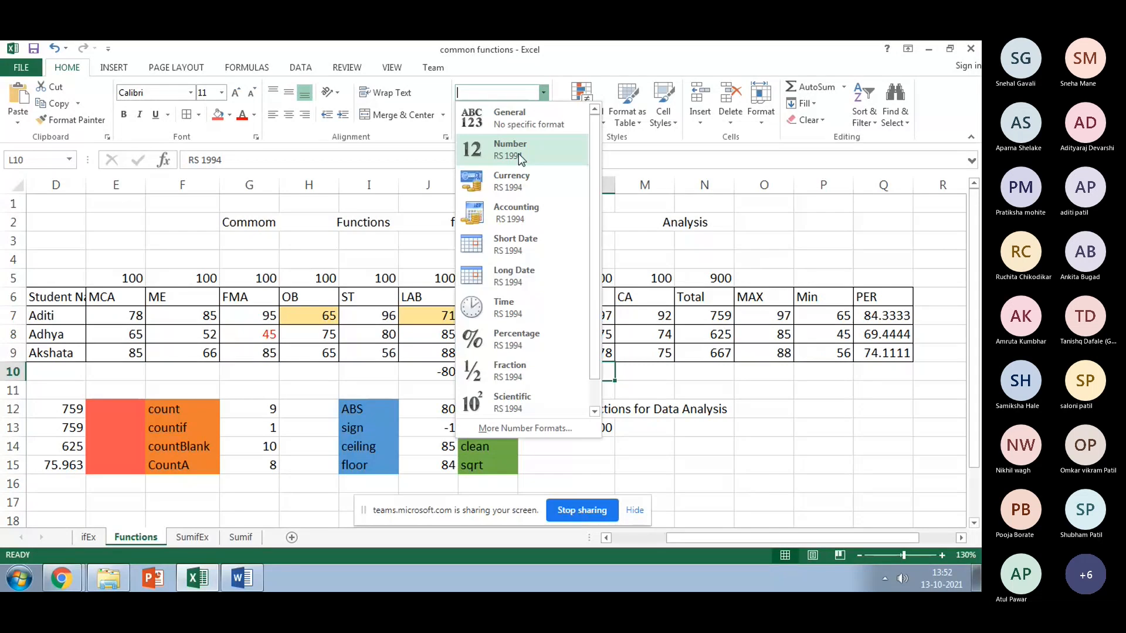
# Step: Format L10 as Currency and enter =VALUE(L10) in O13, which returns #VALUE!
pyautogui.click(521, 171)
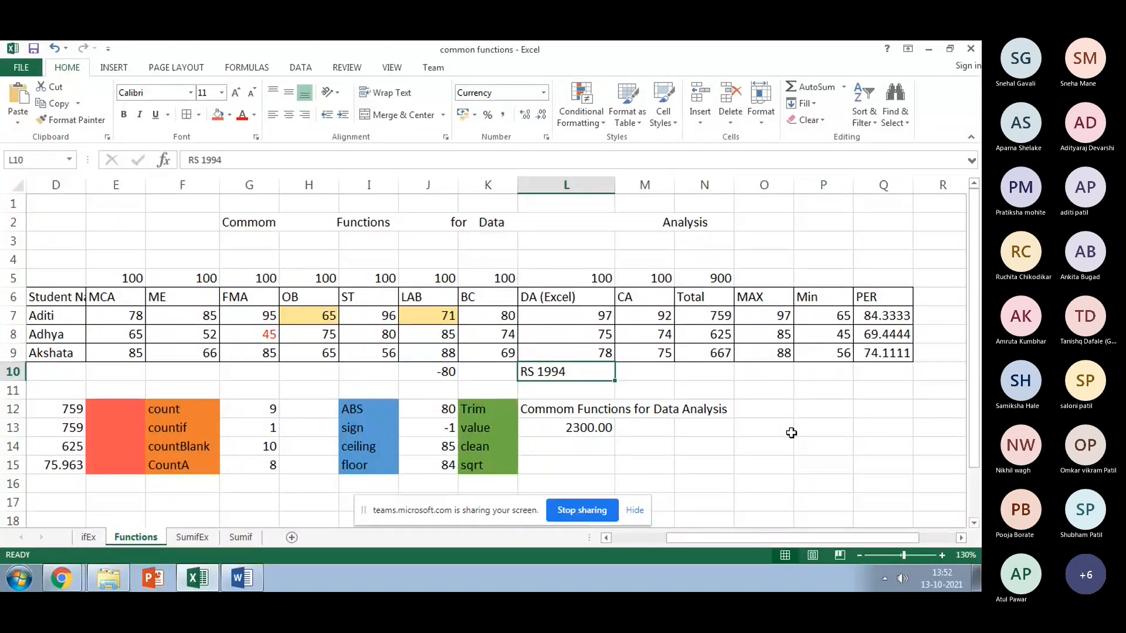
pyautogui.click(791, 433)
pyautogui.write('=')
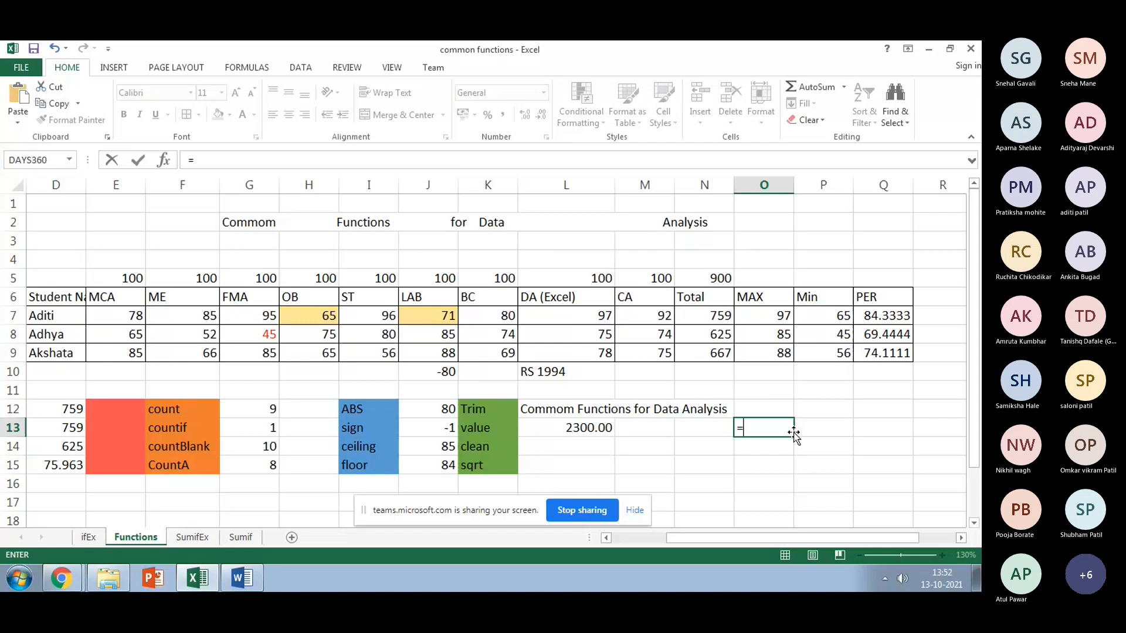
pyautogui.write('value(')
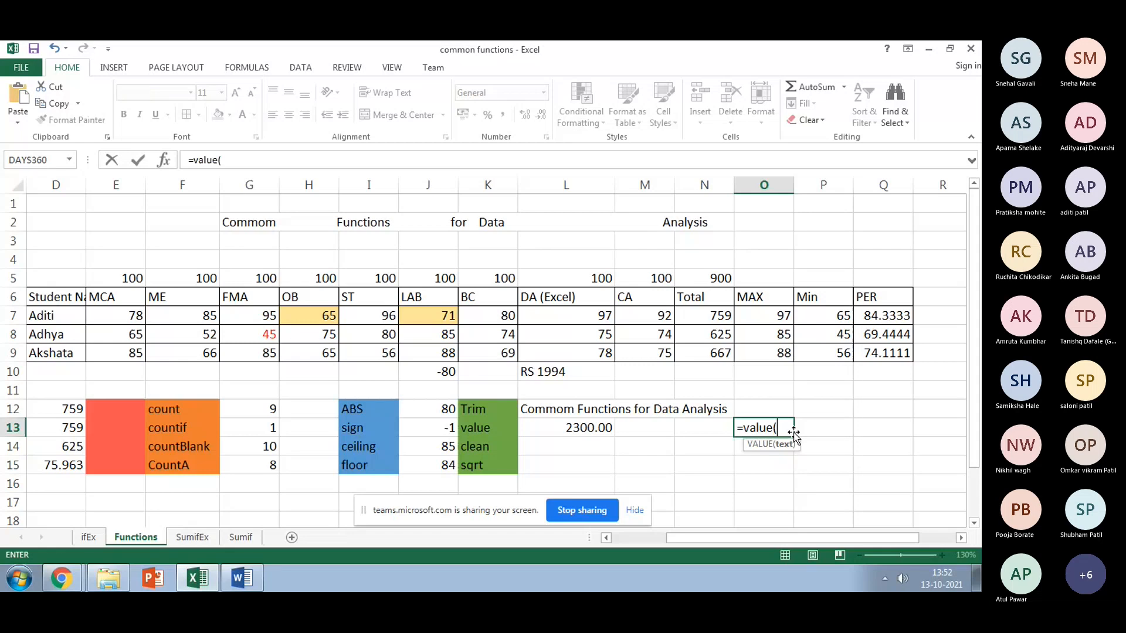
pyautogui.click(573, 368)
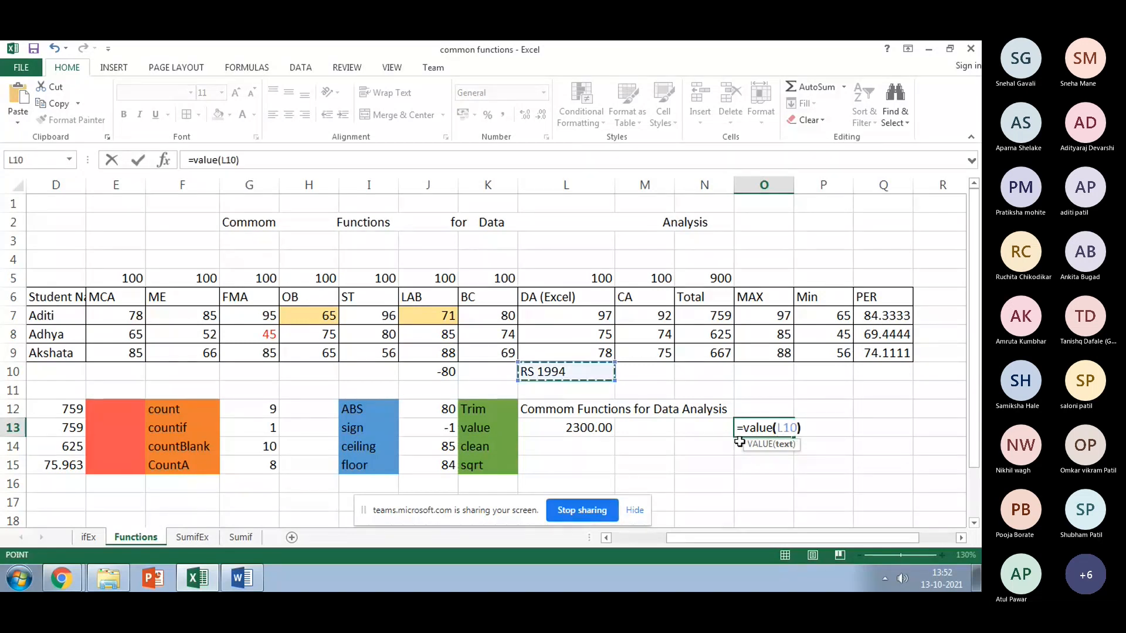
pyautogui.write(')')
pyautogui.press('Return')
# Step: Check L10's number format without changing it and inspect O13's #VALUE! result
pyautogui.click(606, 372)
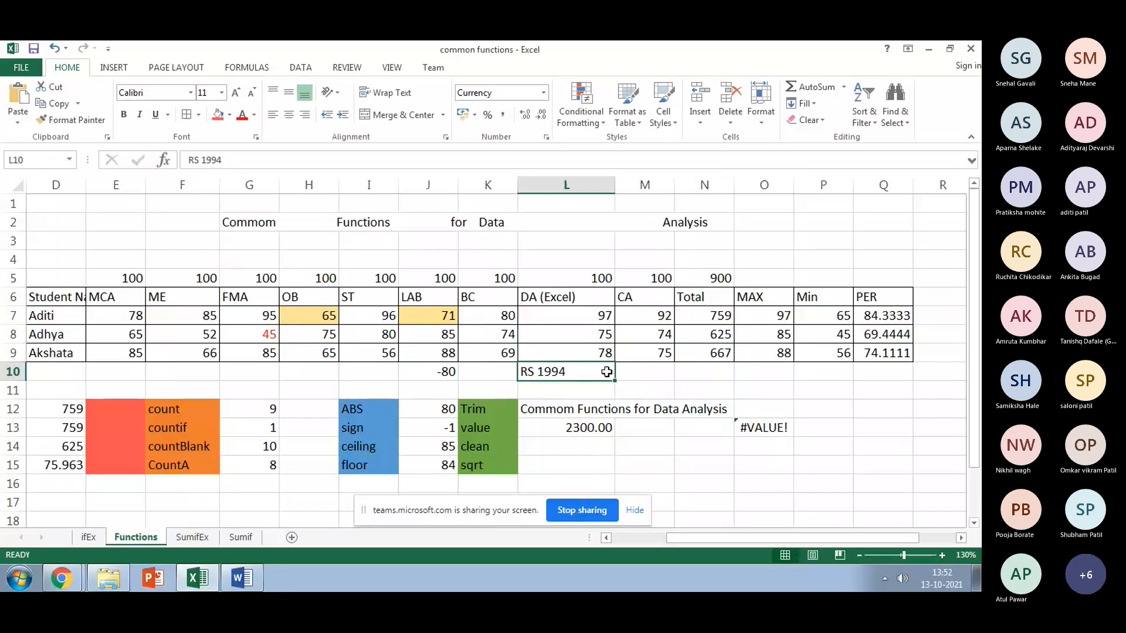
pyautogui.click(543, 93)
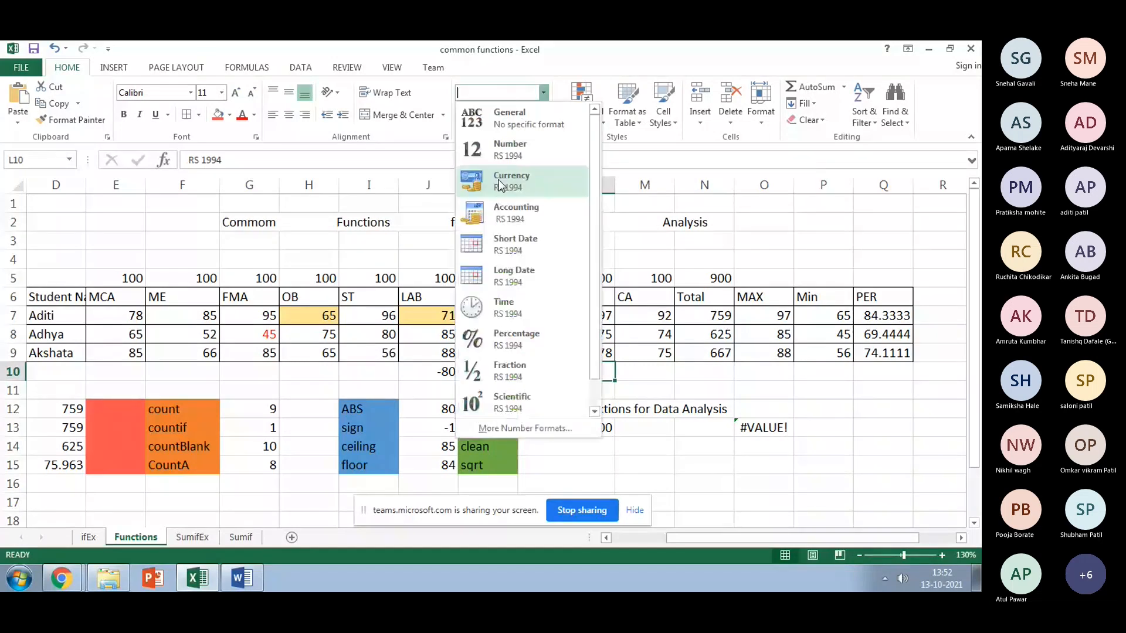
pyautogui.click(737, 397)
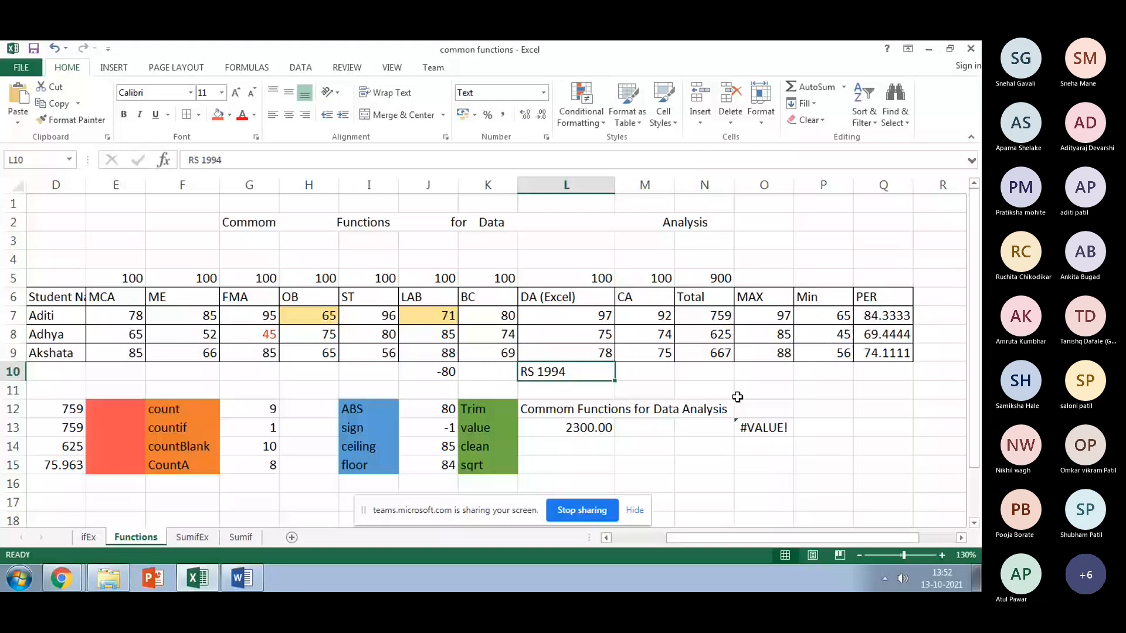
pyautogui.click(757, 428)
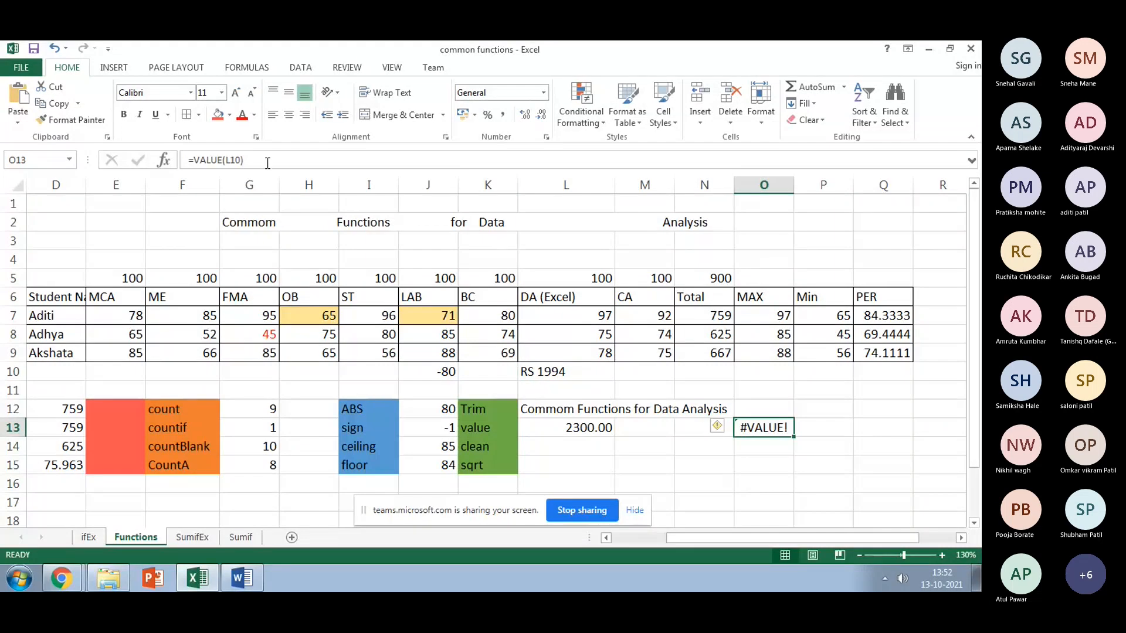
pyautogui.click(577, 373)
# Step: Enter IMRDA in L10 and bring up O13's formula in the formula bar
pyautogui.write('IMRDA')
pyautogui.press('Return')
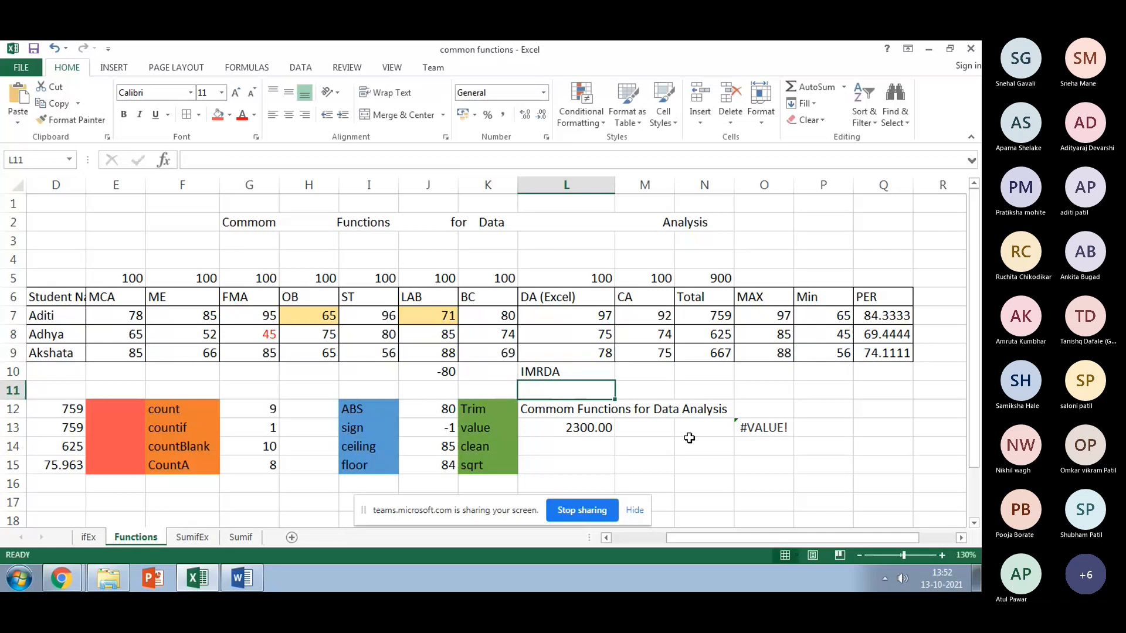
pyautogui.click(749, 419)
pyautogui.click(295, 166)
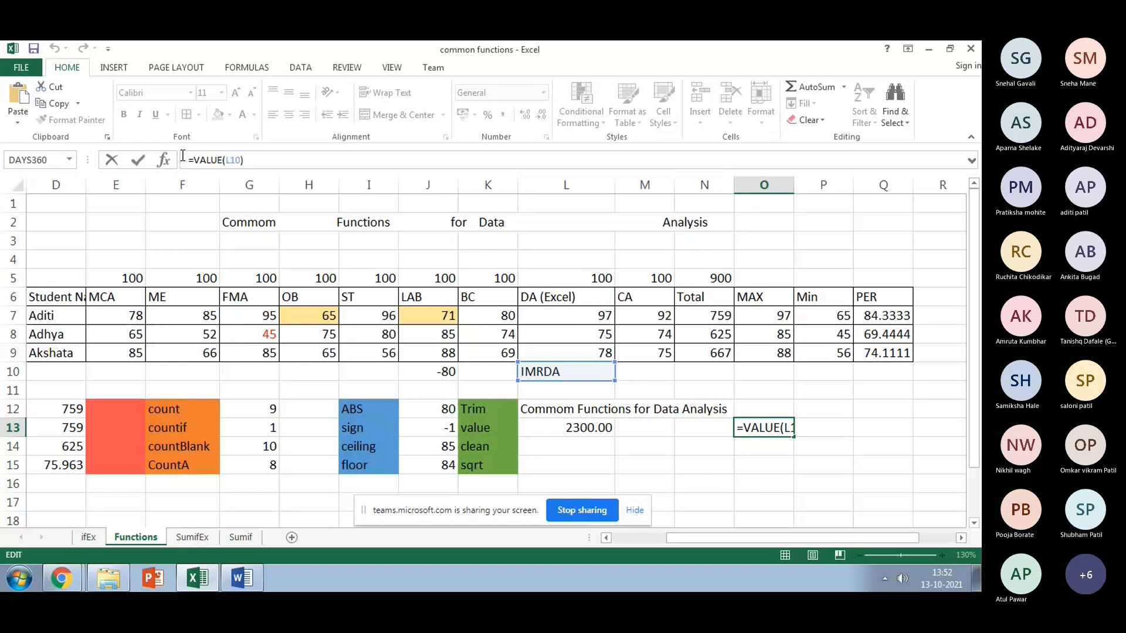
pyautogui.click(248, 162)
pyautogui.click(236, 161)
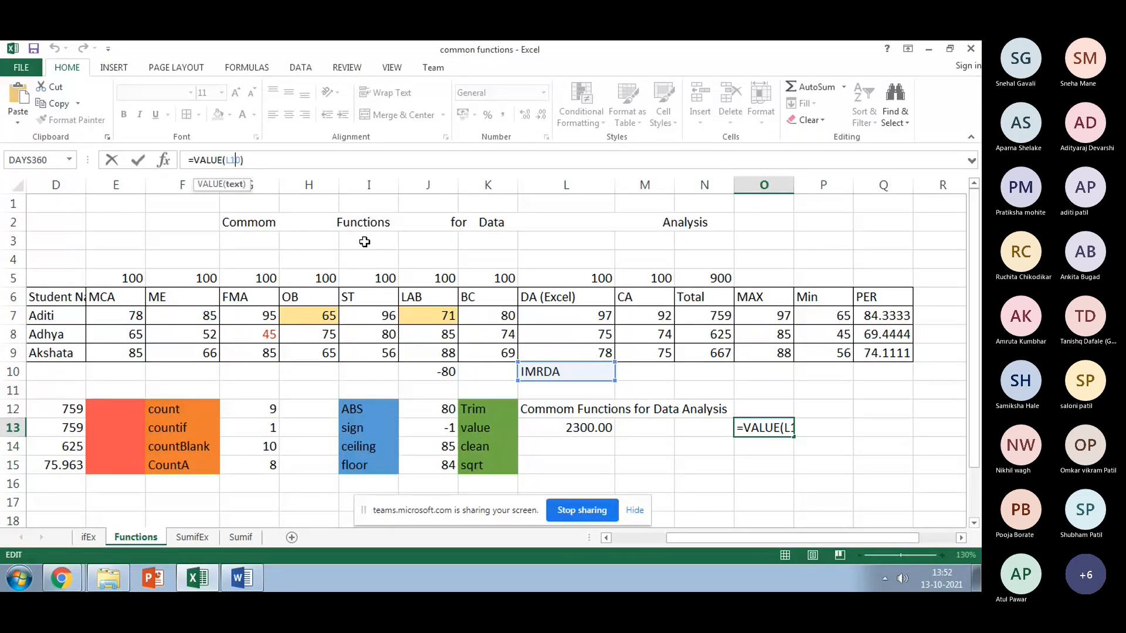
# Step: Erase the entire =VALUE(L10) formula from O13, leaving the cell empty
pyautogui.doubleClick(239, 160)
pyautogui.click(227, 161)
pyautogui.moveTo(228, 161); pyautogui.dragTo(243, 162)
pyautogui.press('BackSpace')
pyautogui.press('BackSpace')
pyautogui.press('BackSpace')
pyautogui.press('BackSpace')
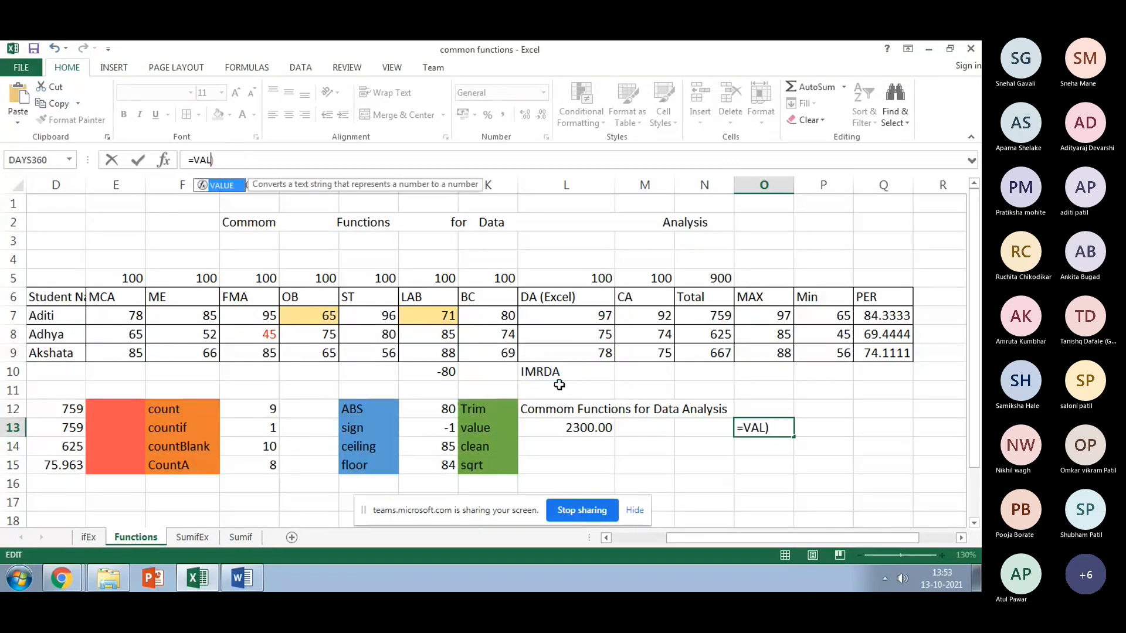
pyautogui.press('BackSpace')
pyautogui.press('BackSpace')
pyautogui.press('BackSpace')
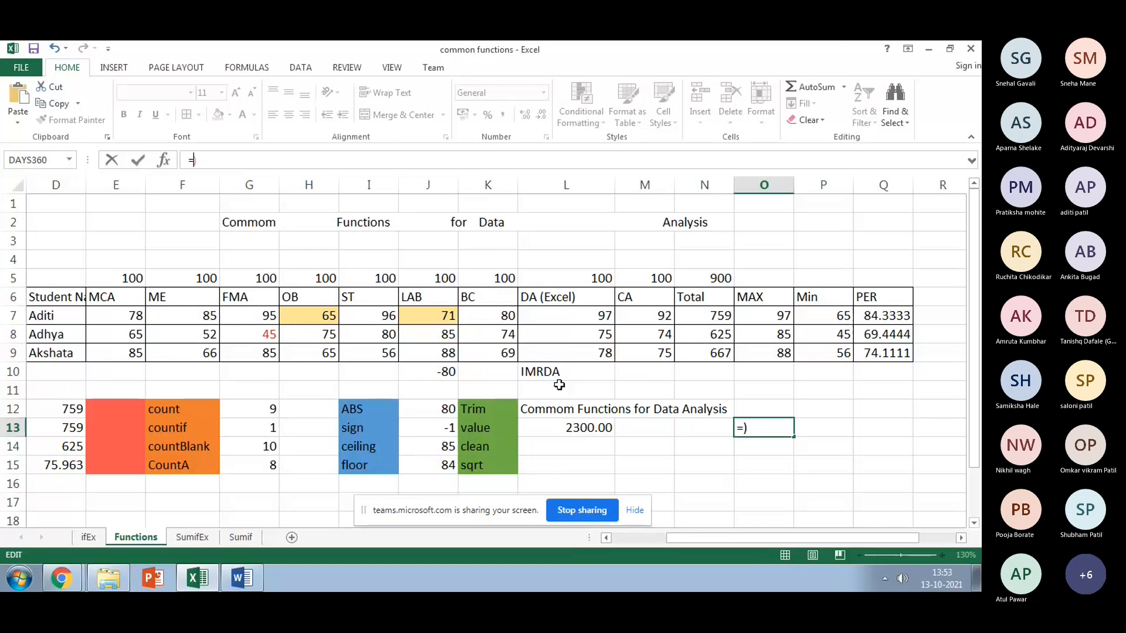
pyautogui.press('BackSpace')
pyautogui.press('Delete')
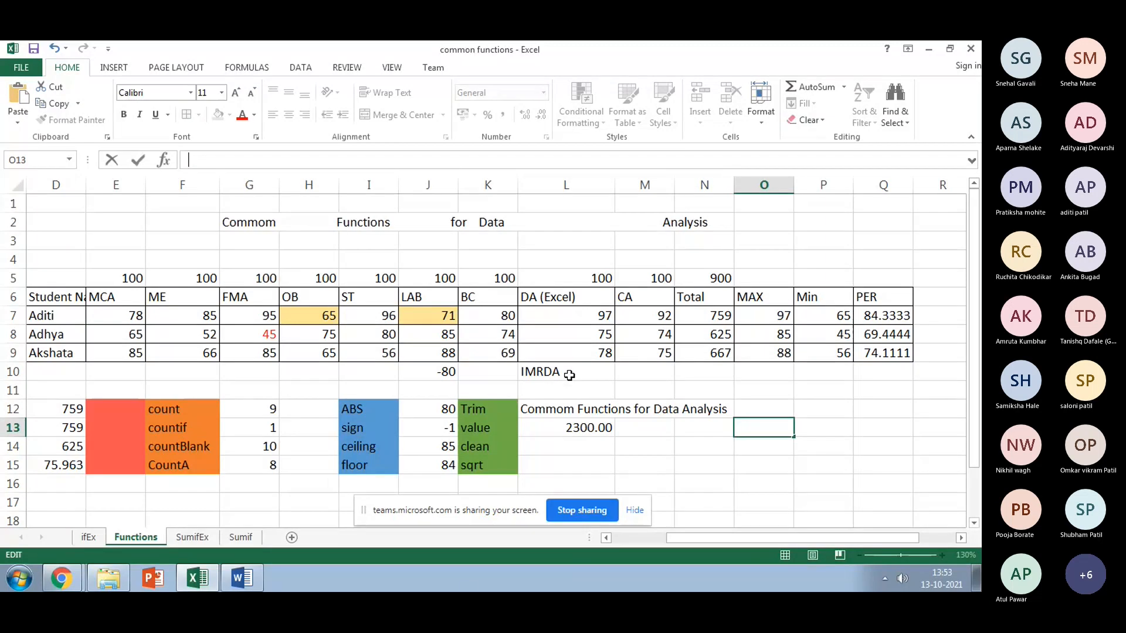
pyautogui.click(551, 372)
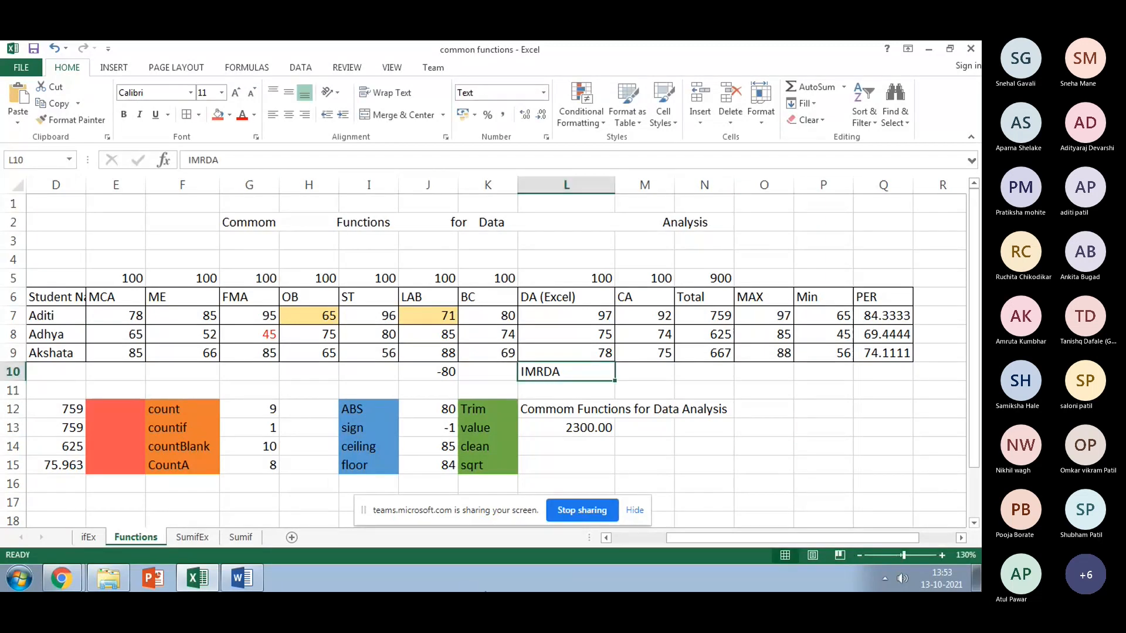
# Step: Enter the date 1-10-2021 in L10 and =VALUE(L10) in O13, giving 44470
pyautogui.write('1-10-')
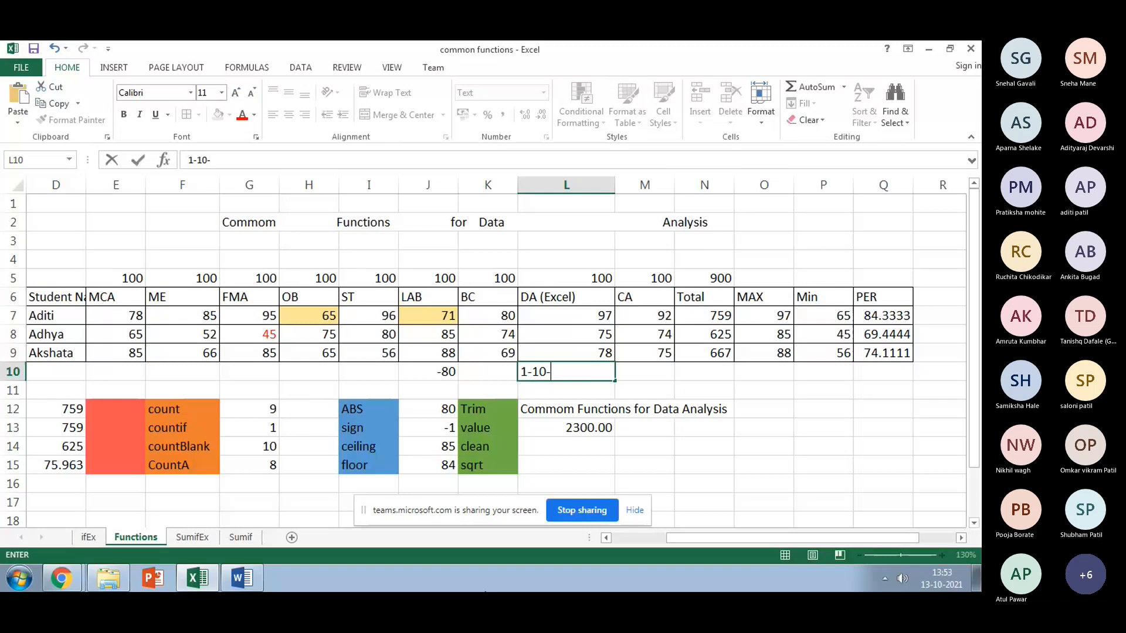
pyautogui.write('2021')
pyautogui.press('Return')
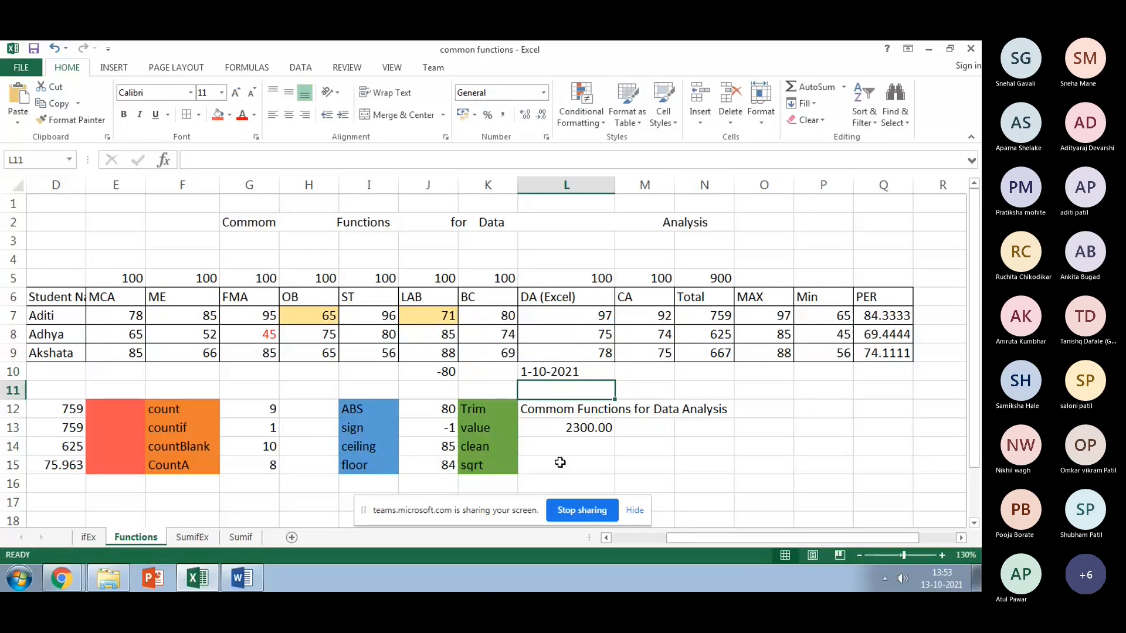
pyautogui.click(765, 434)
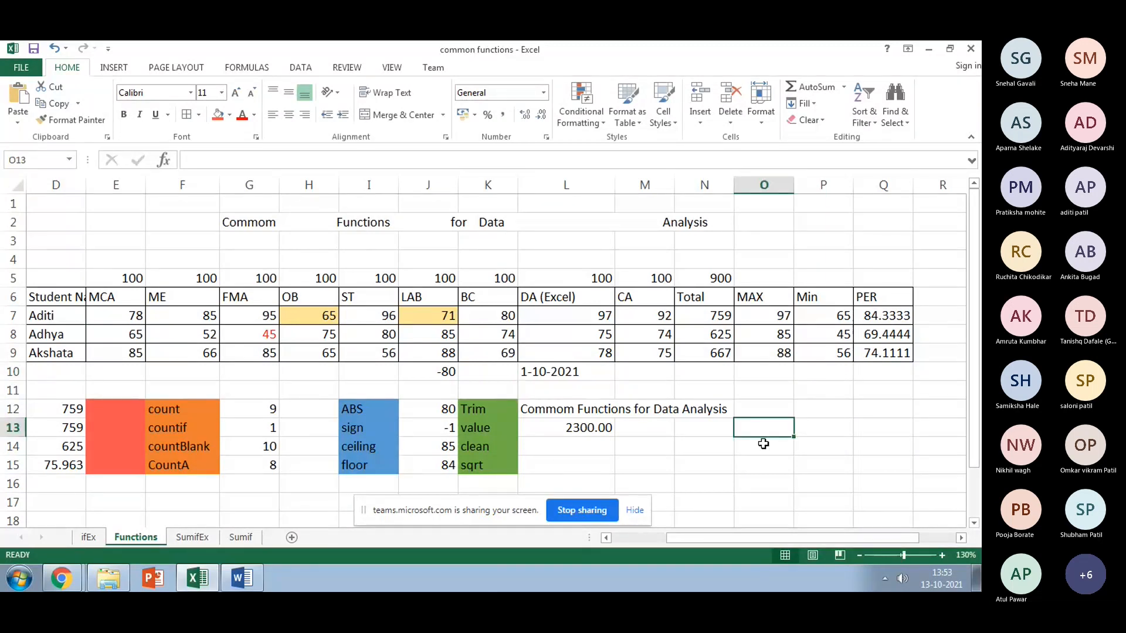
pyautogui.write('=VALUE')
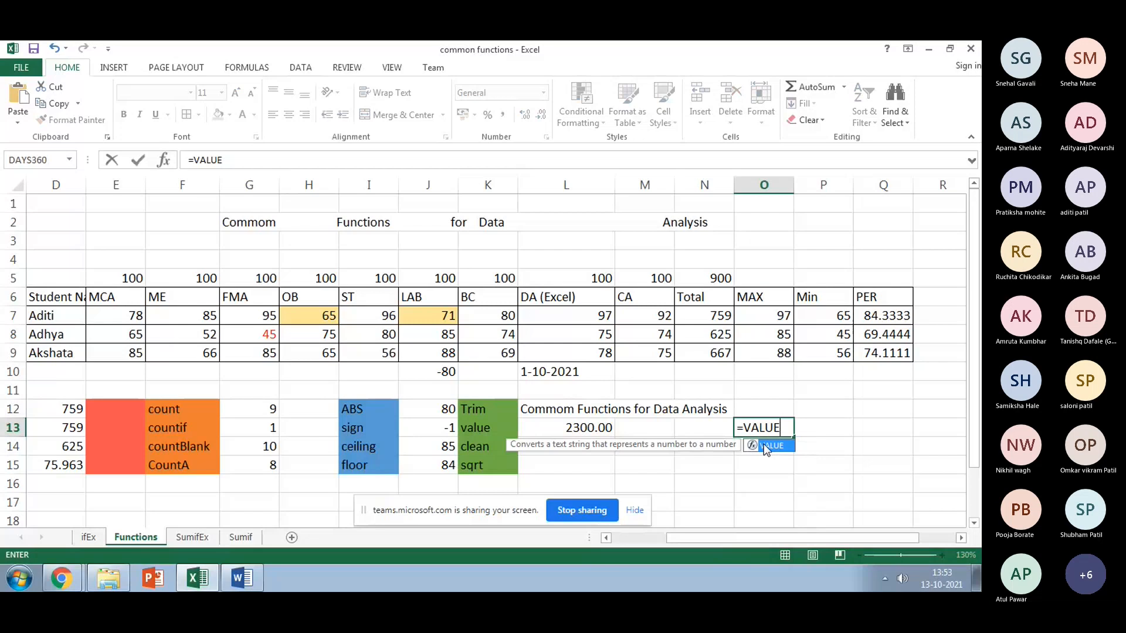
pyautogui.doubleClick(764, 446)
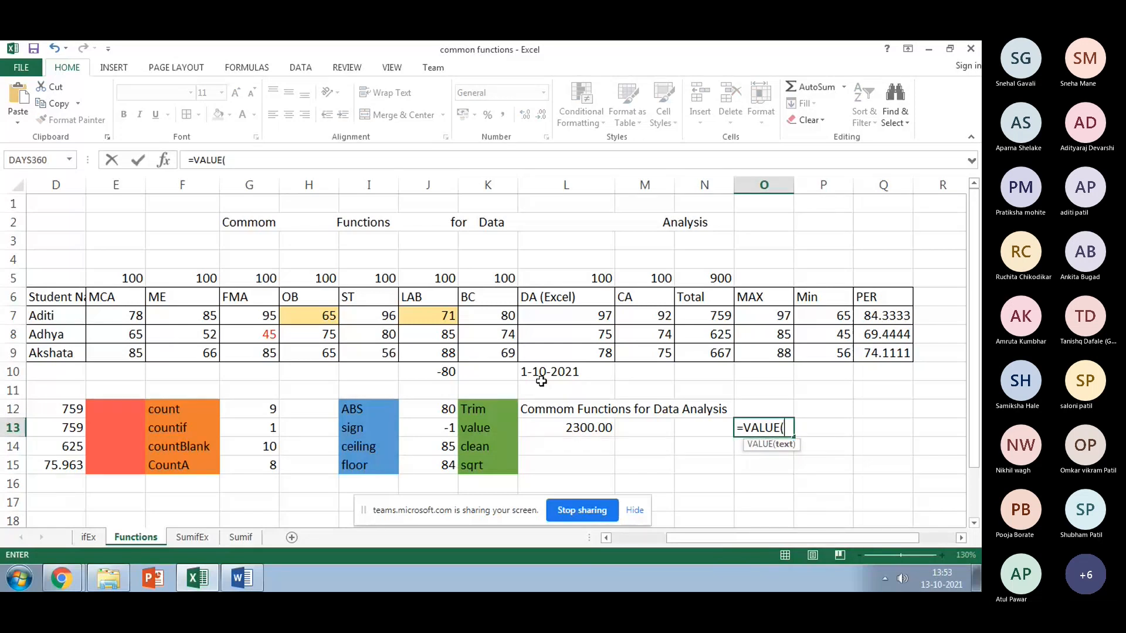
pyautogui.click(542, 381)
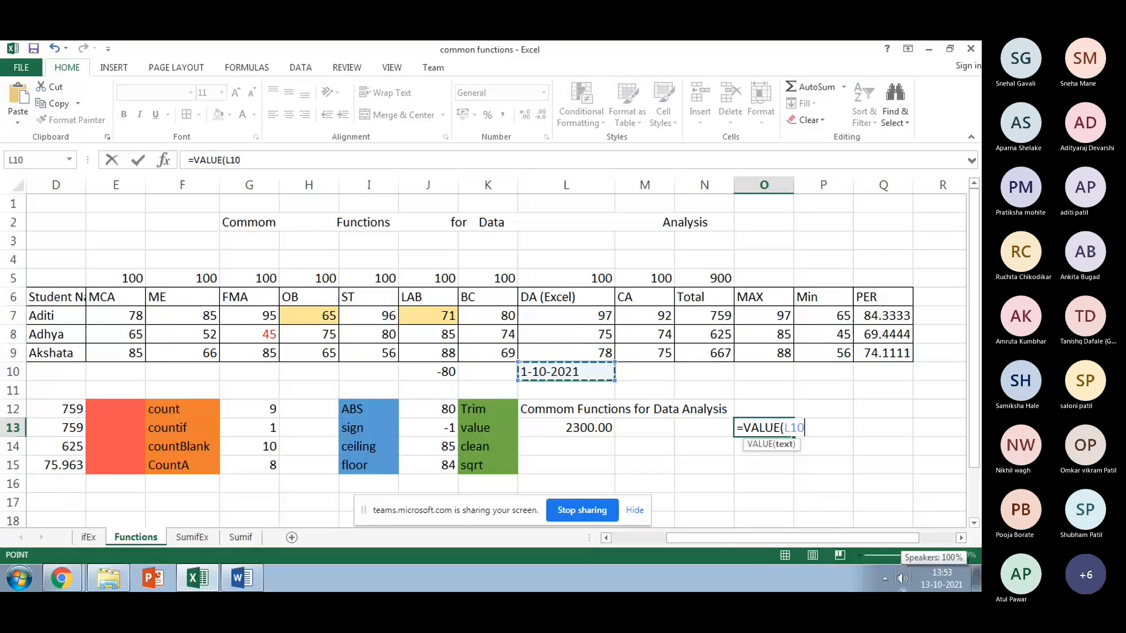
pyautogui.write(')')
pyautogui.press('Return')
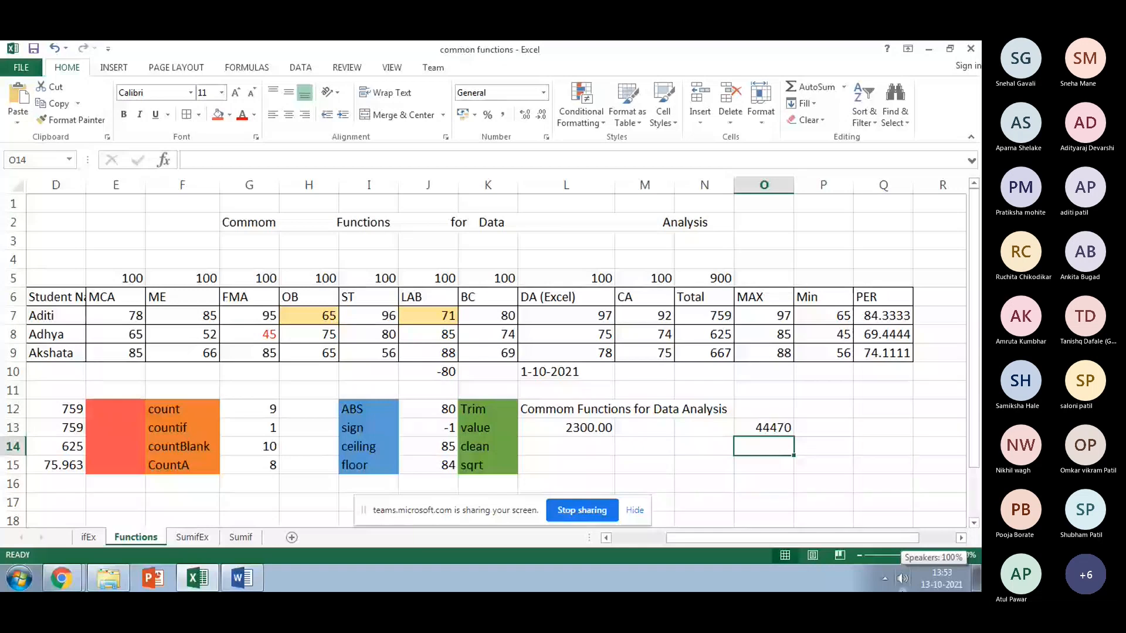
# Step: Review the VALUE formulas in L13 and O13, then select the empty P13
pyautogui.click(578, 428)
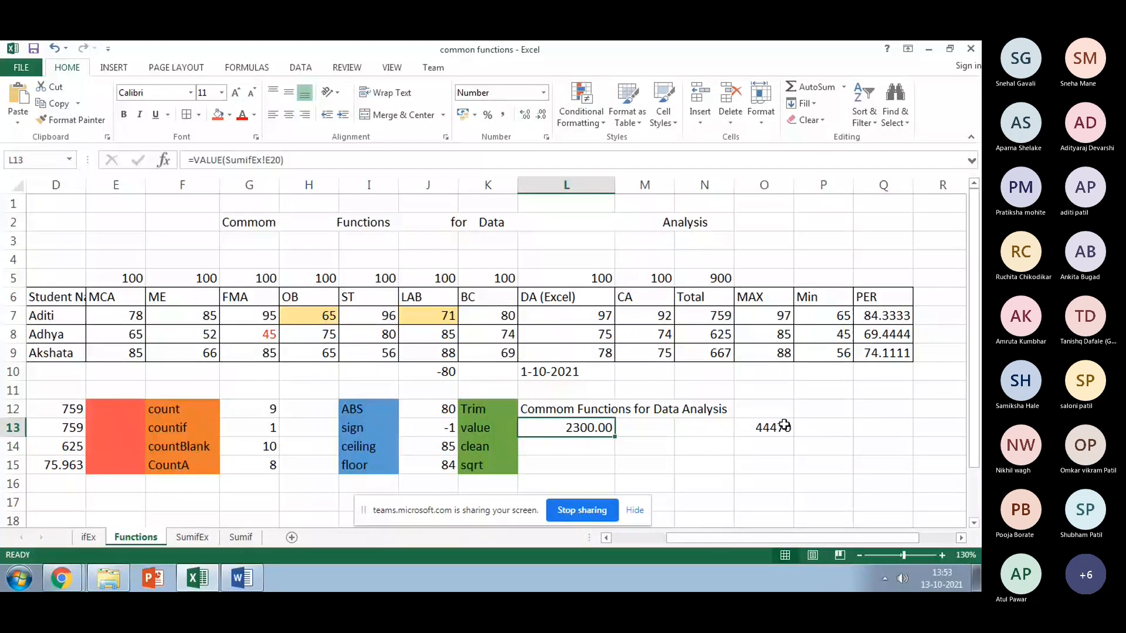
pyautogui.click(784, 426)
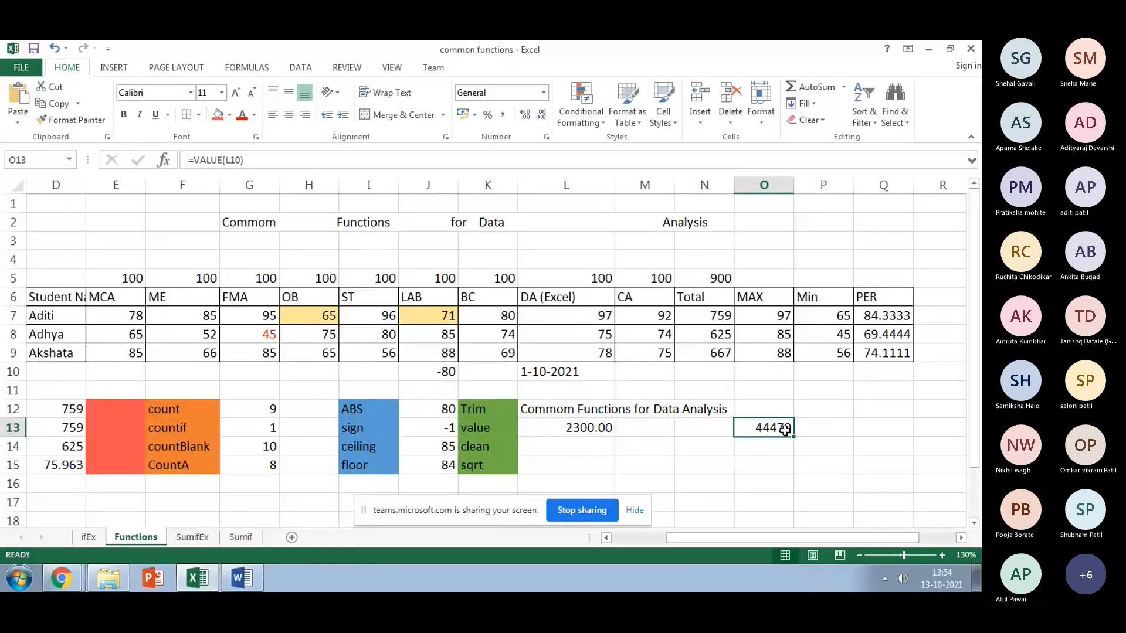
pyautogui.click(815, 431)
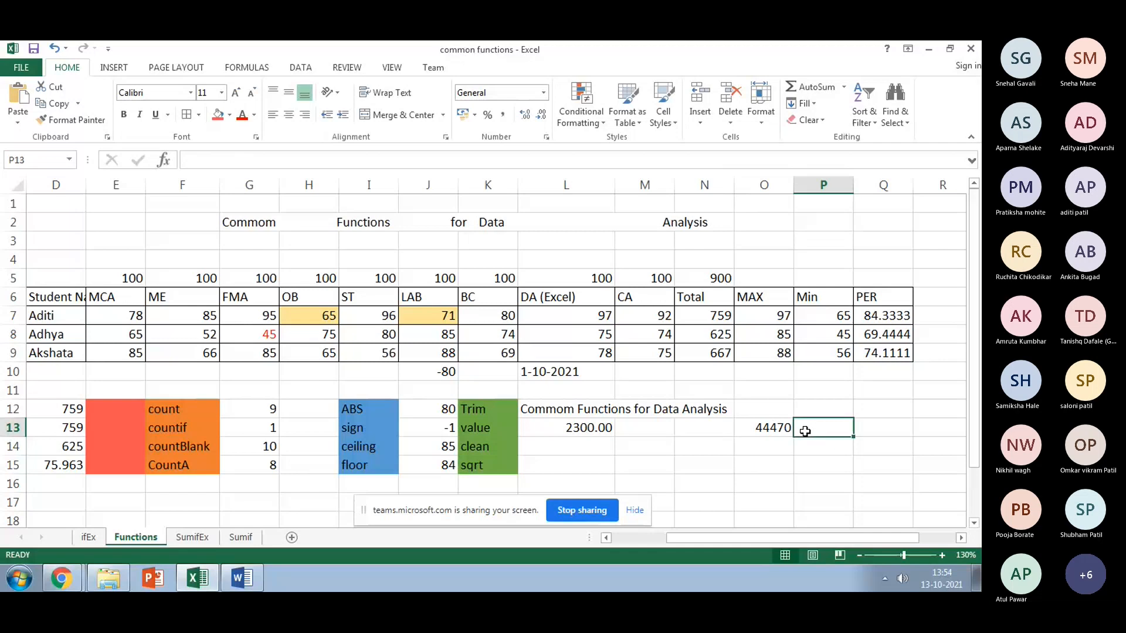
# Step: Go to the SumifEx sheet and scroll back to the top
pyautogui.click(141, 471)
pyautogui.click(191, 538)
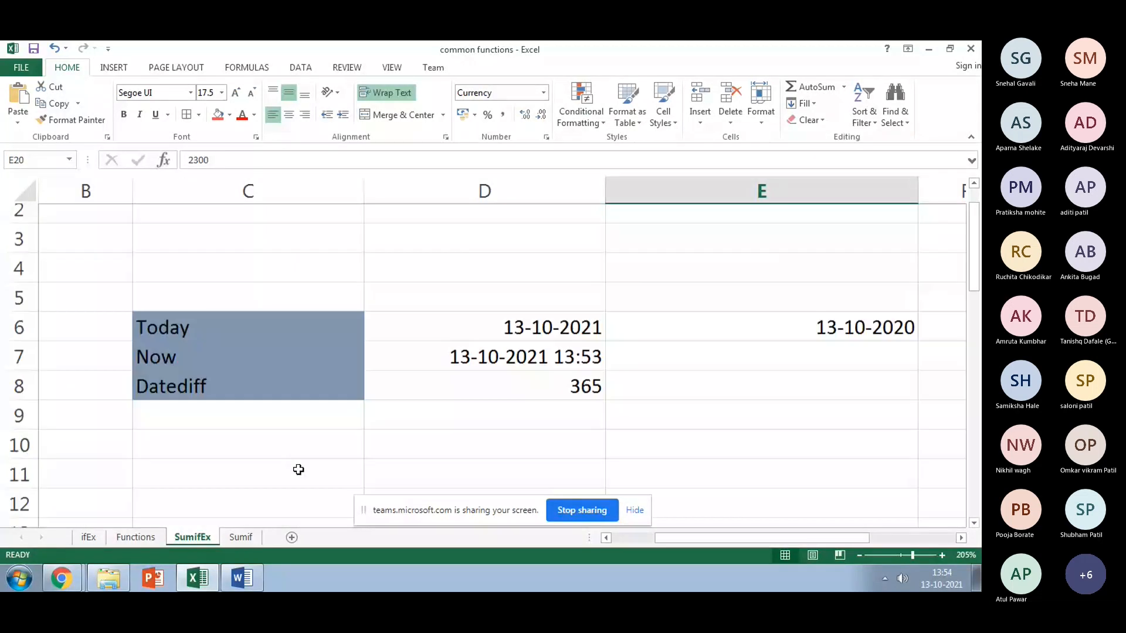
pyautogui.scroll(1, 298, 469)
# Step: Convert D7's timestamp to serial 44482.57936 with =VALUE(D7) in E7, then return to Functions
pyautogui.click(762, 396)
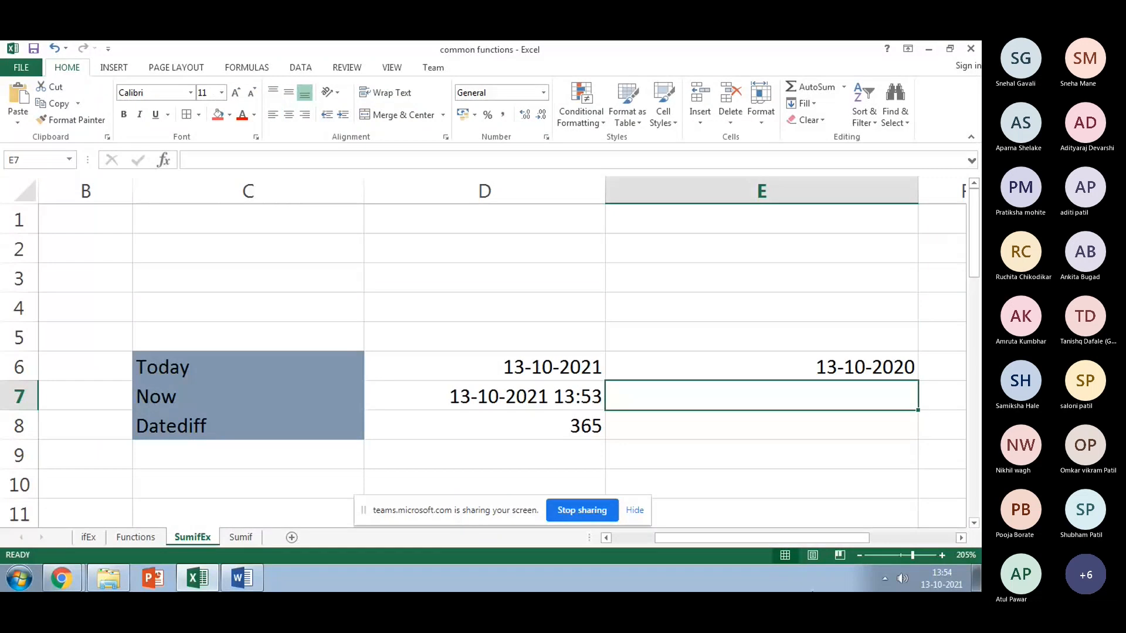
pyautogui.write('=VALUE')
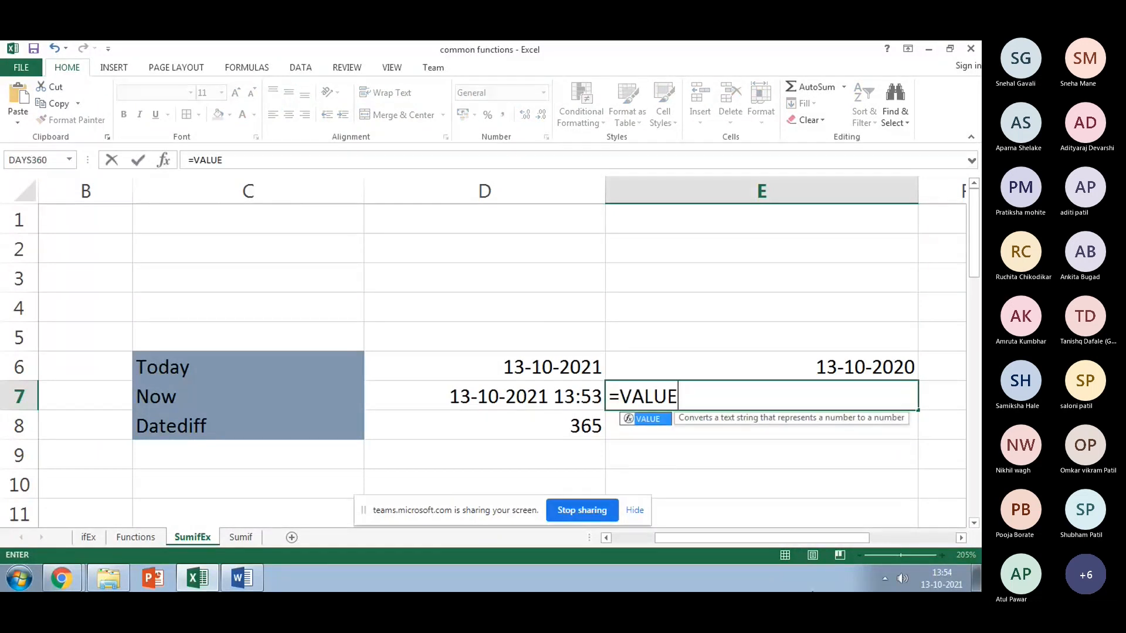
pyautogui.write('(')
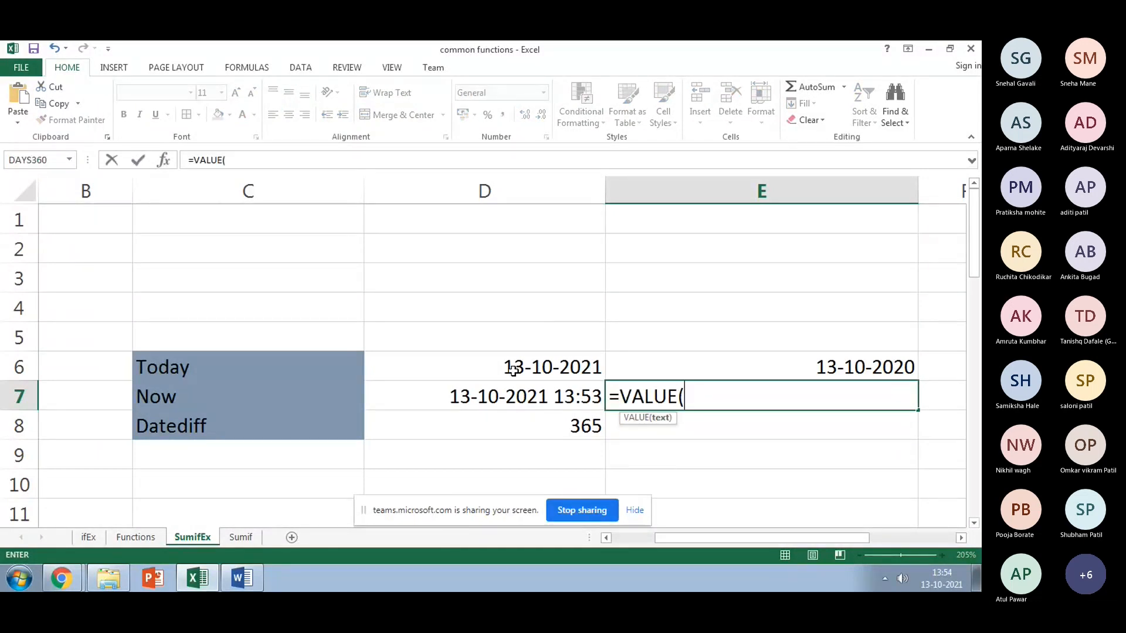
pyautogui.click(513, 396)
pyautogui.write(')')
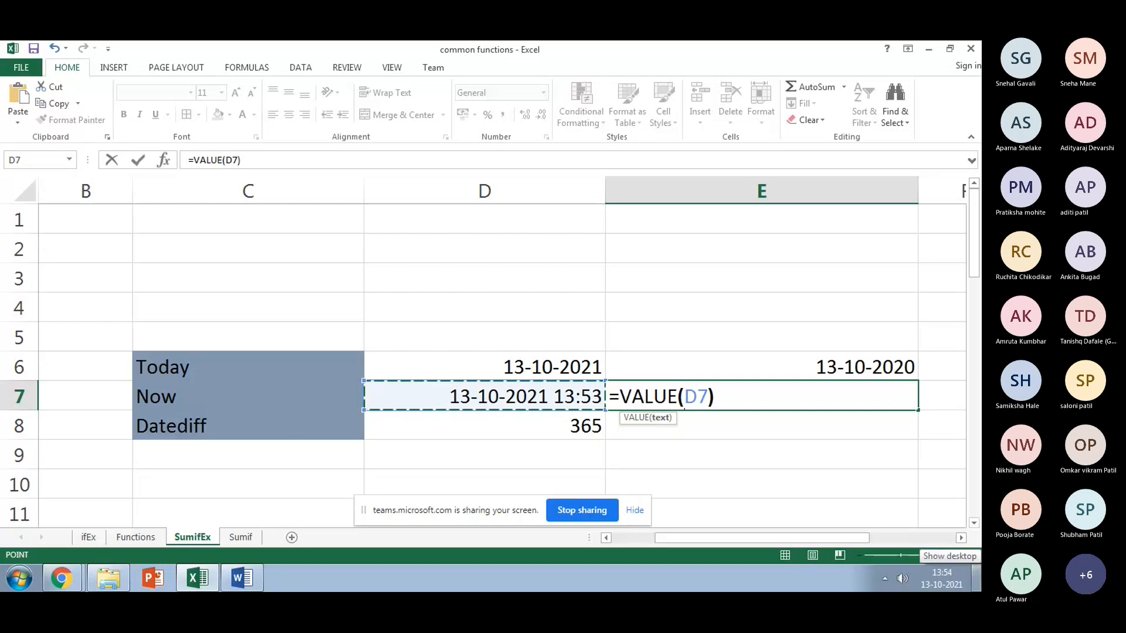
pyautogui.press('Return')
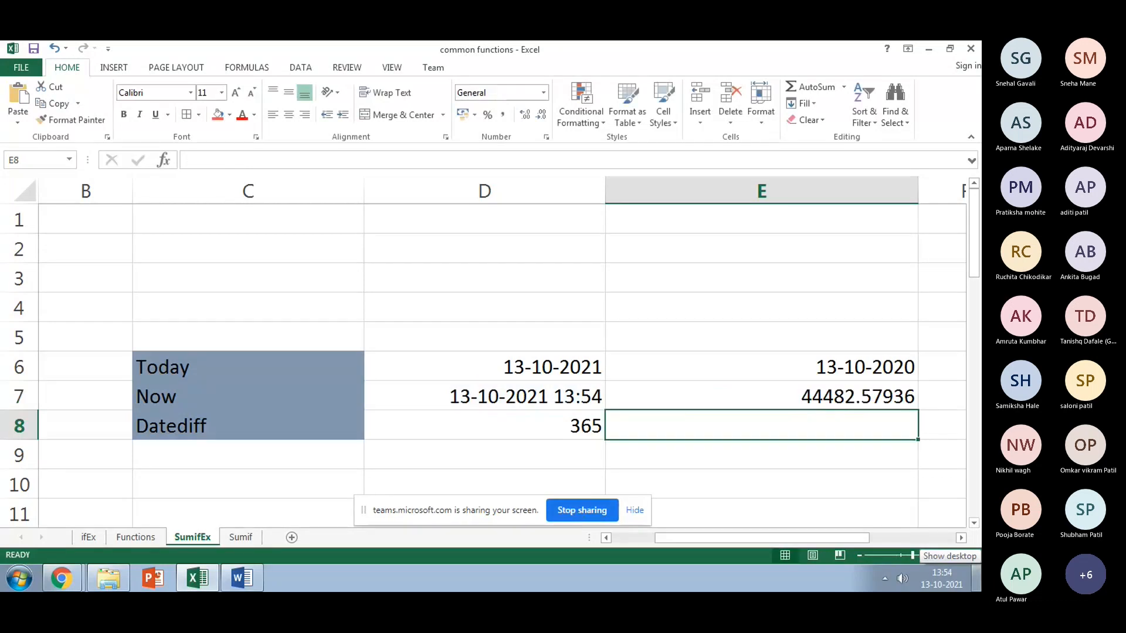
pyautogui.press('Up')
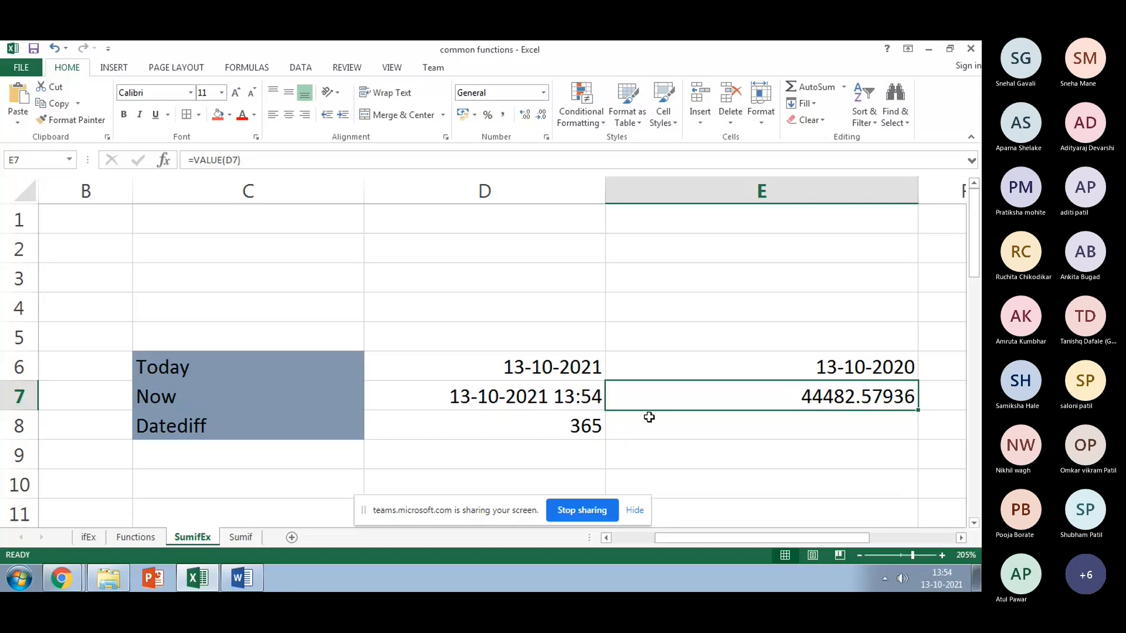
pyautogui.click(158, 537)
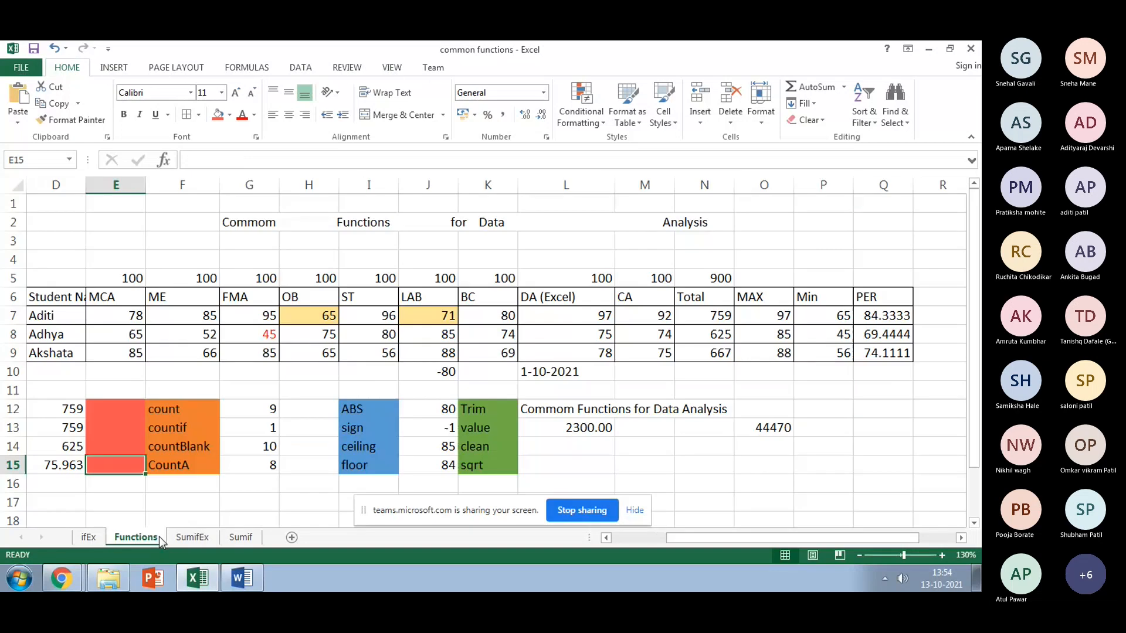
# Step: Enter =CLEAN(G2) in L14 beside the clean label
pyautogui.click(566, 448)
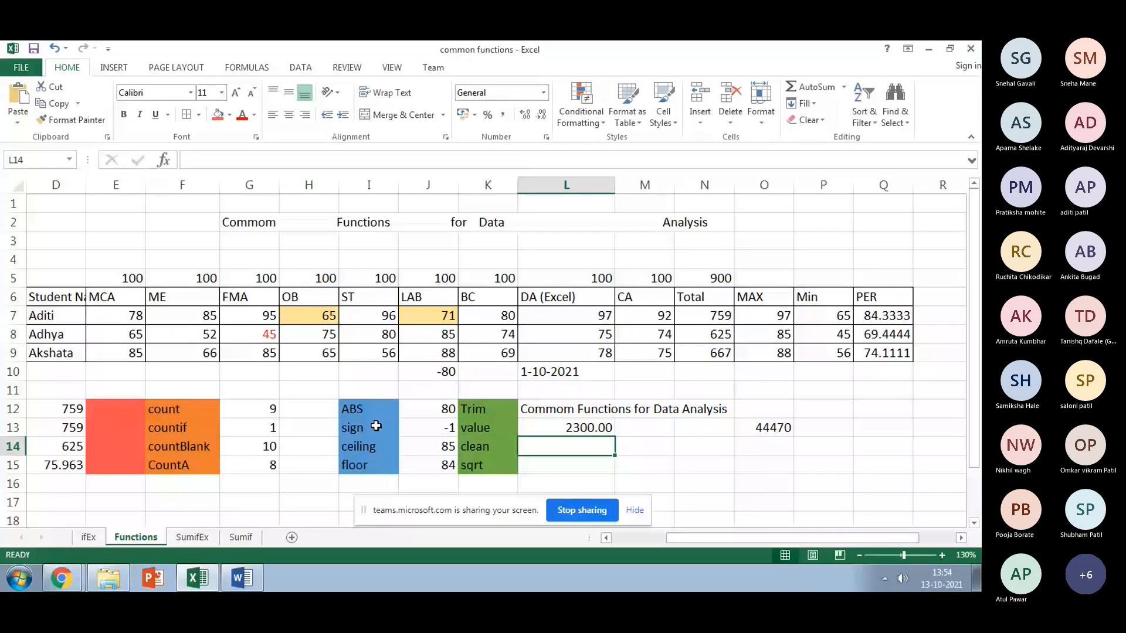
pyautogui.write('=C')
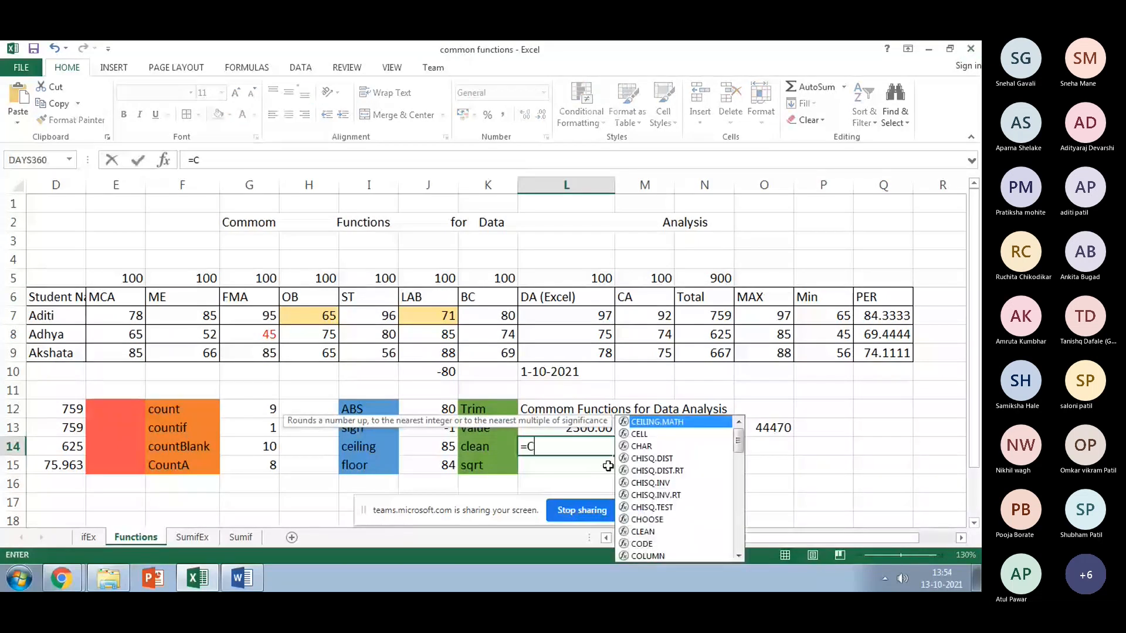
pyautogui.write('LE')
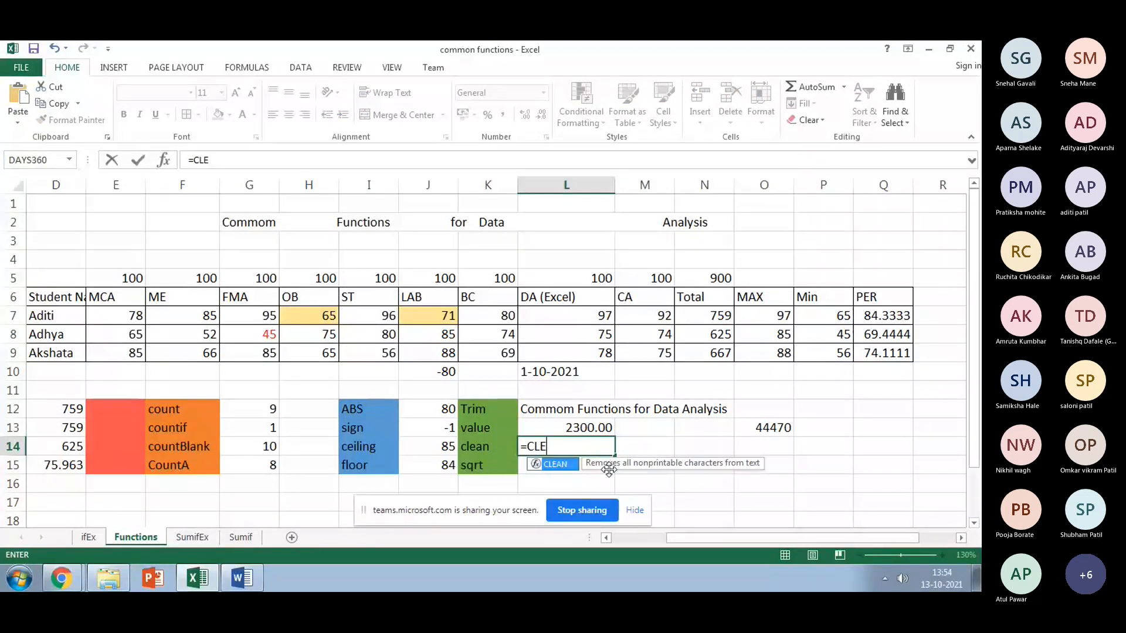
pyautogui.write('A')
pyautogui.press('Tab')
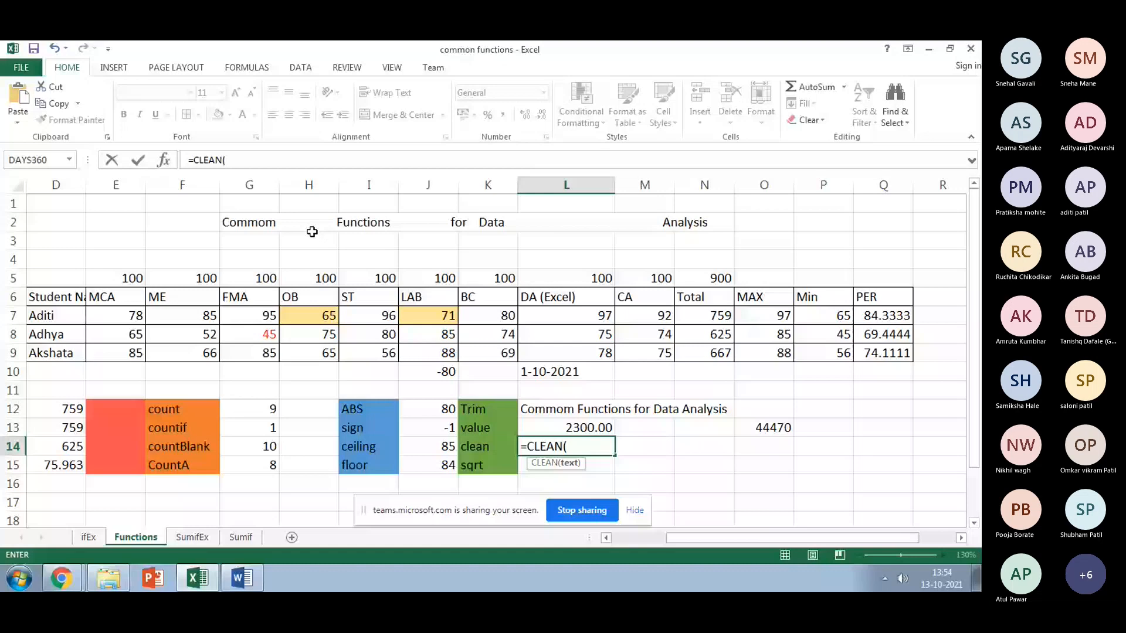
pyautogui.click(312, 230)
pyautogui.press('Return')
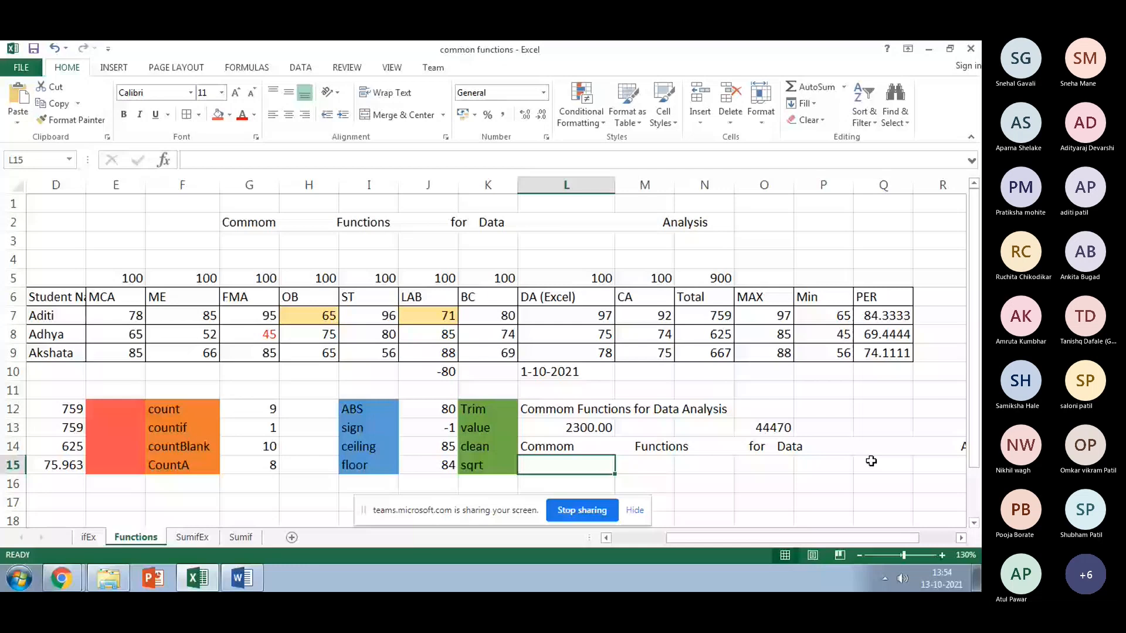
# Step: Compare L14's CLEAN result with the title cells G2 and H2
pyautogui.press('Up')
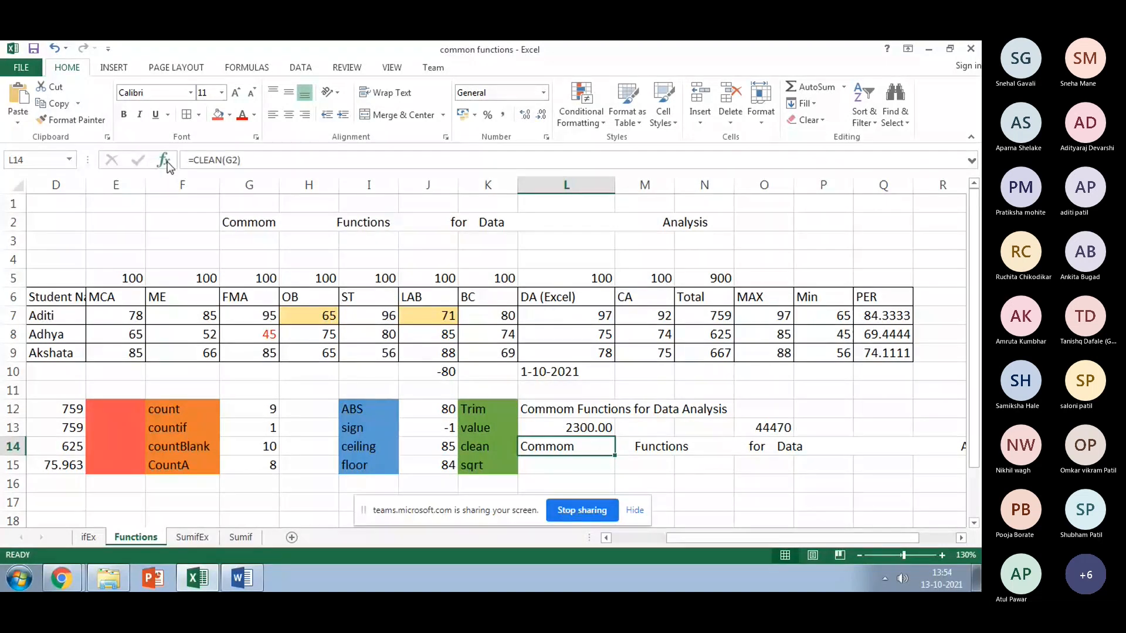
pyautogui.click(298, 225)
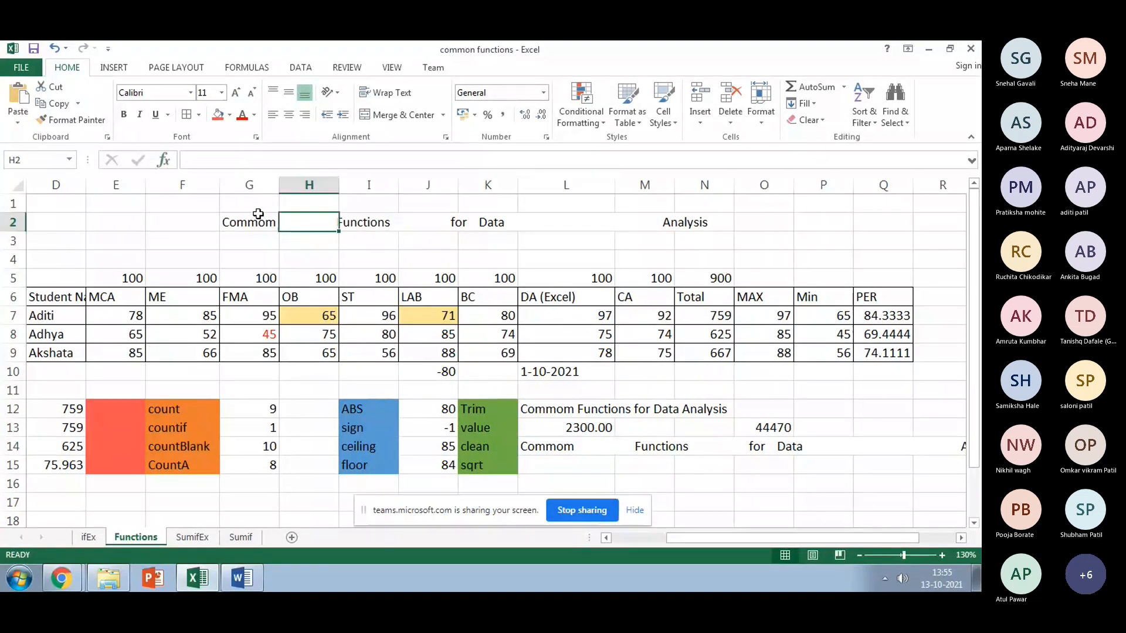
pyautogui.press('Left')
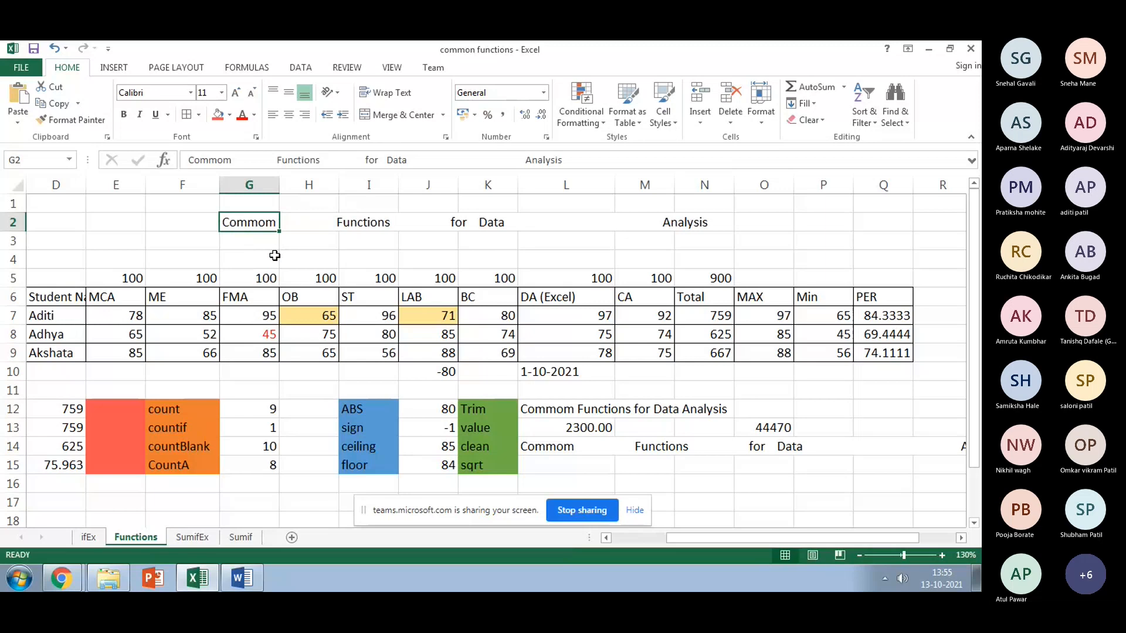
pyautogui.click(545, 446)
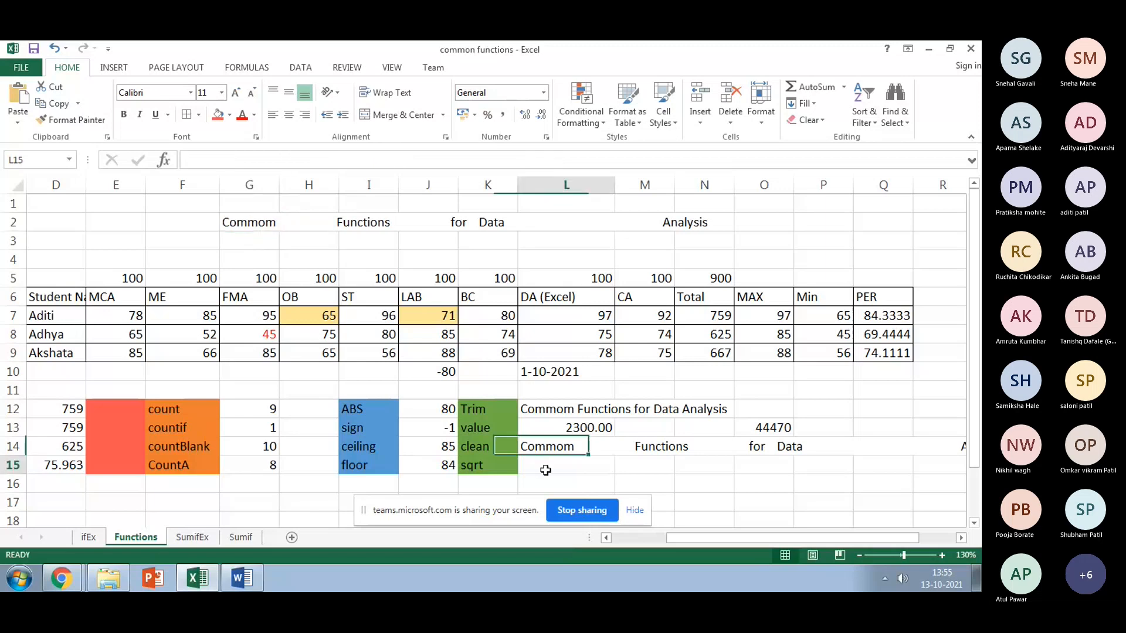
pyautogui.click(545, 469)
pyautogui.scroll(-1, 386, 452)
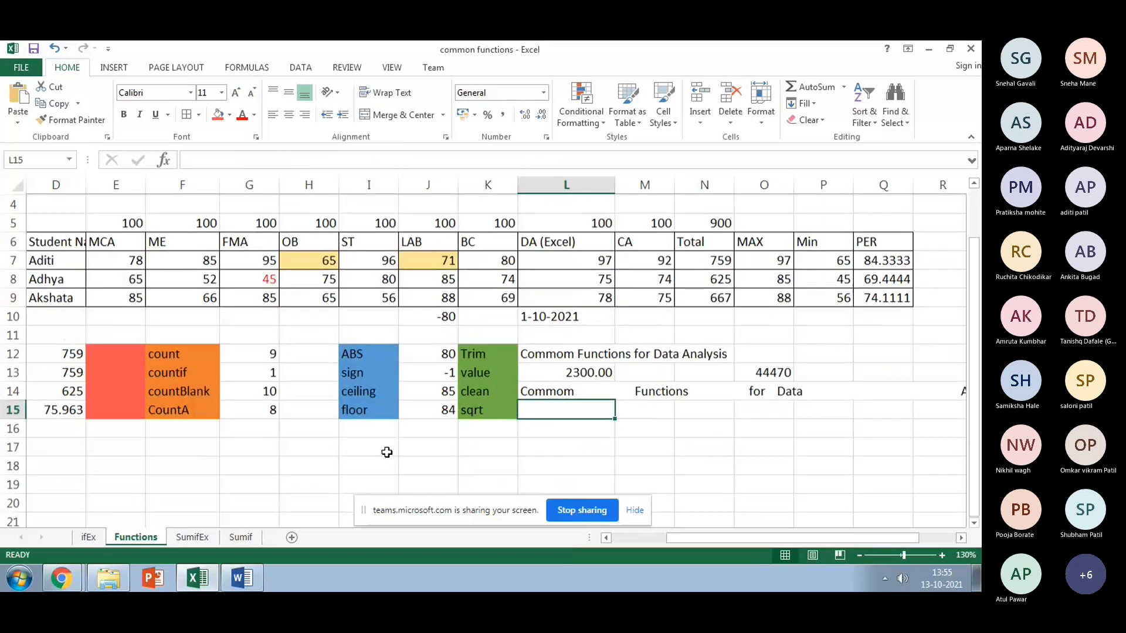
# Step: Rewrite L14 as =CLEAN(D12), which returns #VALUE!
pyautogui.click(76, 352)
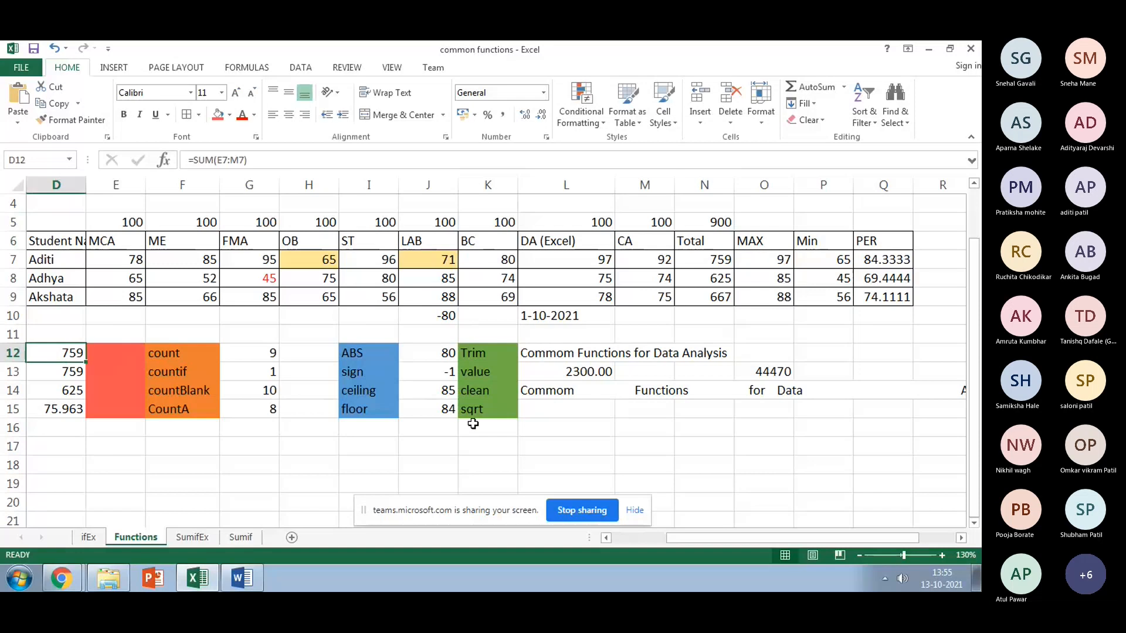
pyautogui.click(576, 390)
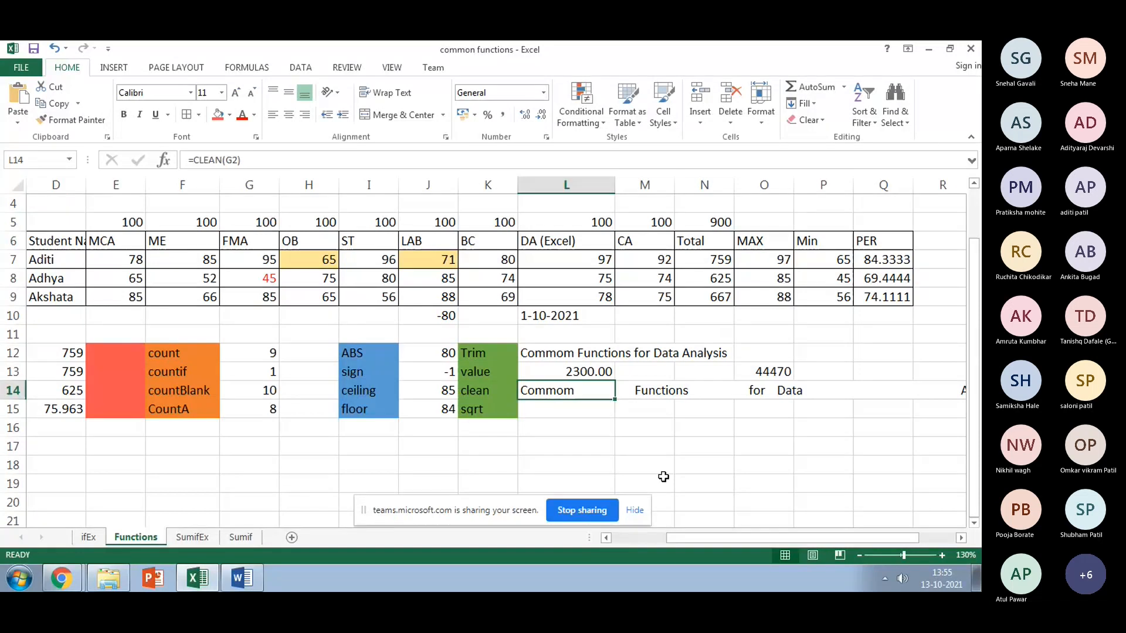
pyautogui.write('=CL')
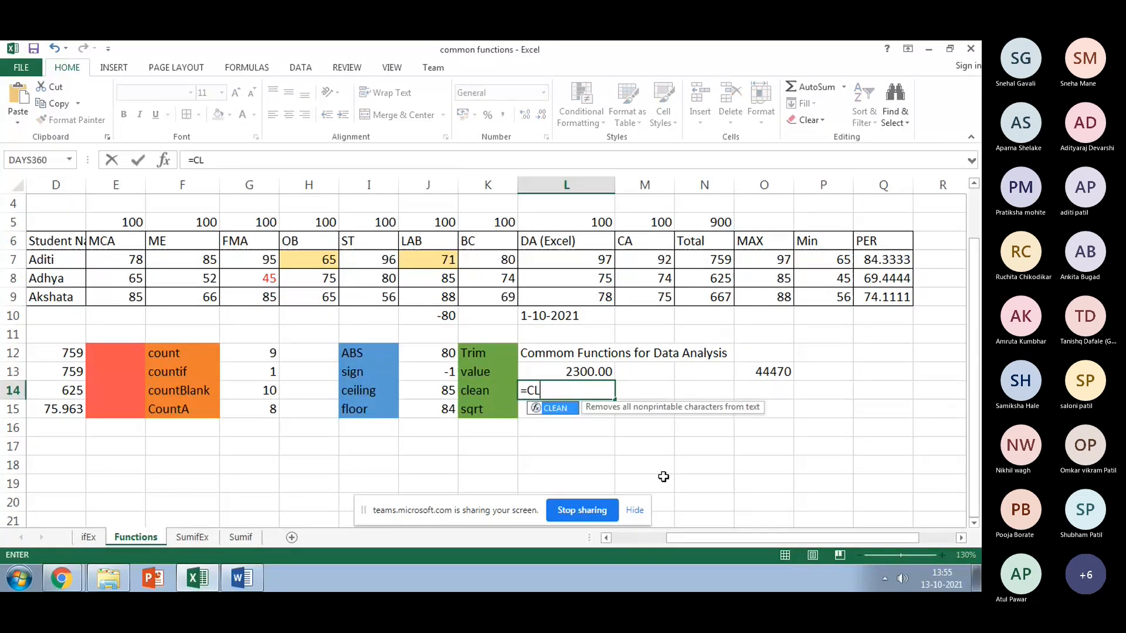
pyautogui.write('EA')
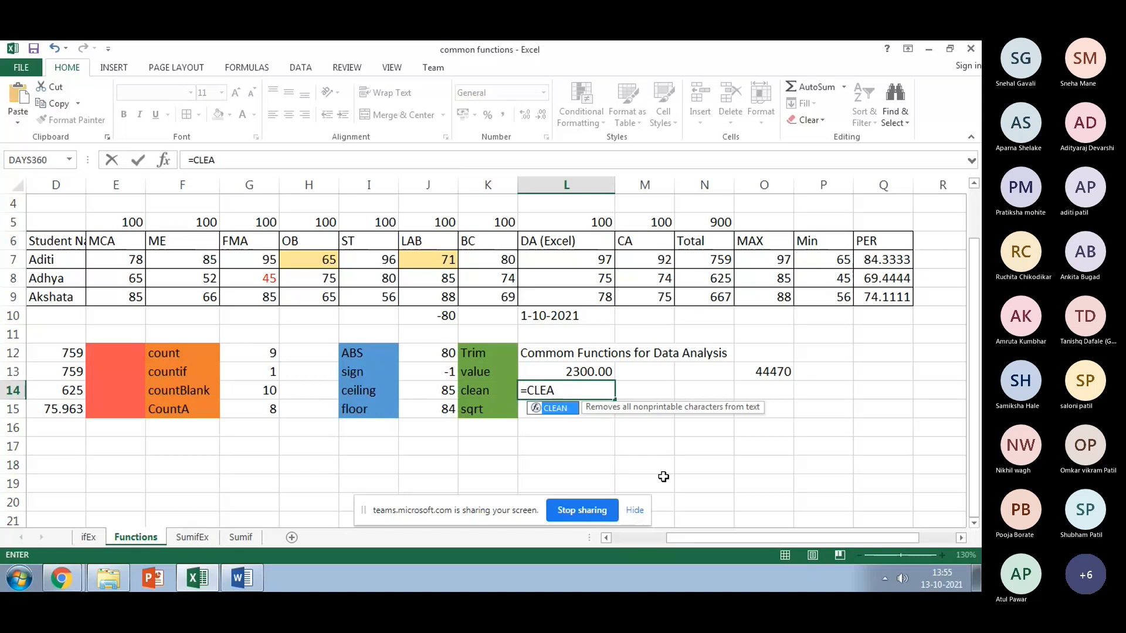
pyautogui.write('N(')
pyautogui.click(59, 352)
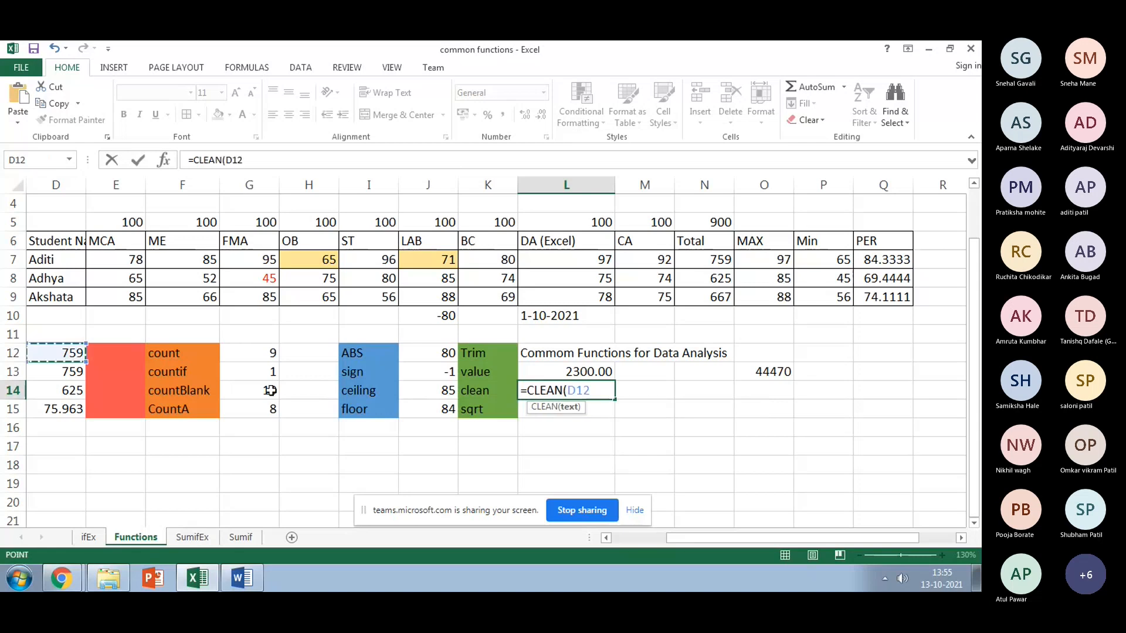
pyautogui.press('Return')
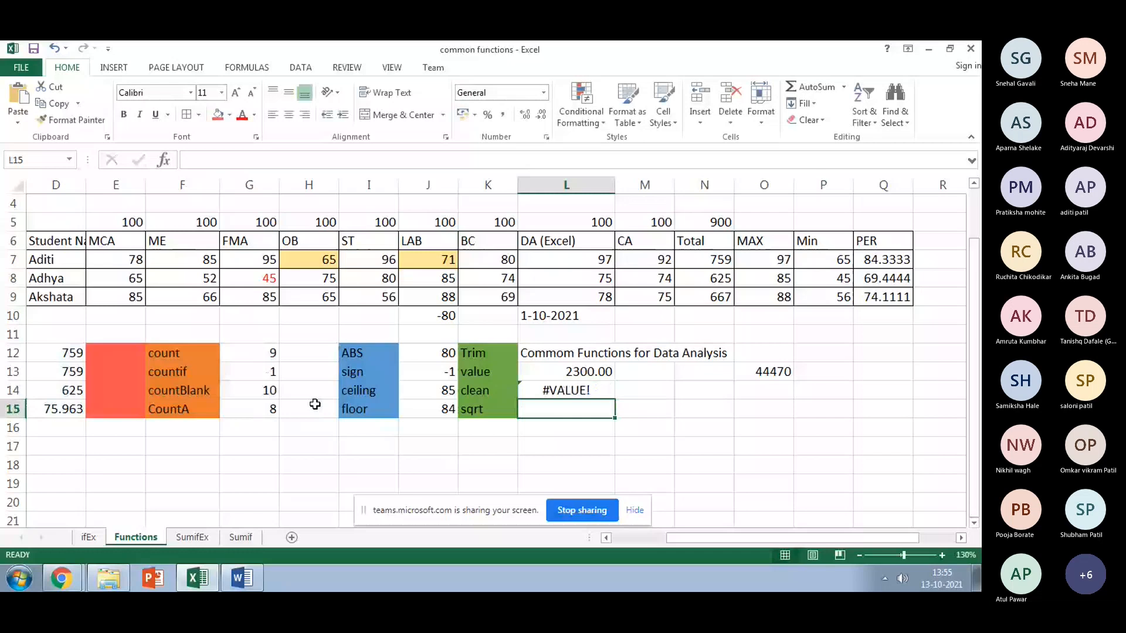
# Step: Widen the CLEAN argument to the range D12:H15, still giving #VALUE!
pyautogui.press('Up')
pyautogui.click(356, 164)
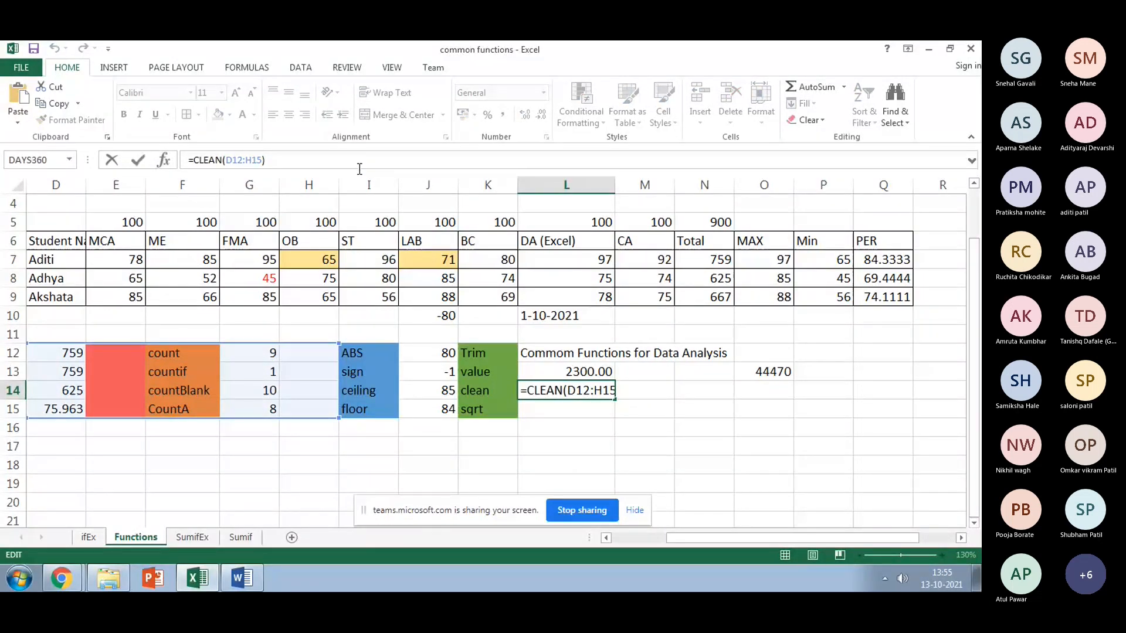
pyautogui.press('Return')
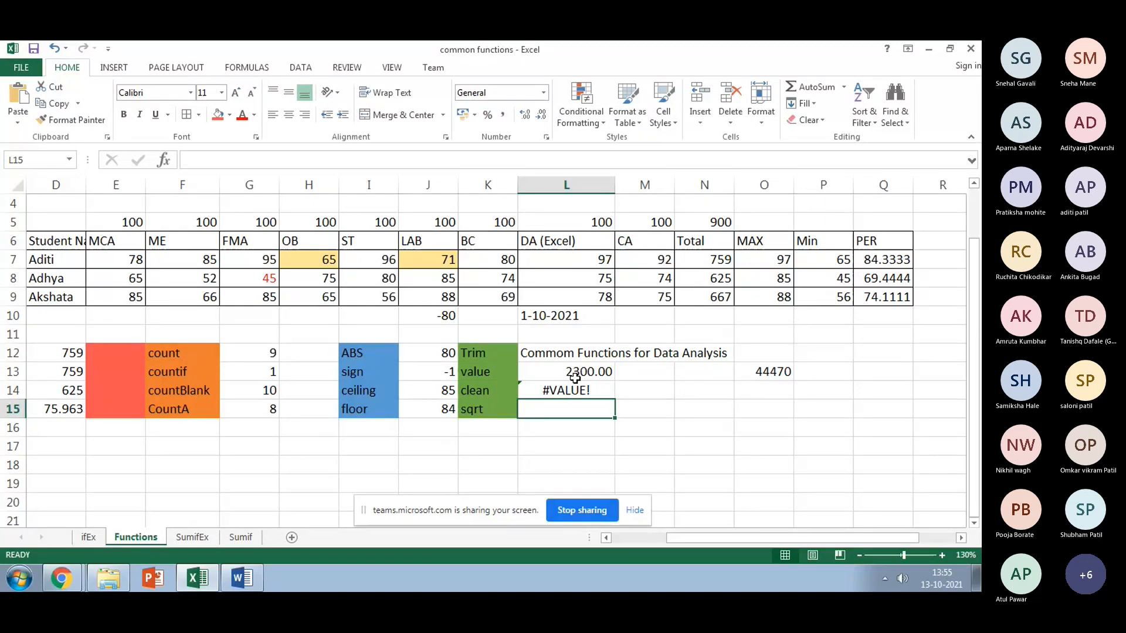
pyautogui.scroll(1, 381, 308)
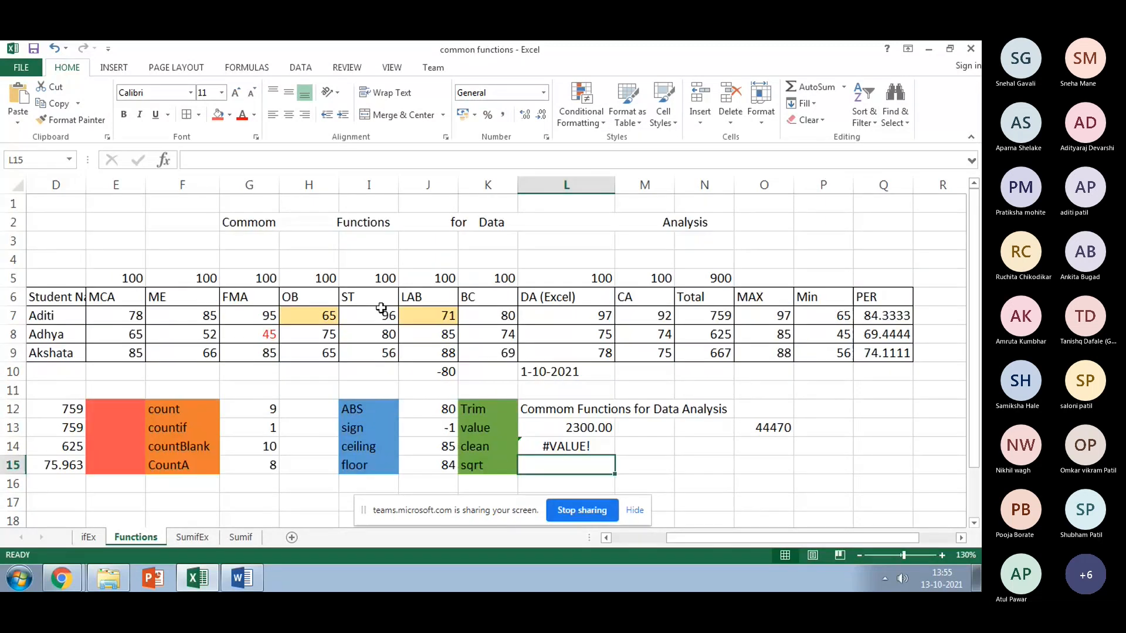
# Step: Wrap the G2 title text in double quotes
pyautogui.click(305, 222)
pyautogui.click(227, 223)
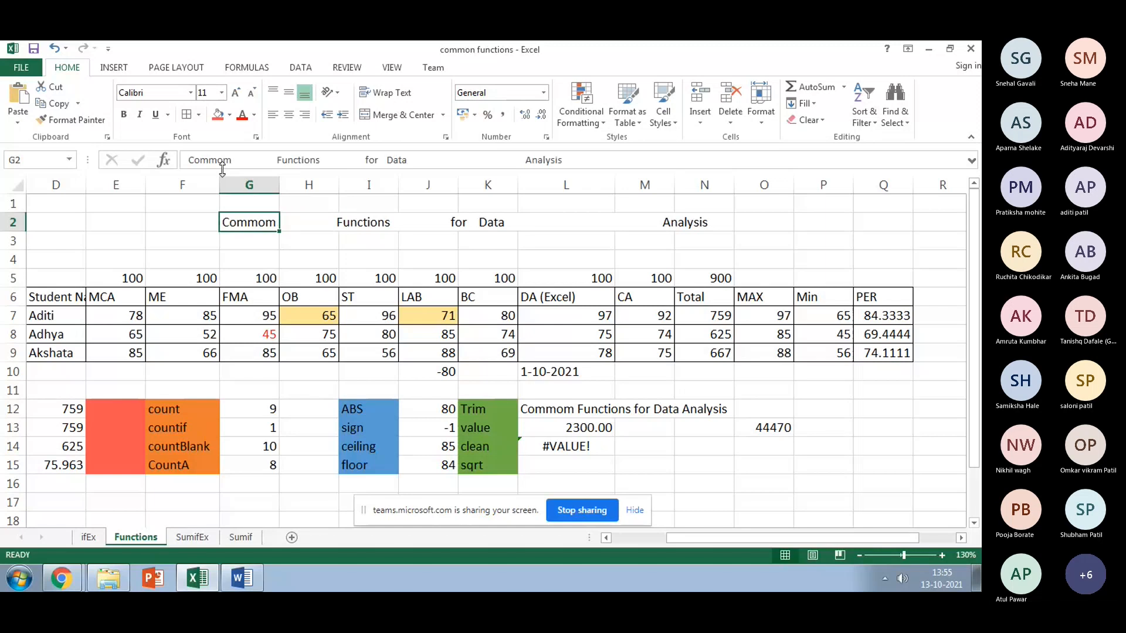
pyautogui.click(187, 161)
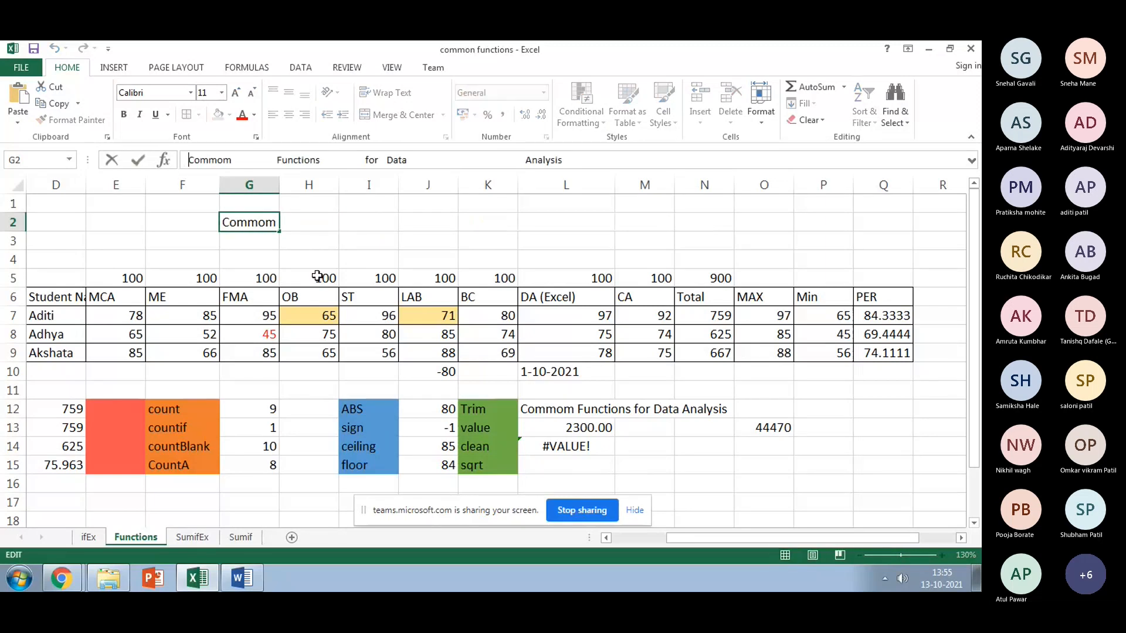
pyautogui.write('"')
pyautogui.press('End')
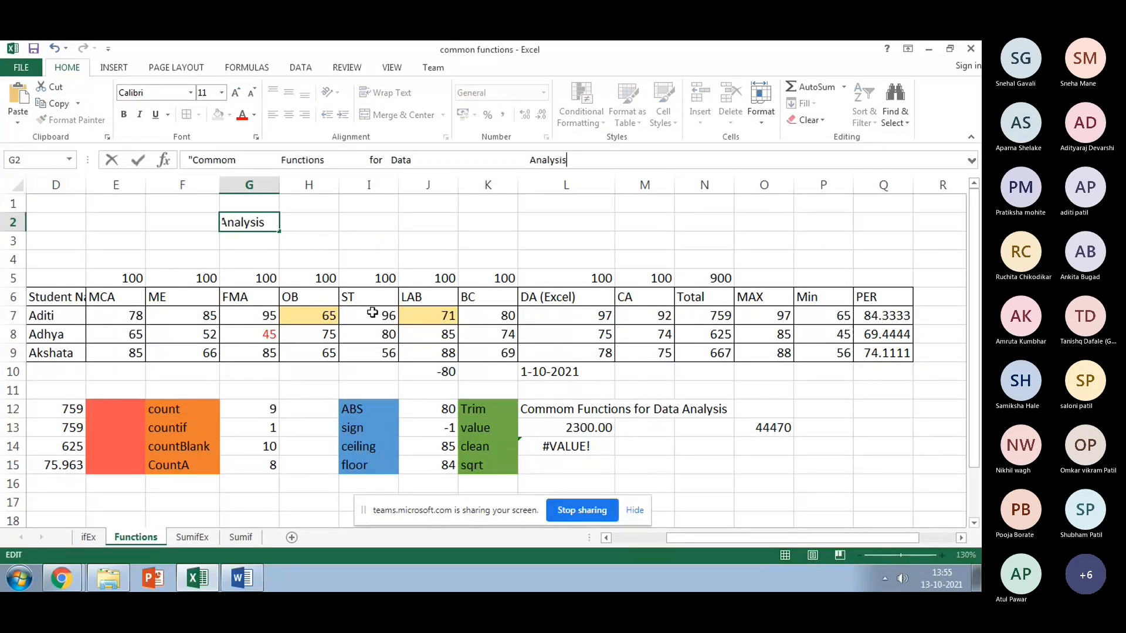
pyautogui.write('"')
# Step: Enter =CLEAN(G2) in L14 and check its formula, showing the title with extra spaces
pyautogui.click(610, 446)
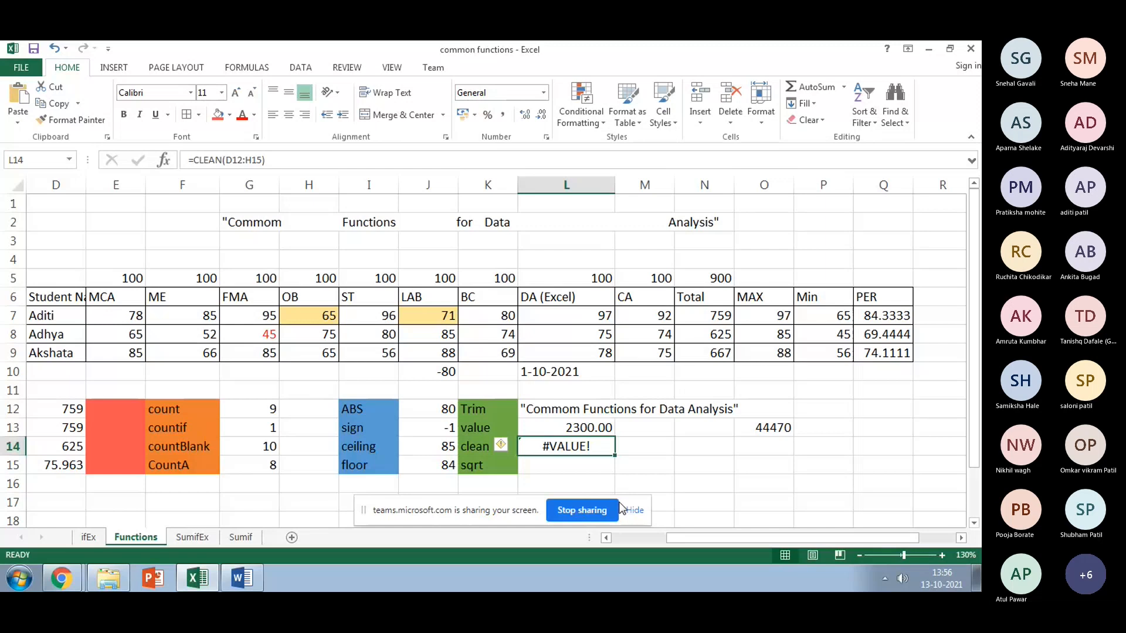
pyautogui.write('=CLEA')
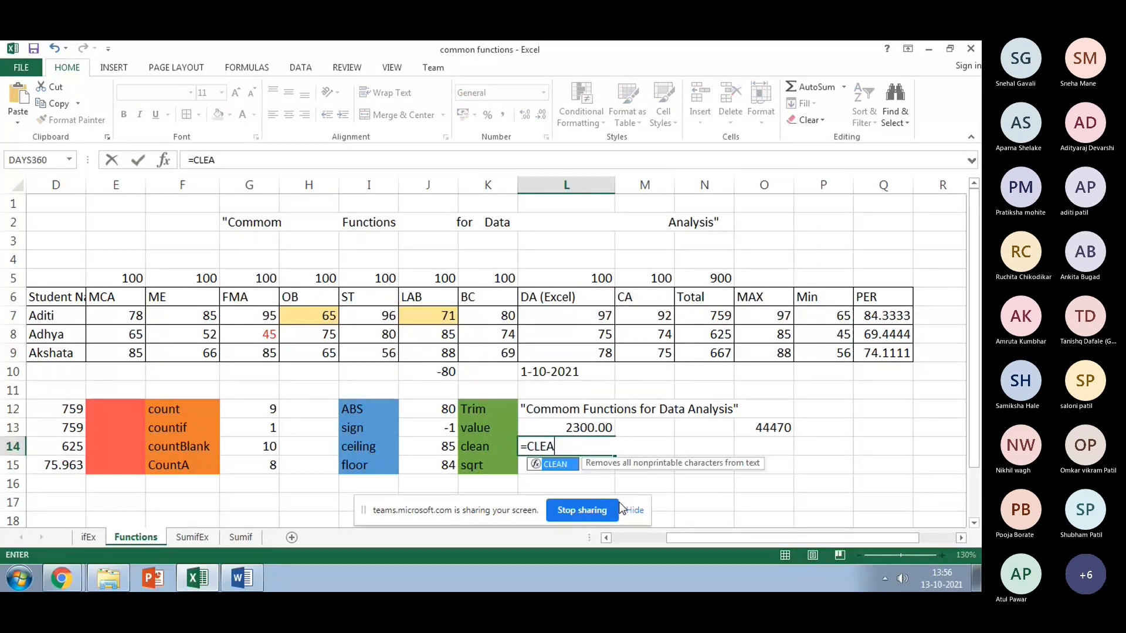
pyautogui.write('N(')
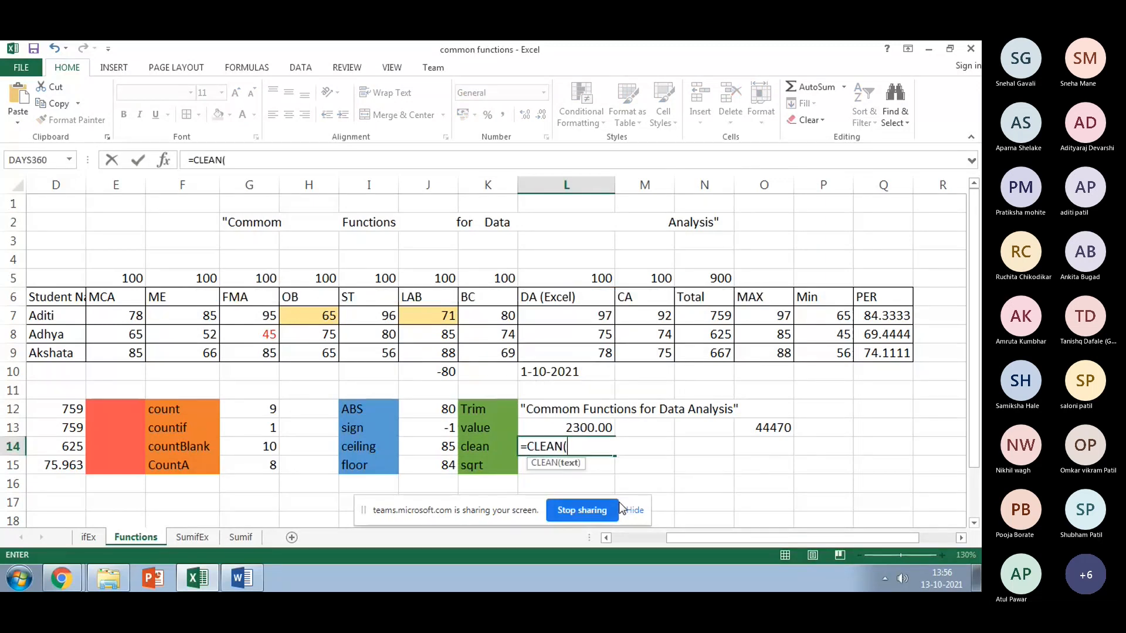
pyautogui.click(277, 220)
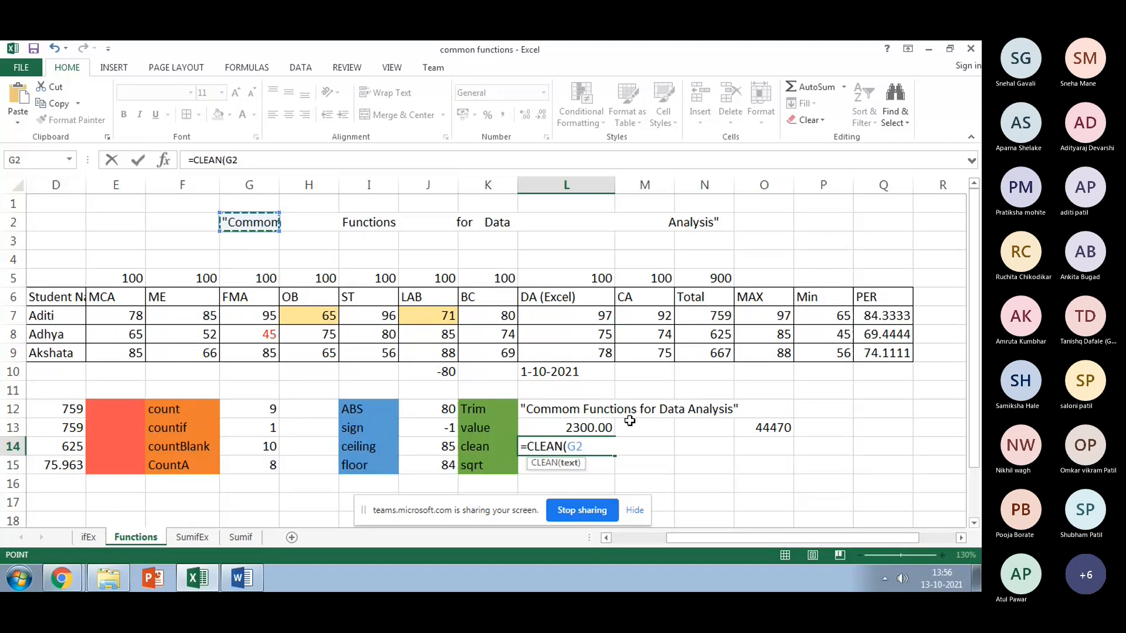
pyautogui.press('Return')
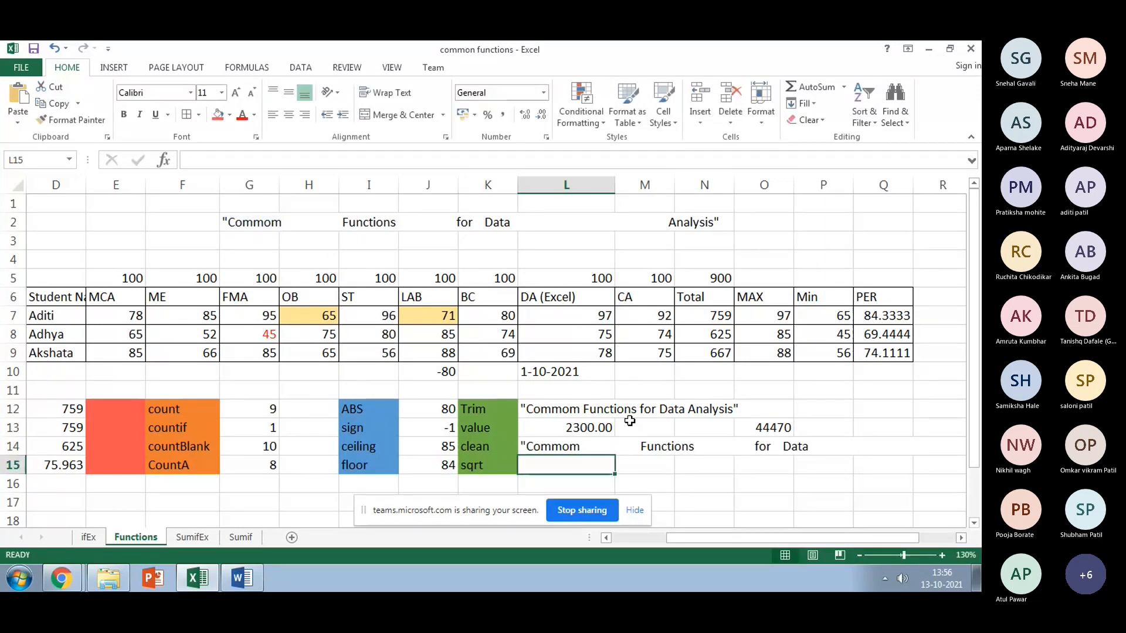
pyautogui.click(604, 448)
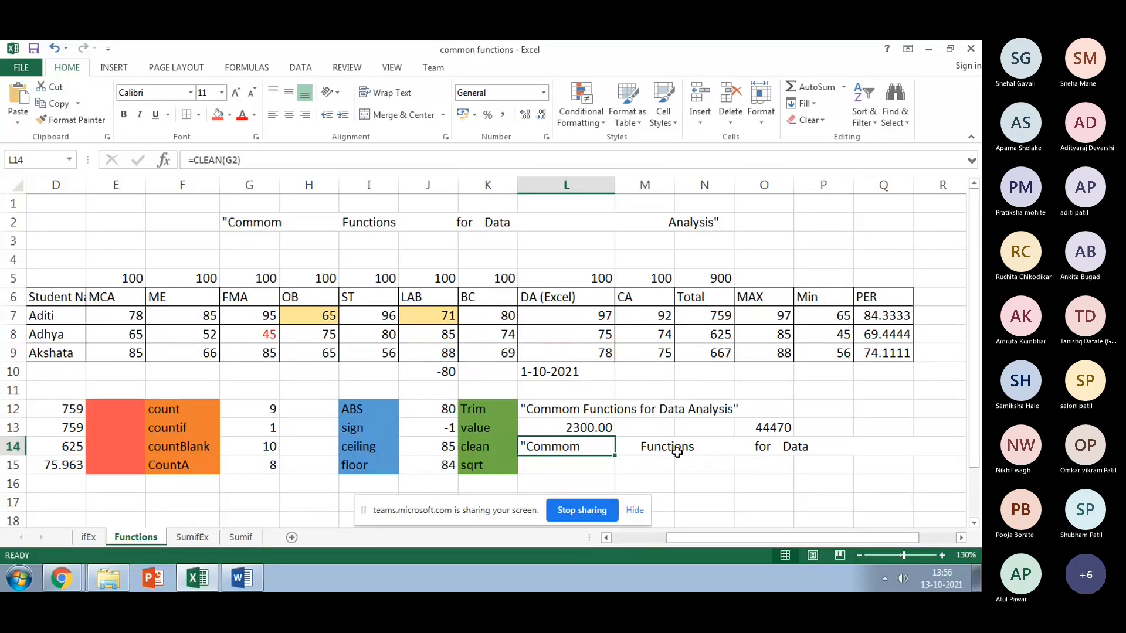
pyautogui.click(559, 462)
pyautogui.click(558, 446)
pyautogui.scroll(-1, 557, 413)
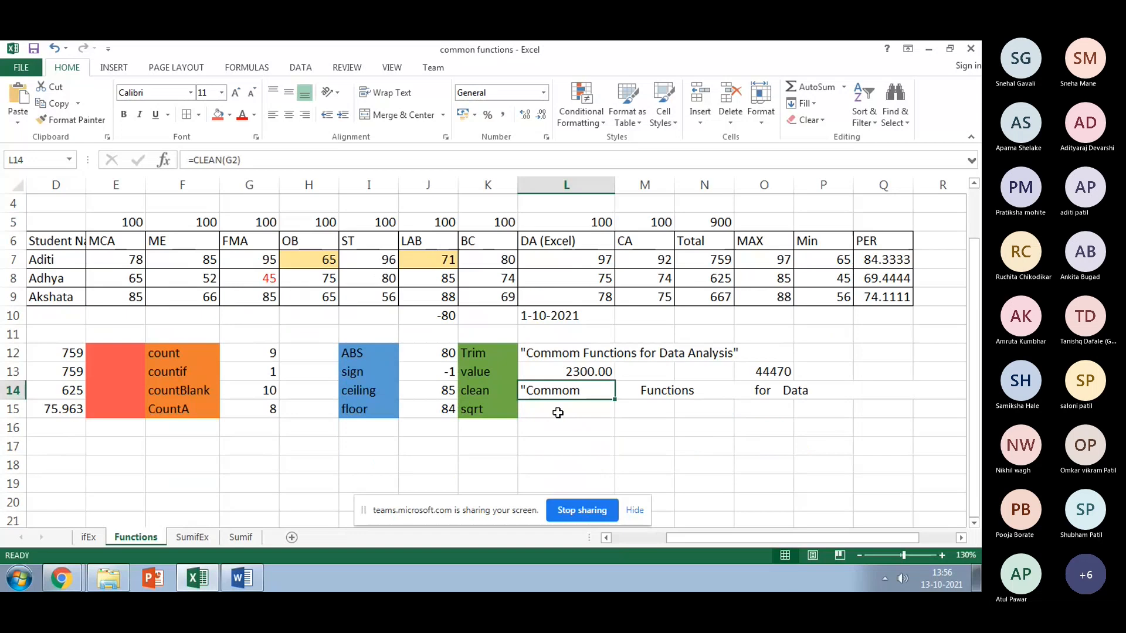
pyautogui.click(528, 449)
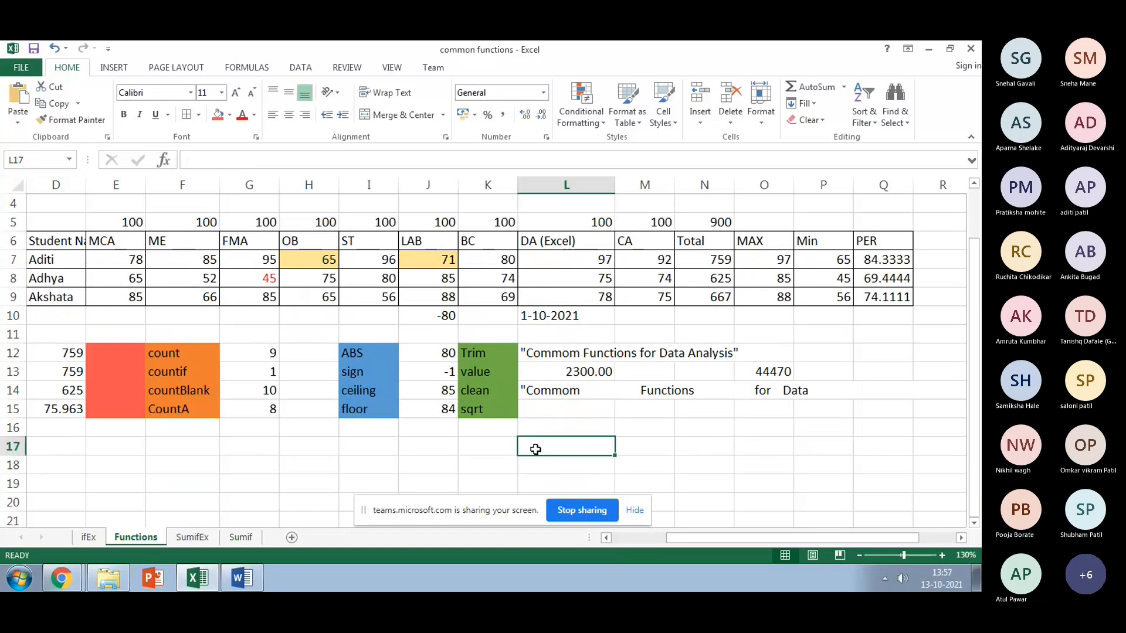
pyautogui.write('=CLEA')
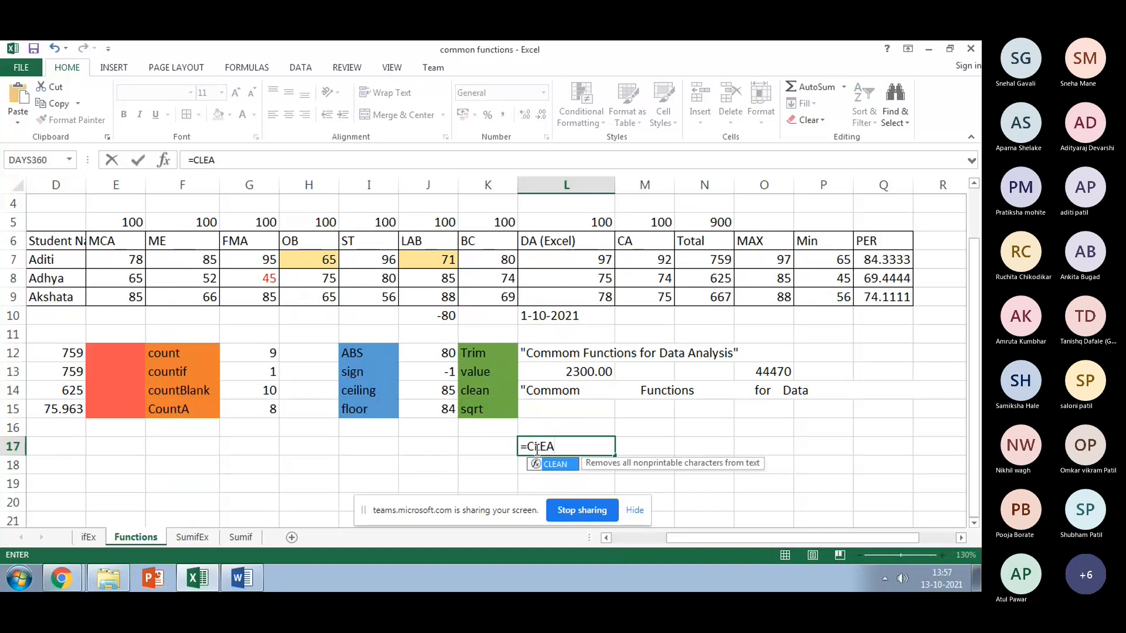
pyautogui.write('N')
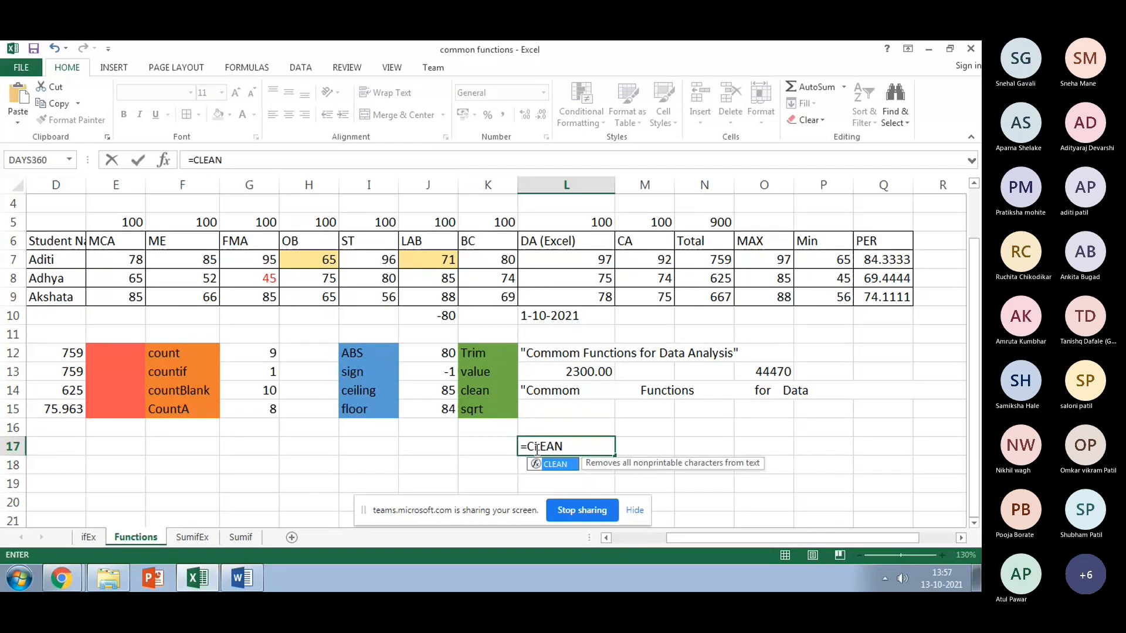
pyautogui.write('(')
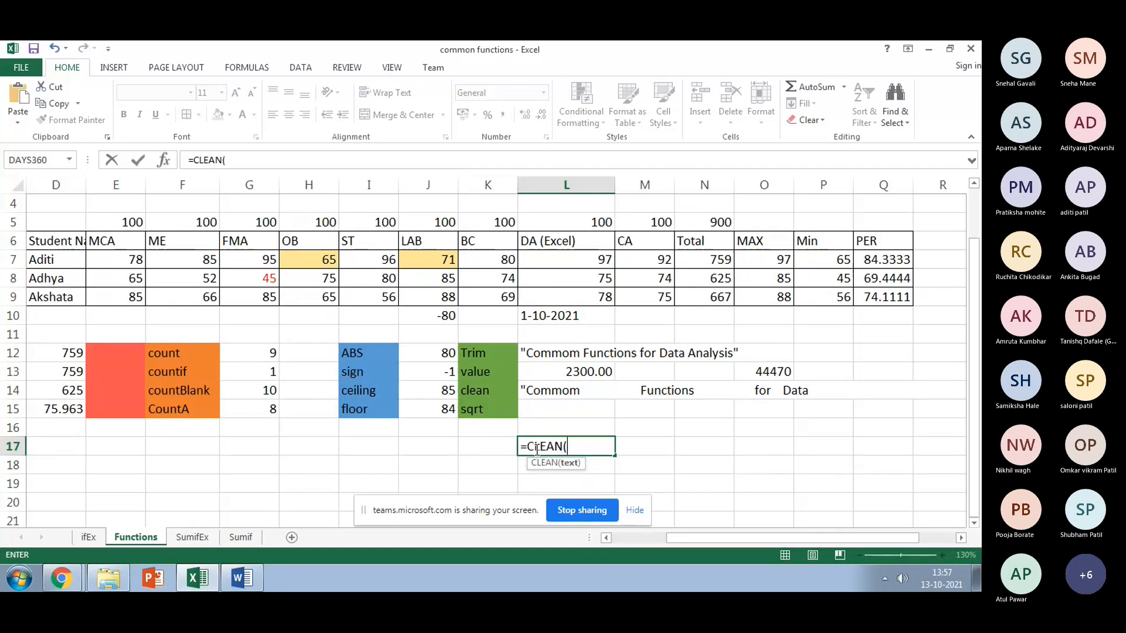
pyautogui.click(551, 394)
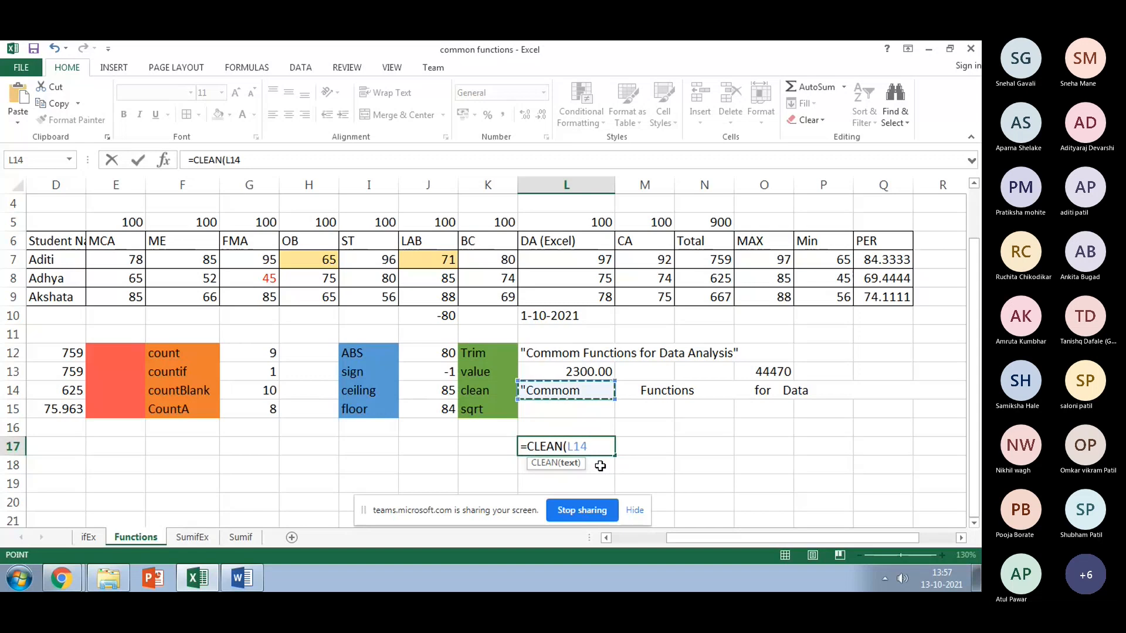
pyautogui.write(',')
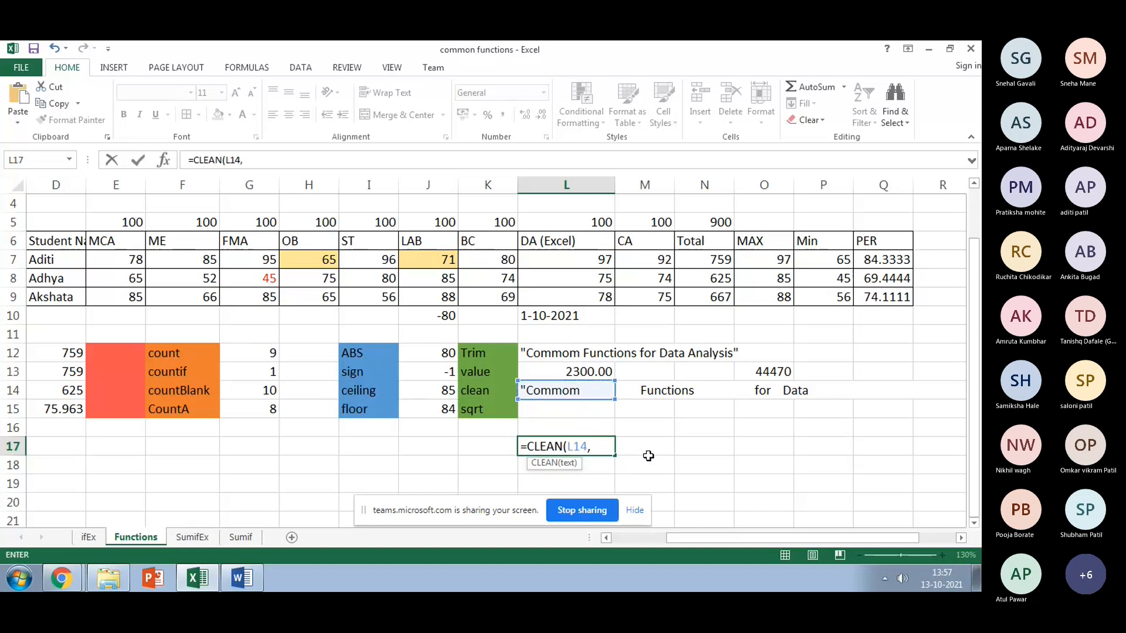
pyautogui.press('BackSpace')
pyautogui.write(',"")')
pyautogui.press('Return')
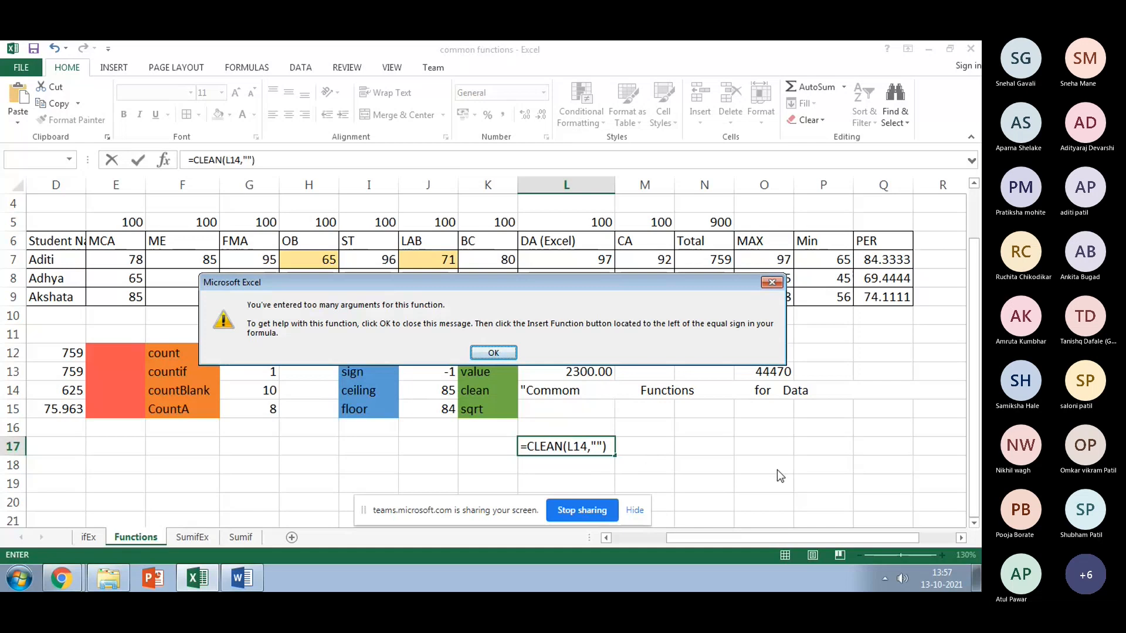
pyautogui.press('Return')
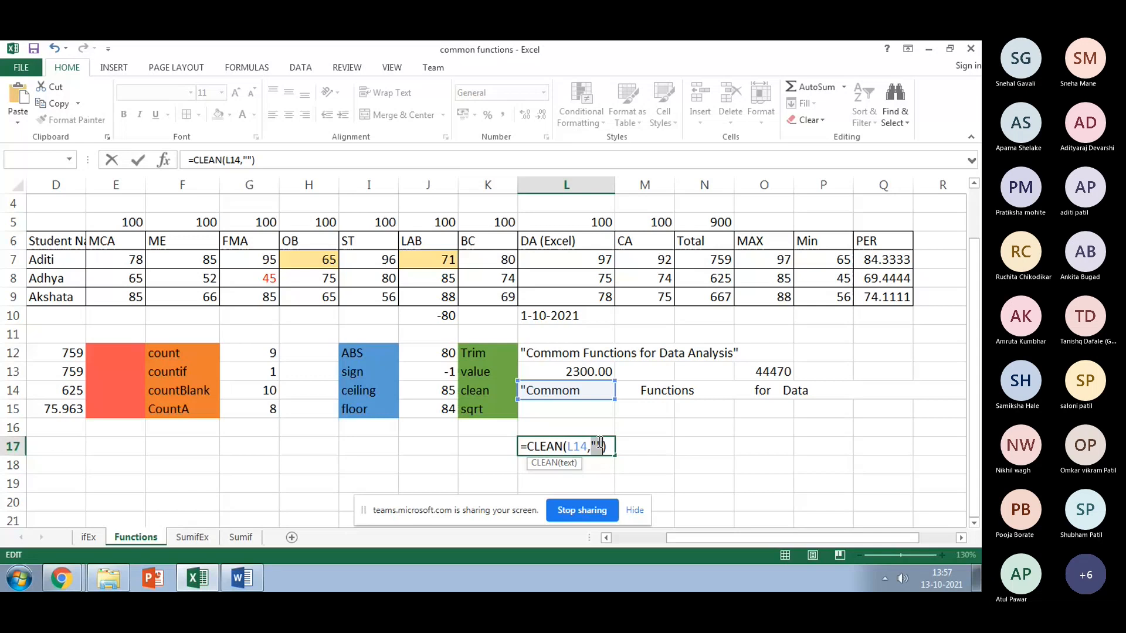
pyautogui.press('BackSpace')
pyautogui.press('Delete')
pyautogui.press('Escape')
pyautogui.click(513, 464)
# Step: Type the quoted sample text "imrda1000" into cell I22
pyautogui.scroll(-4, 511, 469)
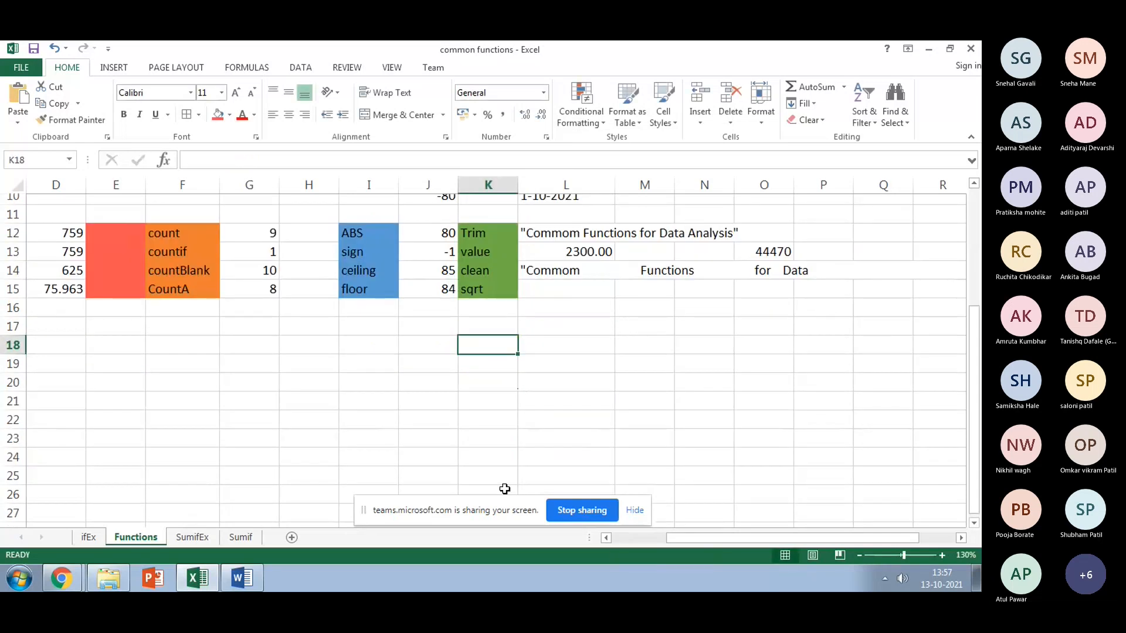
pyautogui.click(368, 316)
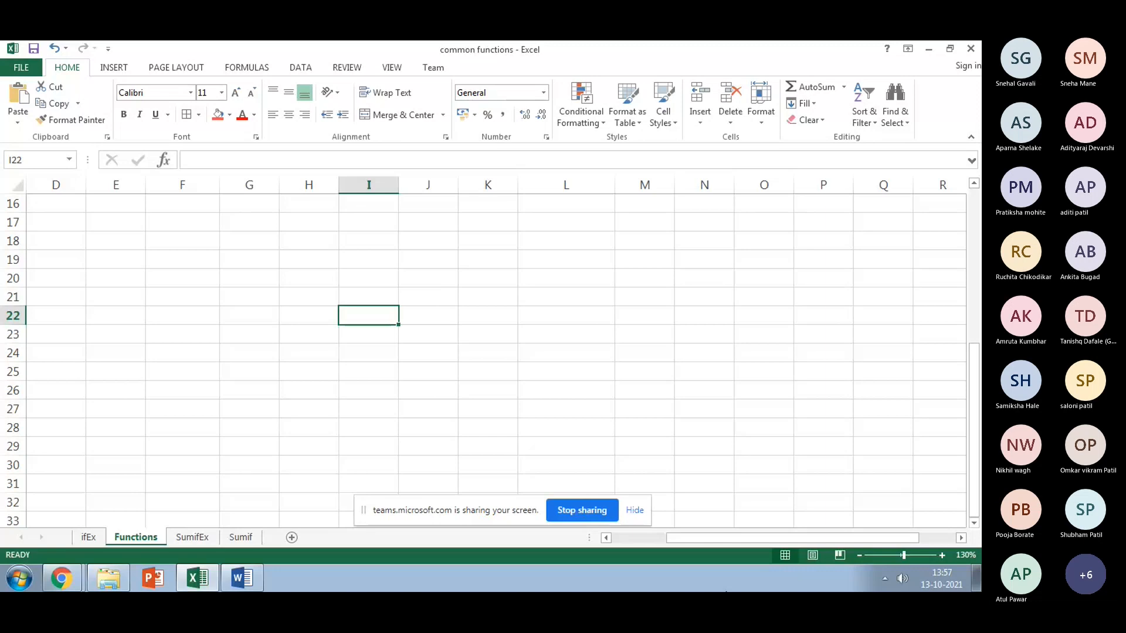
pyautogui.write('"i')
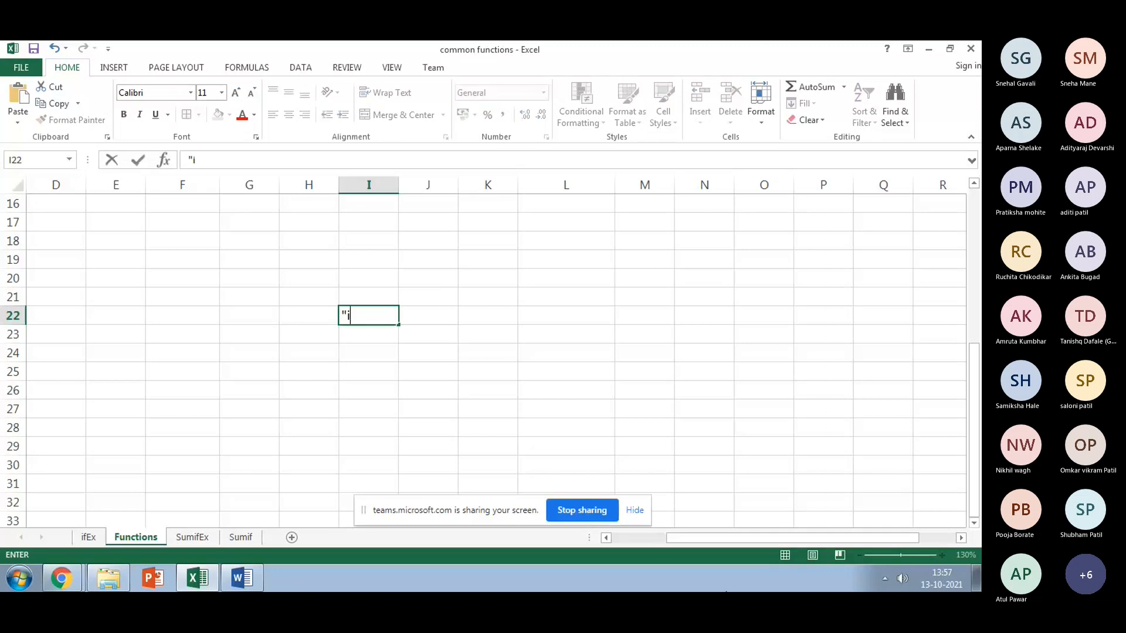
pyautogui.write('mrda')
pyautogui.write('1000')
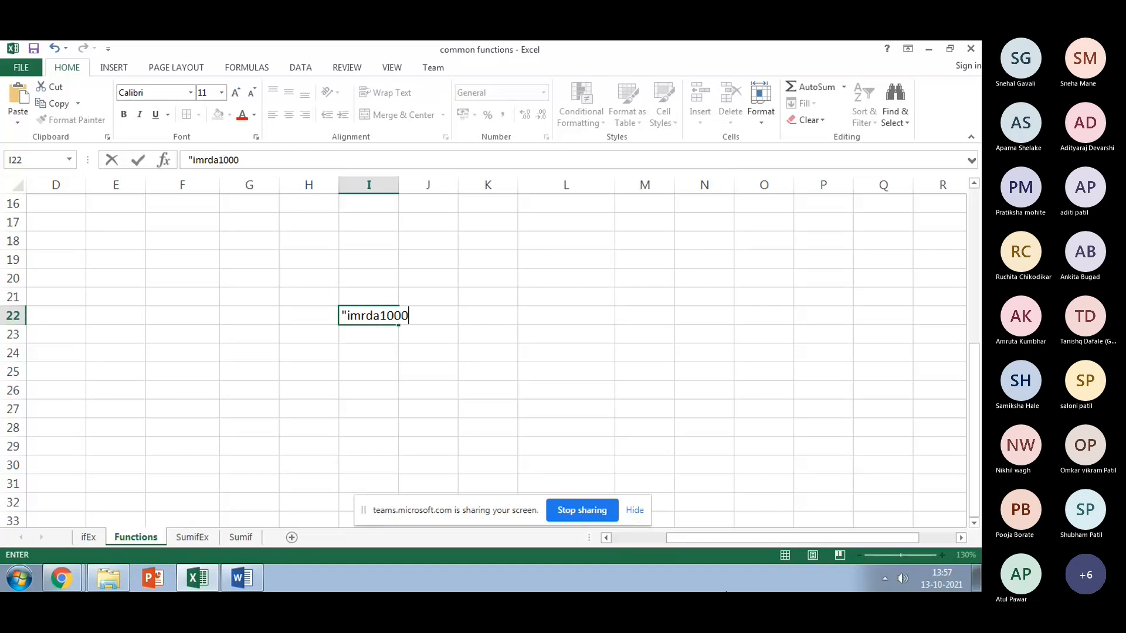
pyautogui.write('"')
pyautogui.press('Return')
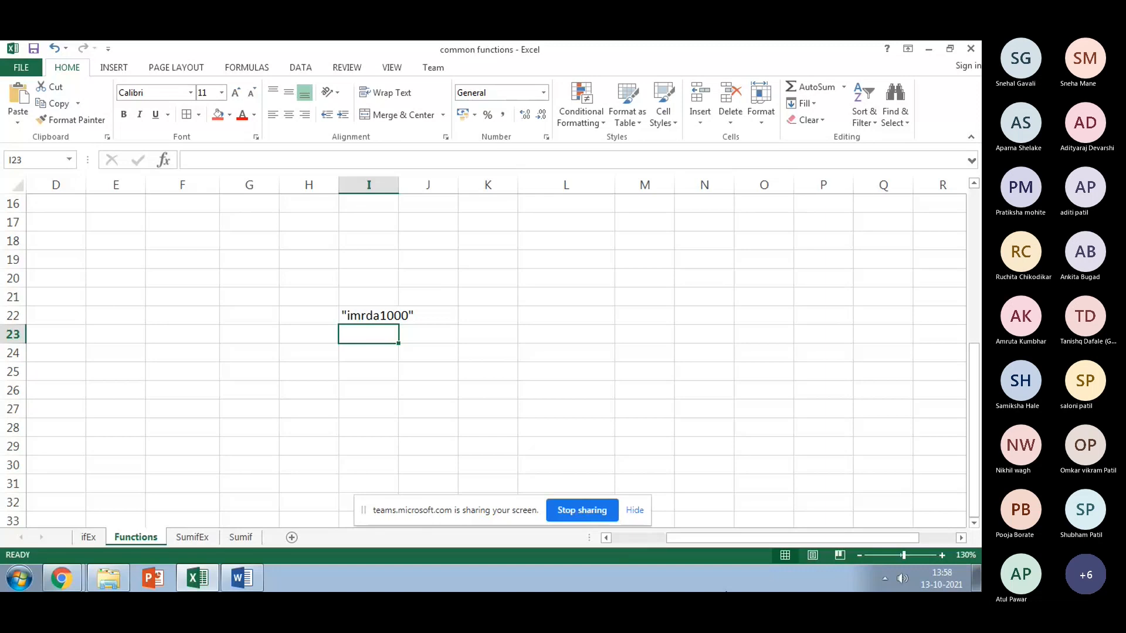
# Step: Enter =CLEAN(I22) in I23 so it displays "imrda1000"
pyautogui.write('=')
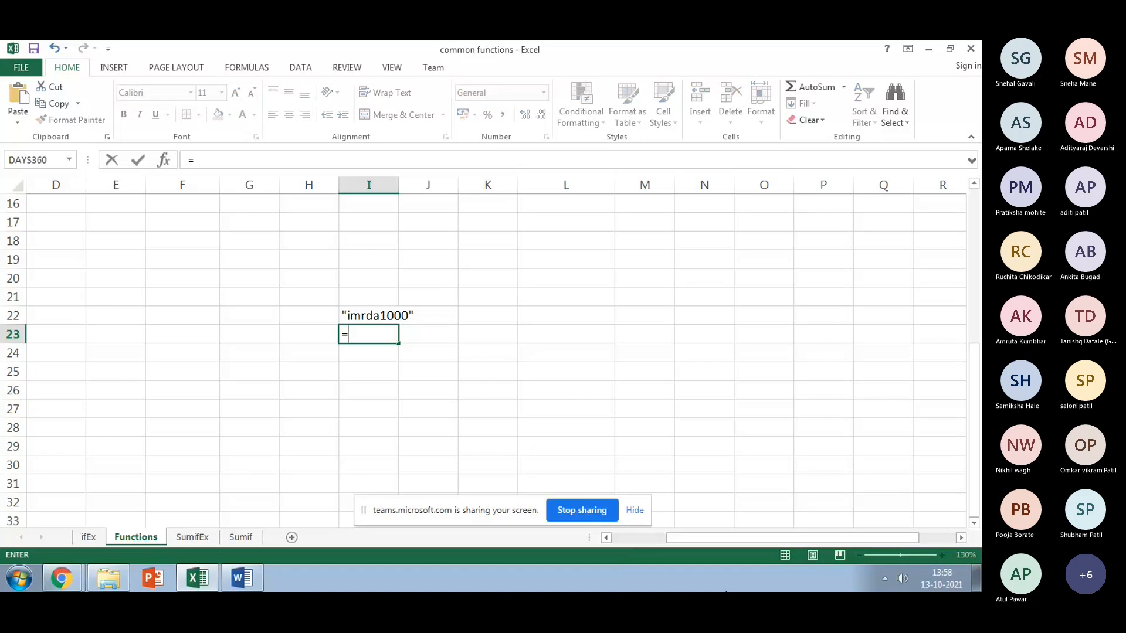
pyautogui.write('CL')
pyautogui.write('EA')
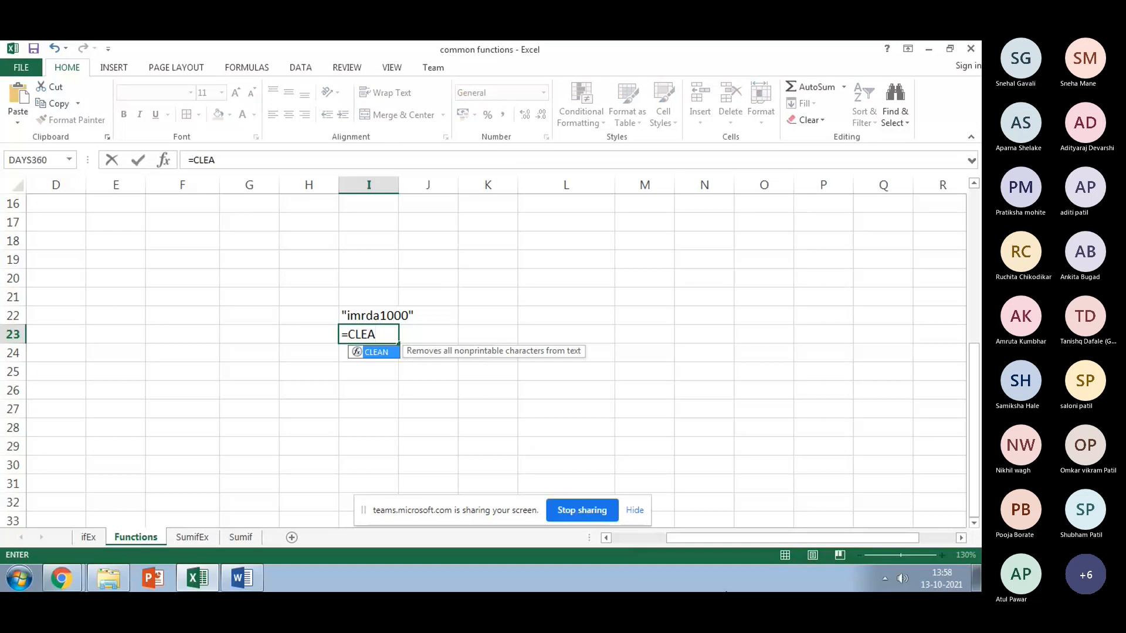
pyautogui.write('N(')
pyautogui.press('Up')
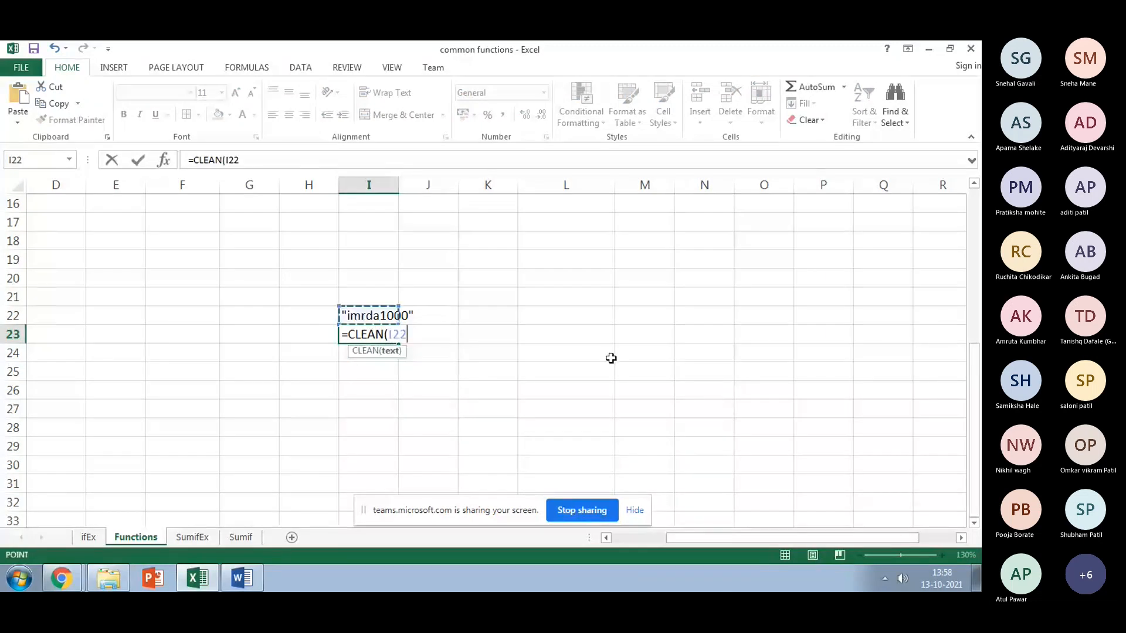
pyautogui.press('Return')
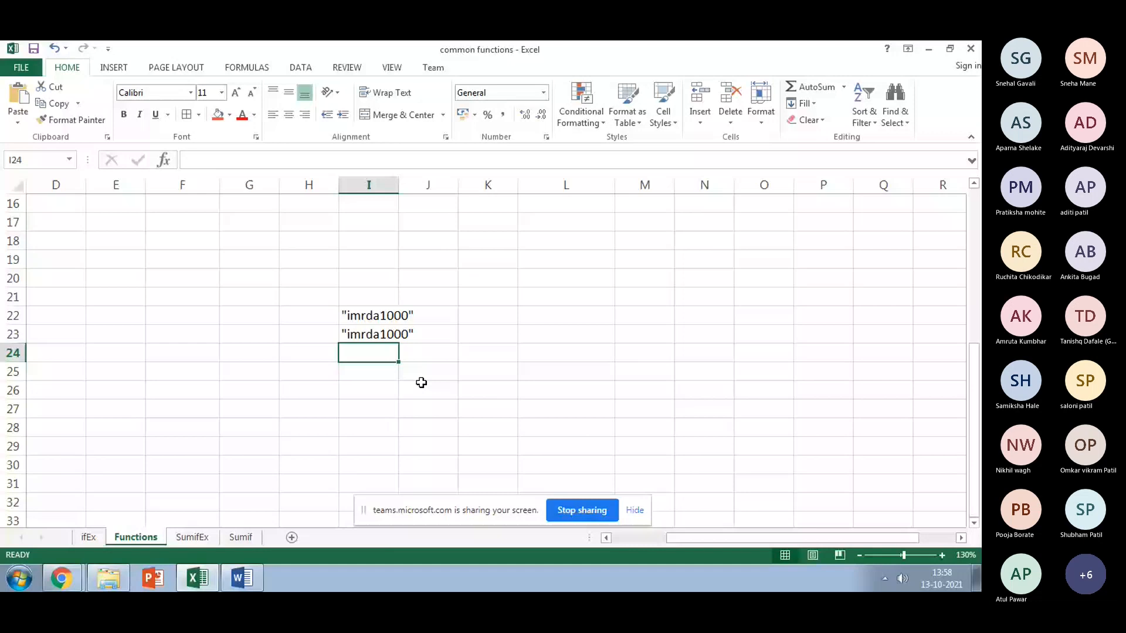
pyautogui.scroll(2, 421, 382)
# Step: Enter =TRIM(CLEAN(G2)) in I20 to show the title single-spaced
pyautogui.press('Up')
pyautogui.press('Up')
pyautogui.press('Up')
pyautogui.press('Up')
pyautogui.write('=TRIM(')
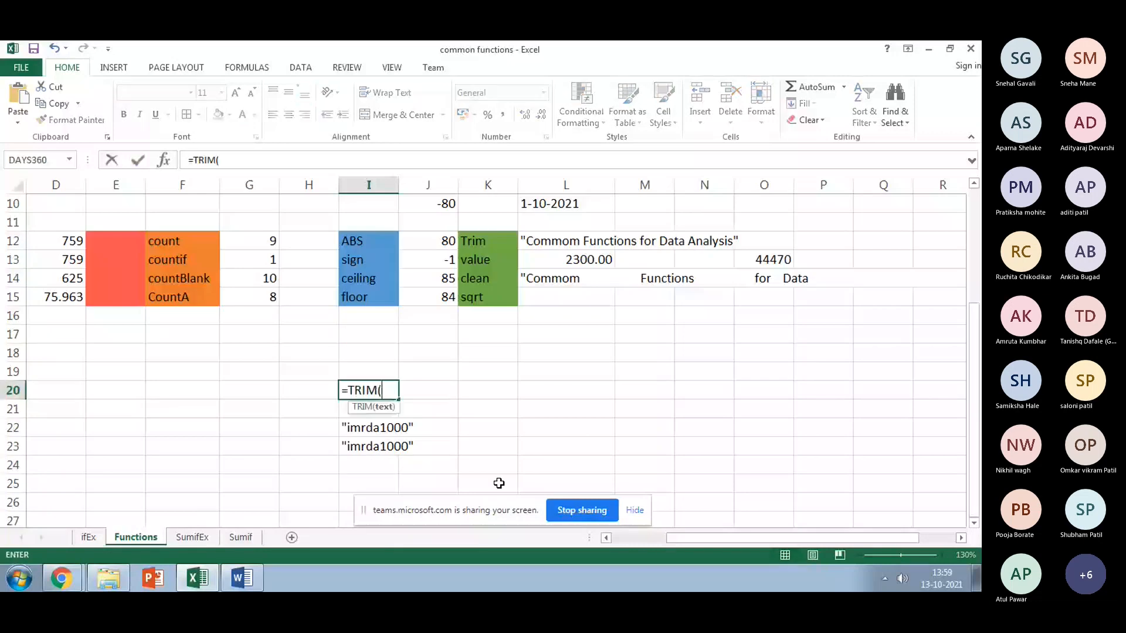
pyautogui.write('CL')
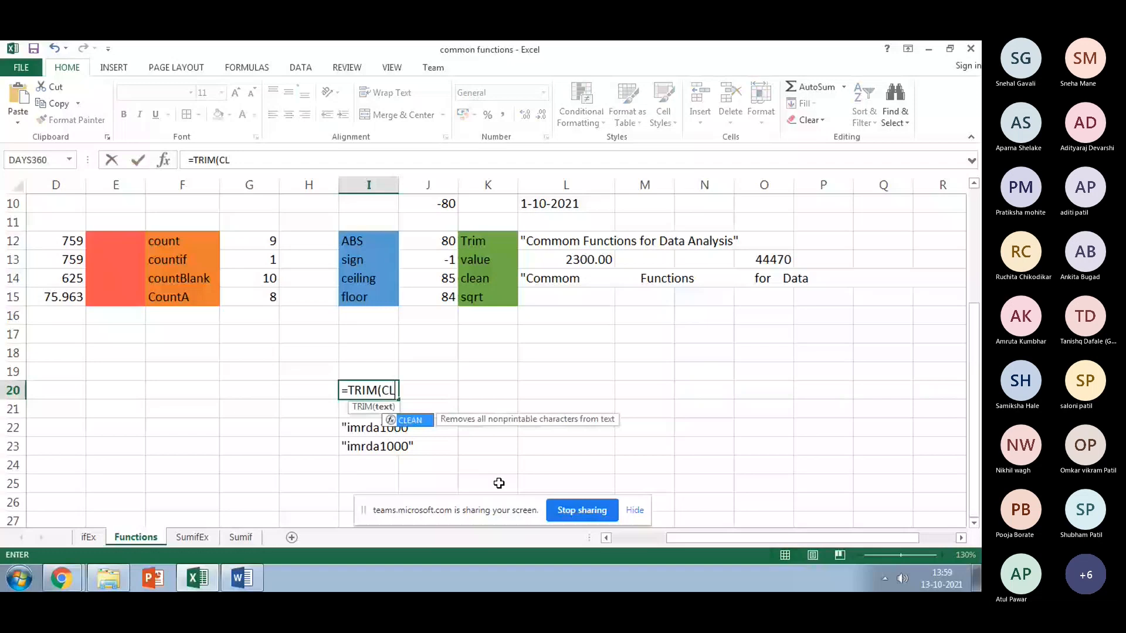
pyautogui.press('Tab')
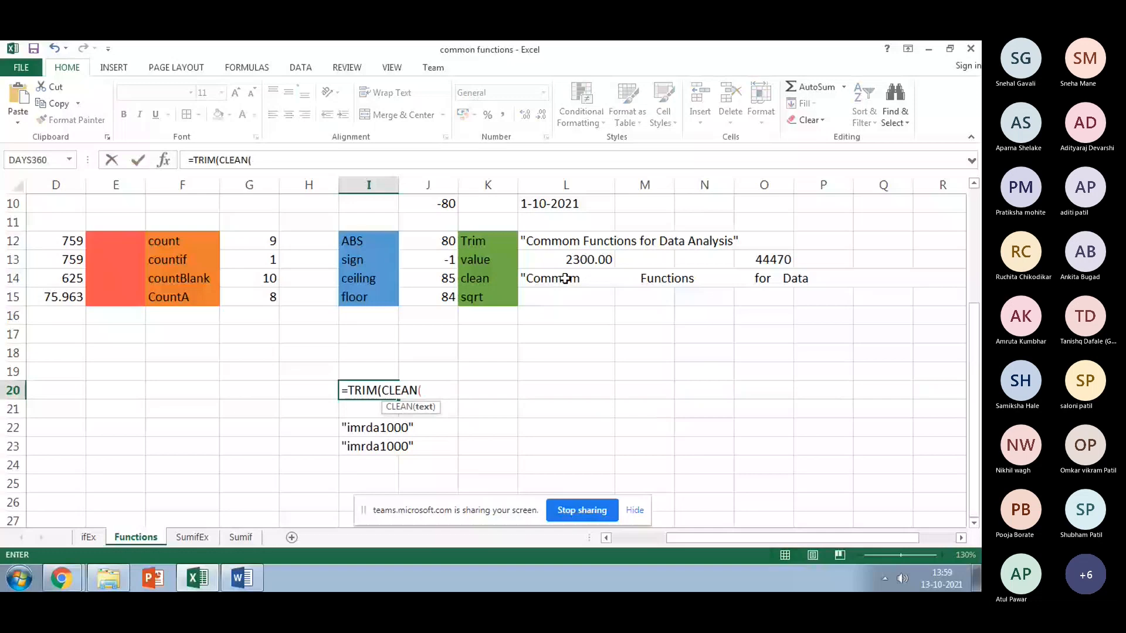
pyautogui.scroll(3, 565, 278)
pyautogui.click(369, 222)
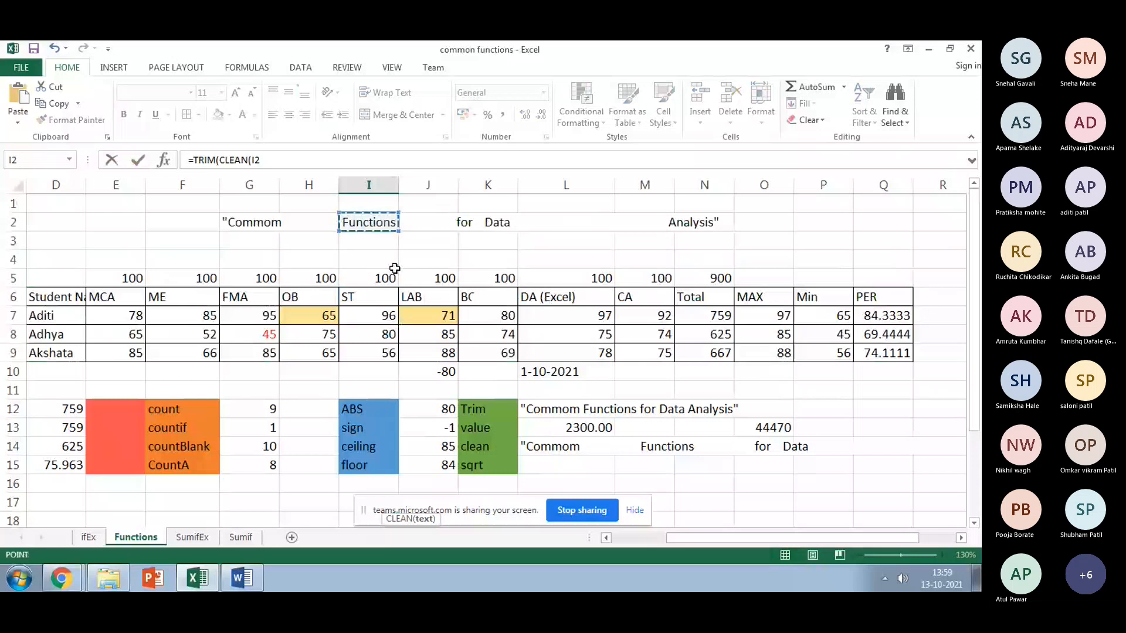
pyautogui.press('Left')
pyautogui.press('Left')
pyautogui.write('))')
pyautogui.press('Return')
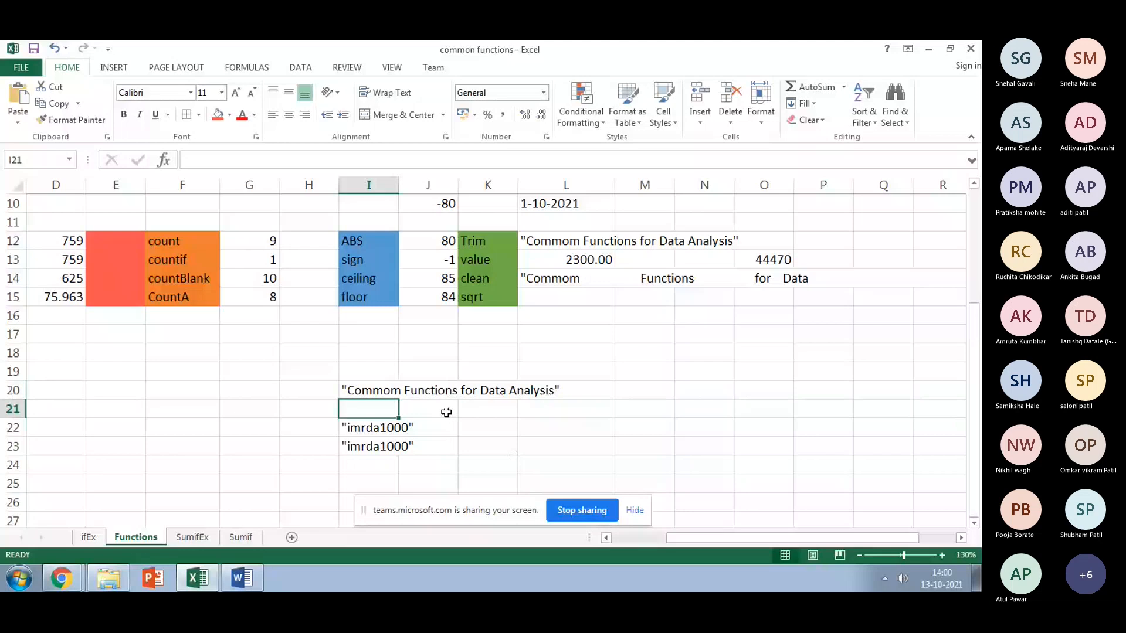
# Step: Review the TRIM/CLEAN formulas in I20 and L14 against the original messy text in G2
pyautogui.press('Up')
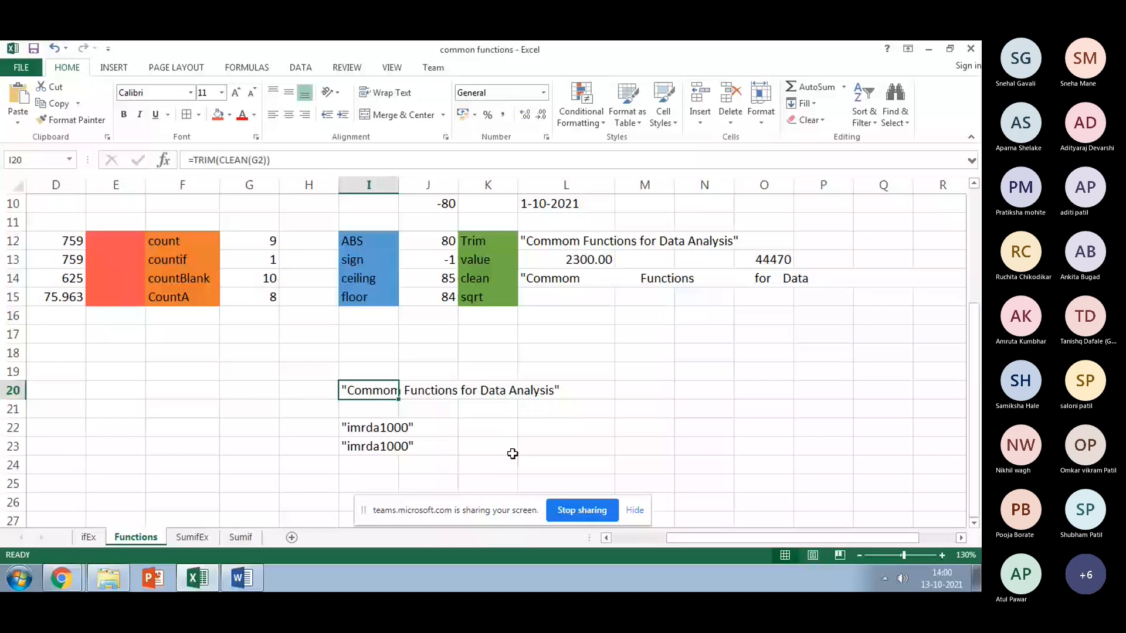
pyautogui.scroll(2, 513, 454)
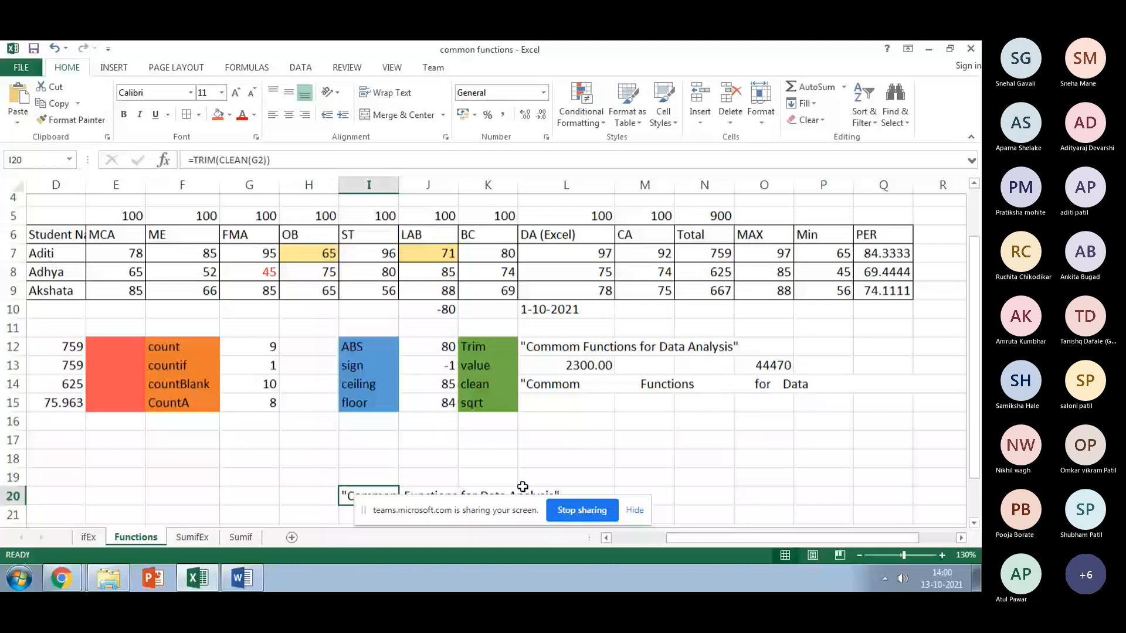
pyautogui.scroll(-2, 522, 487)
pyautogui.scroll(3, 523, 490)
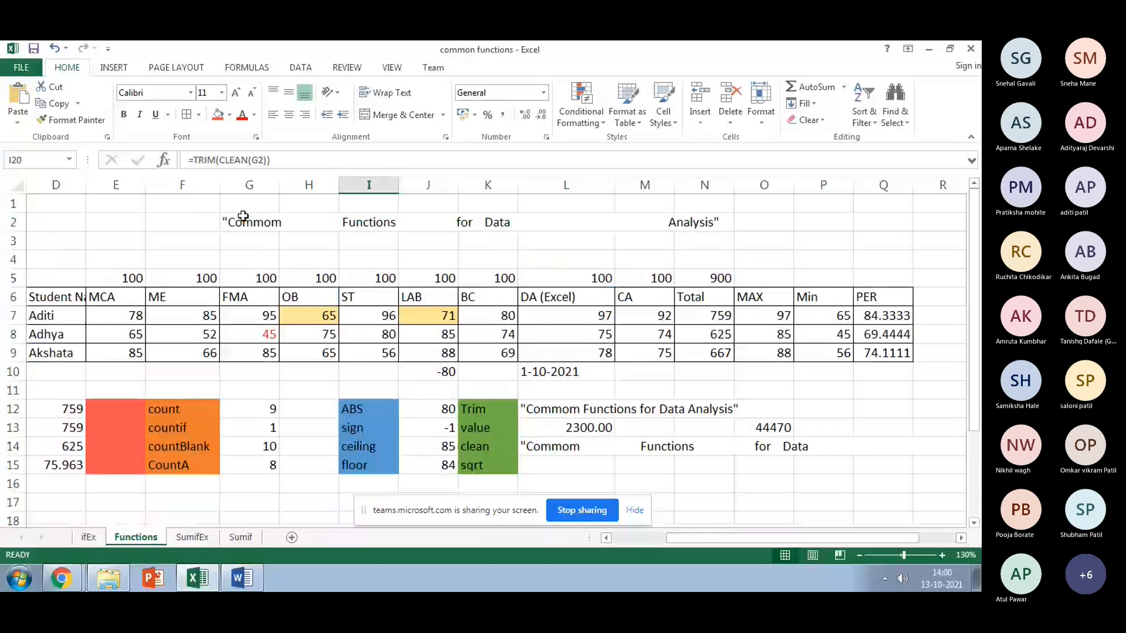
pyautogui.click(243, 216)
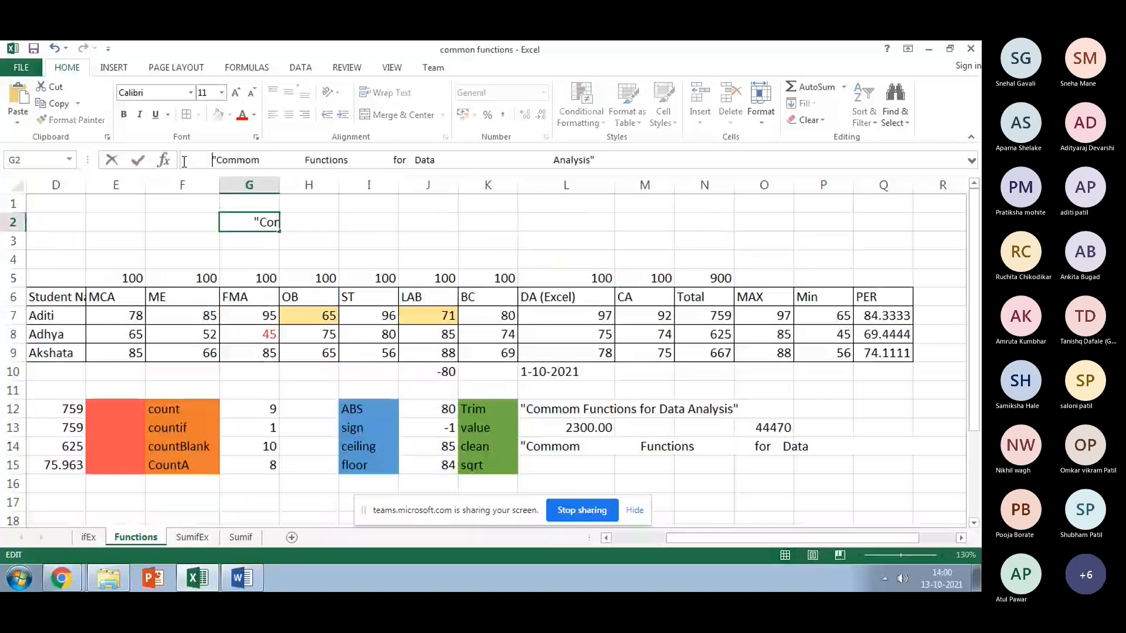
pyautogui.click(244, 241)
pyautogui.scroll(-3, 546, 277)
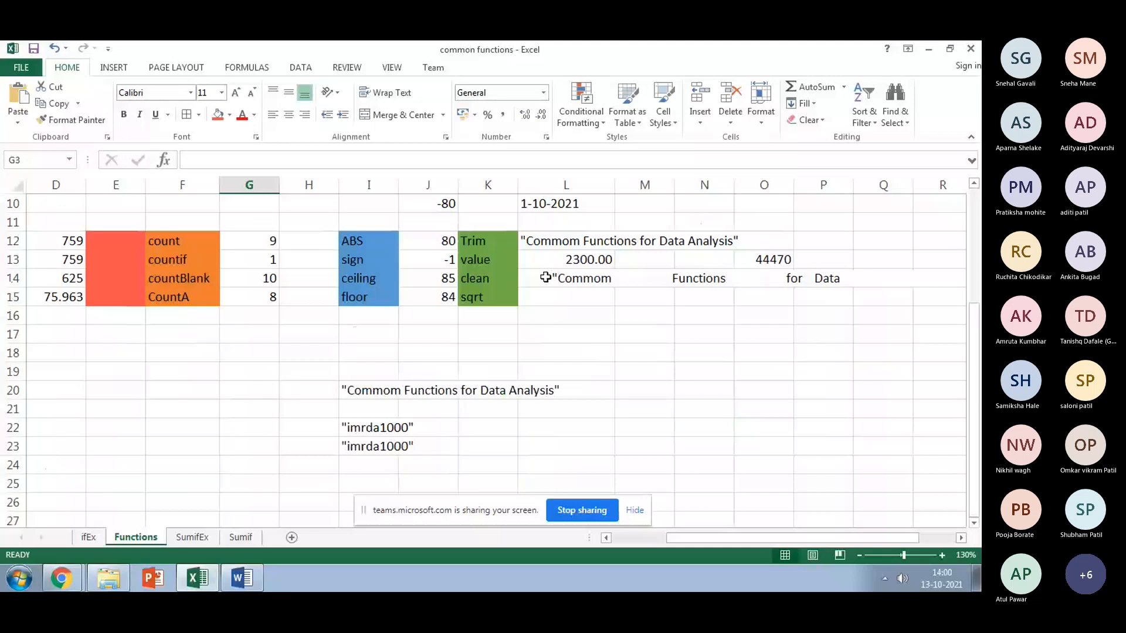
pyautogui.click(546, 278)
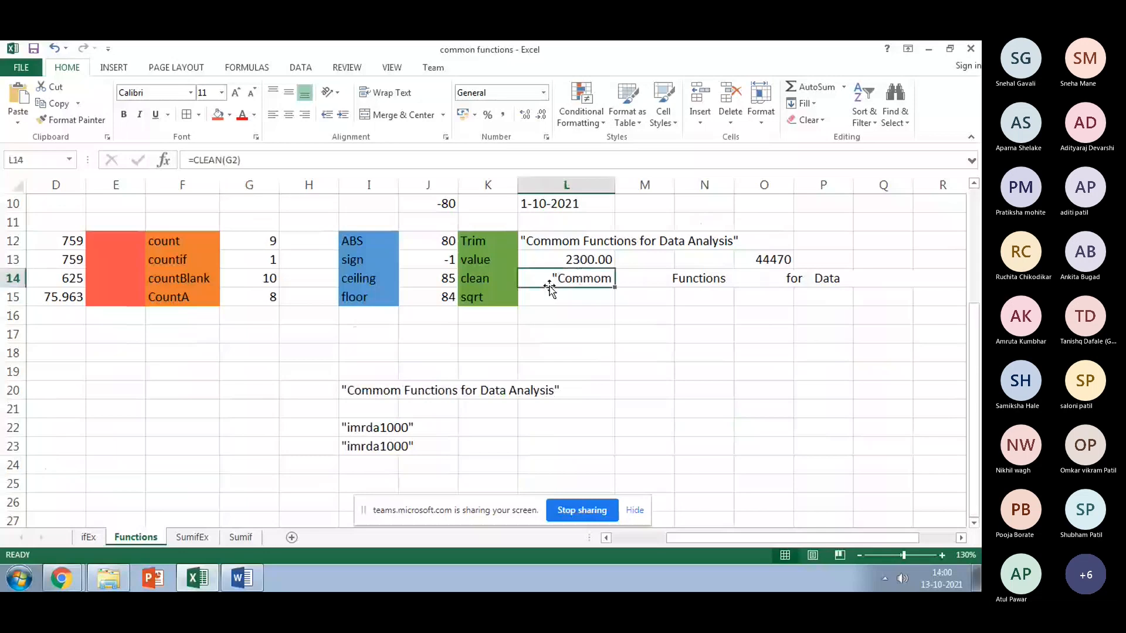
pyautogui.click(369, 390)
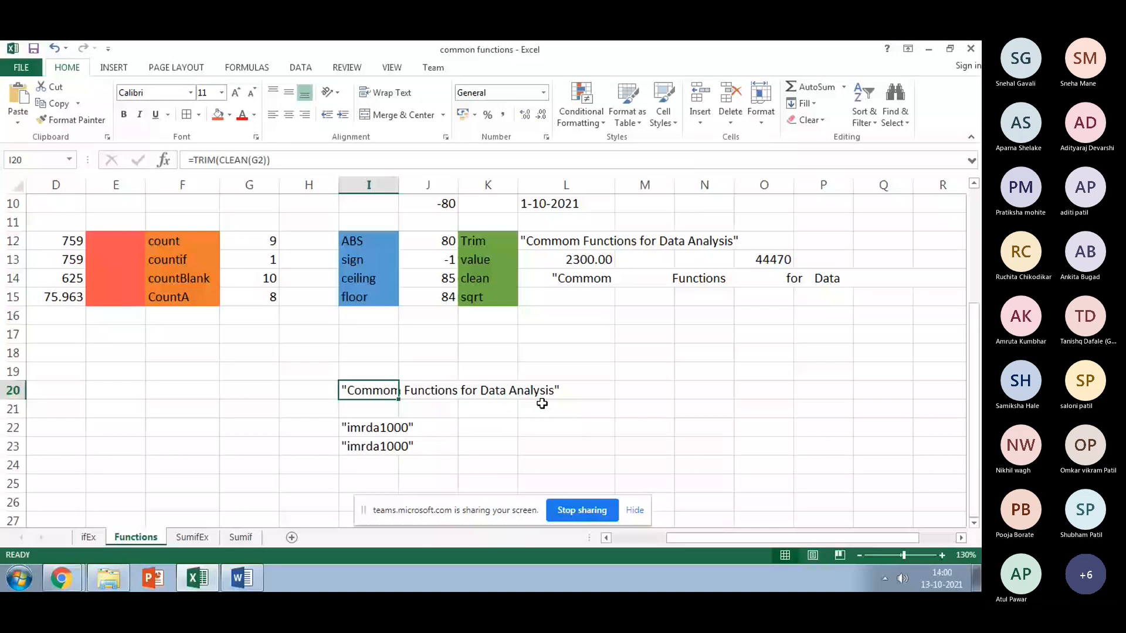
pyautogui.scroll(1, 542, 404)
# Step: Enter =SQRT(P8) in L15 to get 6.708203932 from the Min value
pyautogui.click(604, 360)
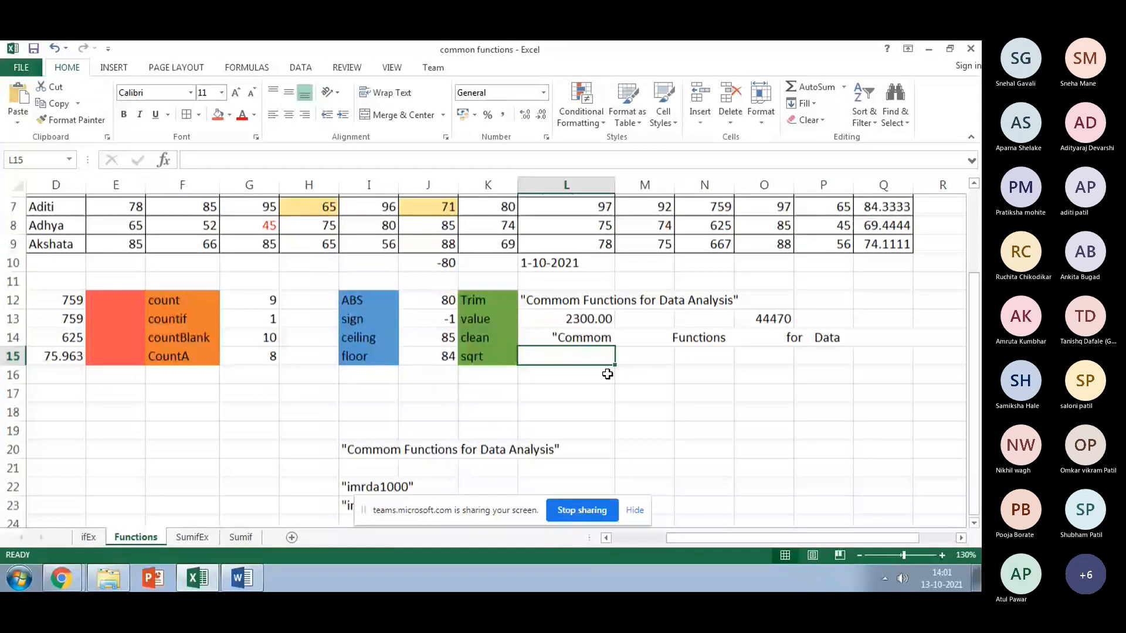
pyautogui.scroll(1, 607, 375)
pyautogui.write('=')
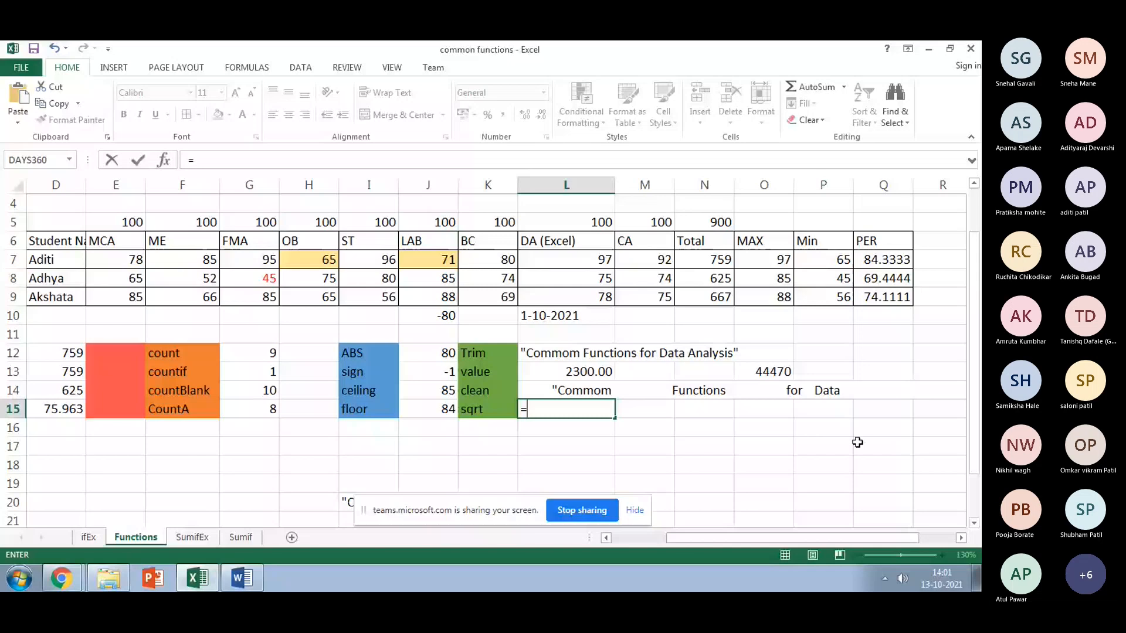
pyautogui.write('s')
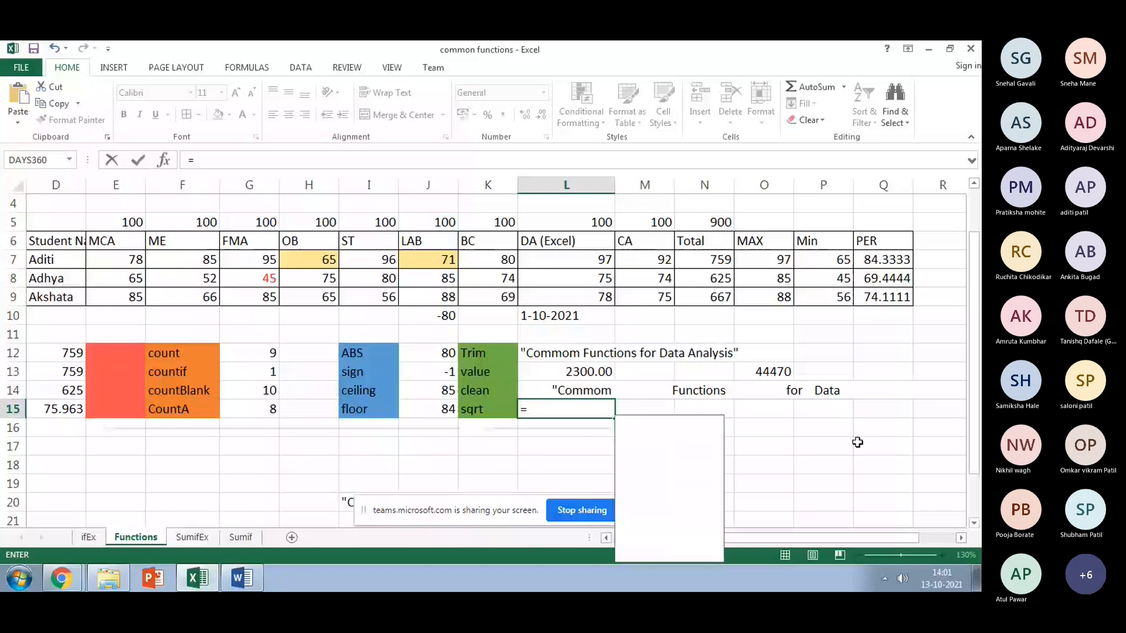
pyautogui.write('QRT')
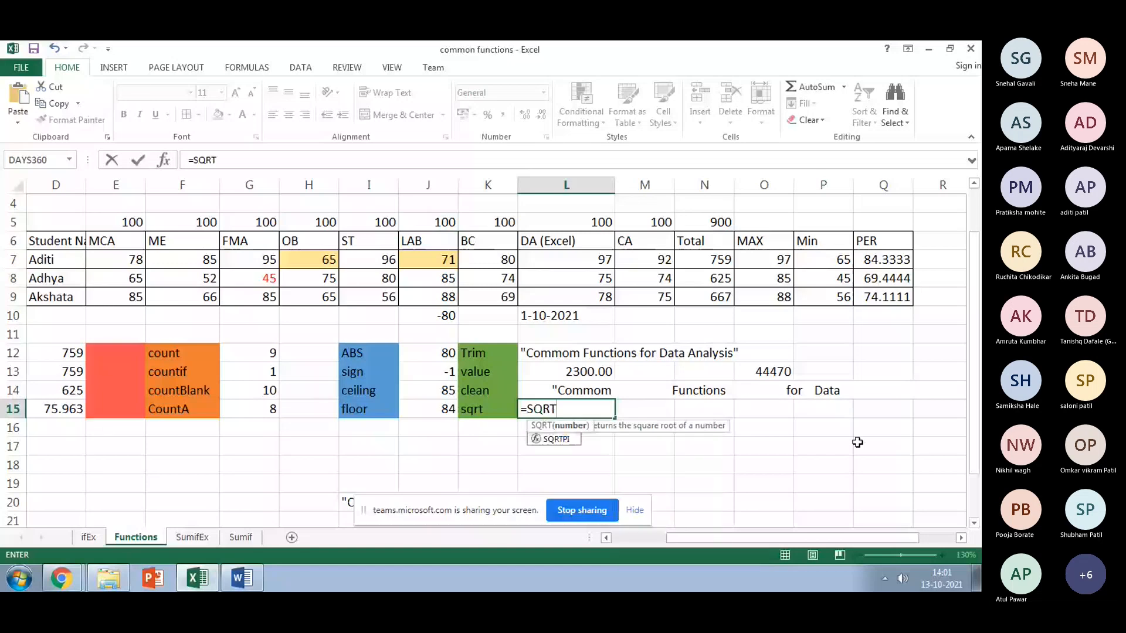
pyautogui.write('(')
pyautogui.click(824, 282)
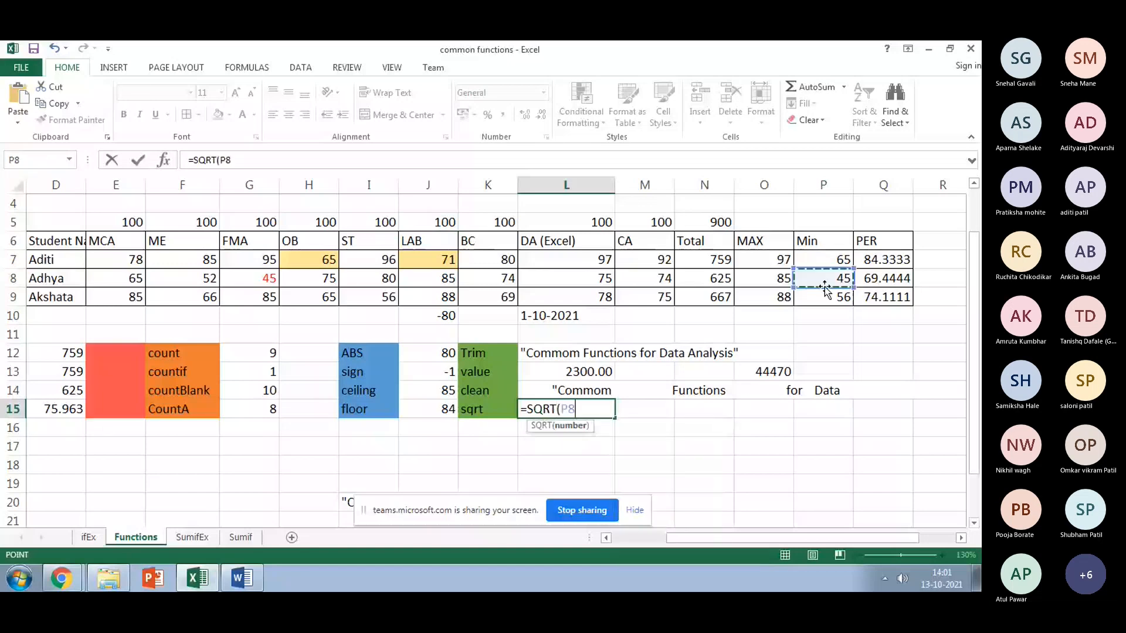
pyautogui.press('Return')
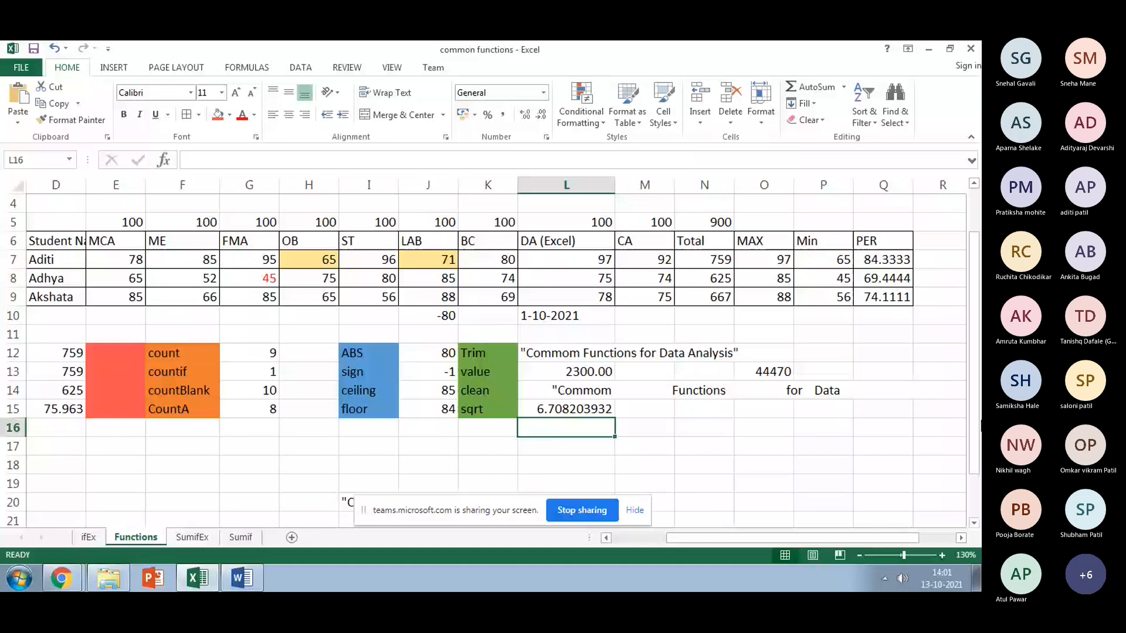
# Step: Add =SQRT(25) giving 5 in L16, plus another square root giving 12 below
pyautogui.write('=SQ')
pyautogui.doubleClick(554, 446)
pyautogui.write('25)')
pyautogui.press('Return')
pyautogui.click(556, 464)
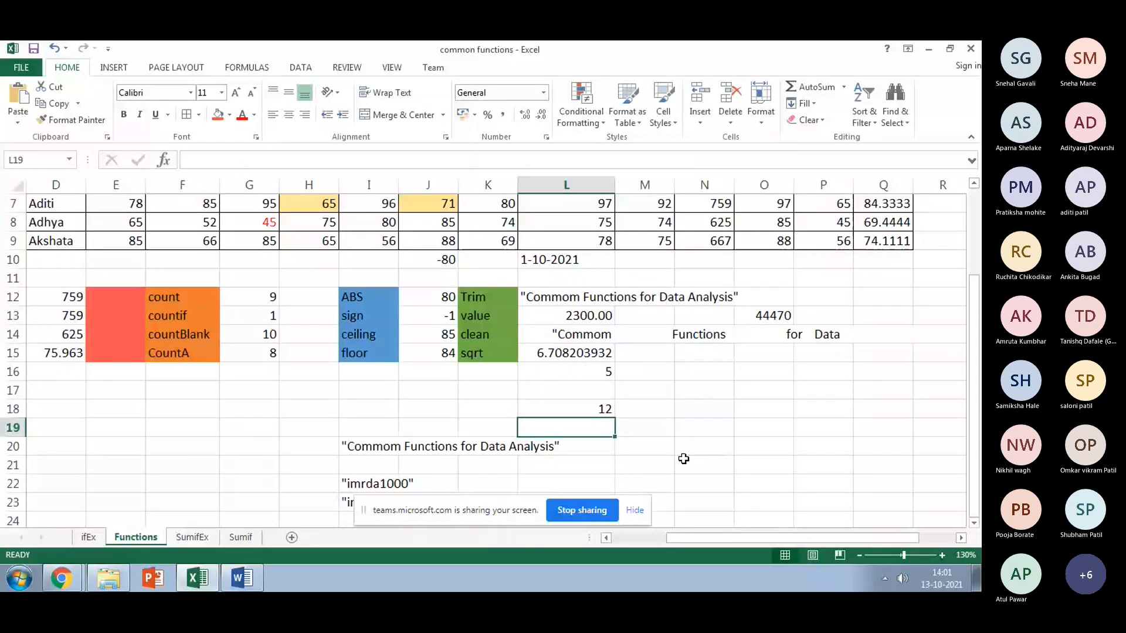
pyautogui.scroll(2, 558, 324)
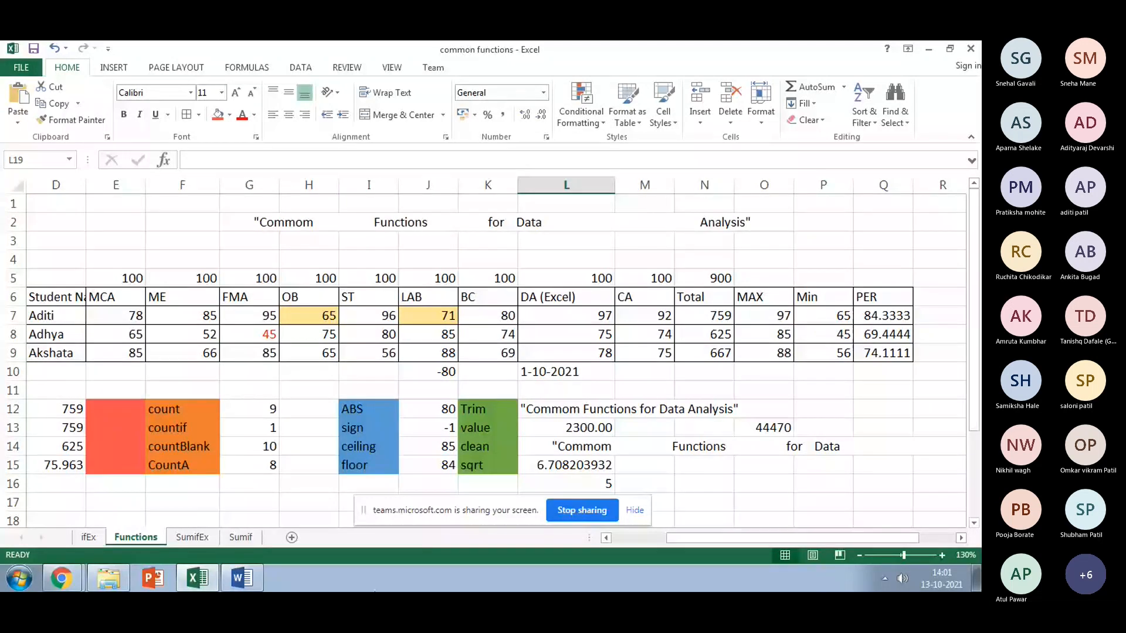
# Step: Switch to the SumifEx sheet, glancing at the Sumif sheet's monthly fruit sales before returning
pyautogui.click(193, 537)
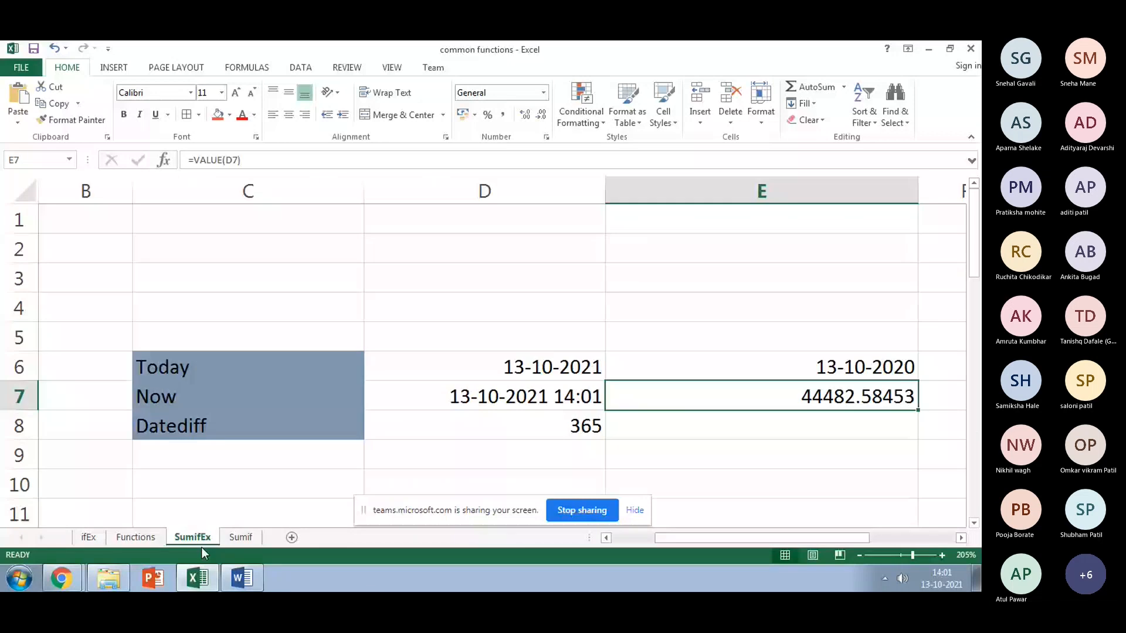
pyautogui.scroll(-7, 234, 465)
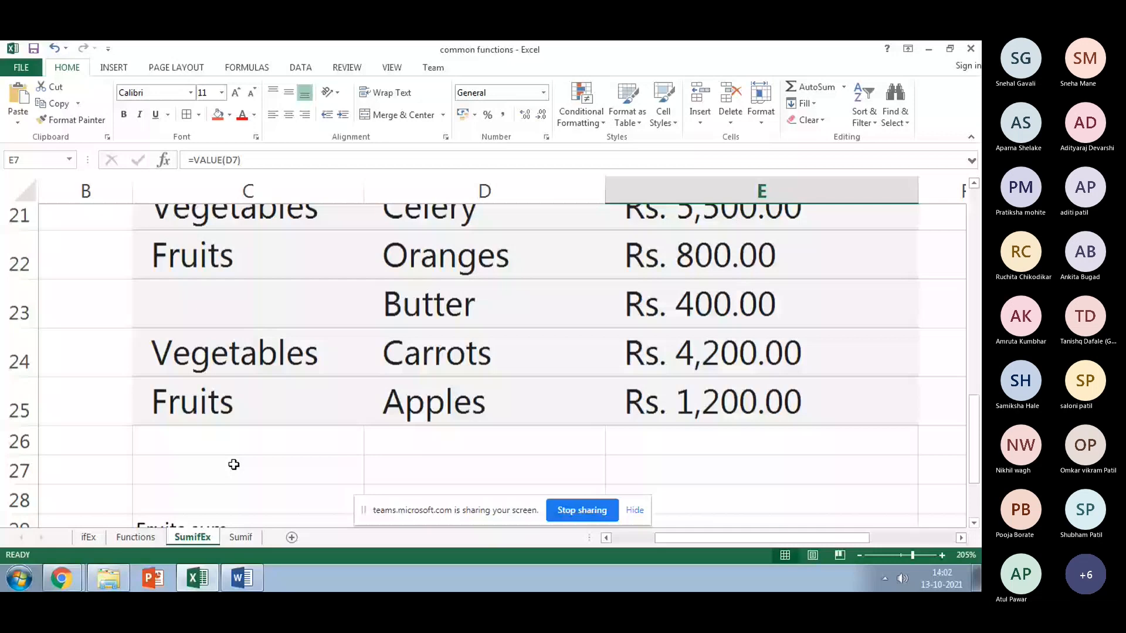
pyautogui.scroll(2, 234, 464)
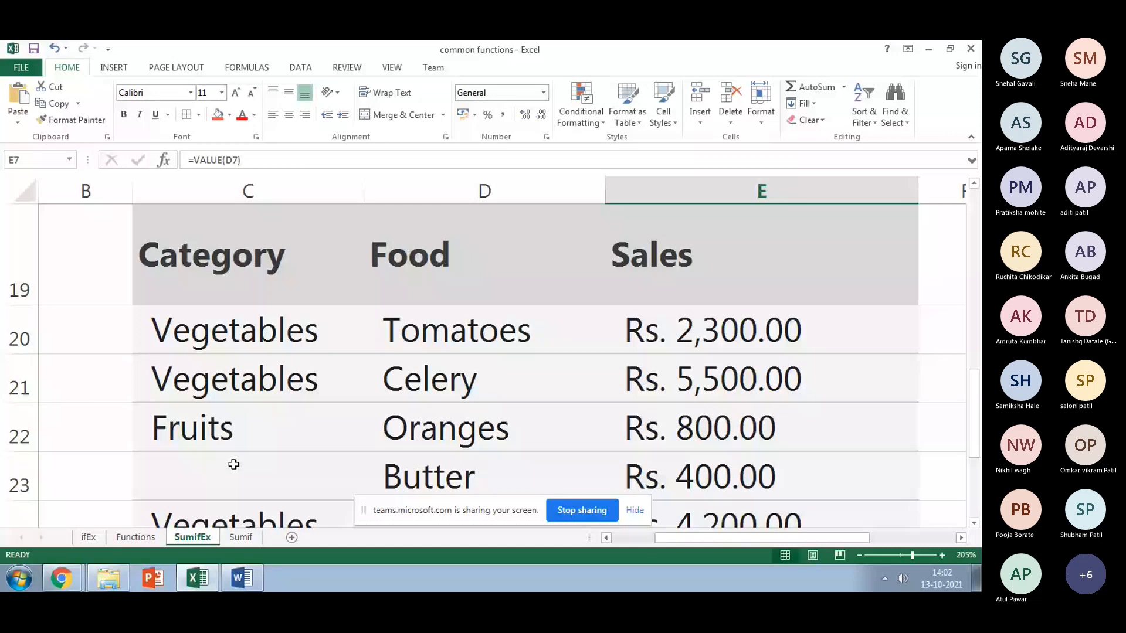
pyautogui.click(241, 538)
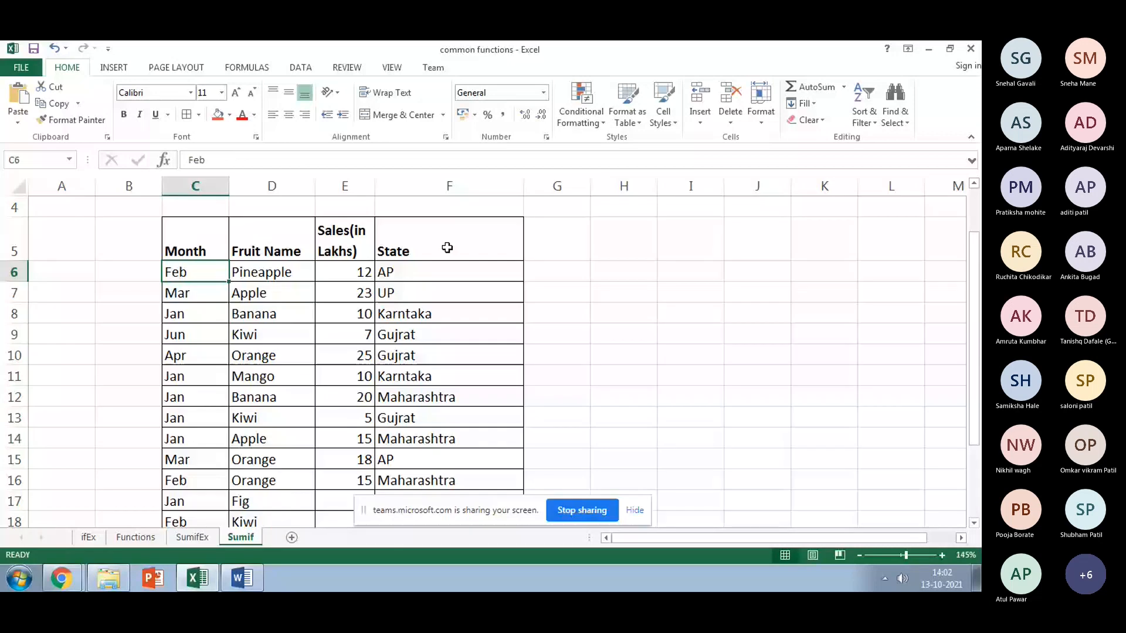
pyautogui.hotkey('ctrl', 'pageup')
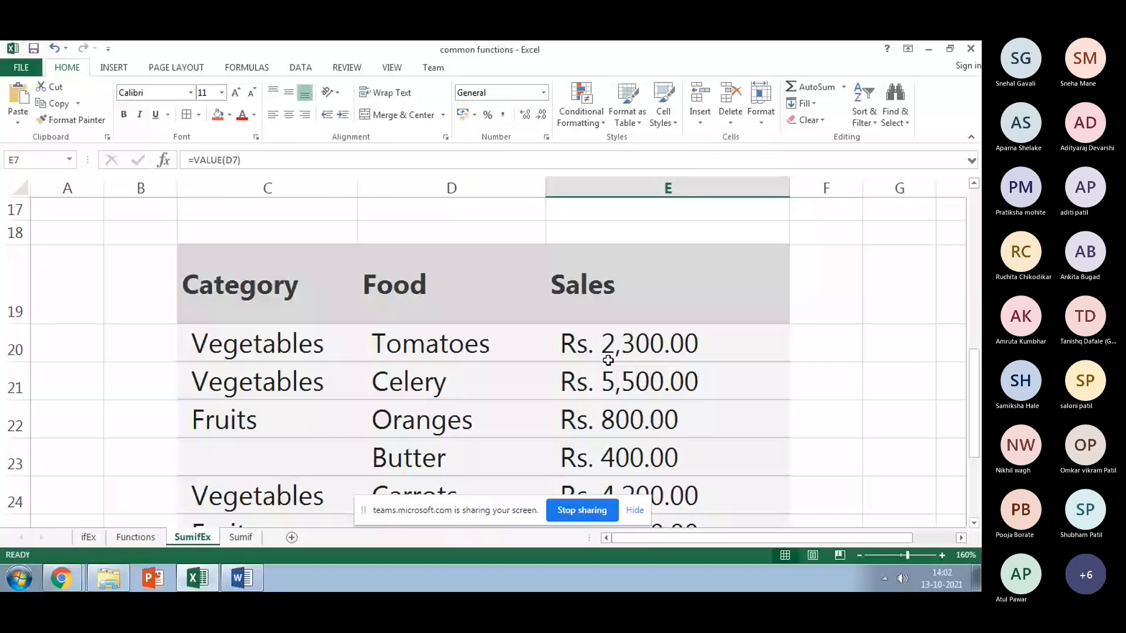
# Step: Point out the Vegetables and Fruits categories in the table and the Fruits sum label
pyautogui.click(231, 385)
pyautogui.scroll(-1, 231, 386)
pyautogui.click(231, 382)
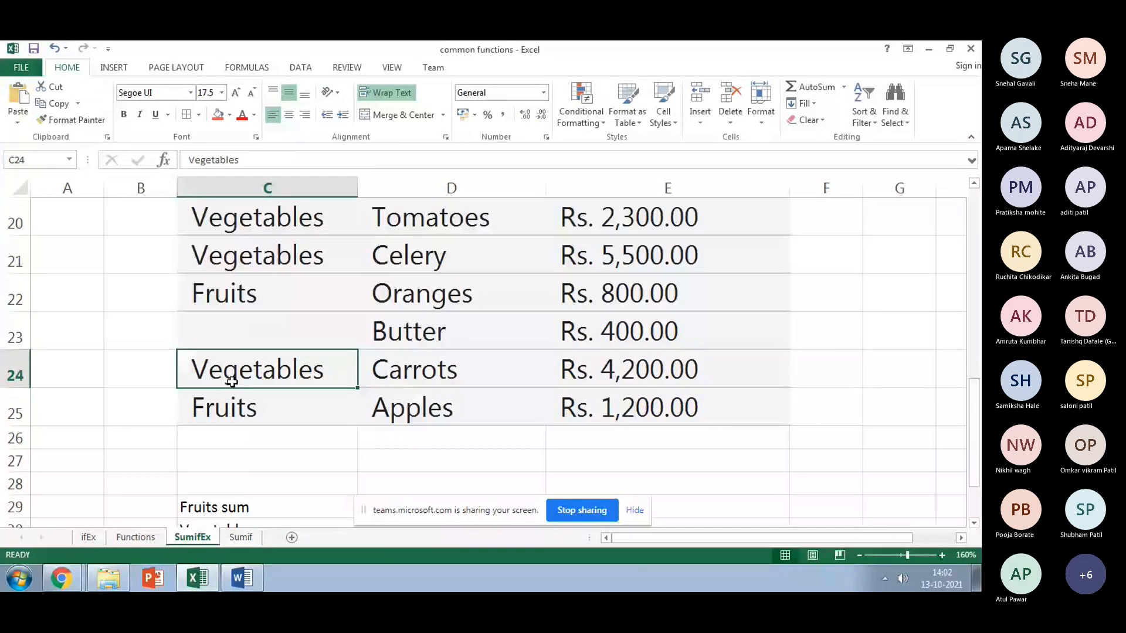
pyautogui.click(234, 404)
pyautogui.scroll(-1, 246, 402)
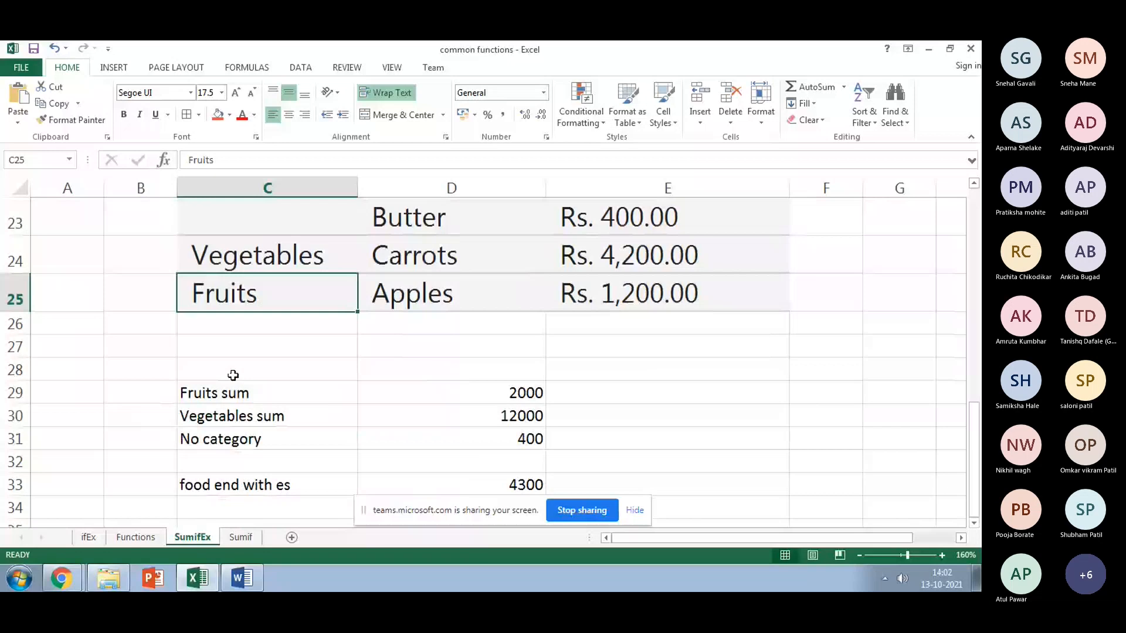
pyautogui.click(249, 397)
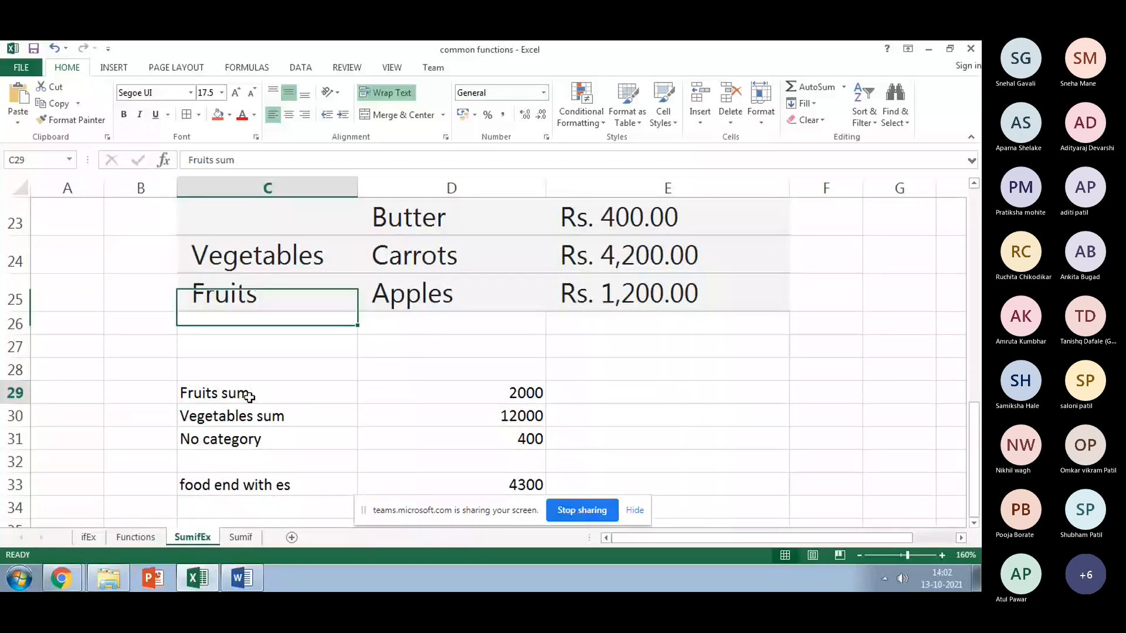
# Step: Enter =SUMIF(C20:C25,"Fruits",E20:E25) in D29, returning 2000
pyautogui.click(450, 403)
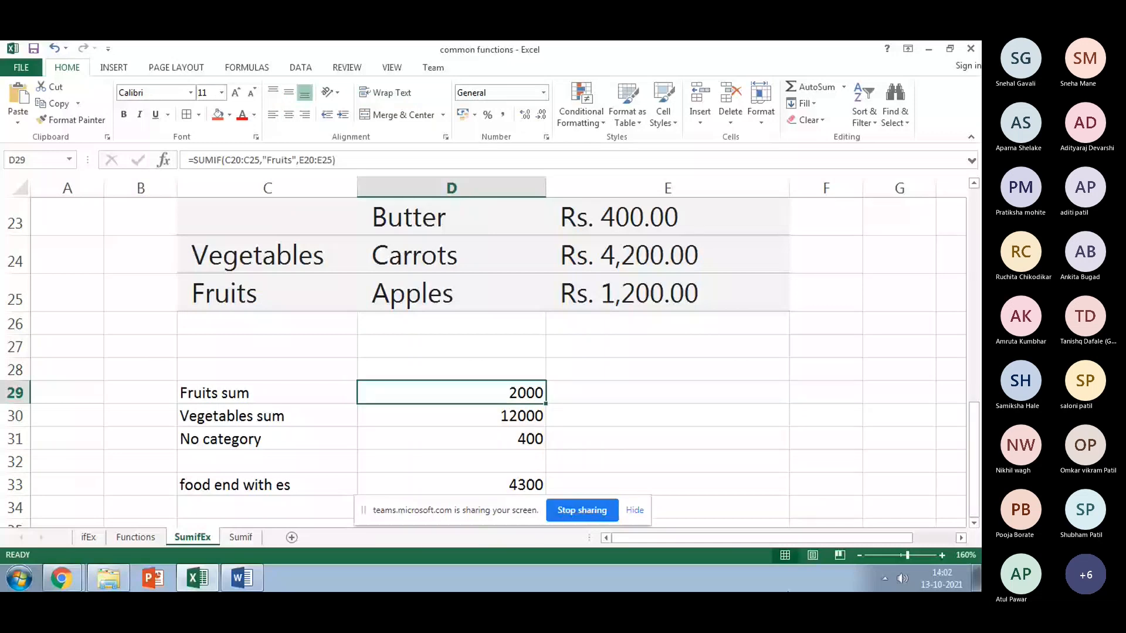
pyautogui.write('=SUMIF')
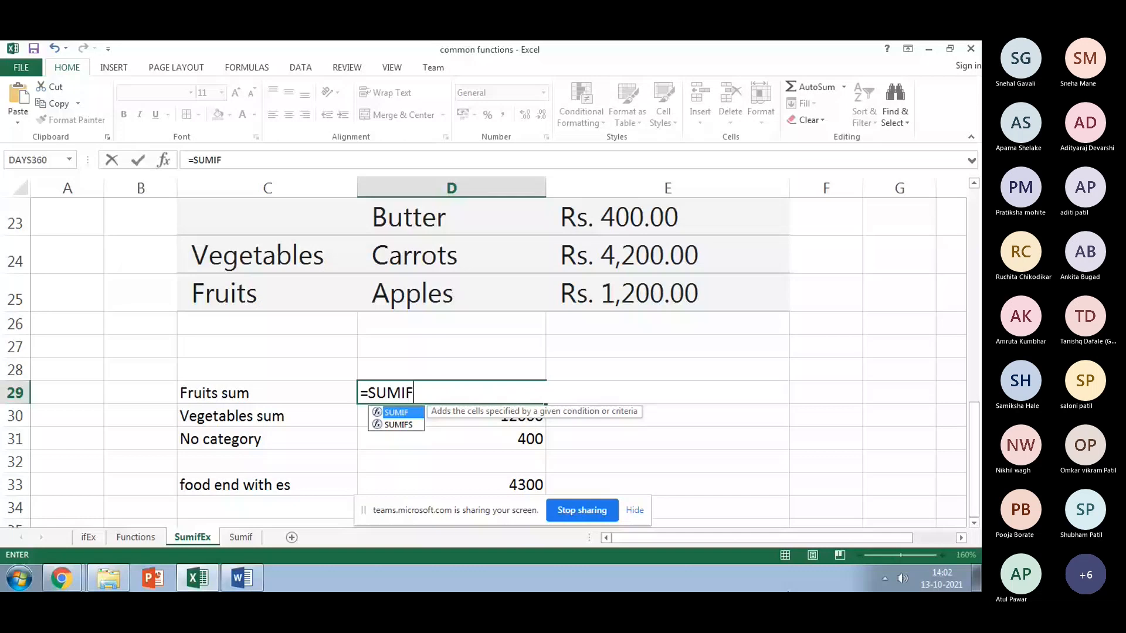
pyautogui.write('(')
pyautogui.scroll(2, 210, 319)
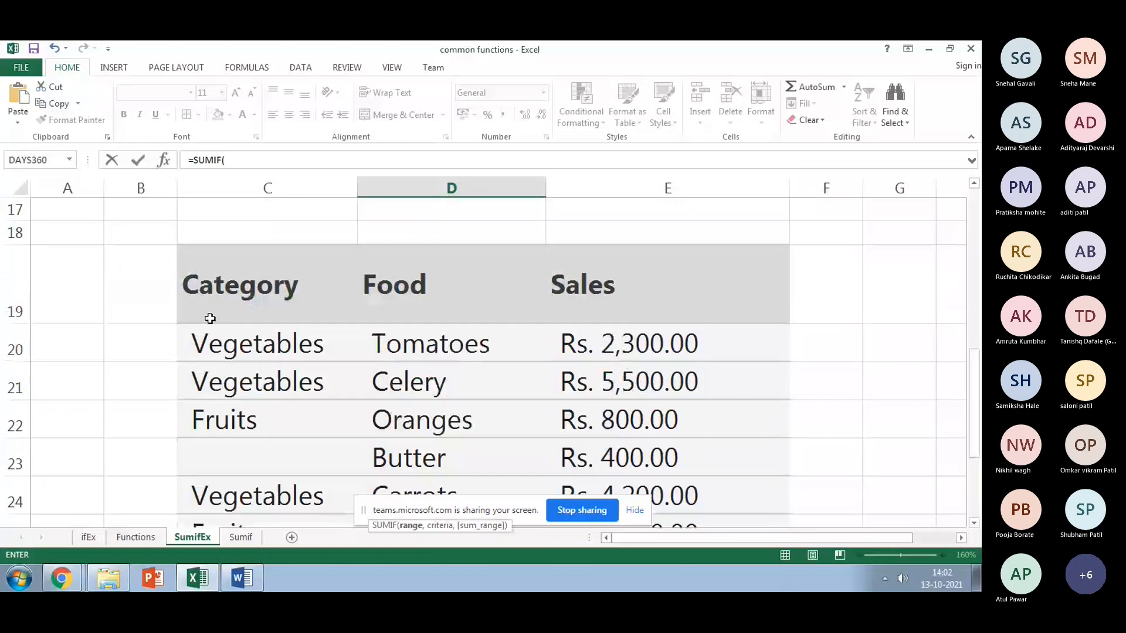
pyautogui.click(229, 349)
pyautogui.scroll(-2, 235, 381)
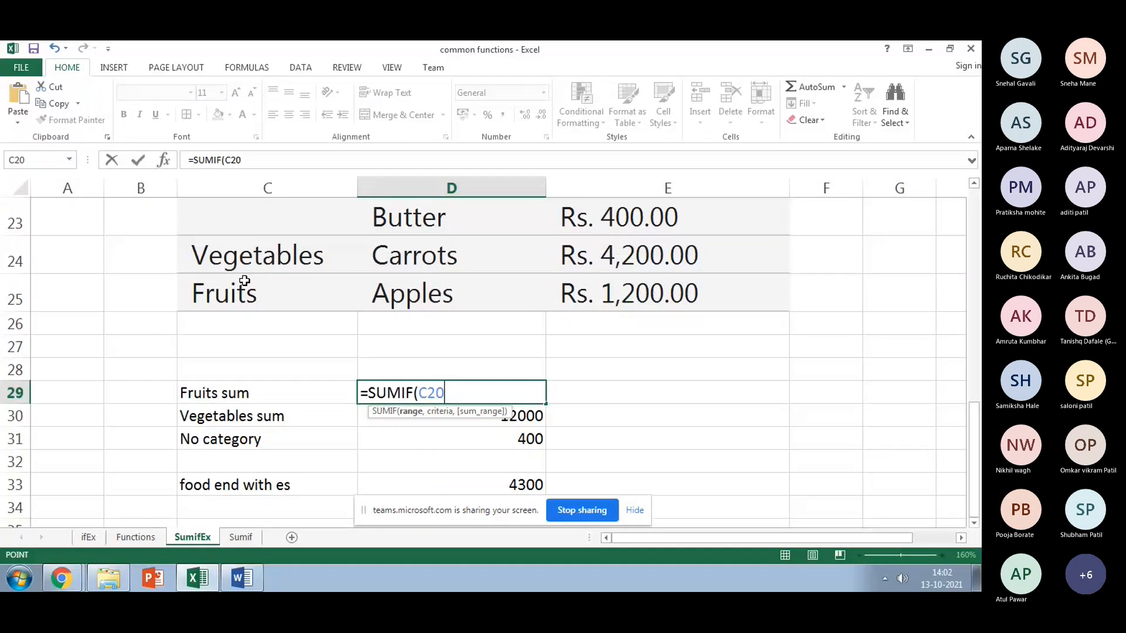
pyautogui.keyDown('shift'); pyautogui.click(245, 287); pyautogui.keyUp('shift')
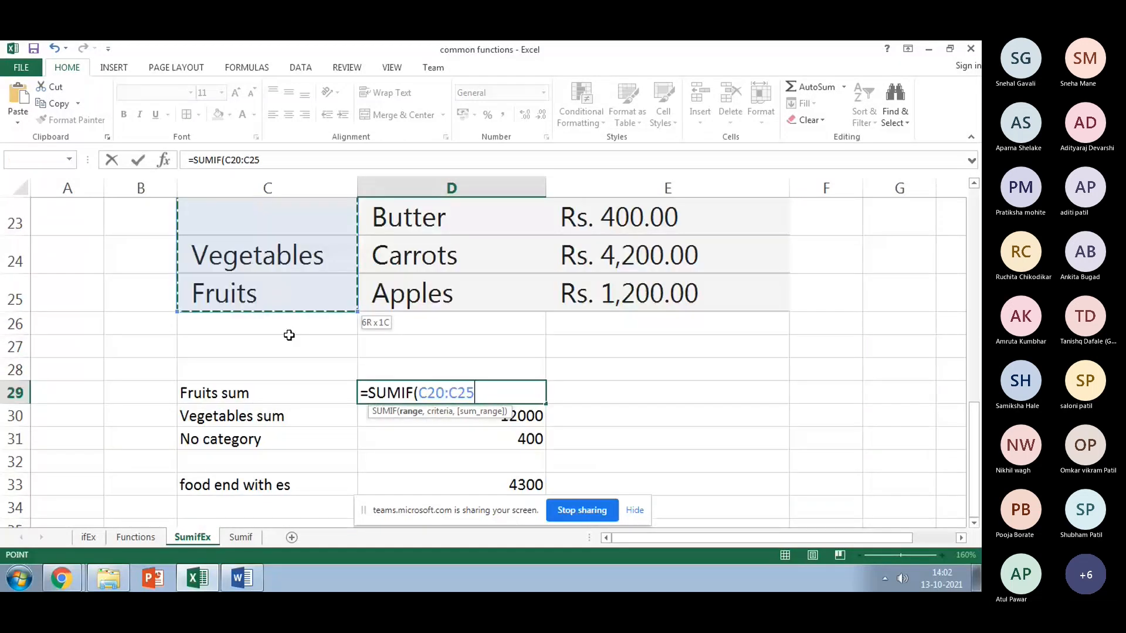
pyautogui.write(',')
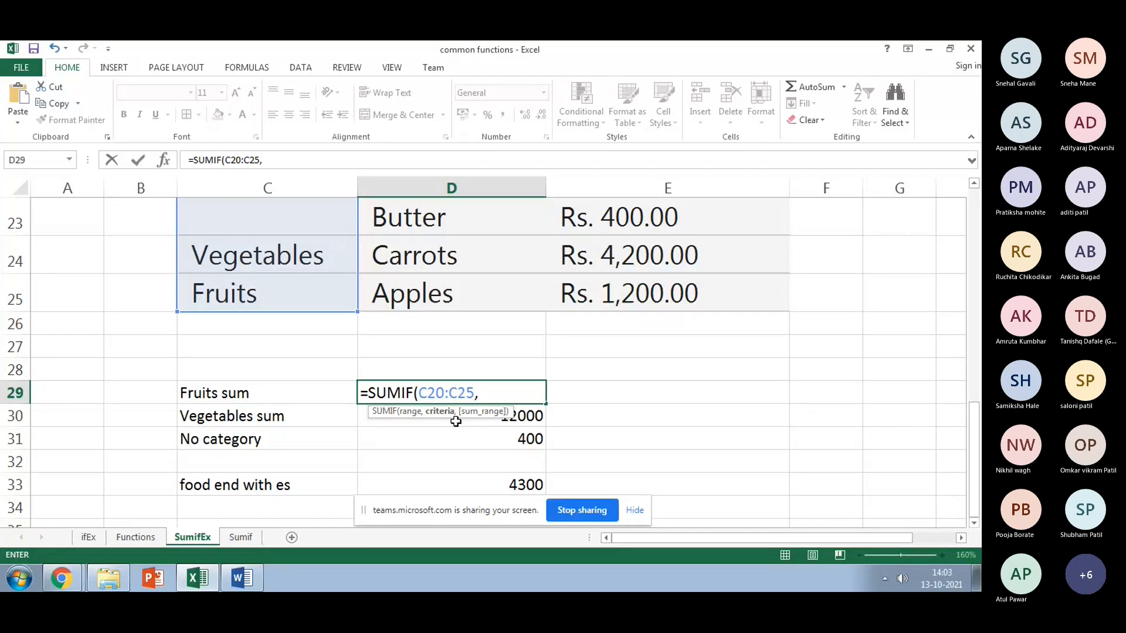
pyautogui.write(' "fRUI')
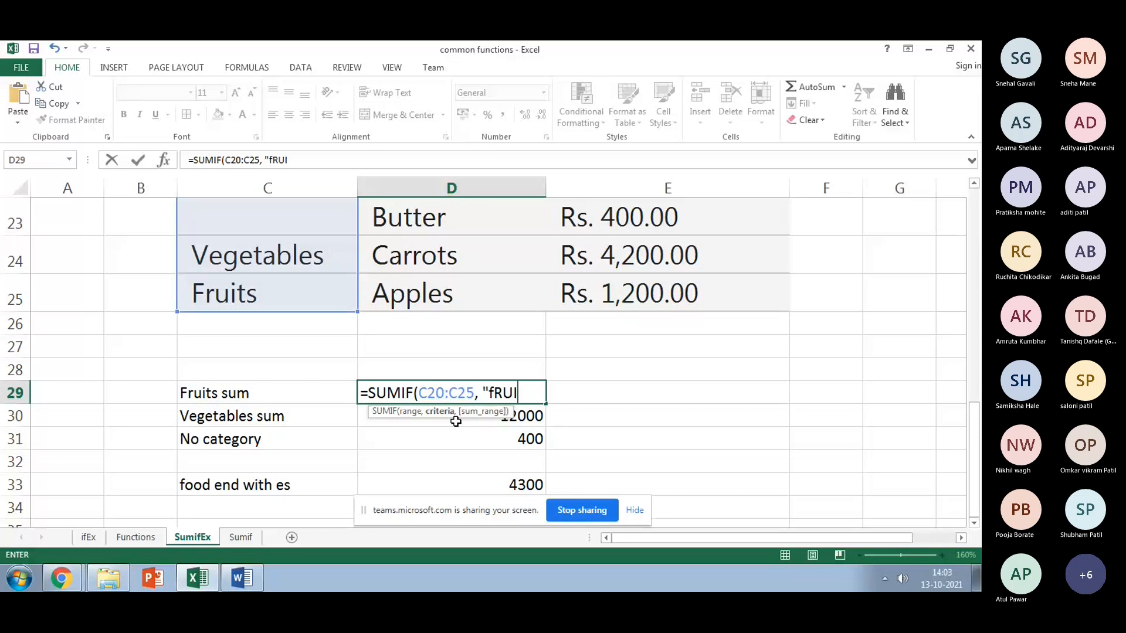
pyautogui.write('ts",')
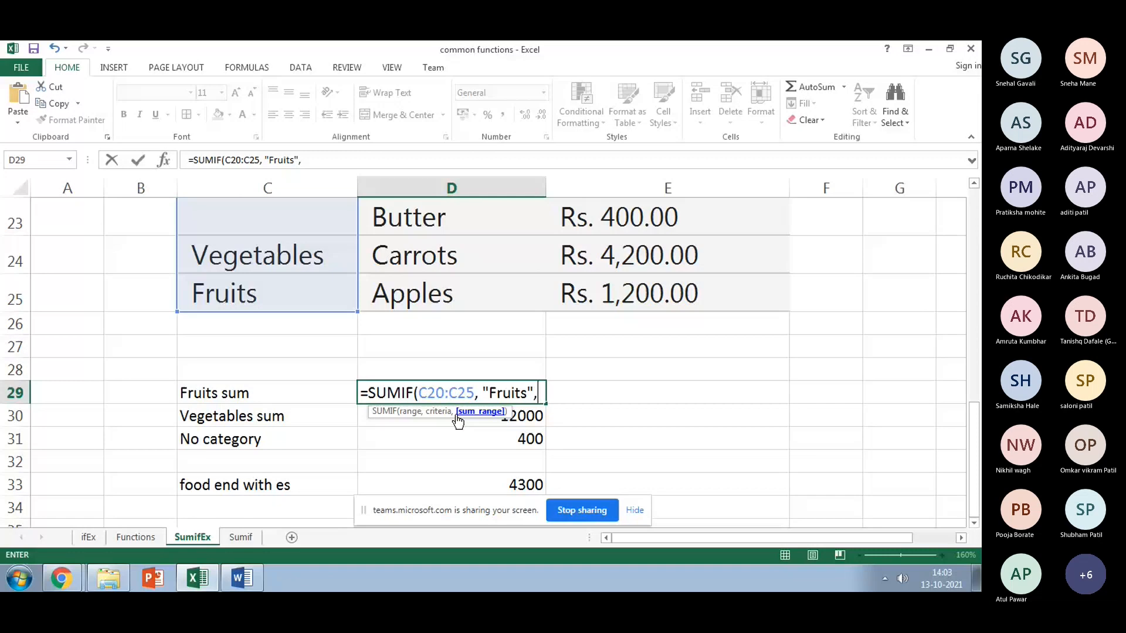
pyautogui.scroll(2, 539, 401)
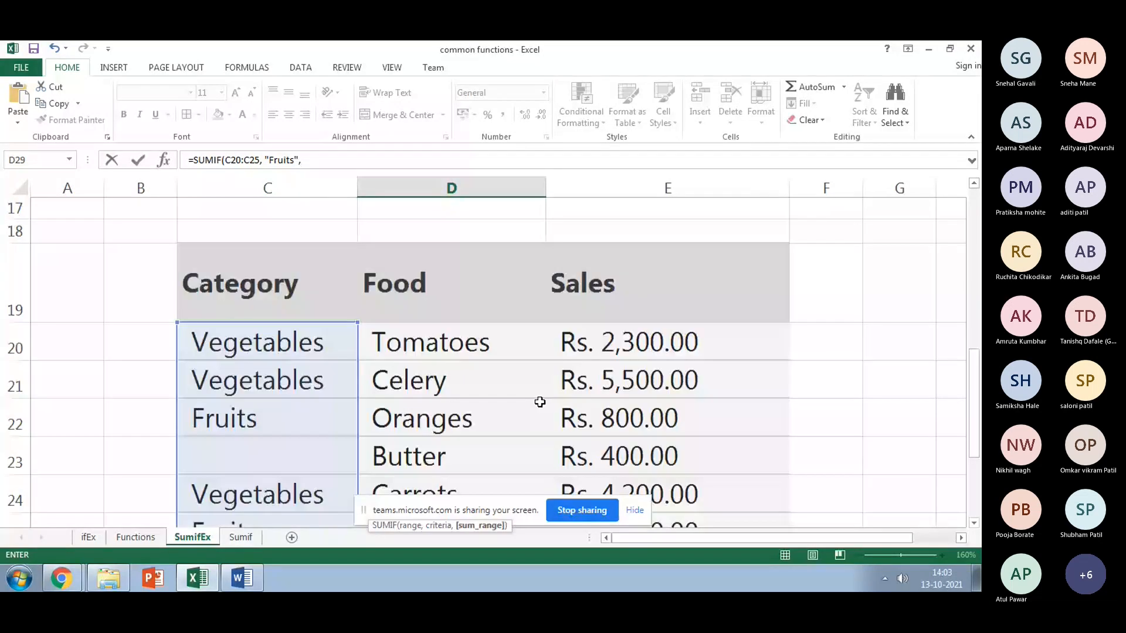
pyautogui.click(645, 343)
pyautogui.scroll(-1, 658, 409)
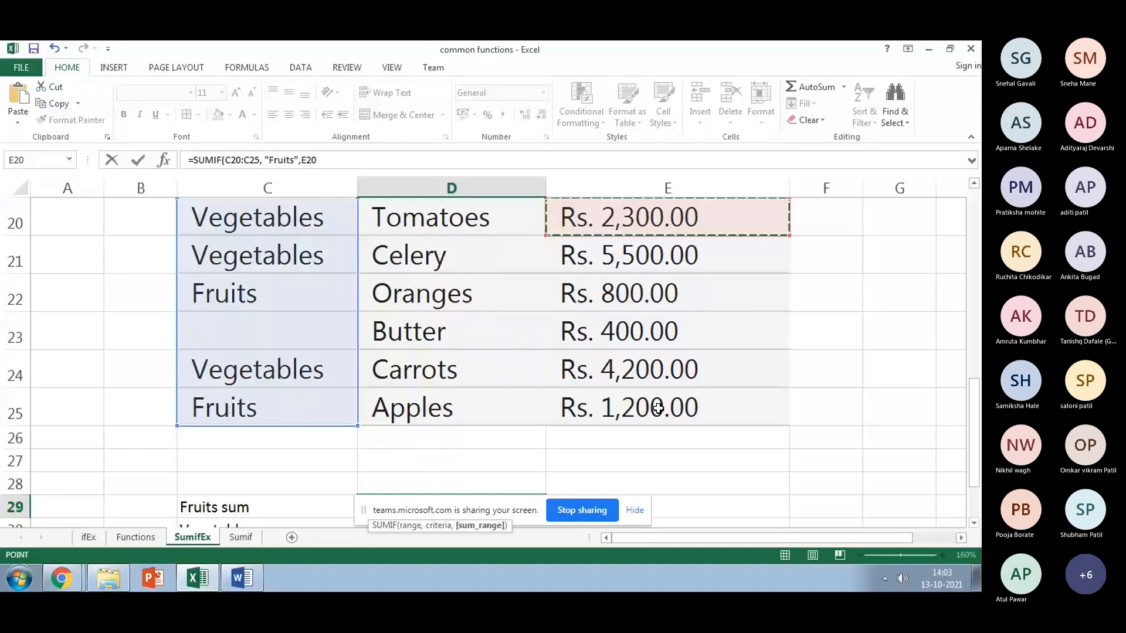
pyautogui.moveTo(658, 409); pyautogui.dragTo(659, 409)
pyautogui.scroll(-1, 659, 409)
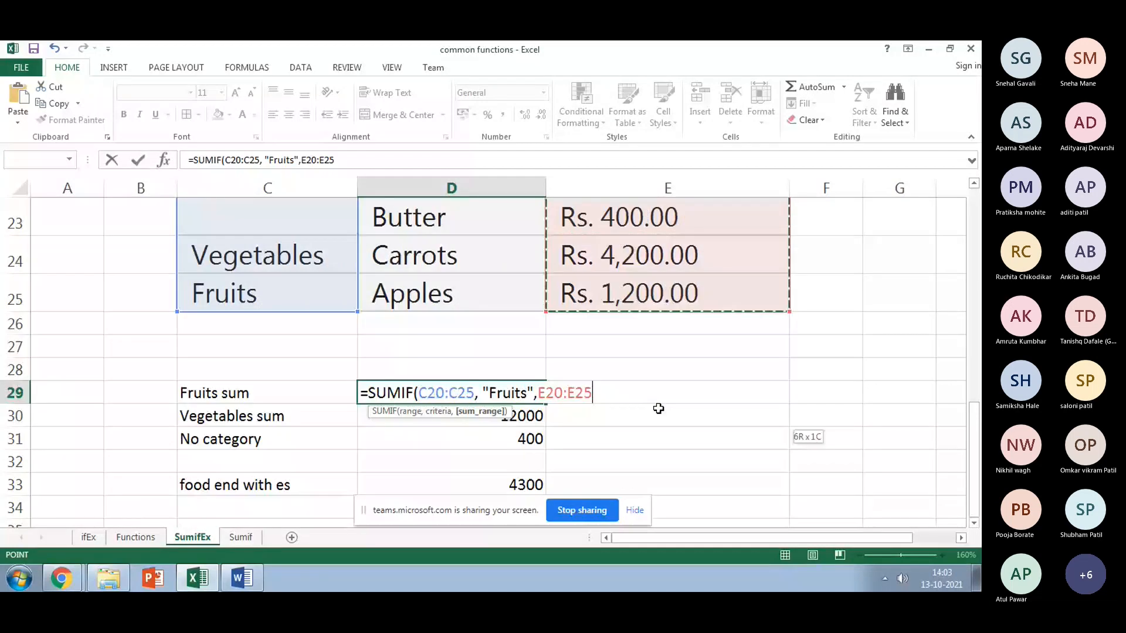
pyautogui.write(')')
pyautogui.scroll(1, 619, 448)
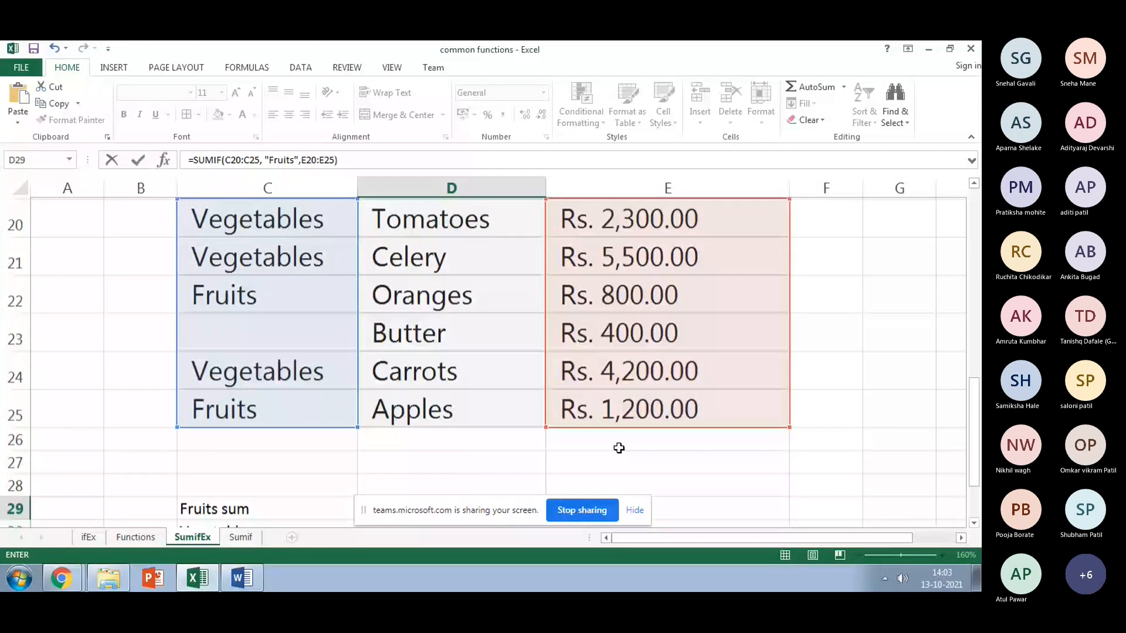
pyautogui.press('Return')
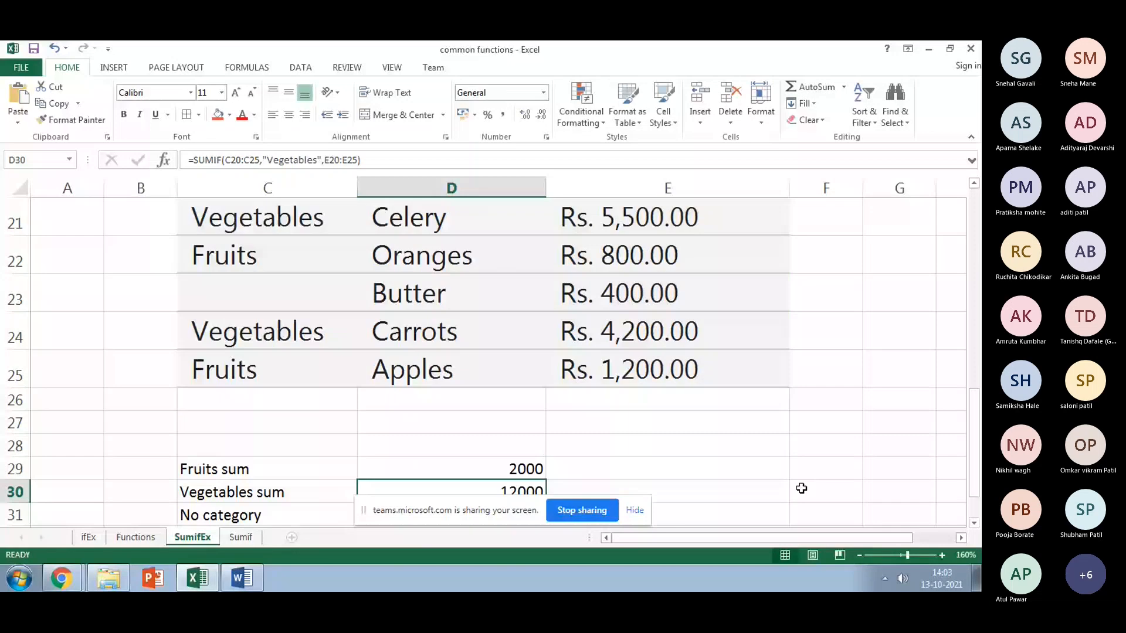
# Step: Clear the old values in D30:D33
pyautogui.scroll(-1, 802, 489)
pyautogui.moveTo(512, 379); pyautogui.dragTo(513, 443)
pyautogui.press('Delete')
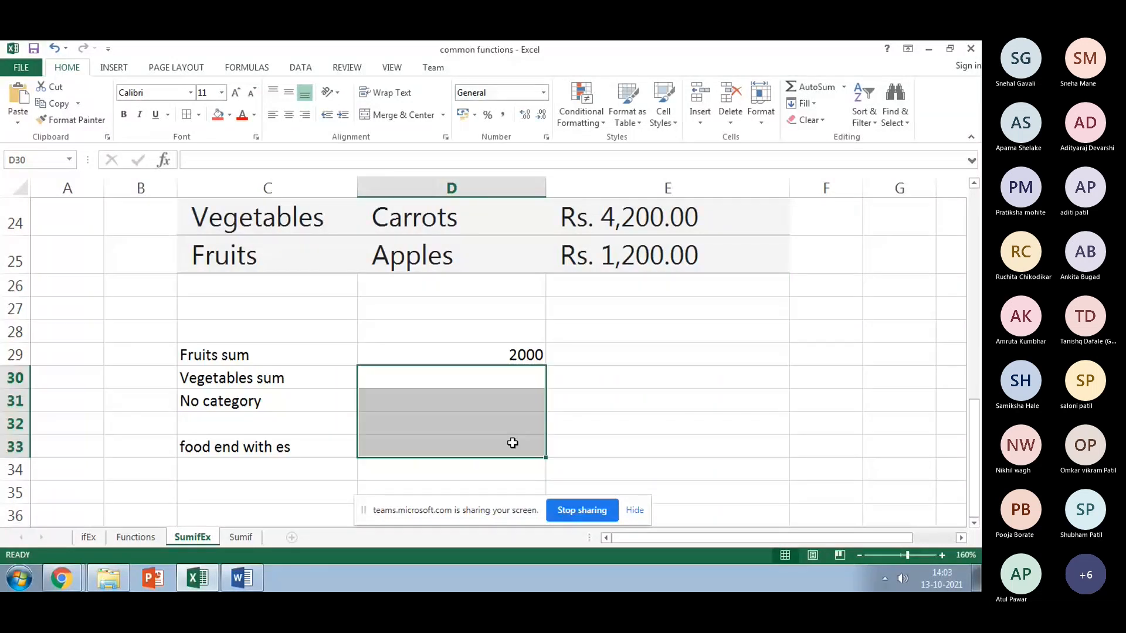
pyautogui.scroll(1, 630, 354)
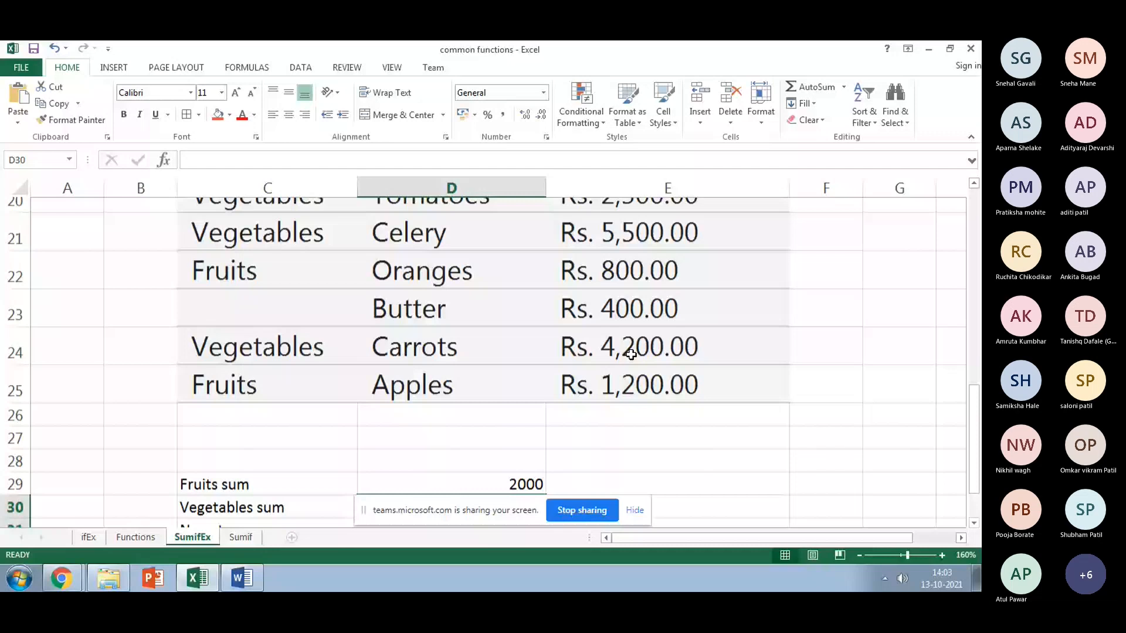
# Step: Enter =SUMIF(C20:C25,"Vegetables",E20:E25) in D30 to get the 12000 Vegetables total
pyautogui.scroll(-1, 630, 354)
pyautogui.click(519, 364)
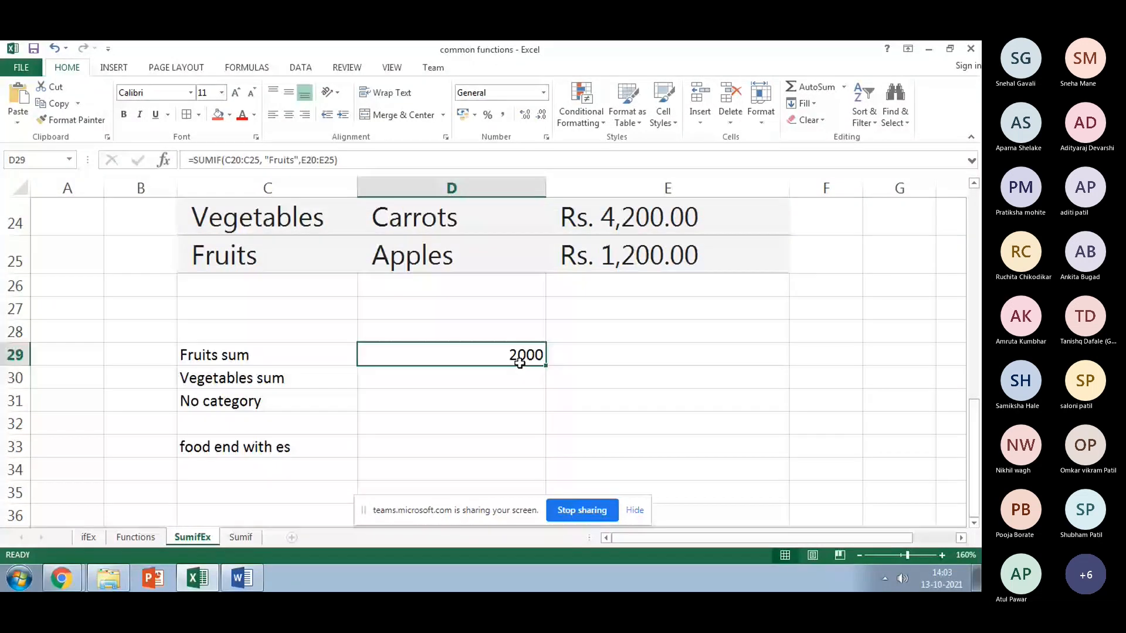
pyautogui.press('Down')
pyautogui.write('=sum')
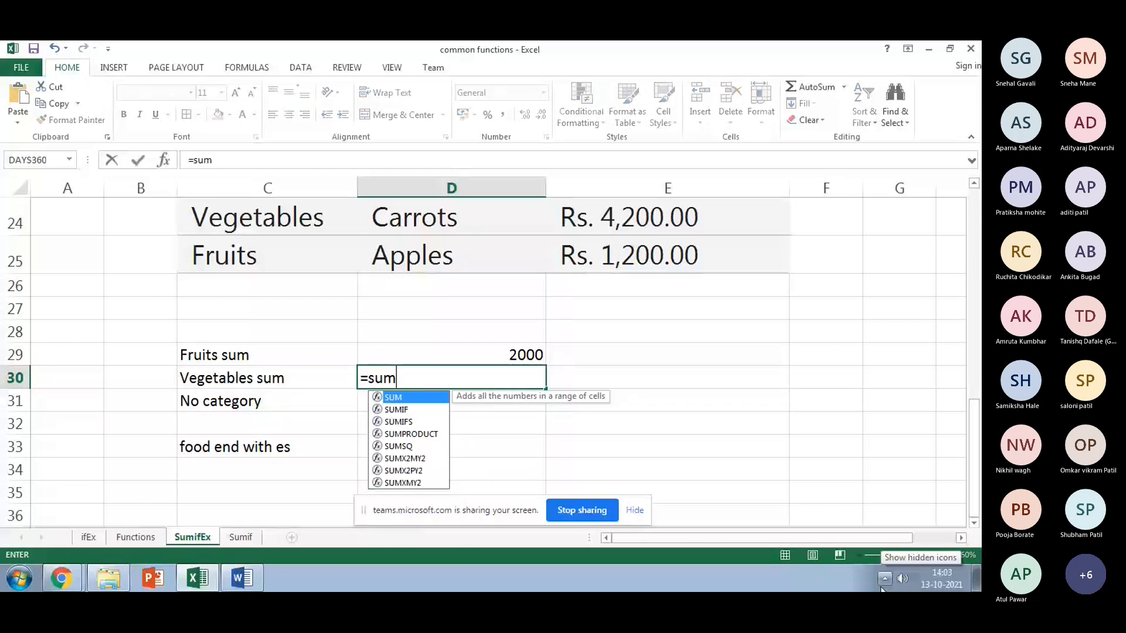
pyautogui.write('if(')
pyautogui.scroll(2, 287, 409)
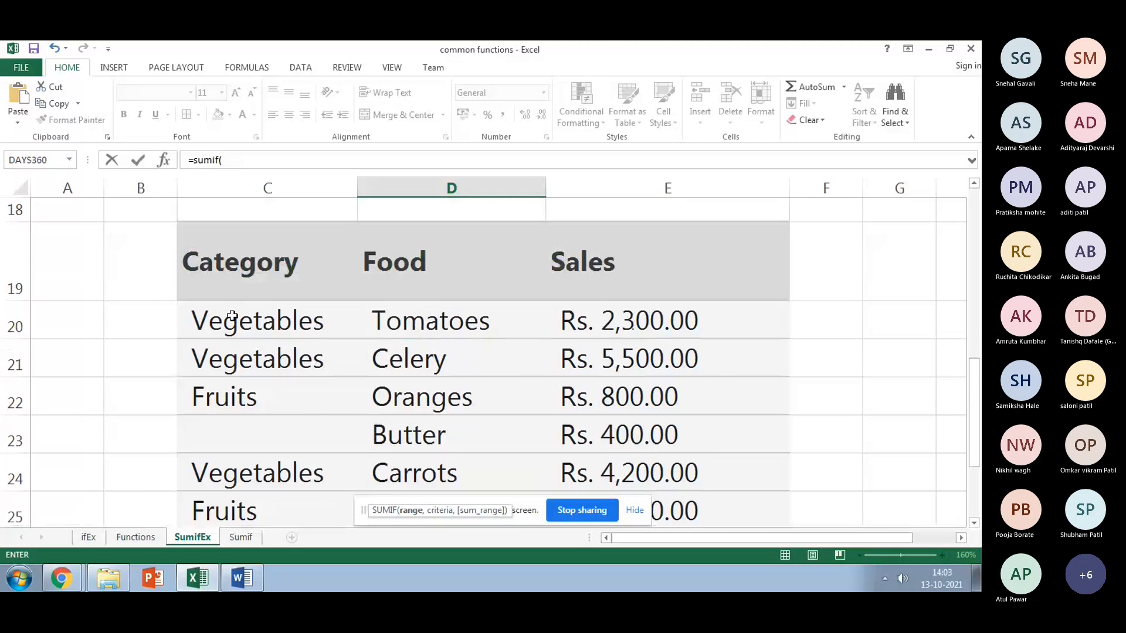
pyautogui.moveTo(232, 317); pyautogui.dragTo(262, 261)
pyautogui.write(',')
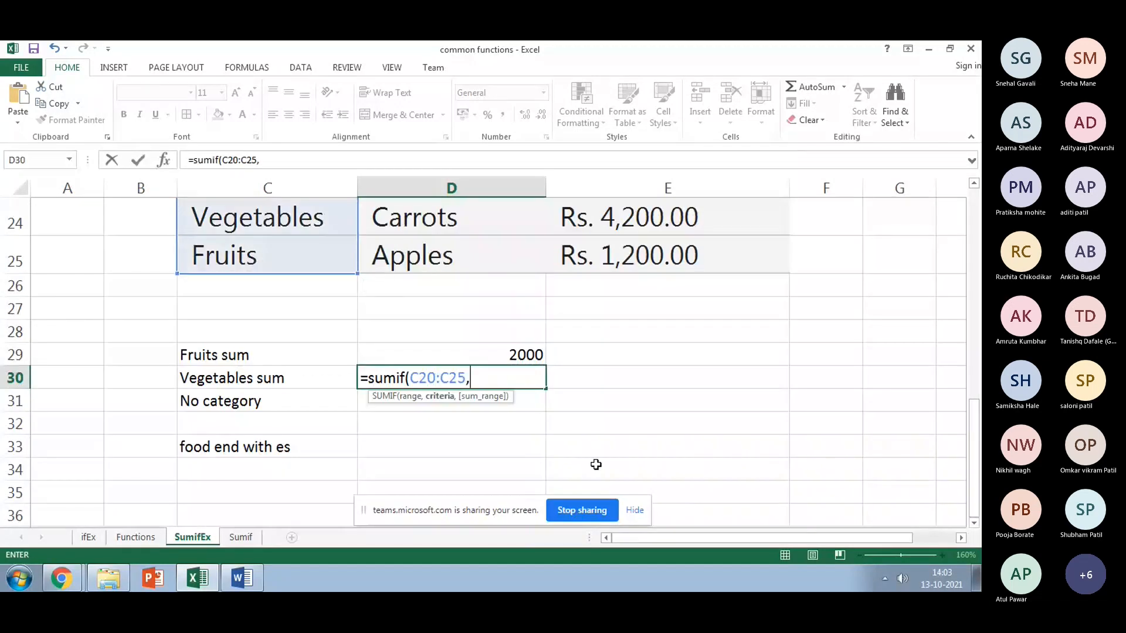
pyautogui.write('"Vegetabl')
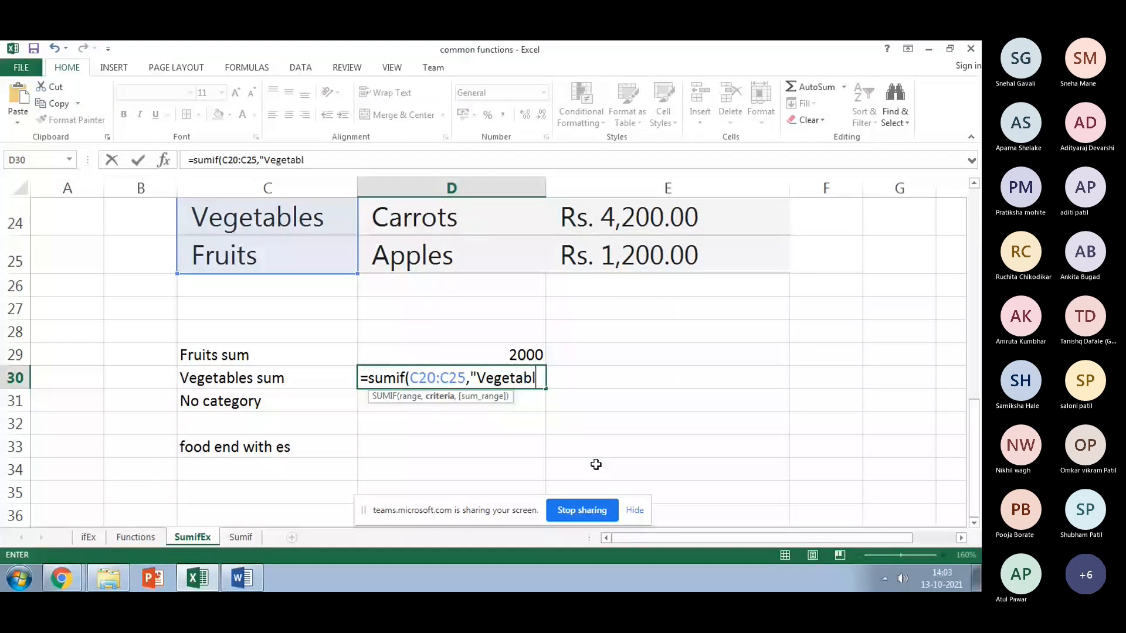
pyautogui.write('es",')
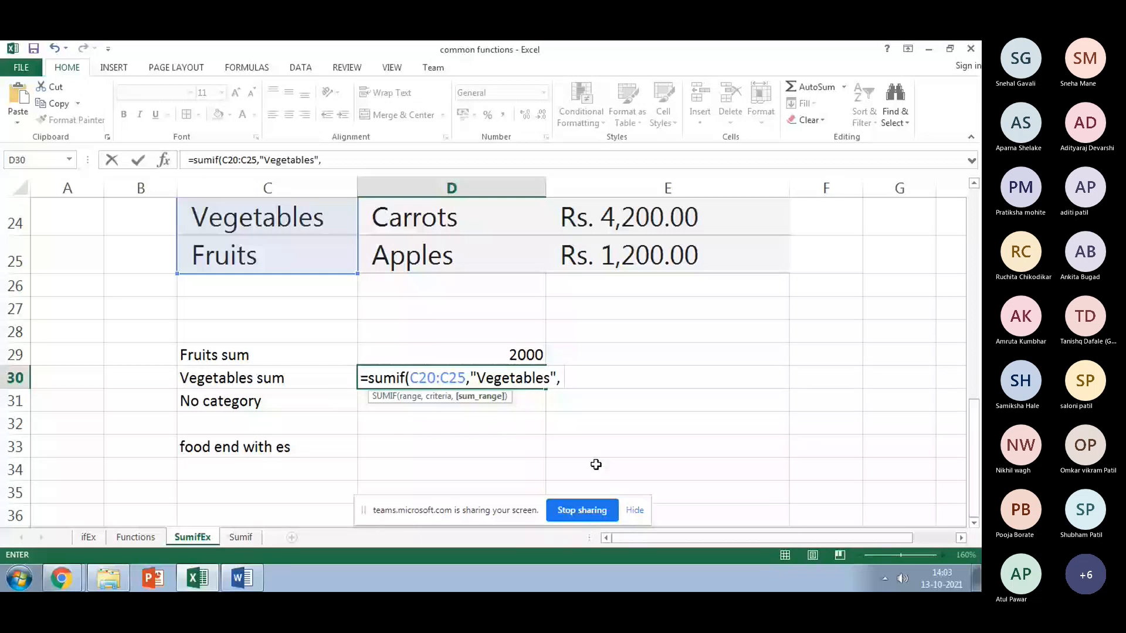
pyautogui.scroll(3, 610, 452)
pyautogui.click(631, 390)
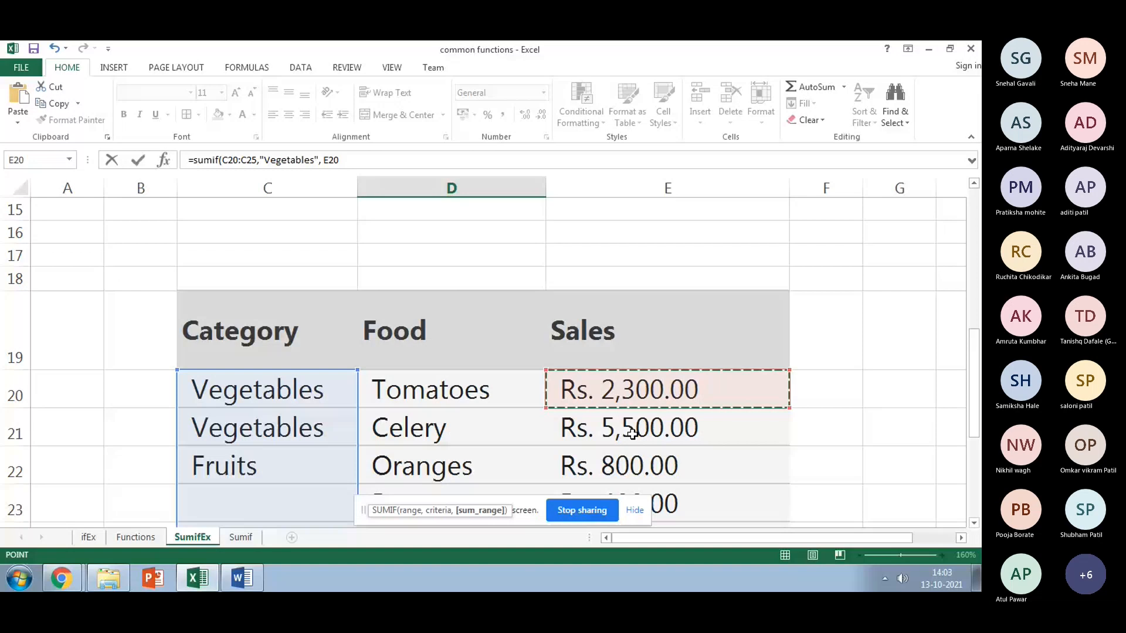
pyautogui.moveTo(631, 434); pyautogui.dragTo(639, 369)
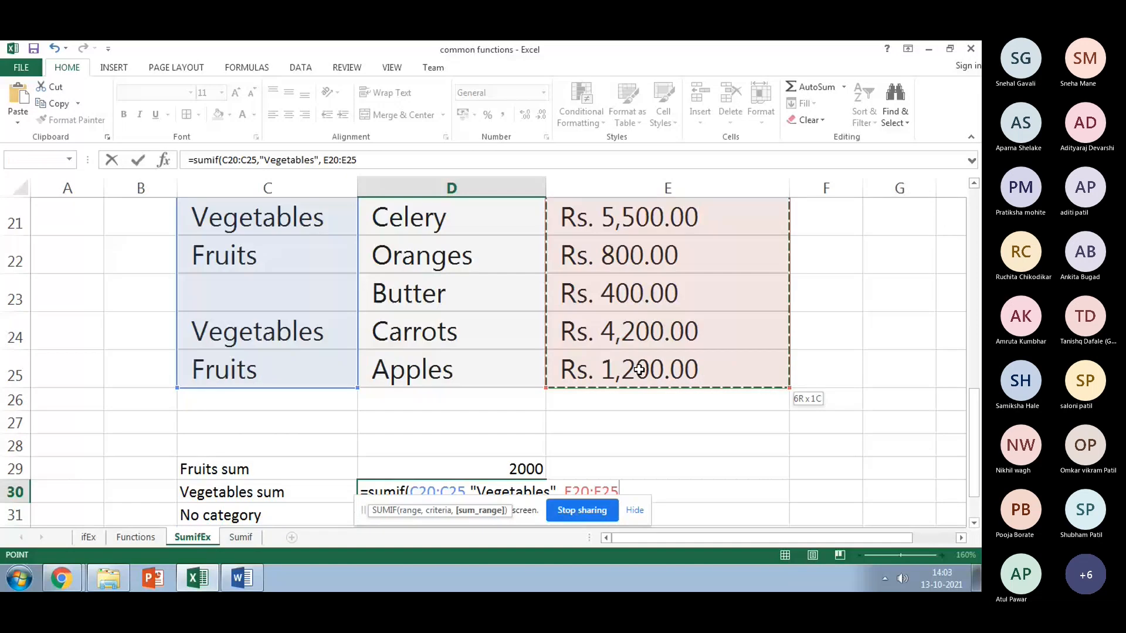
pyautogui.press('Return')
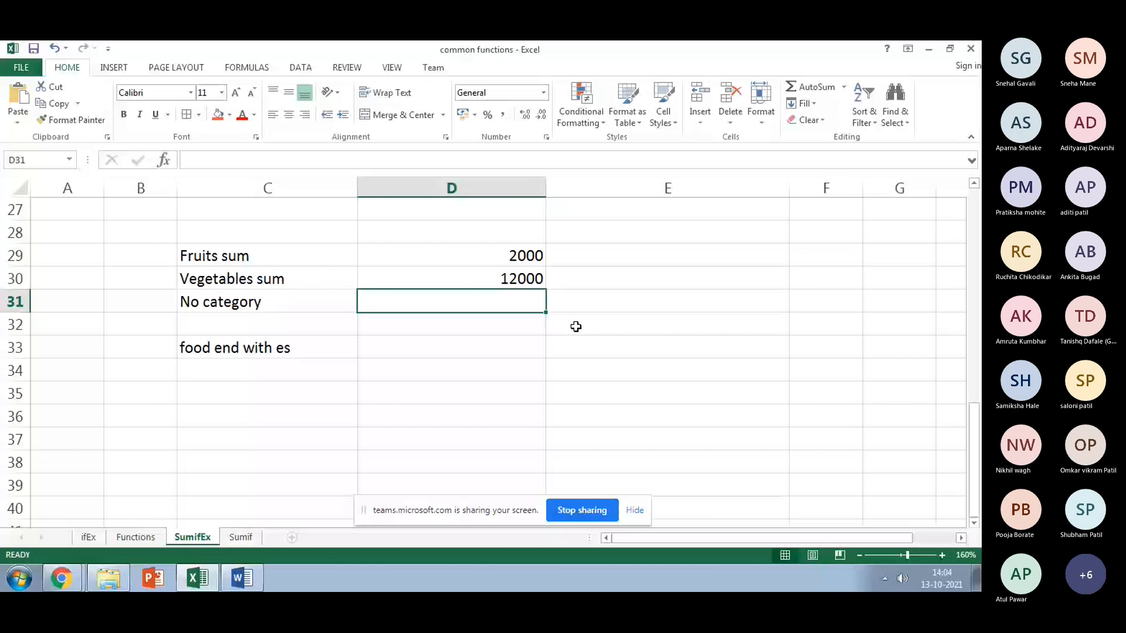
pyautogui.press('Up')
pyautogui.scroll(2, 462, 322)
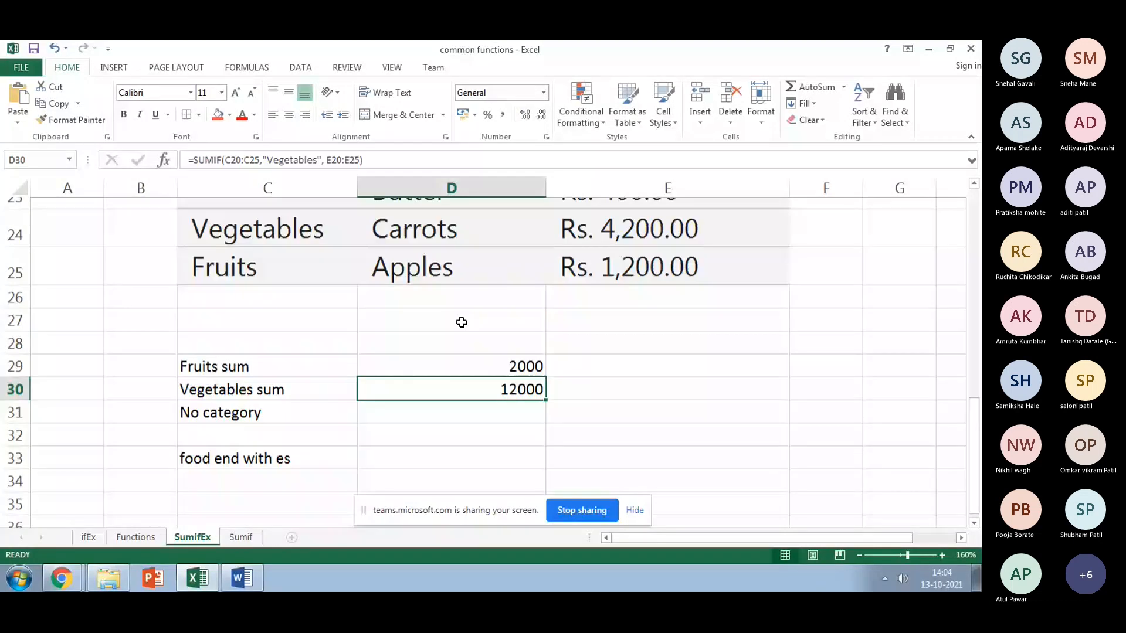
pyautogui.scroll(1, 461, 322)
pyautogui.click(293, 333)
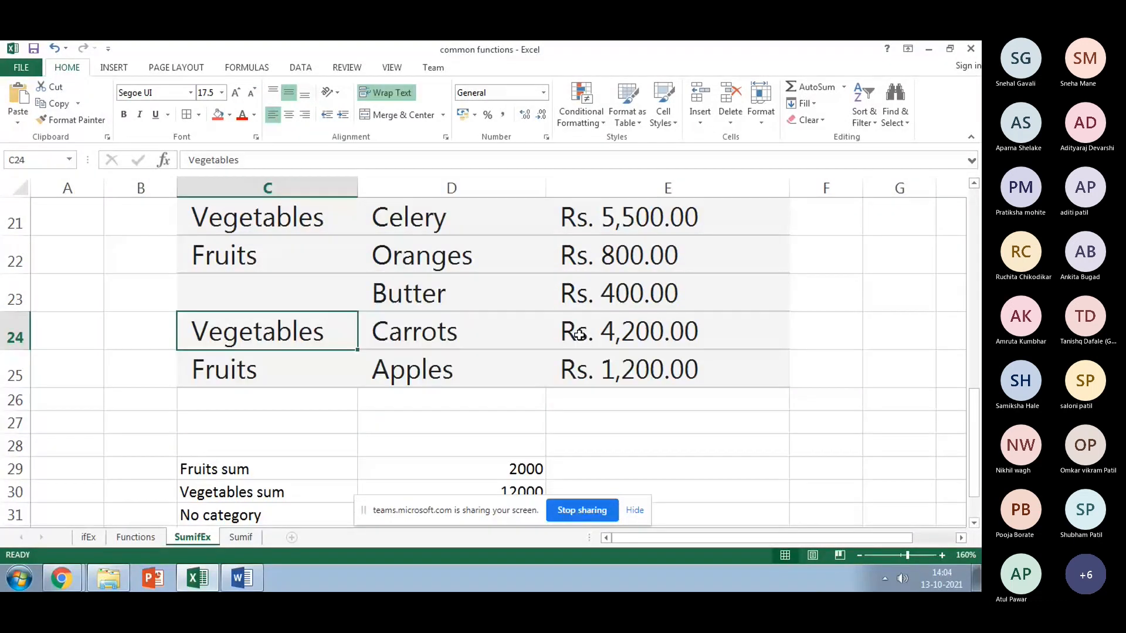
pyautogui.click(579, 335)
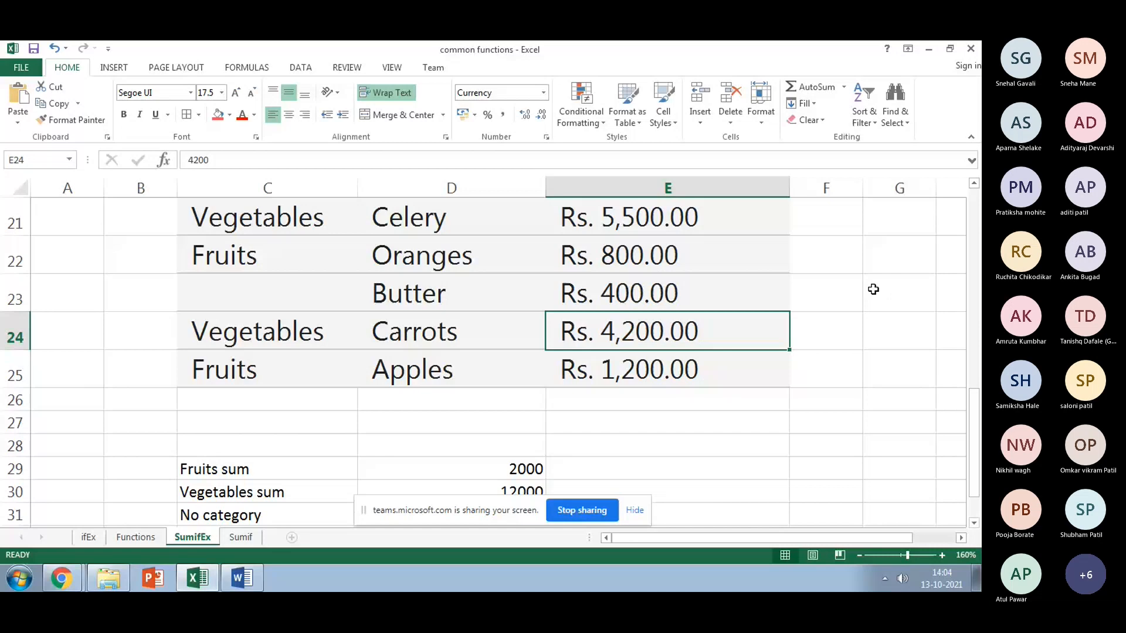
pyautogui.scroll(1, 873, 289)
pyautogui.click(625, 350)
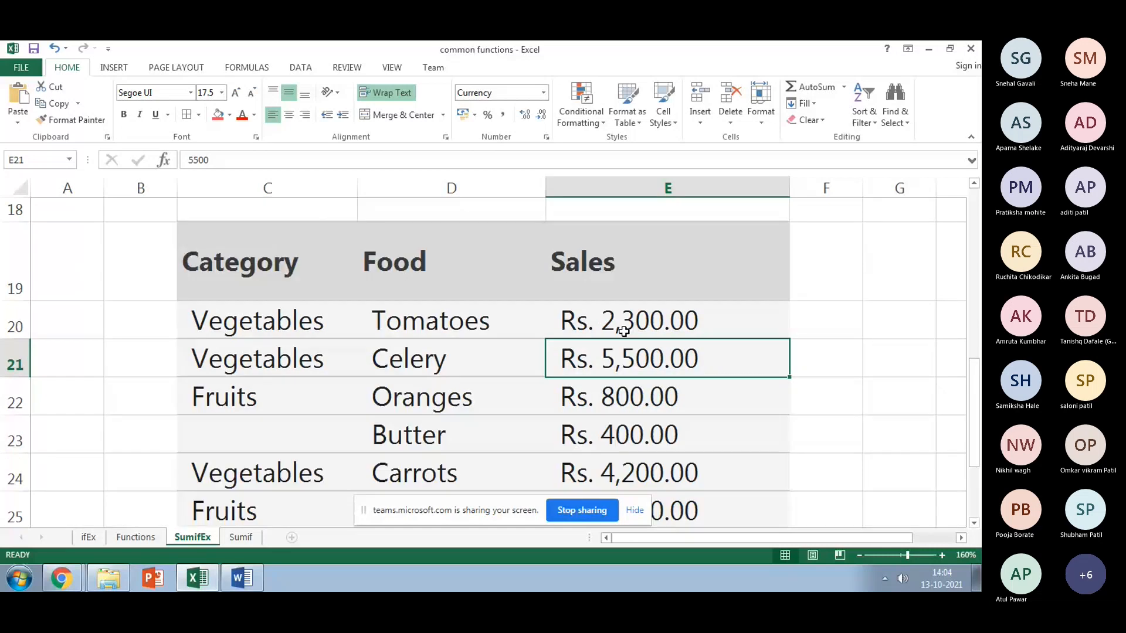
pyautogui.click(826, 328)
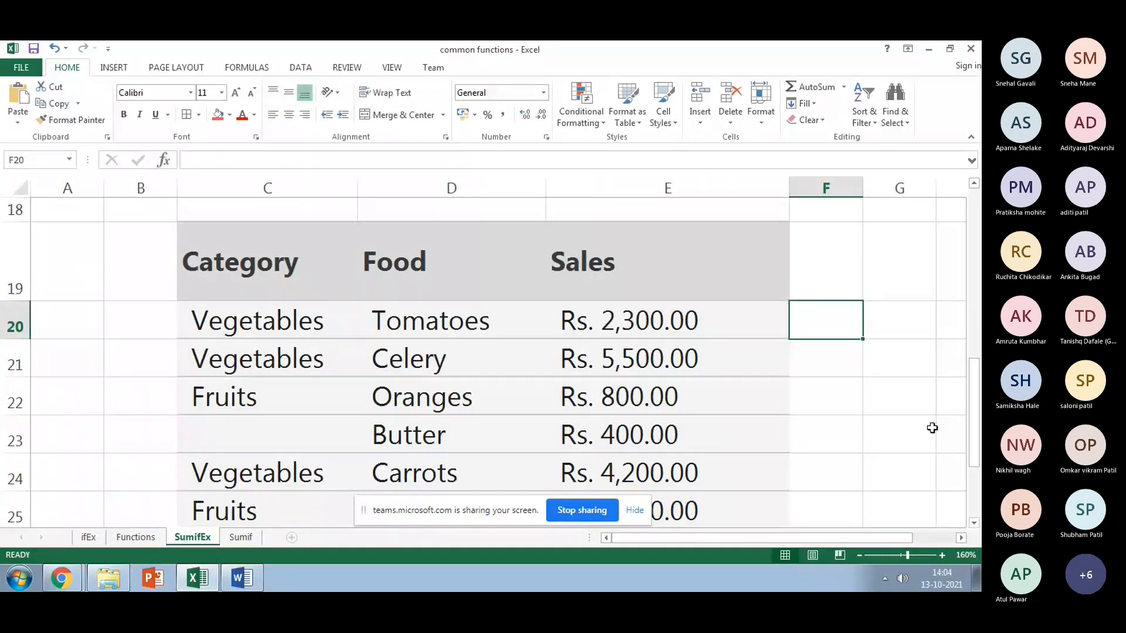
pyautogui.write('=')
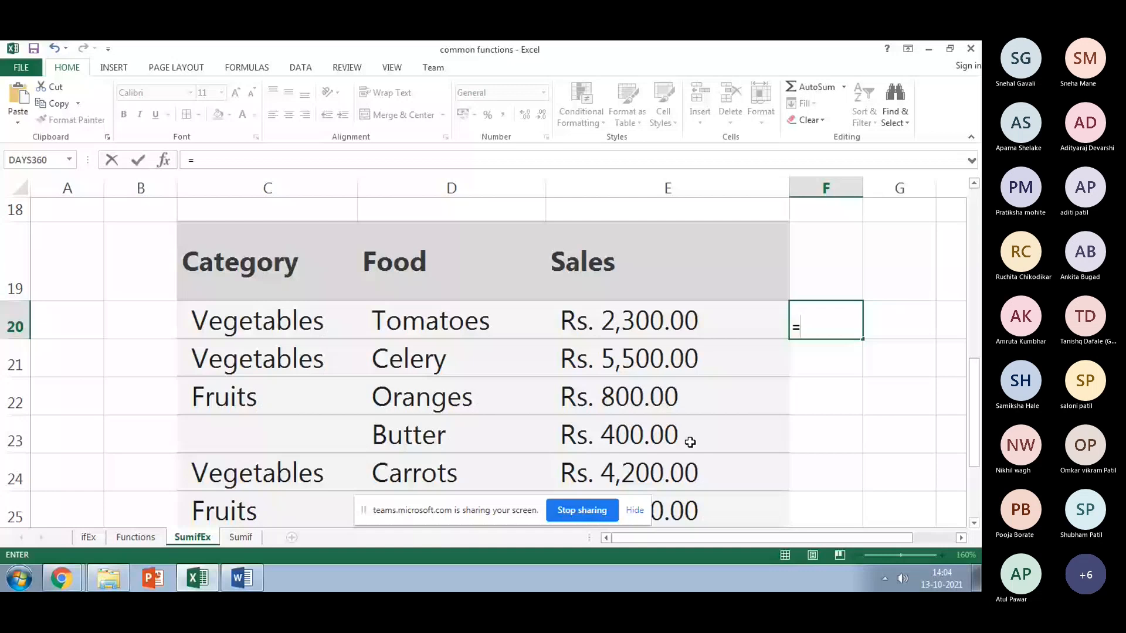
pyautogui.click(633, 321)
pyautogui.write('+')
pyautogui.click(638, 357)
pyautogui.write('+')
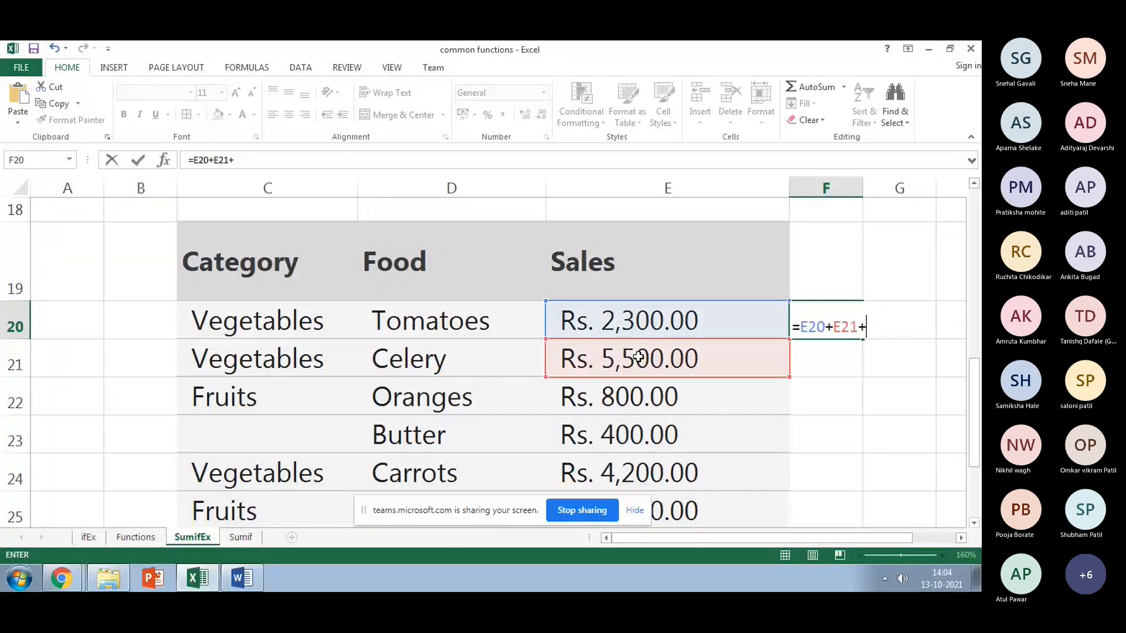
pyautogui.write('E24')
pyautogui.press('Return')
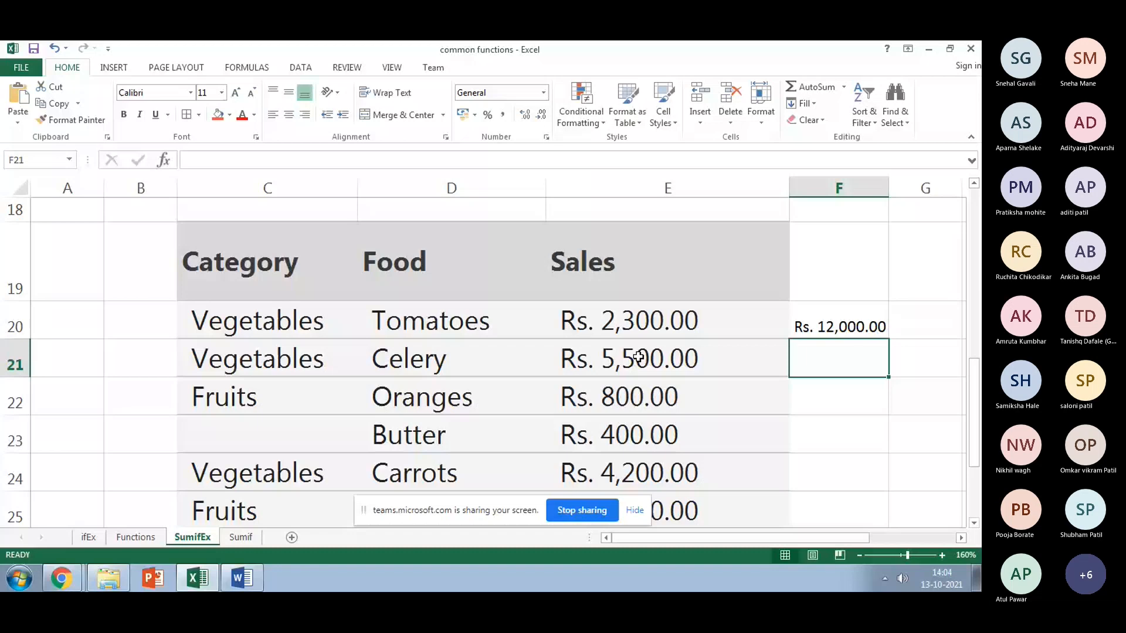
pyautogui.press('Up')
pyautogui.press('Delete')
pyautogui.scroll(-3, 763, 457)
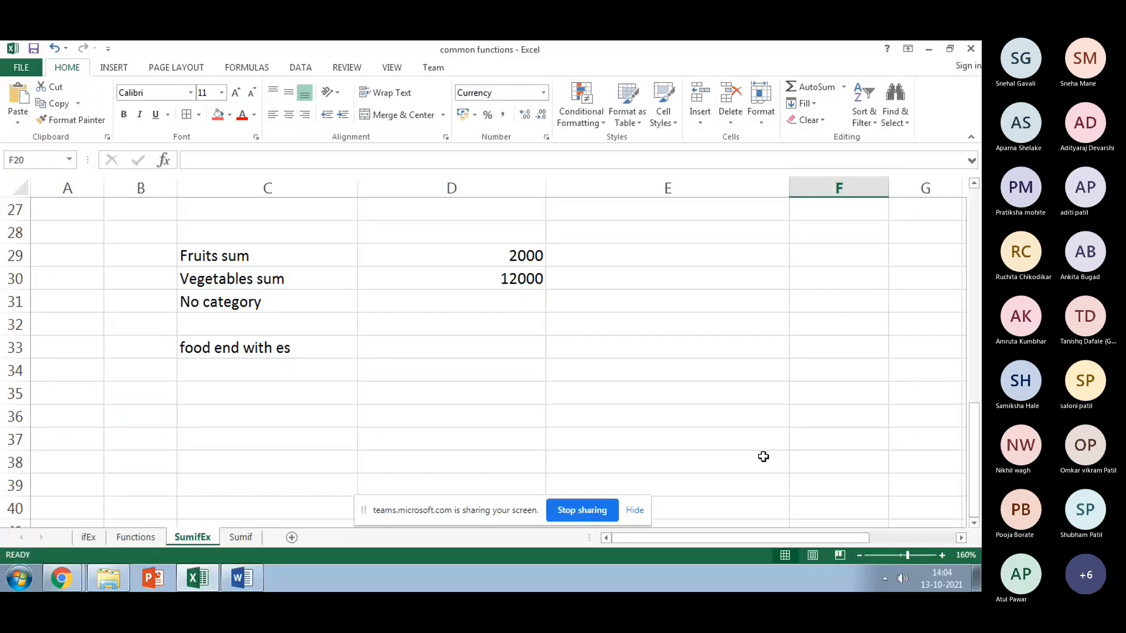
pyautogui.click(451, 302)
pyautogui.scroll(1, 666, 473)
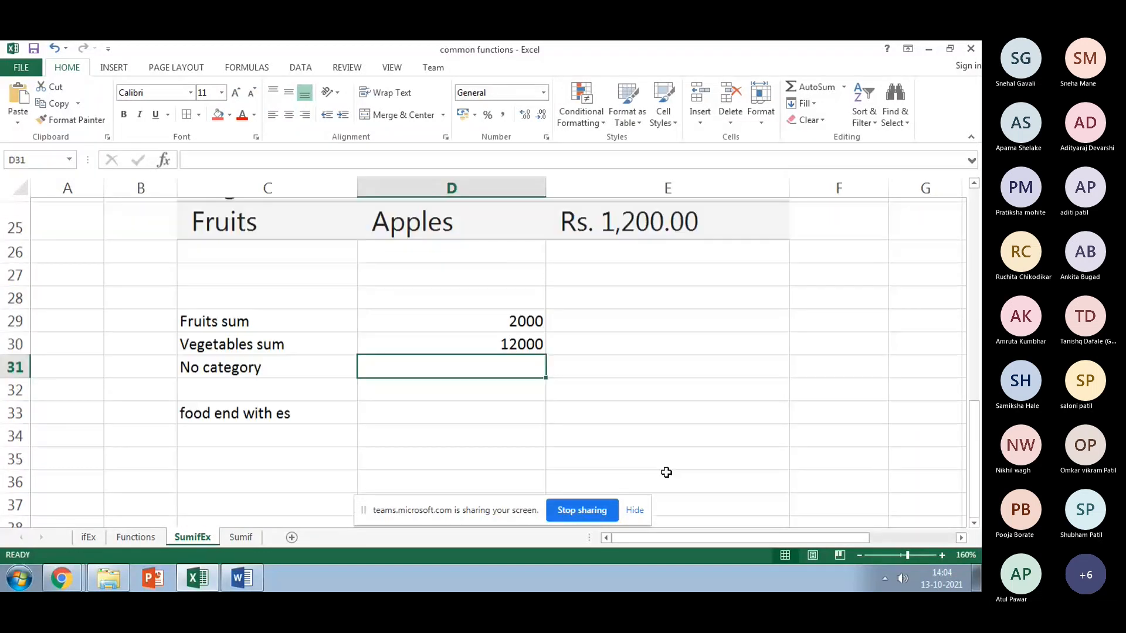
pyautogui.scroll(1, 666, 473)
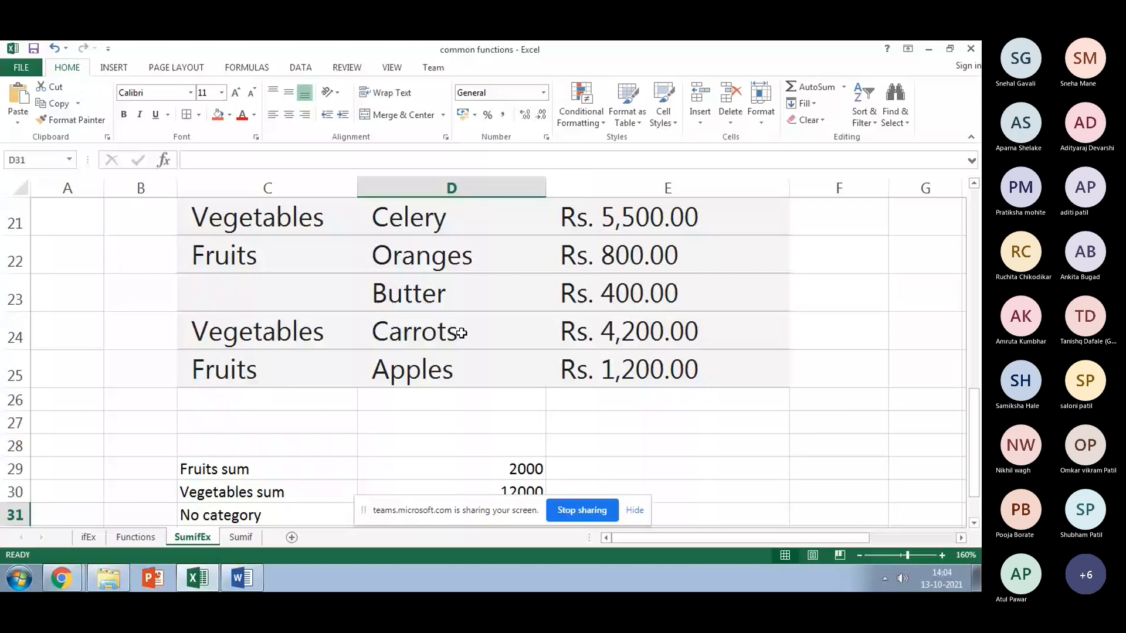
# Step: Start the No category SUMIF in D31 with range C20:C25 and a blank " " criterion
pyautogui.scroll(-2, 542, 374)
pyautogui.write('=')
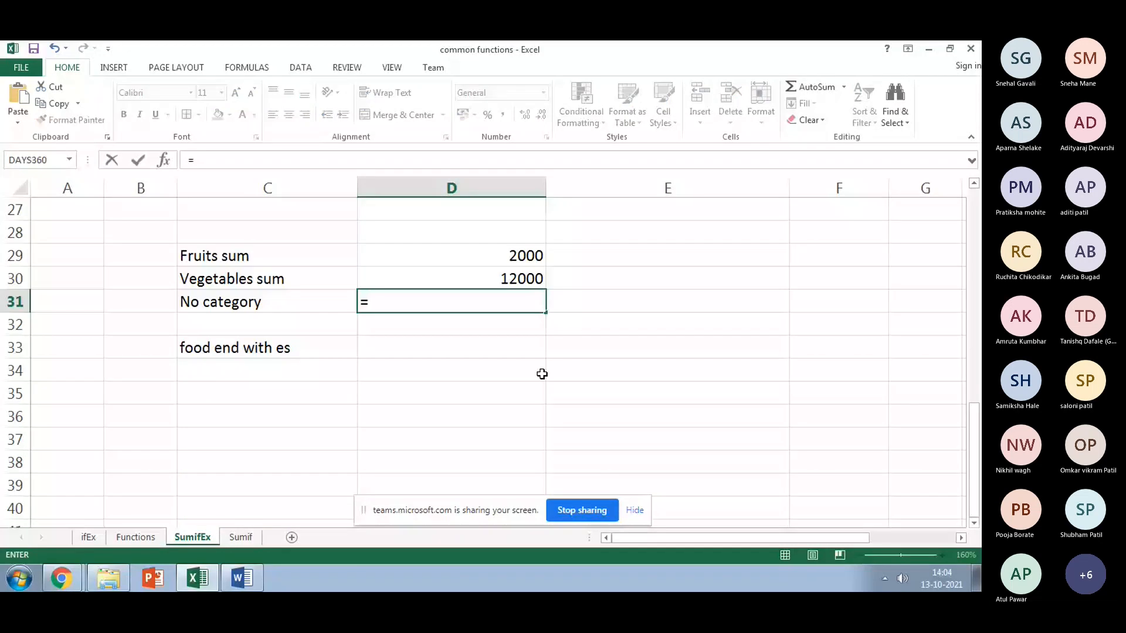
pyautogui.write('sumif(')
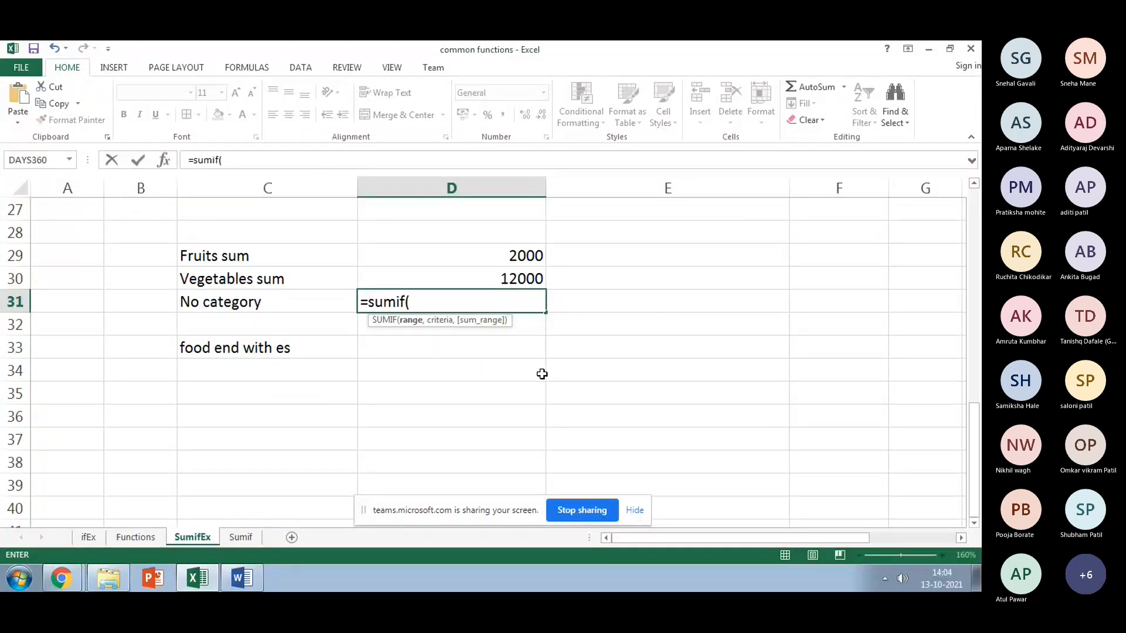
pyautogui.scroll(2, 542, 374)
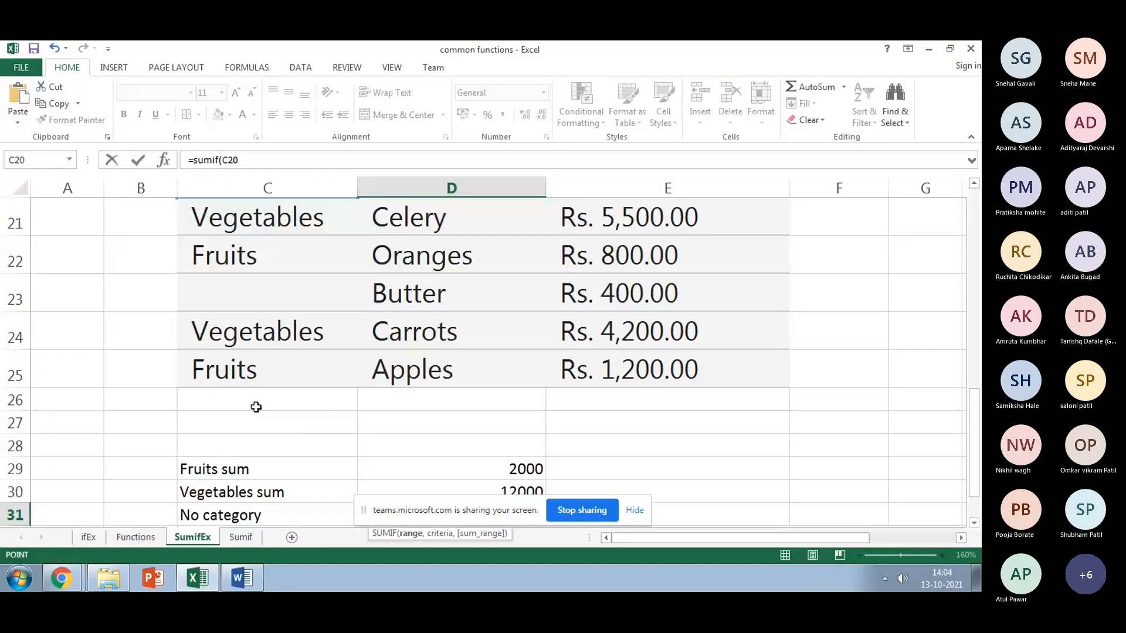
pyautogui.moveTo(254, 376); pyautogui.dragTo(254, 202)
pyautogui.write(',')
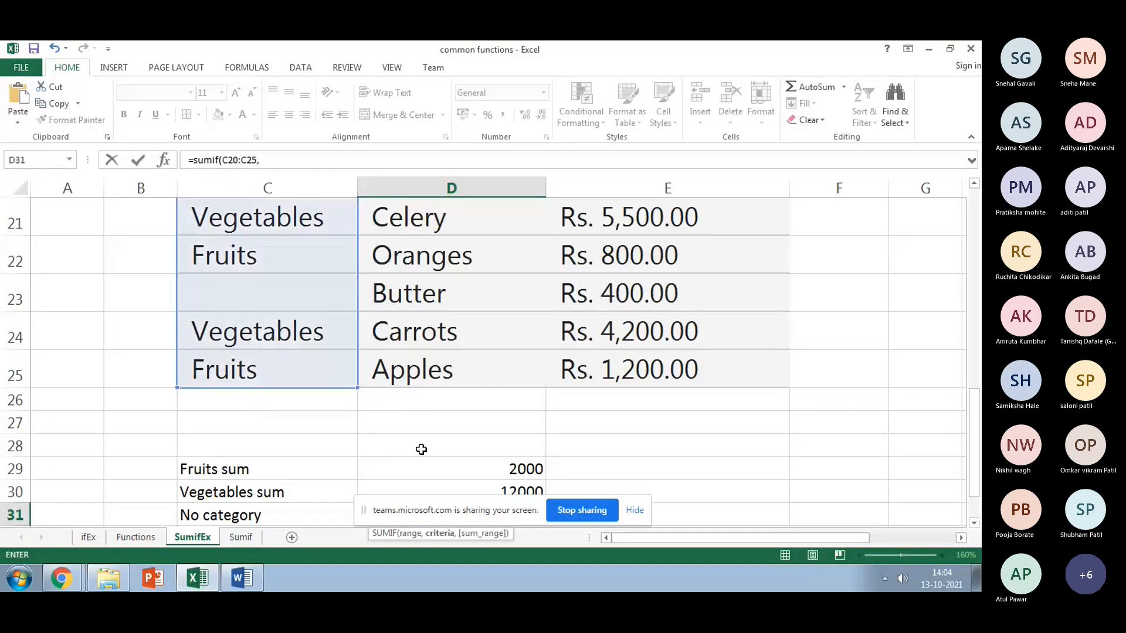
pyautogui.write('"')
pyautogui.click(282, 157)
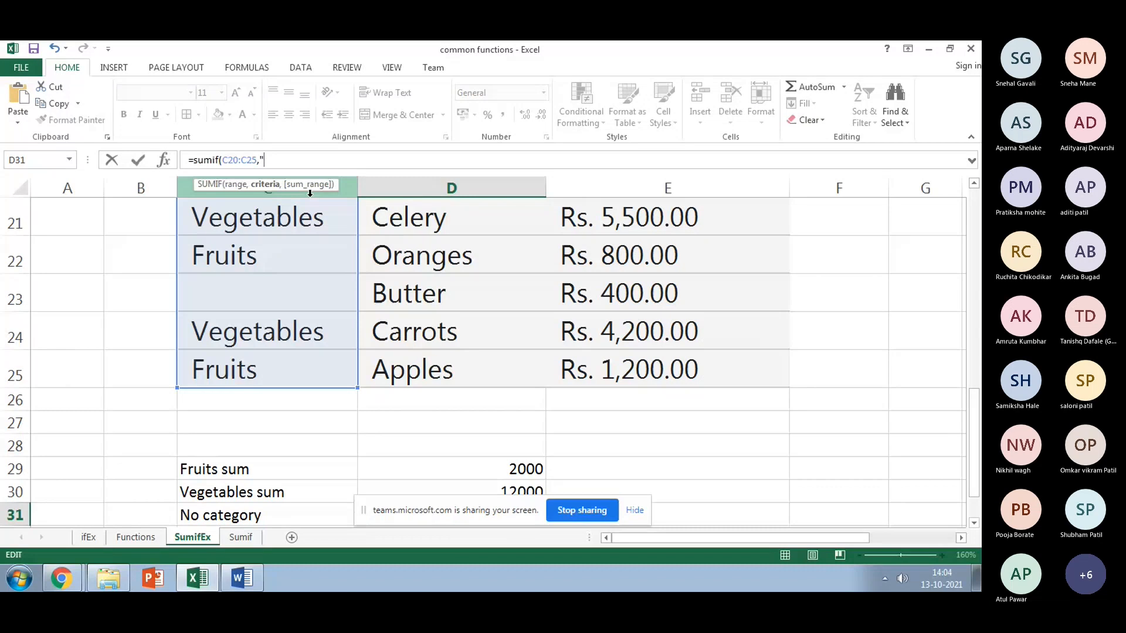
pyautogui.write('"')
pyautogui.write(',')
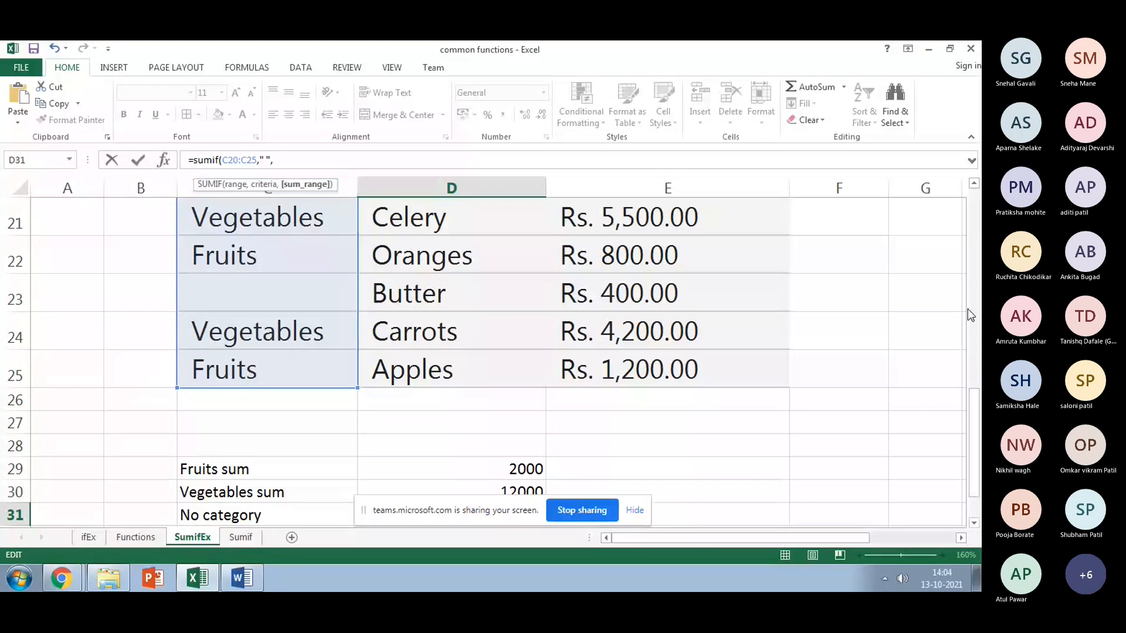
# Step: Complete the formula with sum range E20:E25, returning 400 for the uncategorised sales
pyautogui.click(972, 190)
pyautogui.click(975, 522)
pyautogui.click(974, 522)
pyautogui.click(974, 522)
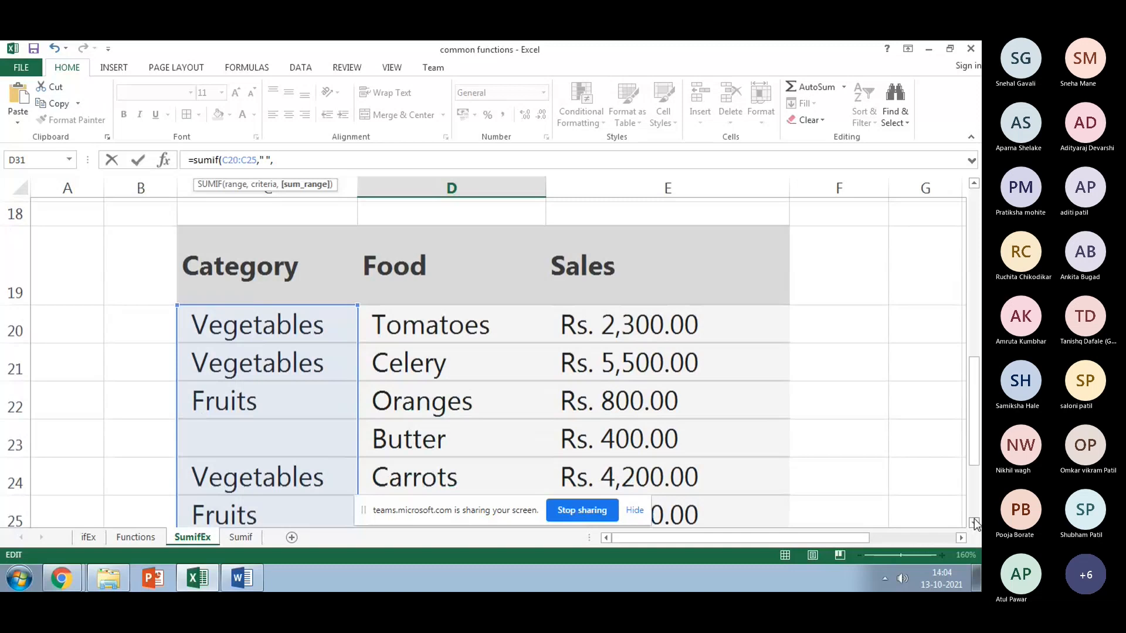
pyautogui.click(975, 522)
pyautogui.click(668, 296)
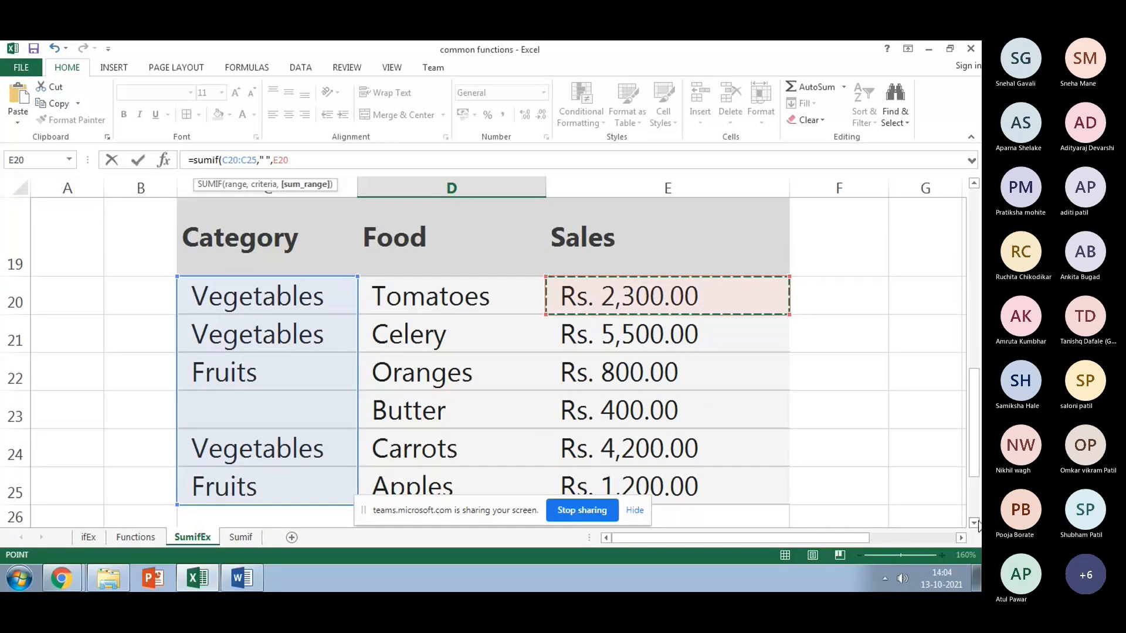
pyautogui.click(976, 522)
pyautogui.click(976, 522)
pyautogui.keyDown('shift'); pyautogui.click(706, 377); pyautogui.keyUp('shift')
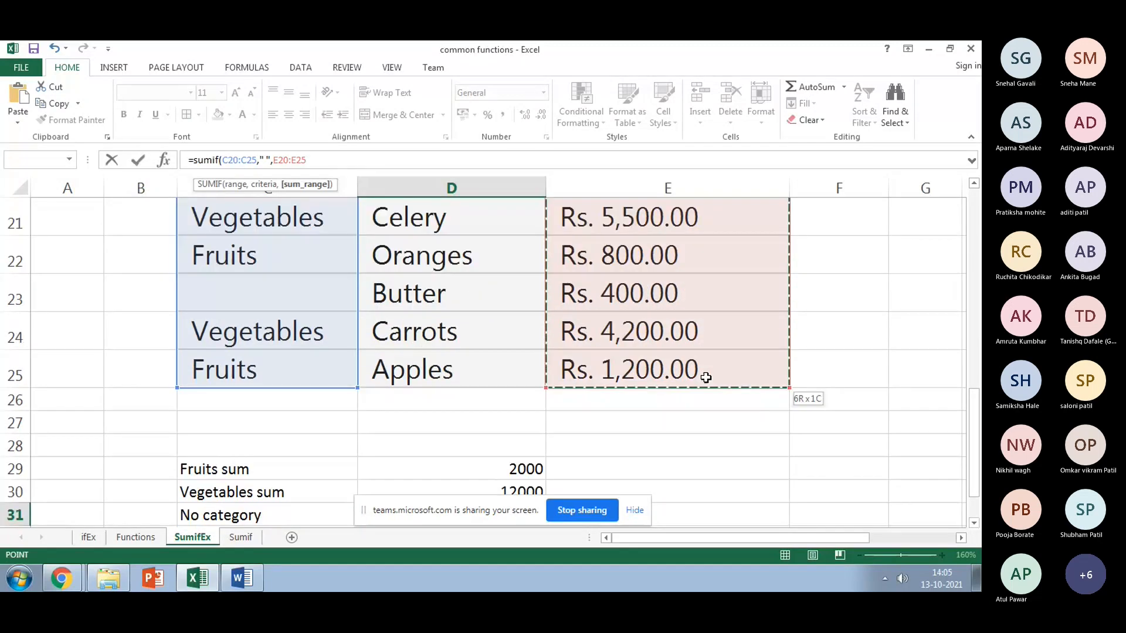
pyautogui.press('Return')
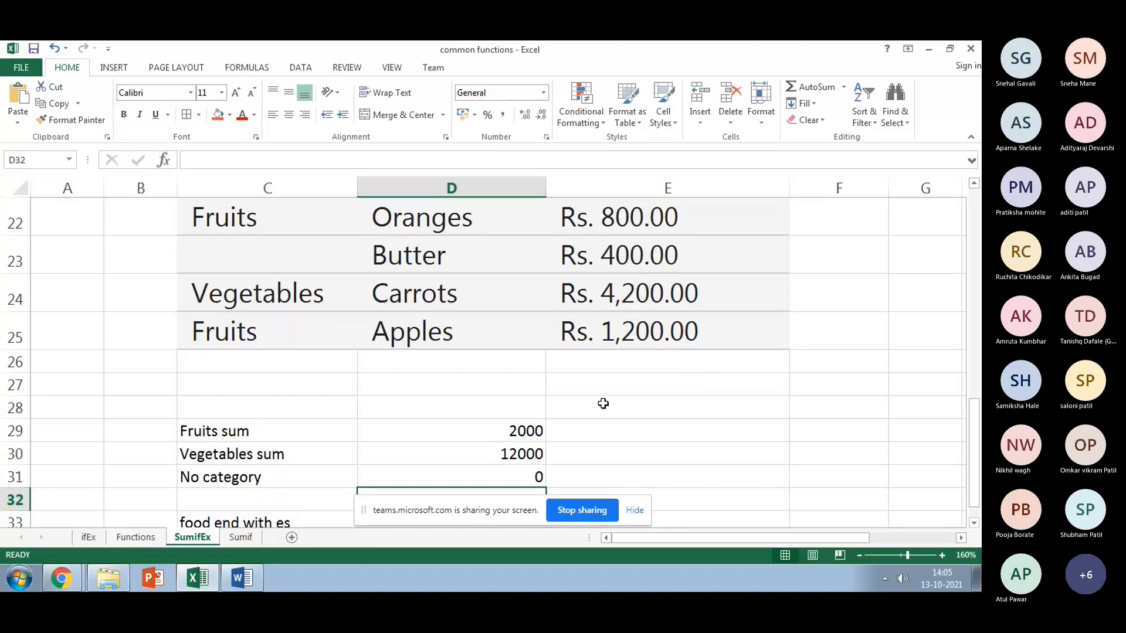
# Step: Edit the No category criterion from " " to "" by removing the space
pyautogui.doubleClick(448, 474)
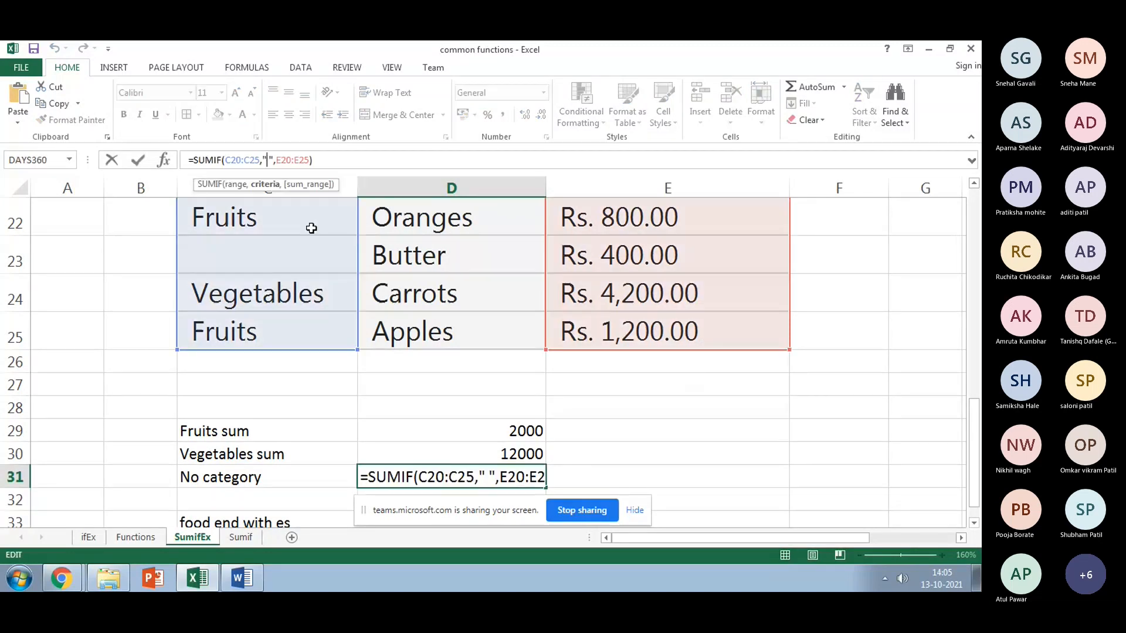
pyautogui.press('BackSpace')
pyautogui.press('Return')
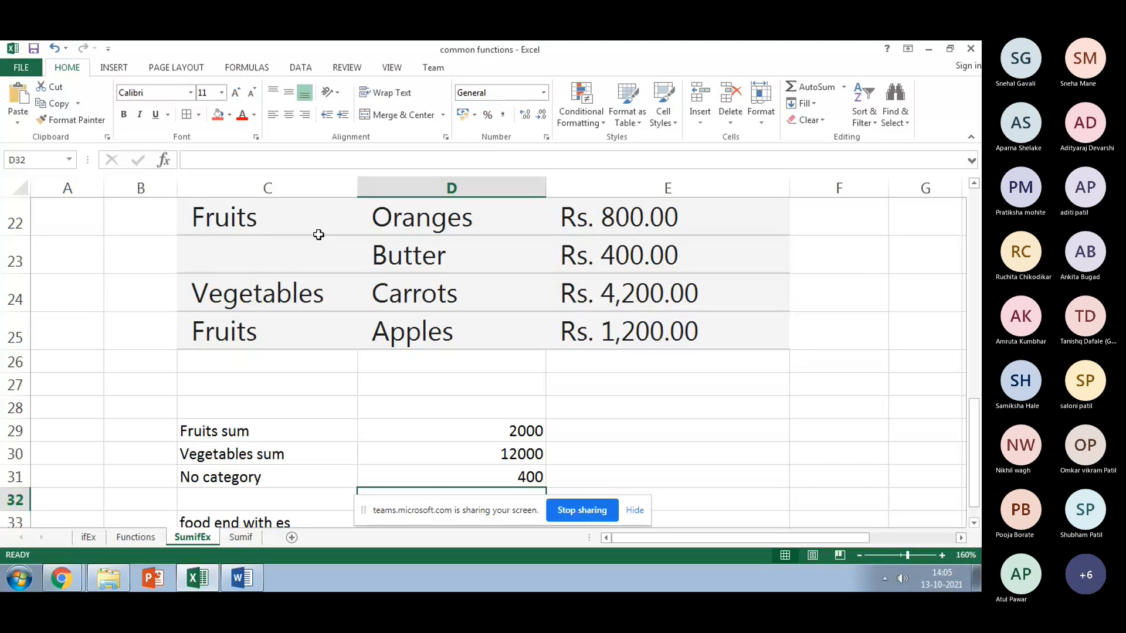
pyautogui.scroll(-1, 319, 235)
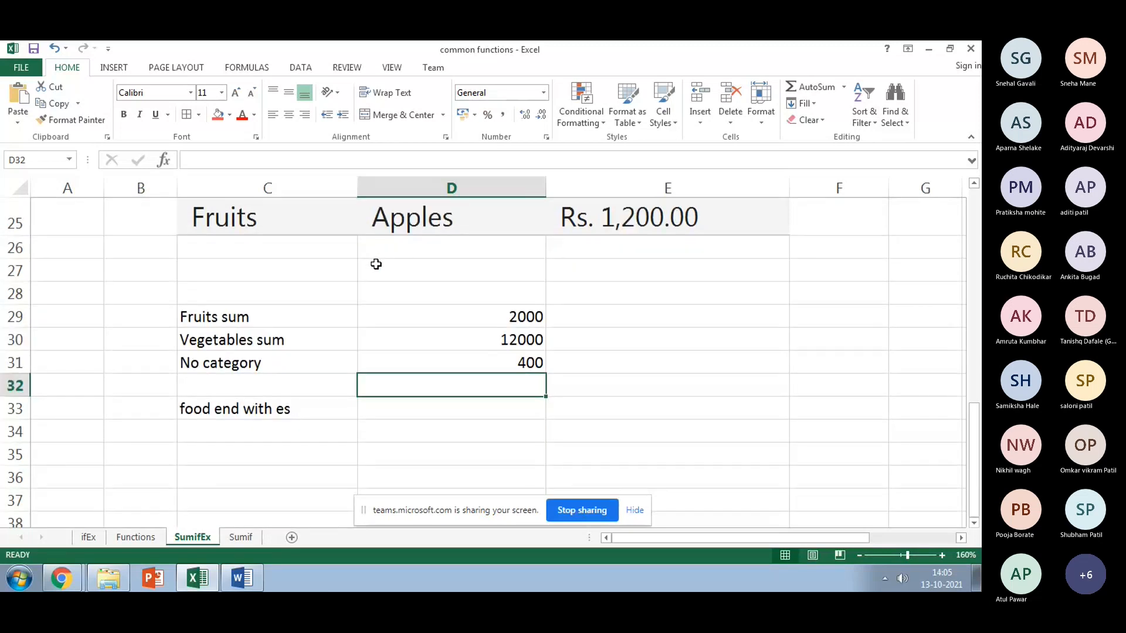
pyautogui.click(408, 405)
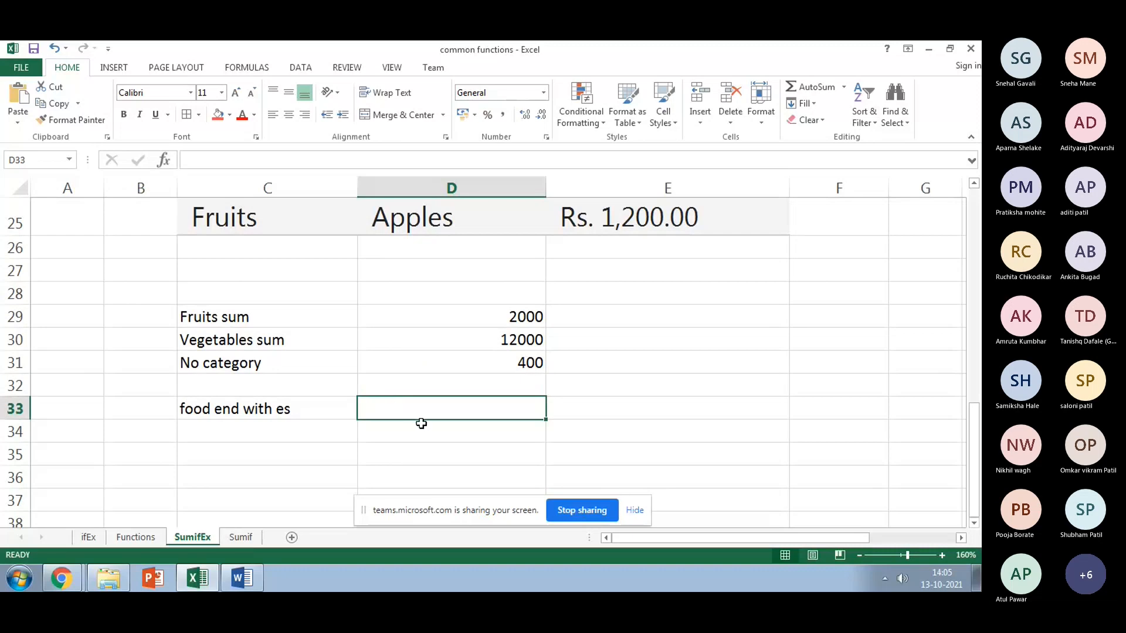
pyautogui.scroll(2, 419, 423)
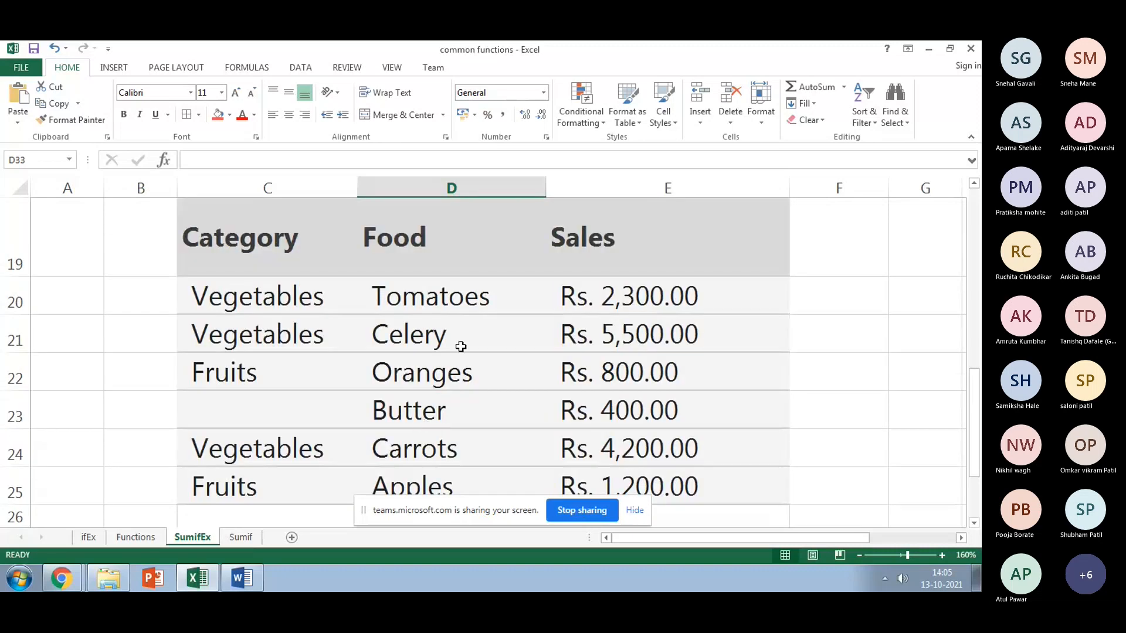
pyautogui.click(454, 300)
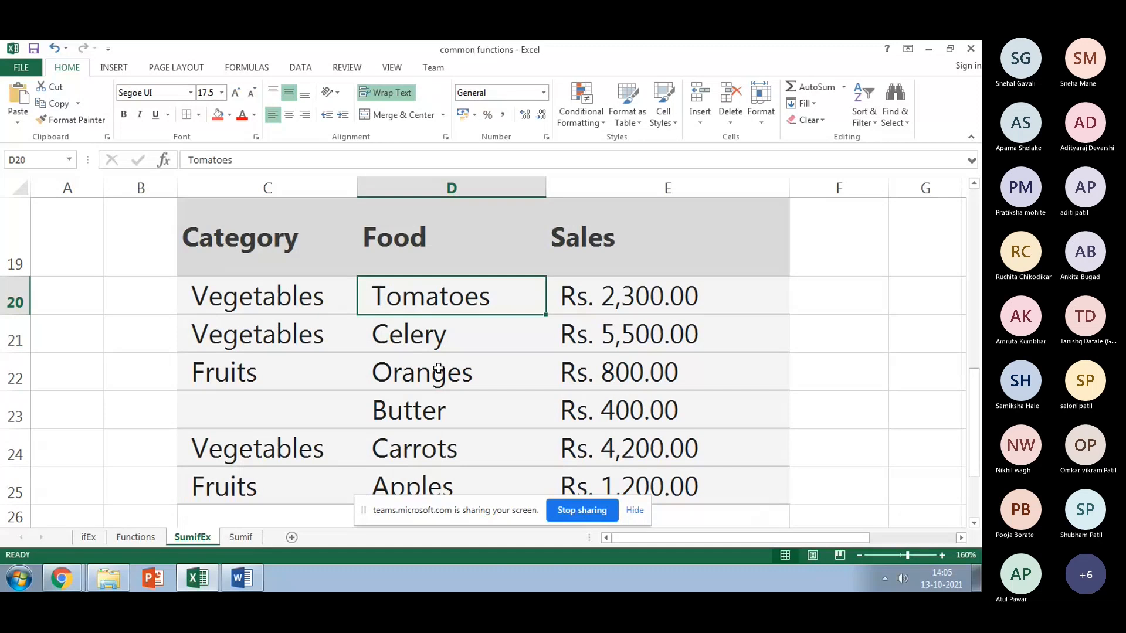
pyautogui.click(433, 331)
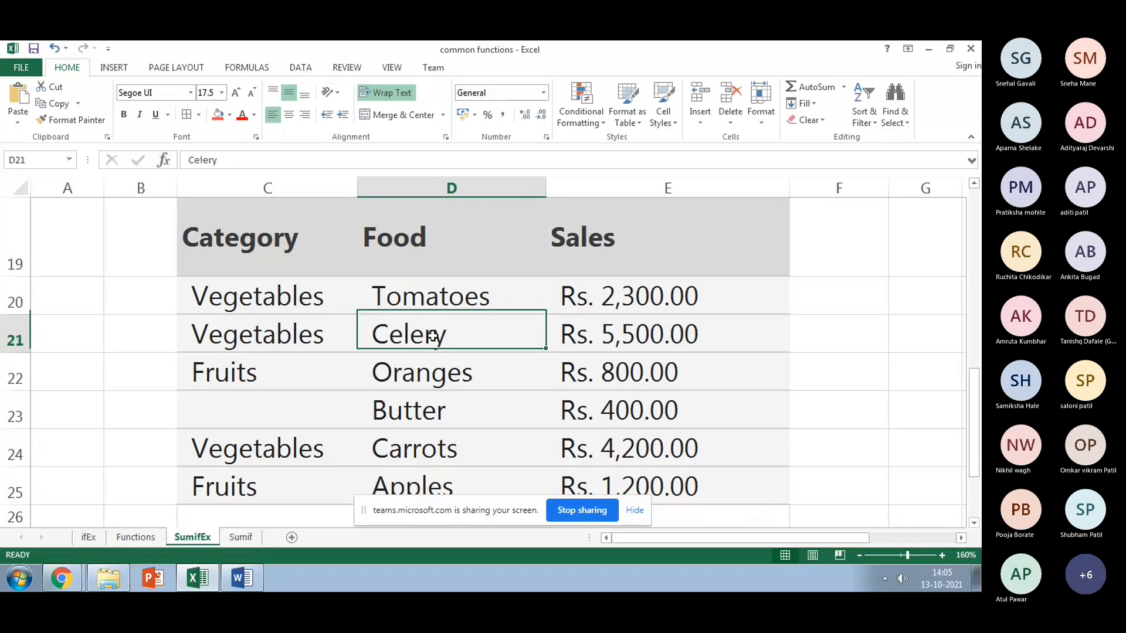
pyautogui.click(461, 389)
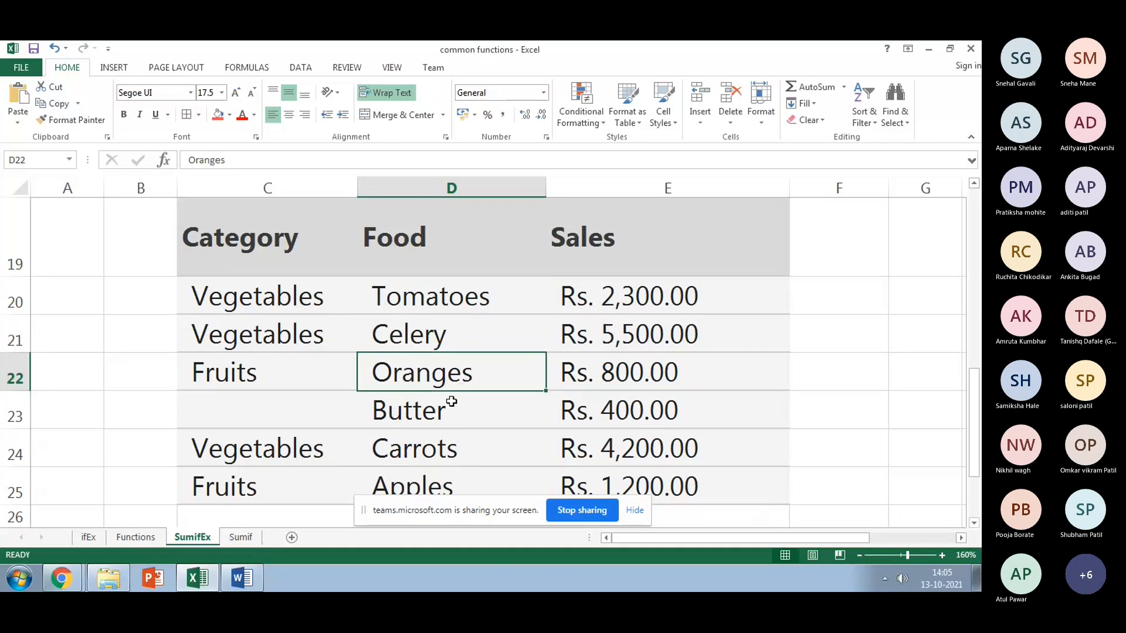
pyautogui.scroll(1, 469, 305)
pyautogui.click(460, 369)
pyautogui.scroll(-2, 470, 413)
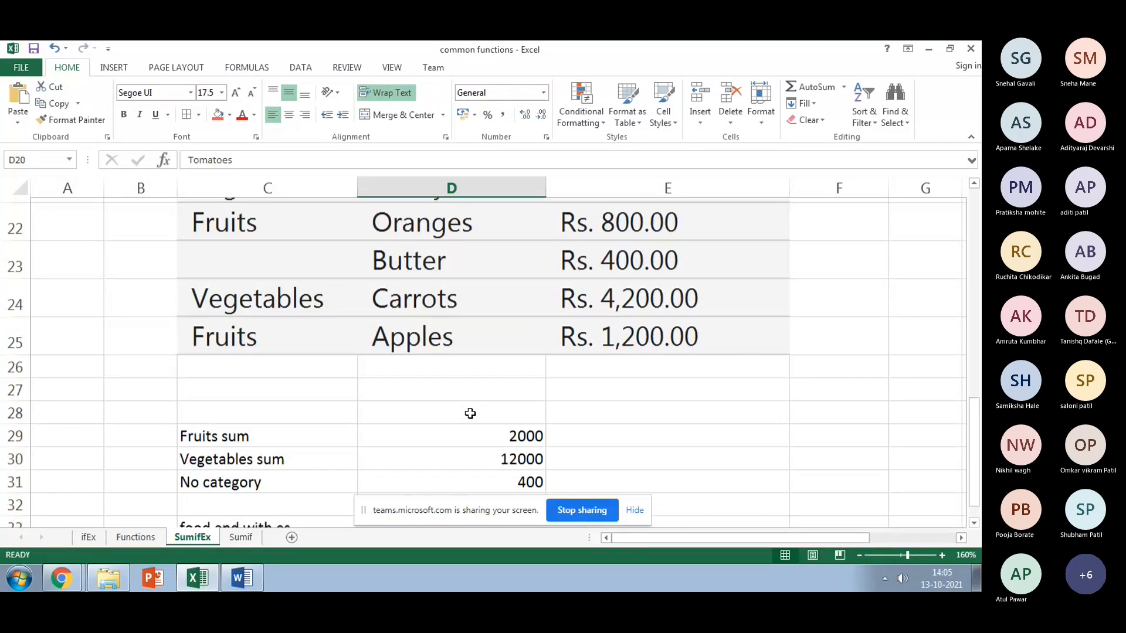
pyautogui.click(442, 330)
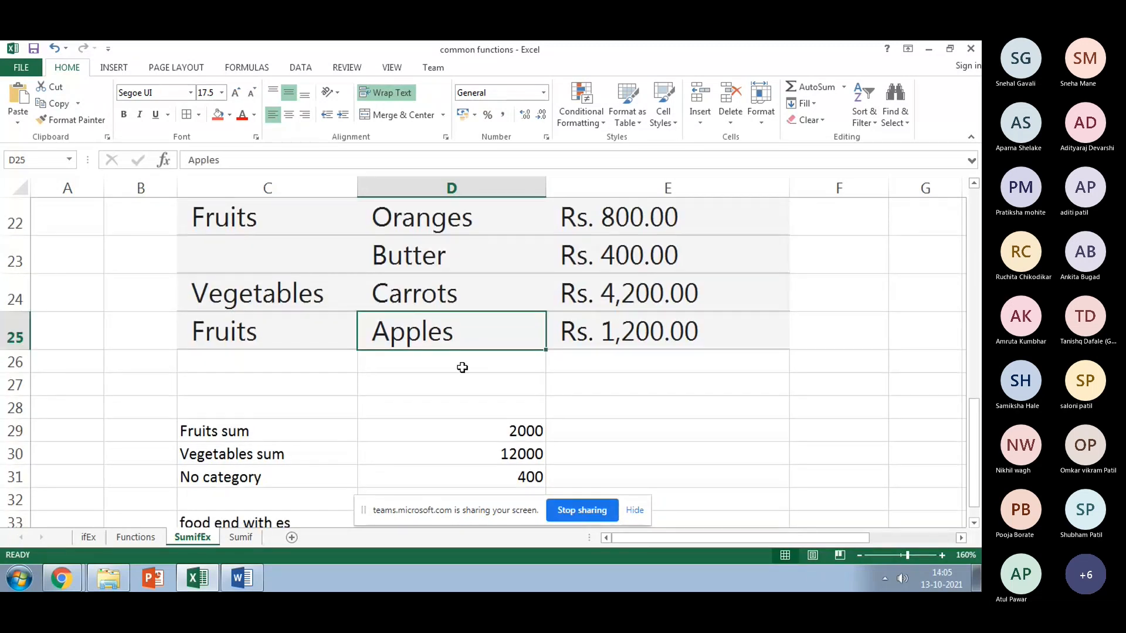
pyautogui.scroll(-1, 462, 368)
pyautogui.click(399, 410)
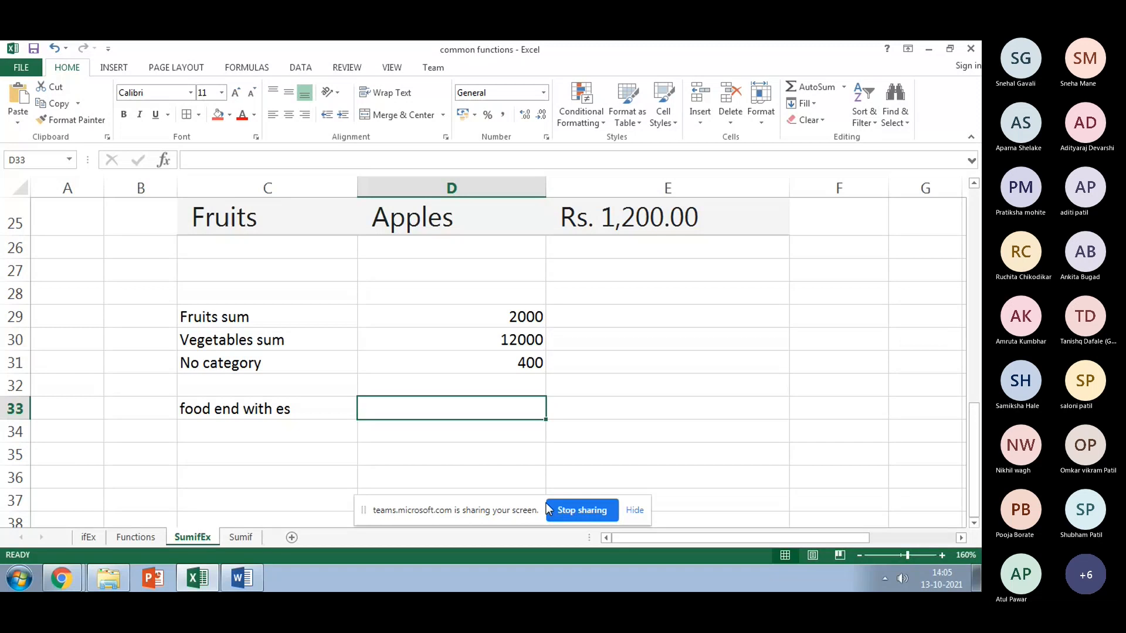
# Step: Enter =SUMIF(D20:D25,"*es",E20:E25) in D33, totalling 4300 for foods ending in es
pyautogui.write('=su')
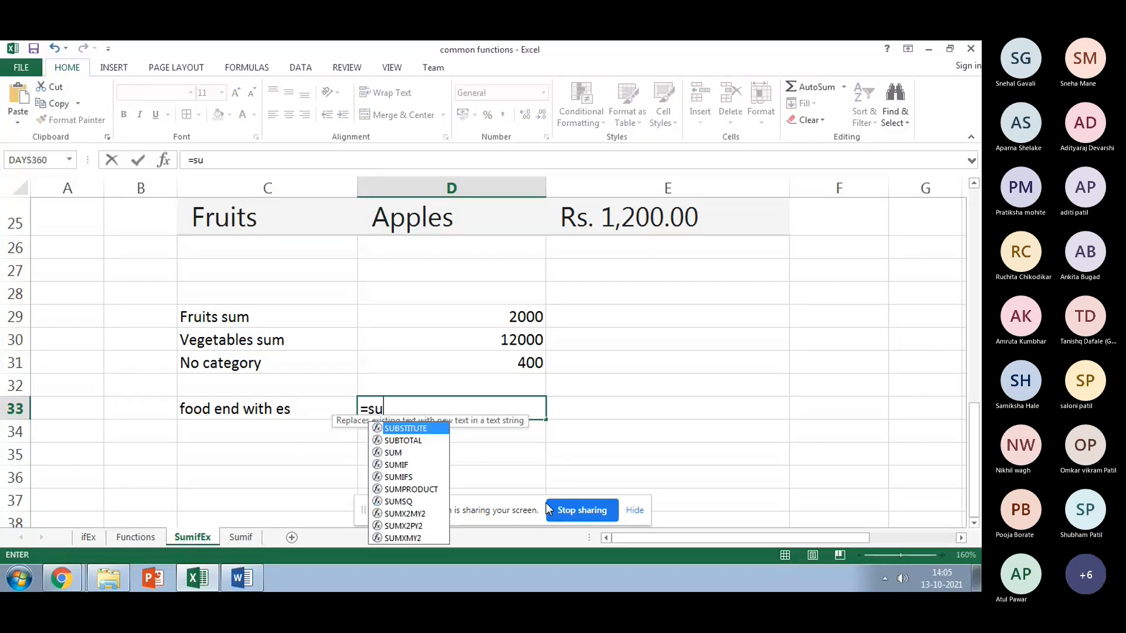
pyautogui.write('mif(')
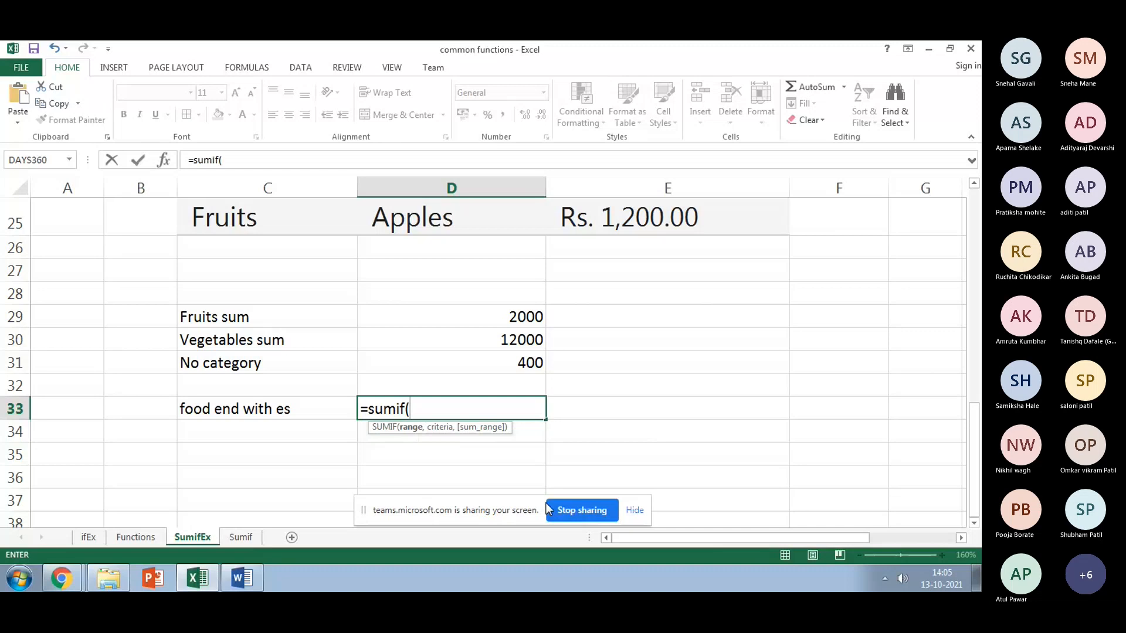
pyautogui.moveTo(975, 434); pyautogui.dragTo(974, 403)
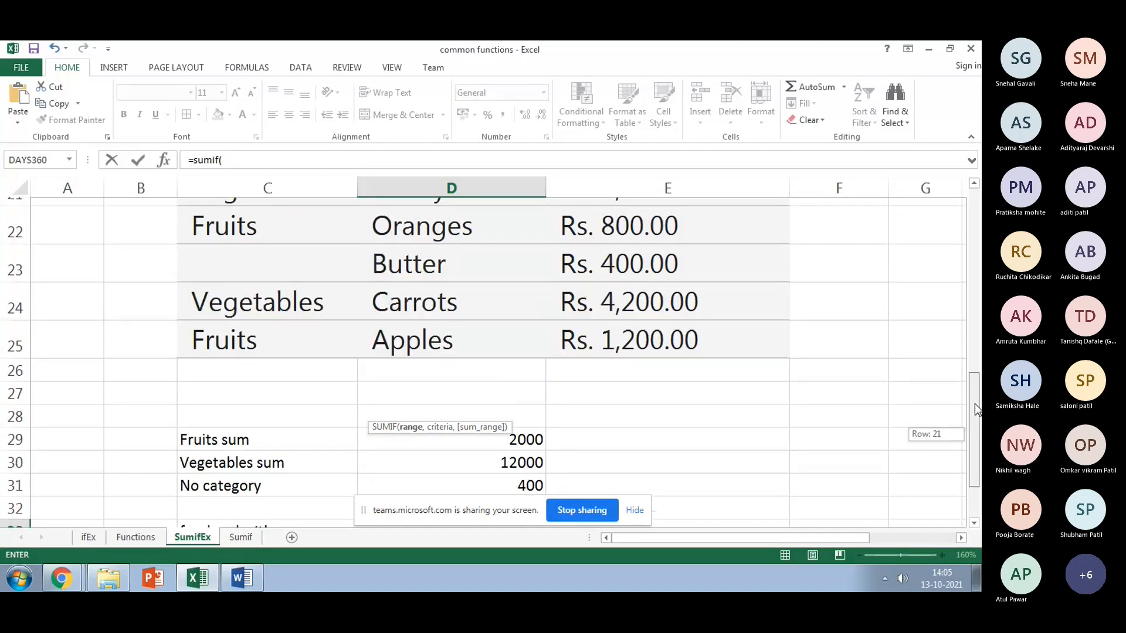
pyautogui.moveTo(975, 403); pyautogui.dragTo(975, 389)
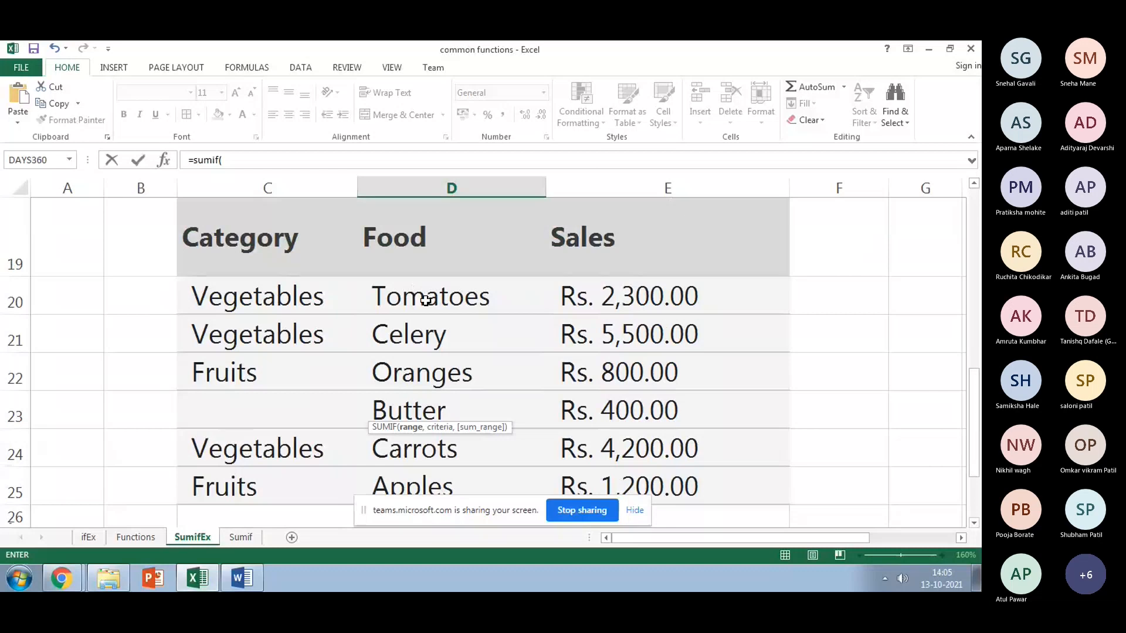
pyautogui.moveTo(426, 301)
pyautogui.mouseDown()
pyautogui.moveTo(447, 397)
pyautogui.moveTo(434, 300)
pyautogui.mouseUp()
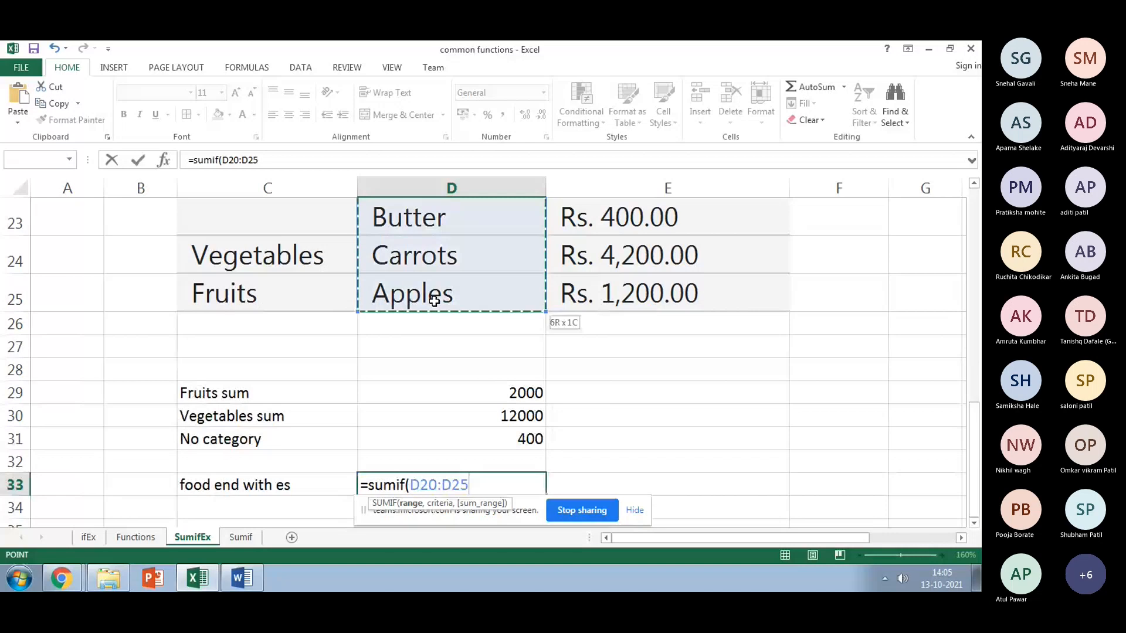
pyautogui.write(',"*es",')
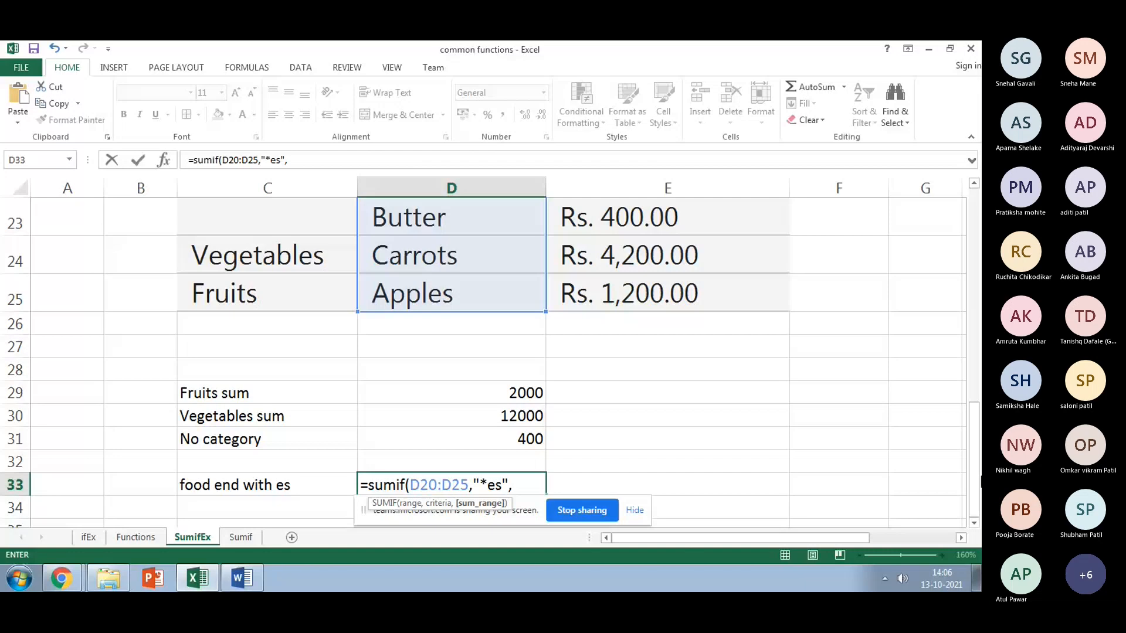
pyautogui.scroll(1, 651, 264)
pyautogui.moveTo(651, 217); pyautogui.dragTo(651, 338)
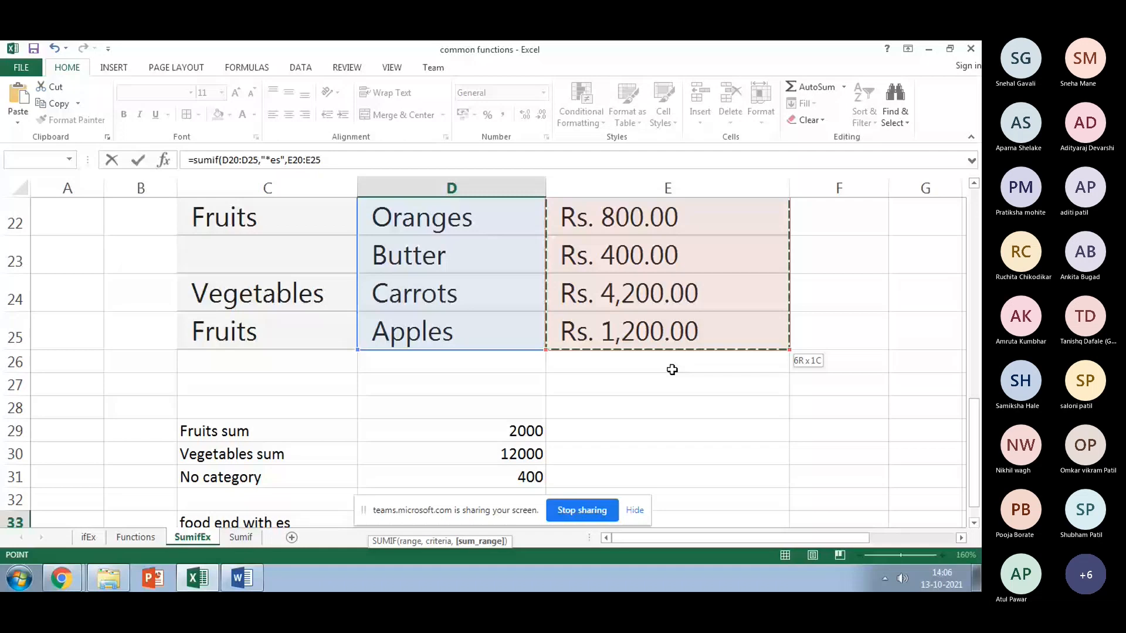
pyautogui.press('Return')
pyautogui.scroll(-1, 621, 372)
pyautogui.click(493, 371)
# Step: Enter a check sum =E25+E22+E20 in E33 to confirm the 4300 result
pyautogui.click(621, 372)
pyautogui.write('=')
pyautogui.scroll(1, 668, 352)
pyautogui.click(668, 293)
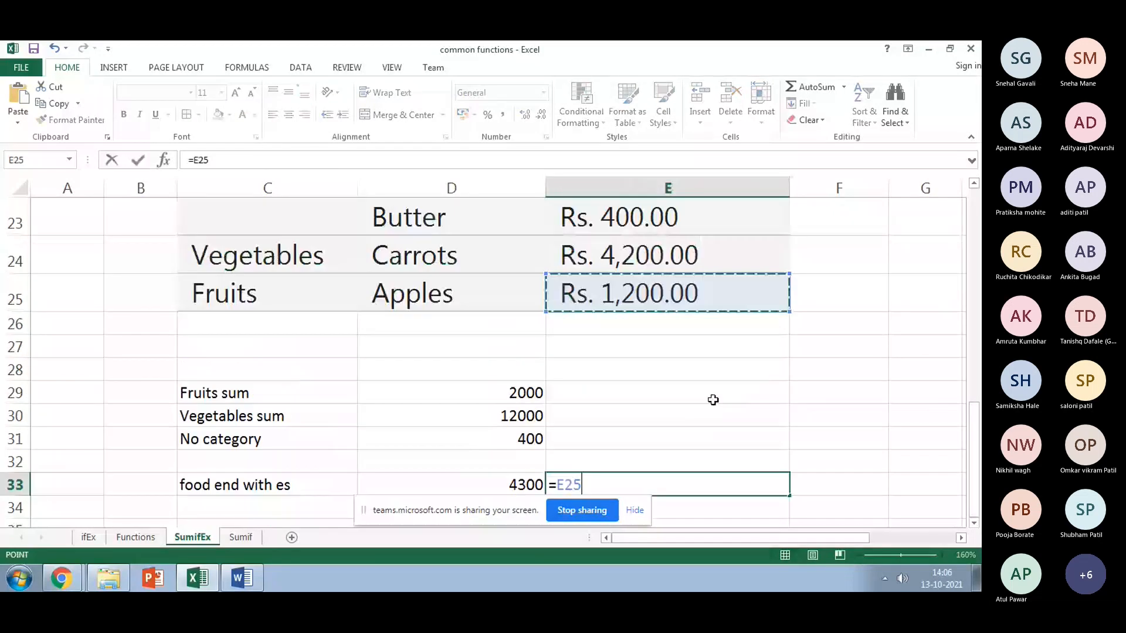
pyautogui.write('+')
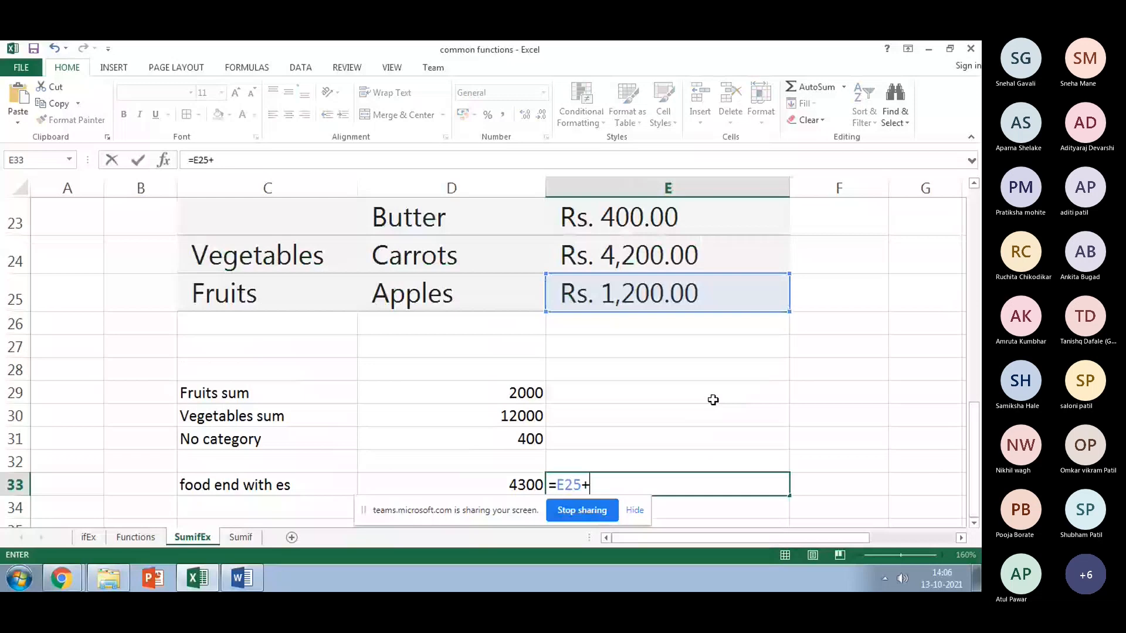
pyautogui.scroll(1, 713, 400)
pyautogui.click(670, 300)
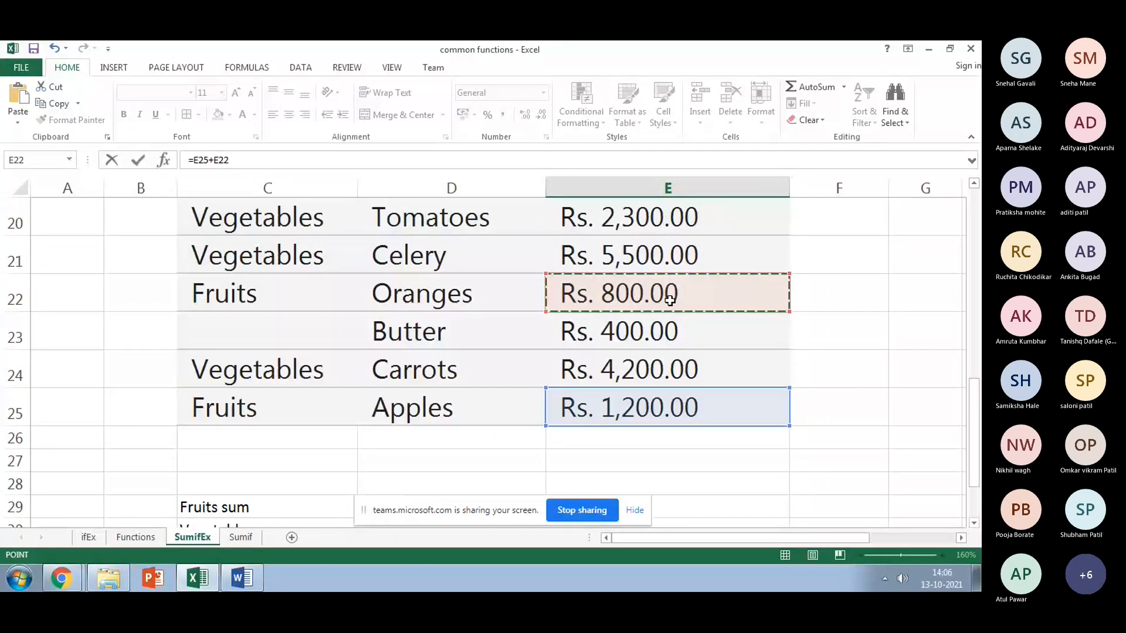
pyautogui.write('+')
pyautogui.click(669, 218)
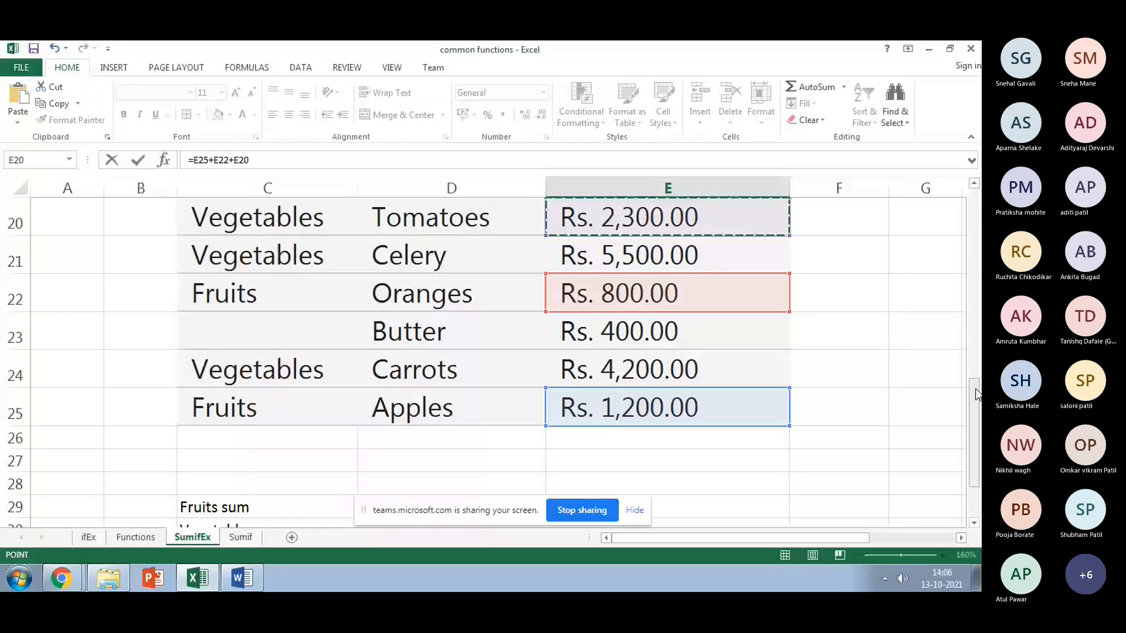
pyautogui.press('Return')
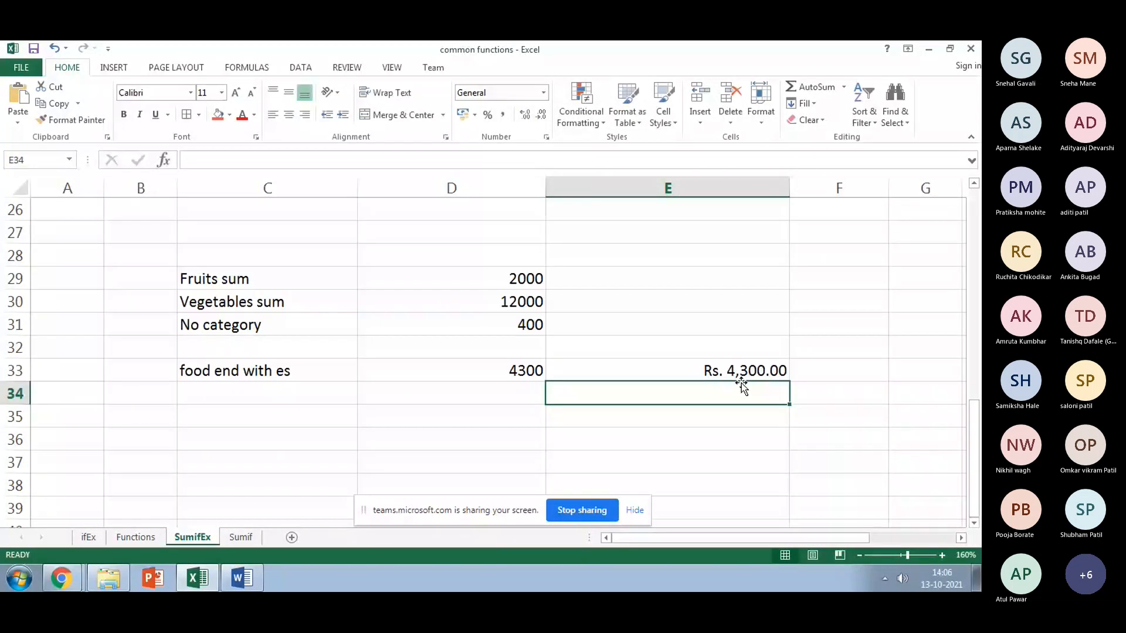
# Step: Delete the check sum and move to the Sumif sheet
pyautogui.click(739, 376)
pyautogui.press('Delete')
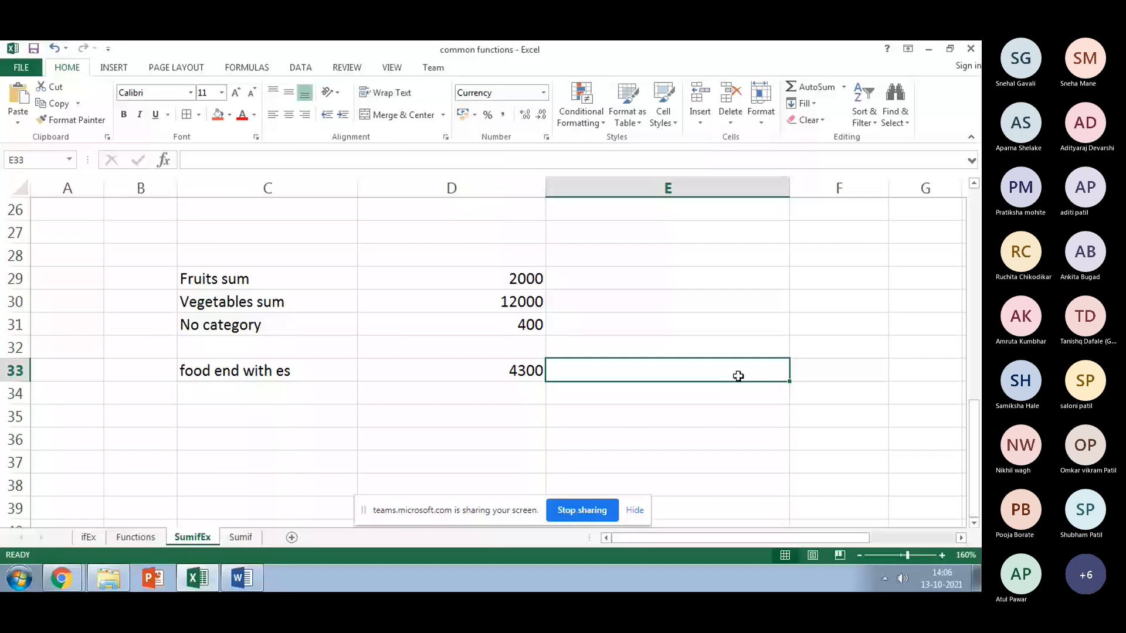
pyautogui.hotkey('ctrl', 'pagedown')
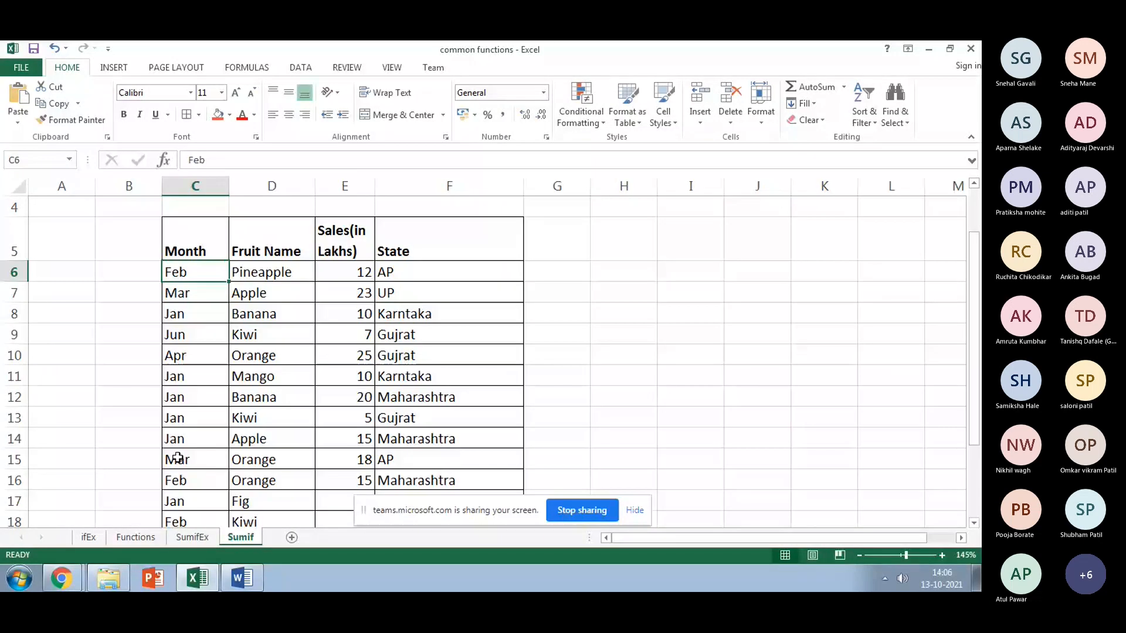
# Step: Scroll down the Sumif sheet to the Jan 62, Feb 36 and Mar 41 totals
pyautogui.scroll(-1, 178, 457)
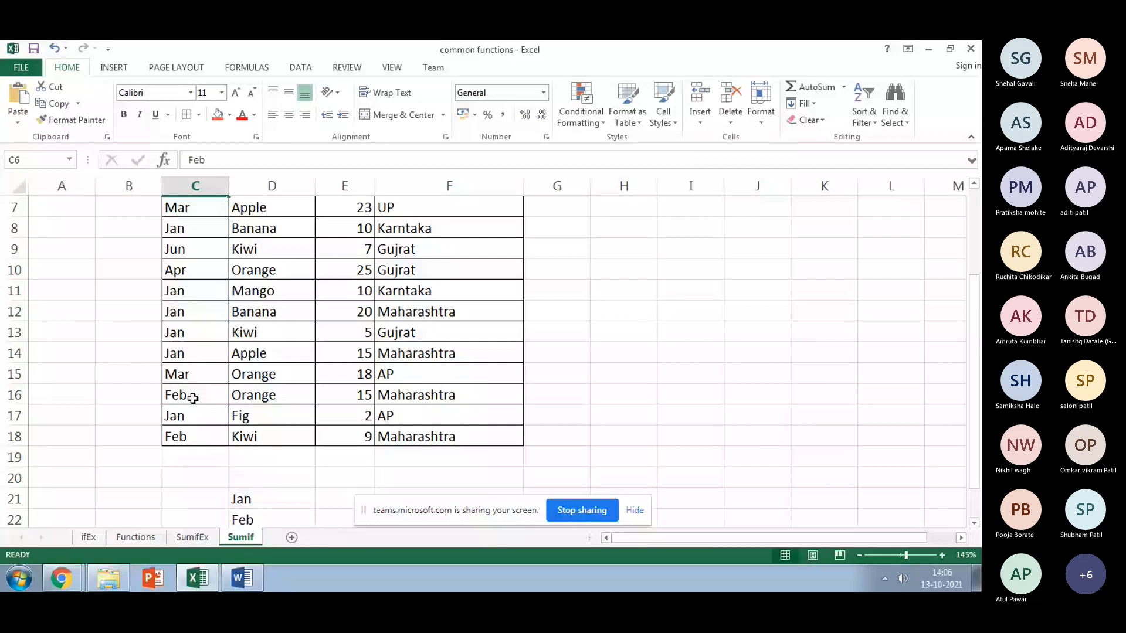
pyautogui.scroll(-2, 418, 401)
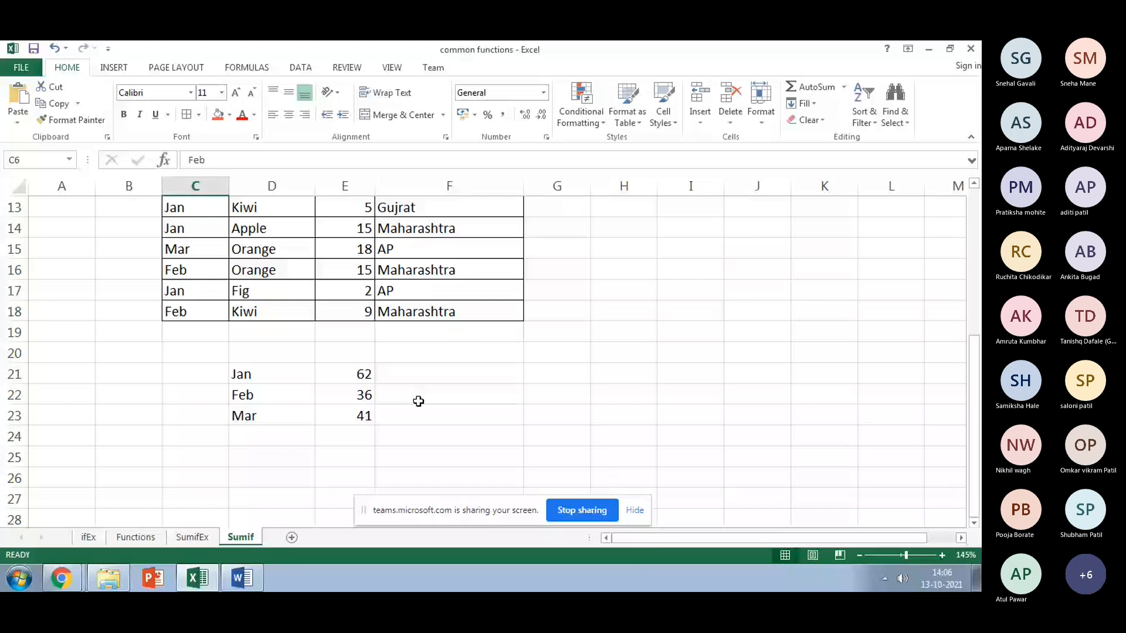
# Step: Start a SUMIF in E21 using the Month column C6:C18 as the range
pyautogui.click(345, 374)
pyautogui.write('=sun')
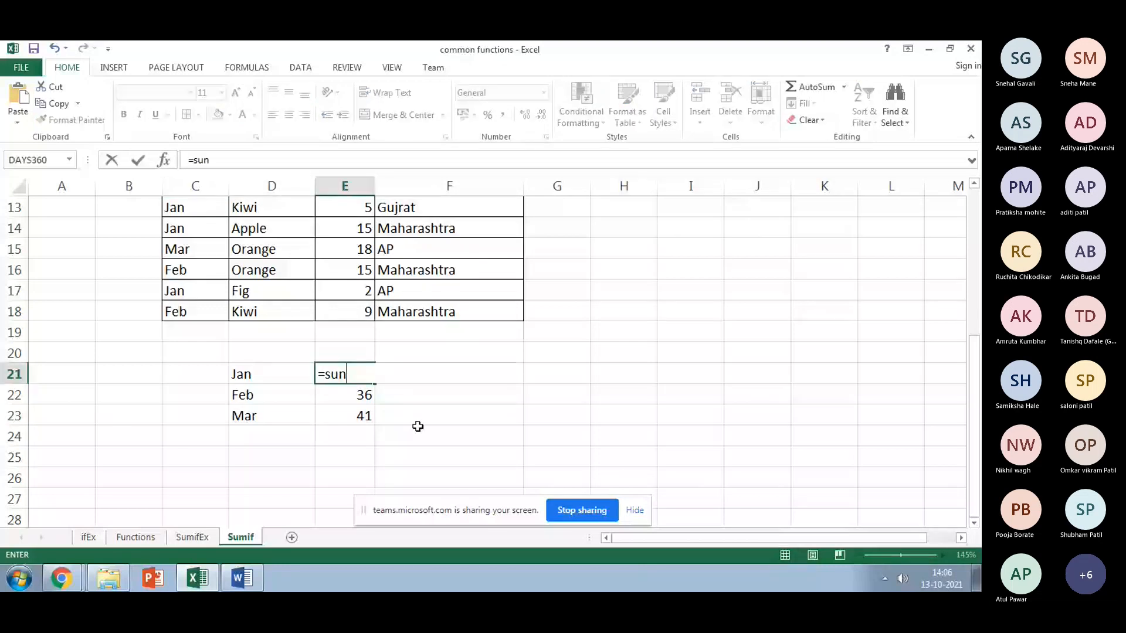
pyautogui.press('BackSpace')
pyautogui.write('mif(')
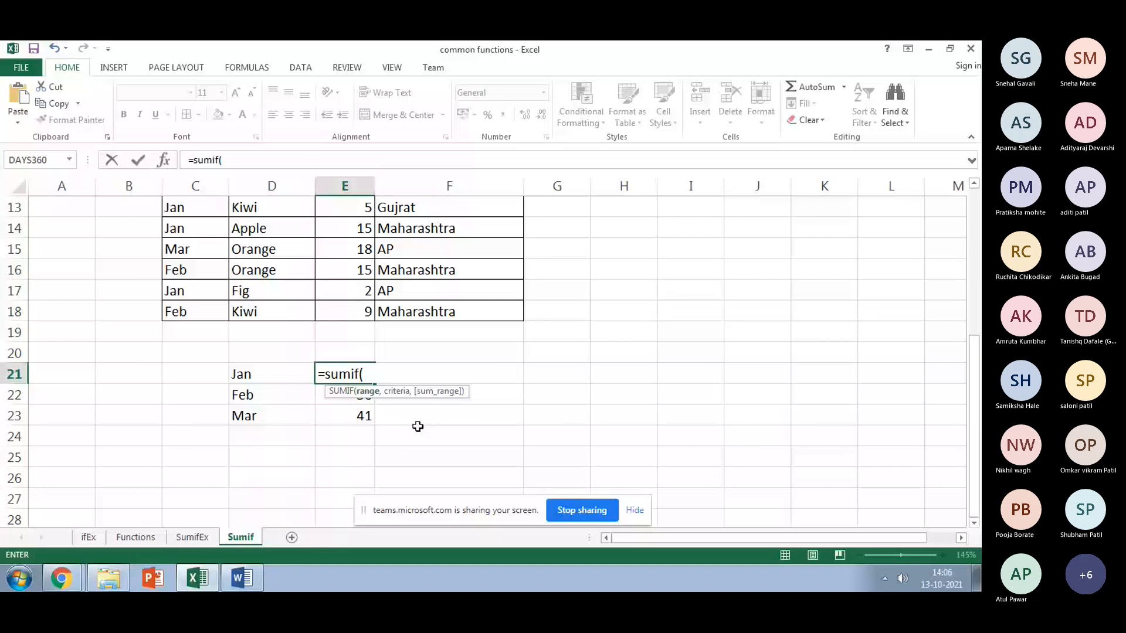
pyautogui.scroll(2, 763, 244)
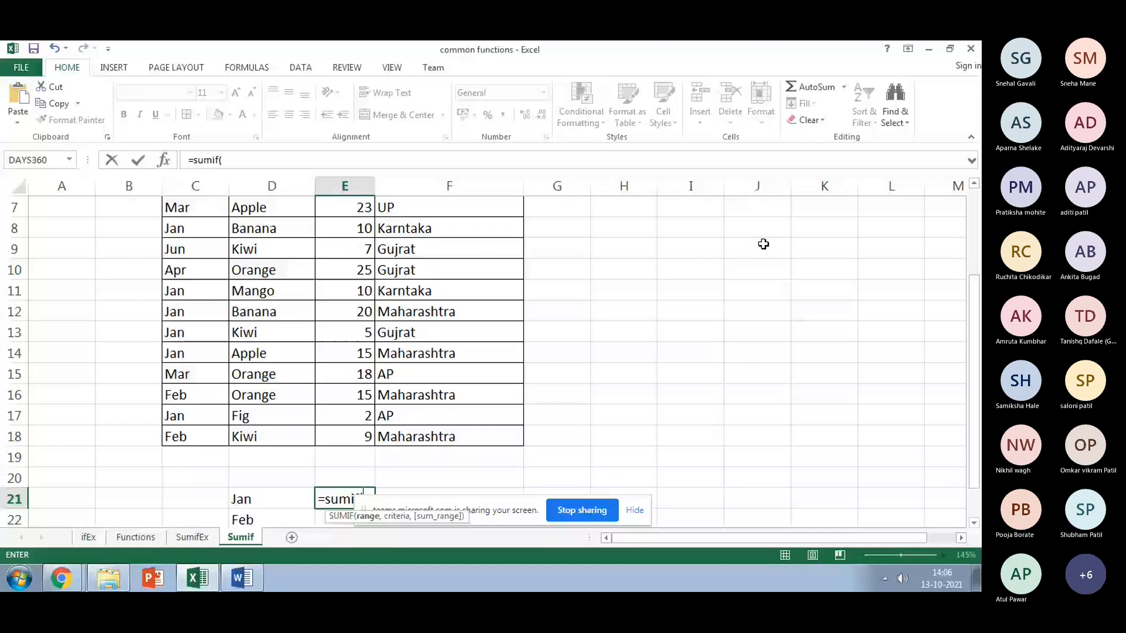
pyautogui.scroll(1, 528, 247)
pyautogui.click(196, 251)
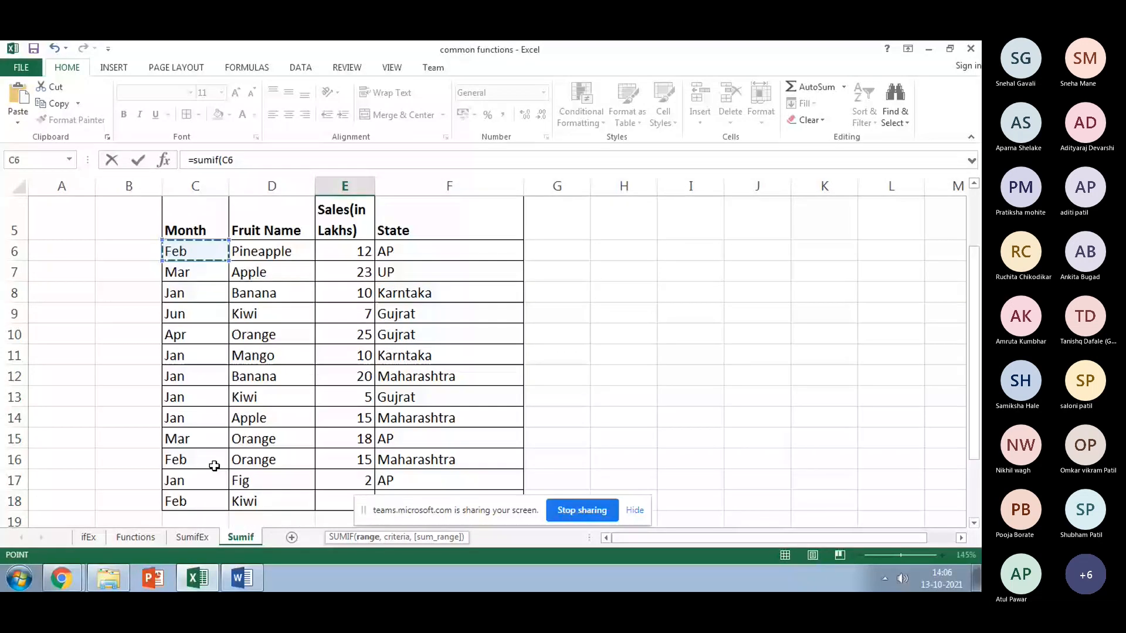
pyautogui.moveTo(214, 465); pyautogui.dragTo(199, 501)
pyautogui.write(',')
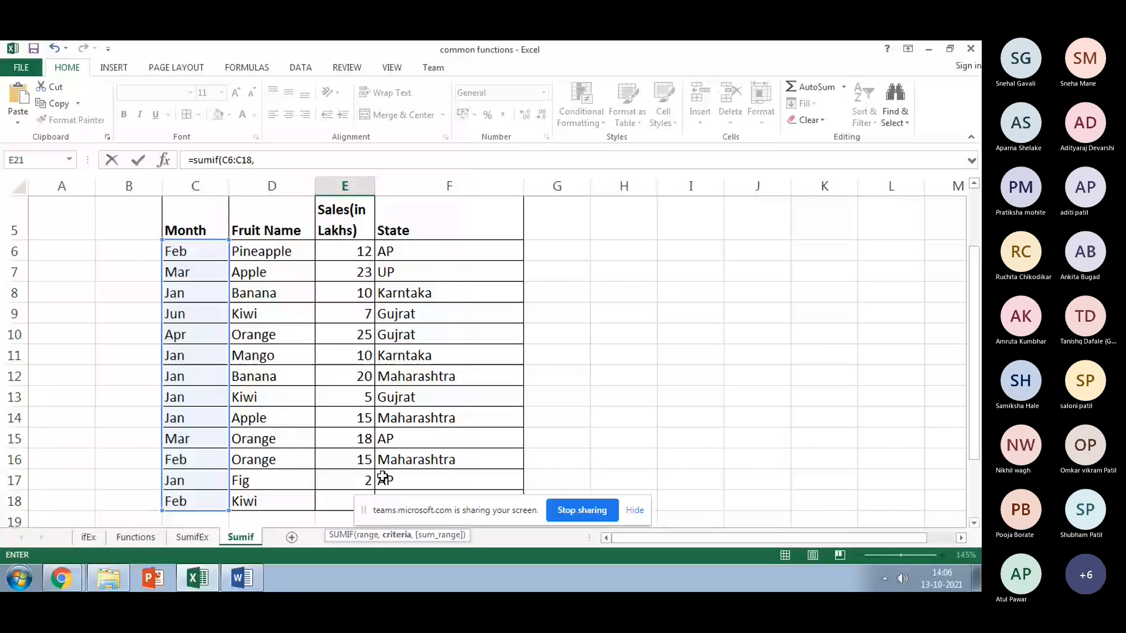
# Step: Add criterion D21 and sum range E6:E18, keeping the Jan total at 62
pyautogui.press('F2')
pyautogui.click(281, 456)
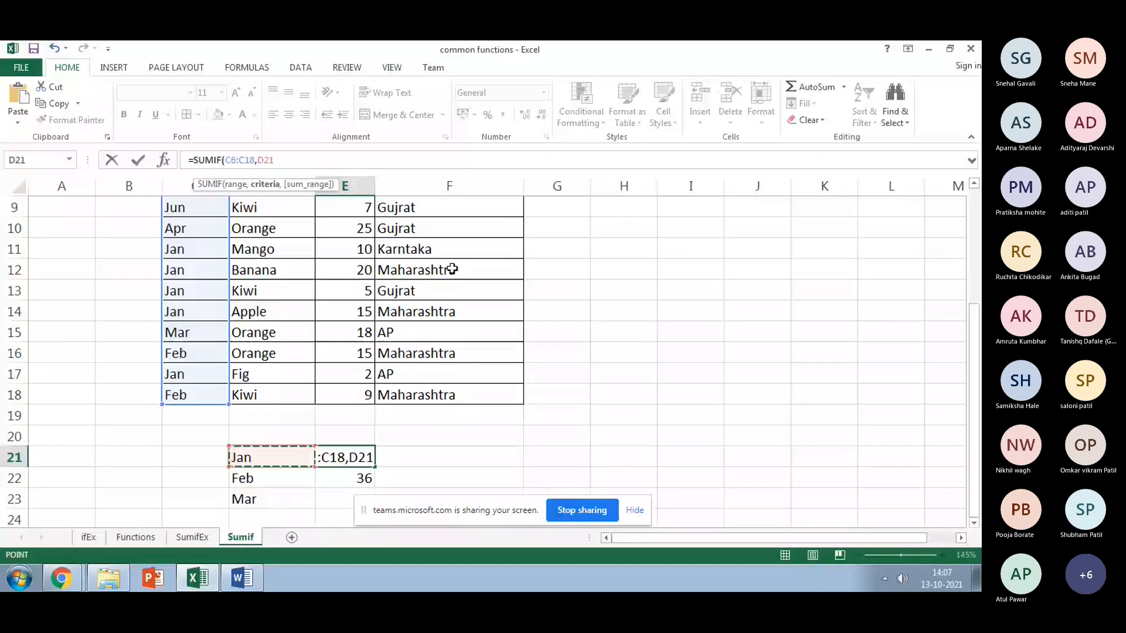
pyautogui.write(',')
pyautogui.moveTo(974, 408); pyautogui.dragTo(980, 355)
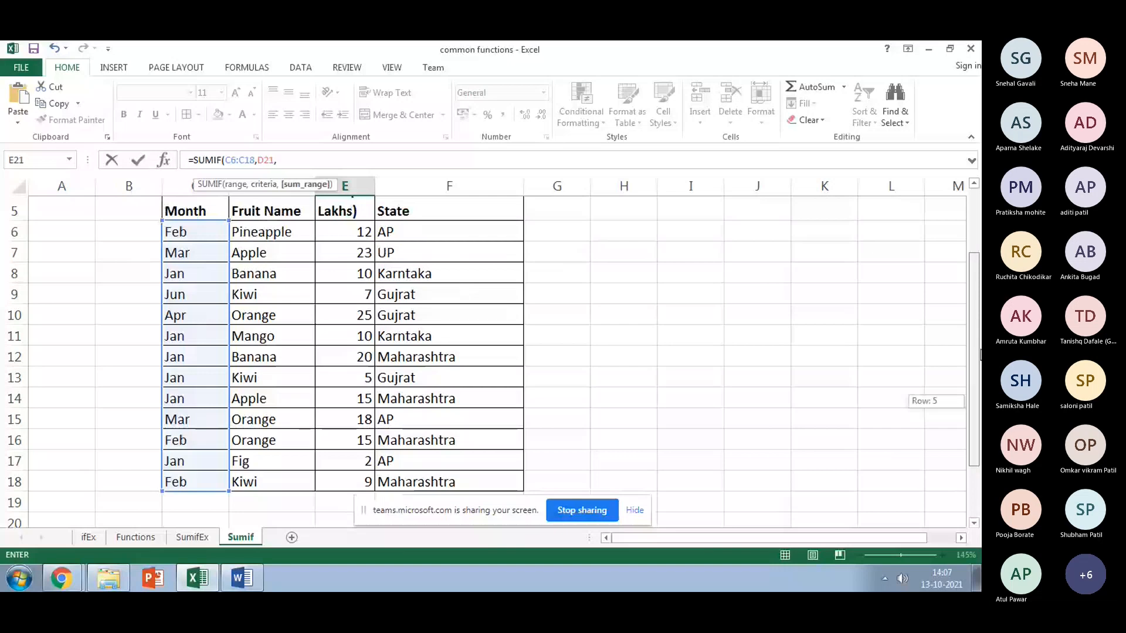
pyautogui.moveTo(980, 355); pyautogui.dragTo(974, 349)
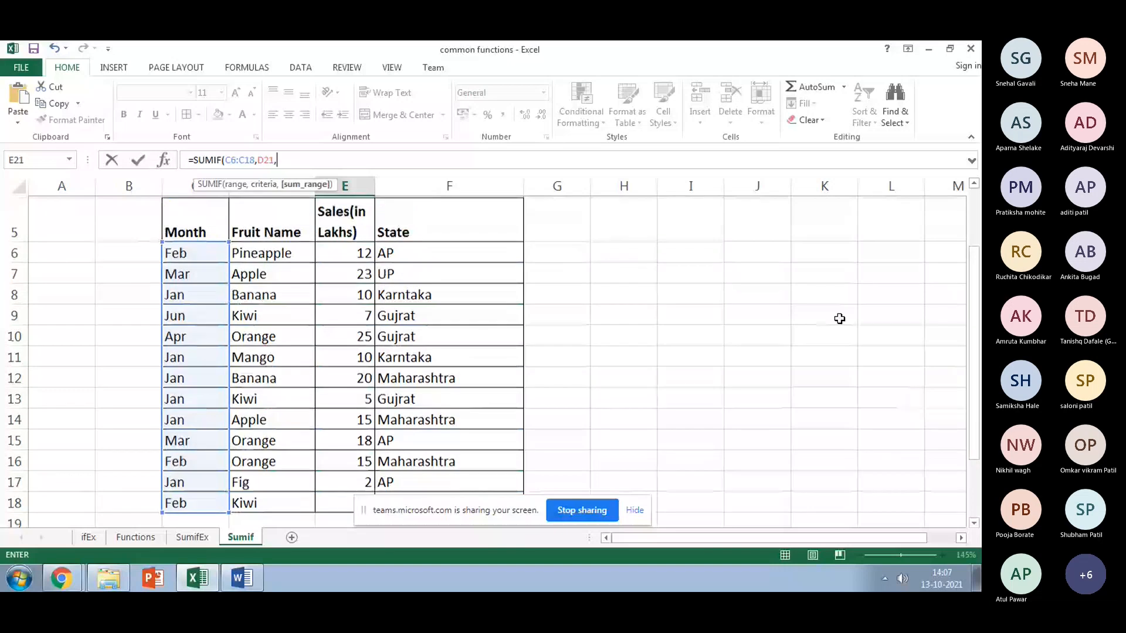
pyautogui.click(346, 253)
pyautogui.scroll(-1, 315, 428)
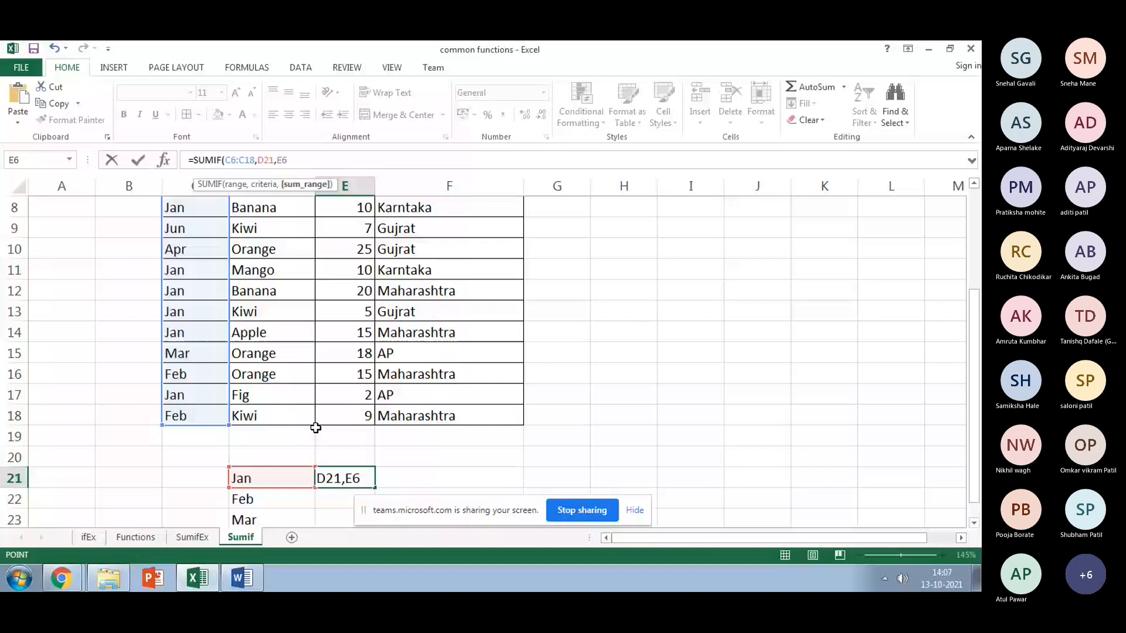
pyautogui.keyDown('shift'); pyautogui.click(346, 417); pyautogui.keyUp('shift')
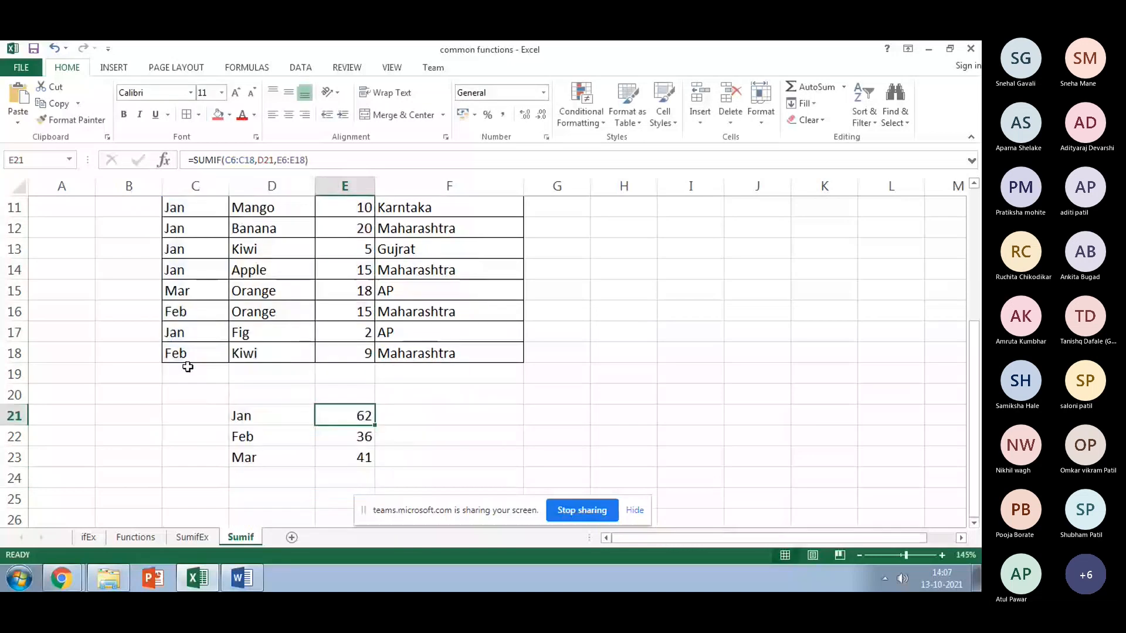
pyautogui.press('Up')
pyautogui.press('Up')
pyautogui.press('Up')
pyautogui.press('Up')
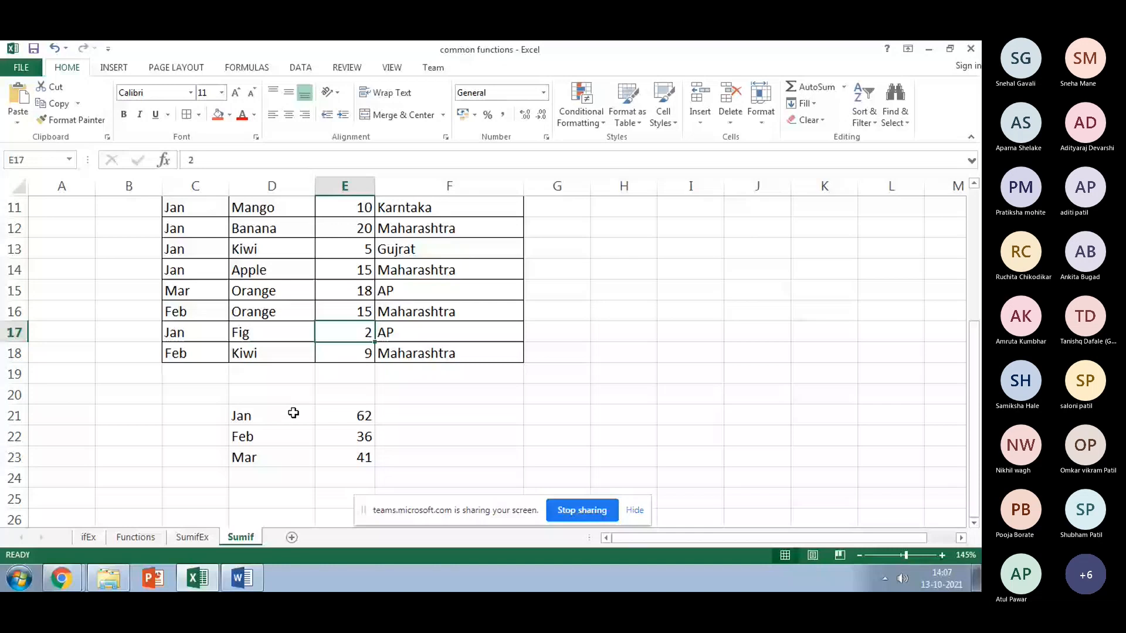
# Step: Step through the Jan sales cells in E14 and E11
pyautogui.press('Up')
pyautogui.press('Up')
pyautogui.press('Up')
pyautogui.scroll(1, 352, 352)
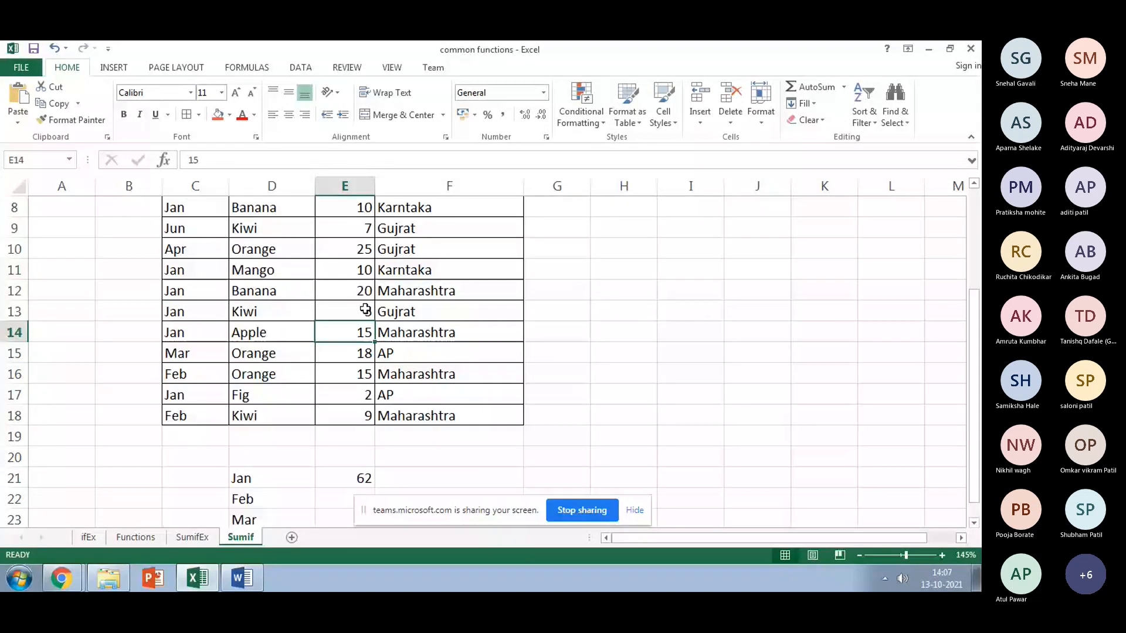
pyautogui.press('Up')
pyautogui.press('Up')
pyautogui.press('Up')
pyautogui.scroll(1, 365, 309)
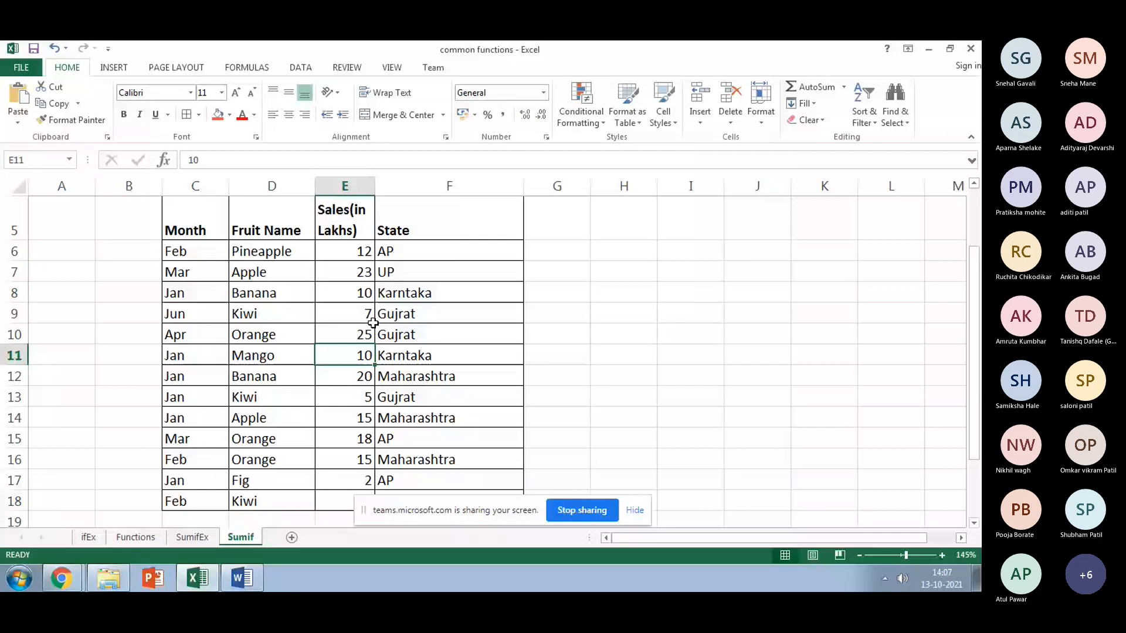
# Step: Build a check sum in H8 adding the individual Jan sales (E8, E11, E12, E13, and one more) to match 62
pyautogui.click(609, 291)
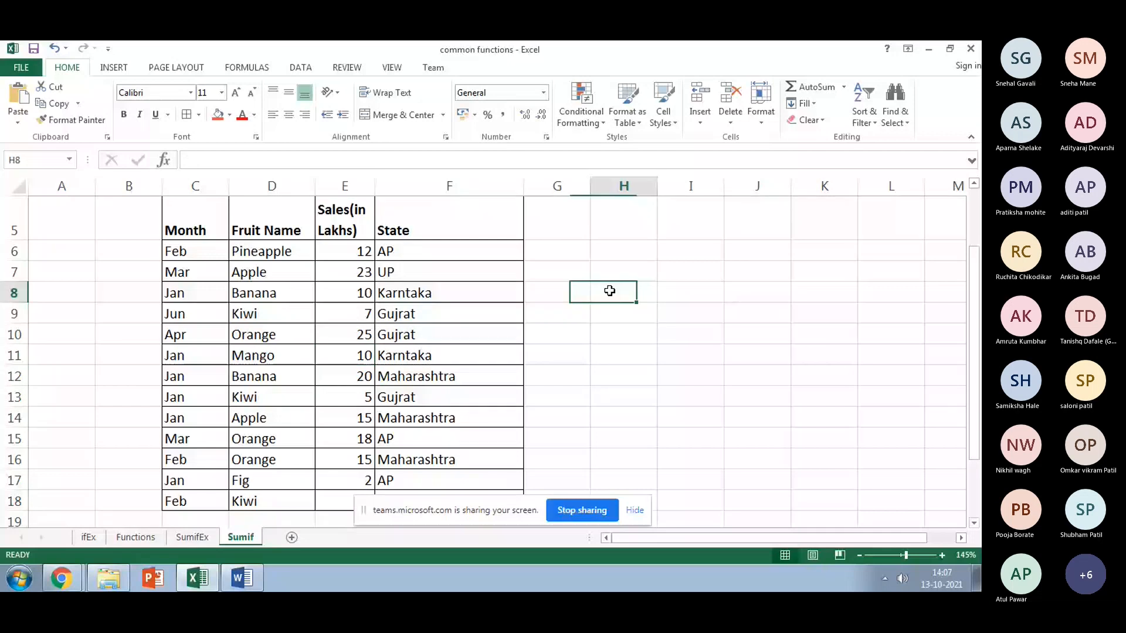
pyautogui.write('=E8+')
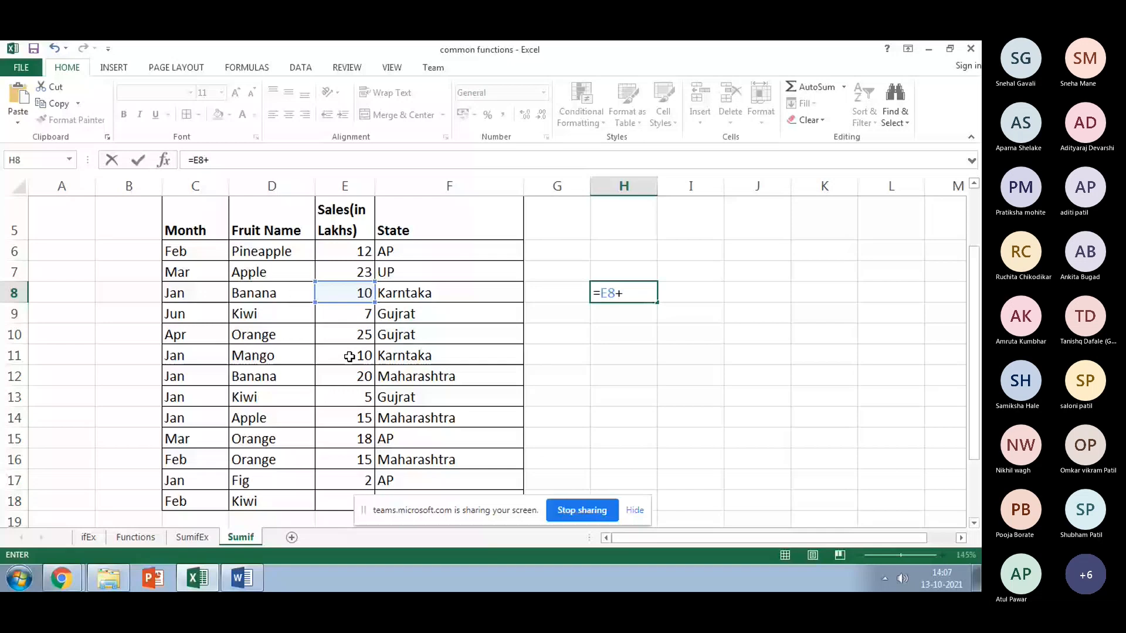
pyautogui.click(349, 357)
pyautogui.write('+')
pyautogui.click(352, 377)
pyautogui.write('+')
pyautogui.click(356, 398)
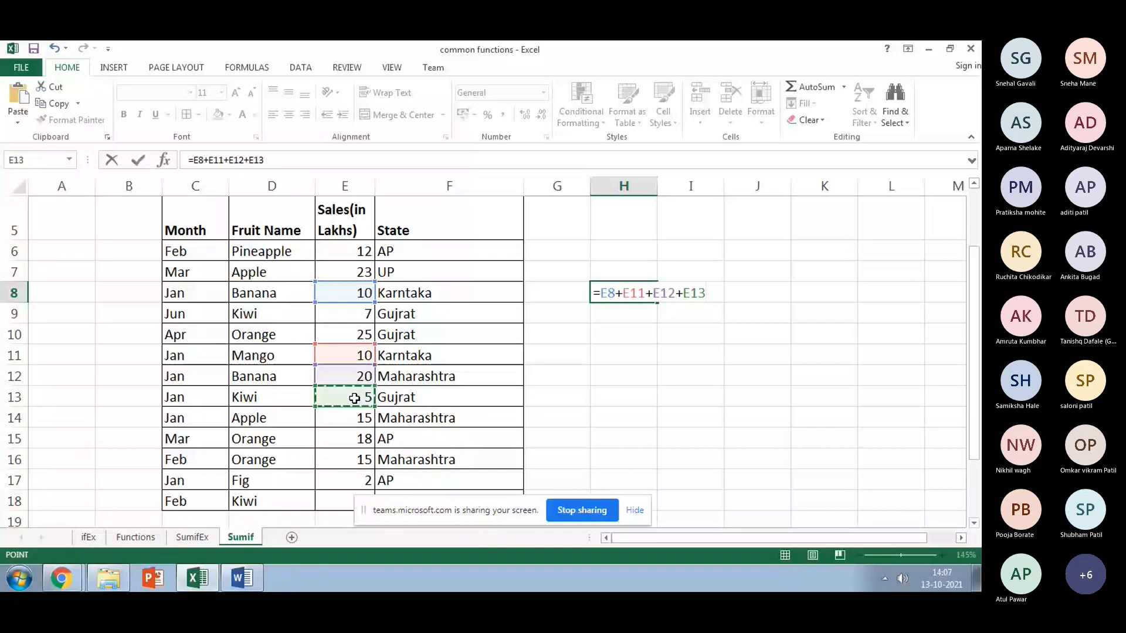
pyautogui.write('+')
pyautogui.click(351, 479)
pyautogui.press('Return')
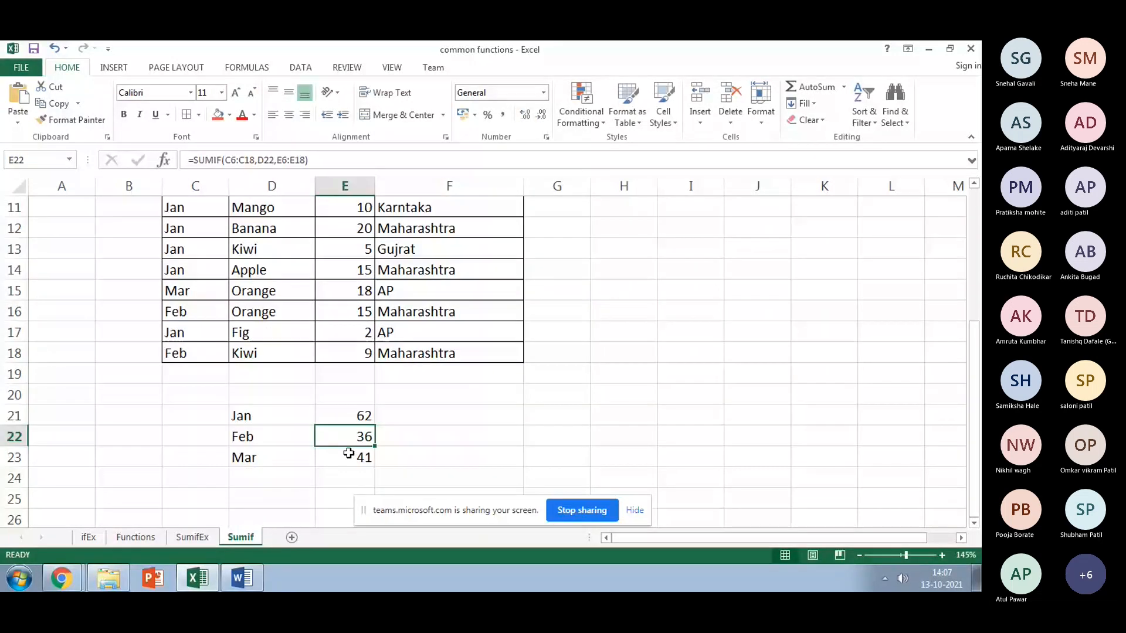
# Step: Start the Feb SUMIF formula in E22 with the month range C6:C18
pyautogui.write('=s')
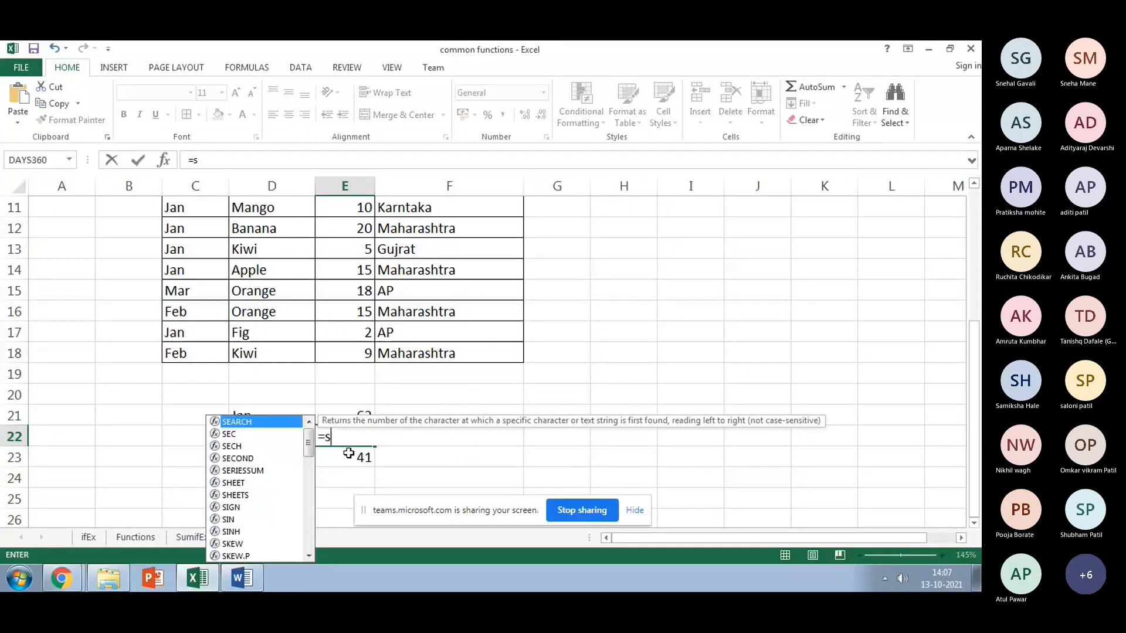
pyautogui.write('umi')
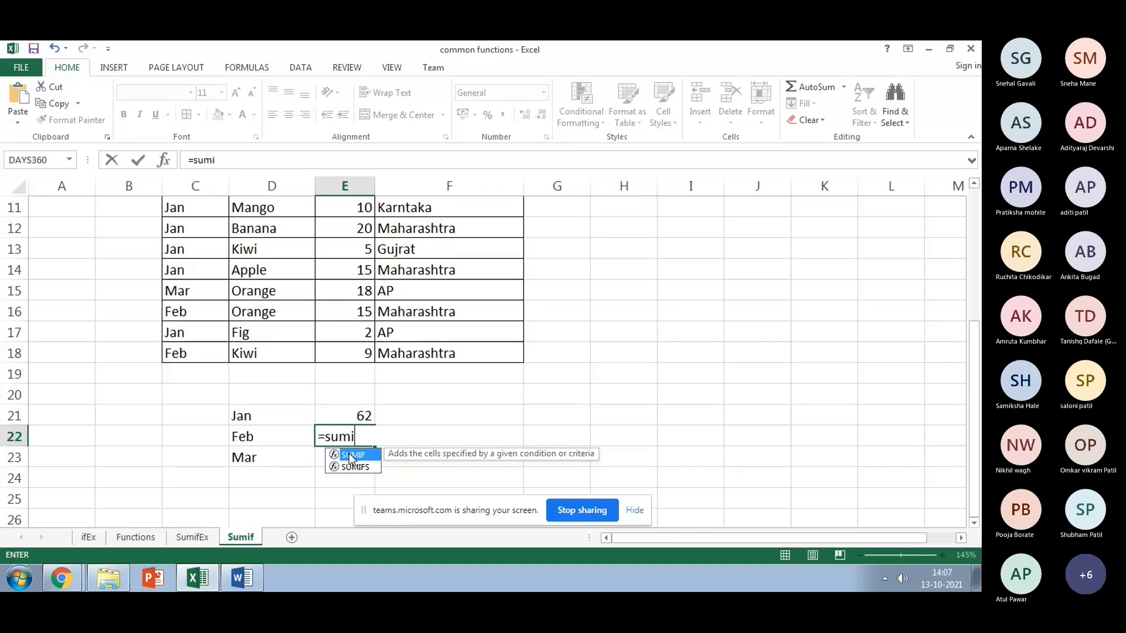
pyautogui.write('f(')
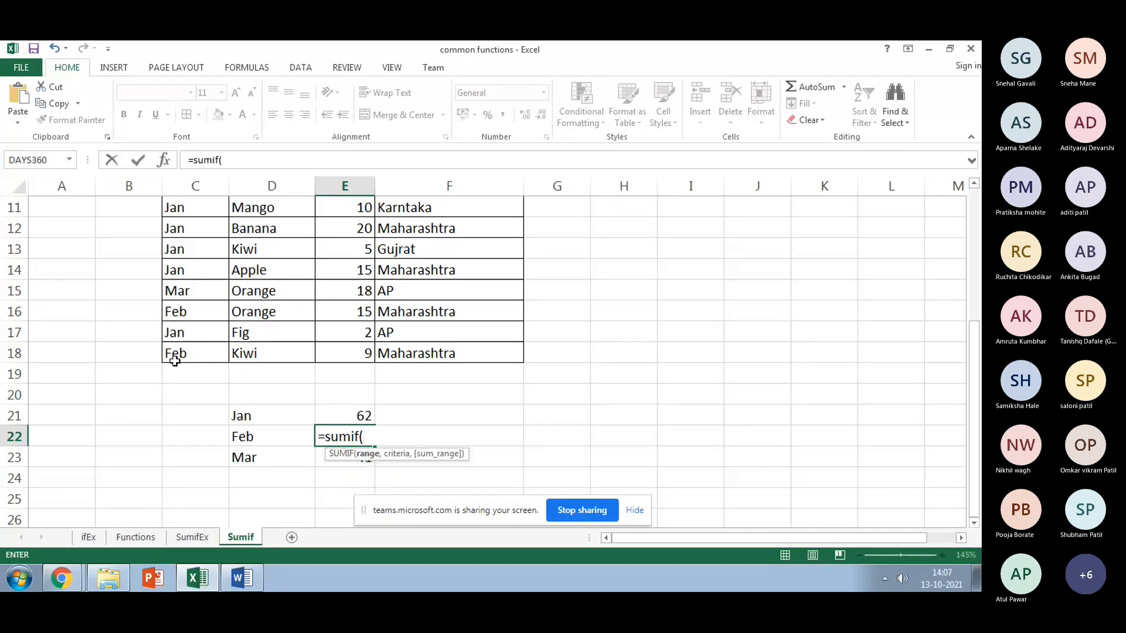
pyautogui.click(174, 360)
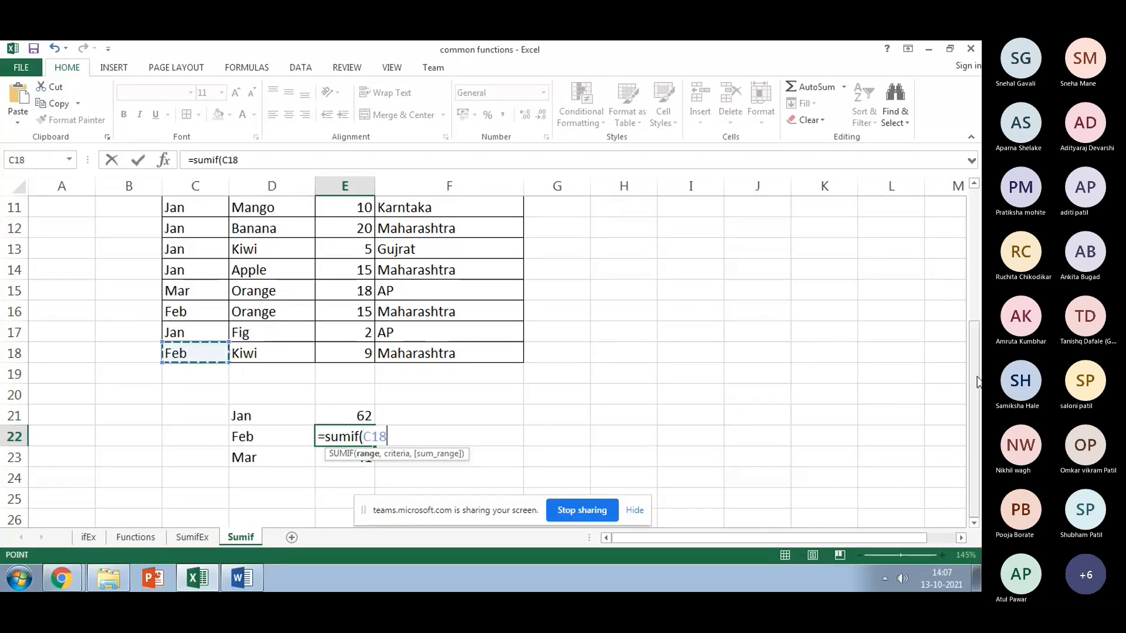
pyautogui.scroll(2, 978, 381)
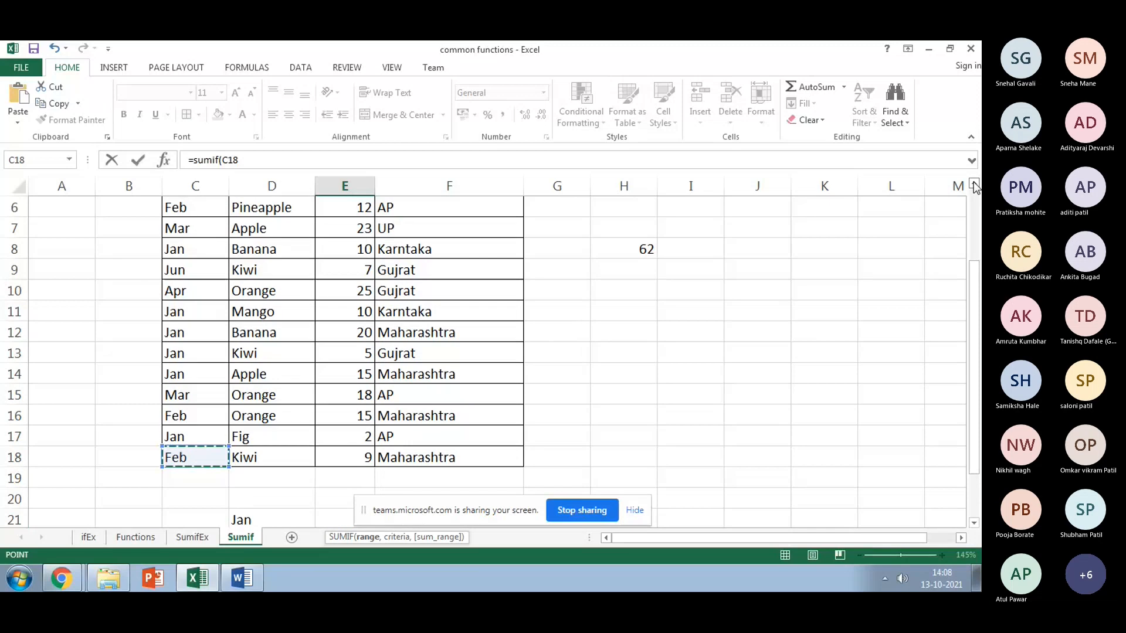
pyautogui.keyDown('shift'); pyautogui.click(176, 252); pyautogui.keyUp('shift')
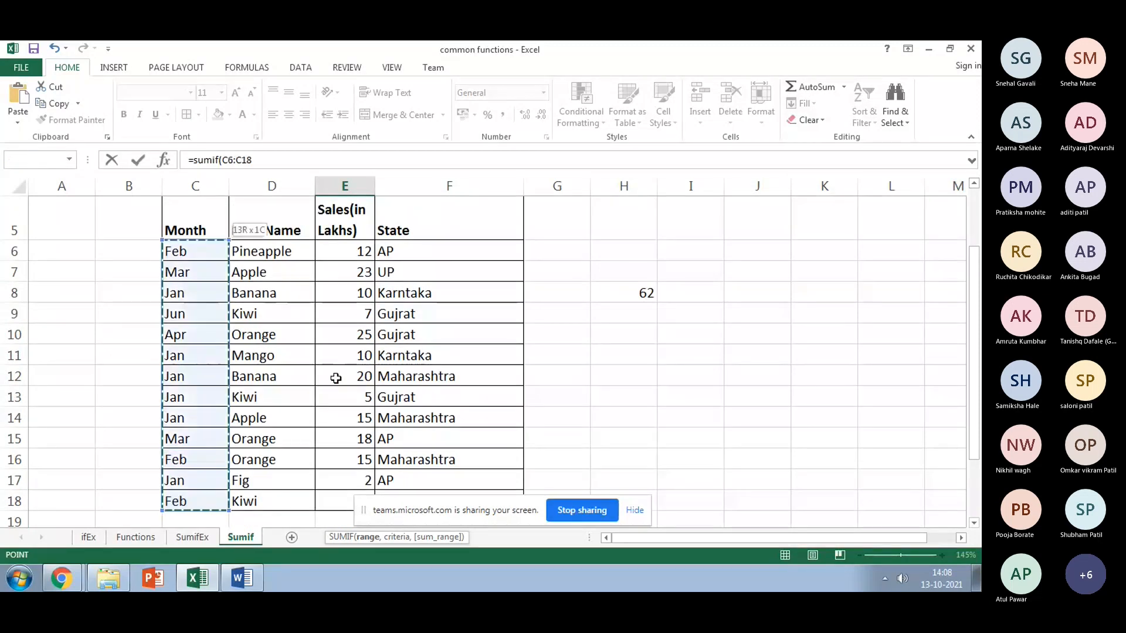
pyautogui.write(')')
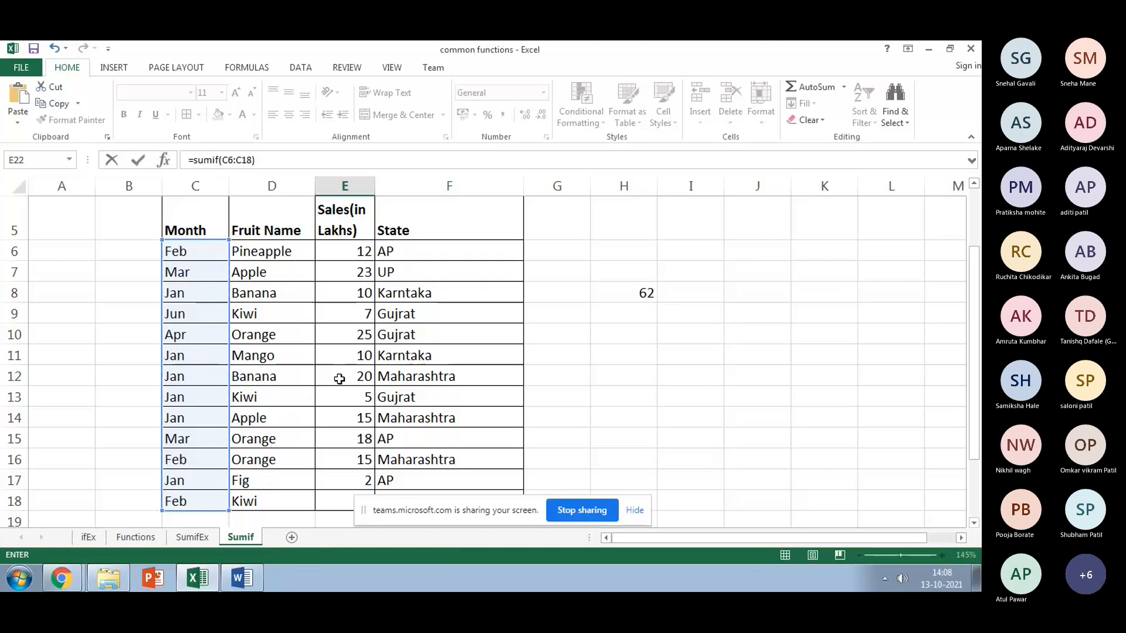
pyautogui.moveTo(974, 330); pyautogui.dragTo(974, 387)
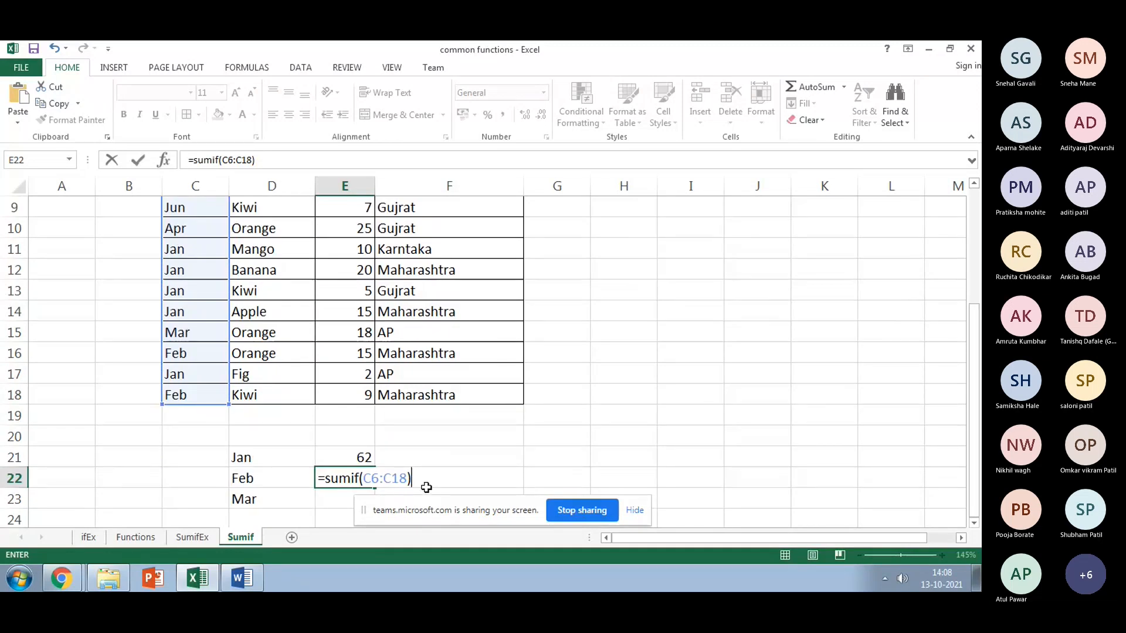
pyautogui.press('BackSpace')
pyautogui.write(',')
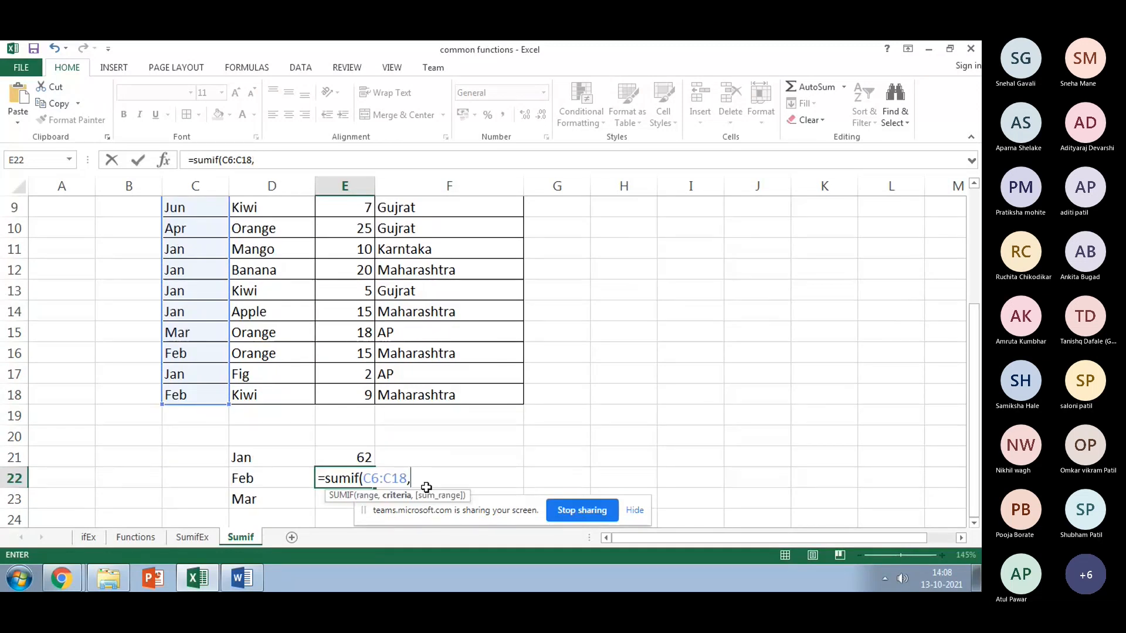
# Step: Finish the Feb formula with criterion D22 and sum range E6:E18, giving 36
pyautogui.click(240, 477)
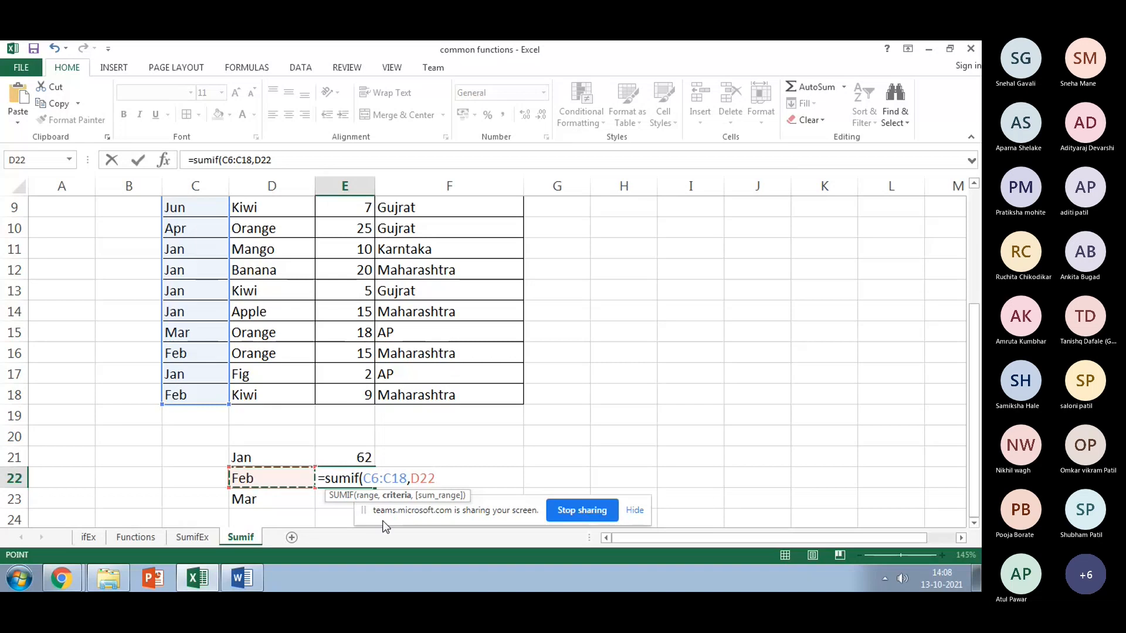
pyautogui.write(',')
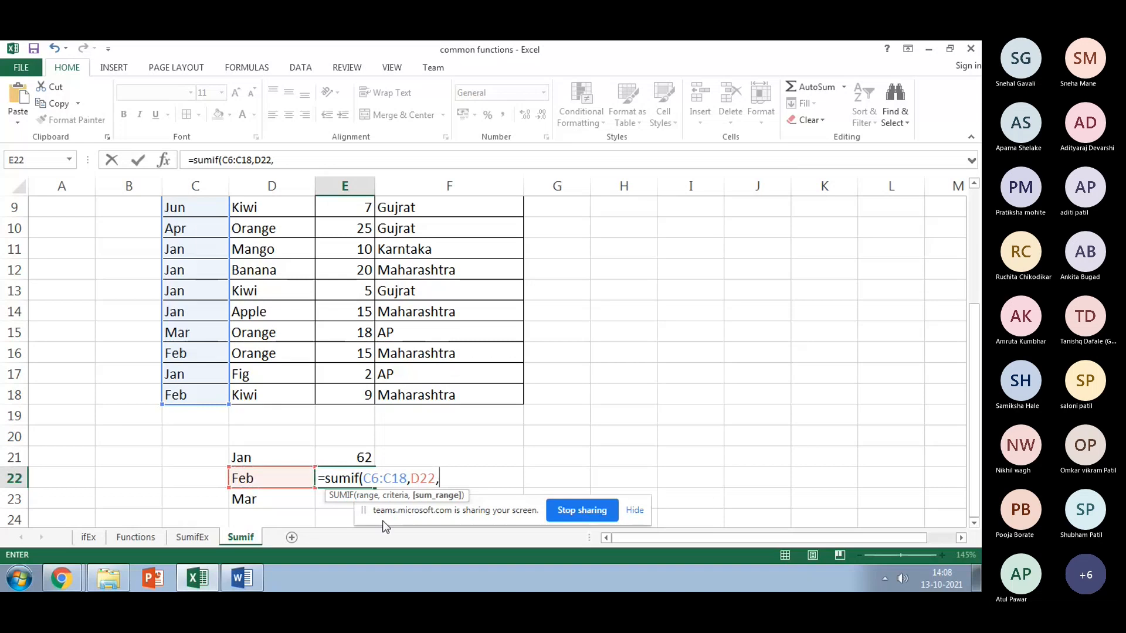
pyautogui.click(349, 393)
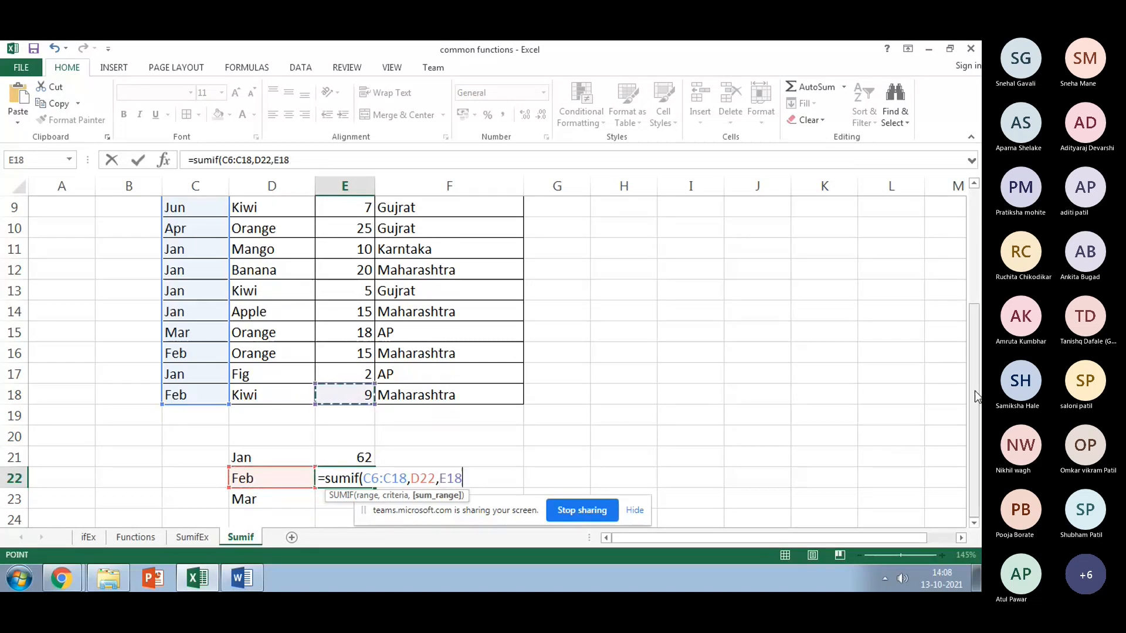
pyautogui.moveTo(976, 396); pyautogui.dragTo(974, 324)
pyautogui.keyDown('shift'); pyautogui.click(338, 276); pyautogui.keyUp('shift')
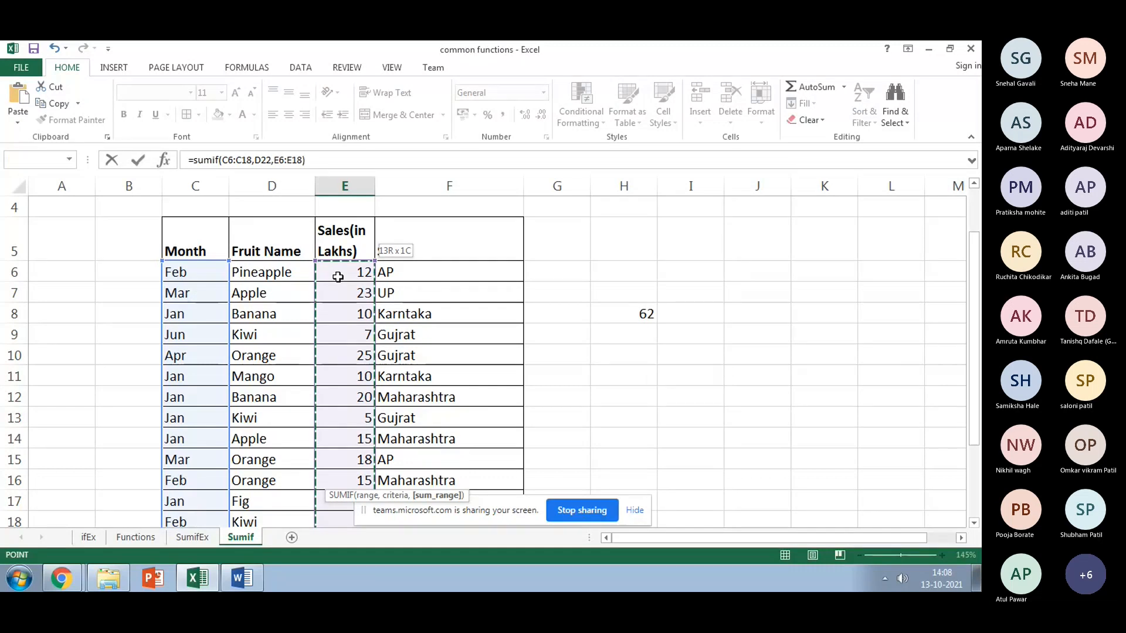
pyautogui.press('Return')
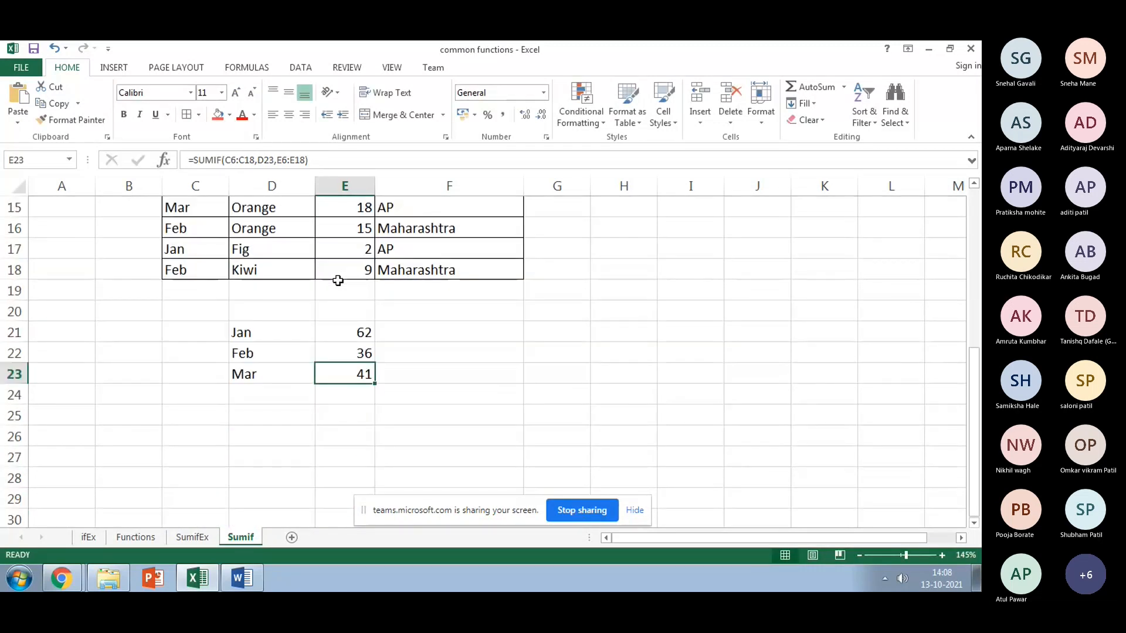
pyautogui.click(325, 154)
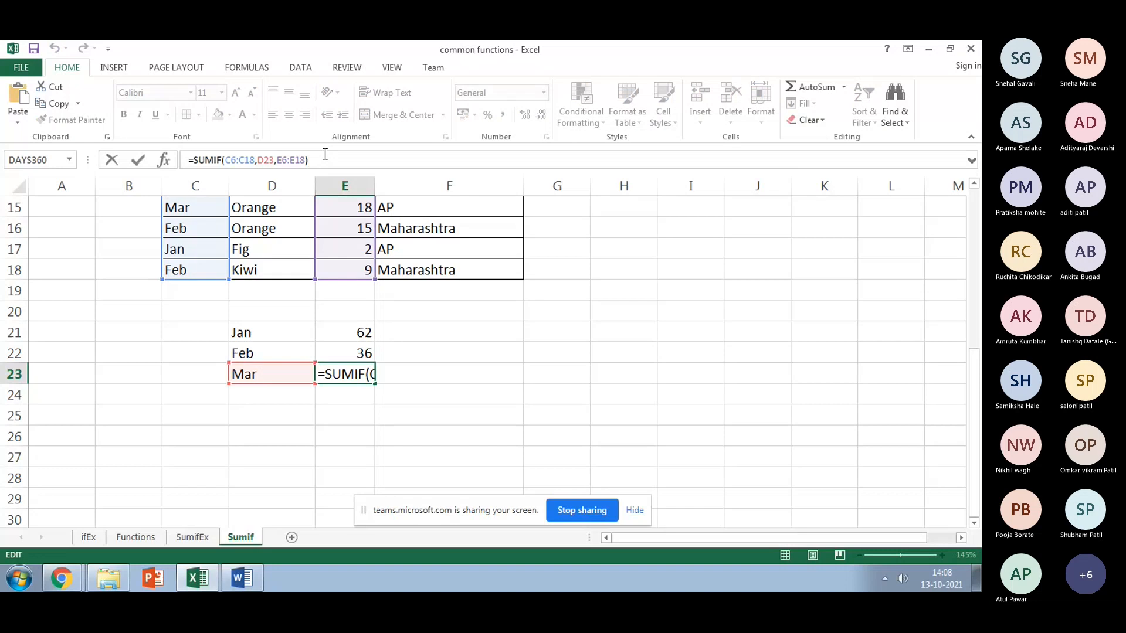
pyautogui.doubleClick(265, 160)
pyautogui.click(286, 473)
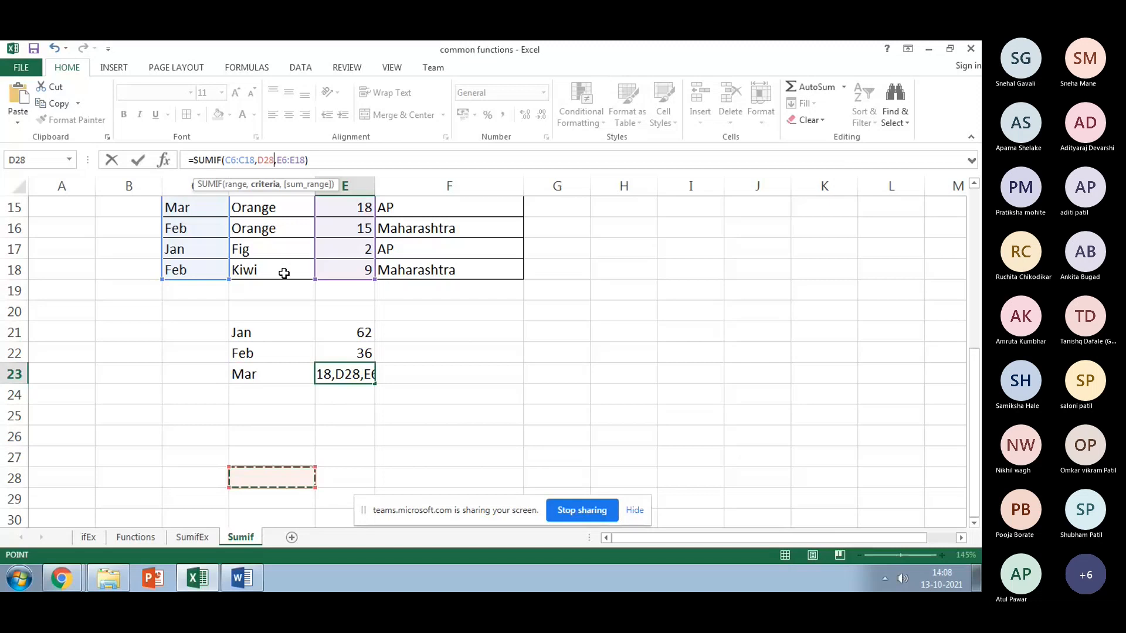
pyautogui.press('BackSpace')
pyautogui.press('BackSpace')
pyautogui.press('BackSpace')
pyautogui.click(259, 373)
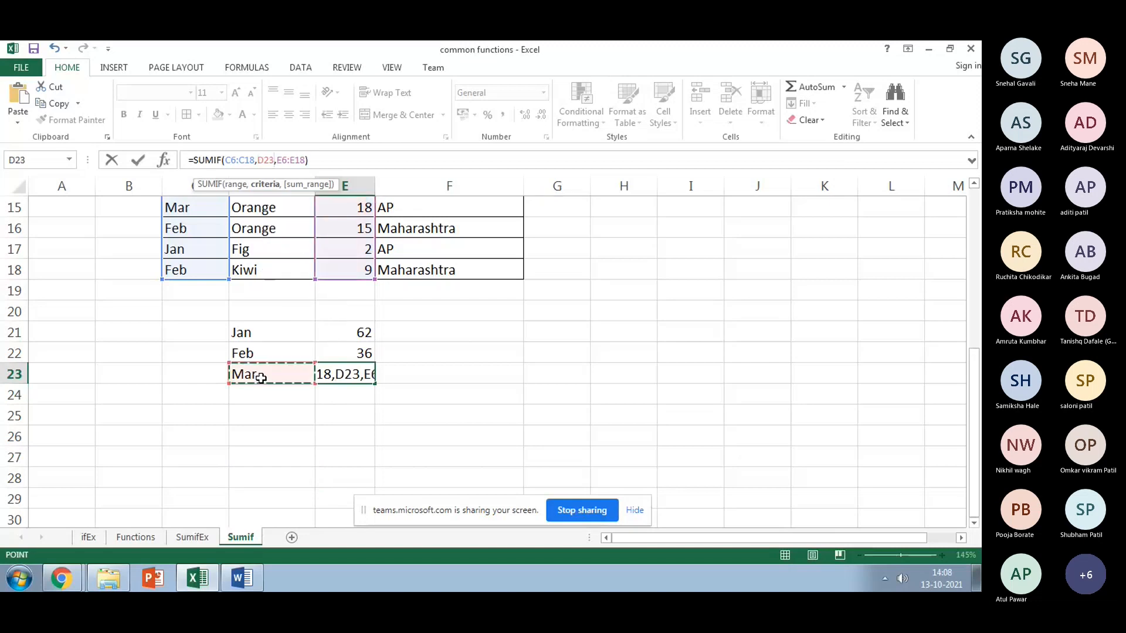
pyautogui.press('Return')
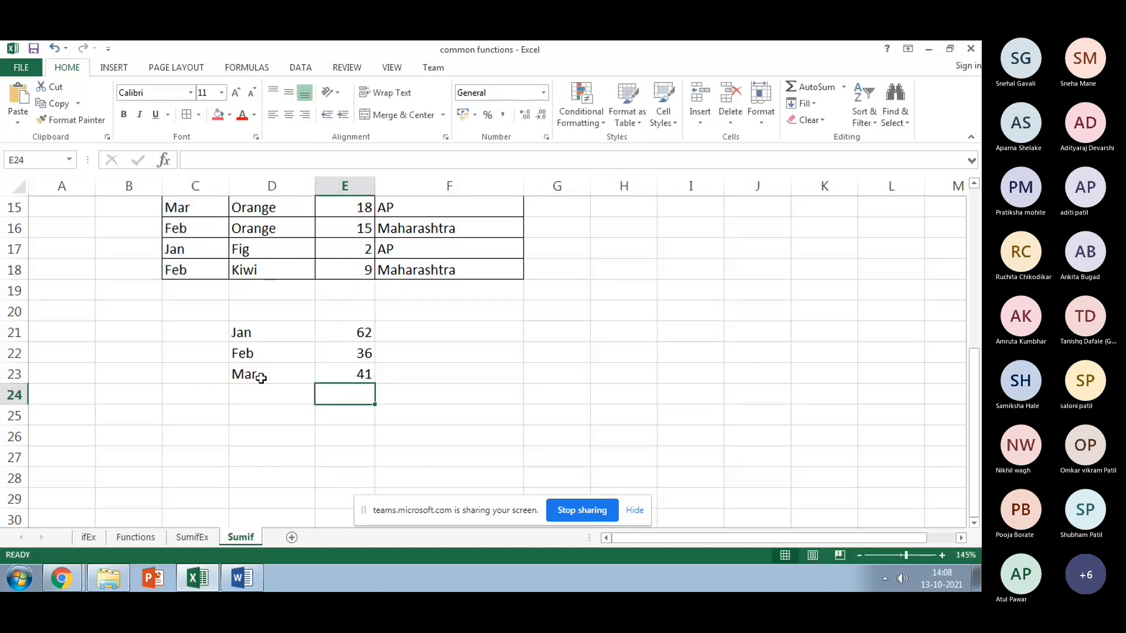
pyautogui.click(366, 460)
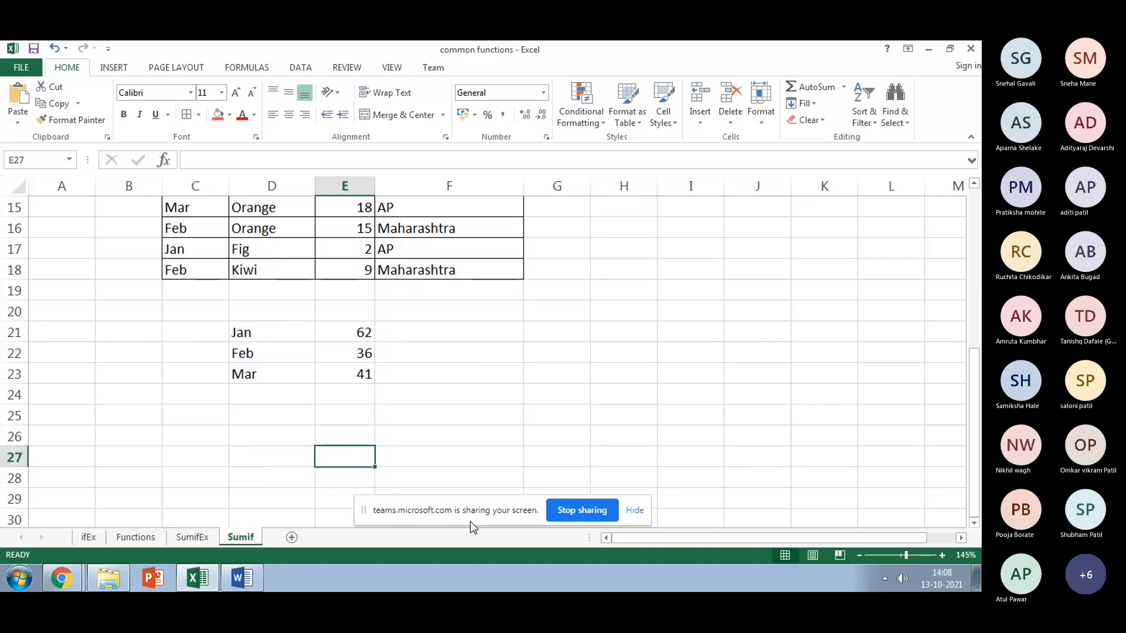
# Step: Enter =SUMIF(C6:C18,"apr",E6:E18) in E27 for the Apr total of 25
pyautogui.write('=sumi')
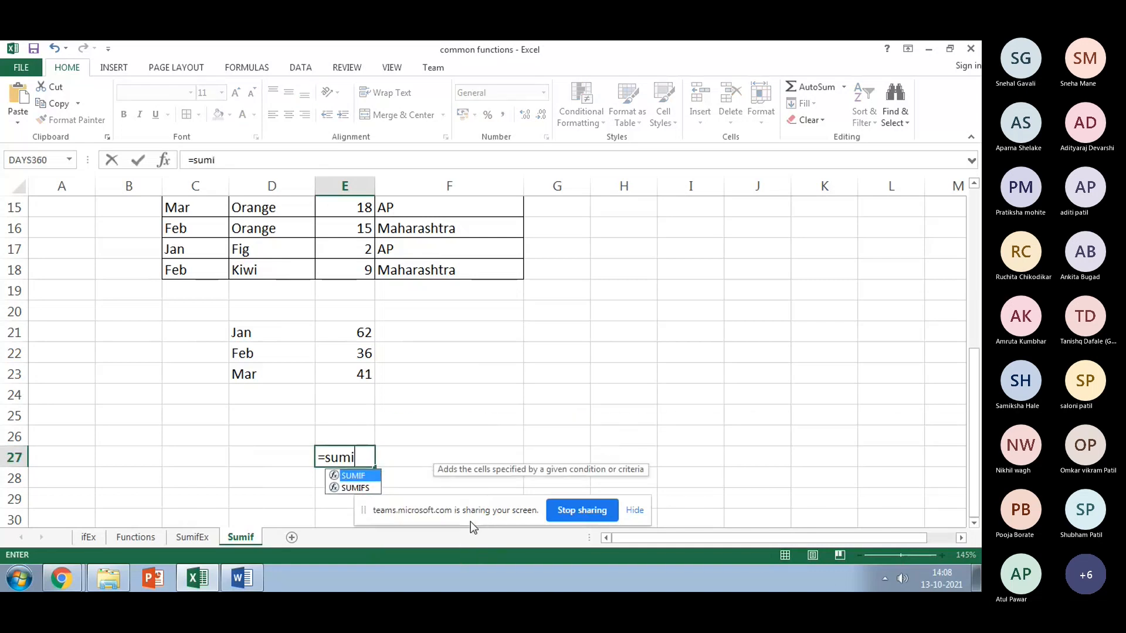
pyautogui.write('f(')
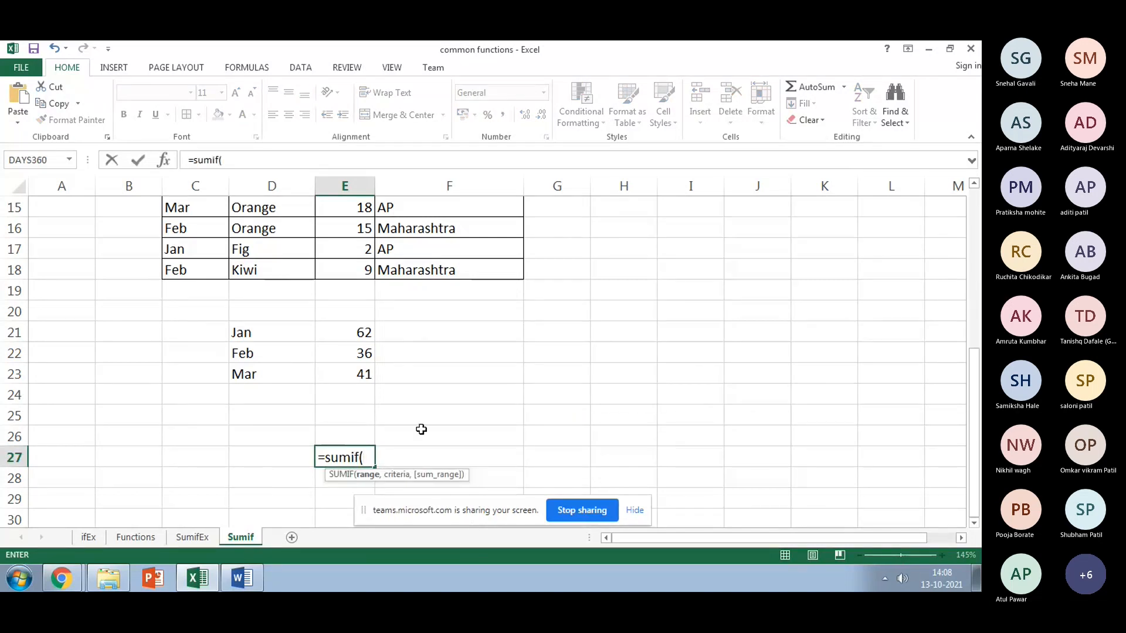
pyautogui.click(203, 265)
pyautogui.scroll(3, 203, 264)
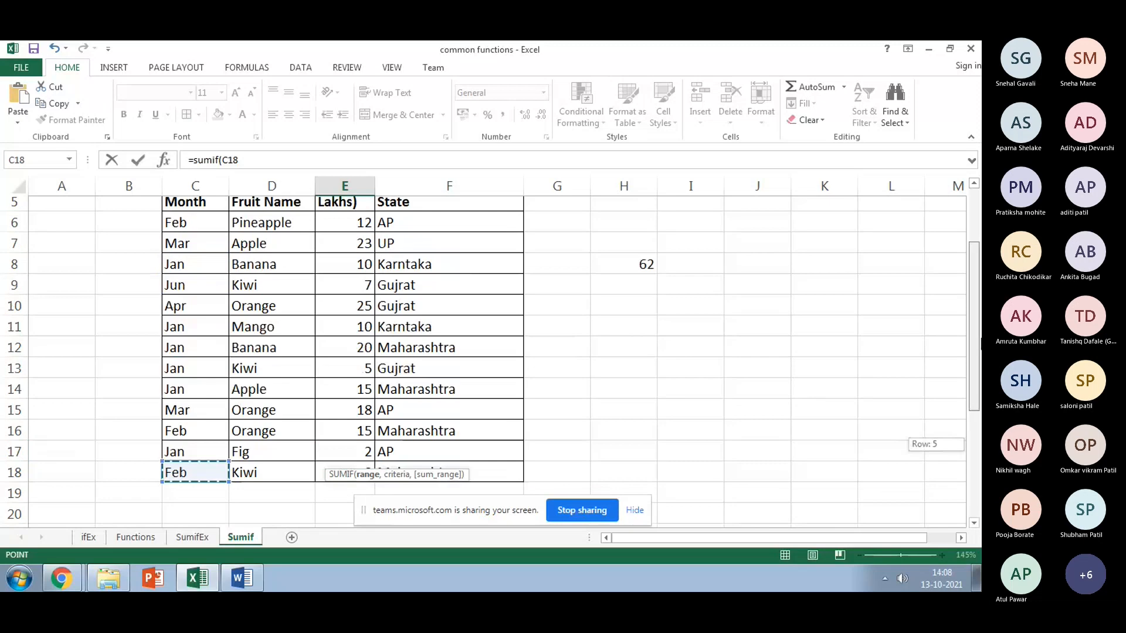
pyautogui.doubleClick(974, 184)
pyautogui.keyDown('shift'); pyautogui.click(192, 270); pyautogui.keyUp('shift')
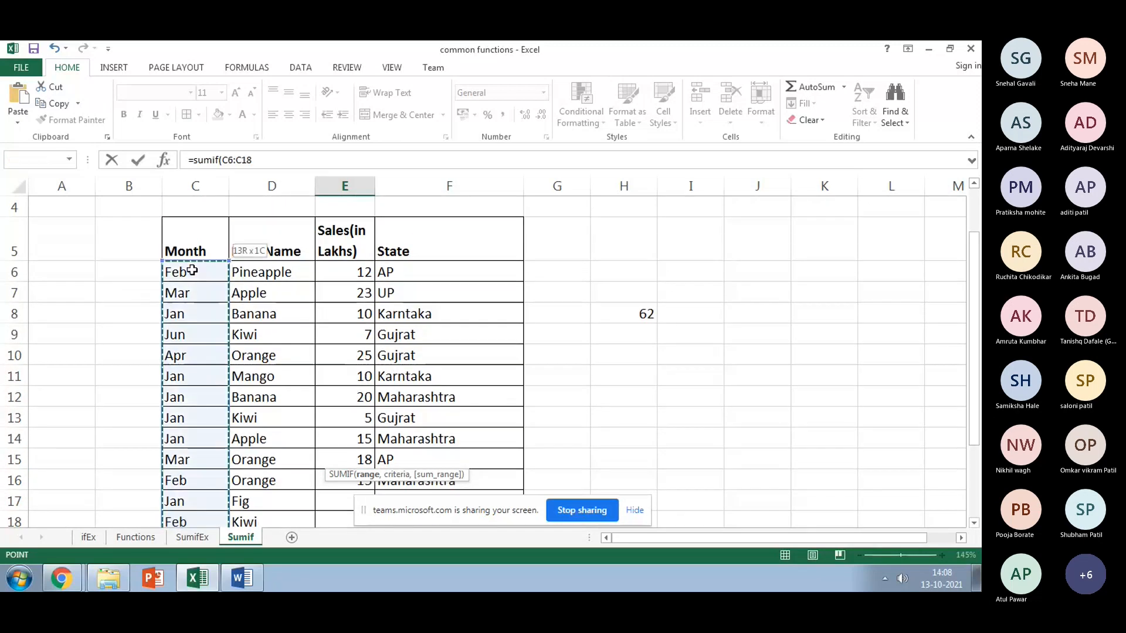
pyautogui.write(',"ap')
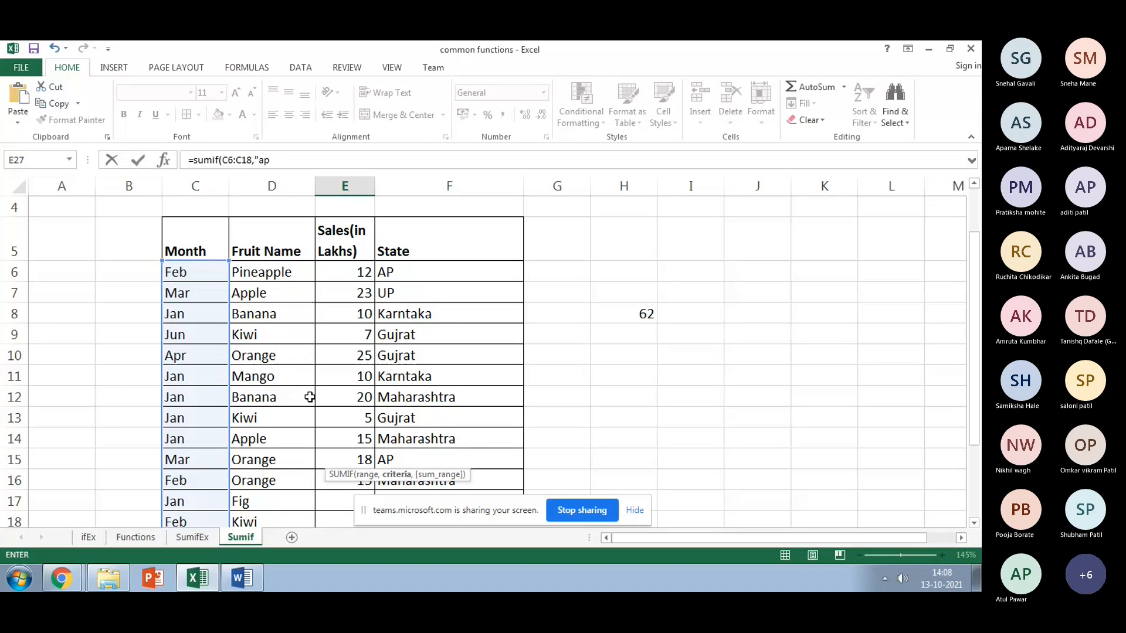
pyautogui.write('r",')
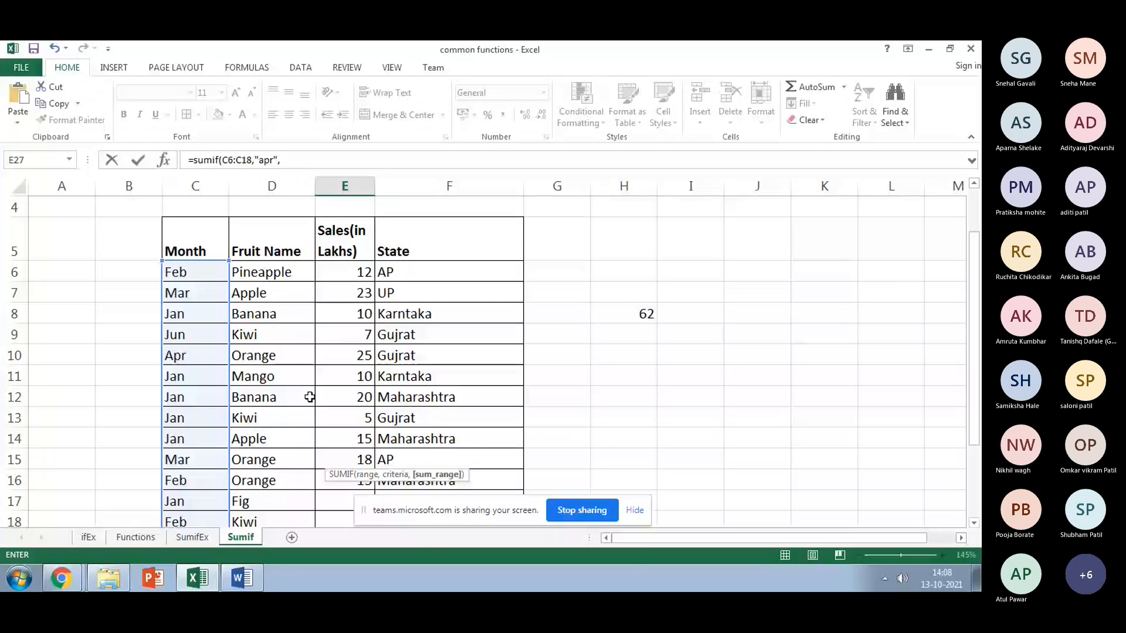
pyautogui.moveTo(344, 272); pyautogui.dragTo(345, 395)
pyautogui.write(')')
pyautogui.press('Return')
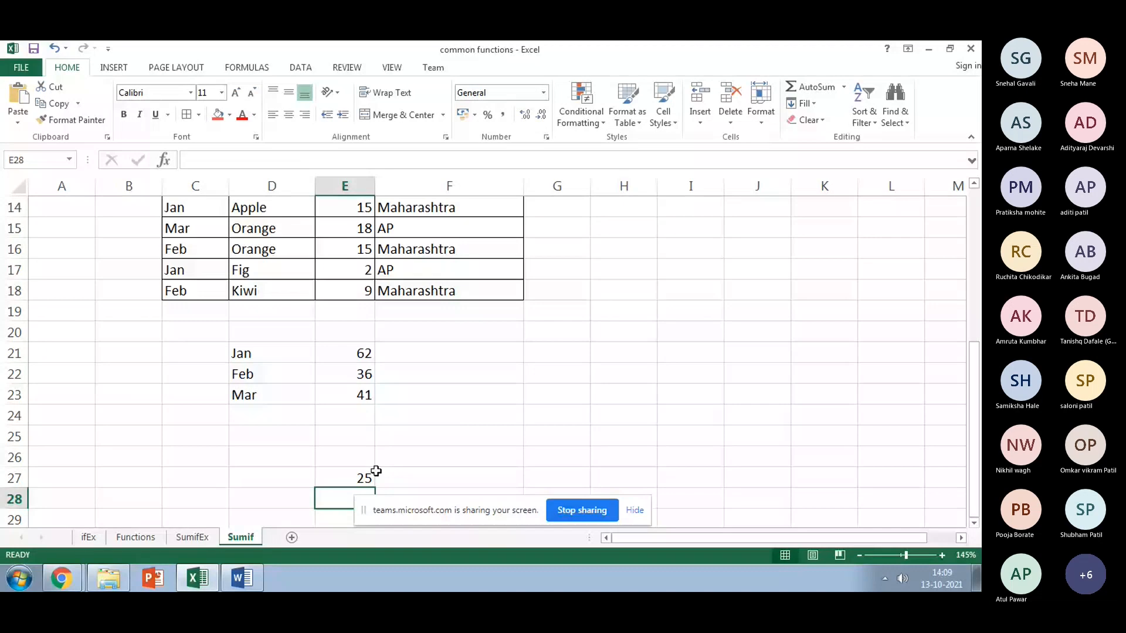
# Step: Label the new total 'Apr' in D27
pyautogui.press('Up')
pyautogui.press('Left')
pyautogui.write('Apr')
pyautogui.press('Return')
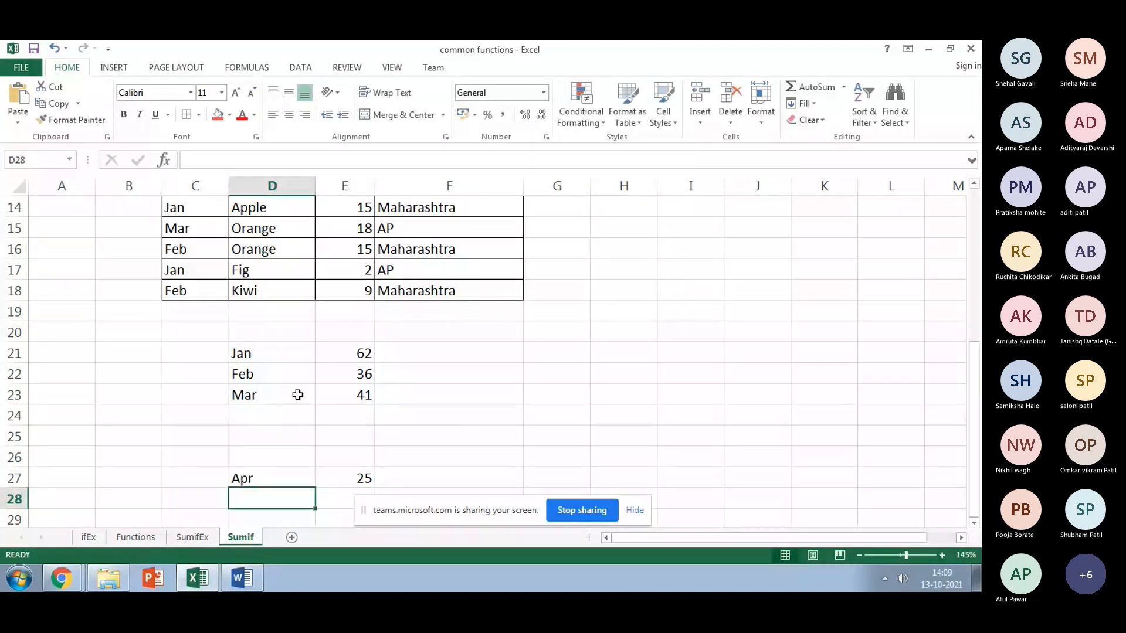
pyautogui.scroll(-1, 298, 395)
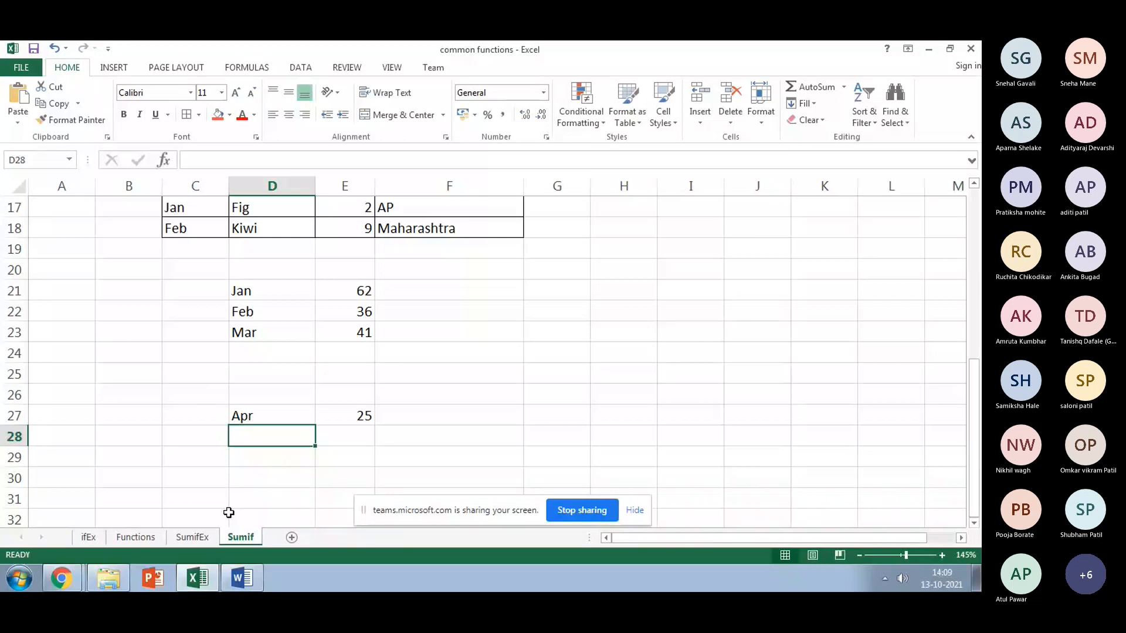
pyautogui.scroll(2, 229, 513)
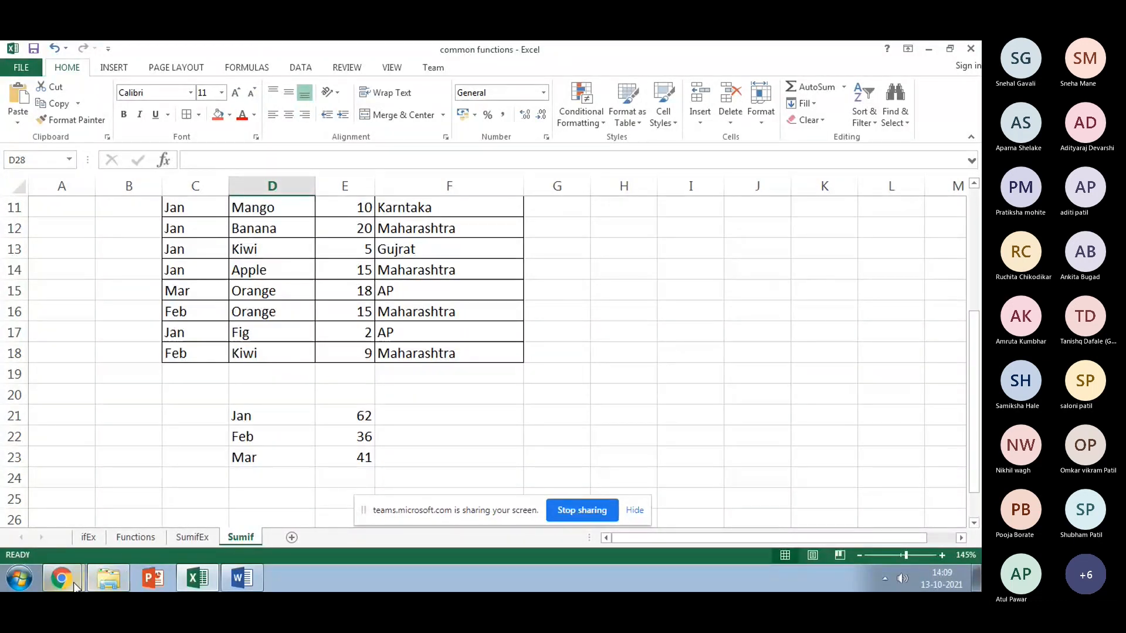
# Step: Scroll through the Teams meeting's People list in Chrome, then return to Excel's ifEx sheet
pyautogui.click(82, 543)
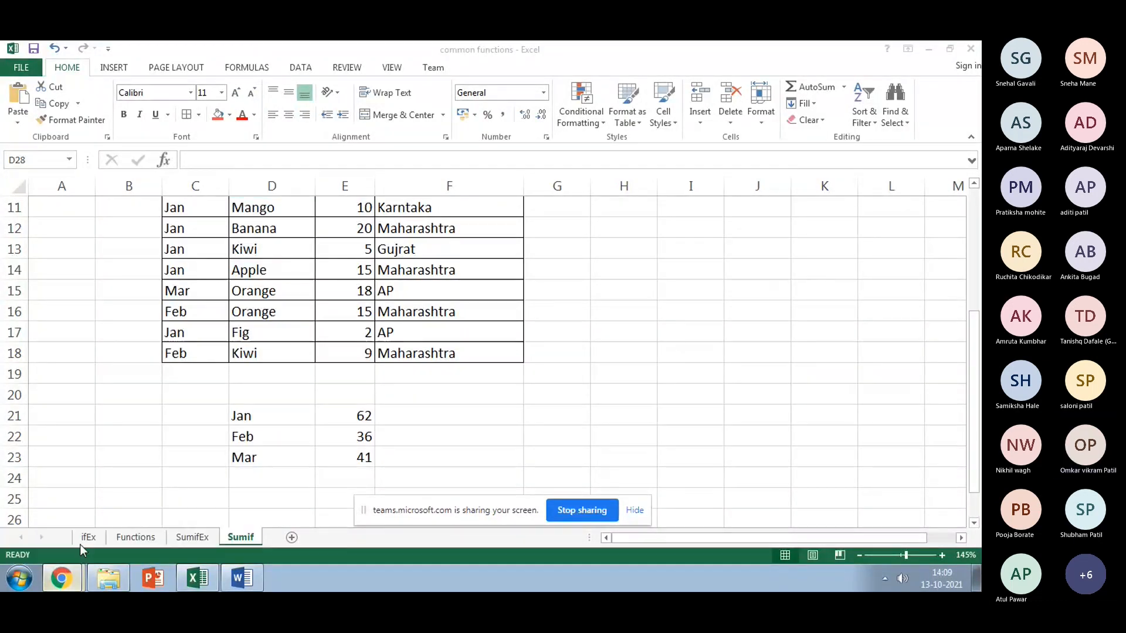
pyautogui.click(59, 579)
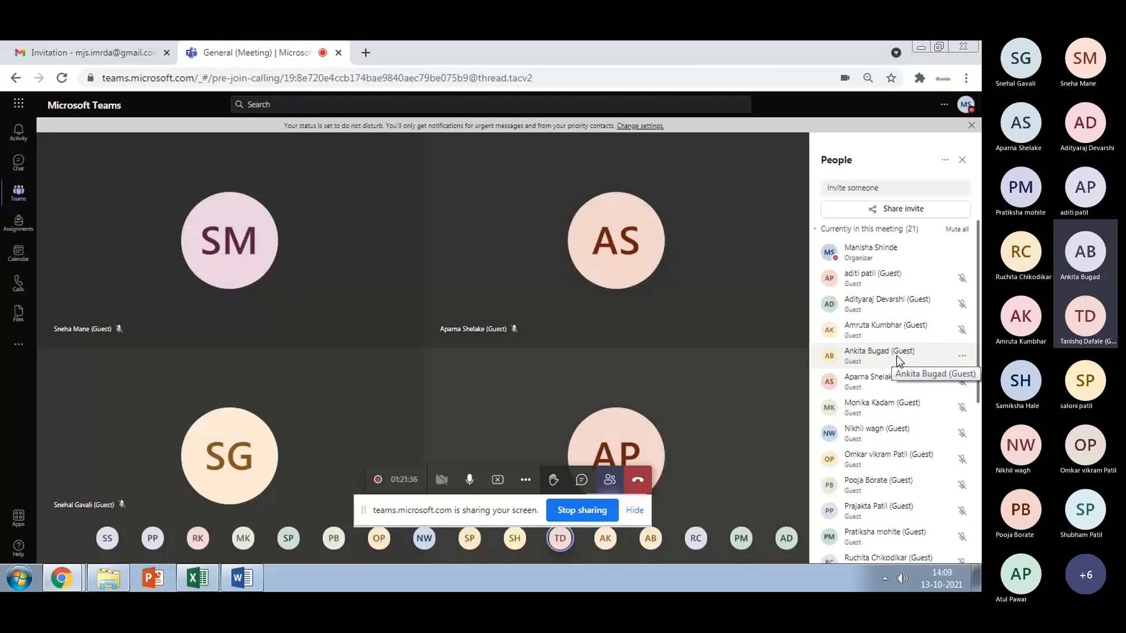
pyautogui.scroll(-1, 897, 362)
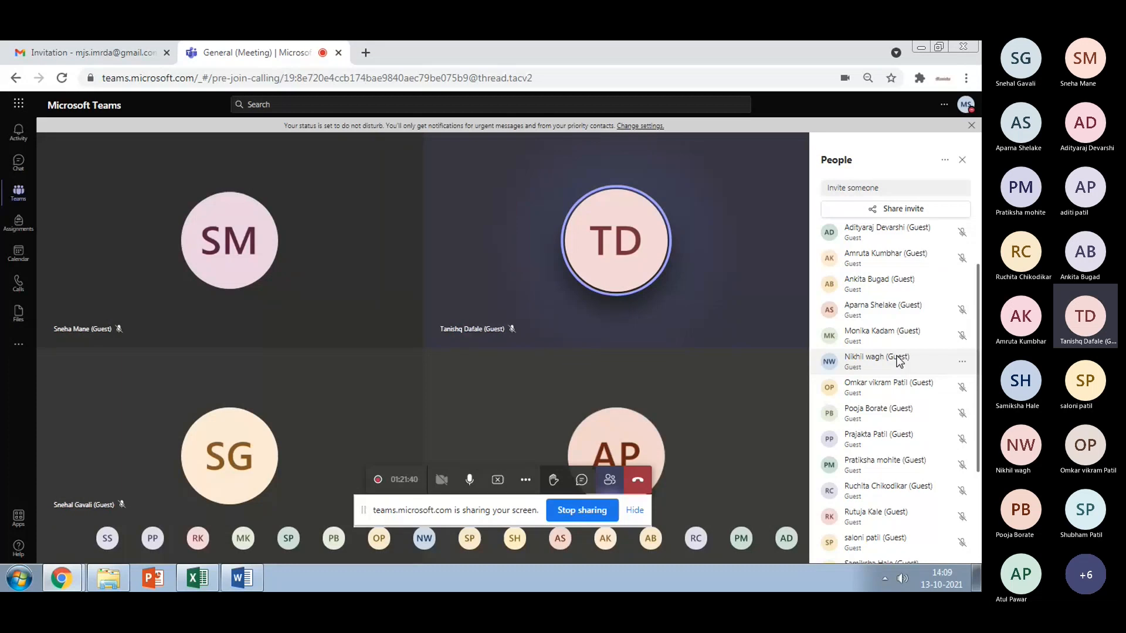
pyautogui.scroll(-3, 897, 362)
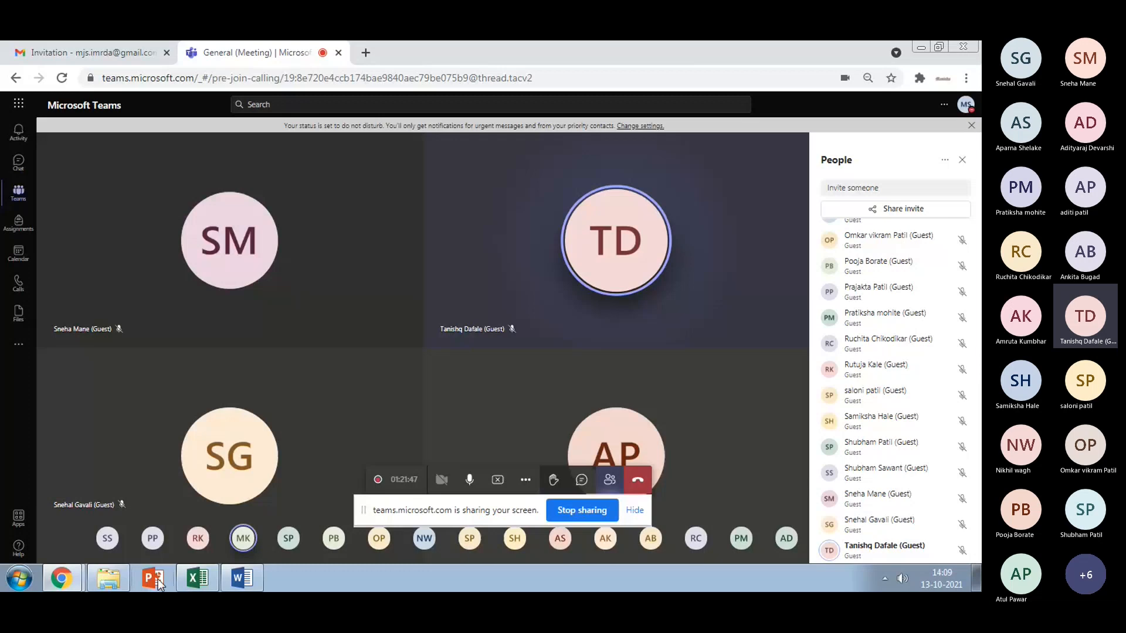
pyautogui.click(196, 587)
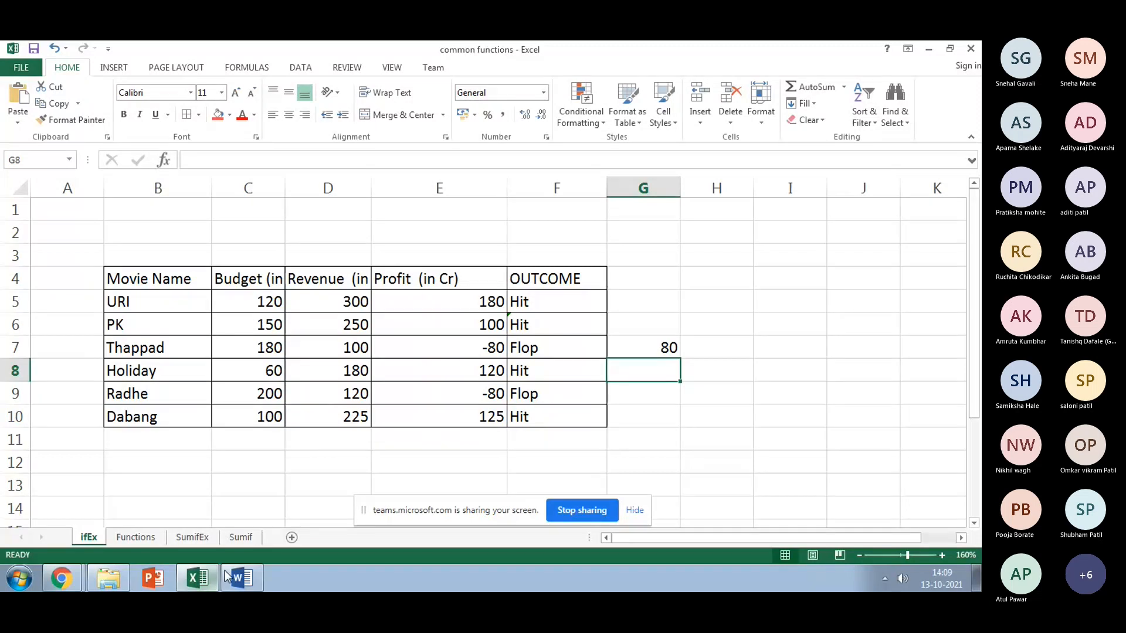
pyautogui.moveTo(228, 575)
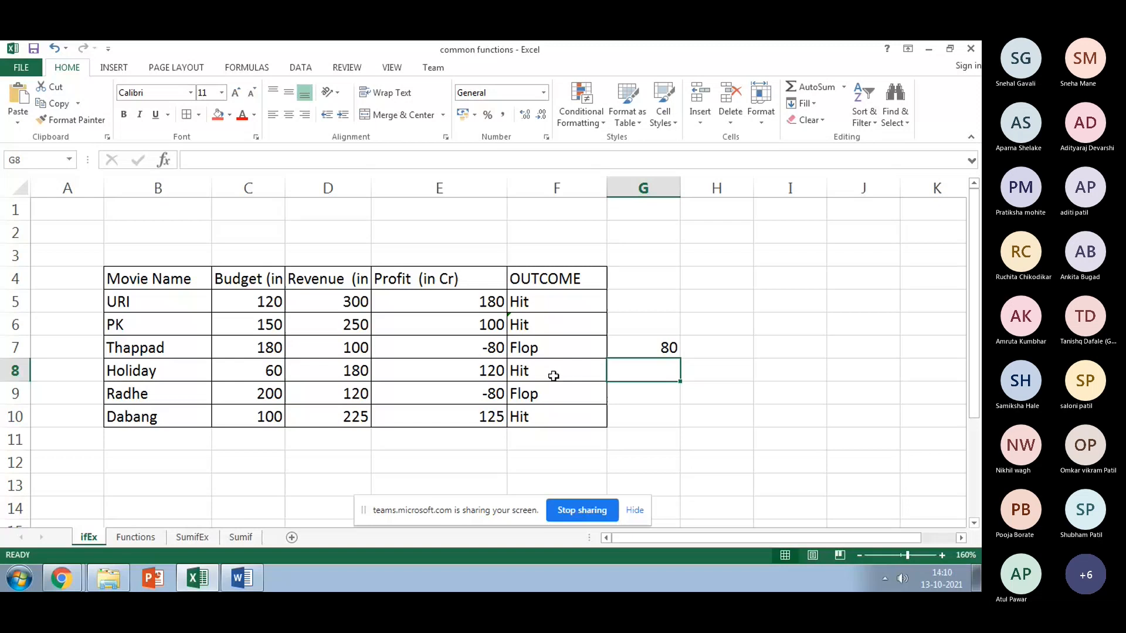
pyautogui.click(556, 302)
pyautogui.click(326, 160)
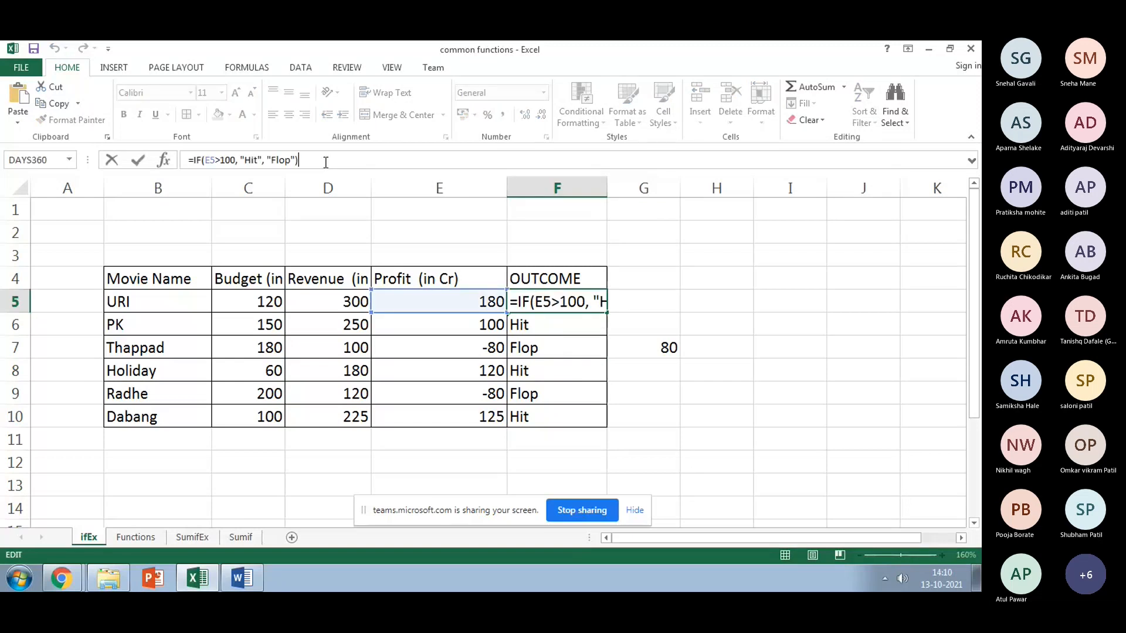
pyautogui.press('Return')
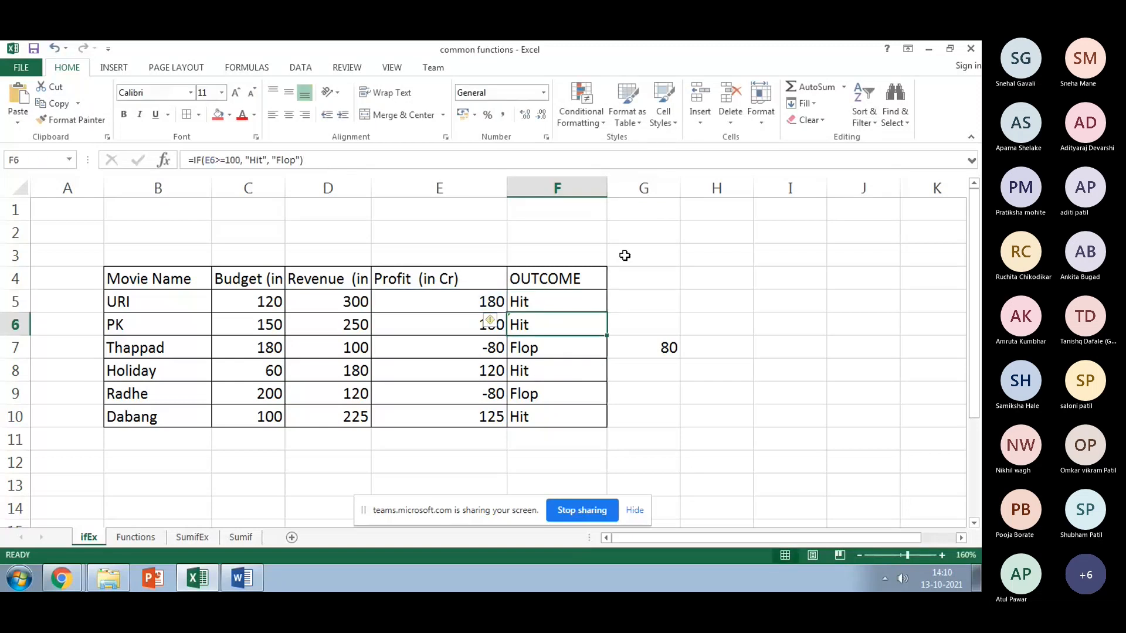
# Step: Close the common functions workbook, choosing Save at the prompt
pyautogui.click(969, 52)
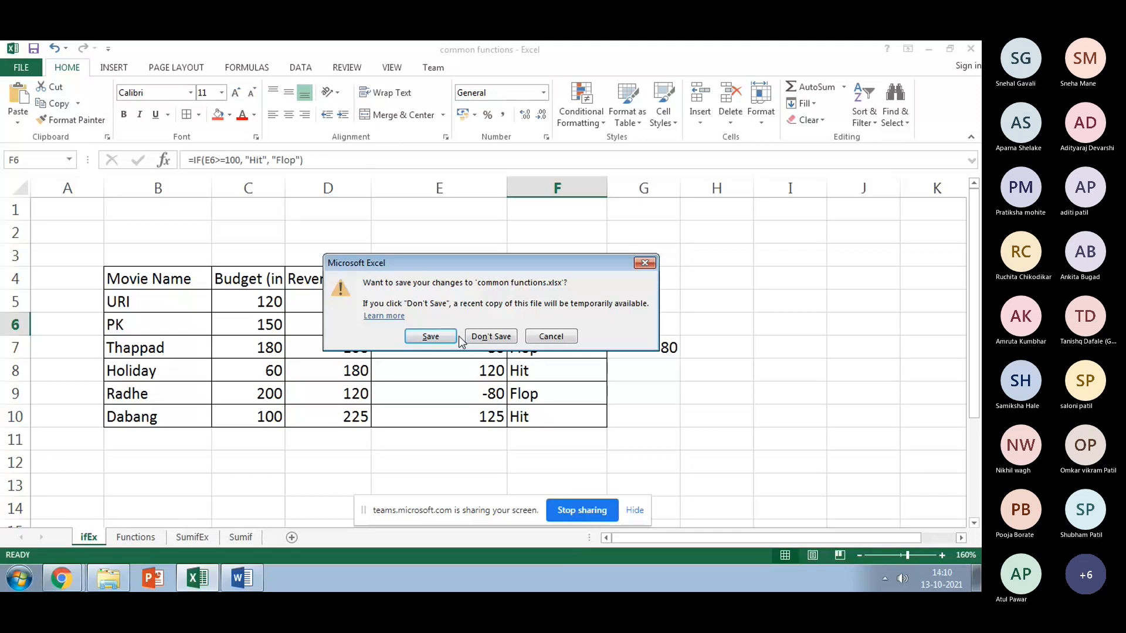
pyautogui.click(431, 337)
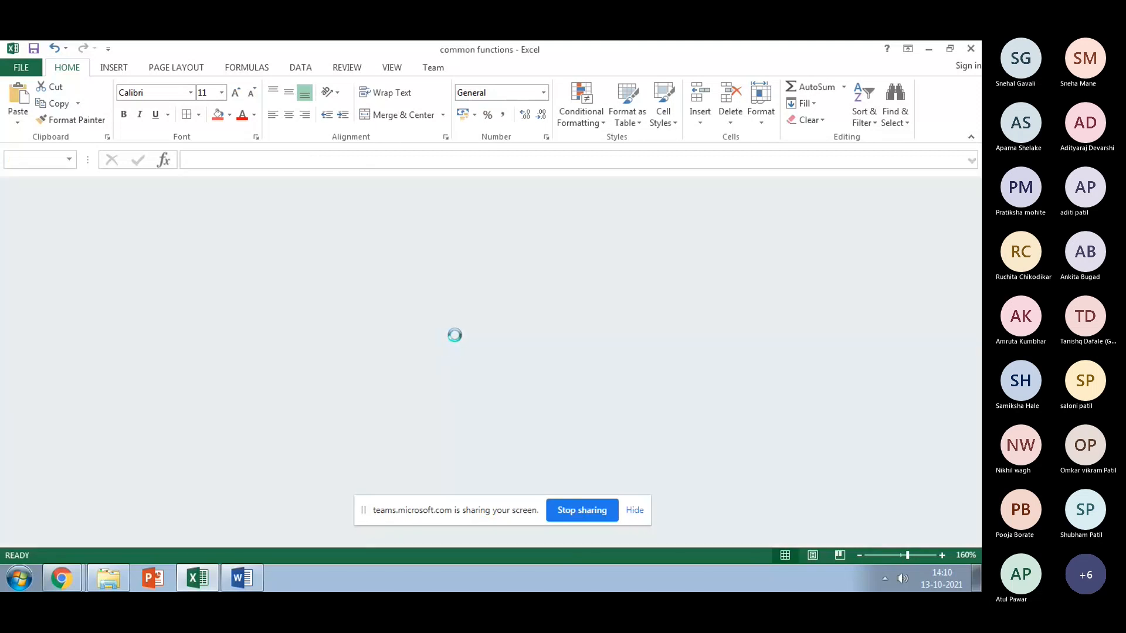